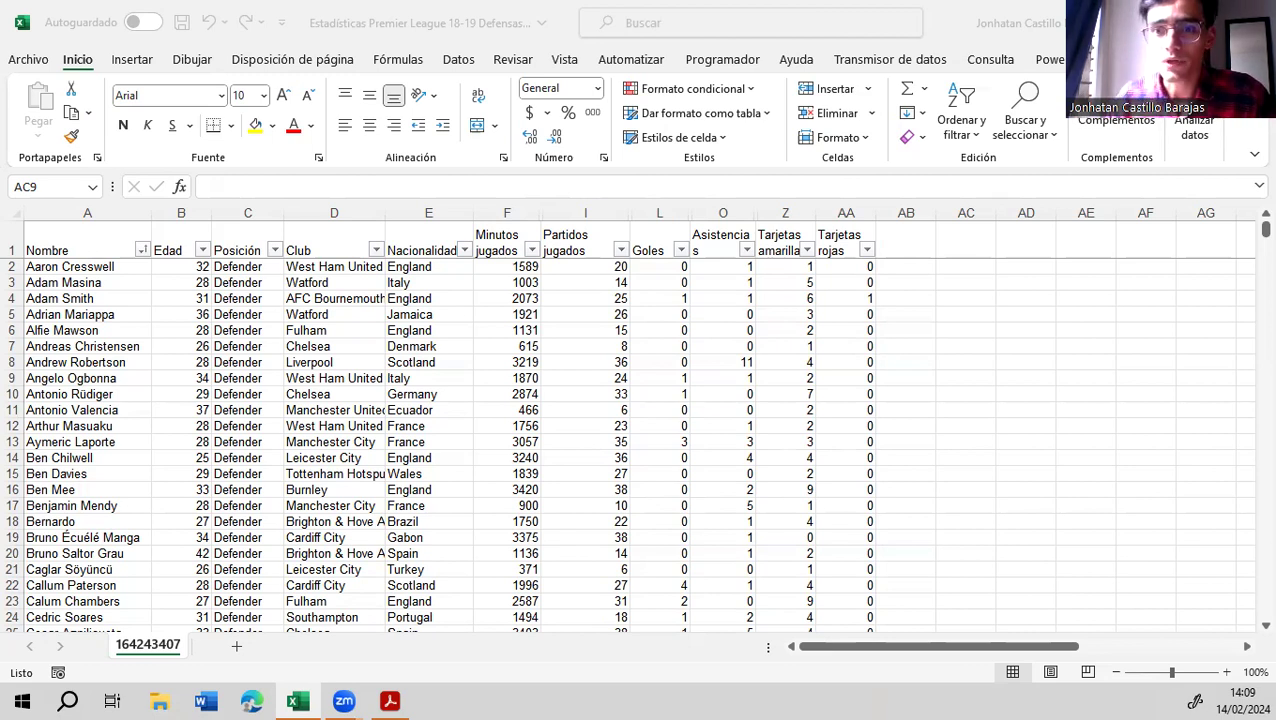
Hide the columns from Partidos jugados through Tarjetas rojas (I to AA)
{"action": "left_click", "coordinate": [591, 214]}
{"action": "left_click_drag", "start_coordinate": [591, 208], "coordinate": [840, 212]}
{"action": "right_click", "coordinate": [840, 212]}
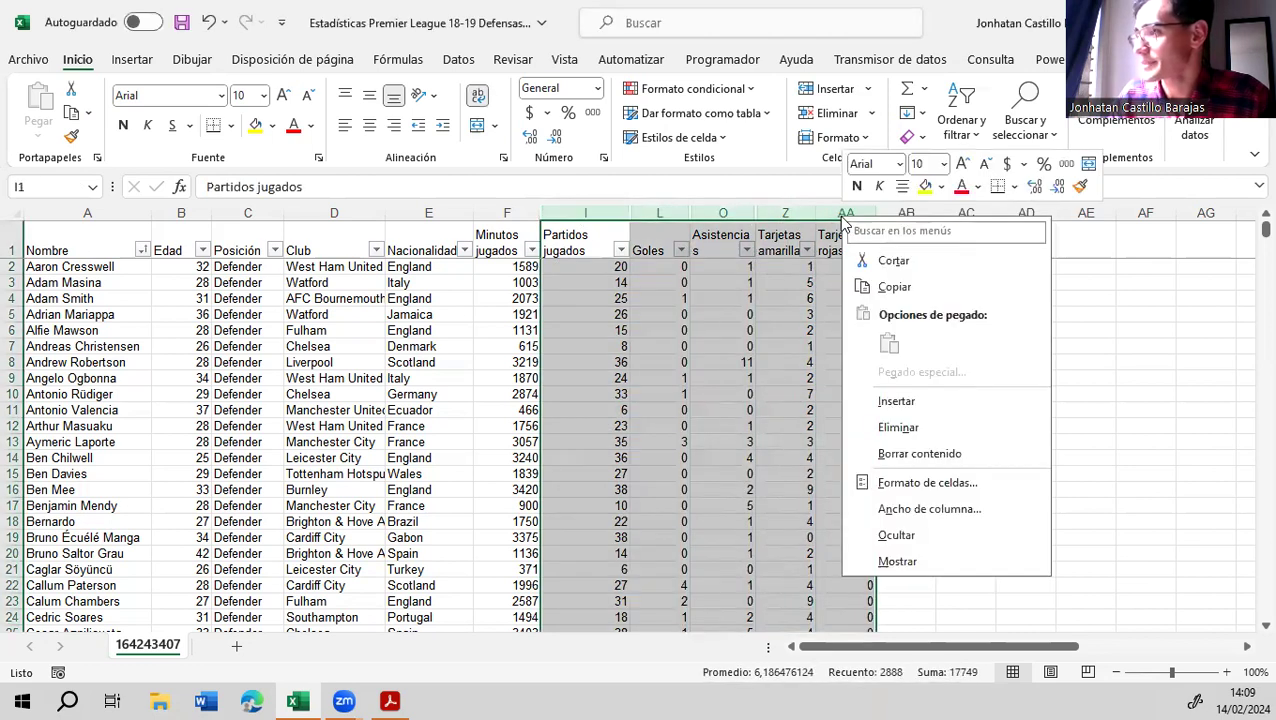
{"action": "left_click", "coordinate": [894, 534]}
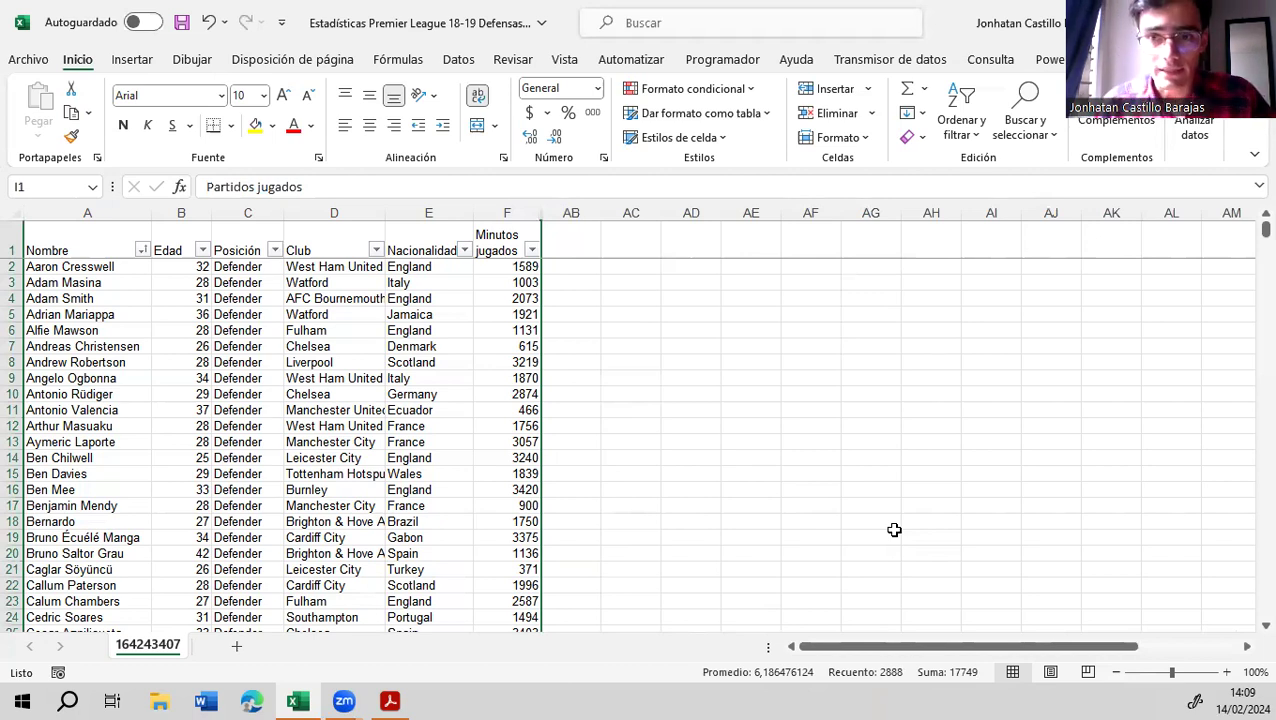
Enter the labels Valor mínimo, Valor máximo, Rango, # intervalos and Amplitud down cells AC4 to AC8
{"action": "left_click", "coordinate": [650, 303]}
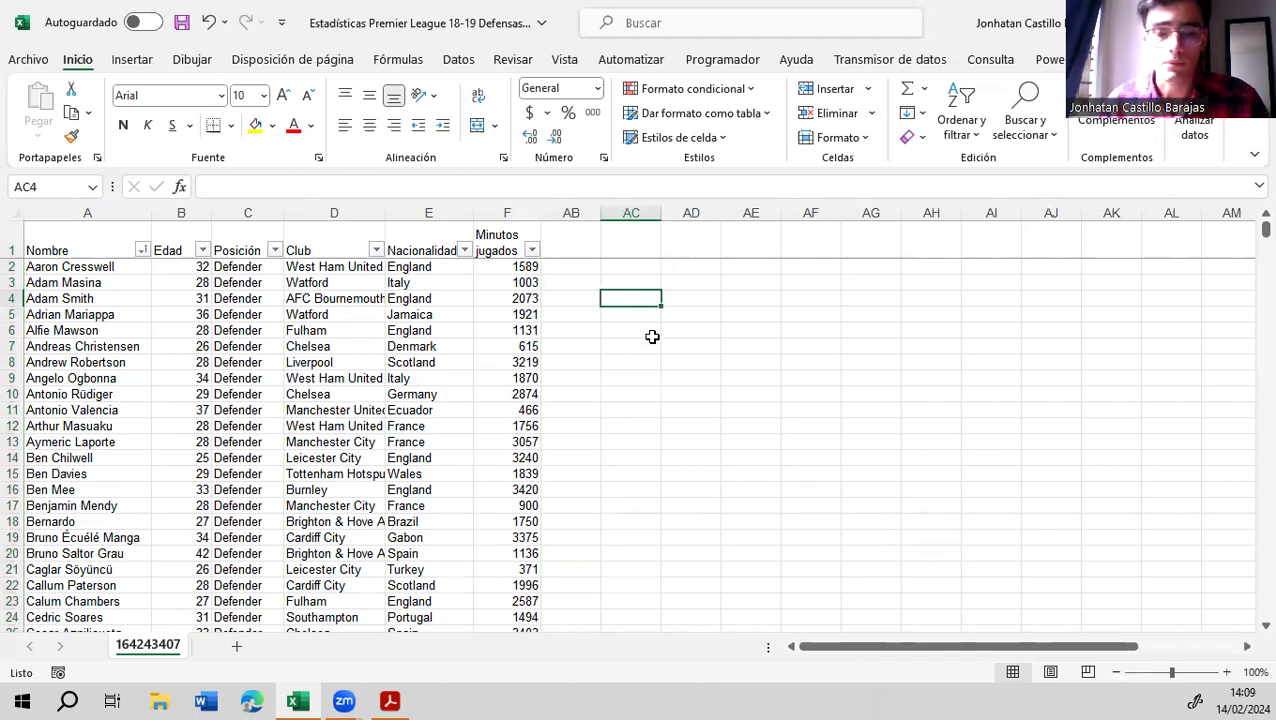
{"action": "type", "text": "Valor mínimo"}
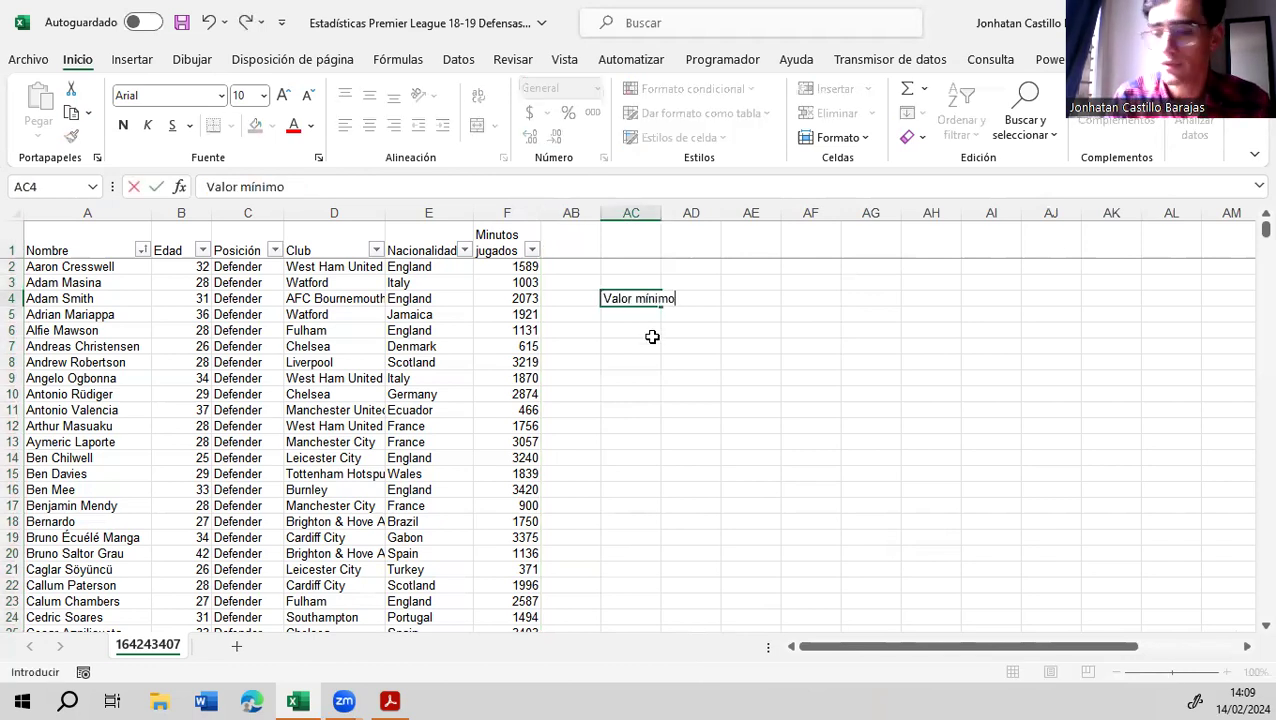
{"action": "key", "text": "Return"}
{"action": "type", "text": "Valor máximo"}
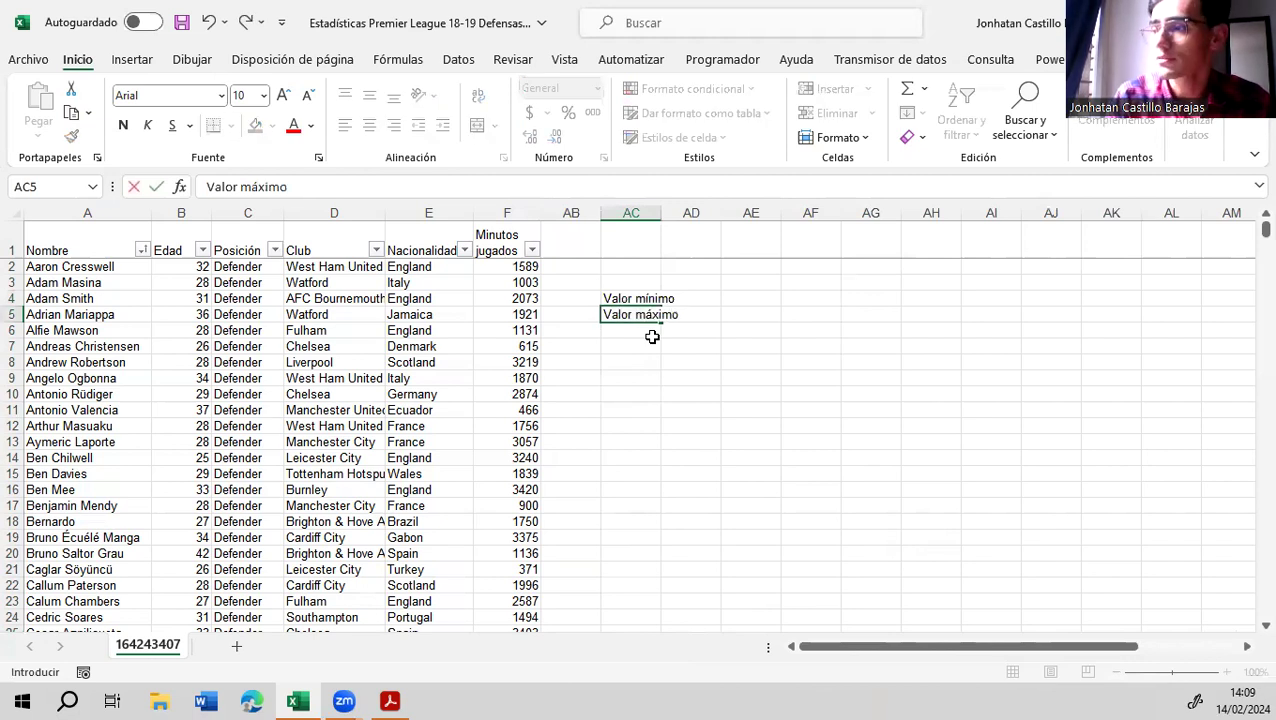
{"action": "key", "text": "Return"}
{"action": "type", "text": "Rang"}
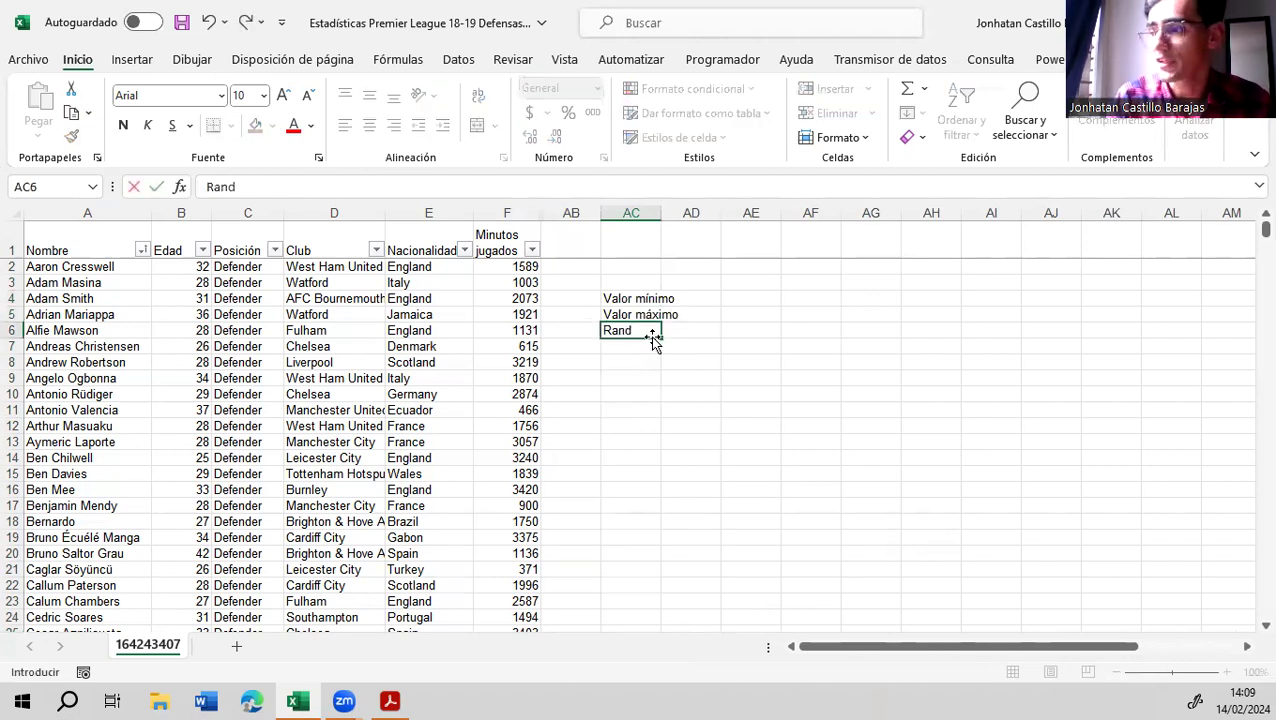
{"action": "type", "text": "o"}
{"action": "key", "text": "Return"}
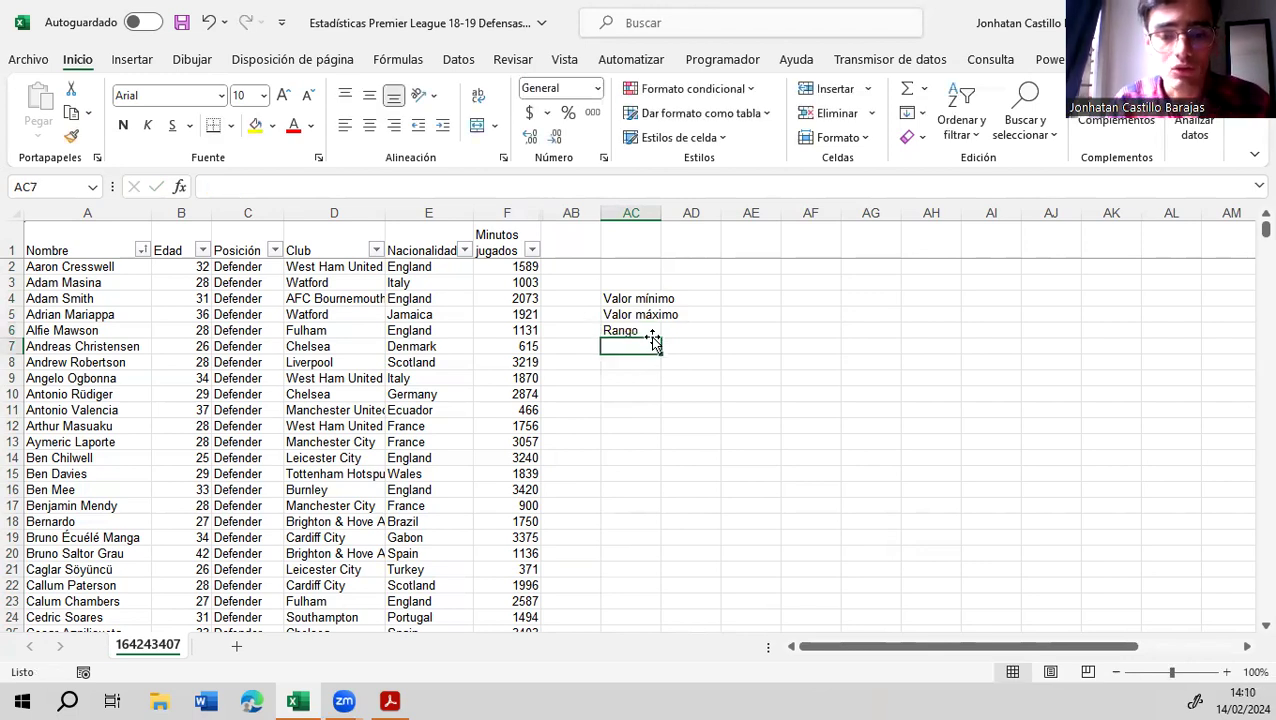
{"action": "type", "text": "# intervalos"}
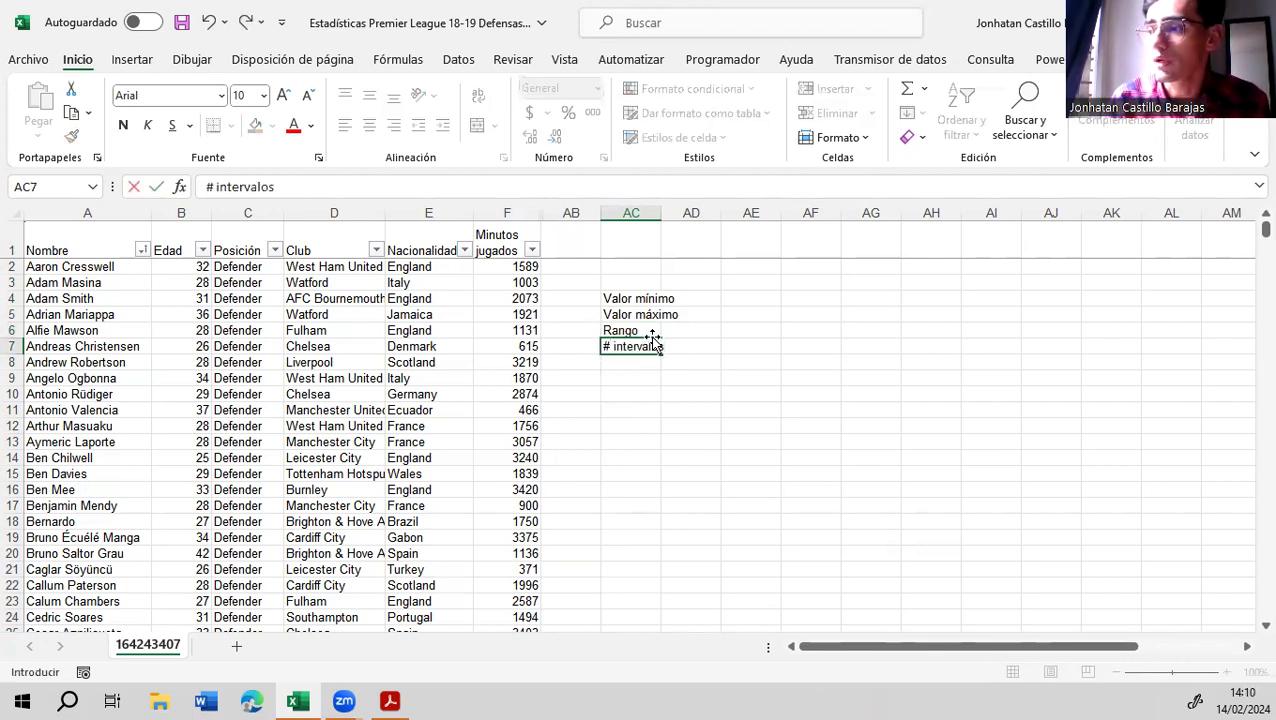
{"action": "key", "text": "Return"}
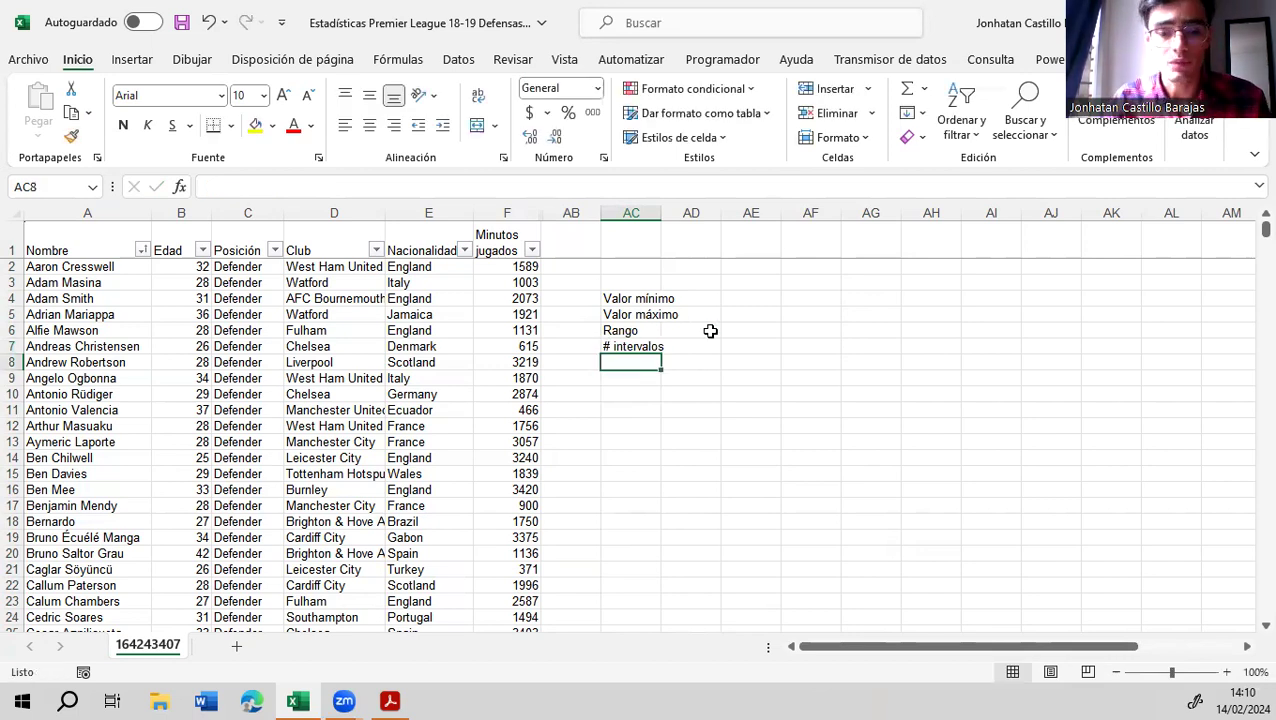
{"action": "type", "text": "Amplitud"}
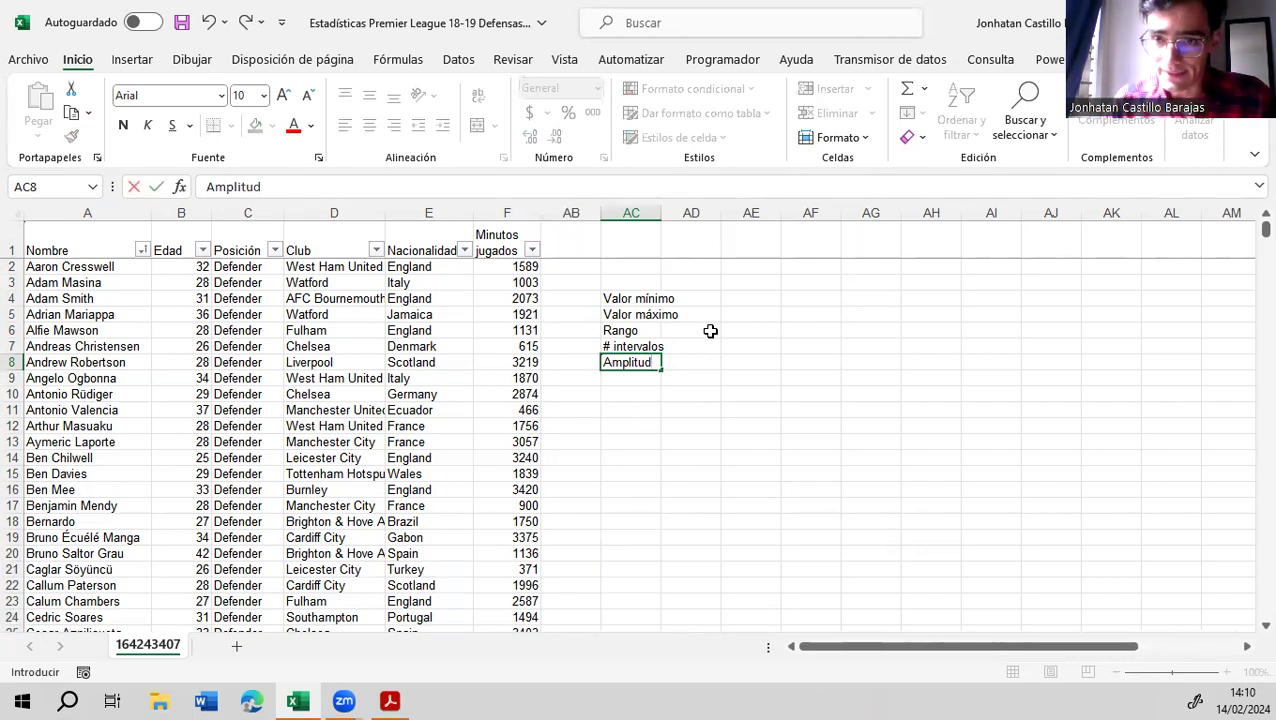
{"action": "key", "text": "Return"}
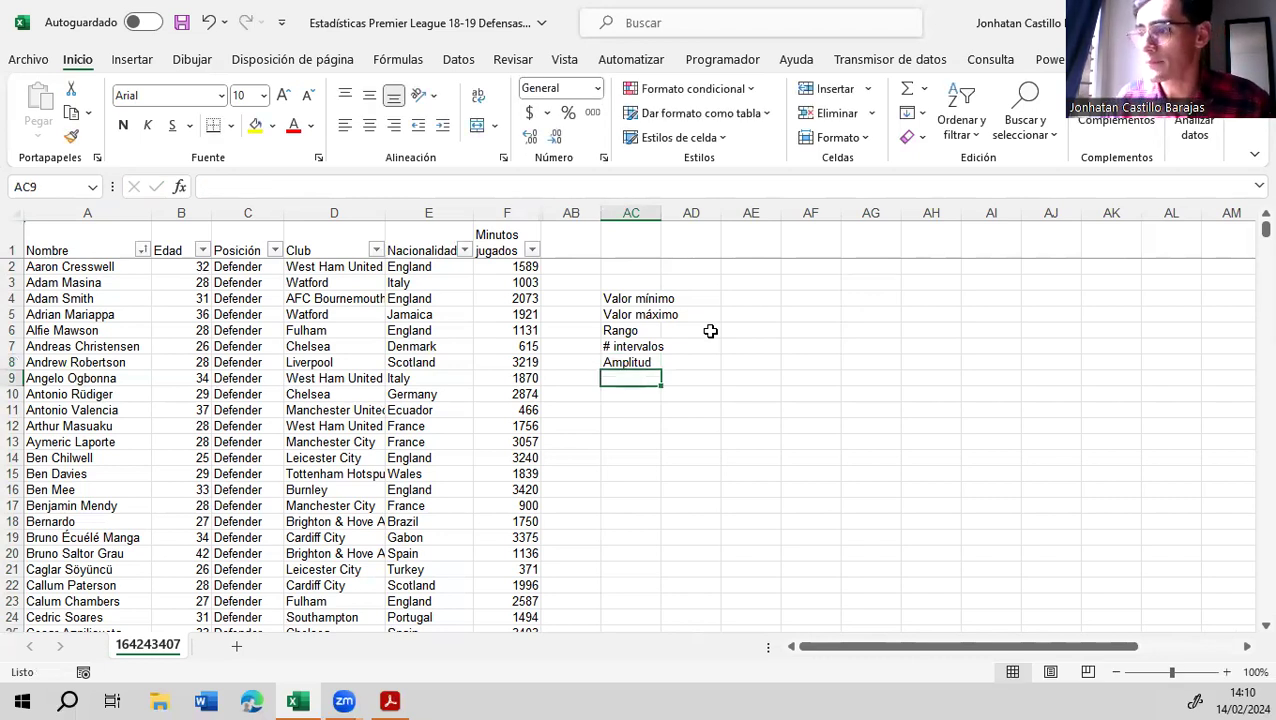
Move # intervalos and Amplitud down one row, enter Número de datos in AC7, and widen column AC to fit the labels
{"action": "left_click_drag", "start_coordinate": [630, 347], "coordinate": [632, 362]}
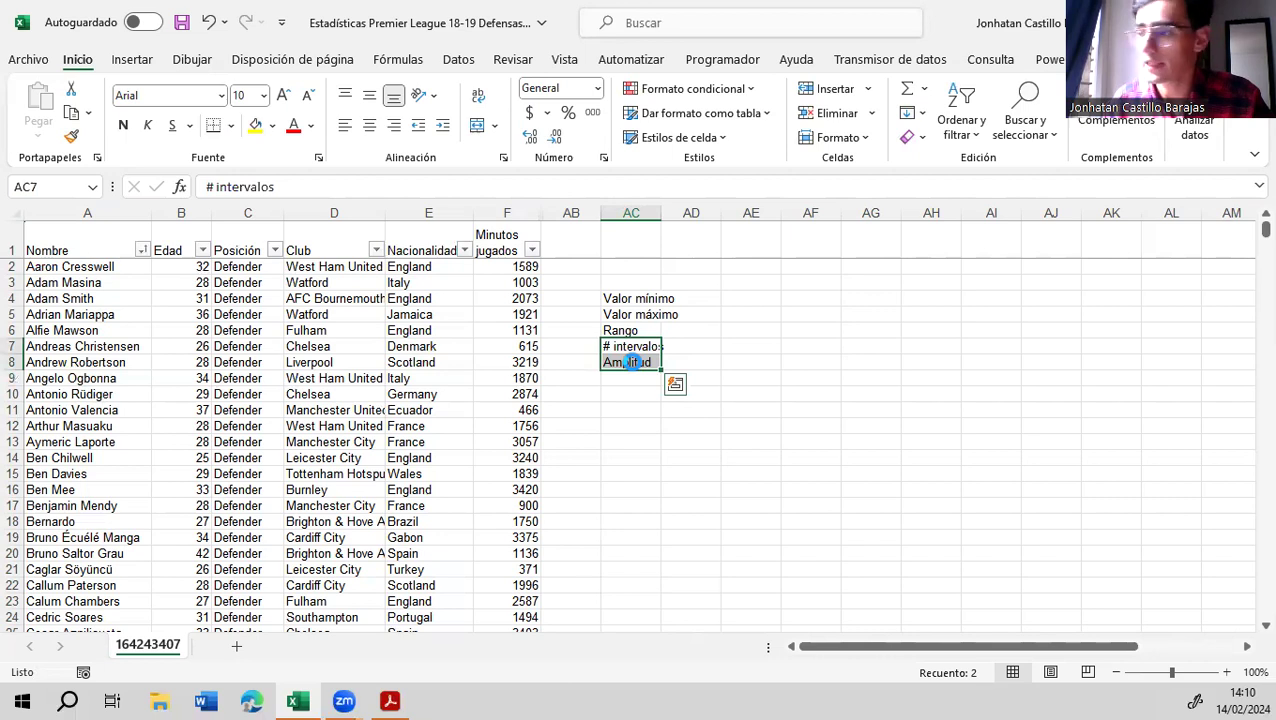
{"action": "key", "text": "ctrl+c"}
{"action": "left_click", "coordinate": [637, 377]}
{"action": "left_click_drag", "start_coordinate": [630, 363], "coordinate": [660, 366]}
{"action": "left_click", "coordinate": [633, 343]}
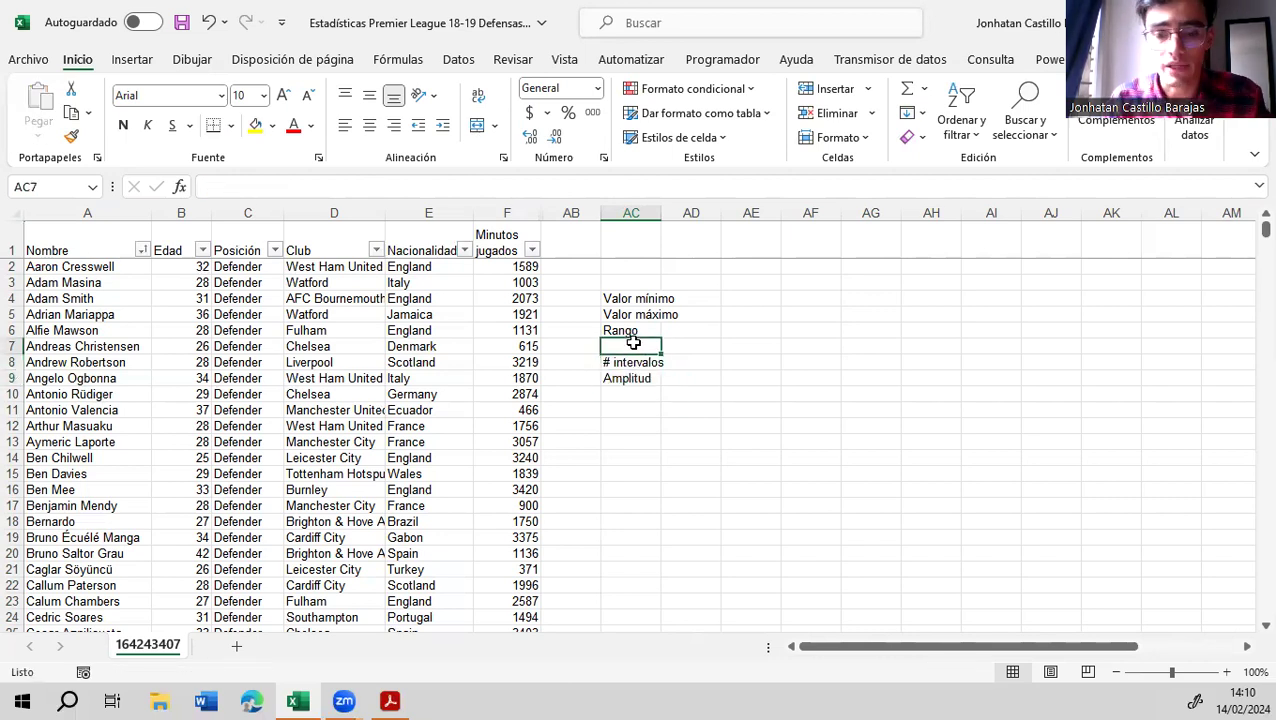
{"action": "type", "text": "Número de datos"}
{"action": "key", "text": "Return"}
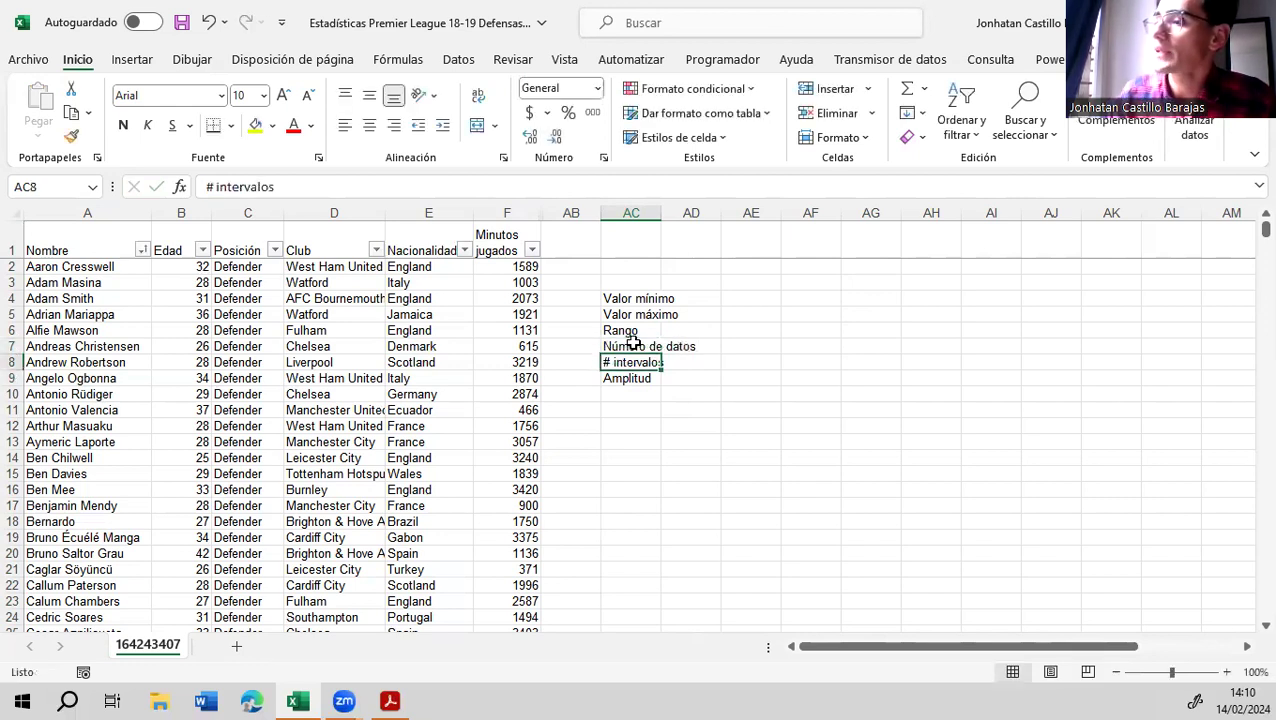
{"action": "left_click_drag", "start_coordinate": [661, 213], "coordinate": [701, 213]}
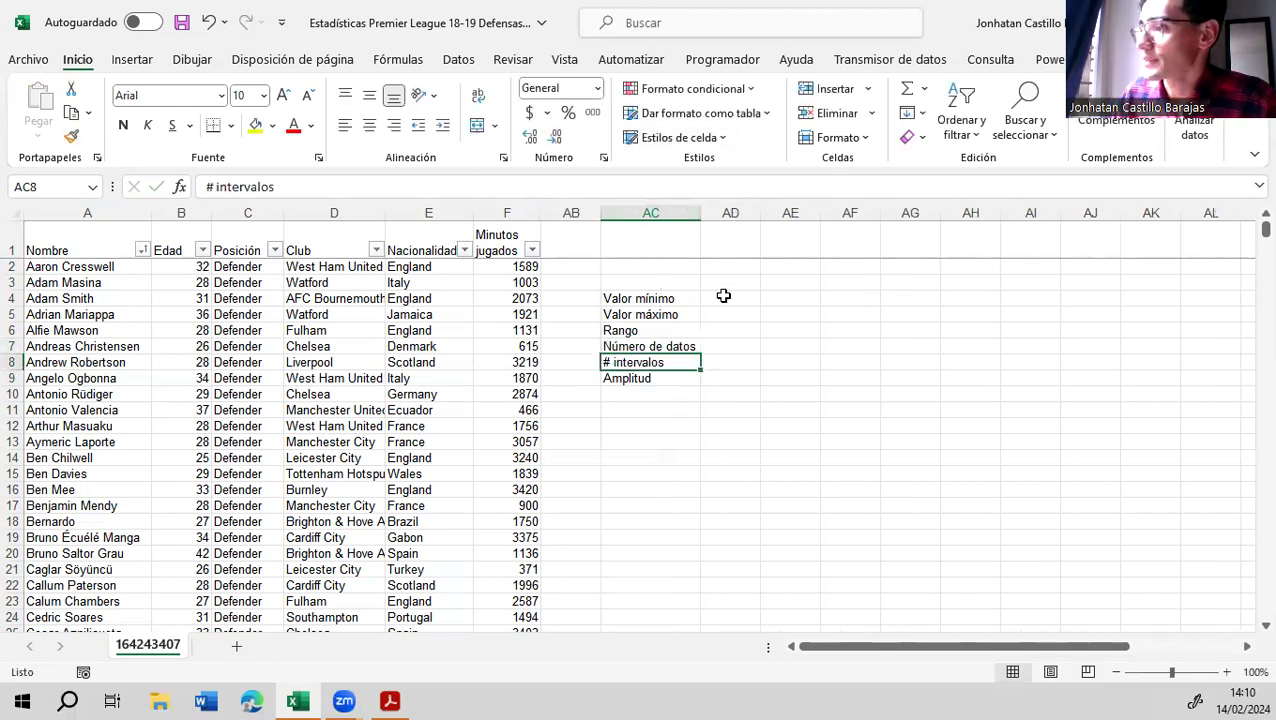
Calculate the minimum of the entire Minutos jugados column in AD4 with =MIN(F:F)
{"action": "left_click", "coordinate": [725, 298]}
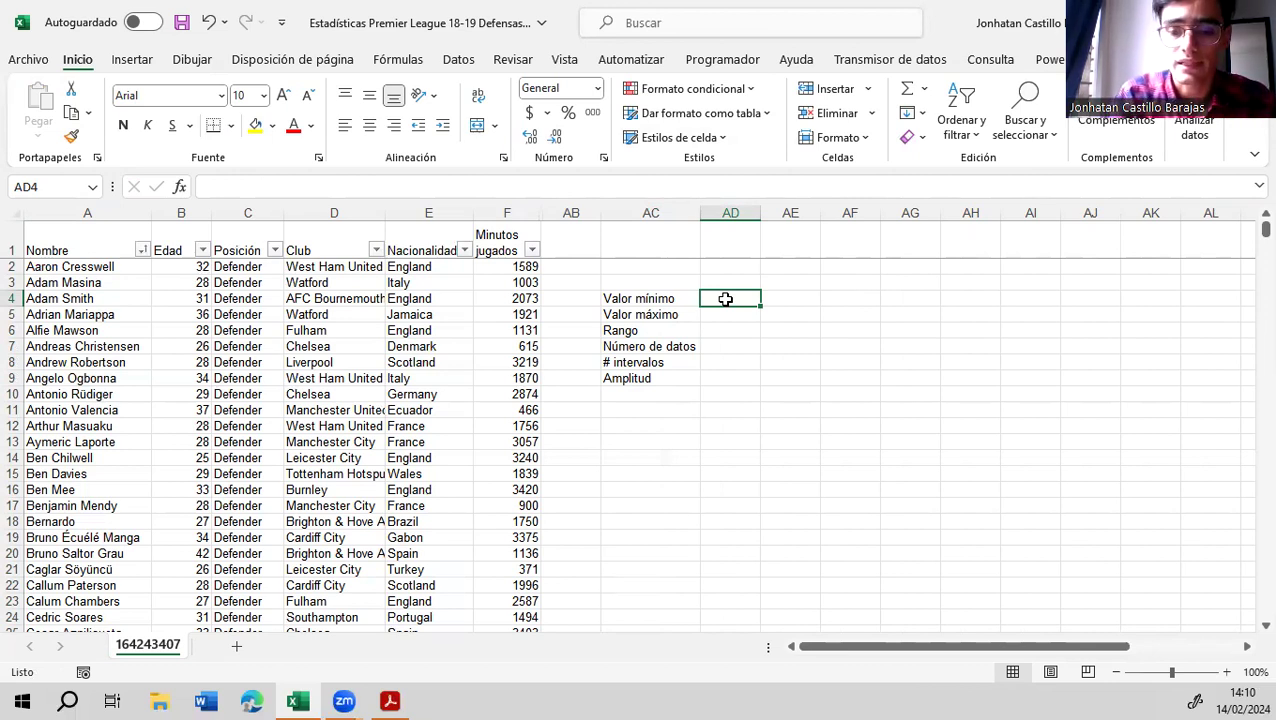
{"action": "type", "text": "=min"}
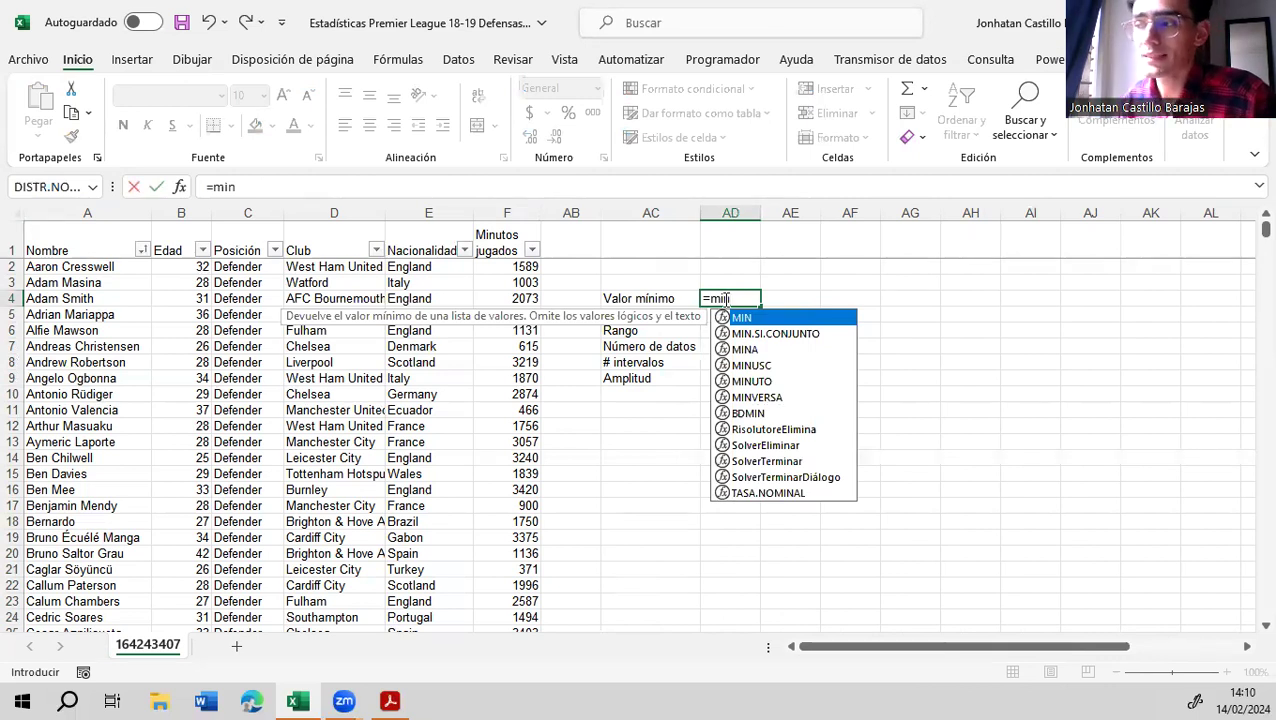
{"action": "key", "text": "Tab"}
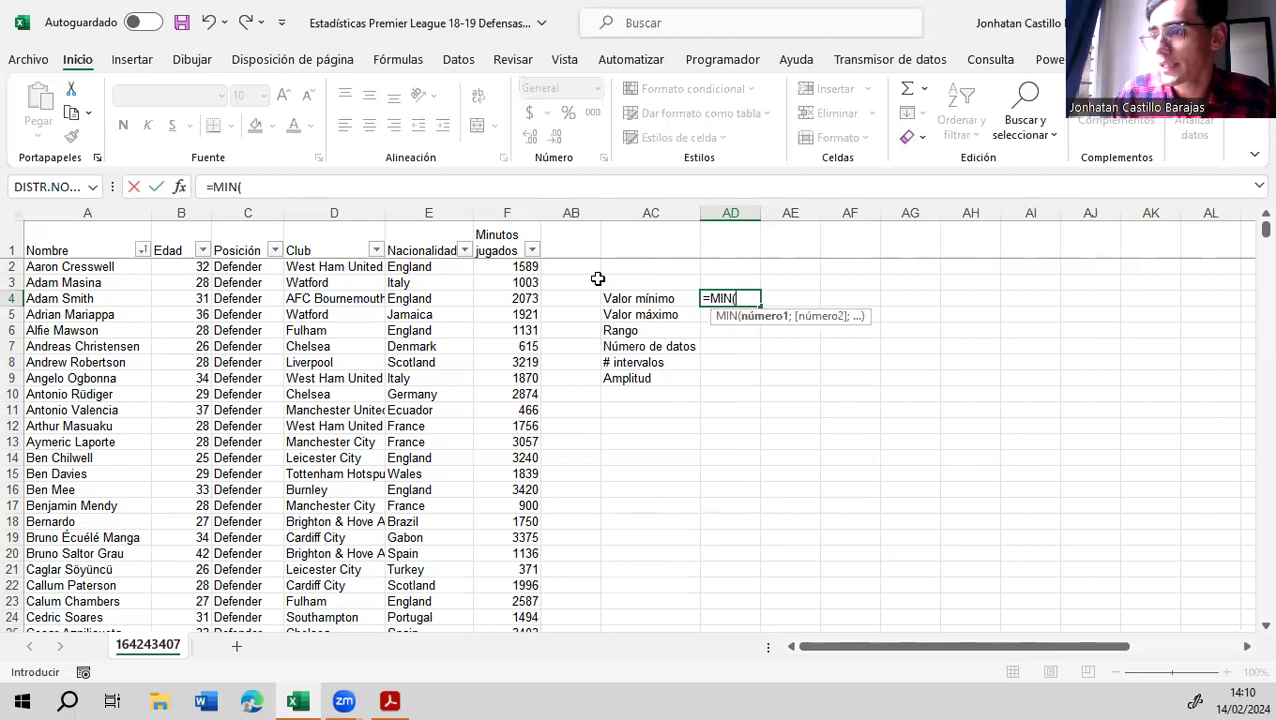
{"action": "left_click", "coordinate": [505, 208]}
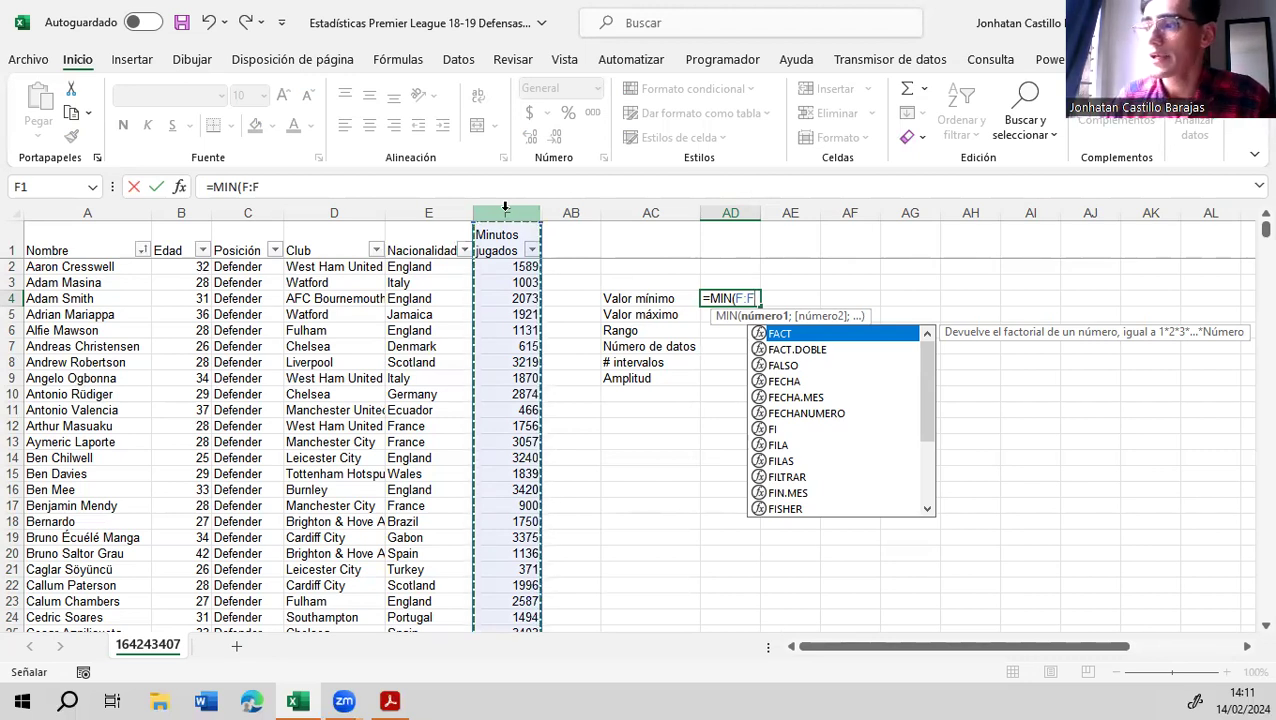
{"action": "key", "text": "Return"}
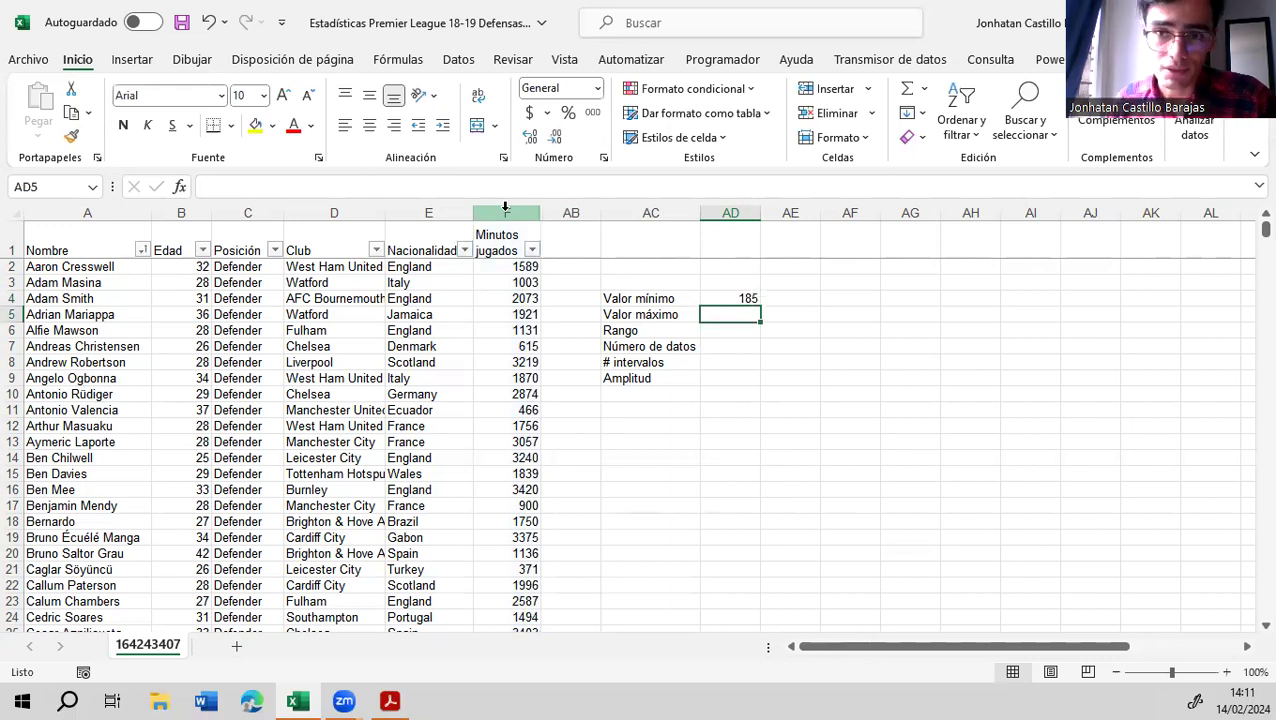
Replace the minimum formula in AD4 with MIN over only the data range F2:F152
{"action": "key", "text": "Up"}
{"action": "type", "text": "=min"}
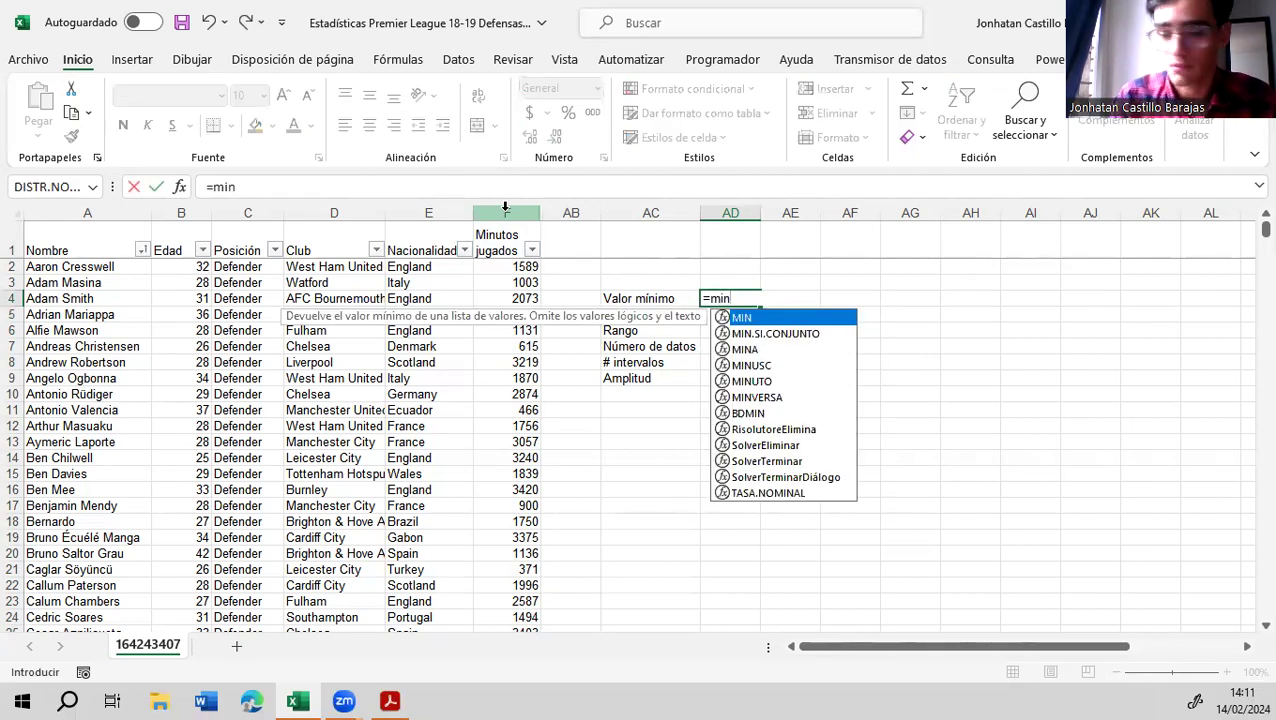
{"action": "key", "text": "Tab"}
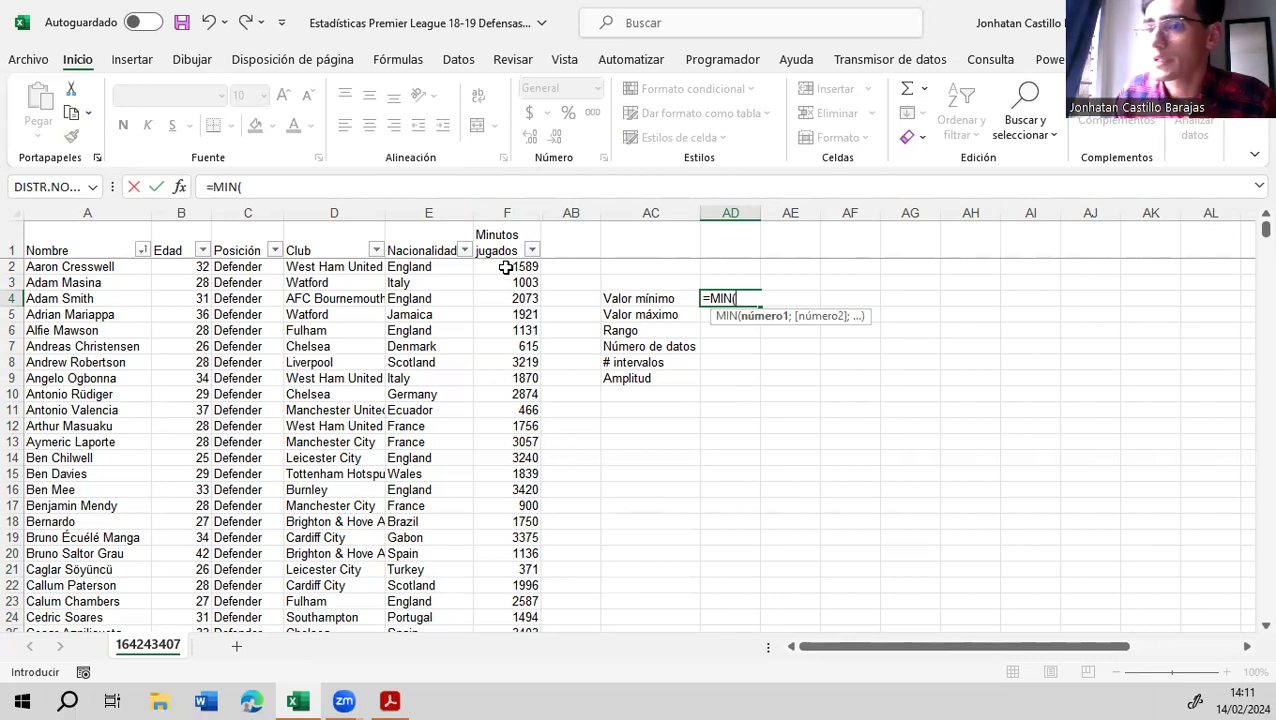
{"action": "left_click_drag", "start_coordinate": [506, 267], "coordinate": [513, 585]}
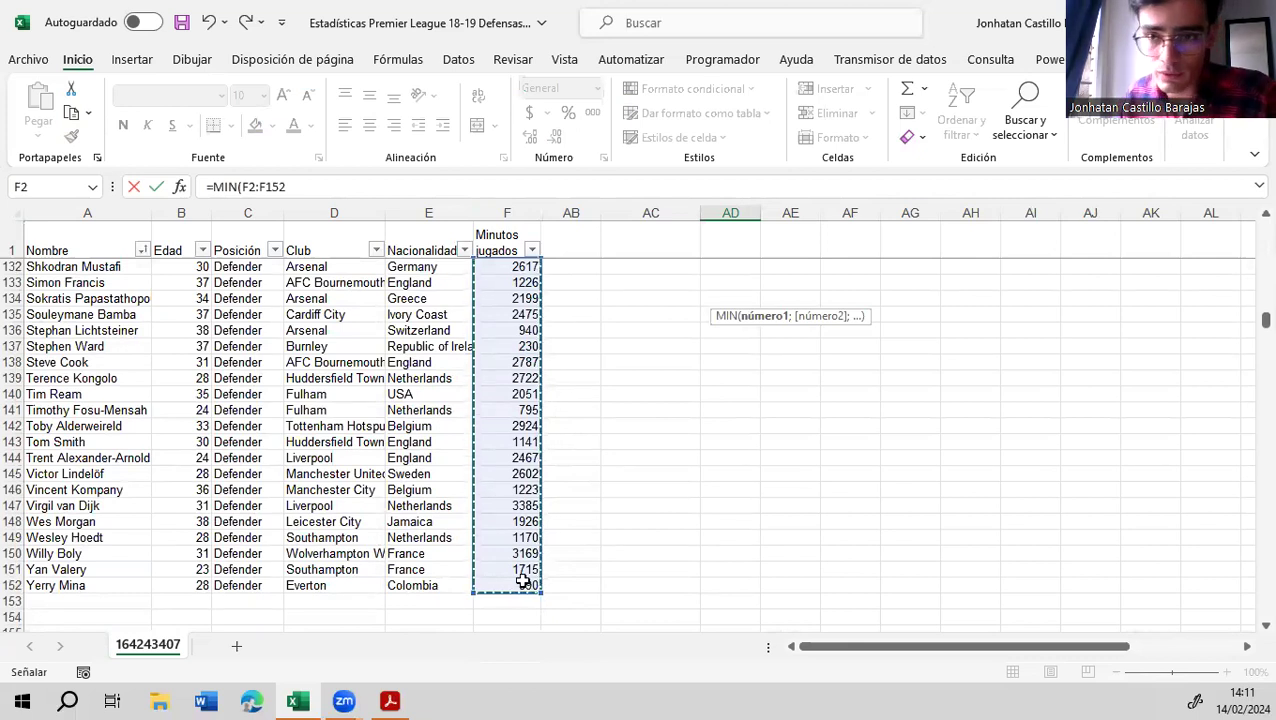
{"action": "key", "text": "Return"}
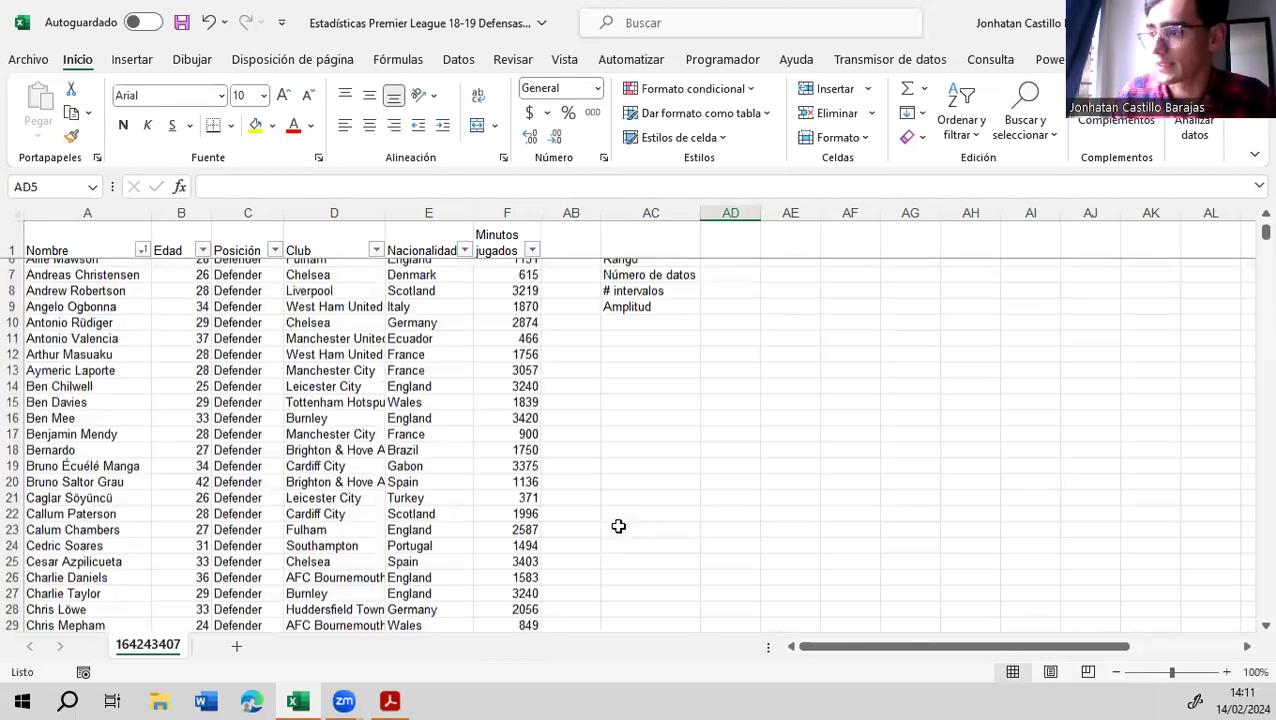
Calculate the maximum of the entire Minutos jugados column in AD5 with =MAX(F:F)
{"action": "scroll", "coordinate": [640, 440], "scroll_direction": "up", "scroll_amount": 2}
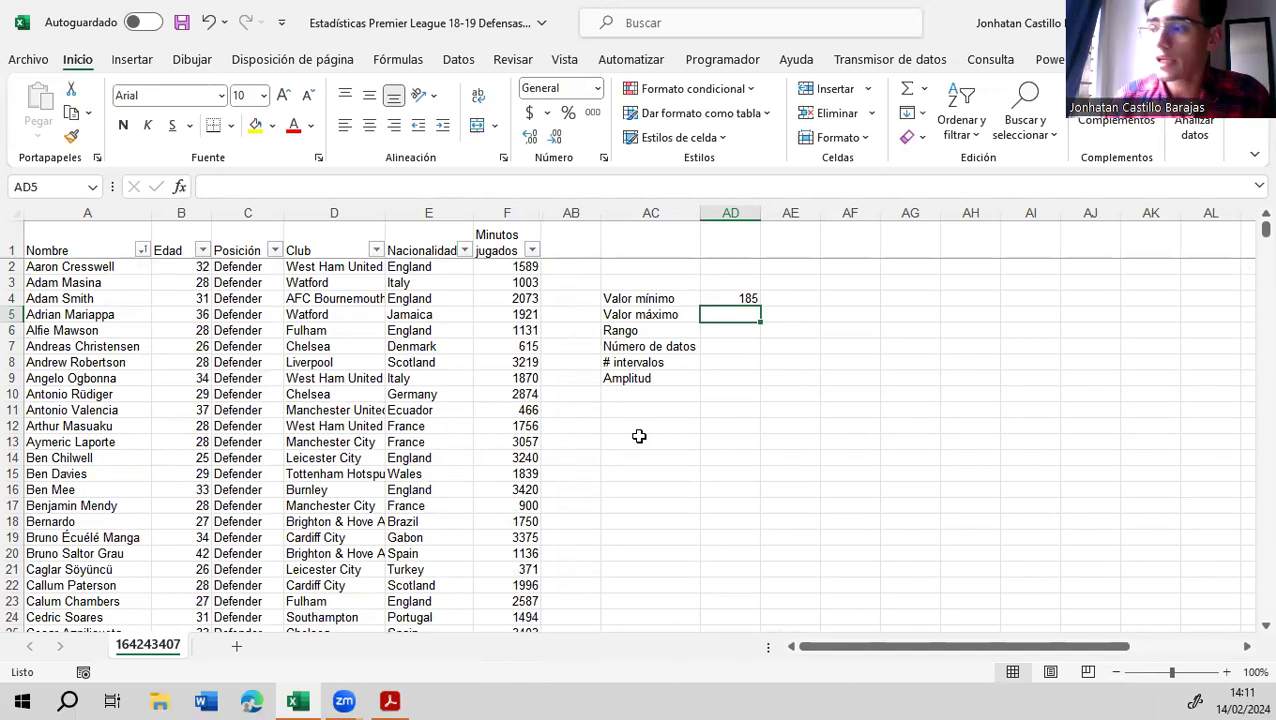
{"action": "type", "text": "=max"}
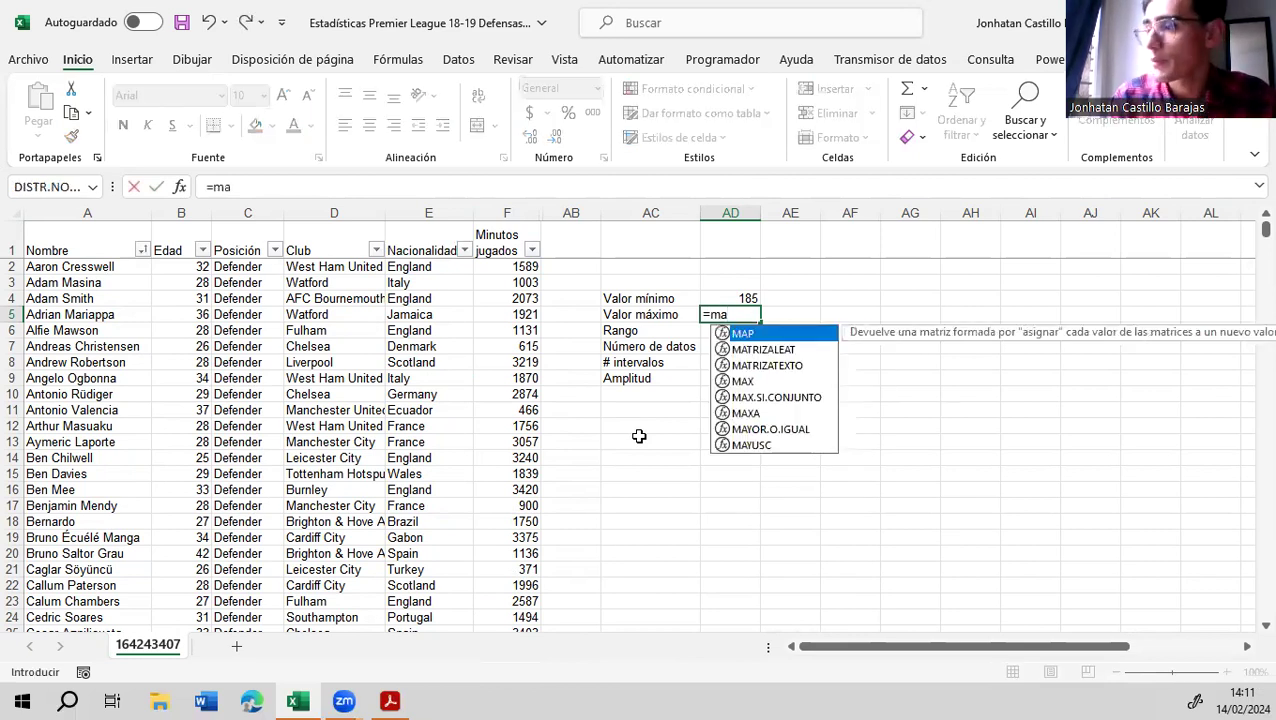
{"action": "key", "text": "Tab"}
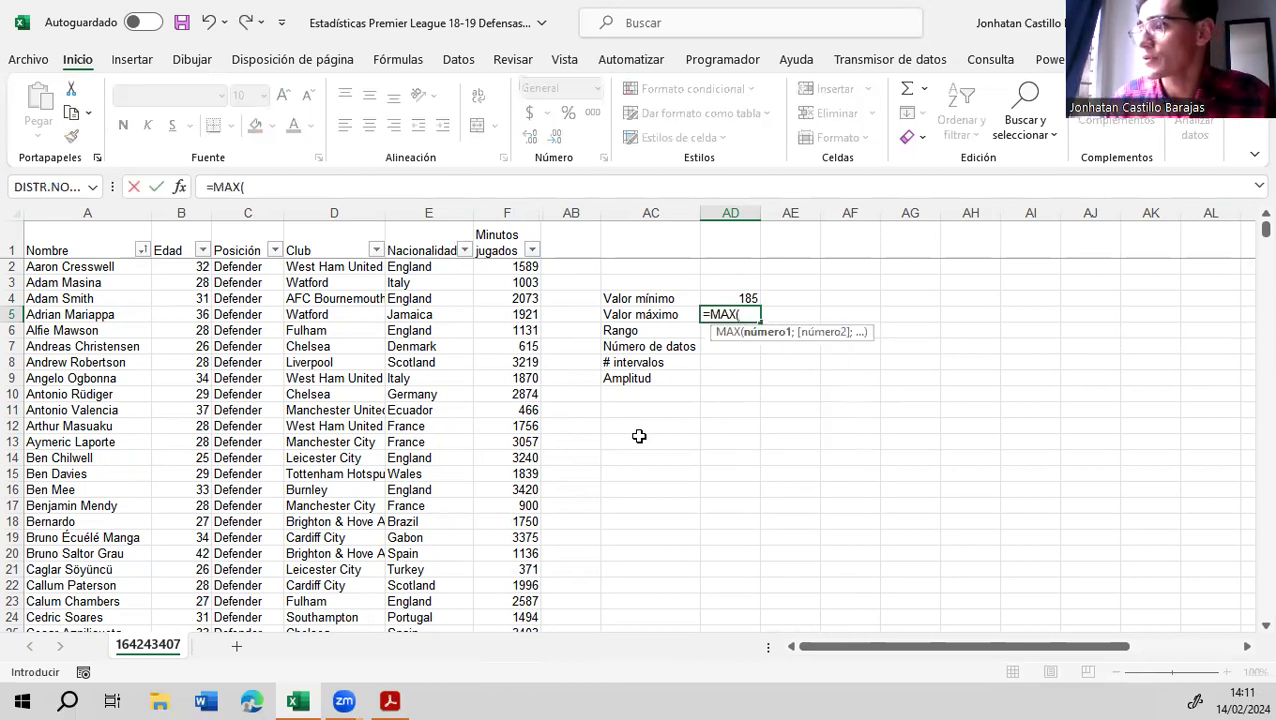
{"action": "left_click", "coordinate": [505, 212]}
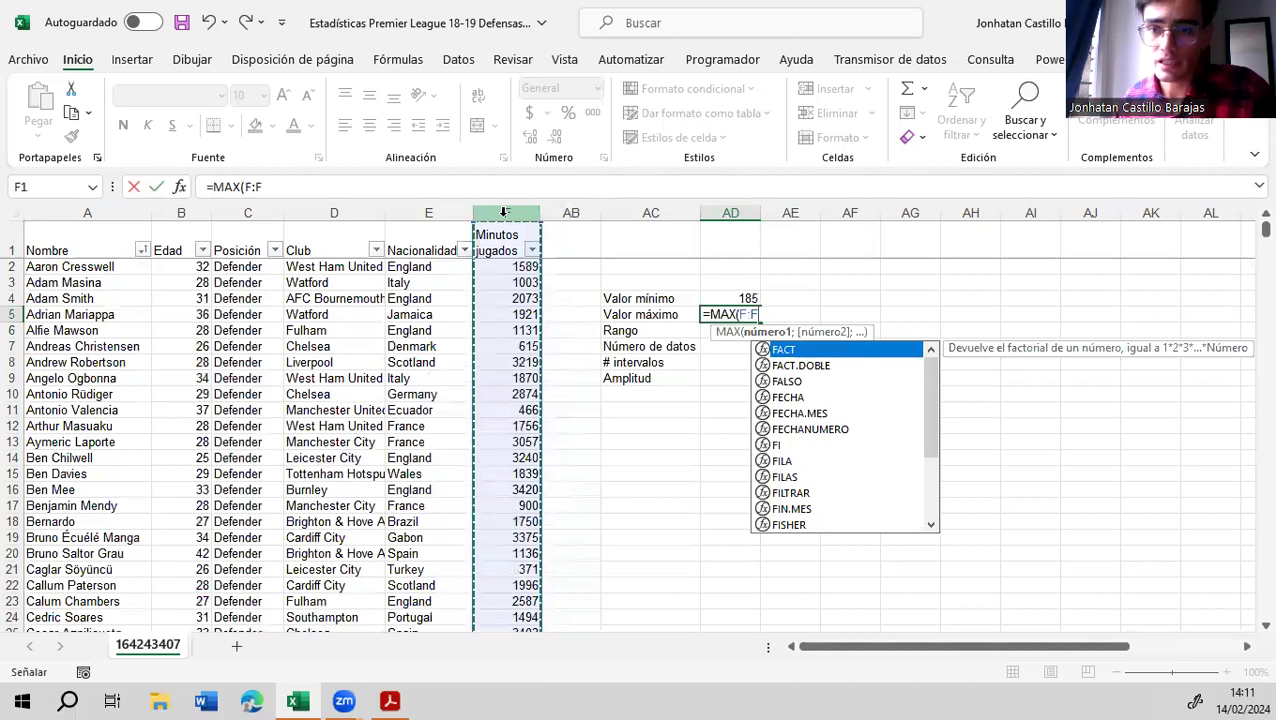
{"action": "key", "text": "Return"}
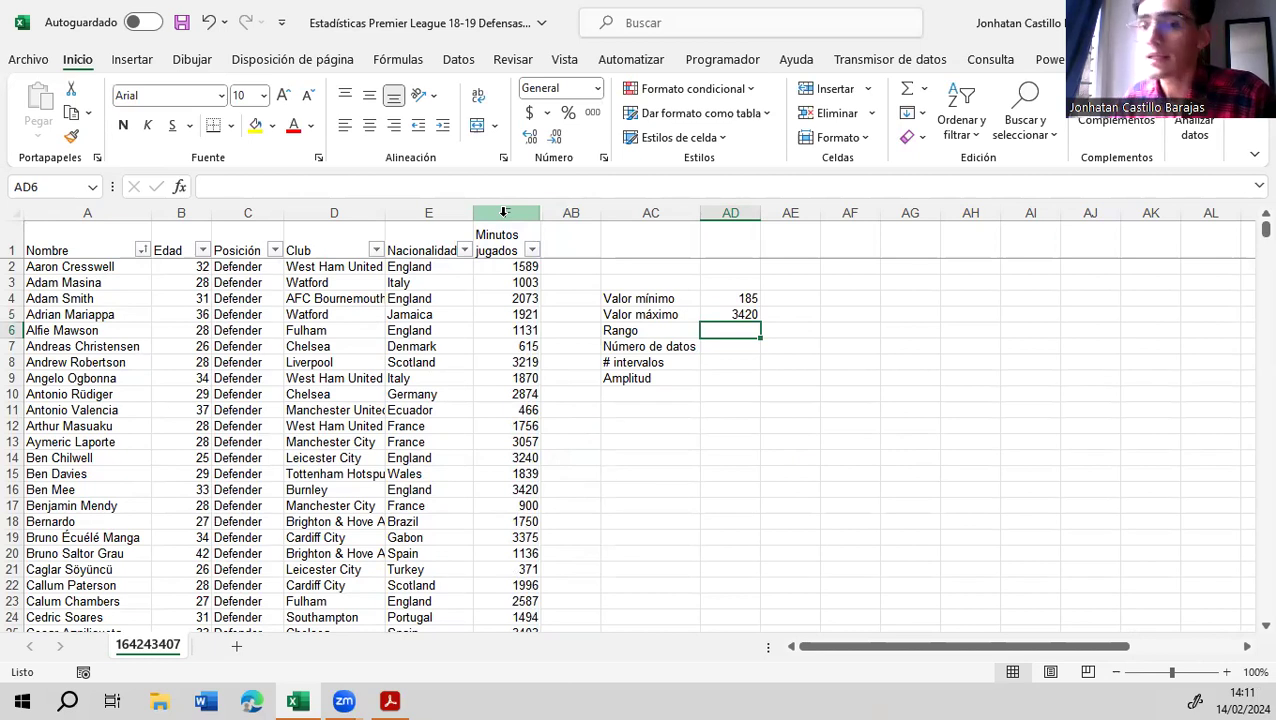
Calculate the range in AD6 by subtracting the minimum from the maximum with =AD5-AD4
{"action": "type", "text": "="}
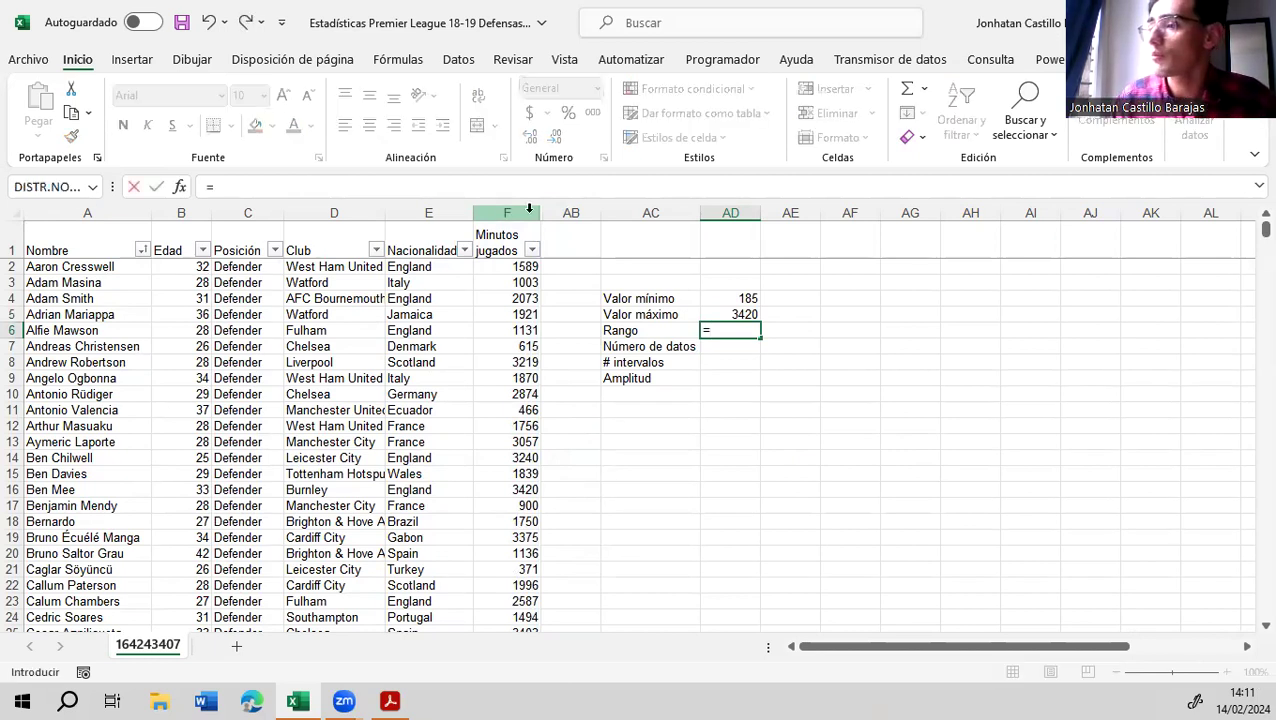
{"action": "left_click", "coordinate": [738, 311]}
{"action": "type", "text": "-"}
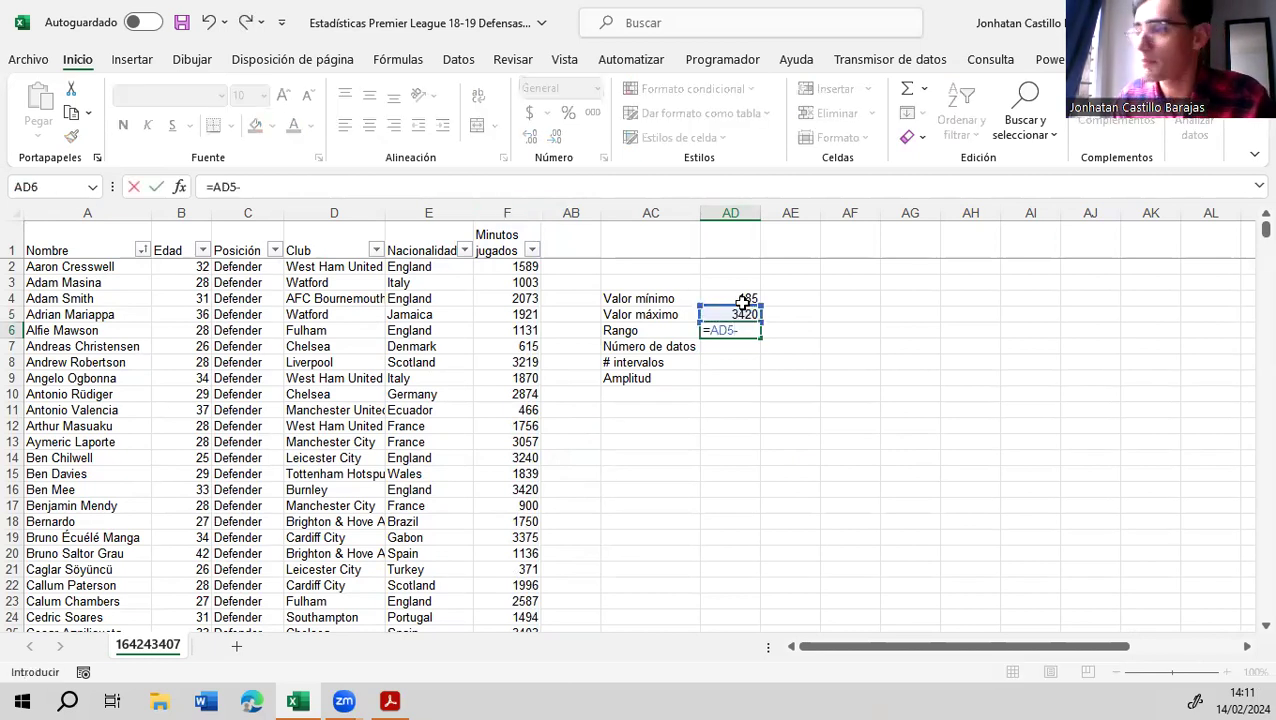
{"action": "left_click", "coordinate": [744, 297]}
{"action": "key", "text": "Return"}
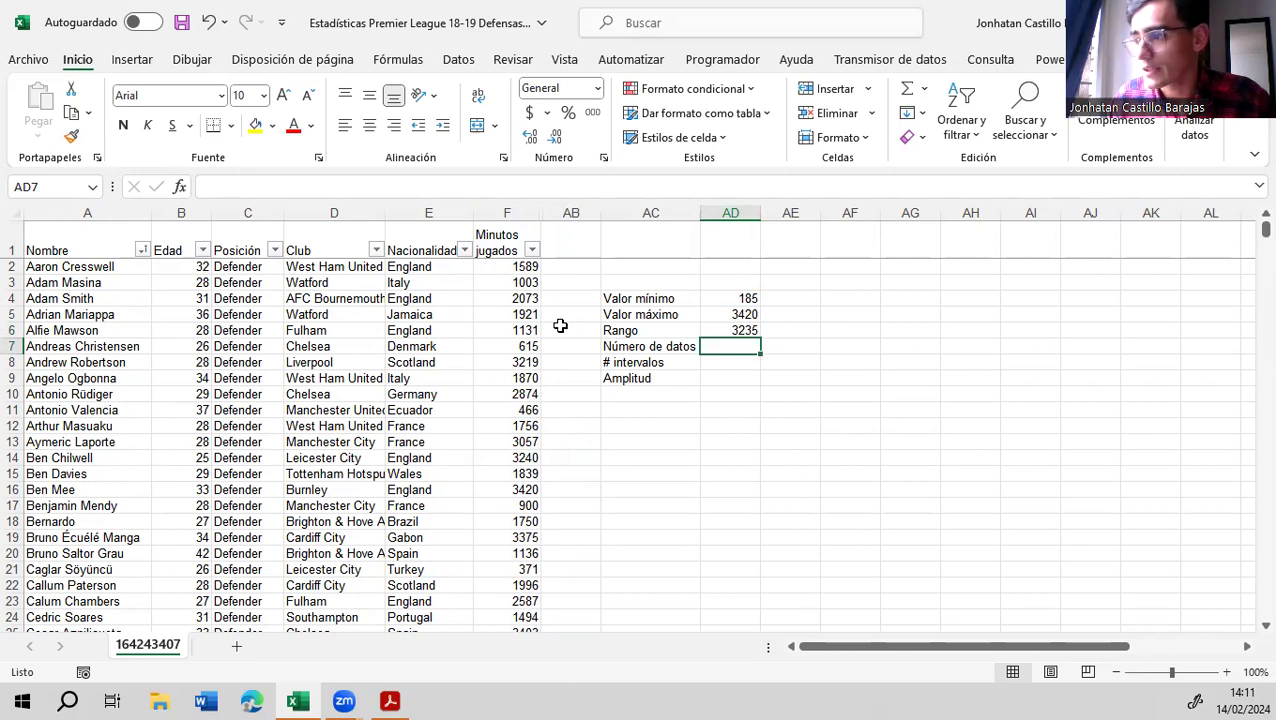
Enter 151 as the number of data points in AD7 and check it against the table's last row
{"action": "type", "text": "151"}
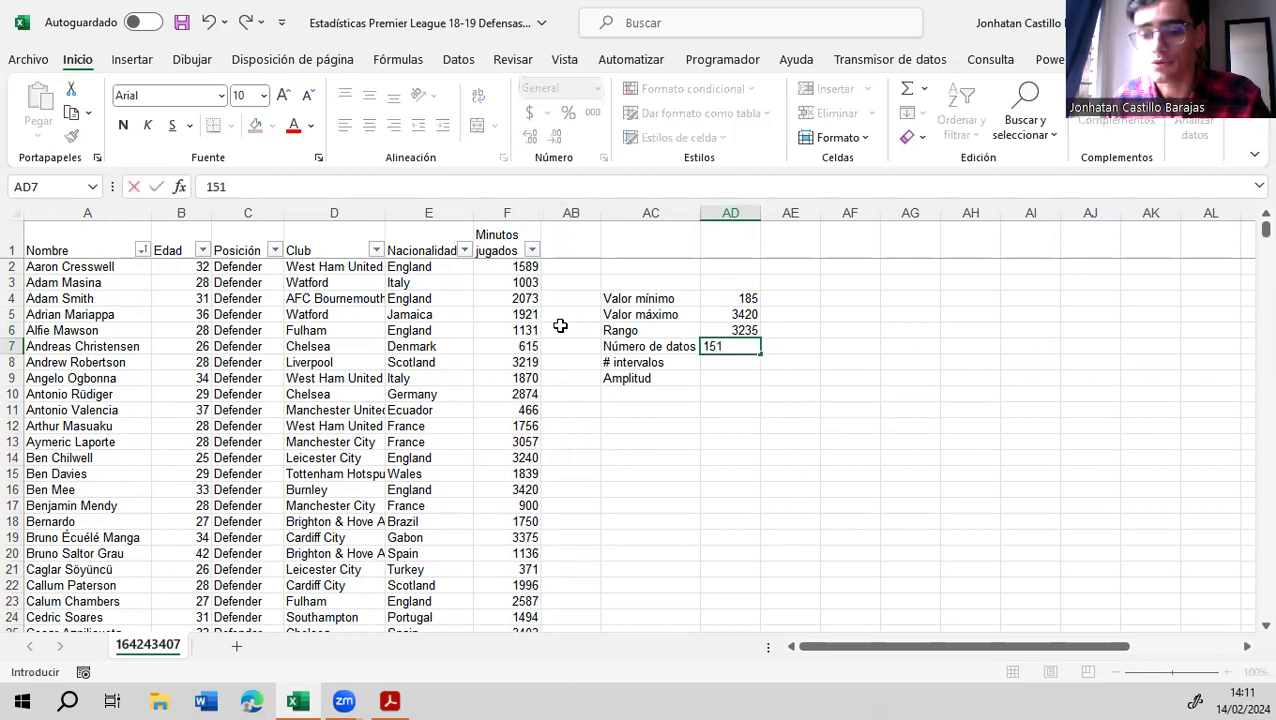
{"action": "key", "text": "Return"}
{"action": "scroll", "coordinate": [582, 384], "scroll_direction": "down", "scroll_amount": 3}
{"action": "scroll", "coordinate": [582, 384], "scroll_direction": "down", "scroll_amount": 20}
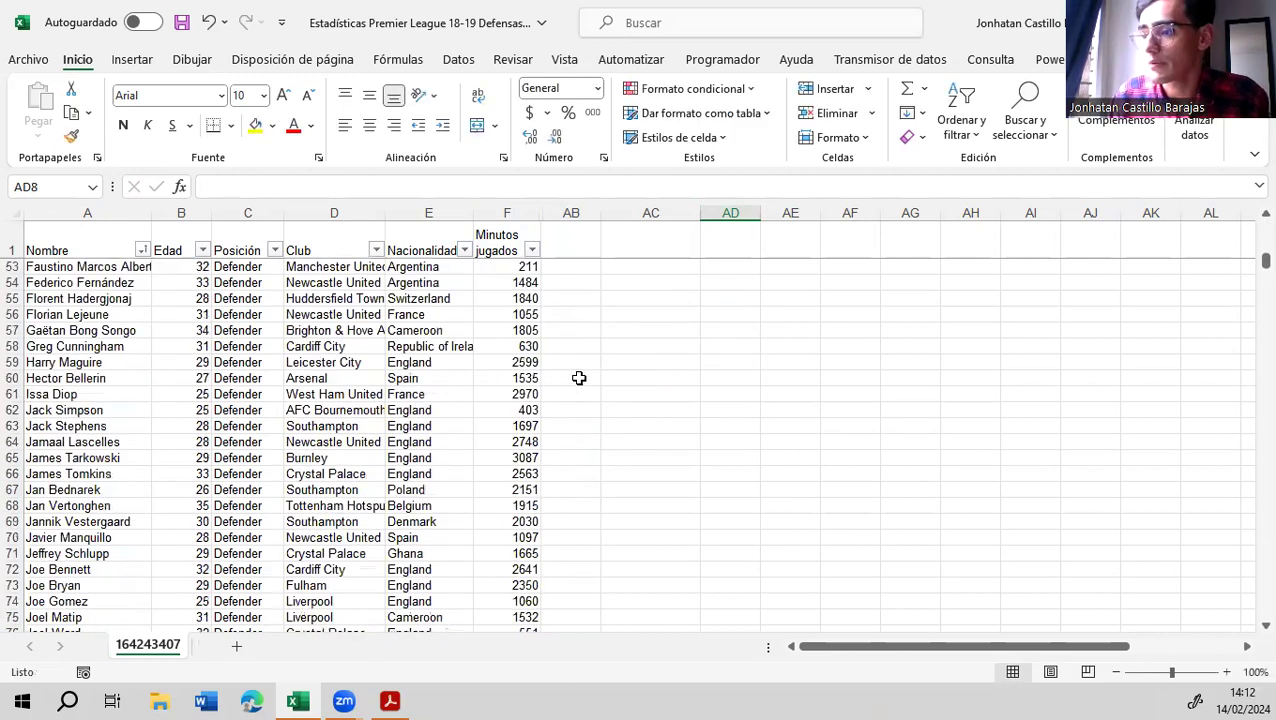
{"action": "scroll", "coordinate": [566, 364], "scroll_direction": "down", "scroll_amount": 2}
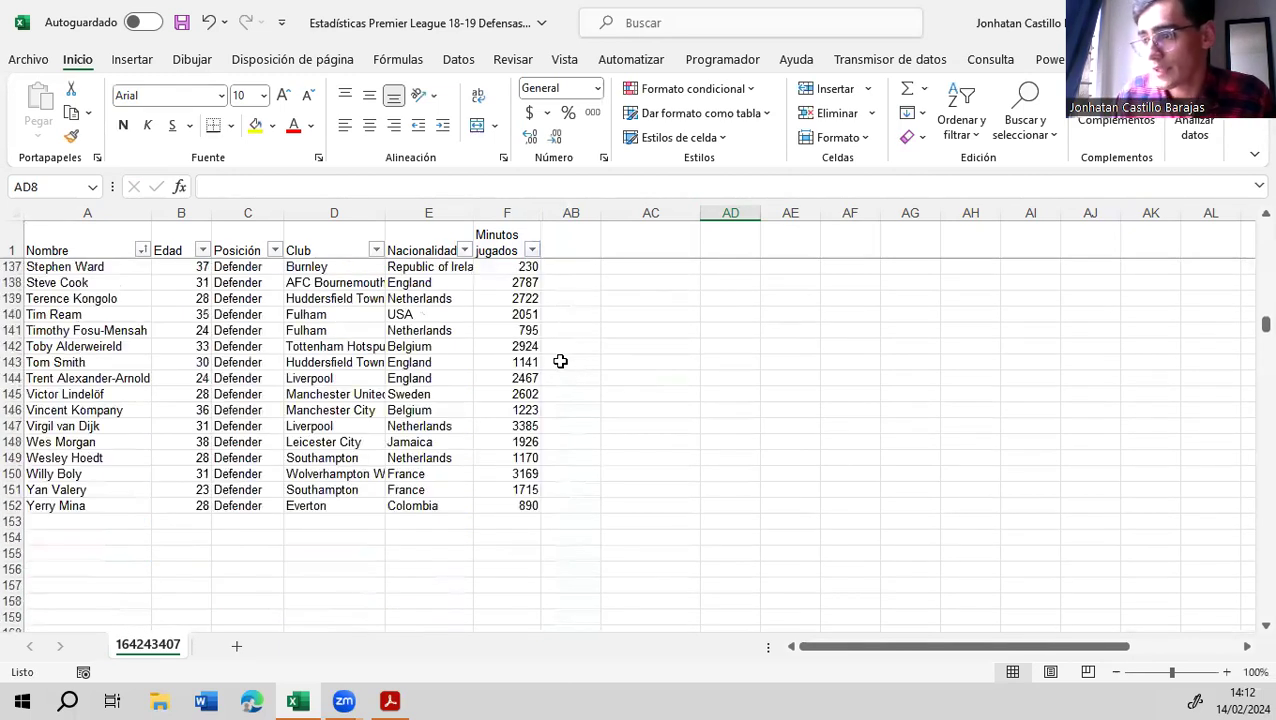
Widen column AE slightly and calculate the unrounded number of intervals in AE8 with =1+LOG(AD7;2)
{"action": "left_click", "coordinate": [495, 505]}
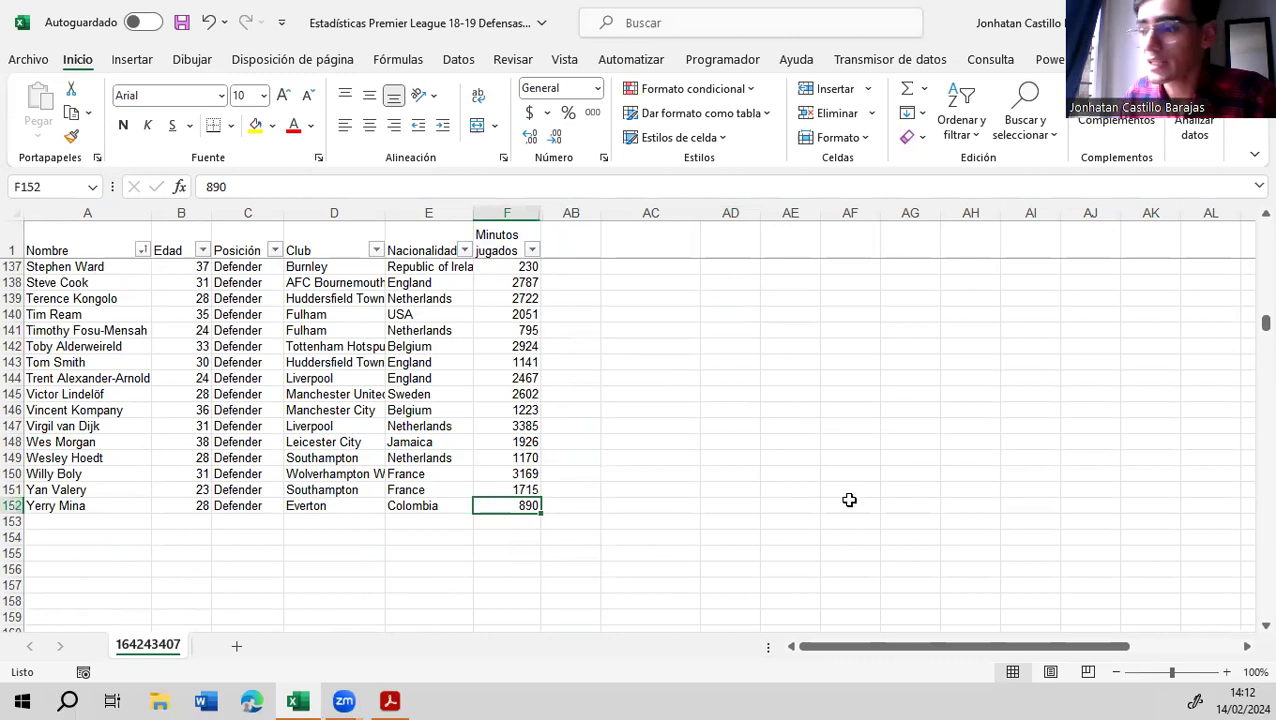
{"action": "scroll", "coordinate": [883, 493], "scroll_direction": "up", "scroll_amount": 20}
{"action": "scroll", "coordinate": [883, 493], "scroll_direction": "up", "scroll_amount": 12}
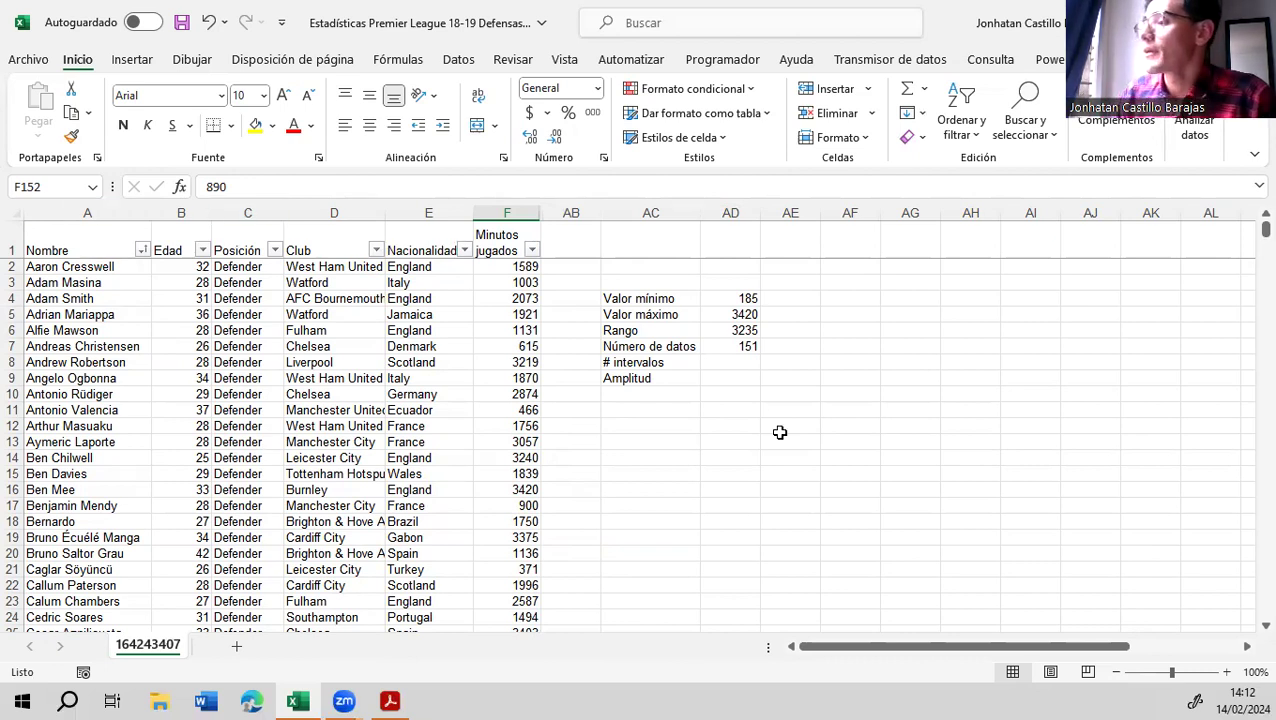
{"action": "left_click", "coordinate": [784, 367]}
{"action": "left_click_drag", "start_coordinate": [821, 213], "coordinate": [828, 214]}
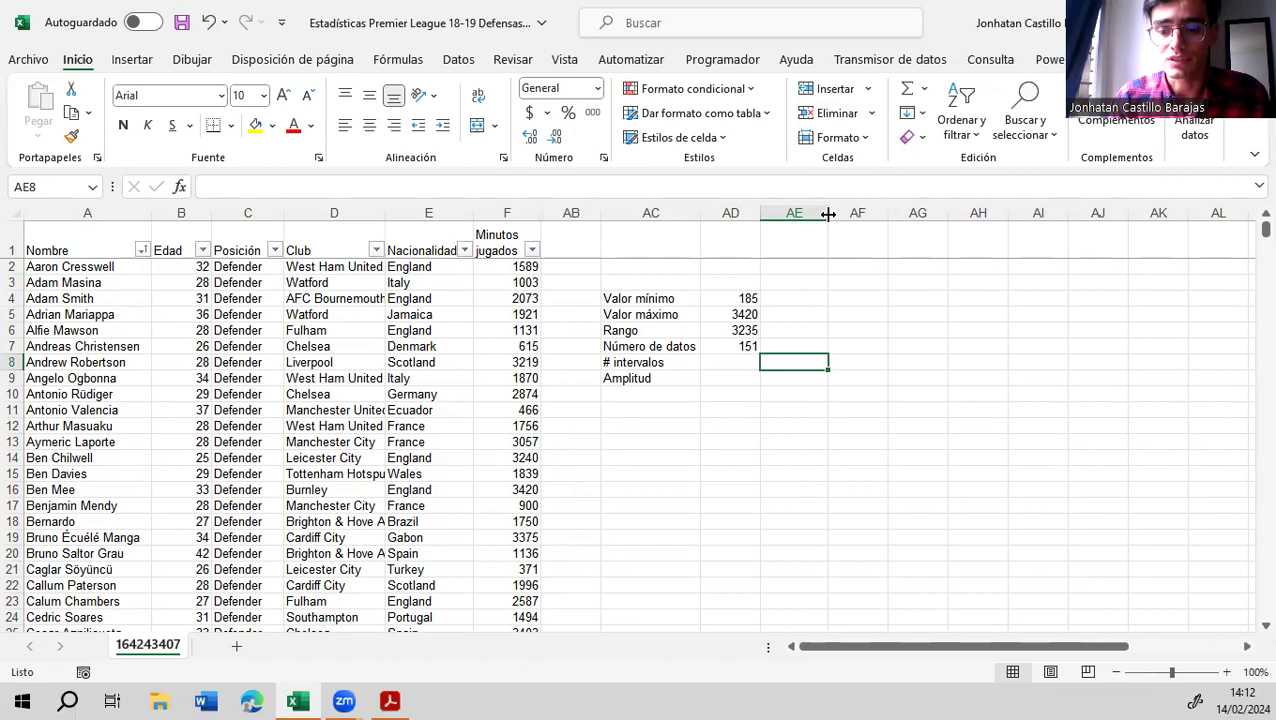
{"action": "type", "text": "=1+"}
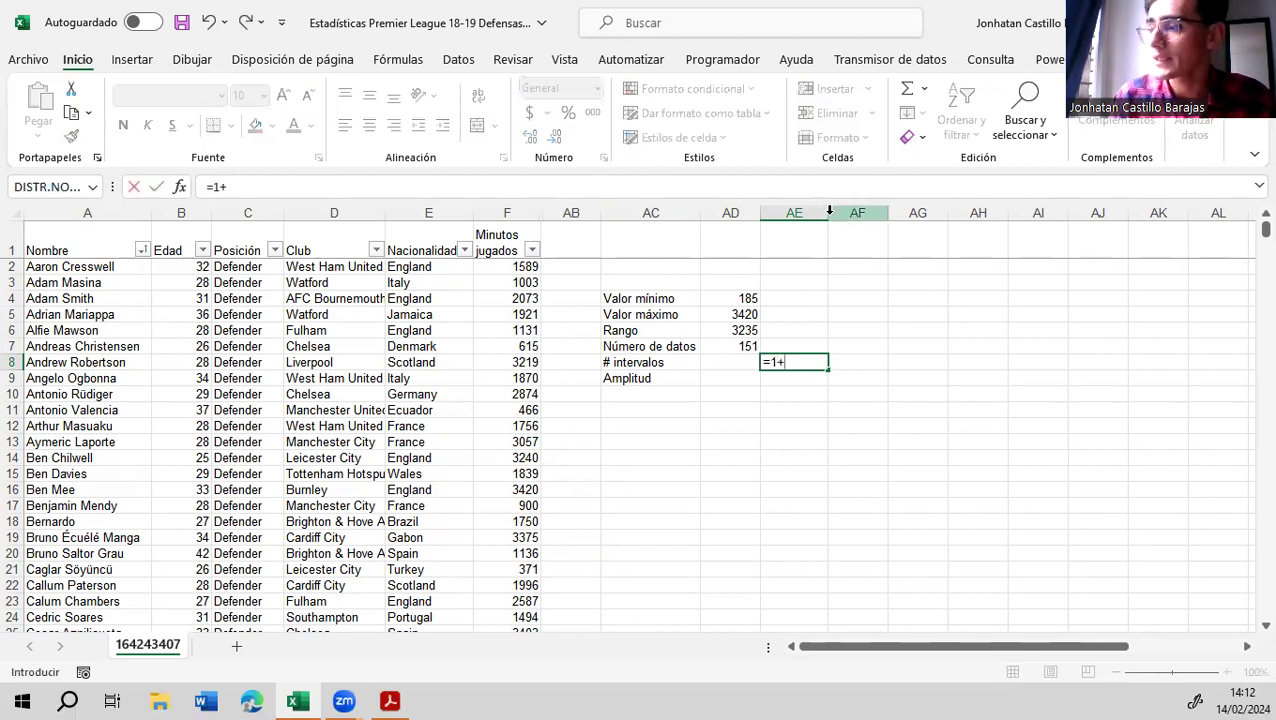
{"action": "type", "text": "log"}
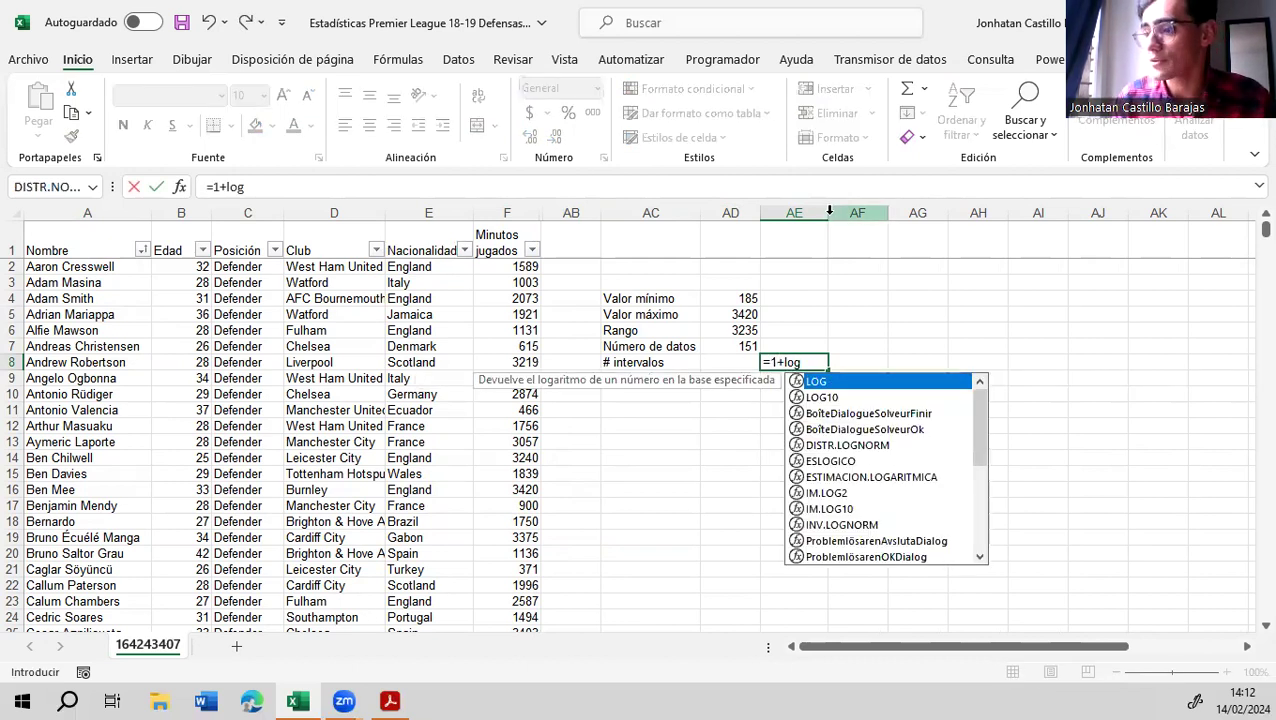
{"action": "key", "text": "Tab"}
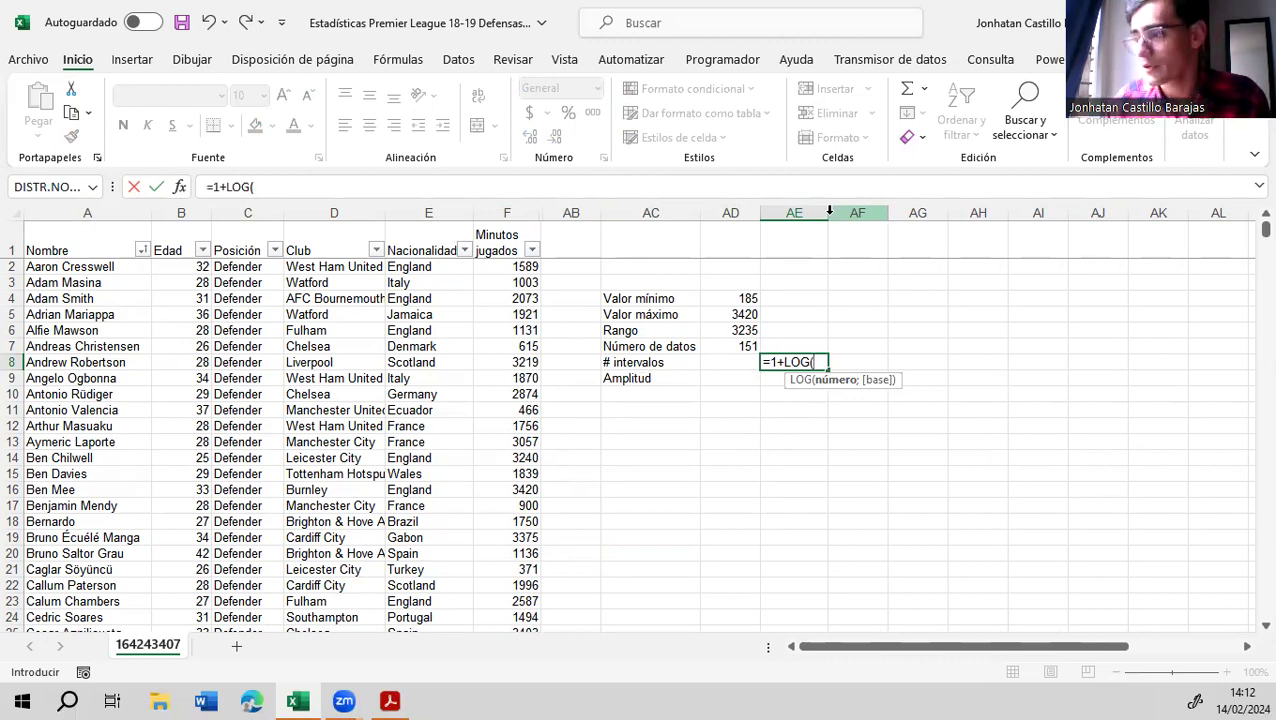
{"action": "left_click", "coordinate": [731, 346]}
{"action": "type", "text": ";2"}
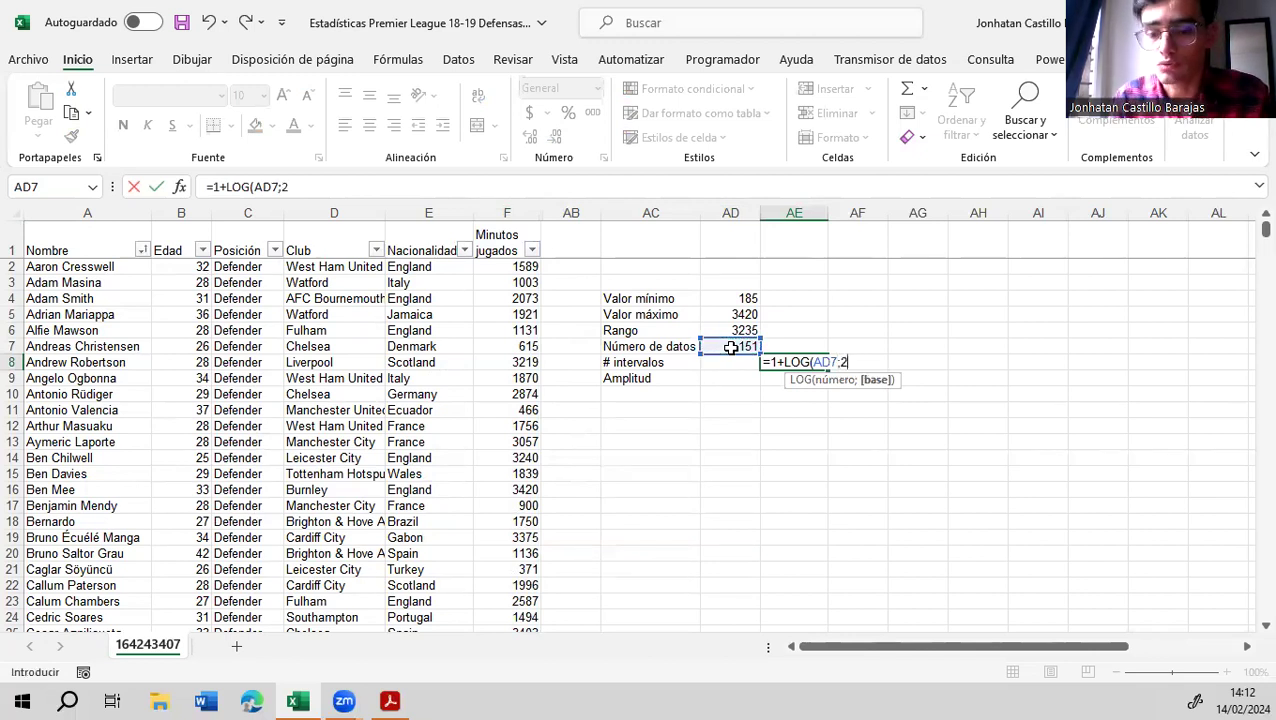
{"action": "type", "text": ")"}
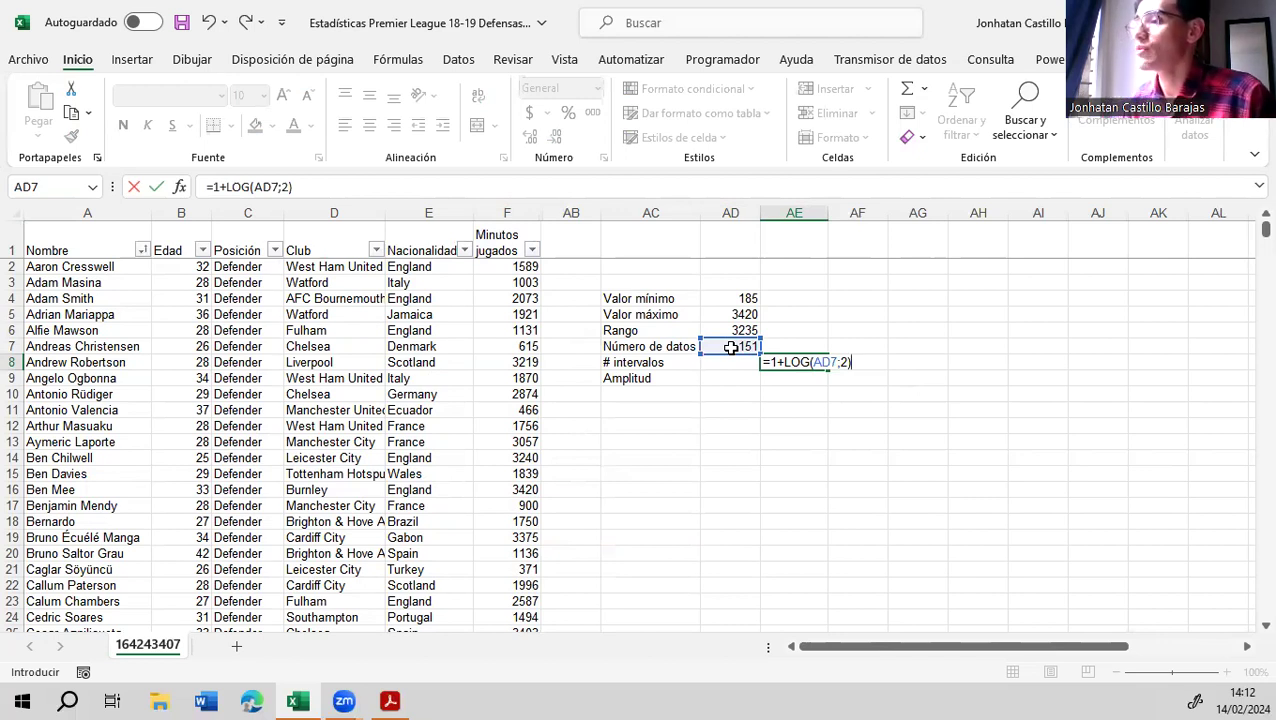
{"action": "key", "text": "Return"}
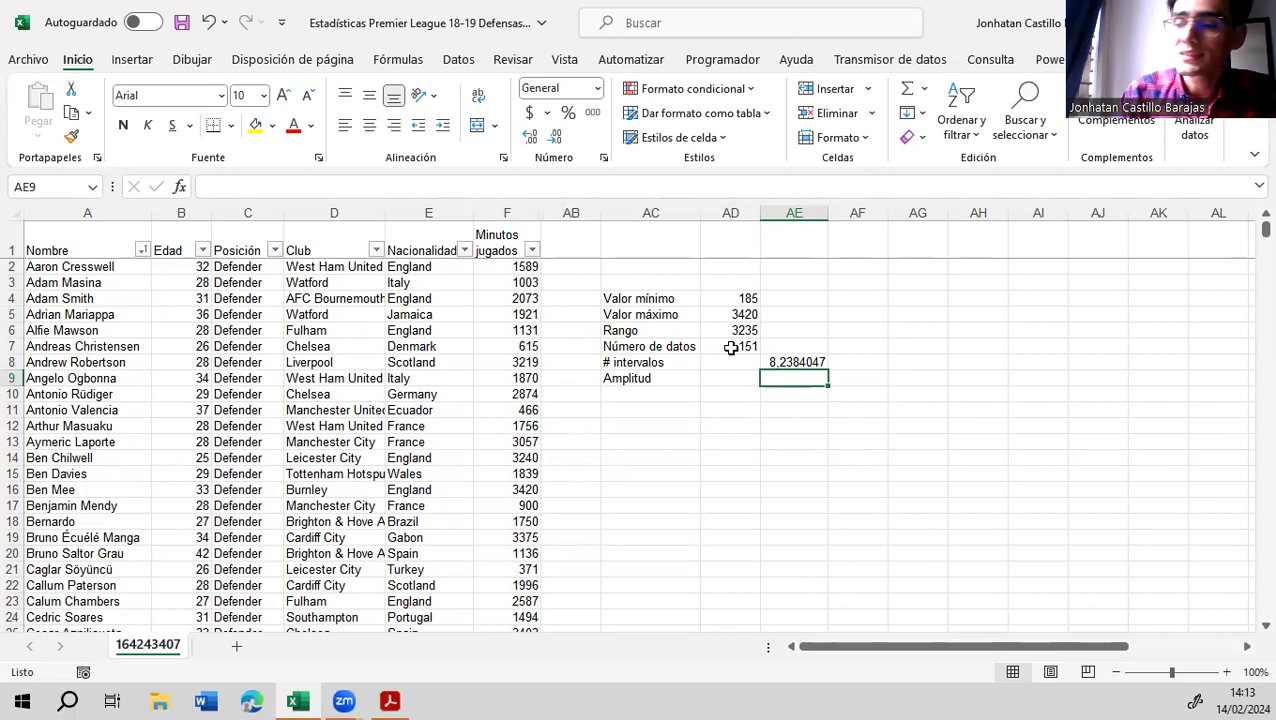
Enter 9 as the number of intervals in AD8
{"action": "key", "text": "Up"}
{"action": "key", "text": "Left"}
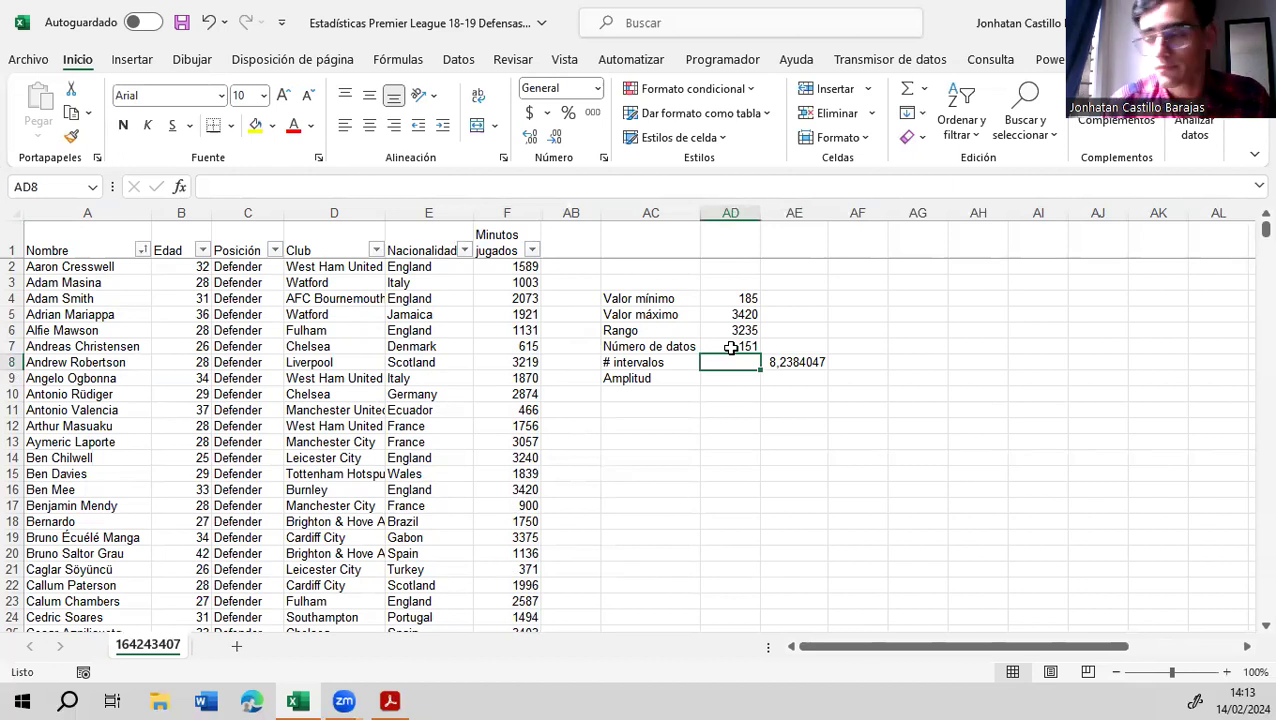
{"action": "type", "text": "9"}
{"action": "key", "text": "Return"}
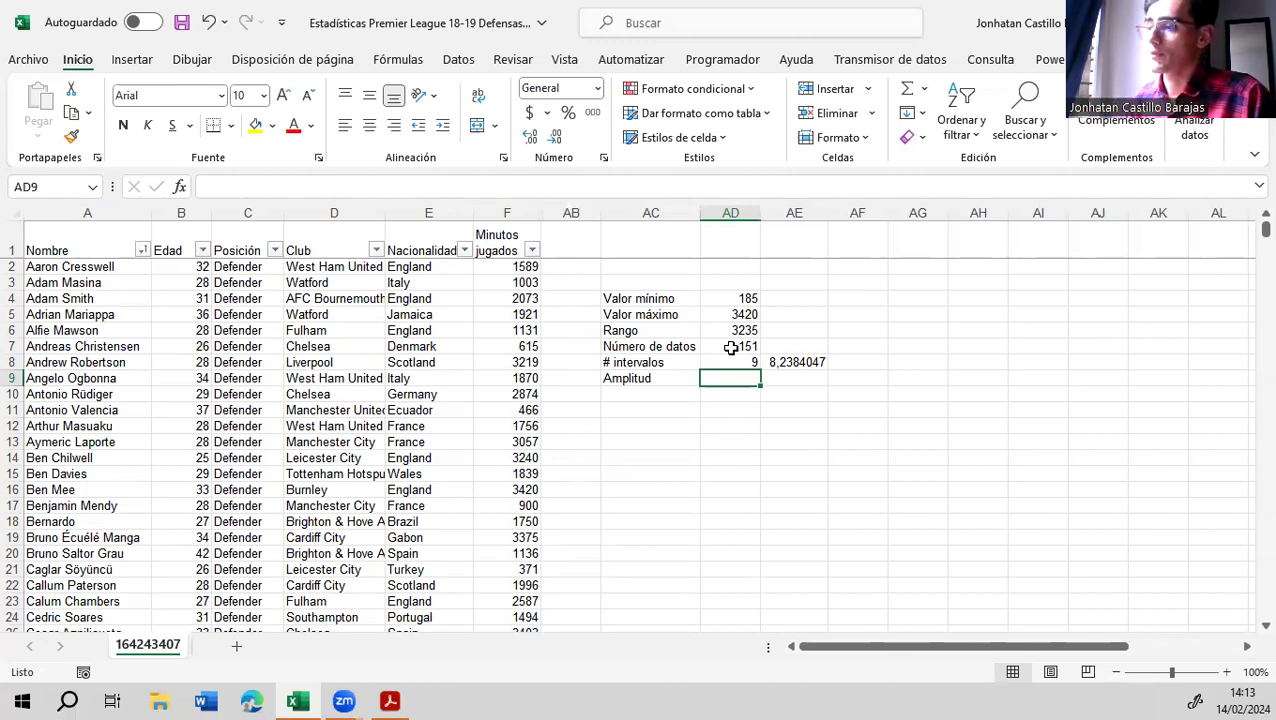
Calculate the unrounded amplitude in AE9 by dividing the range by the number of intervals with =AD6/AD8
{"action": "key", "text": "Right"}
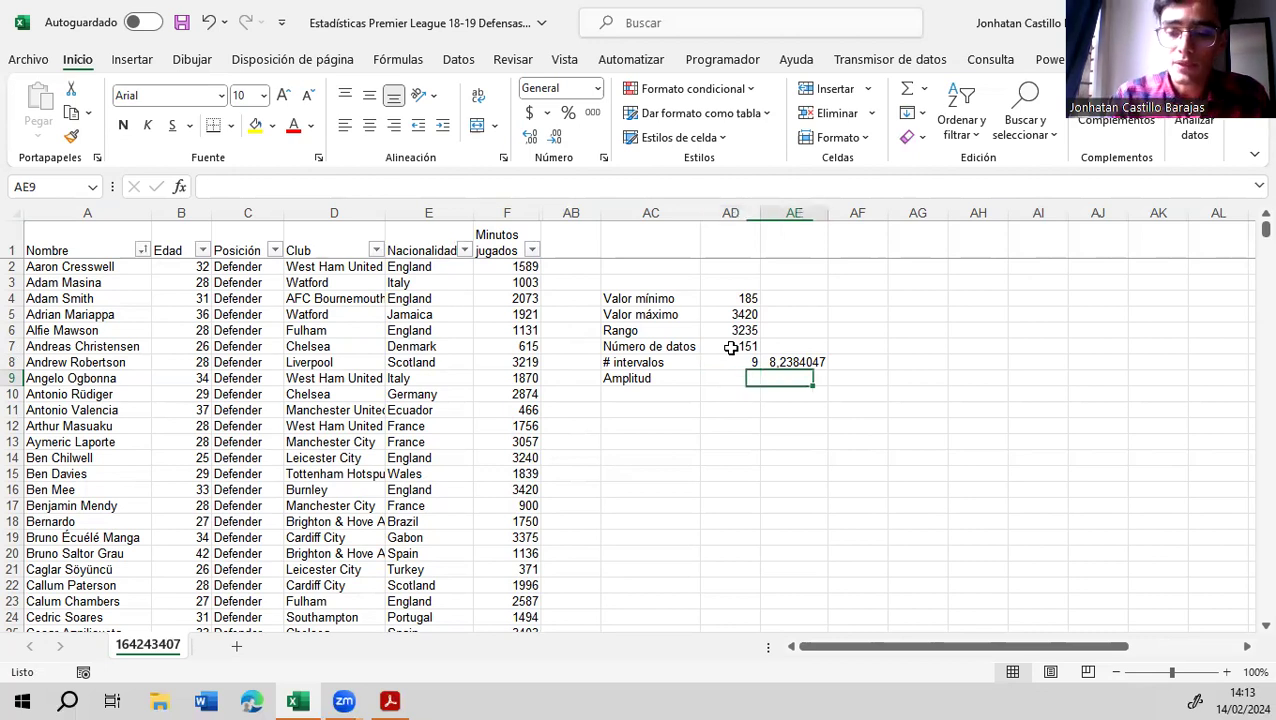
{"action": "type", "text": "="}
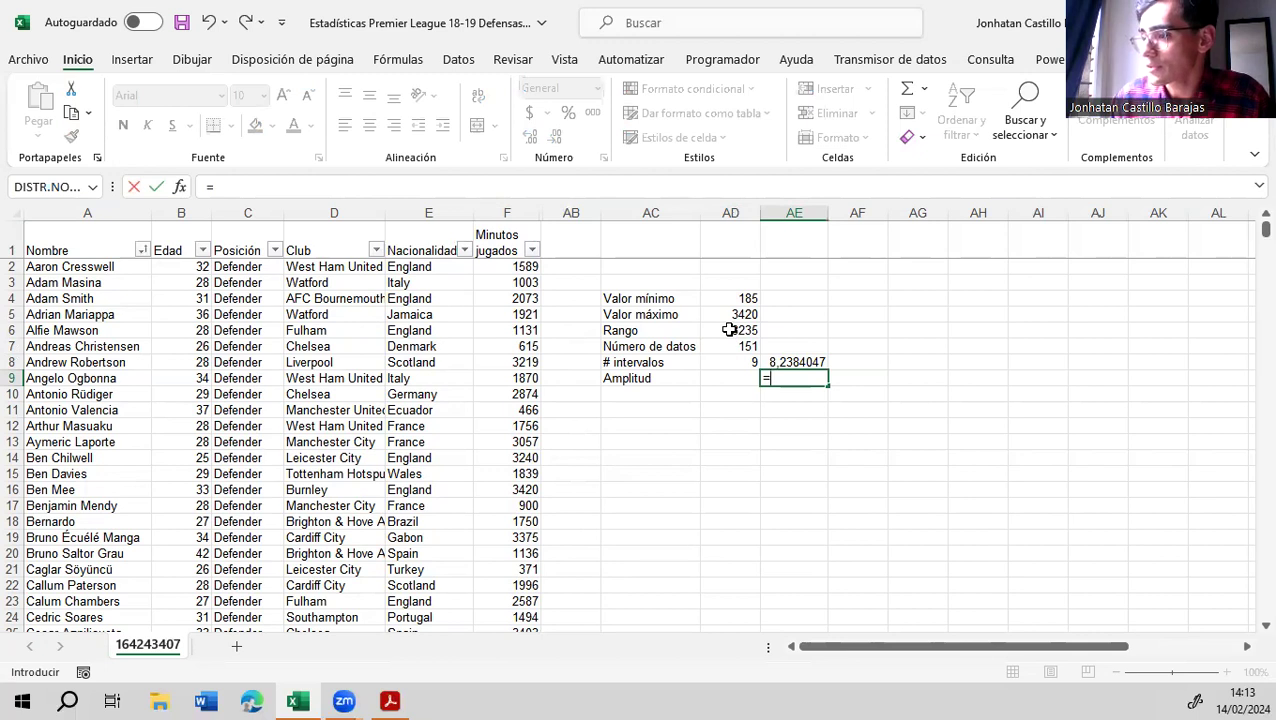
{"action": "left_click", "coordinate": [731, 330]}
{"action": "type", "text": "/"}
{"action": "left_click", "coordinate": [736, 363]}
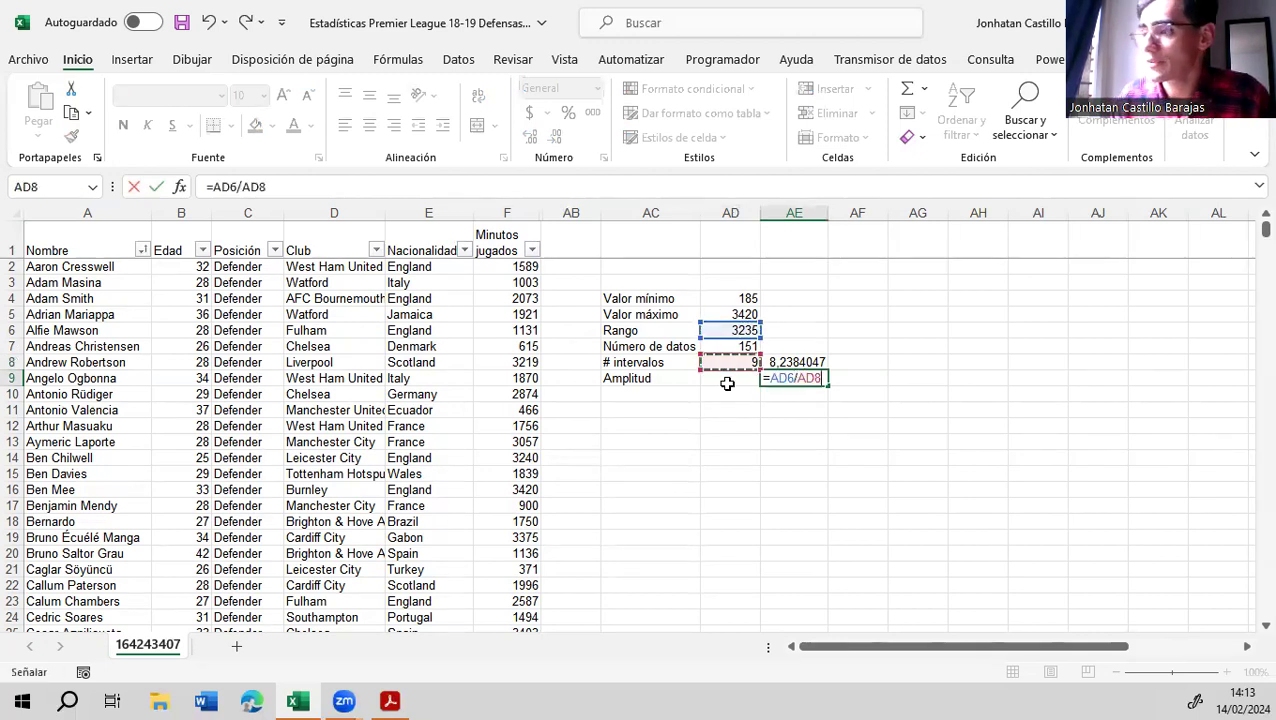
{"action": "key", "text": "Return"}
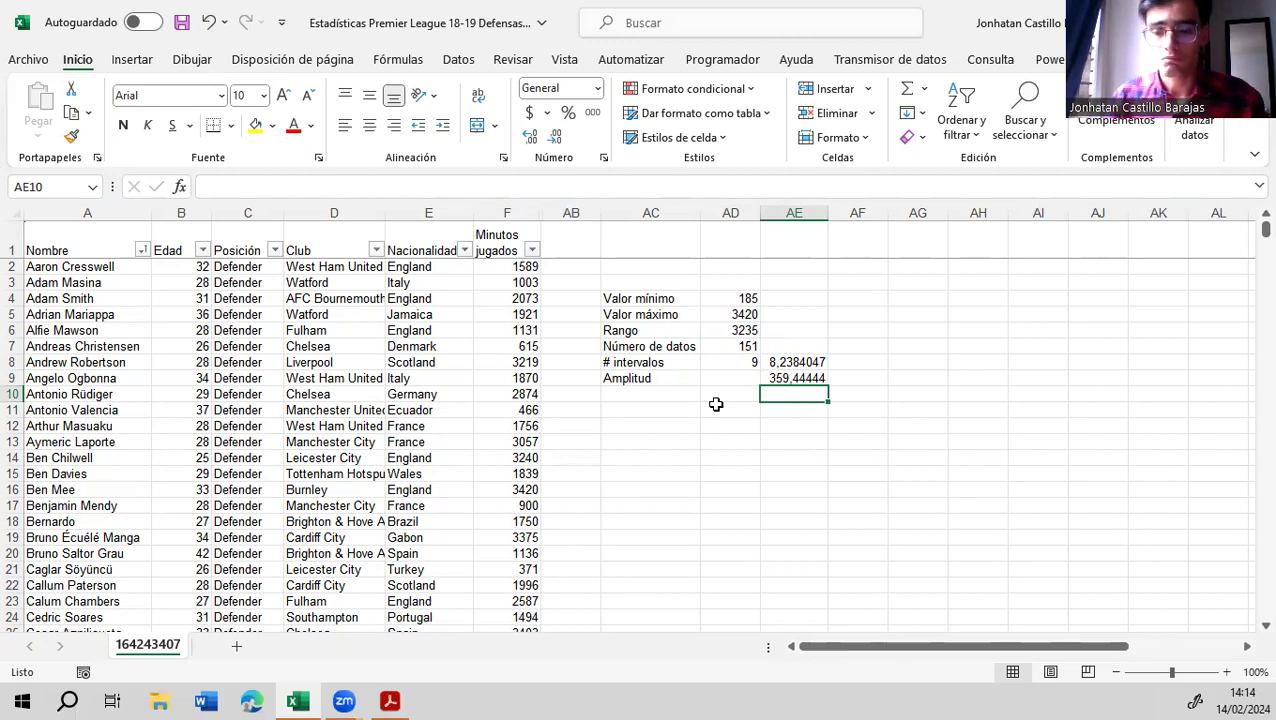
Enter 359 as the amplitude in AD9
{"action": "key", "text": "Left"}
{"action": "key", "text": "Up"}
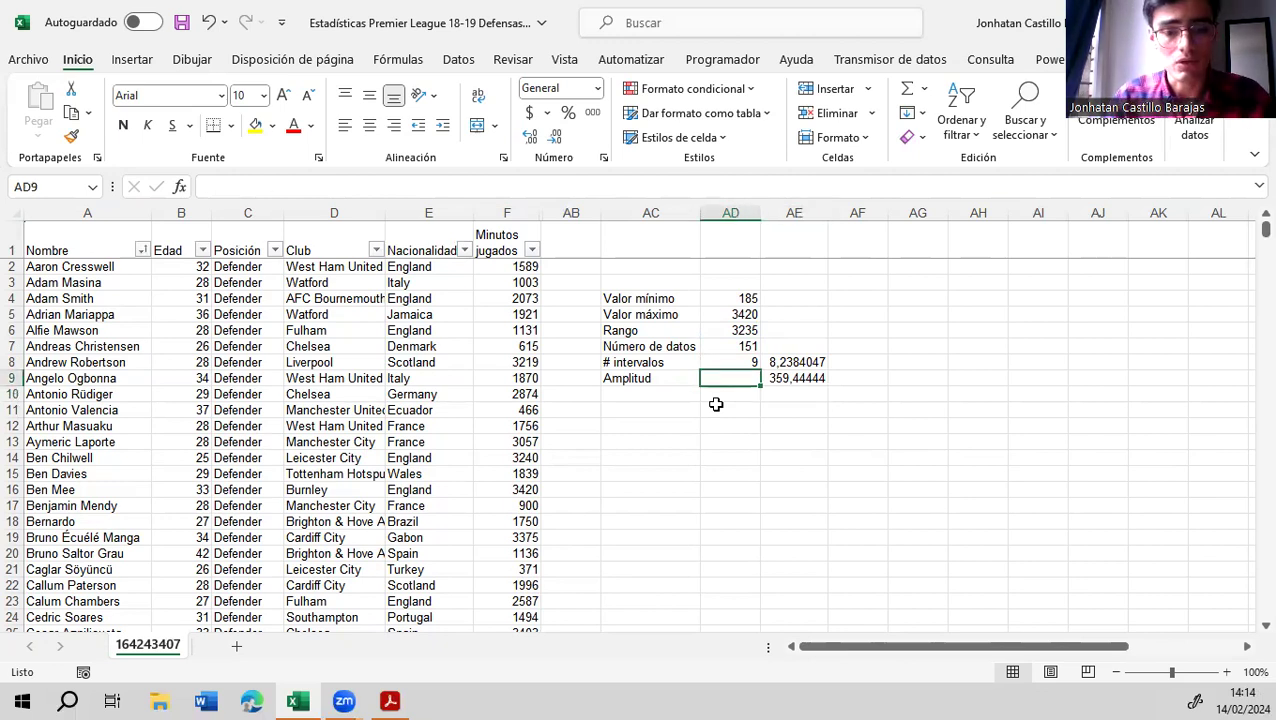
{"action": "type", "text": "359"}
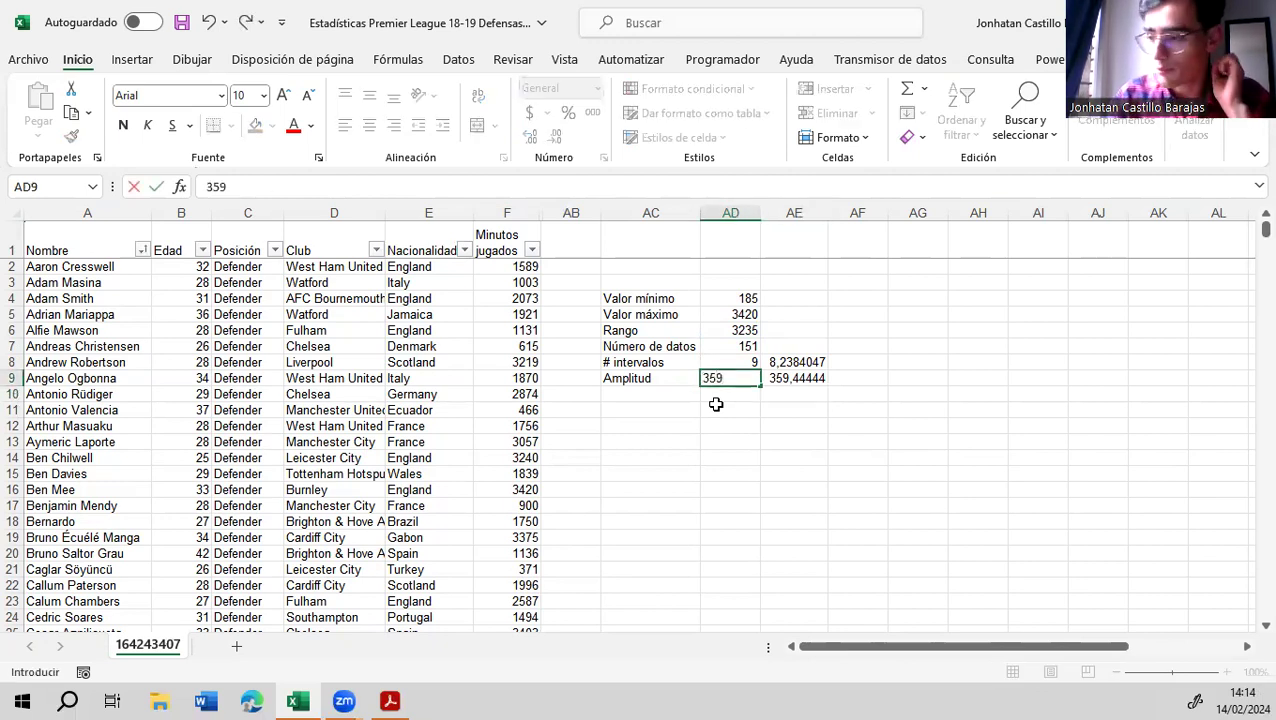
{"action": "key", "text": "Return"}
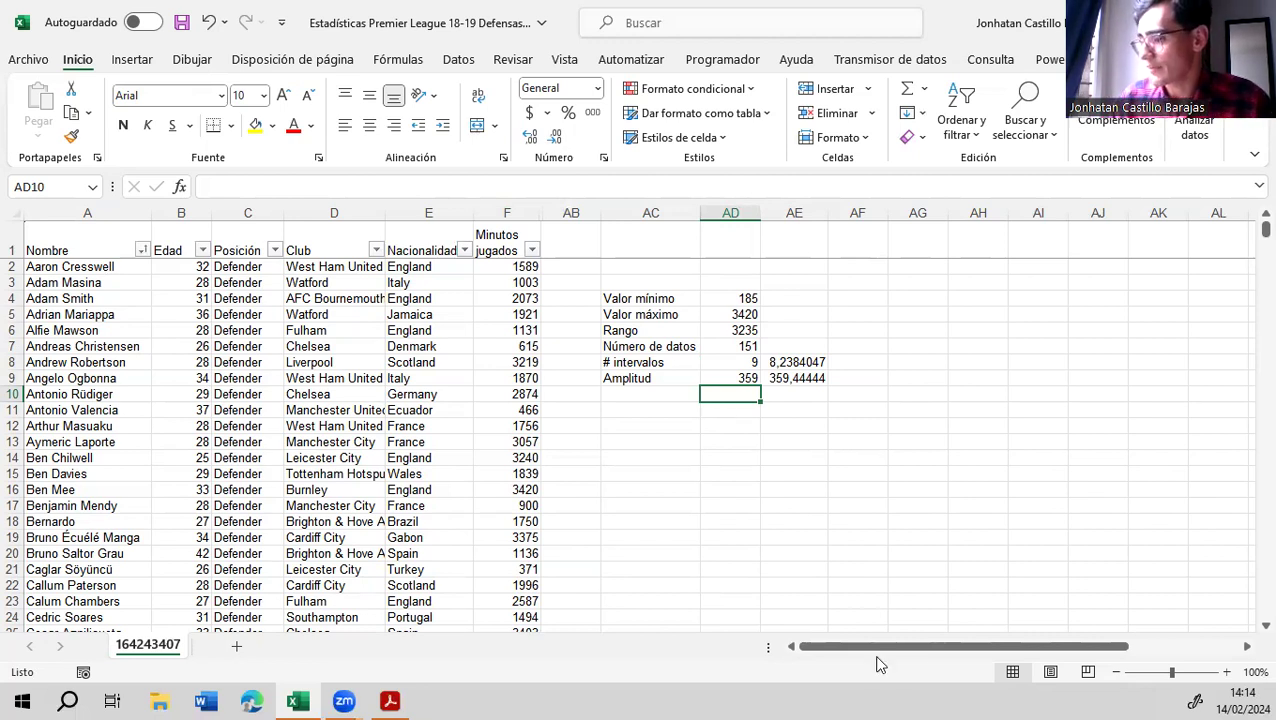
Add the interval table headers "L. inferior" in AG4 and "L. superior" in AH4
{"action": "left_click_drag", "start_coordinate": [873, 657], "coordinate": [913, 658]}
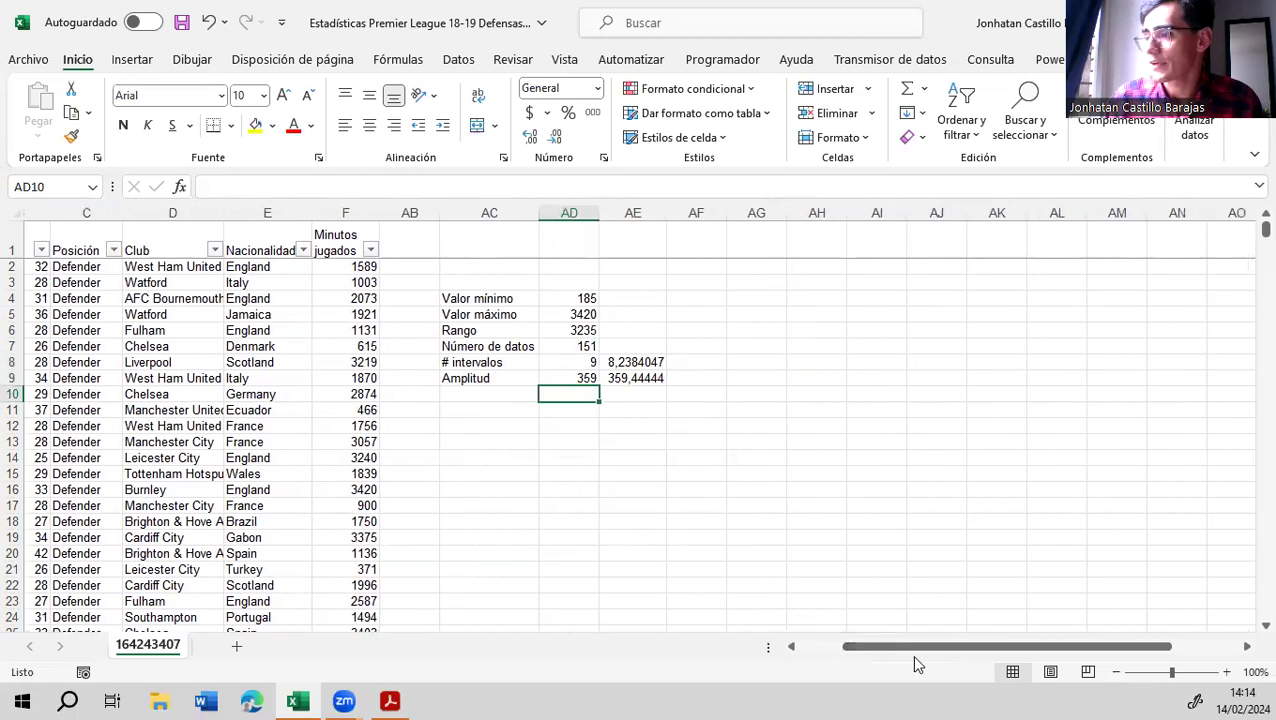
{"action": "left_click", "coordinate": [738, 295]}
{"action": "type", "text": "L."}
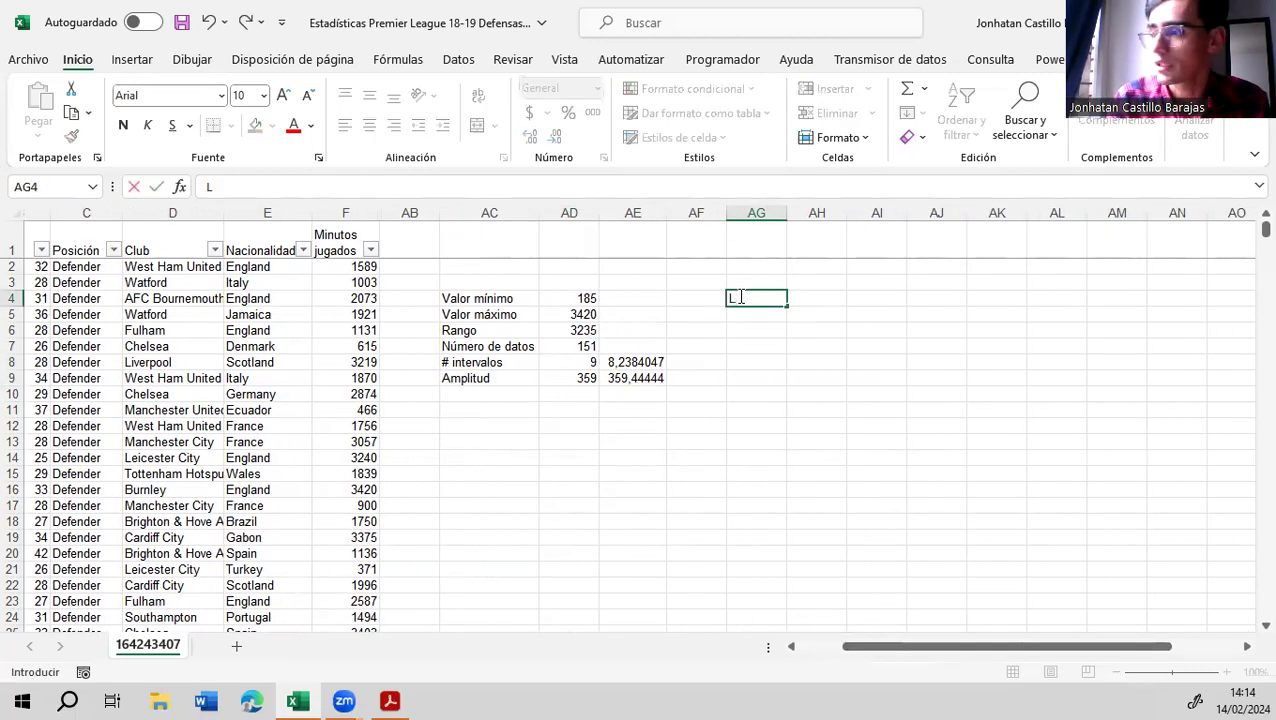
{"action": "type", "text": "ferior"}
{"action": "key", "text": "Tab"}
{"action": "type", "text": "L."}
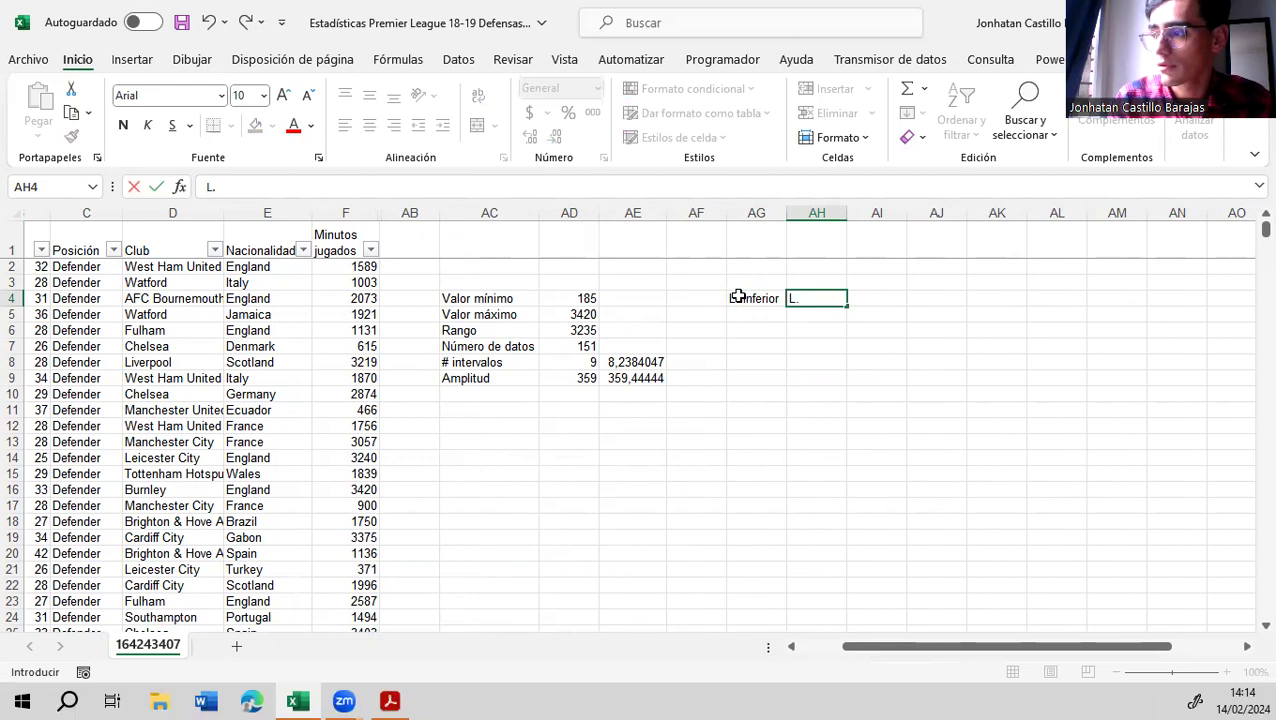
{"action": "type", "text": " superior"}
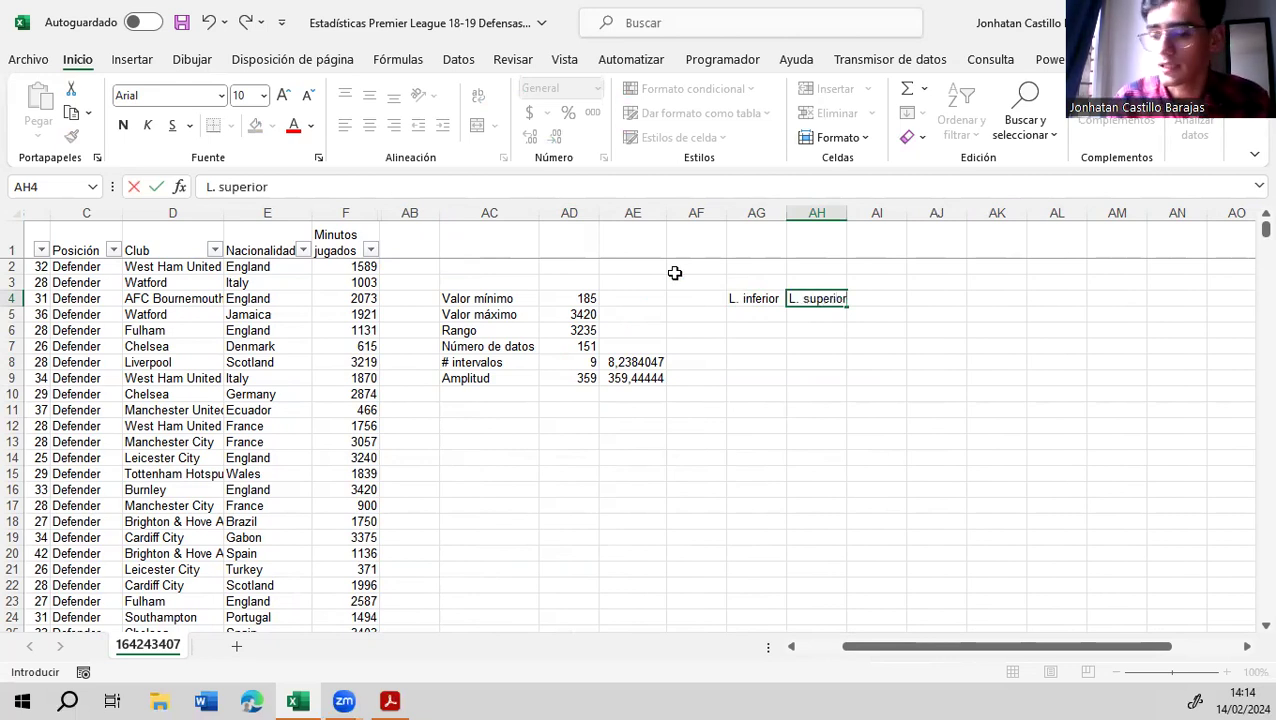
{"action": "key", "text": "Return"}
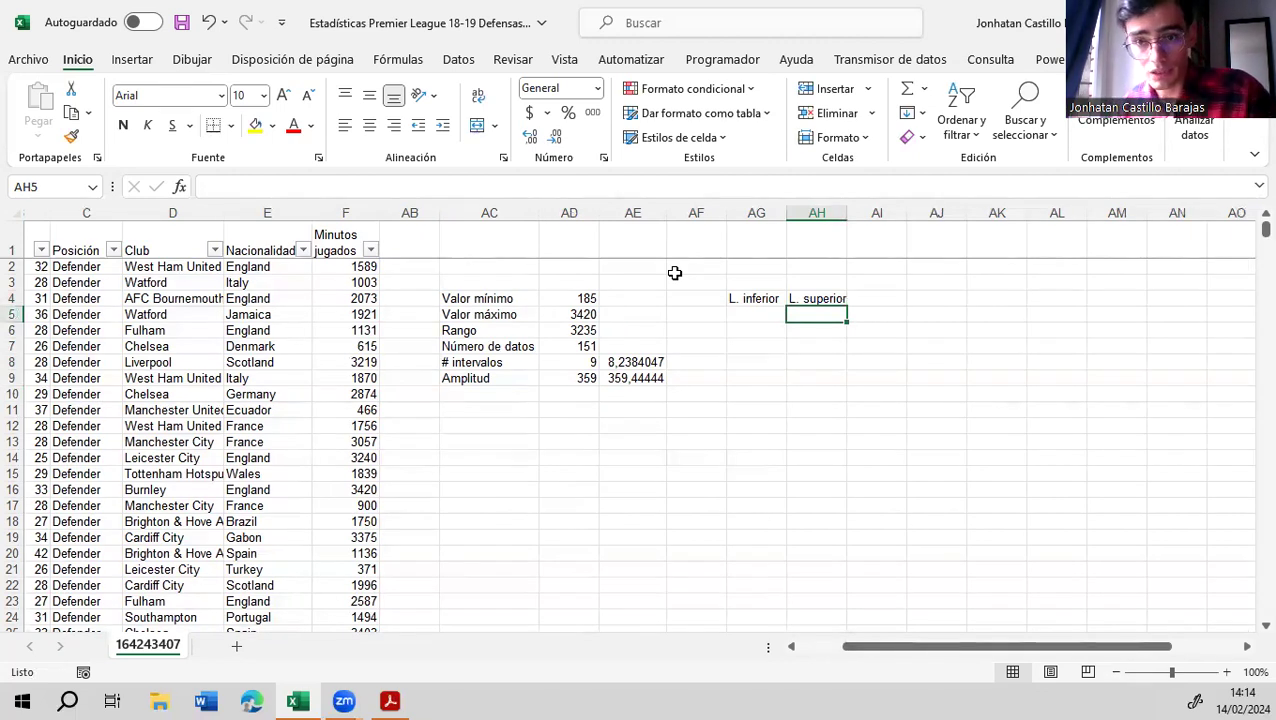
{"action": "key", "text": "Up"}
{"action": "key", "text": "Right"}
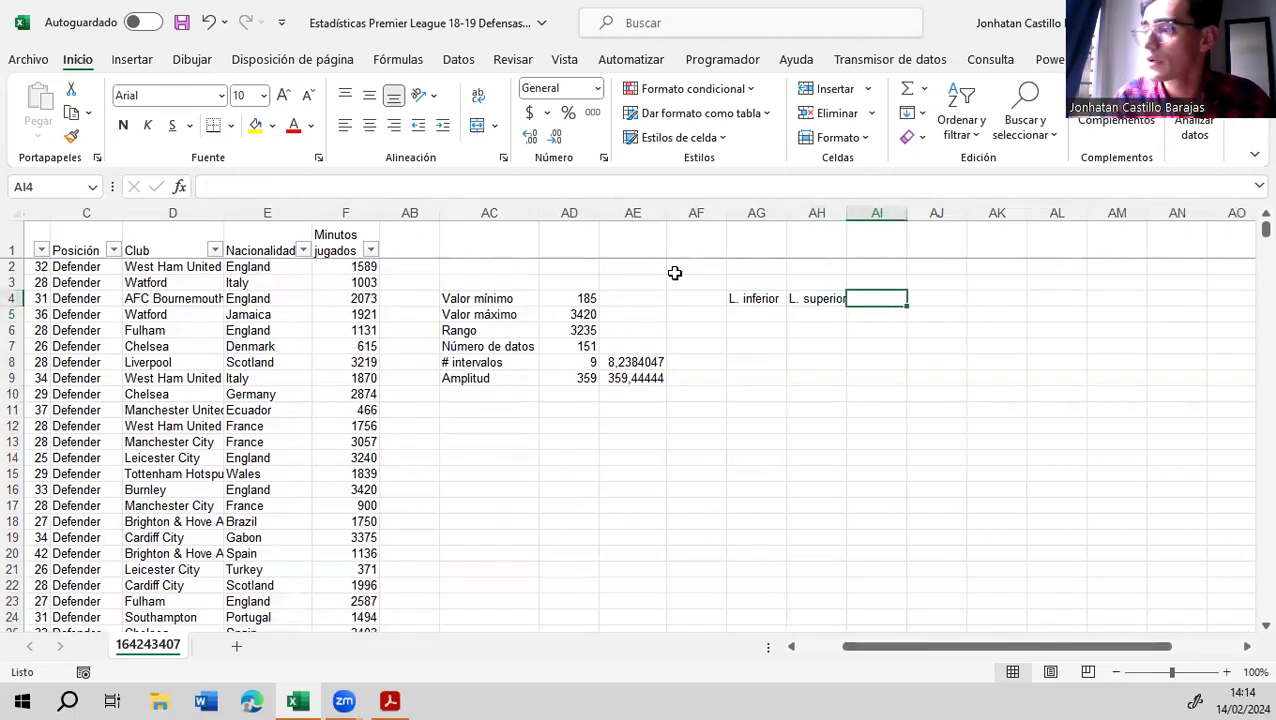
{"action": "type", "text": "Marca de c"}
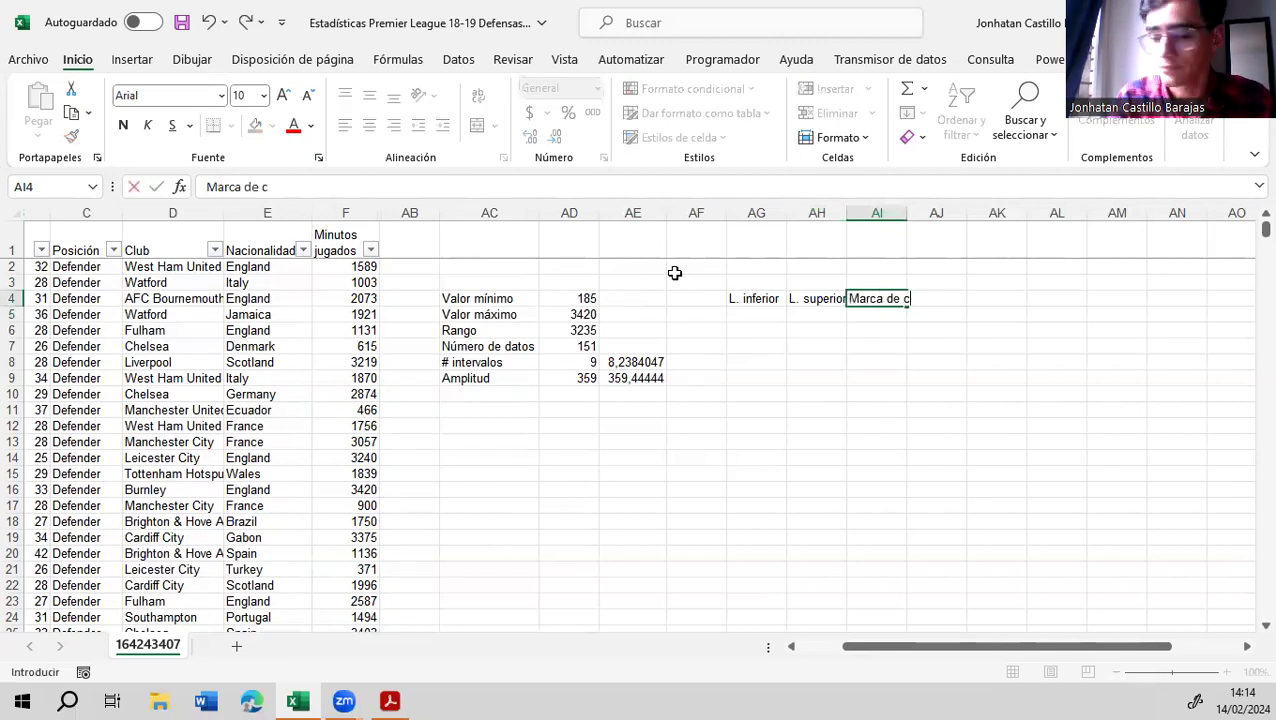
{"action": "key", "text": "BackSpace"}
{"action": "key", "text": "BackSpace"}
{"action": "key", "text": "BackSpace"}
{"action": "key", "text": "BackSpace"}
{"action": "key", "text": "BackSpace"}
{"action": "key", "text": "BackSpace"}
{"action": "key", "text": "BackSpace"}
{"action": "key", "text": "BackSpace"}
{"action": "key", "text": "BackSpace"}
{"action": "key", "text": "BackSpace"}
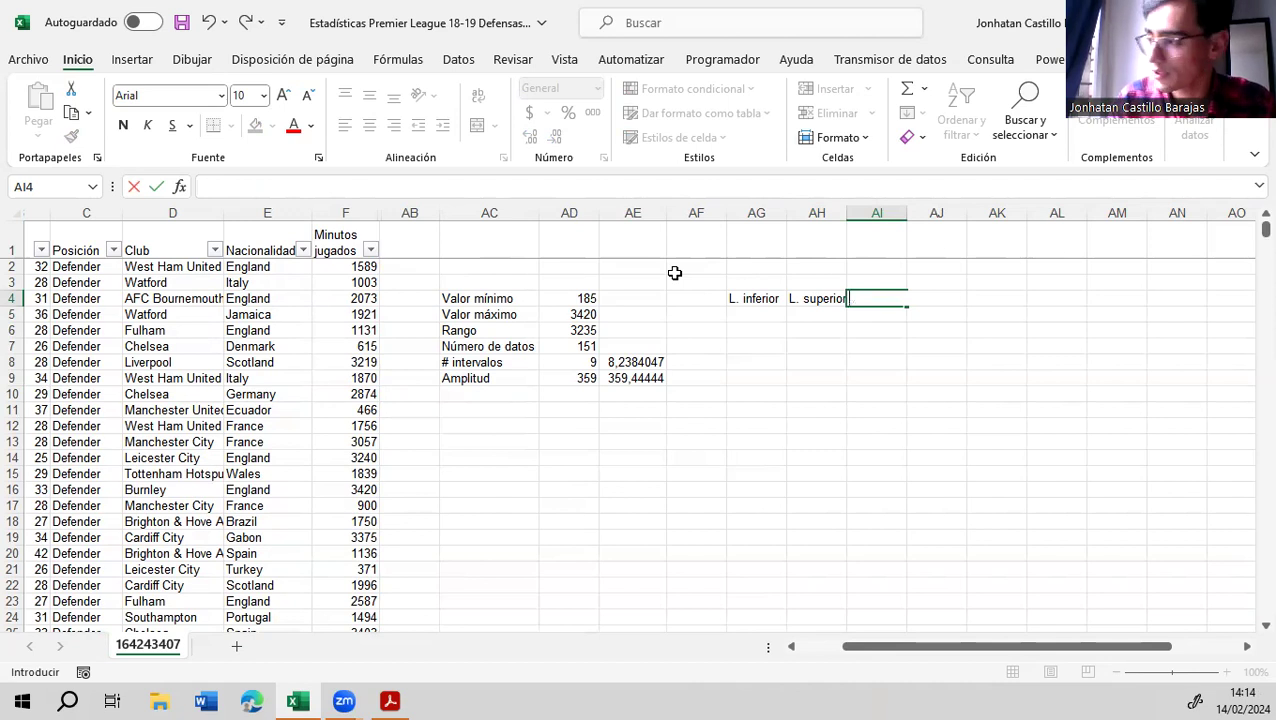
Add the header "Marca de clase" in AI3 with its symbol "xi" below it in AI4
{"action": "key", "text": "Up"}
{"action": "type", "text": "Marca"}
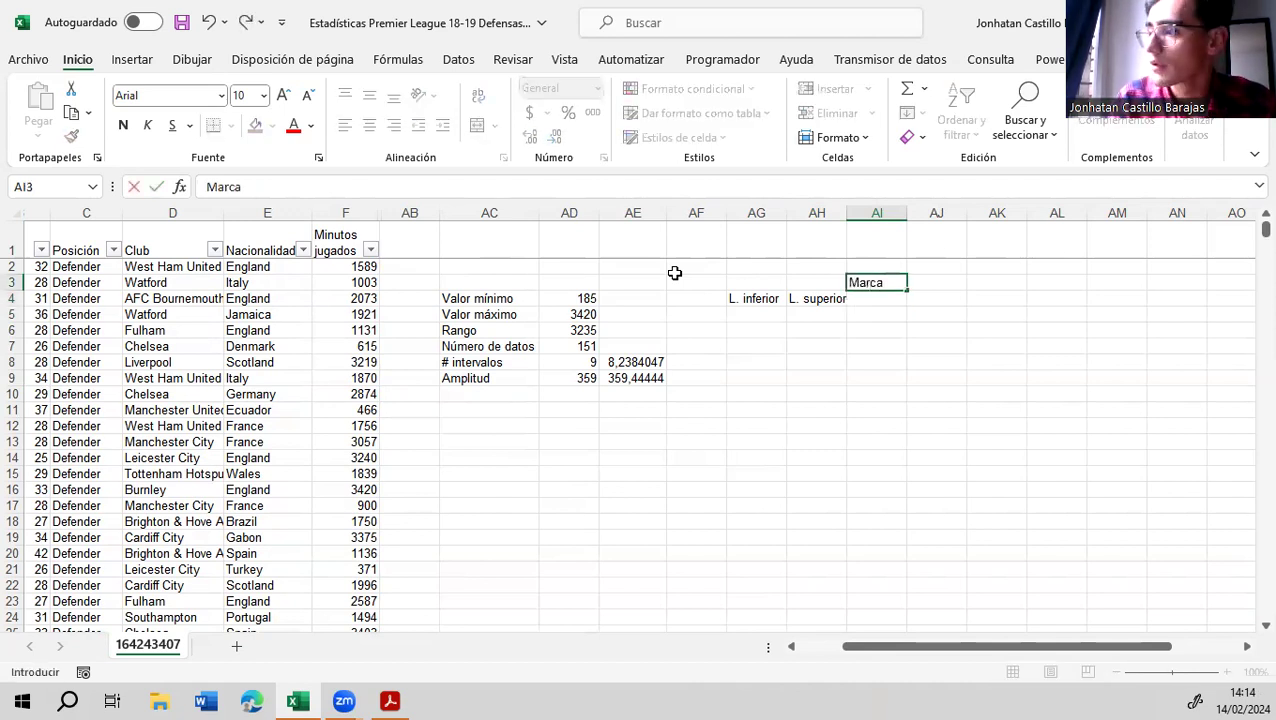
{"action": "type", "text": " de clase"}
{"action": "key", "text": "Return"}
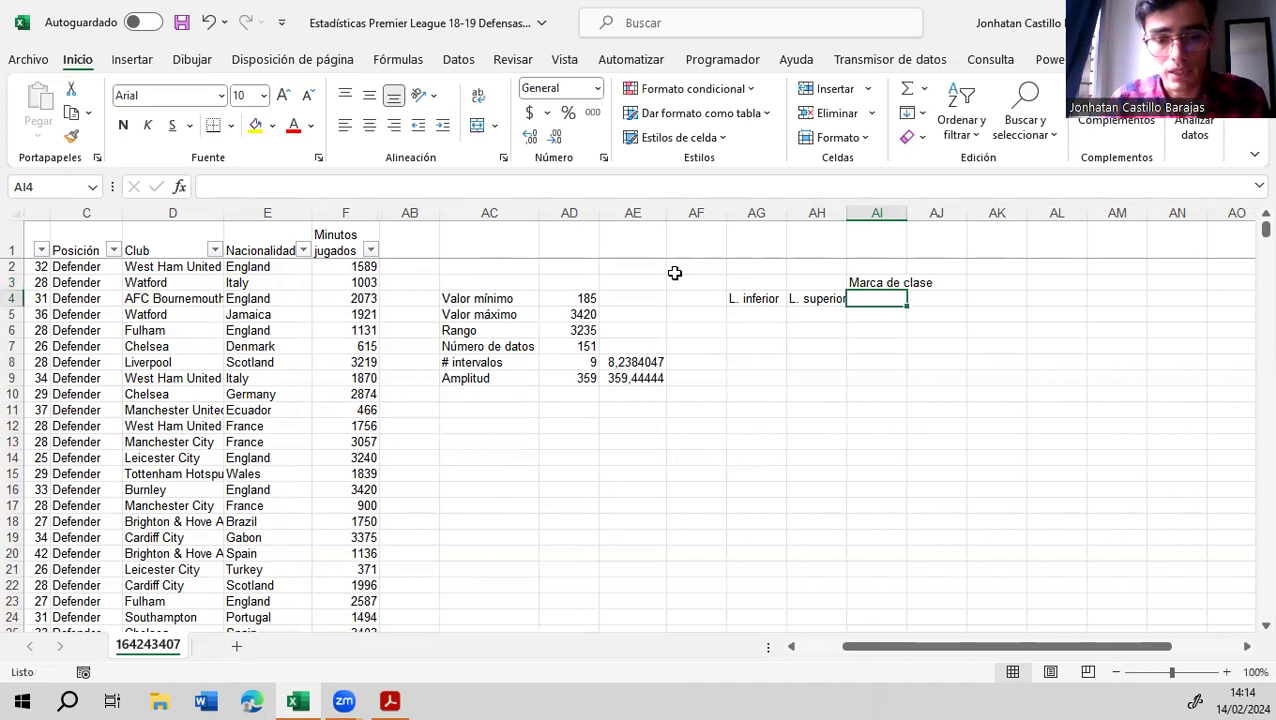
{"action": "type", "text": "xi"}
{"action": "key", "text": "Return"}
Add the header "Frecuencia" in AJ3 with its symbol "fi" below it in AJ4
{"action": "key", "text": "Up"}
{"action": "key", "text": "Right"}
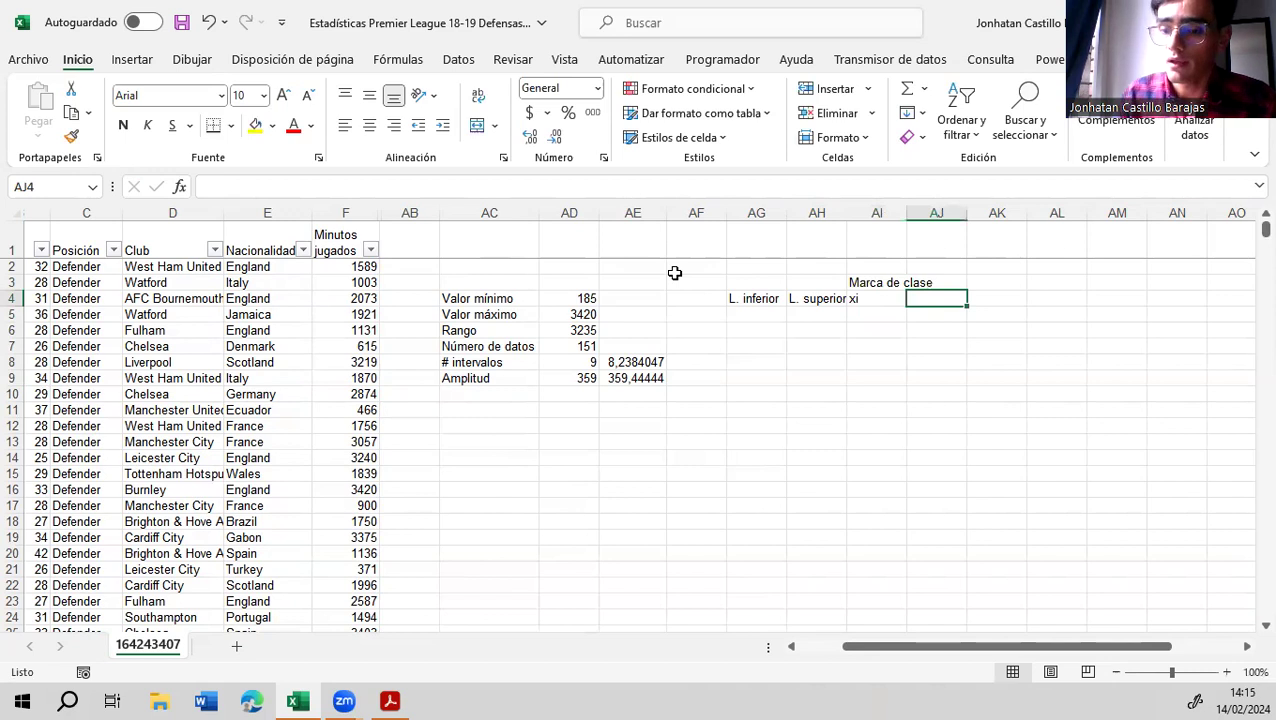
{"action": "key", "text": "Up"}
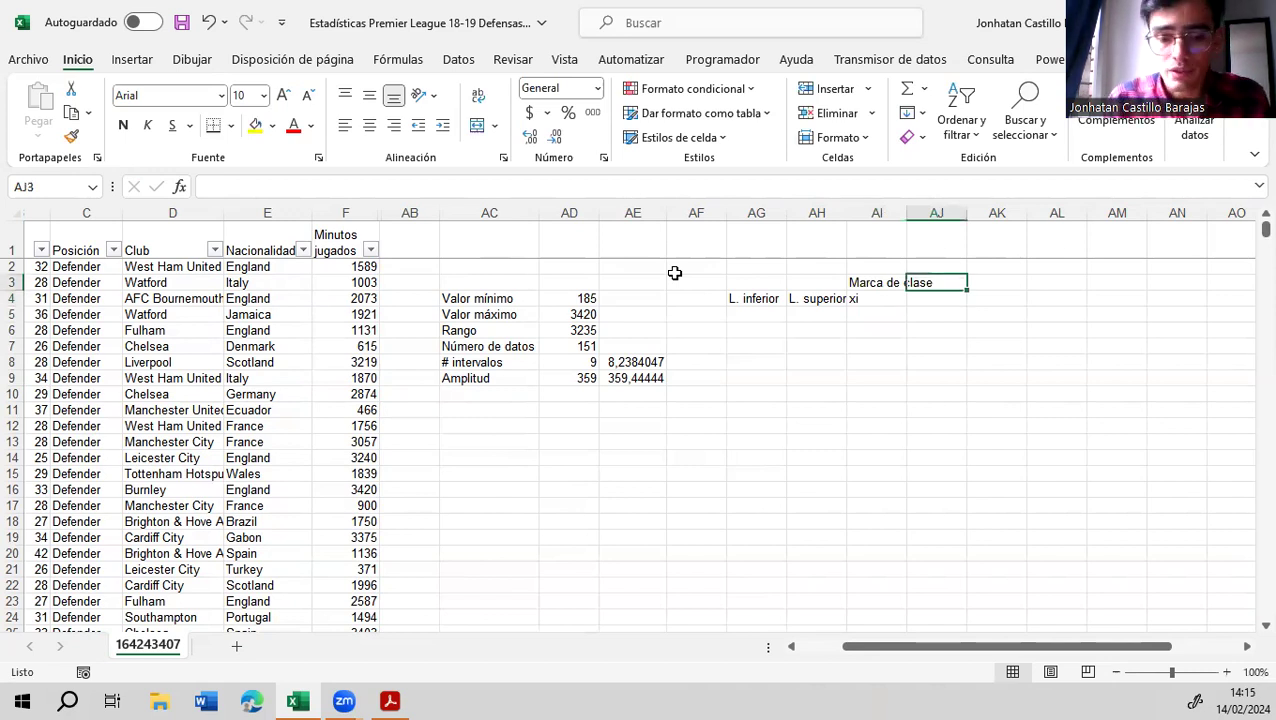
{"action": "type", "text": "Frecuec"}
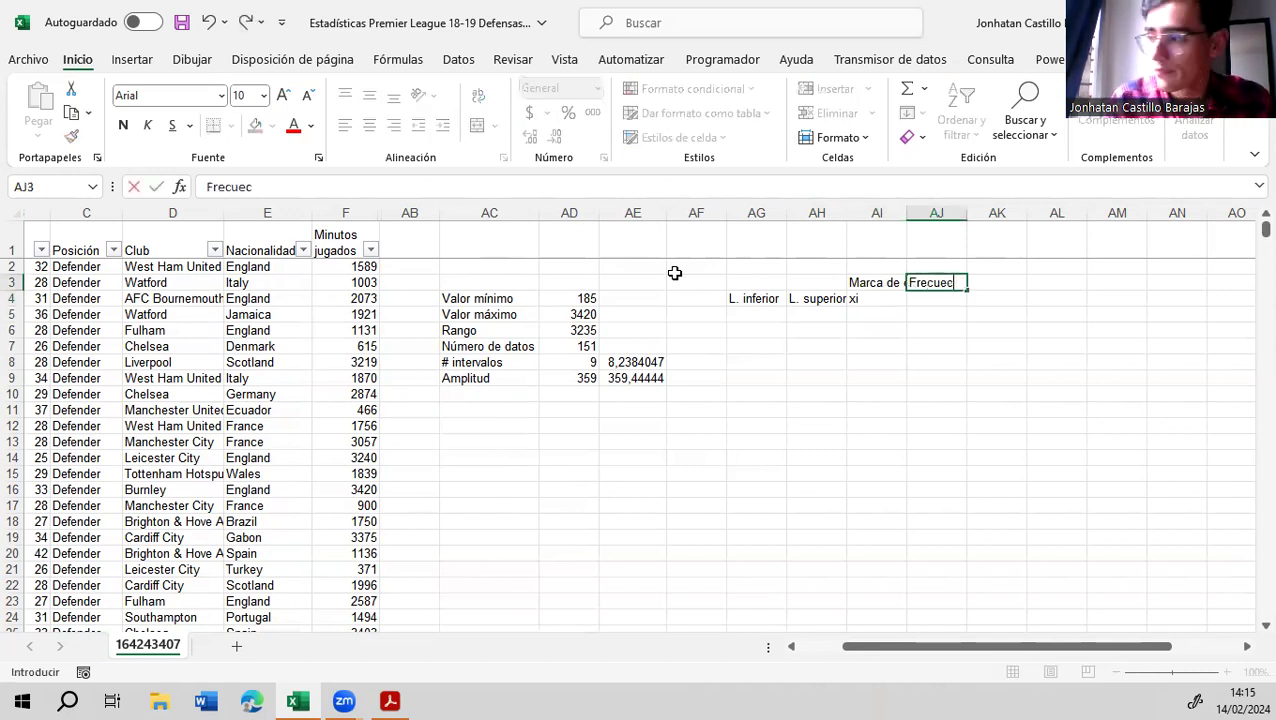
{"action": "key", "text": "BackSpace"}
{"action": "type", "text": "ncia"}
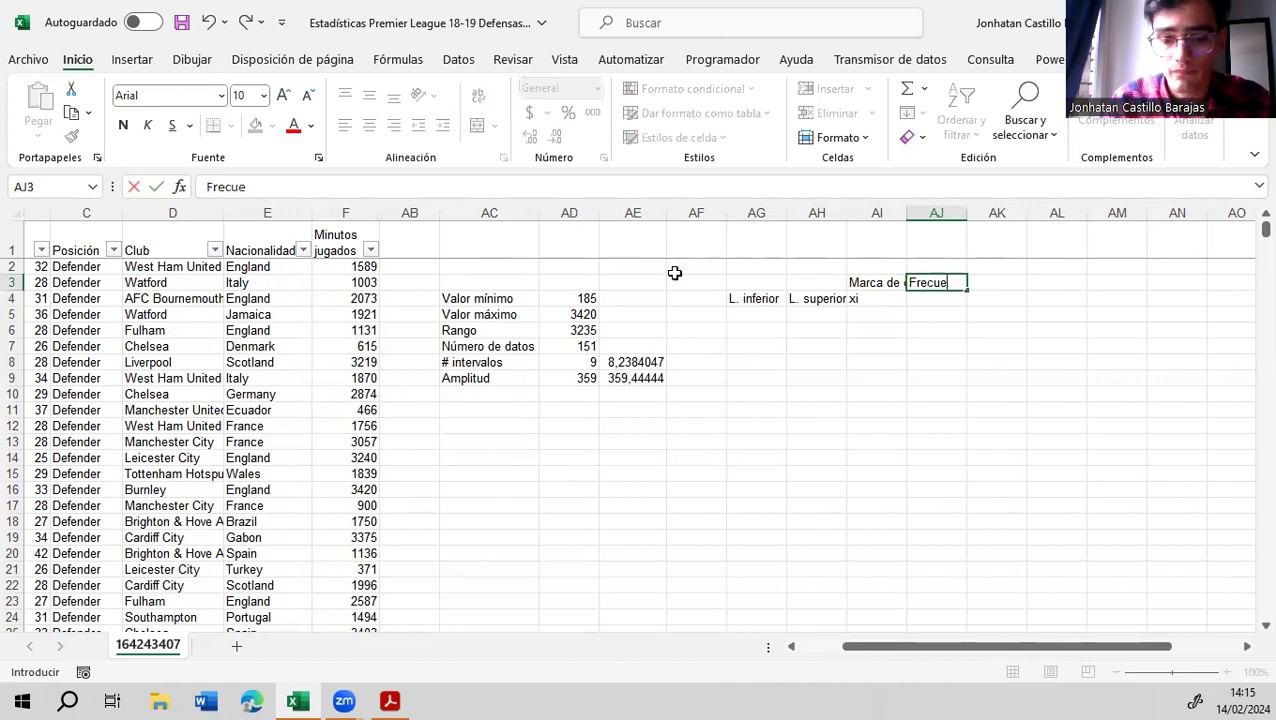
{"action": "key", "text": "Return"}
{"action": "type", "text": "fi"}
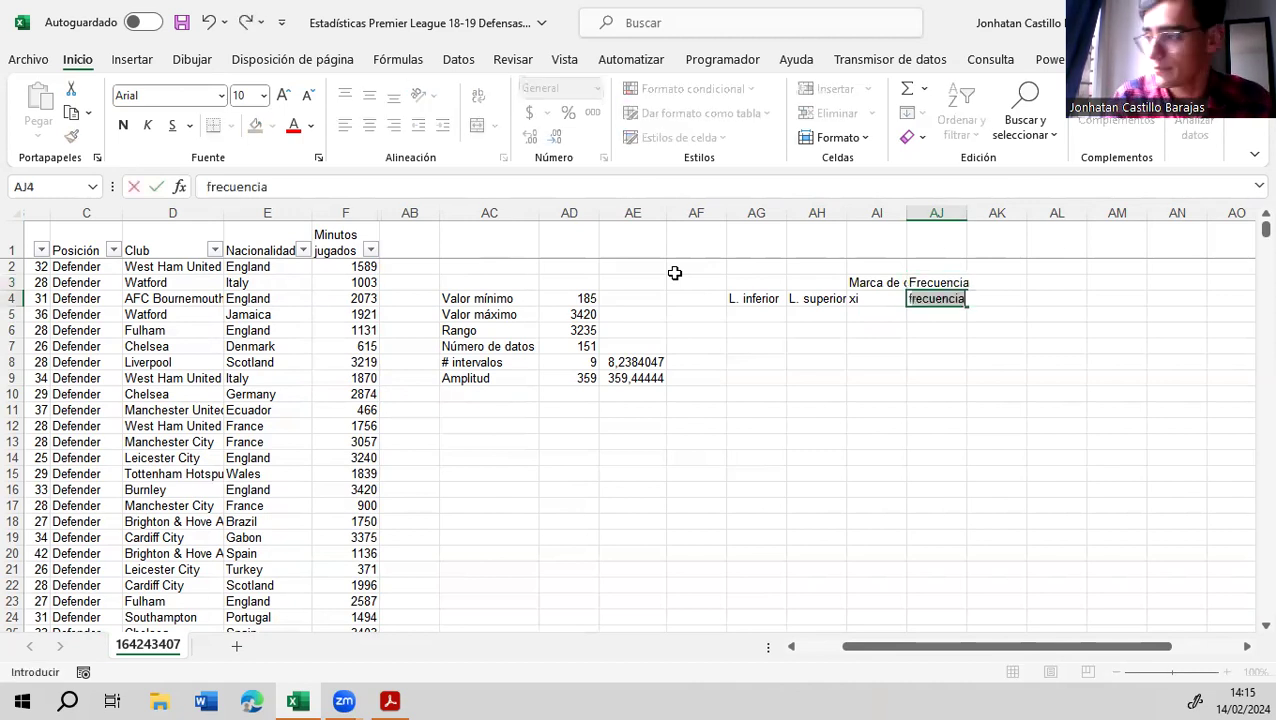
{"action": "key", "text": "Return"}
Enter 185 as the first lower limit in AG5
{"action": "key", "text": "Left"}
{"action": "key", "text": "Left"}
{"action": "key", "text": "Left"}
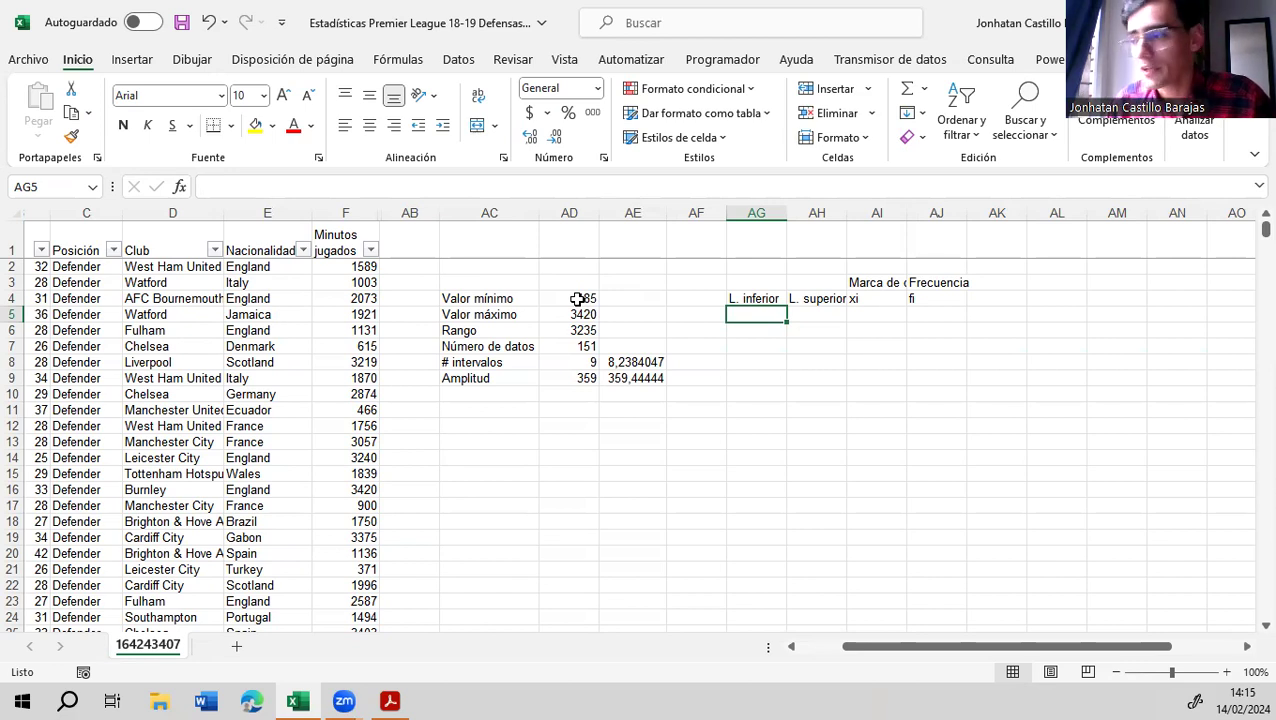
{"action": "type", "text": "185"}
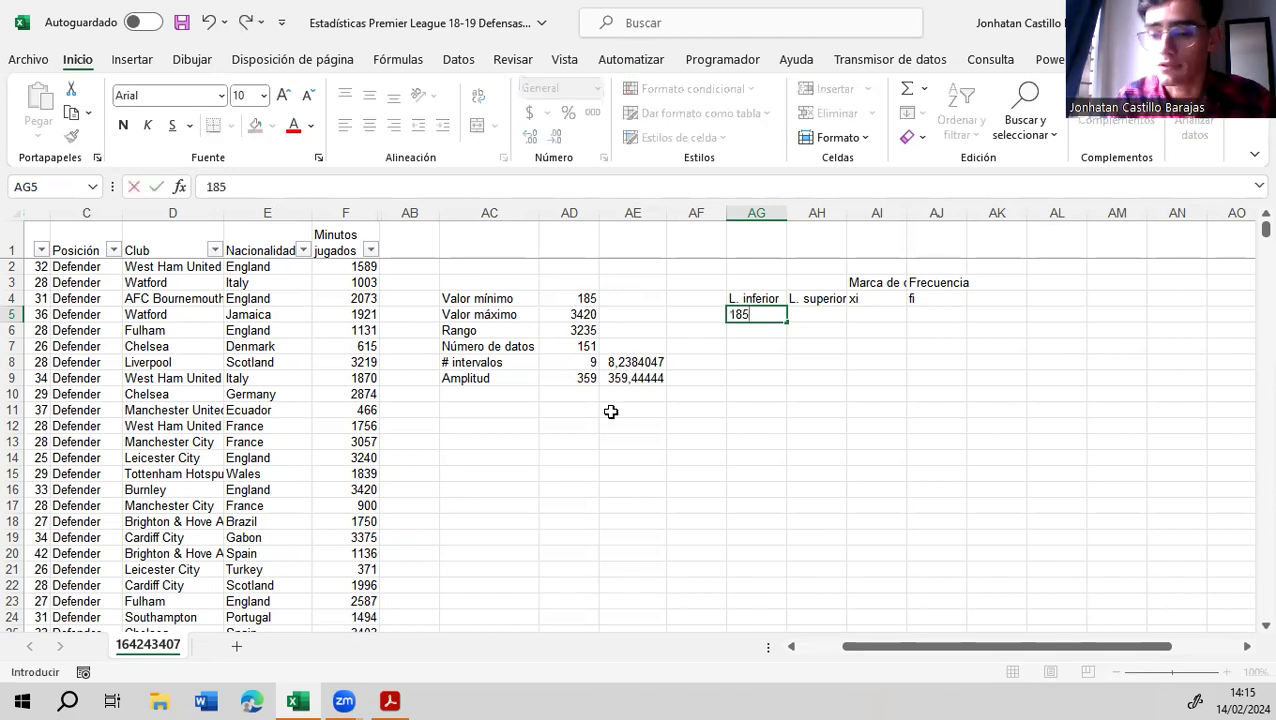
{"action": "key", "text": "Return"}
Build an upper-limit formula in AH5 that adds the lower limit in AG5 and the amplitude in AD9
{"action": "key", "text": "Right"}
{"action": "key", "text": "Up"}
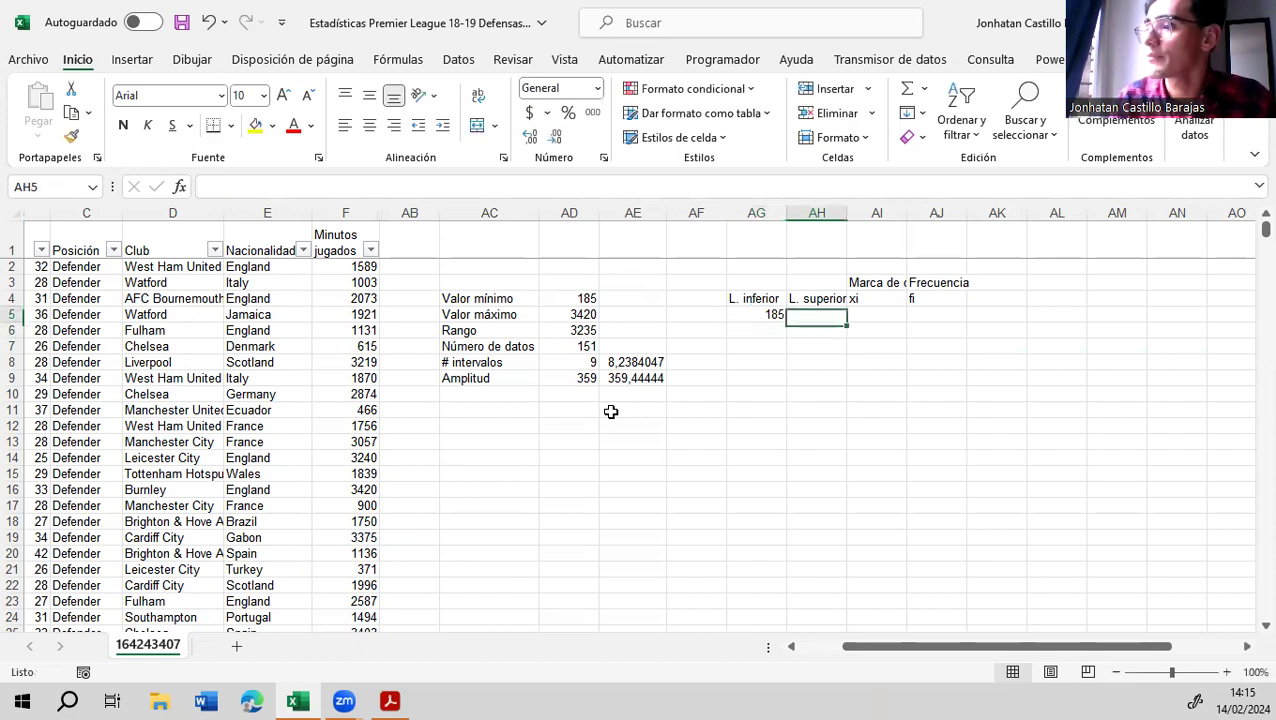
{"action": "type", "text": "="}
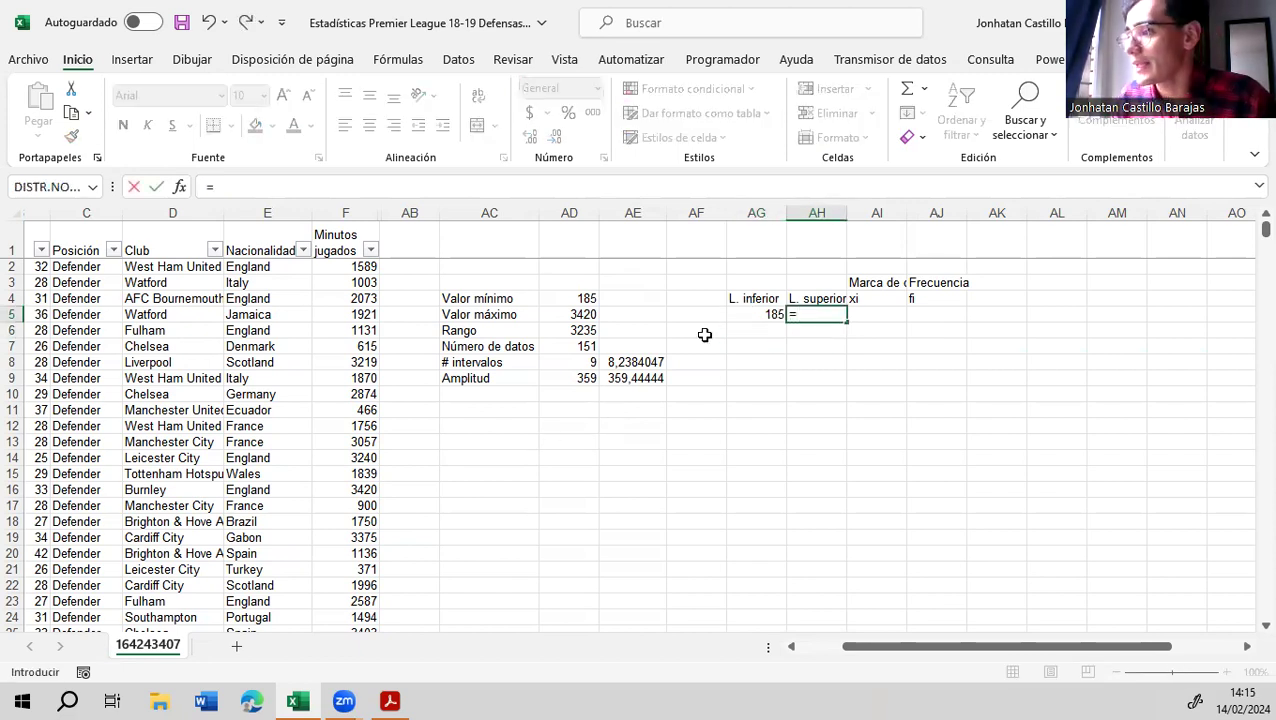
{"action": "left_click", "coordinate": [750, 313]}
{"action": "type", "text": ")"}
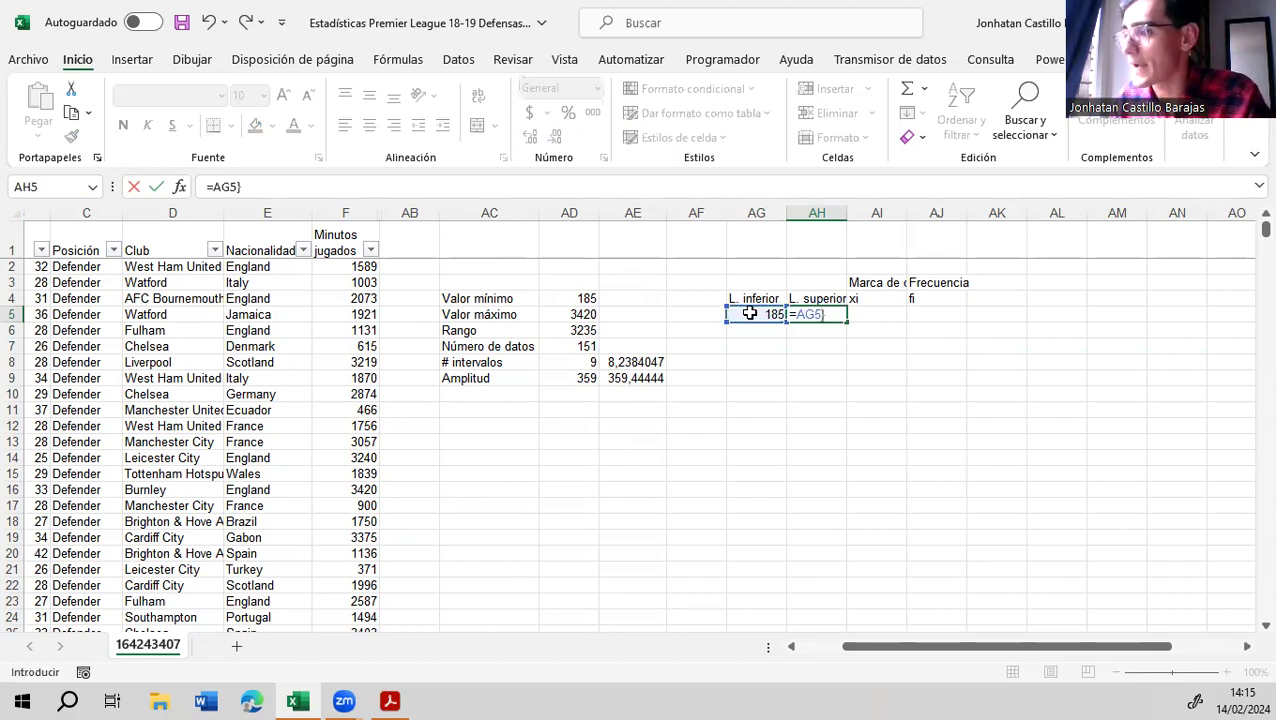
{"action": "key", "text": "BackSpace"}
{"action": "type", "text": "+"}
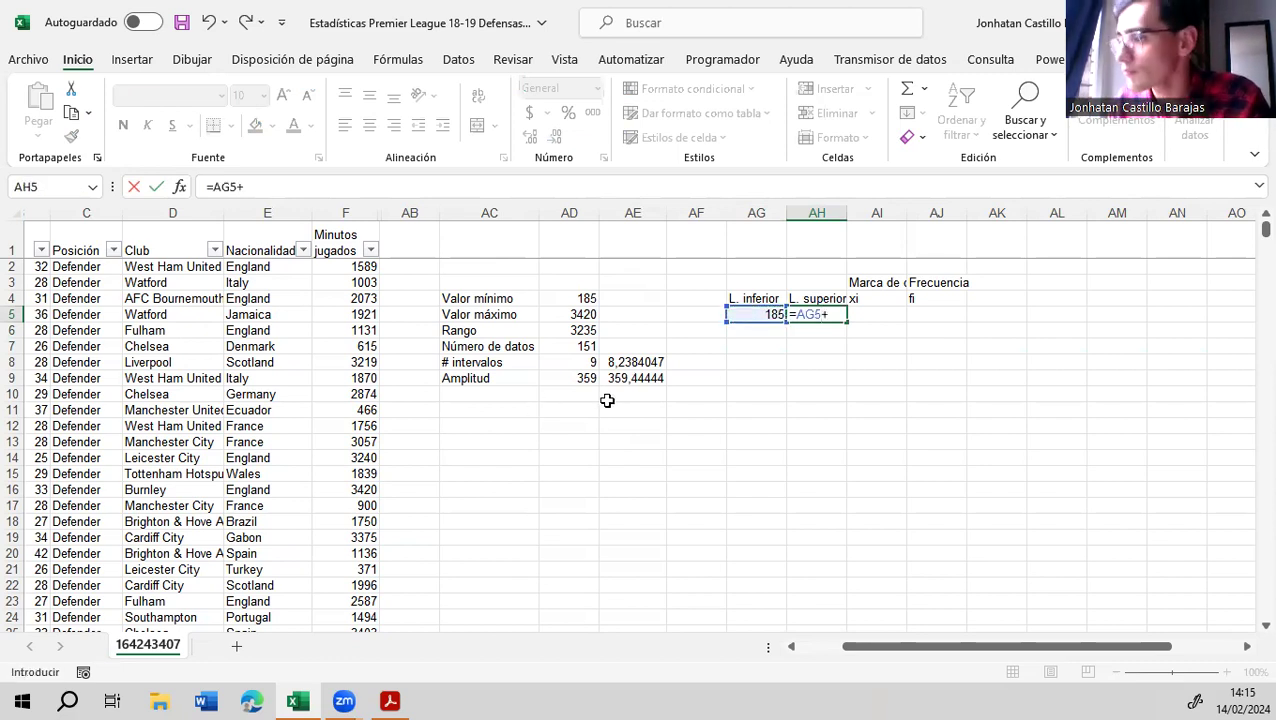
{"action": "left_click", "coordinate": [585, 375]}
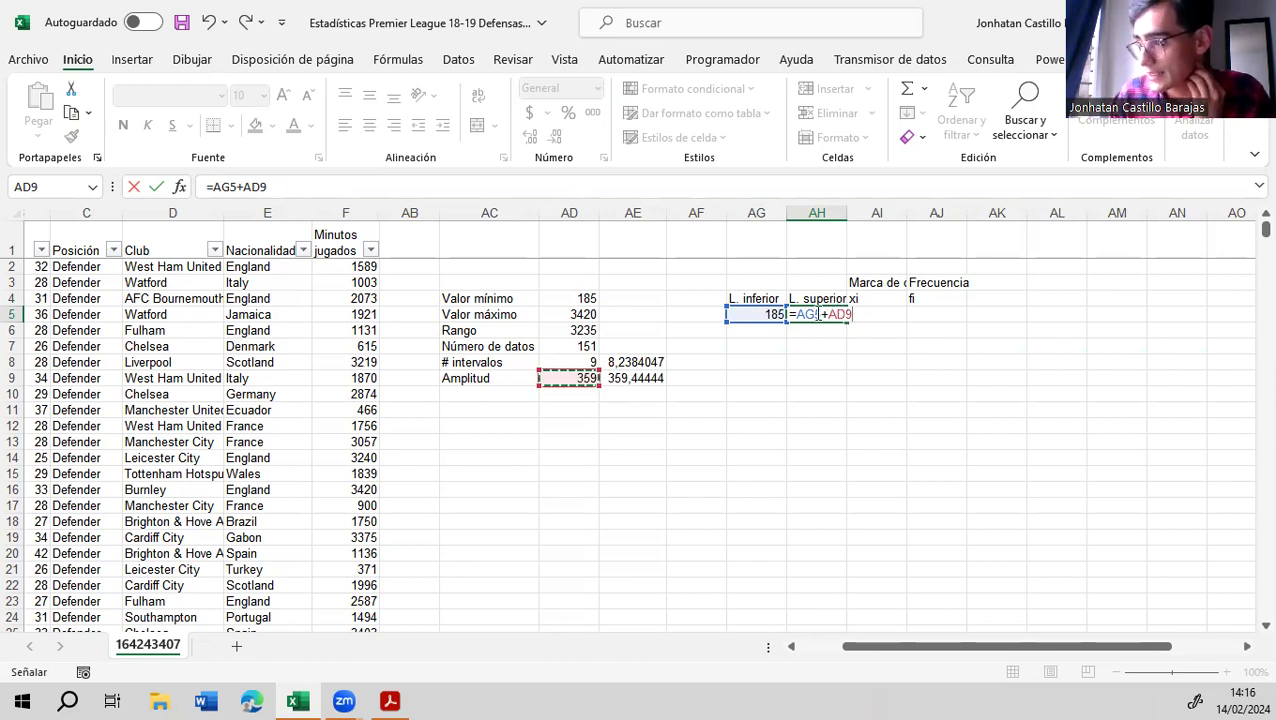
Make the amplitude reference absolute so that the formula in AH5 is =AG5+$AD$9
{"action": "left_click", "coordinate": [294, 190]}
{"action": "key", "text": "Left"}
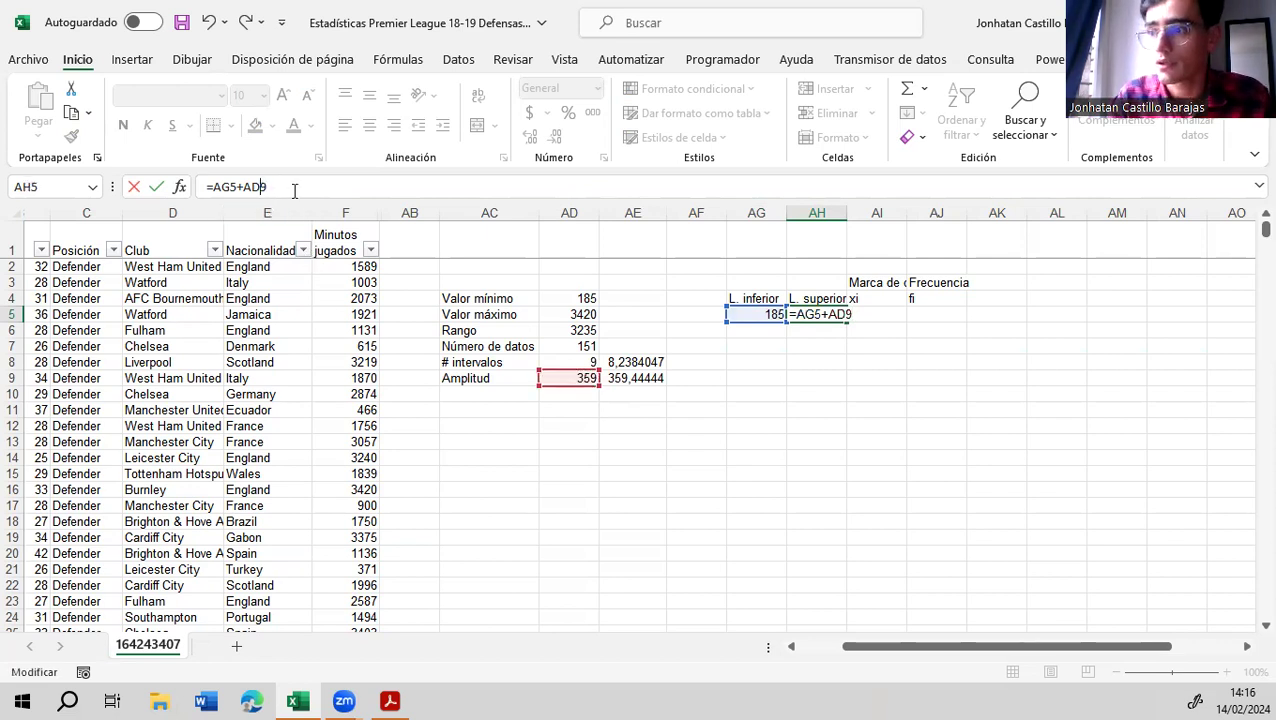
{"action": "type", "text": "$"}
{"action": "key", "text": "Right"}
{"action": "key", "text": "Right"}
{"action": "type", "text": "$"}
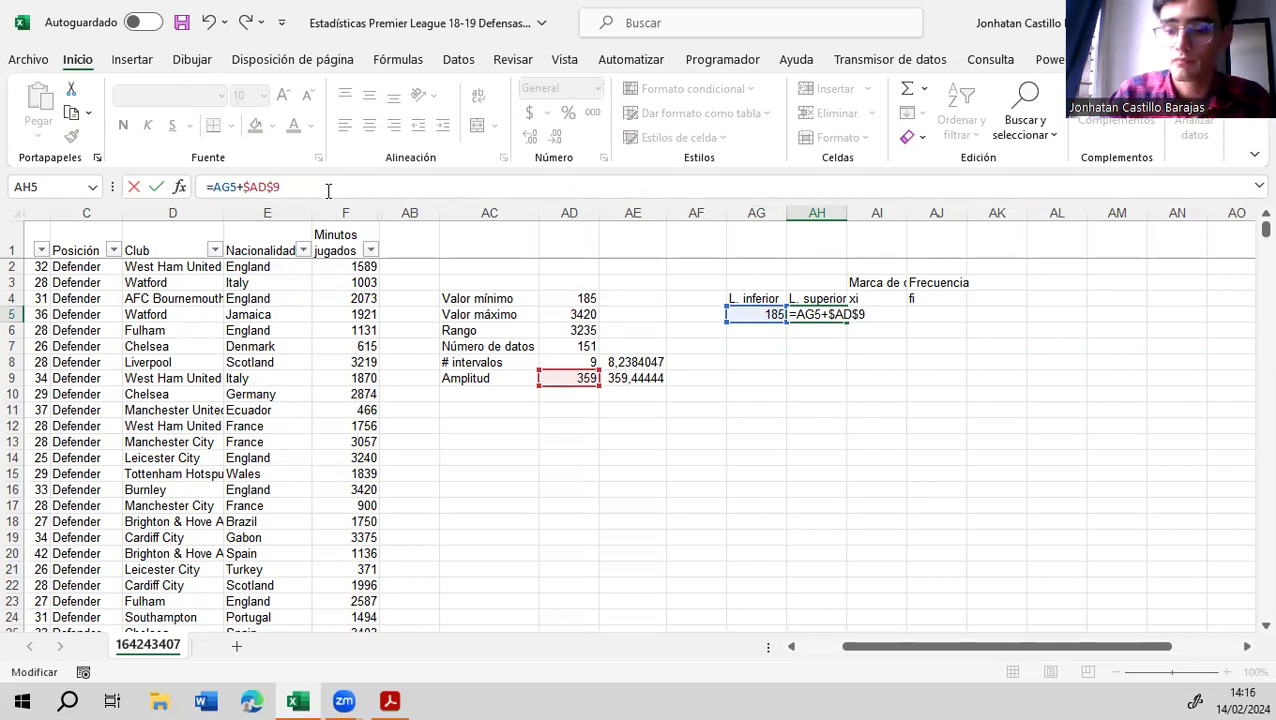
{"action": "key", "text": "Return"}
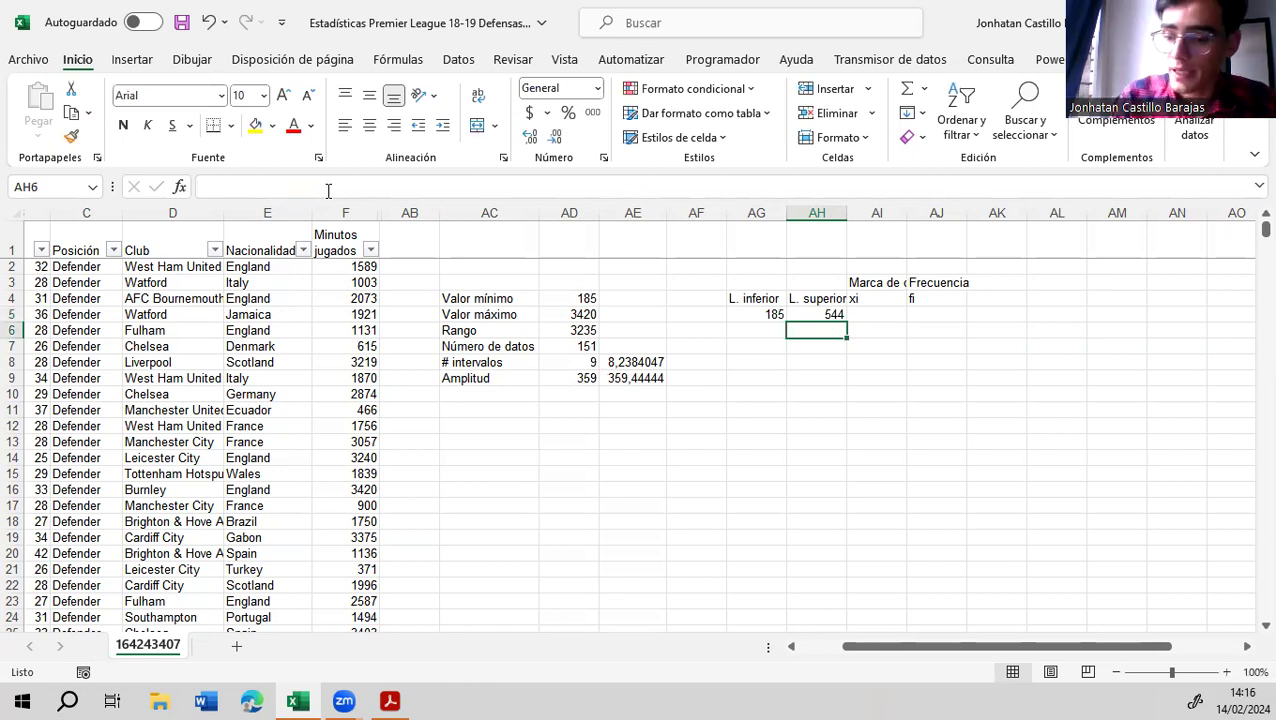
Enter the second lower limit in AG6 with the formula =AH5+1
{"action": "key", "text": "Left"}
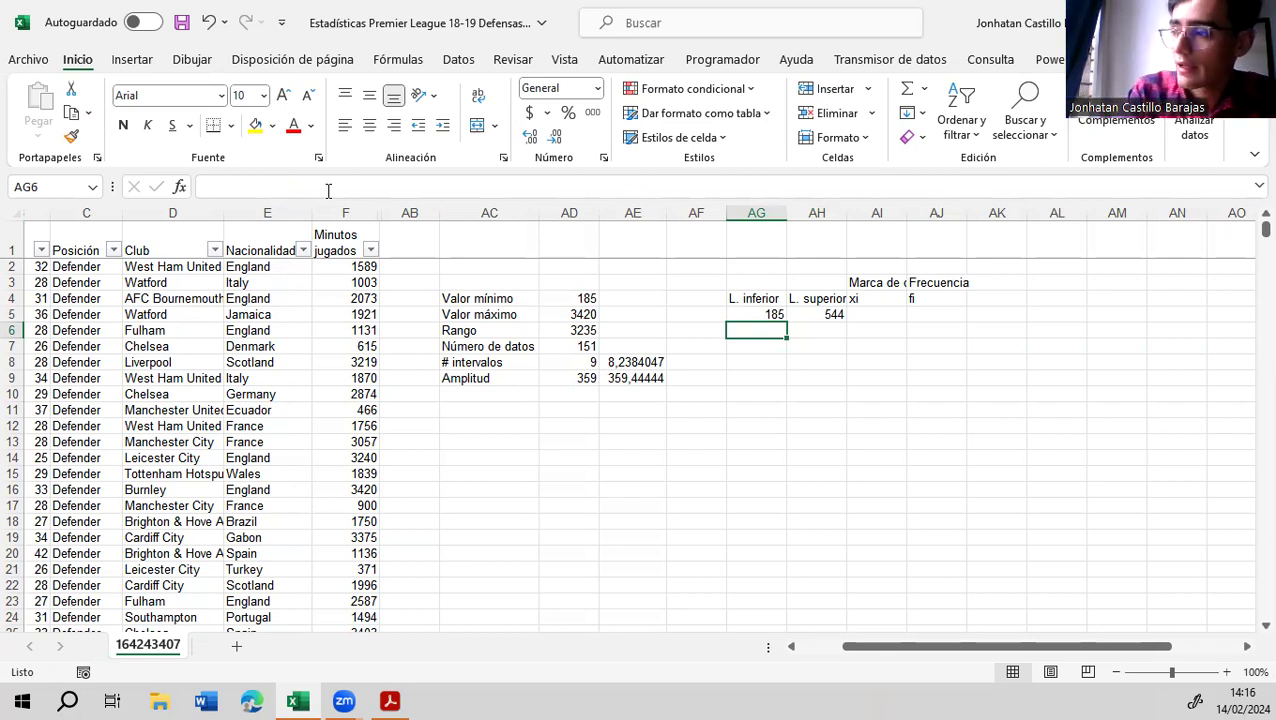
{"action": "type", "text": "="}
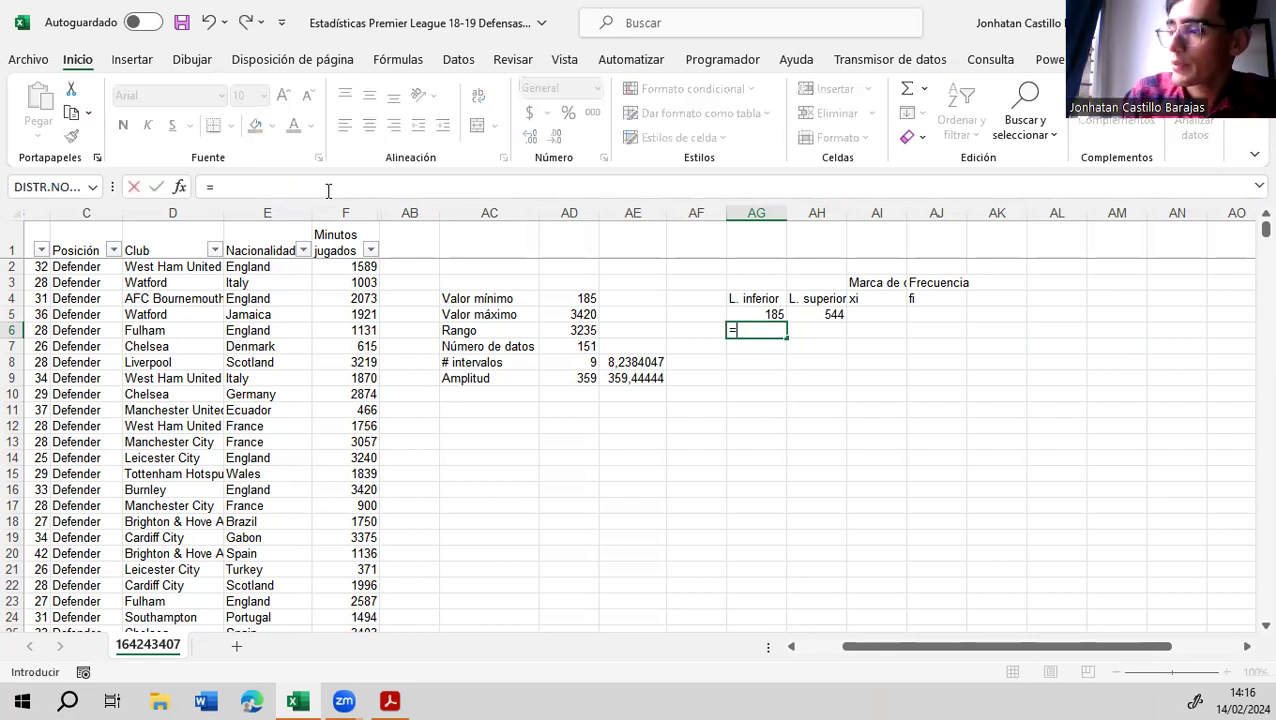
{"action": "left_click", "coordinate": [814, 316]}
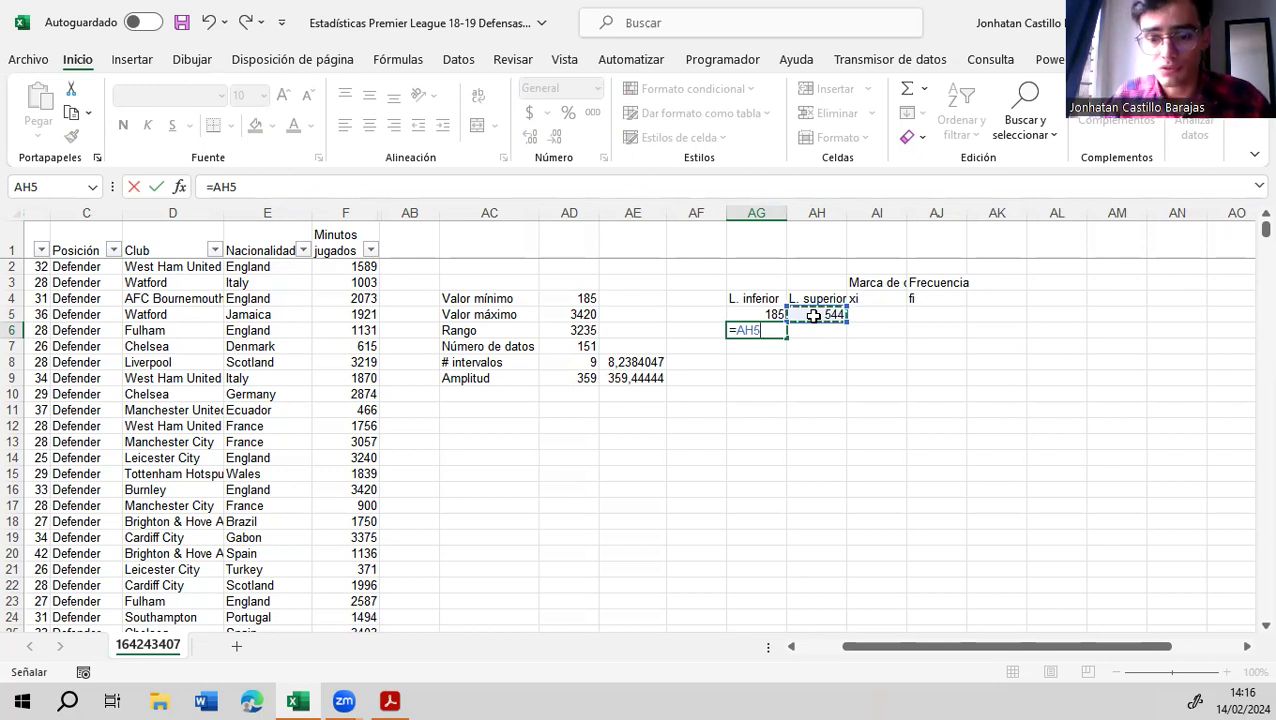
{"action": "type", "text": "+1"}
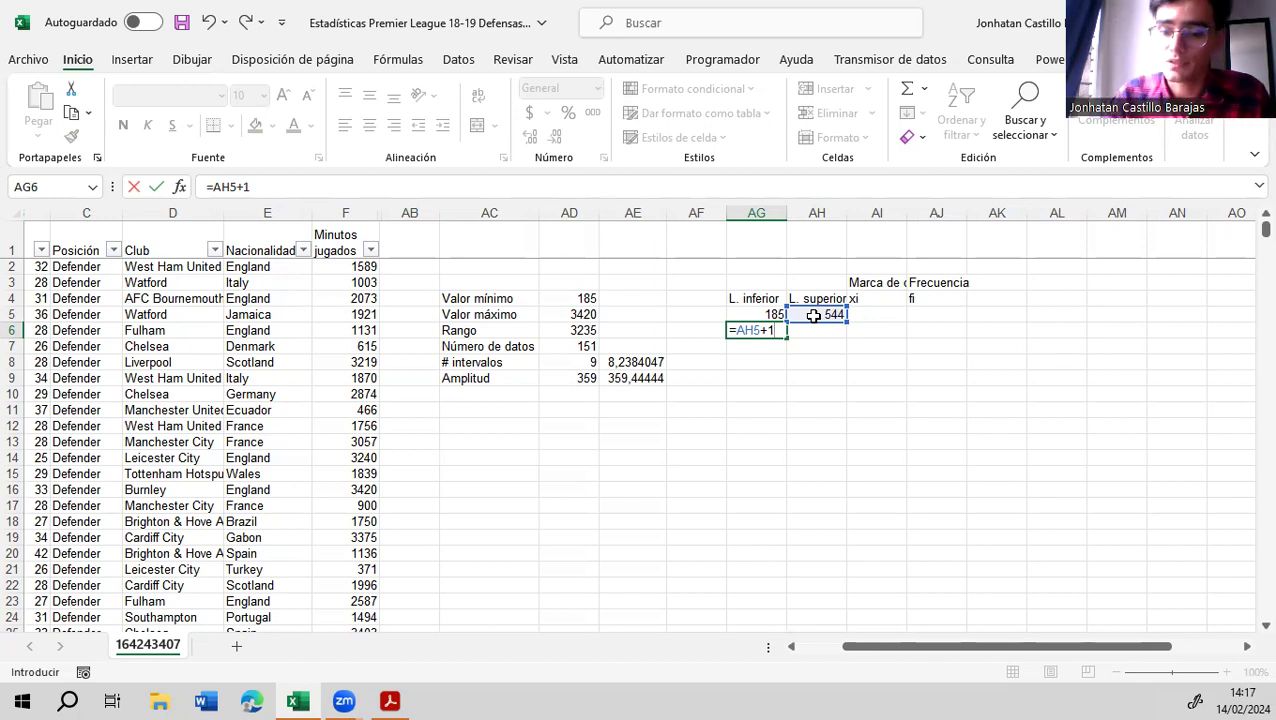
{"action": "key", "text": "Return"}
{"action": "key", "text": "Up"}
{"action": "key", "text": "Right"}
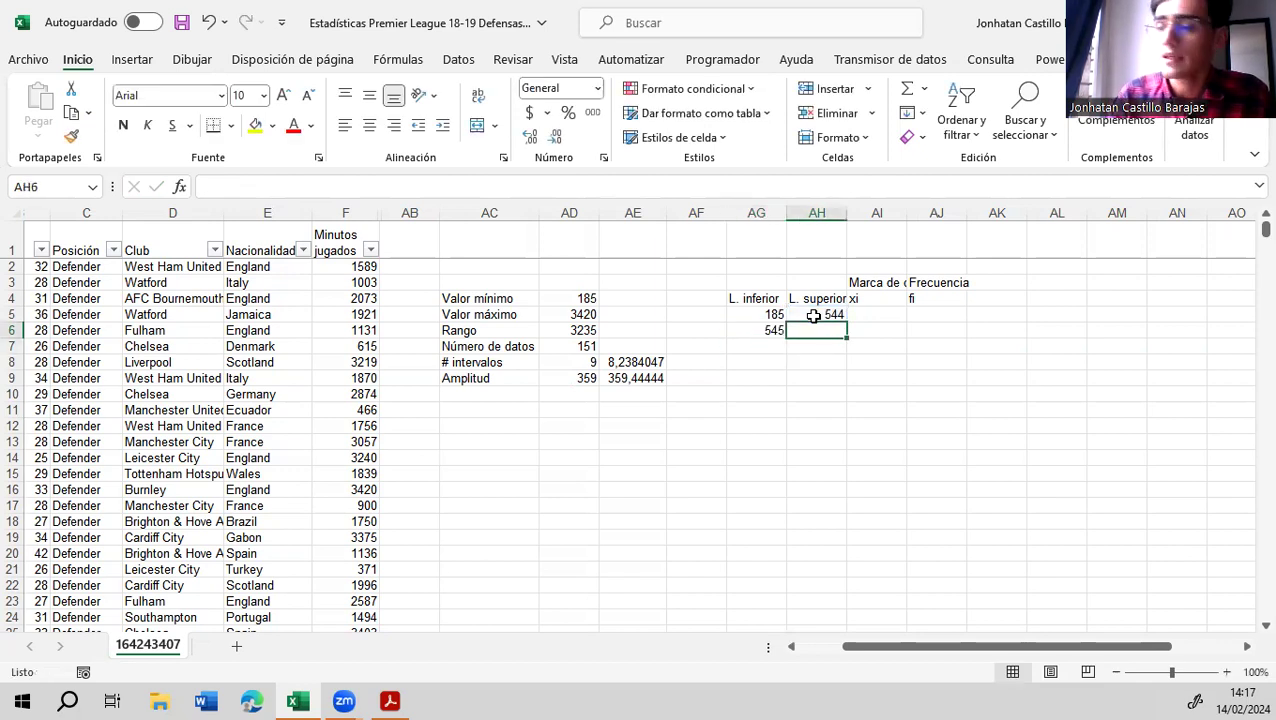
{"action": "type", "text": "="}
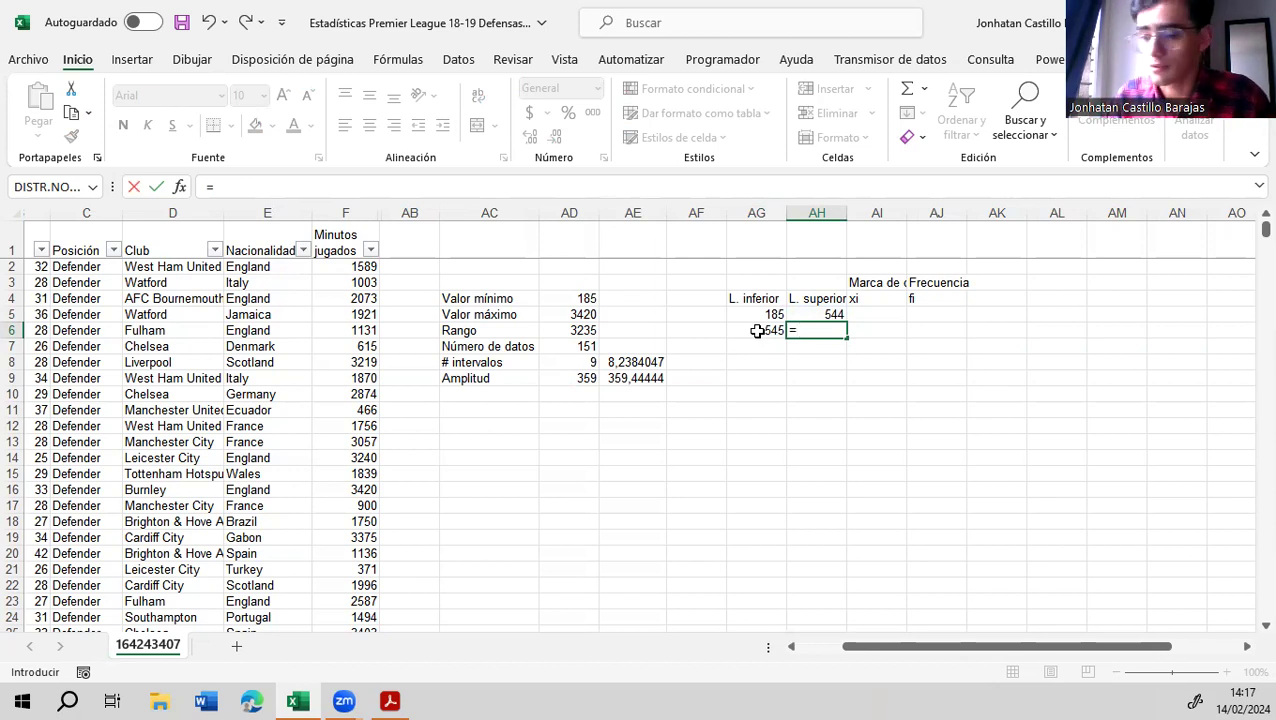
{"action": "key", "text": "BackSpace"}
{"action": "key", "text": "Return"}
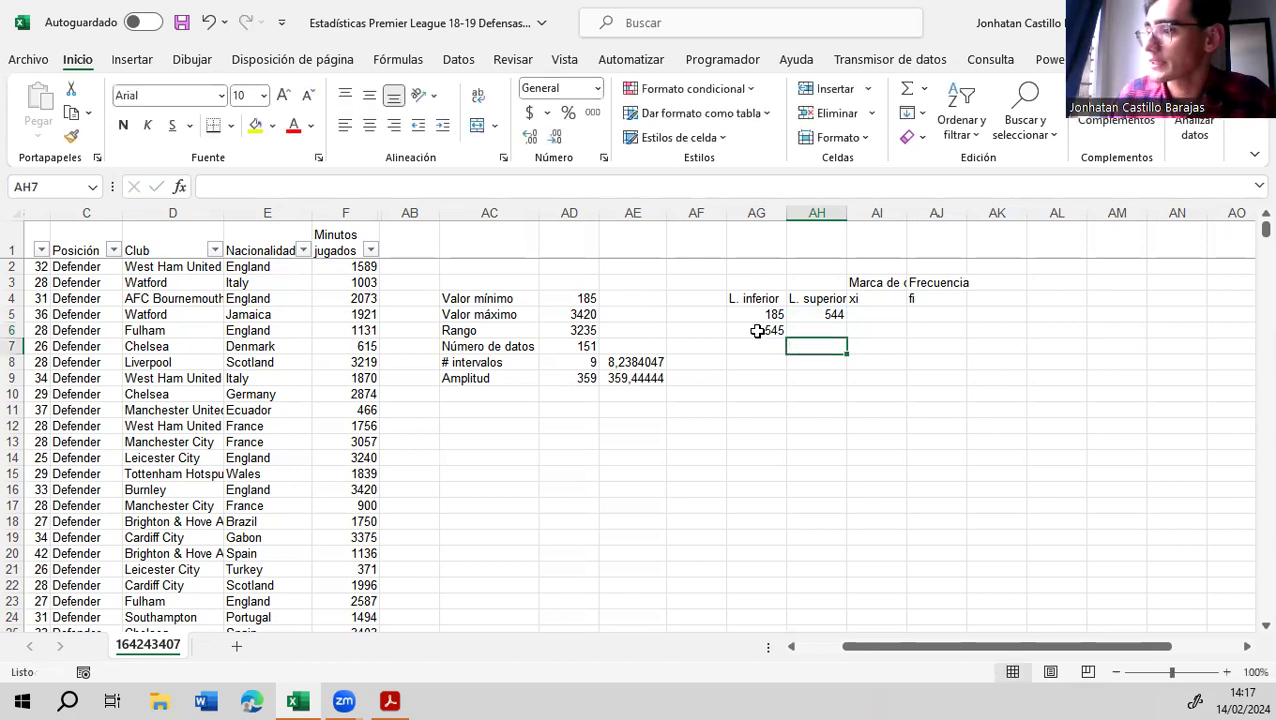
Copy the upper-limit formula from AH5 down to AH6 and check the cell references it uses
{"action": "left_click", "coordinate": [826, 316]}
{"action": "left_click_drag", "start_coordinate": [846, 322], "coordinate": [845, 340]}
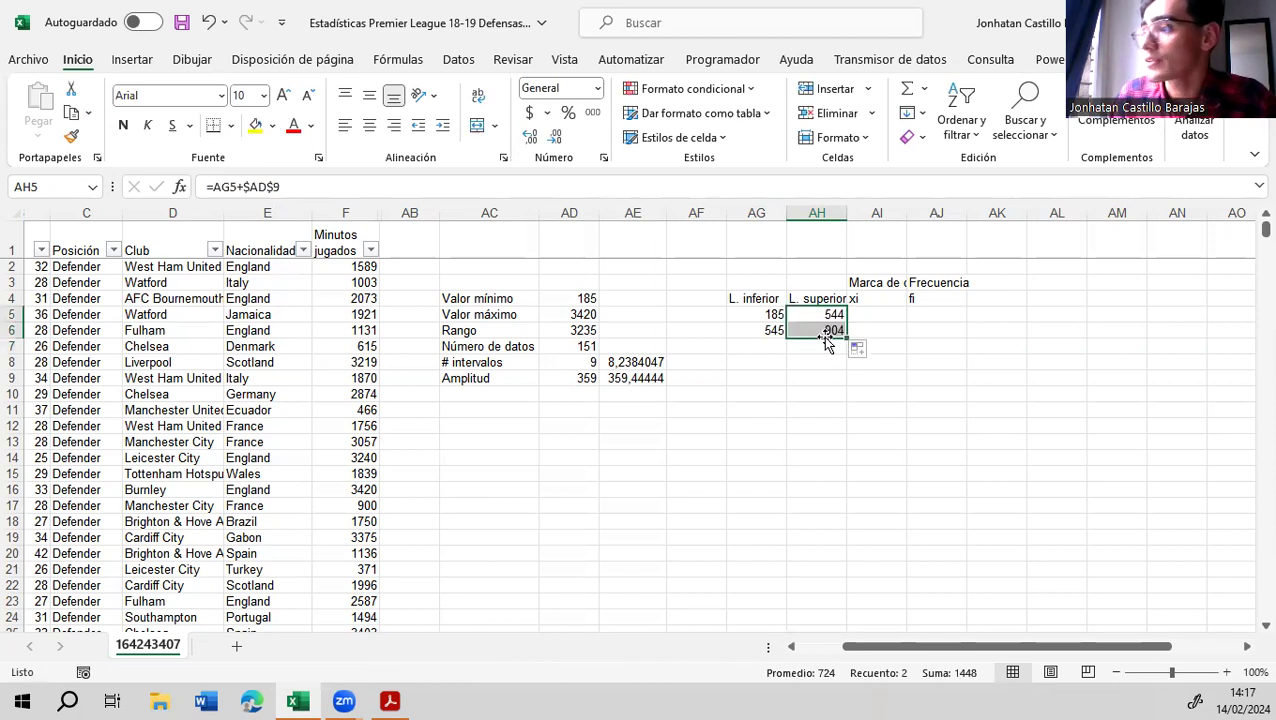
{"action": "left_click", "coordinate": [822, 331]}
{"action": "double_click", "coordinate": [822, 330]}
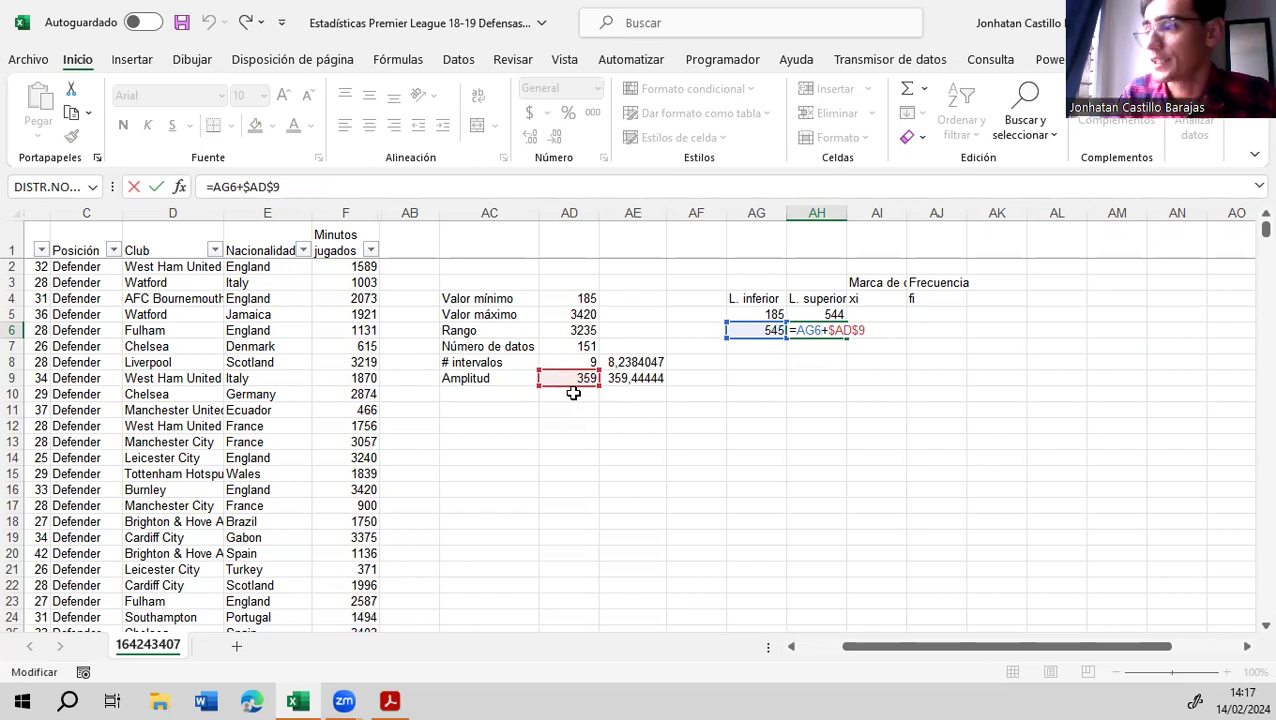
{"action": "key", "text": "Return"}
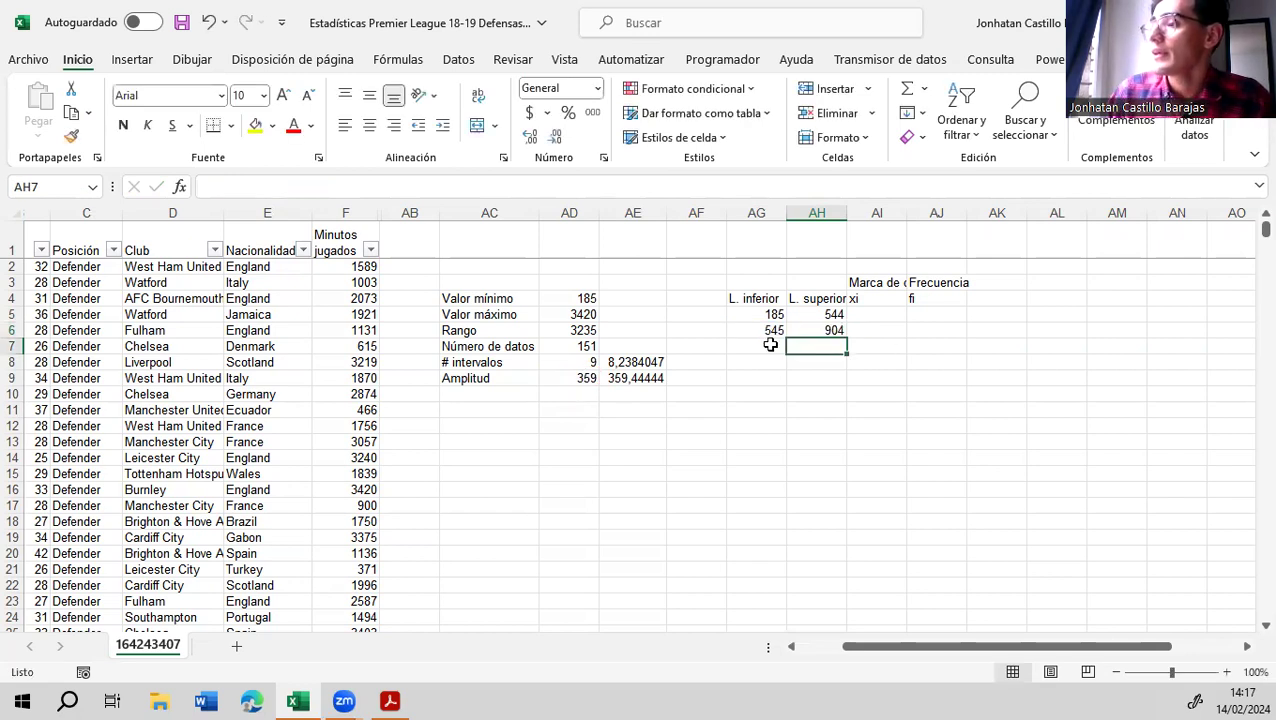
Fill the lower and upper limit formulas in AG6:AH6 down to row 13 to complete the nine intervals
{"action": "left_click_drag", "start_coordinate": [772, 330], "coordinate": [846, 338]}
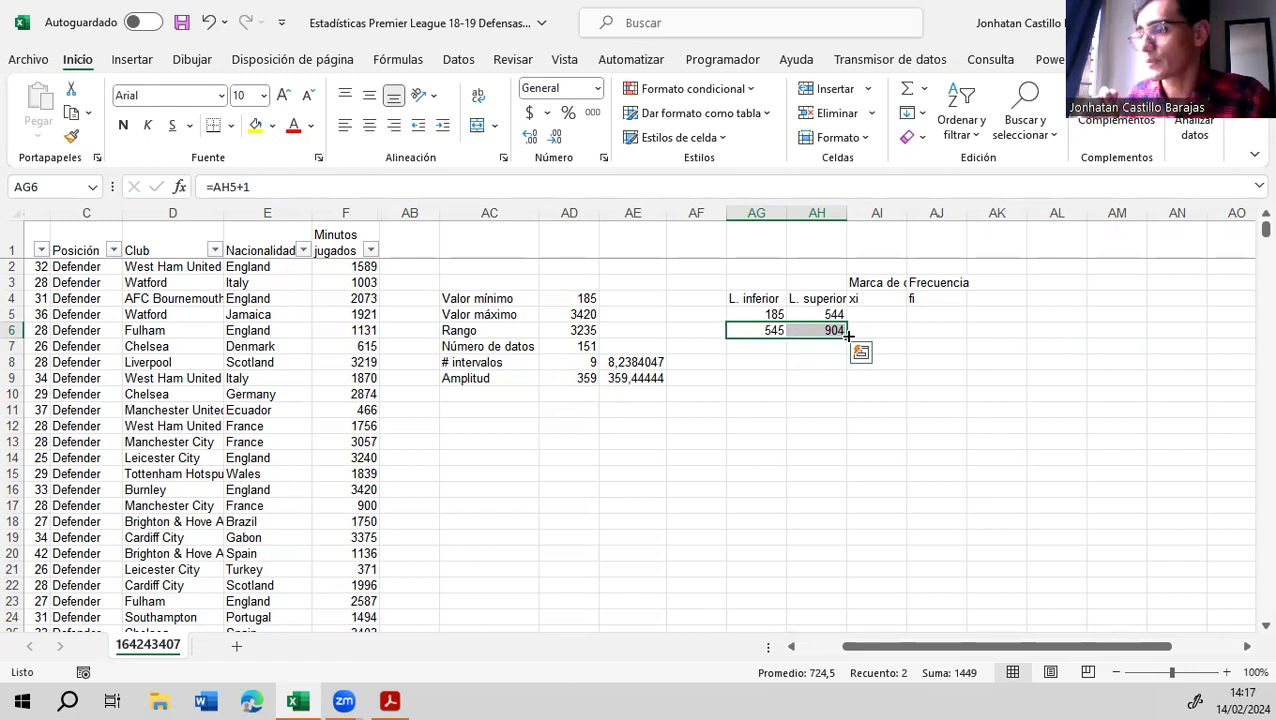
{"action": "left_click_drag", "start_coordinate": [848, 336], "coordinate": [843, 368]}
{"action": "left_click_drag", "start_coordinate": [845, 383], "coordinate": [841, 447]}
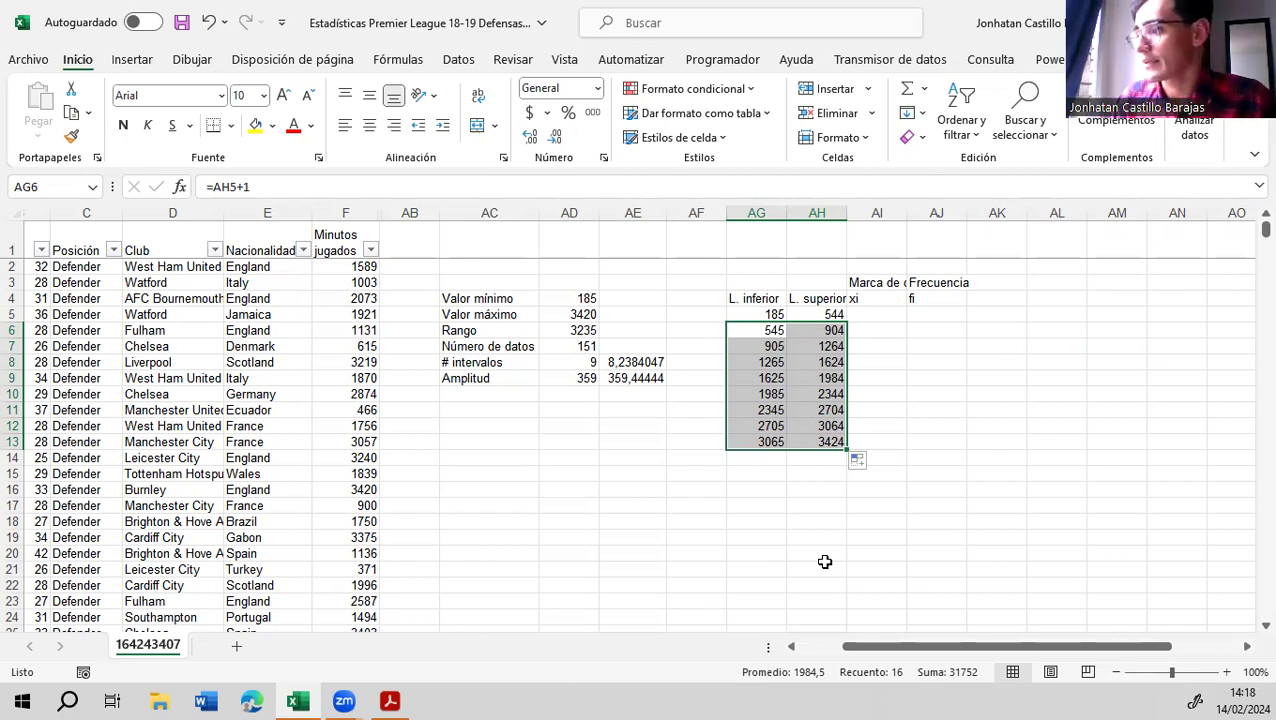
{"action": "left_click", "coordinate": [816, 502]}
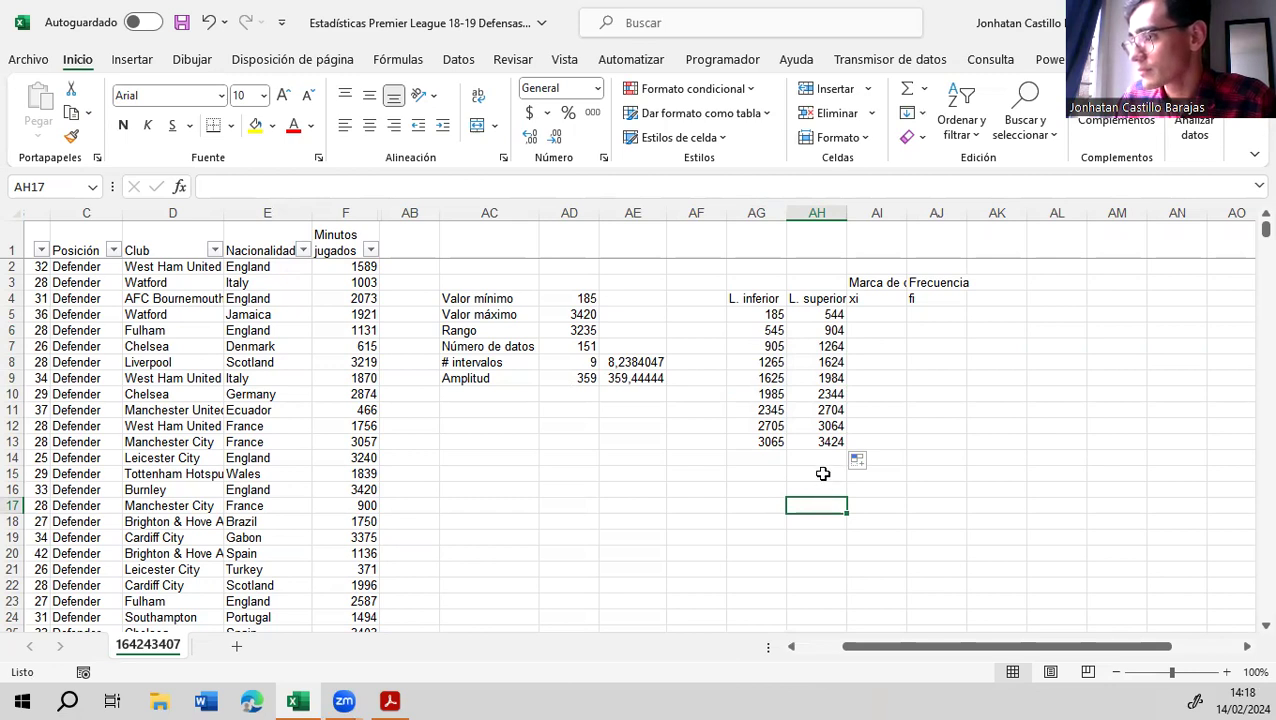
Set the first lower limit in AG5 to 183 and compare the last upper limit in AH13 with the maximum value in AD5
{"action": "left_click", "coordinate": [828, 442]}
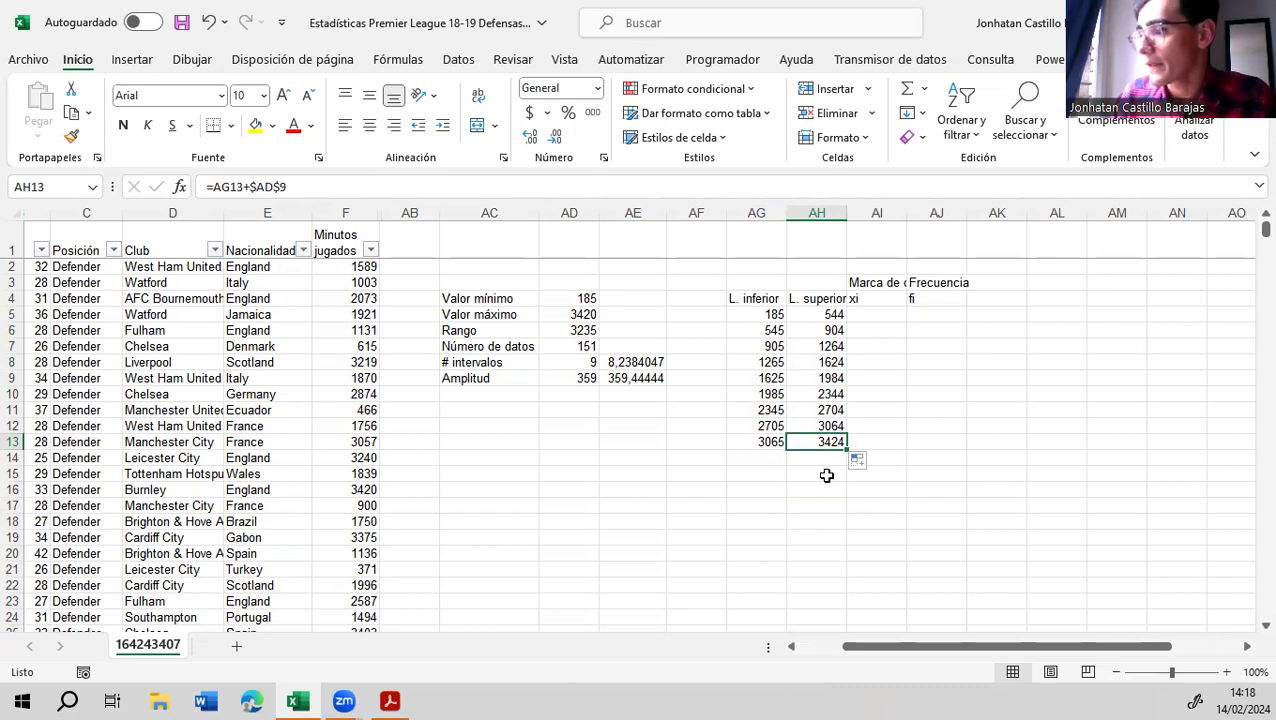
{"action": "left_click", "coordinate": [588, 316]}
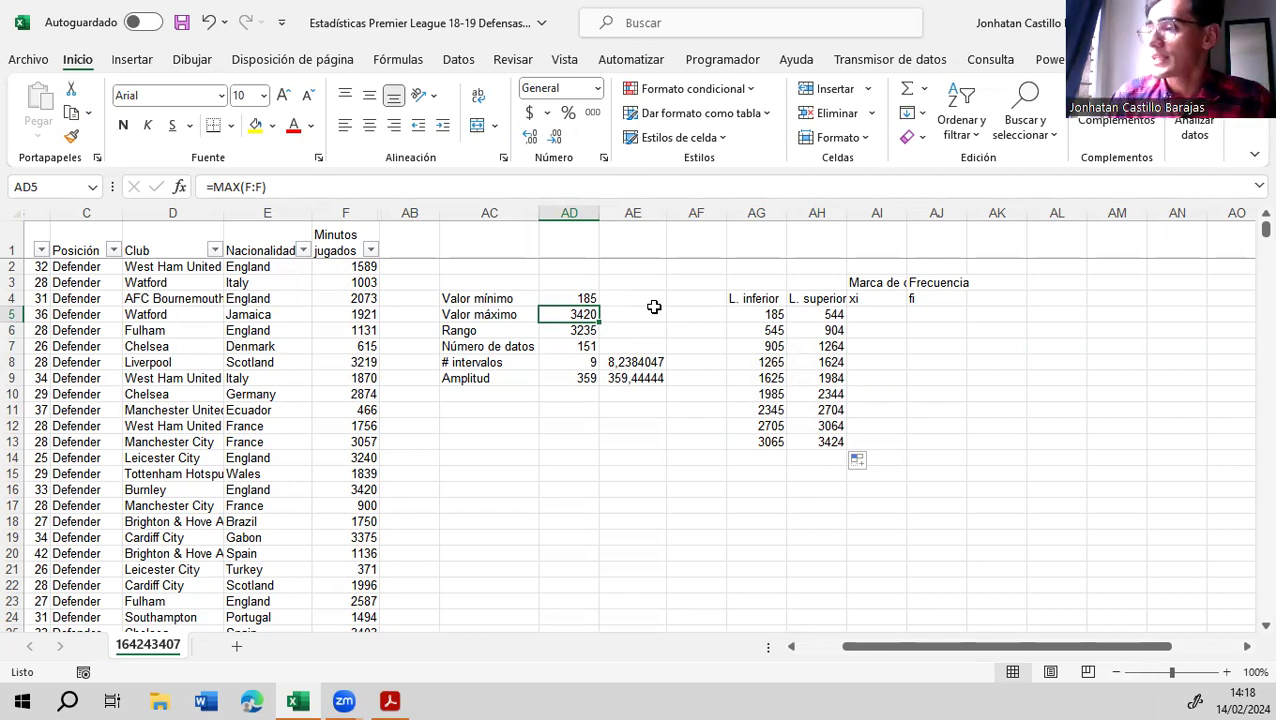
{"action": "left_click", "coordinate": [572, 380]}
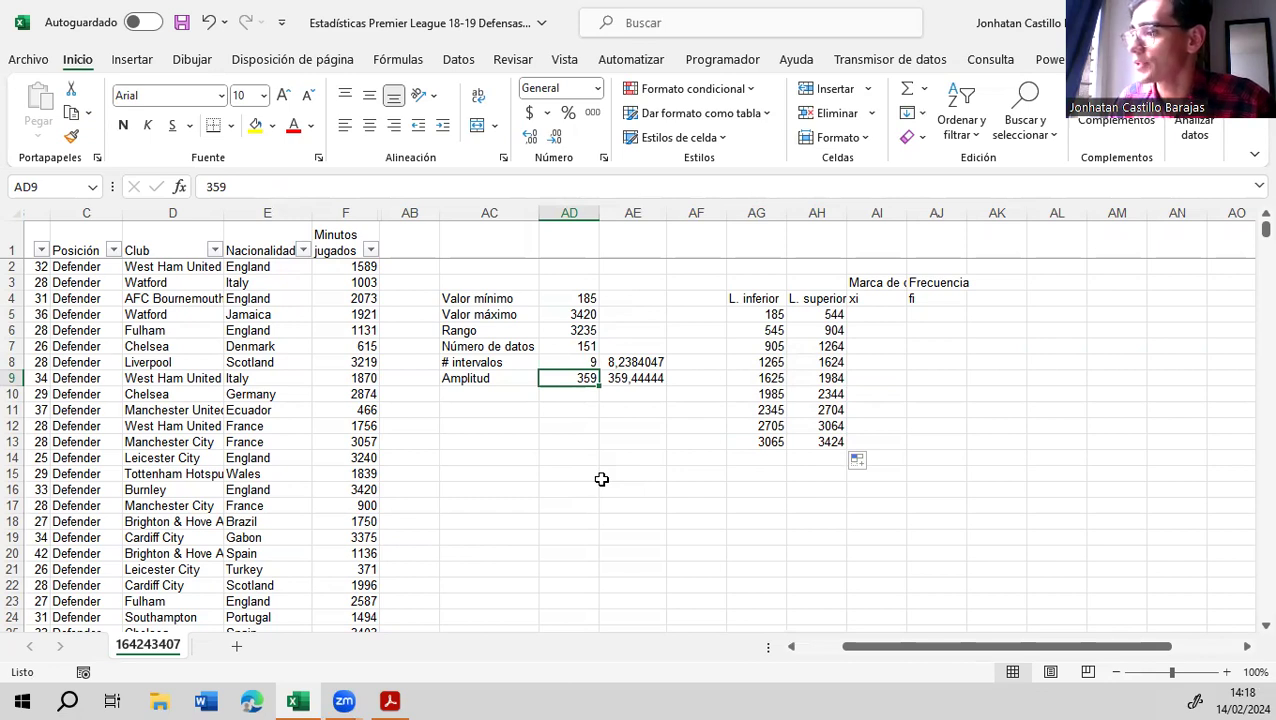
{"action": "left_click", "coordinate": [764, 313]}
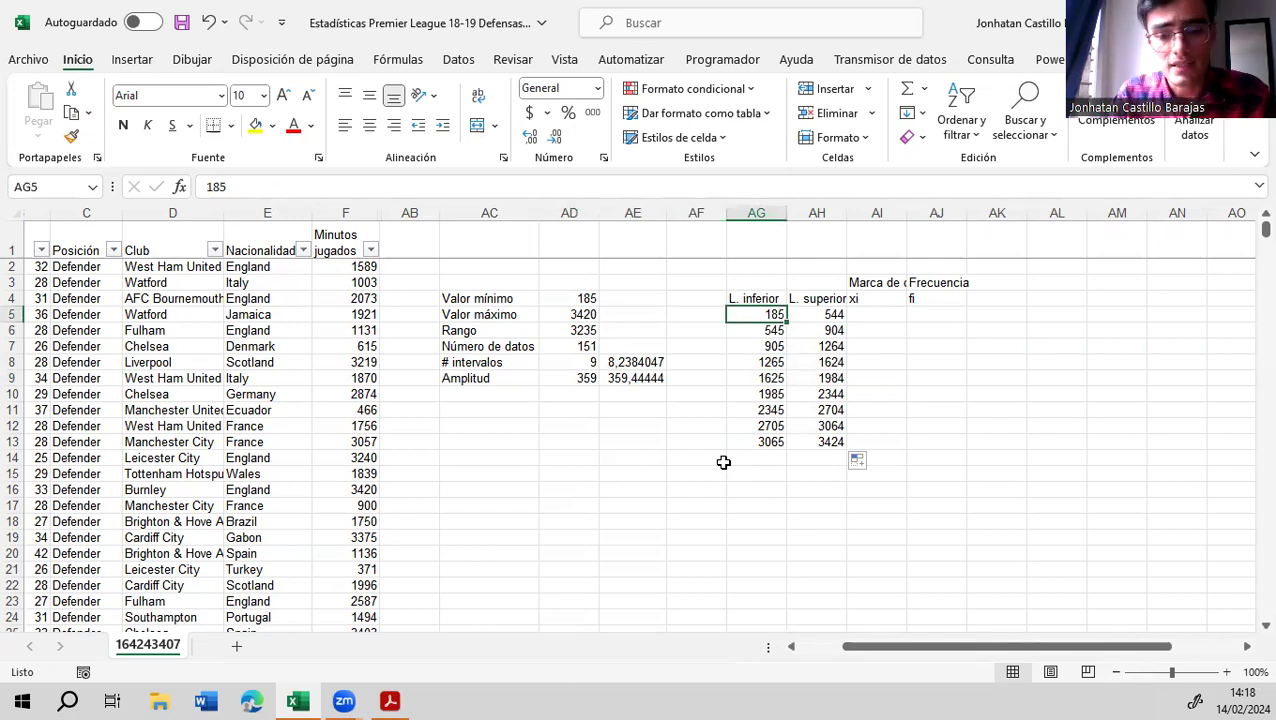
{"action": "type", "text": "183"}
{"action": "key", "text": "Return"}
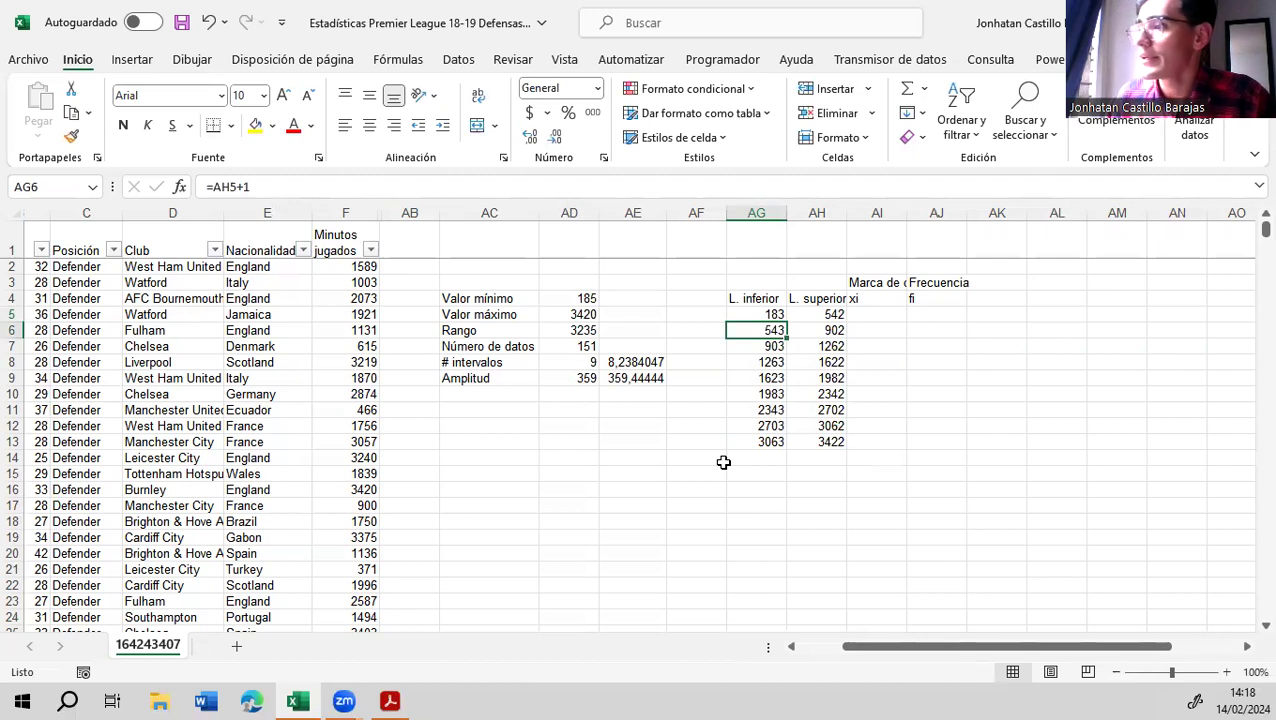
{"action": "left_click", "coordinate": [827, 443]}
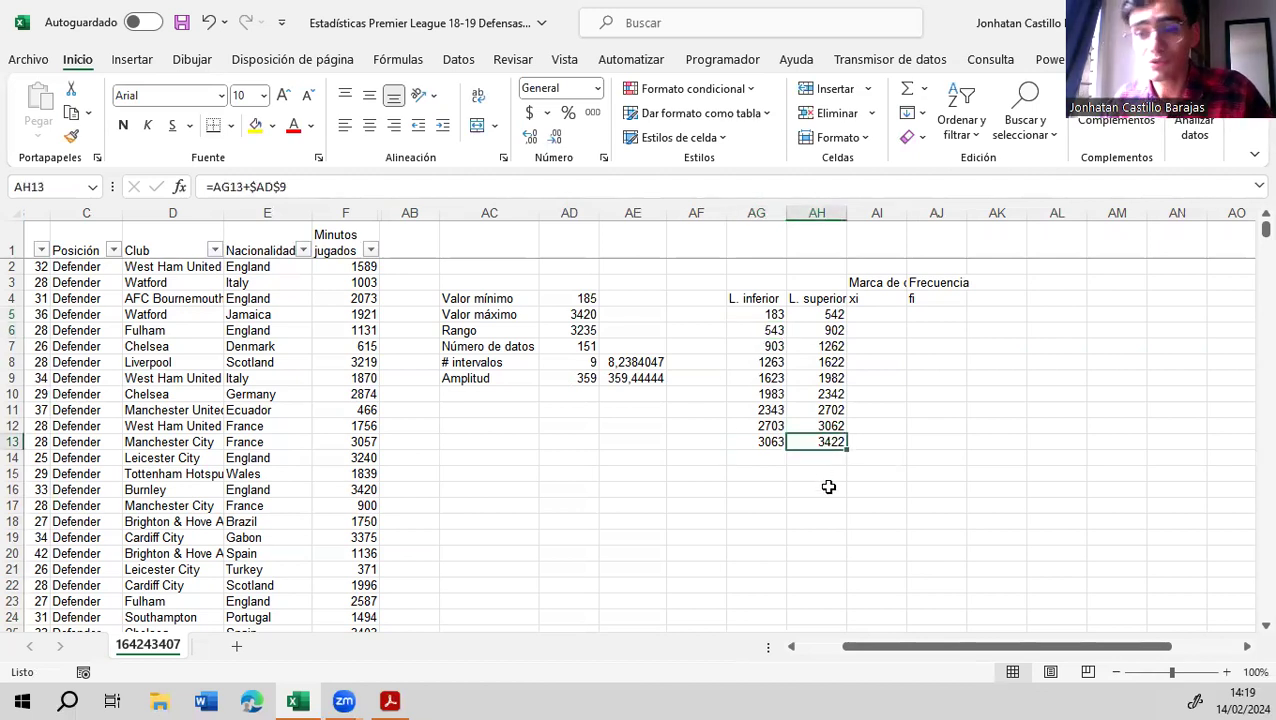
{"action": "left_click", "coordinate": [586, 315]}
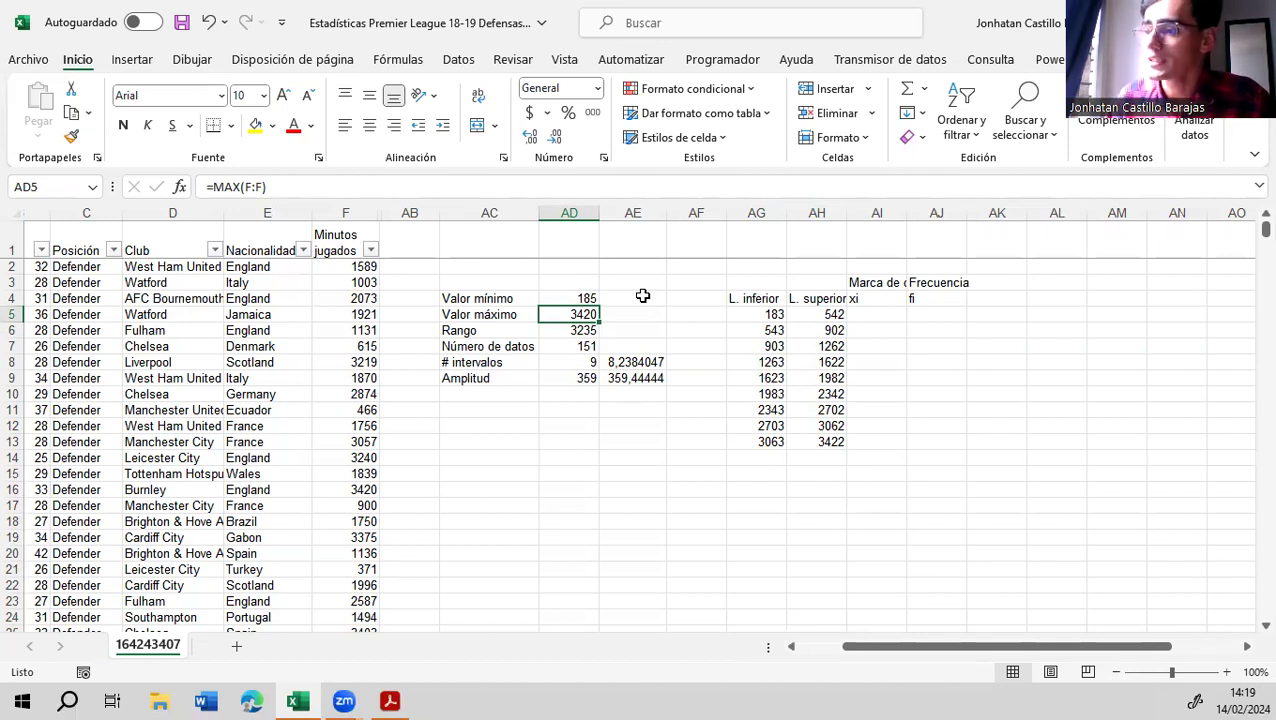
{"action": "left_click", "coordinate": [644, 363]}
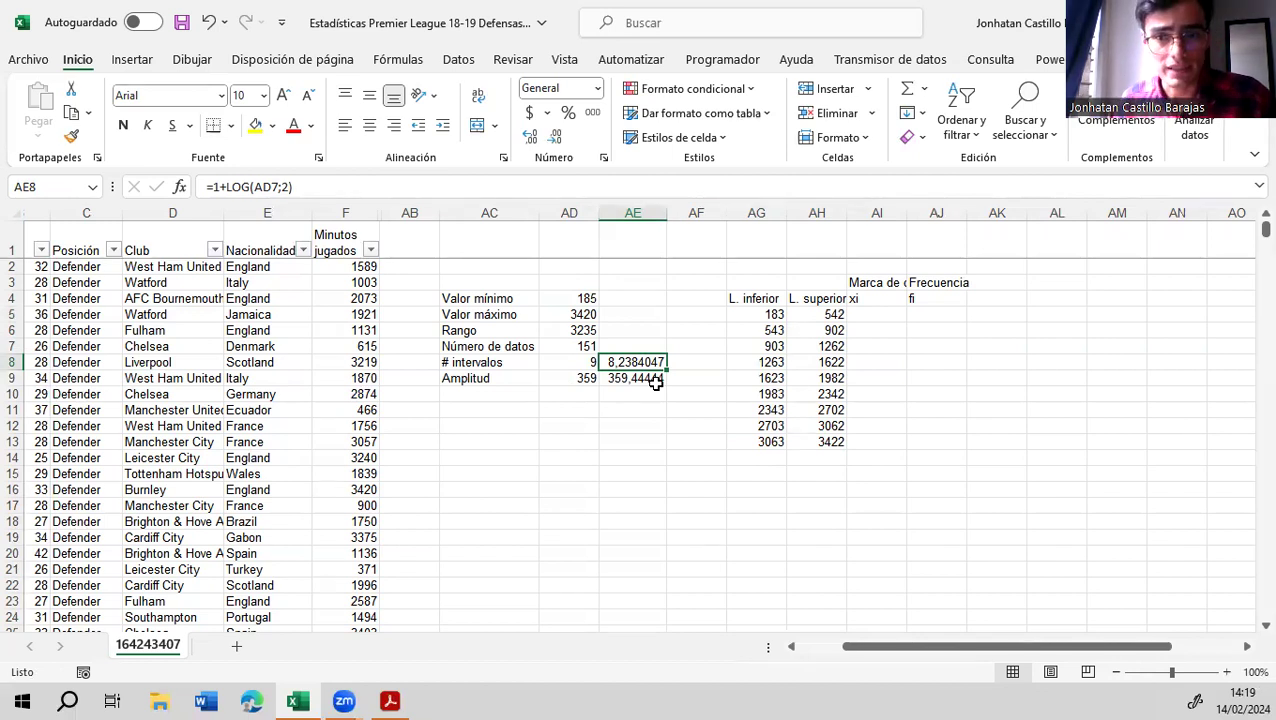
Autofit the widths of columns AI, AH and AG to their headers
{"action": "left_click", "coordinate": [866, 315]}
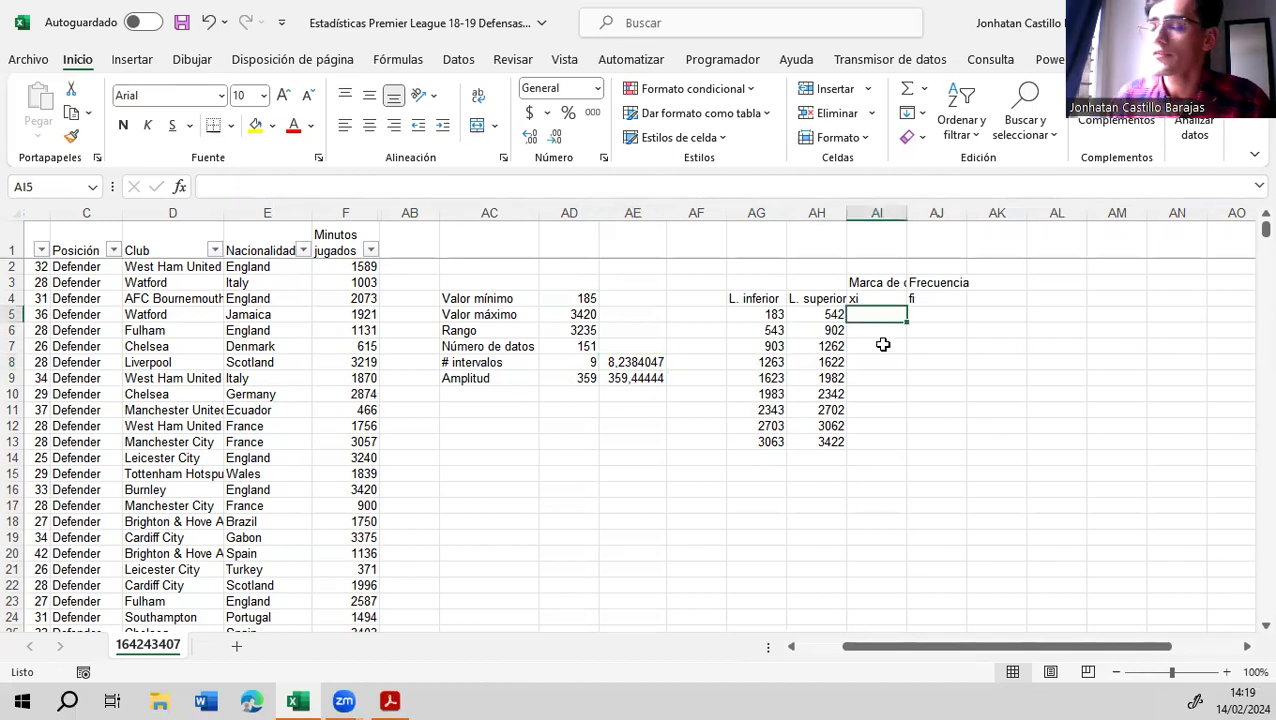
{"action": "double_click", "coordinate": [907, 213]}
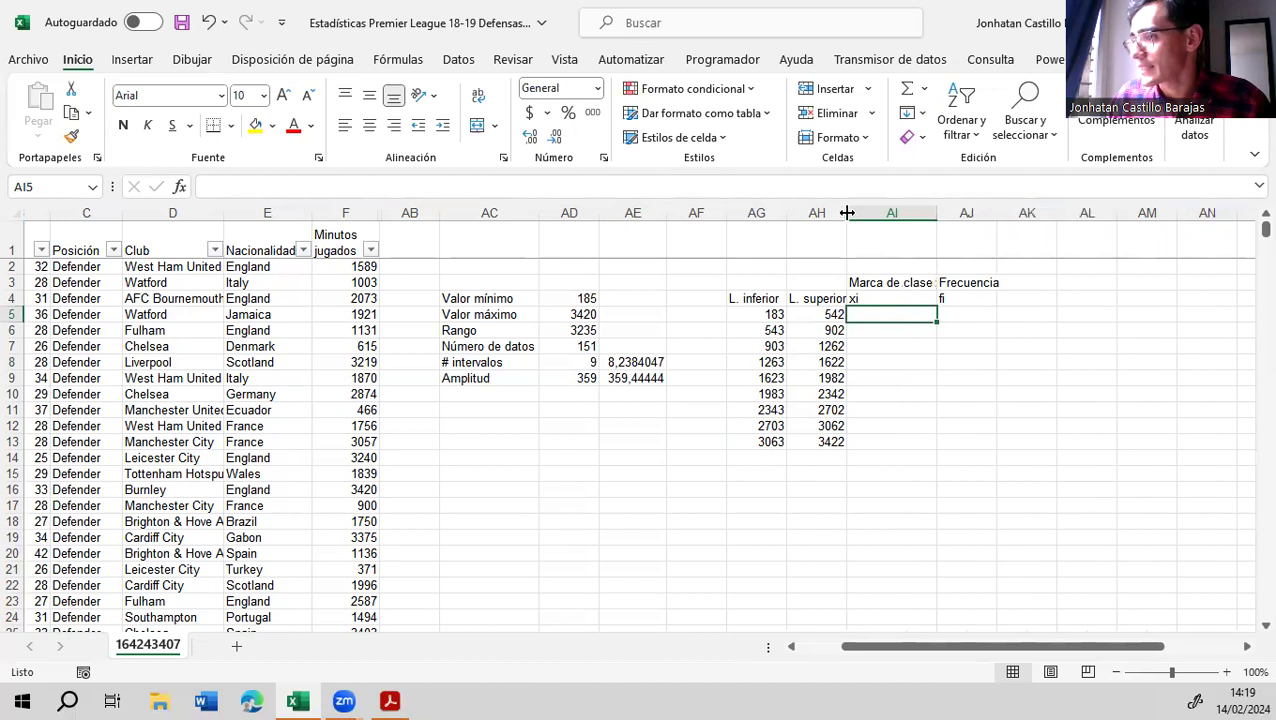
{"action": "double_click", "coordinate": [847, 213]}
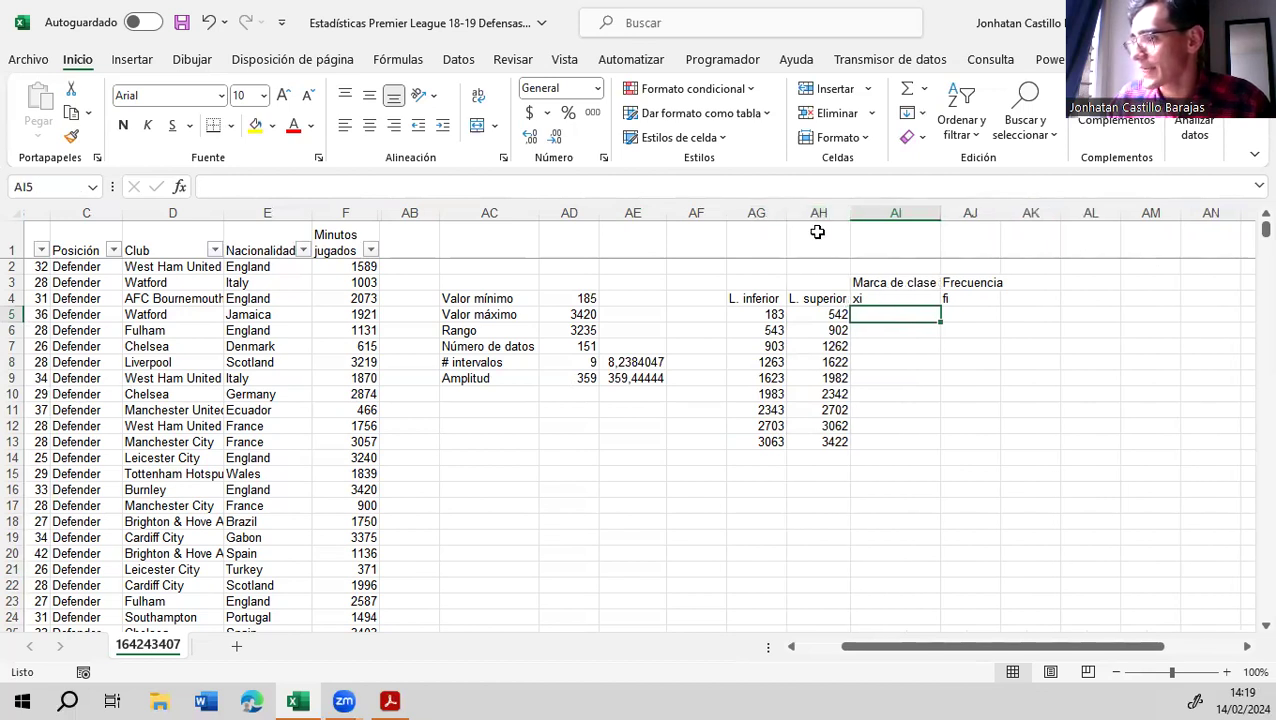
{"action": "double_click", "coordinate": [788, 213]}
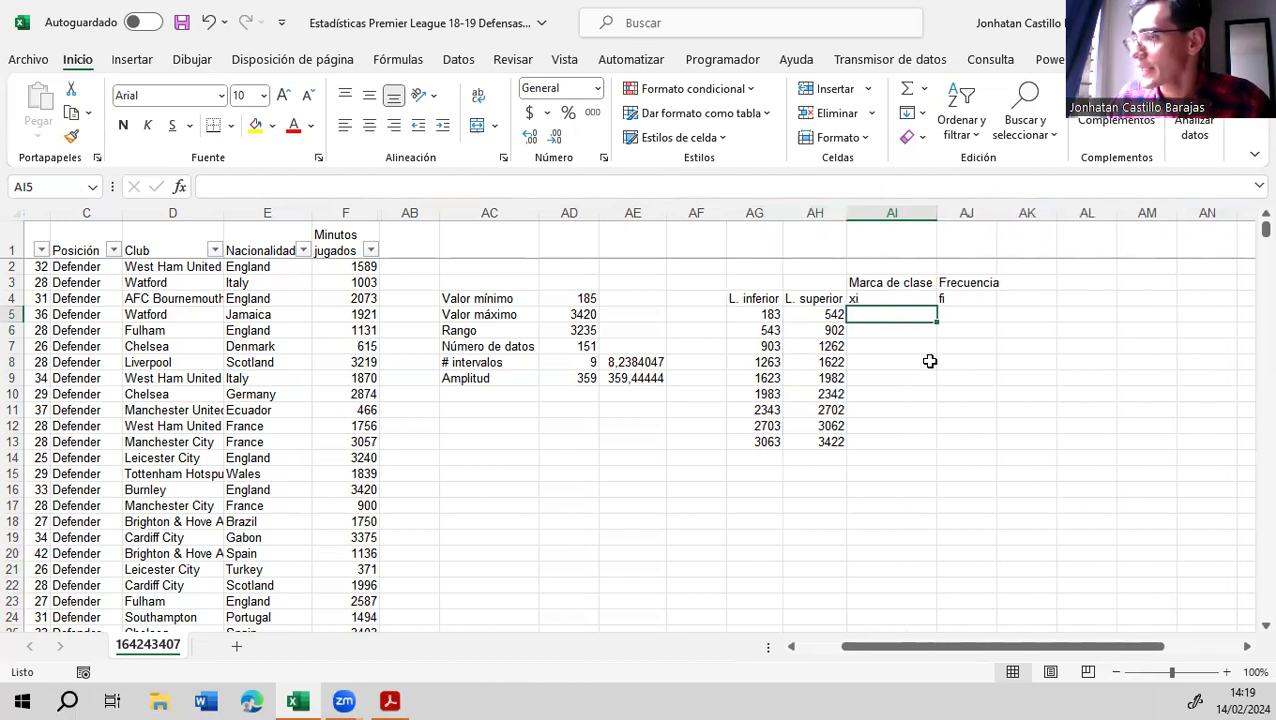
Calculate the first class mark in AI5 with the formula =PROMEDIO(AG5:AH5)
{"action": "type", "text": "="}
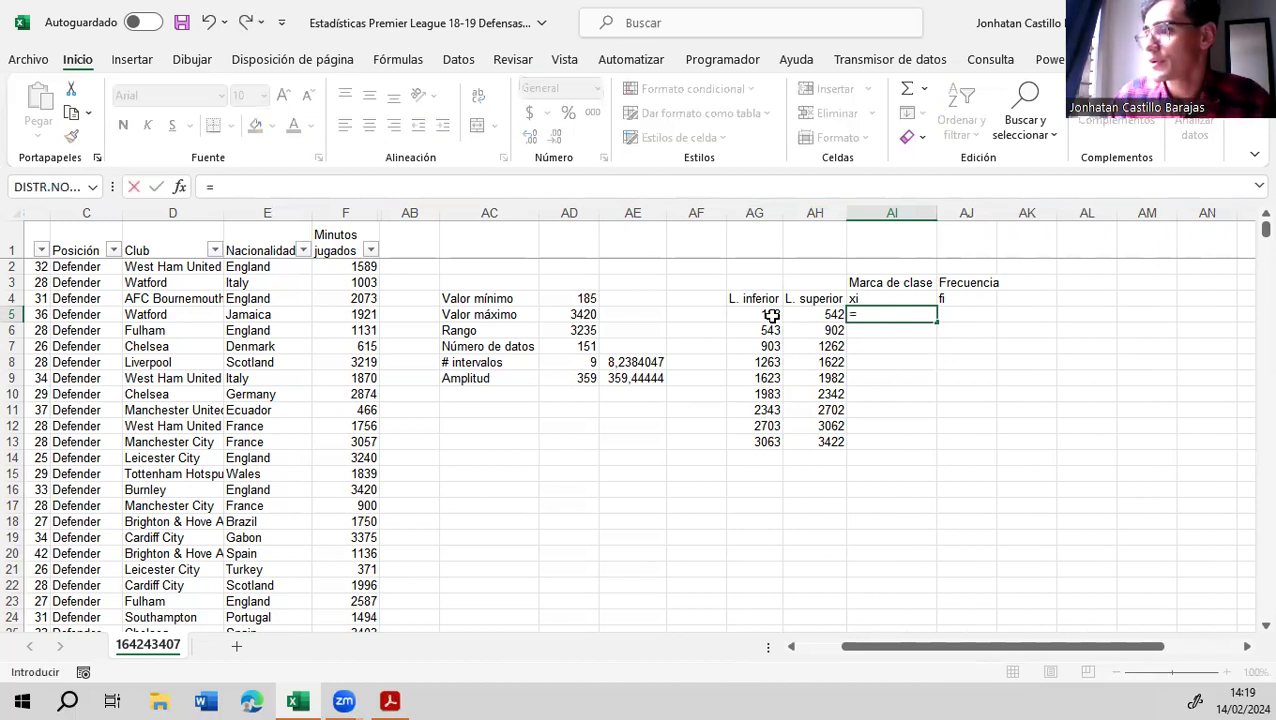
{"action": "type", "text": "promed"}
{"action": "key", "text": "Tab"}
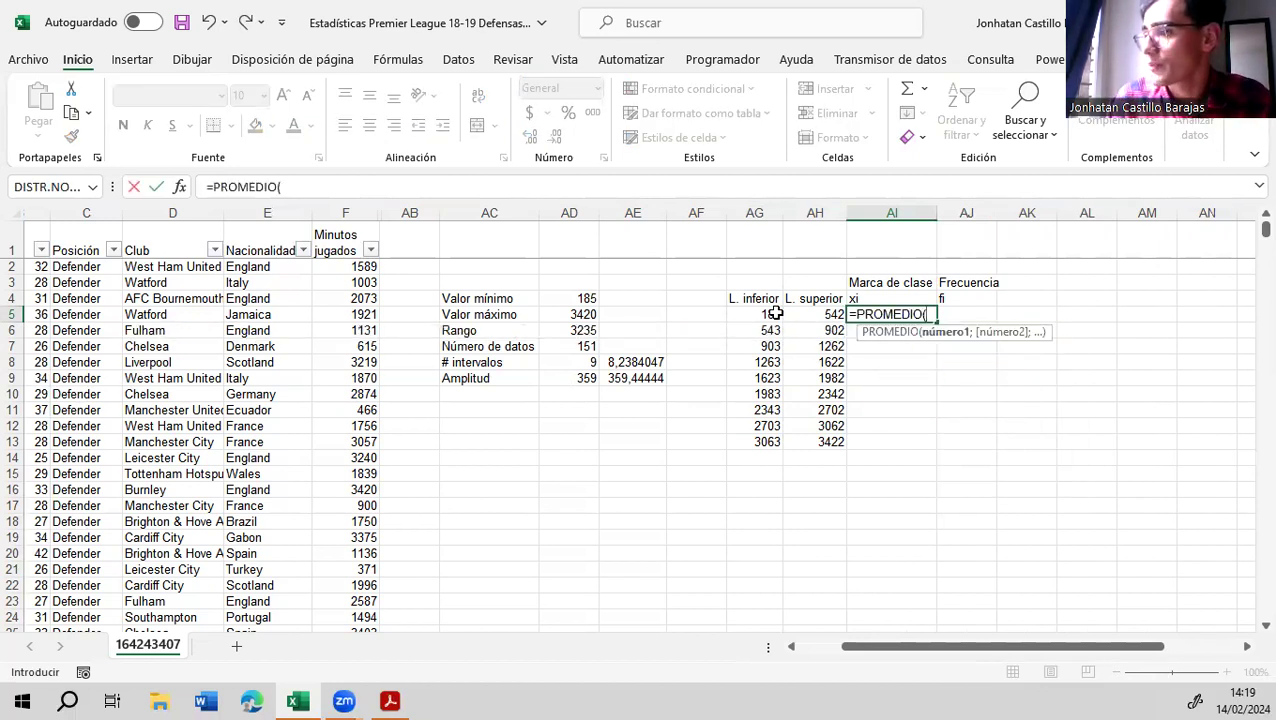
{"action": "left_click_drag", "start_coordinate": [775, 313], "coordinate": [818, 316]}
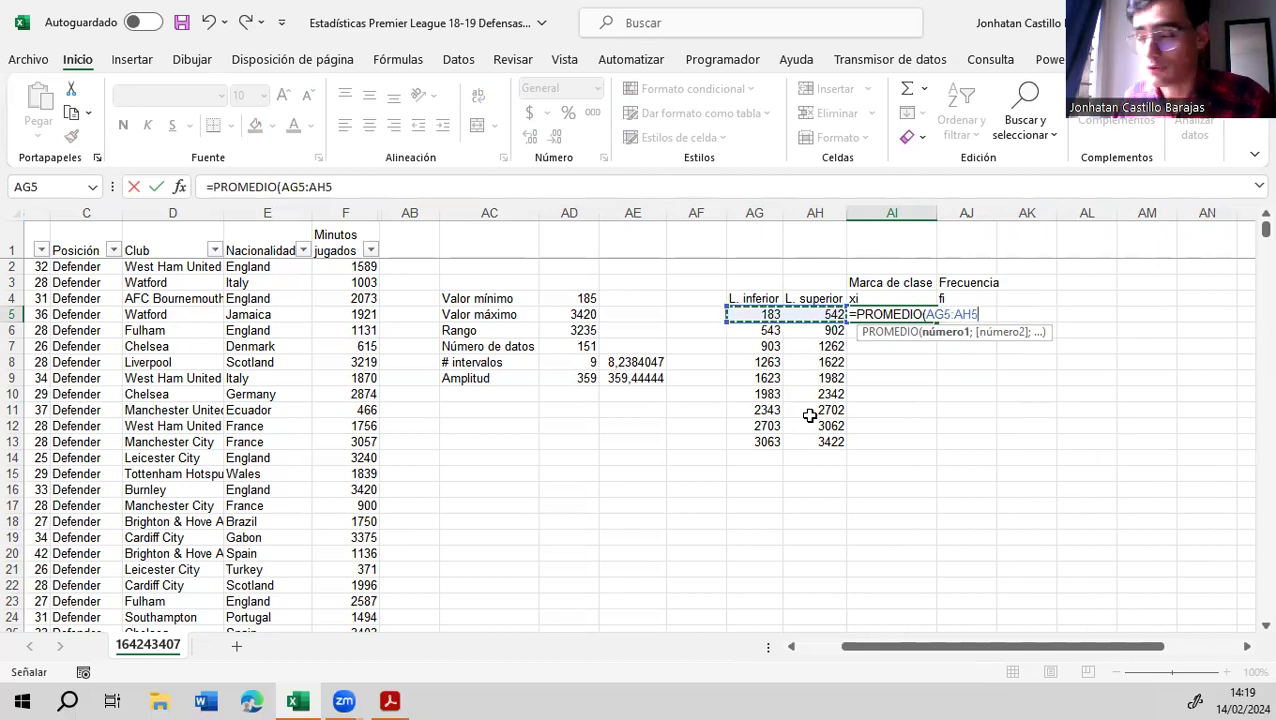
{"action": "key", "text": "Return"}
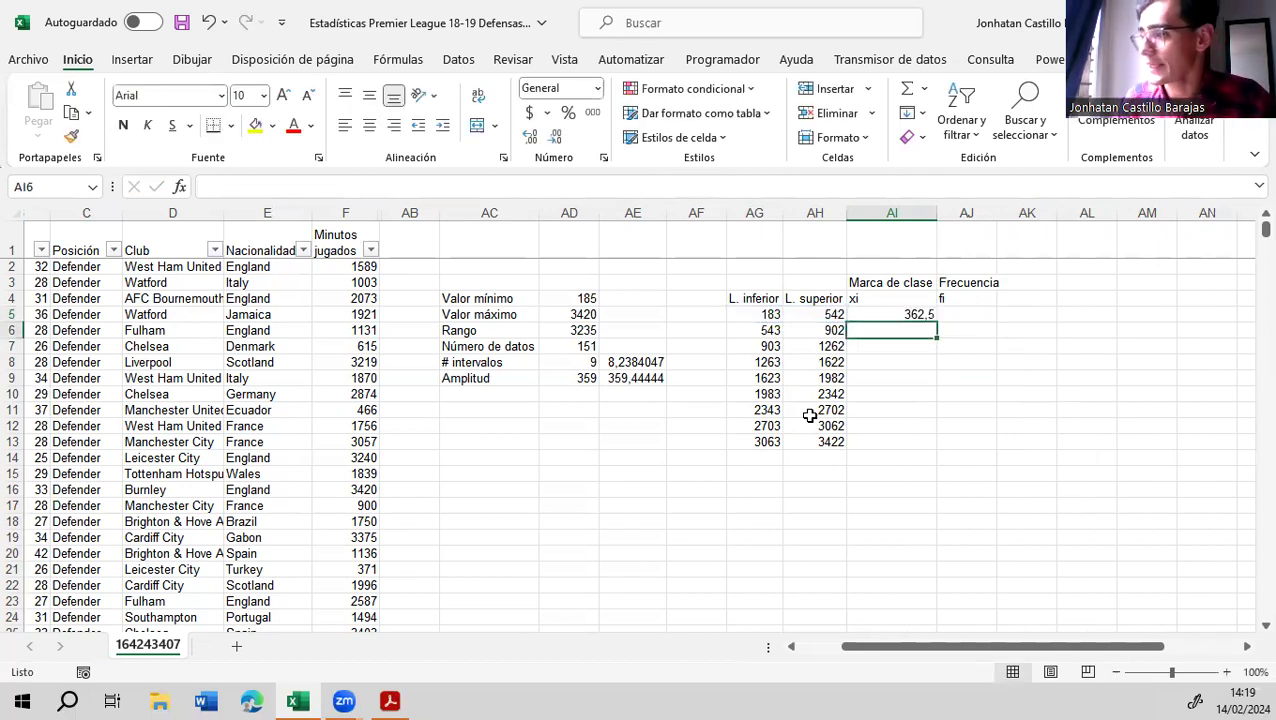
Fill the class mark formula from AI5 down to AI13 for all nine intervals
{"action": "left_click", "coordinate": [918, 314]}
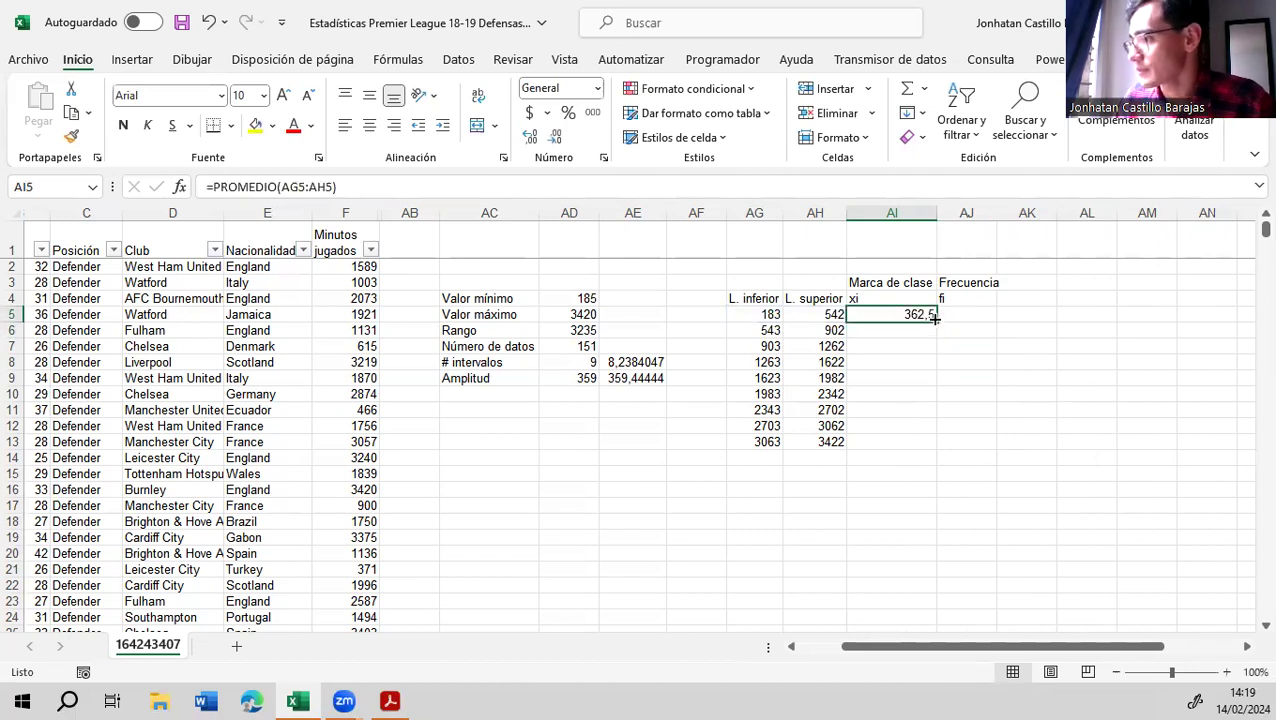
{"action": "left_click_drag", "start_coordinate": [937, 316], "coordinate": [922, 471]}
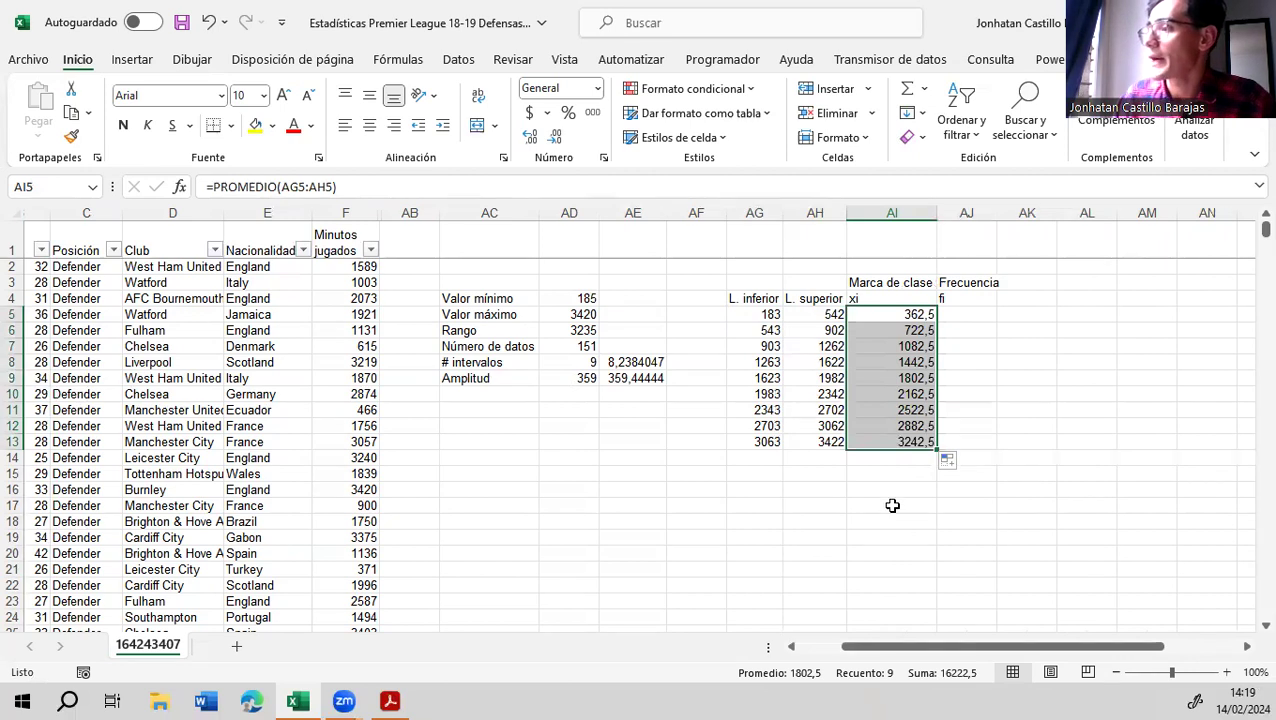
{"action": "left_click", "coordinate": [896, 486]}
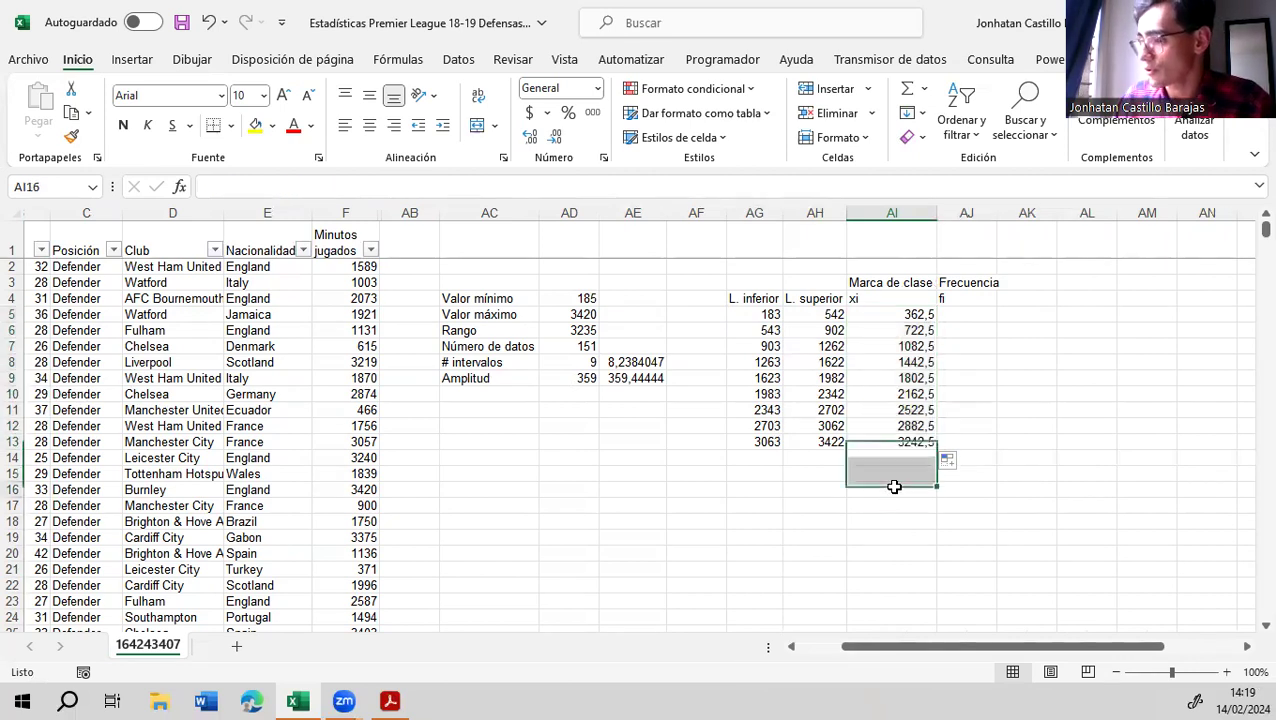
Enter a FRECUENCIA formula in AJ5 with column F as the data and upper limits AH5:AH13 as the groups
{"action": "left_click", "coordinate": [962, 322]}
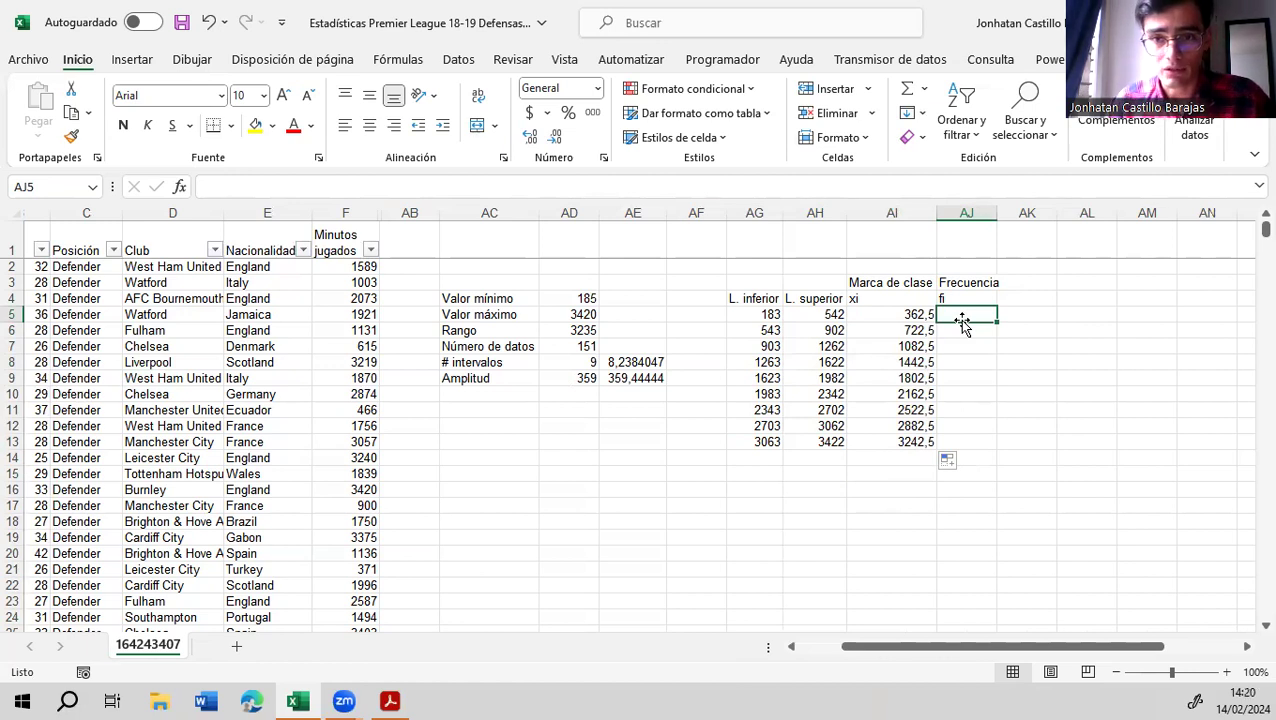
{"action": "type", "text": "=frecue"}
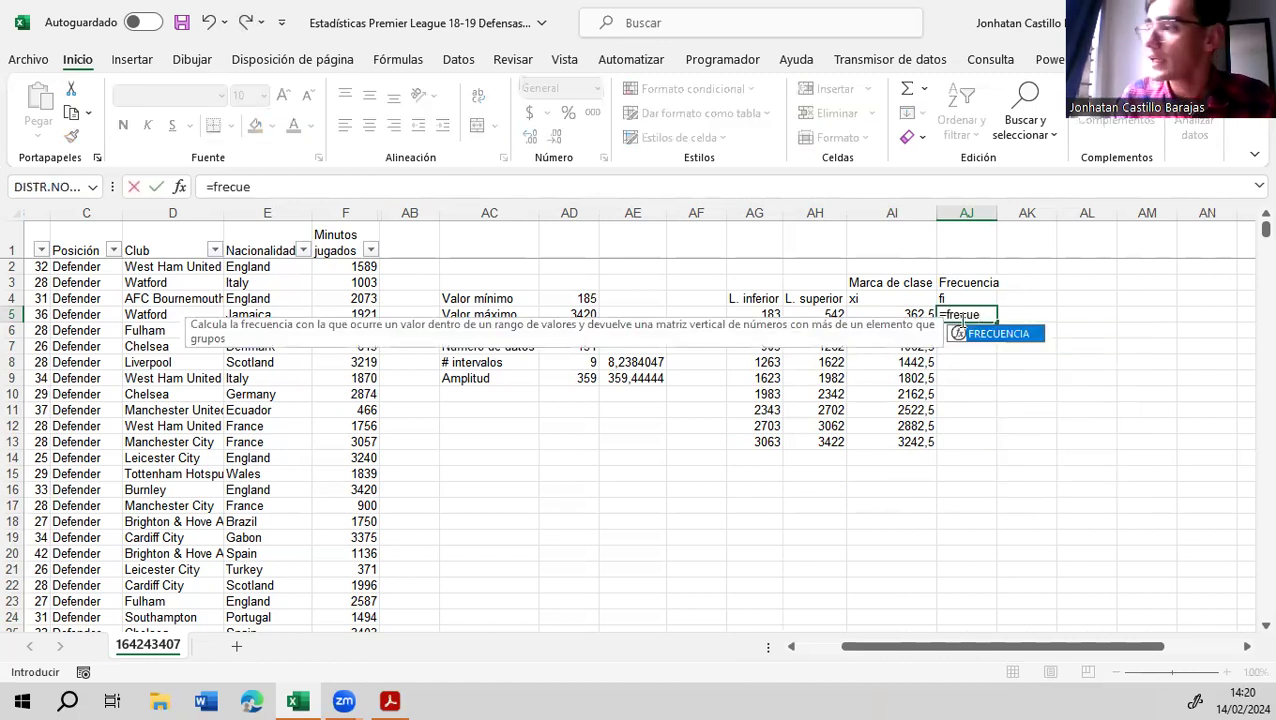
{"action": "key", "text": "Tab"}
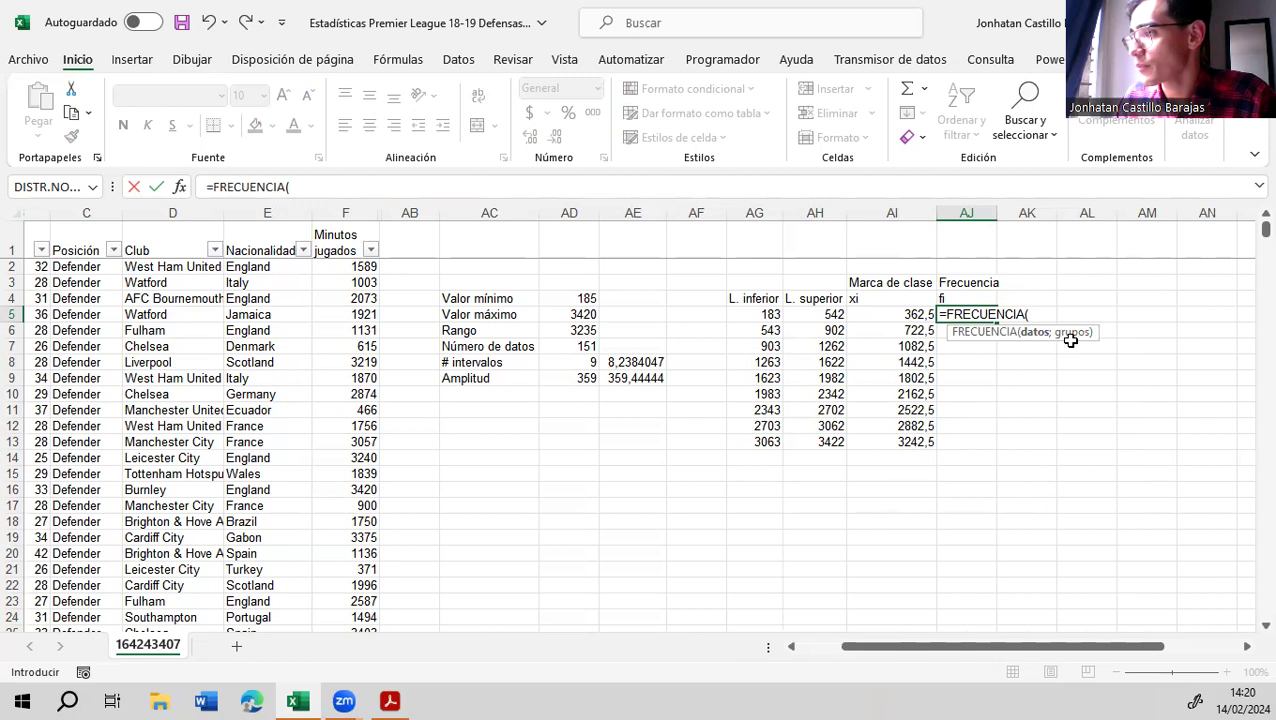
{"action": "left_click", "coordinate": [180, 190]}
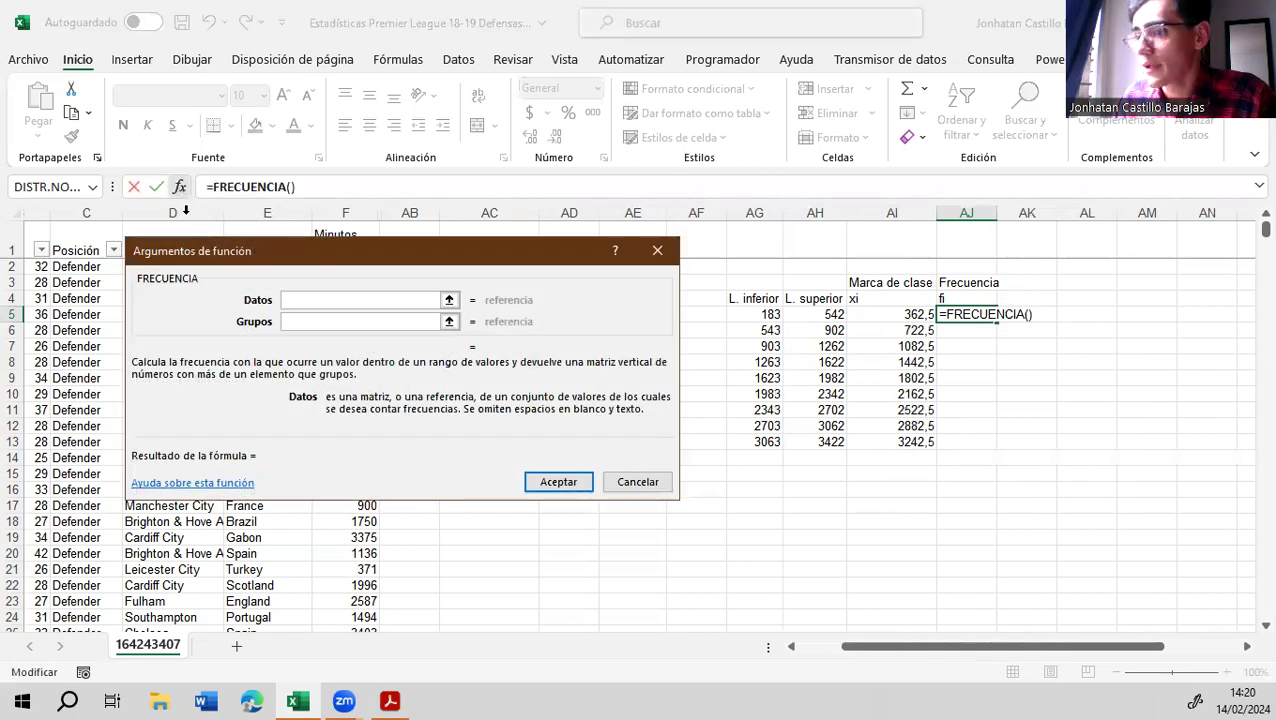
{"action": "left_click_drag", "start_coordinate": [375, 260], "coordinate": [859, 205]}
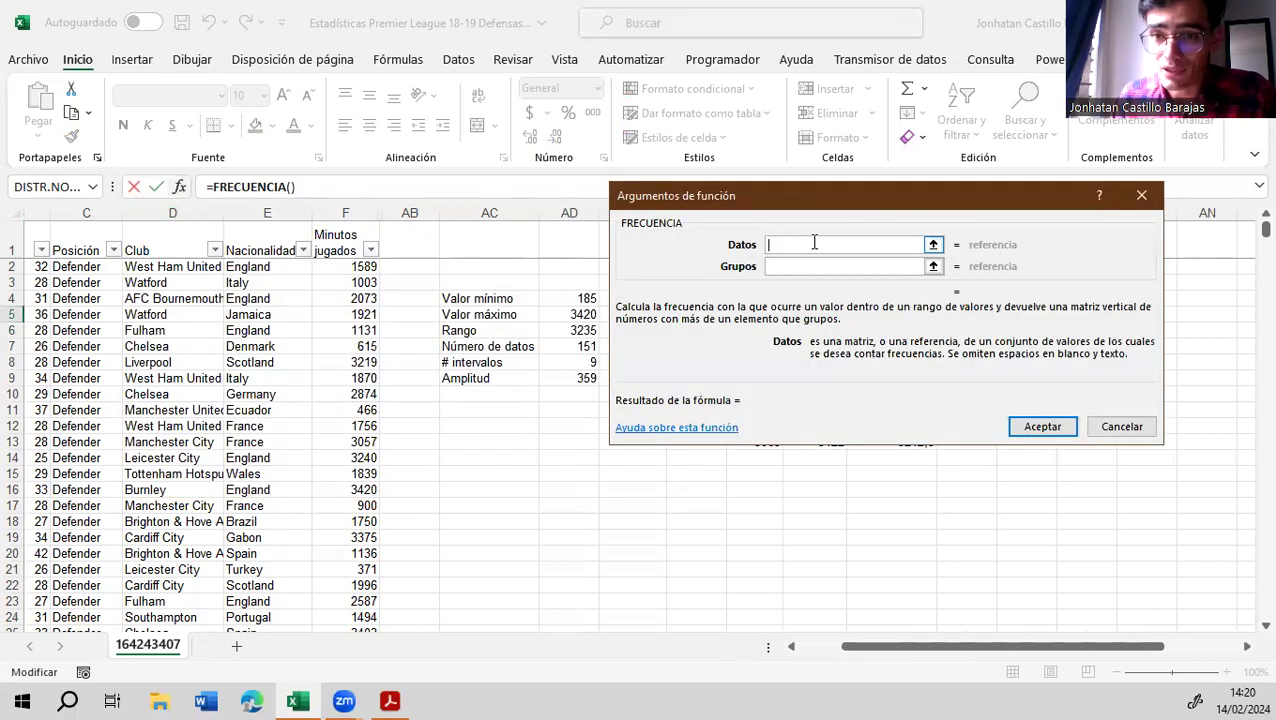
{"action": "left_click", "coordinate": [325, 212]}
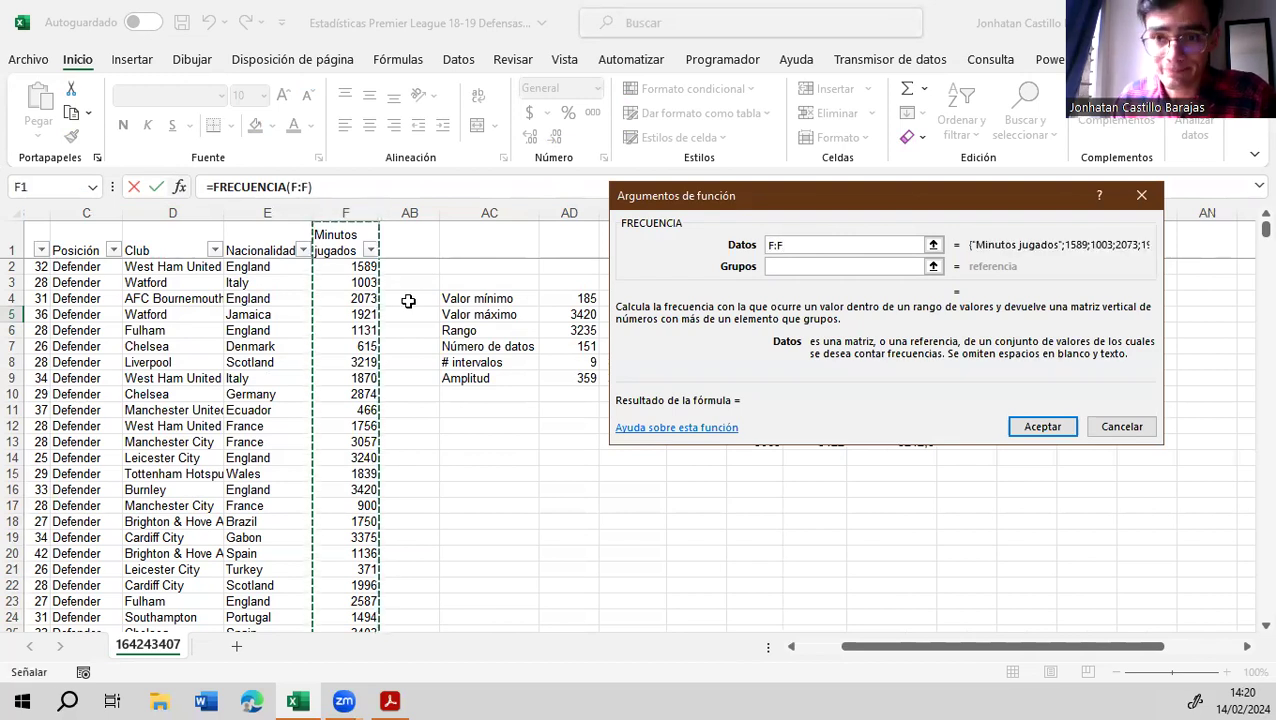
{"action": "left_click", "coordinate": [825, 265]}
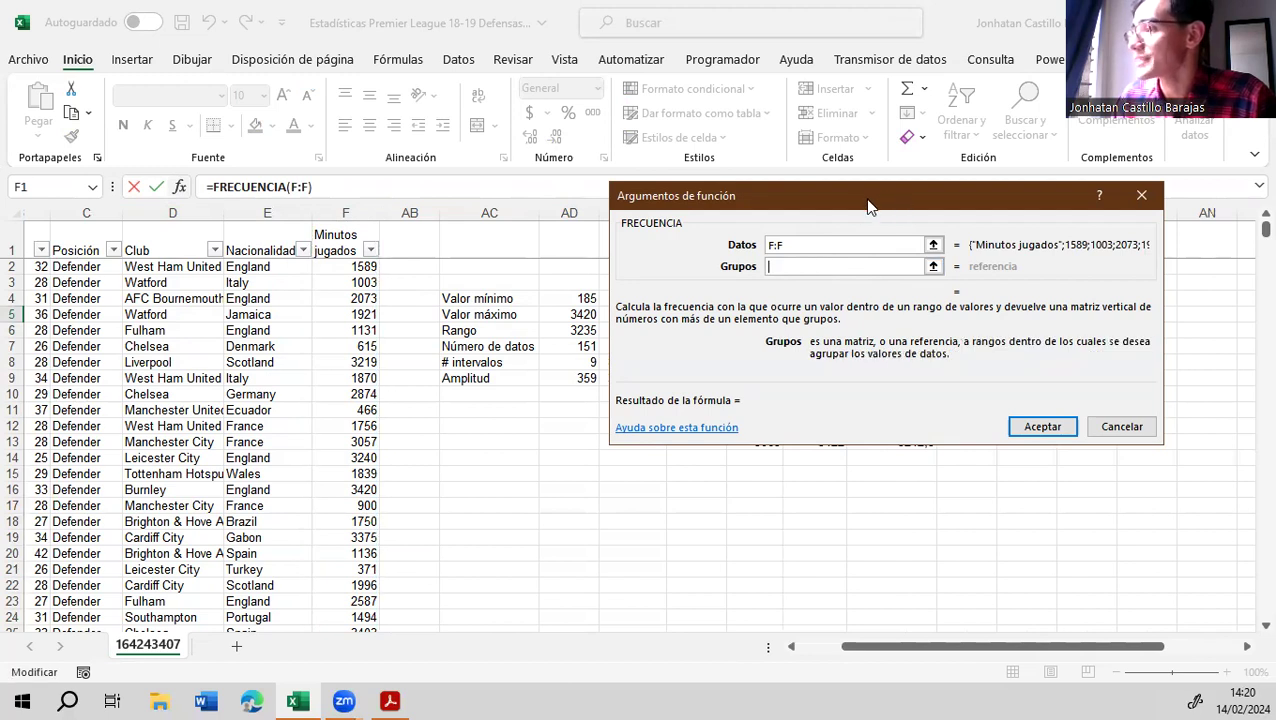
{"action": "left_click_drag", "start_coordinate": [868, 205], "coordinate": [445, 241]}
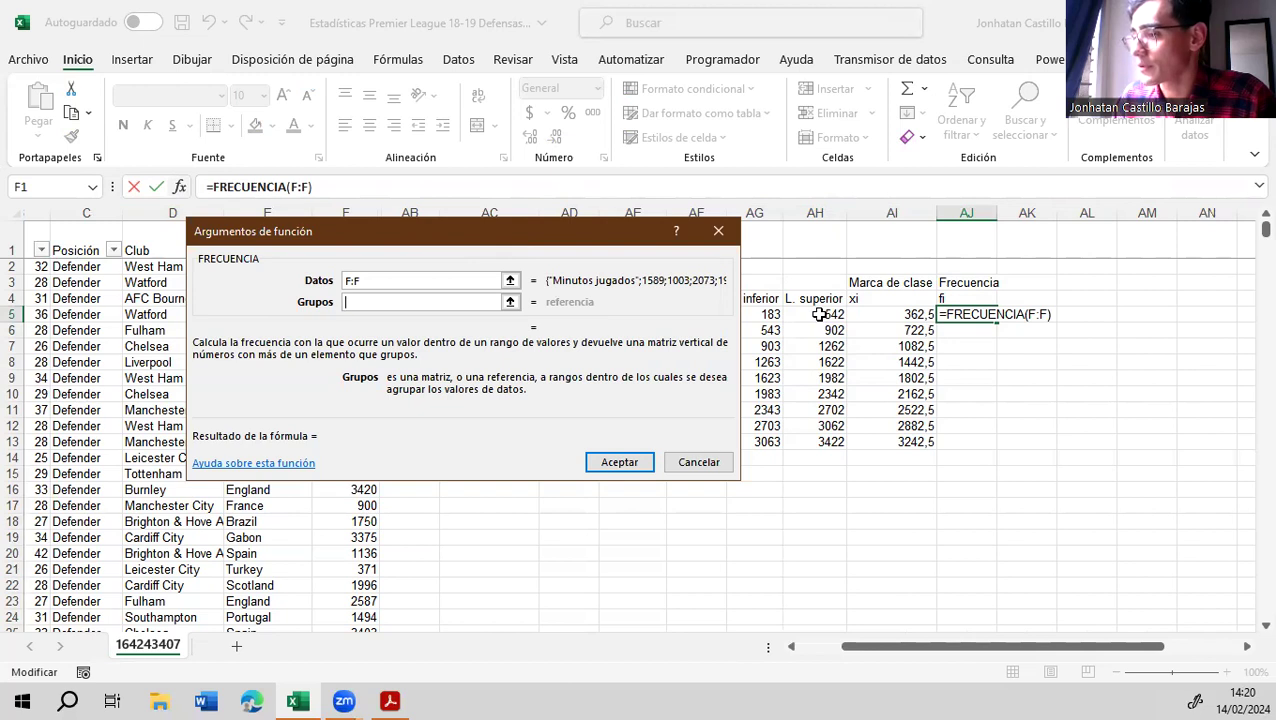
{"action": "left_click_drag", "start_coordinate": [822, 316], "coordinate": [818, 439]}
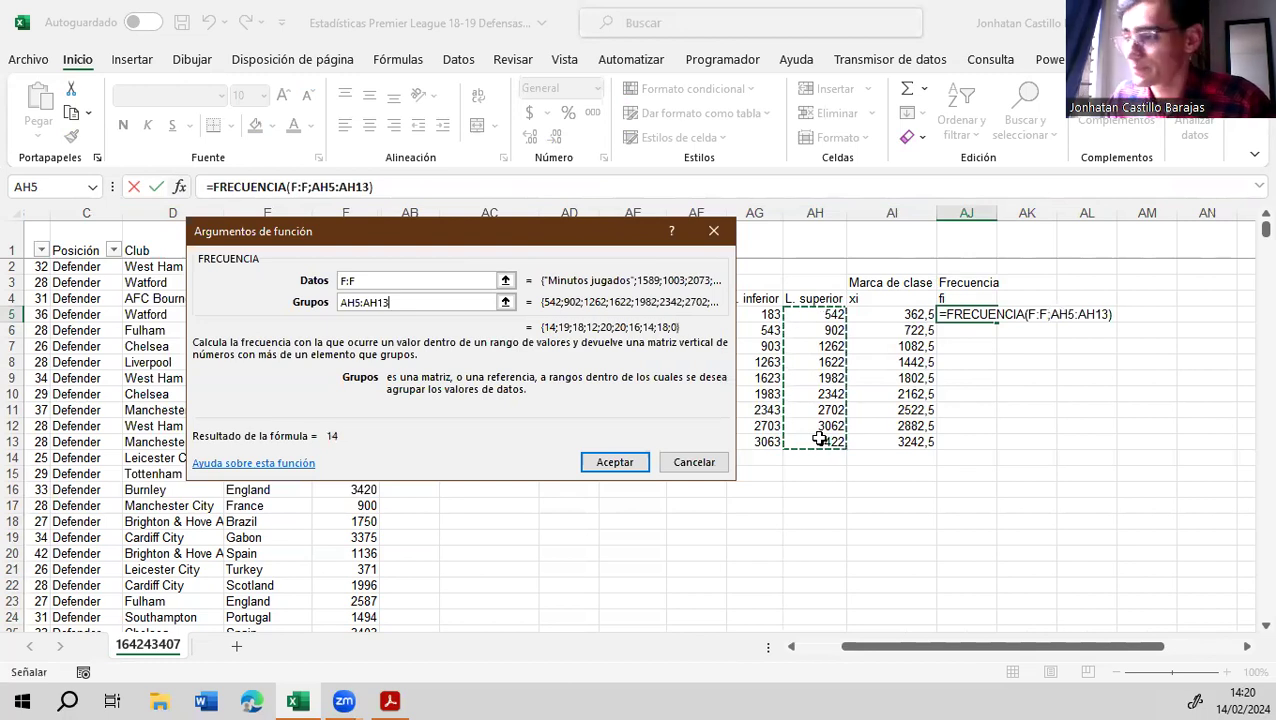
{"action": "left_click", "coordinate": [616, 464]}
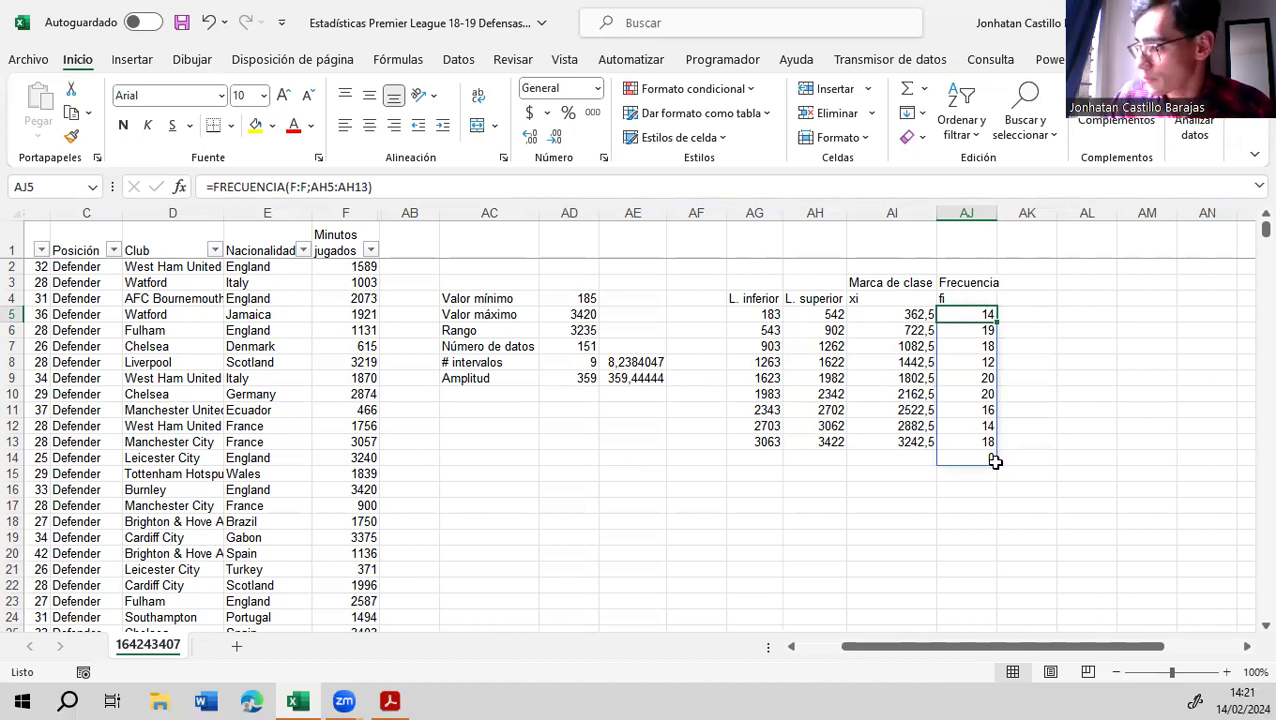
Re-enter the FRECUENCIA formula as an array formula restricted to AJ5:AJ13, removing the extra value in AJ14
{"action": "left_click", "coordinate": [984, 460]}
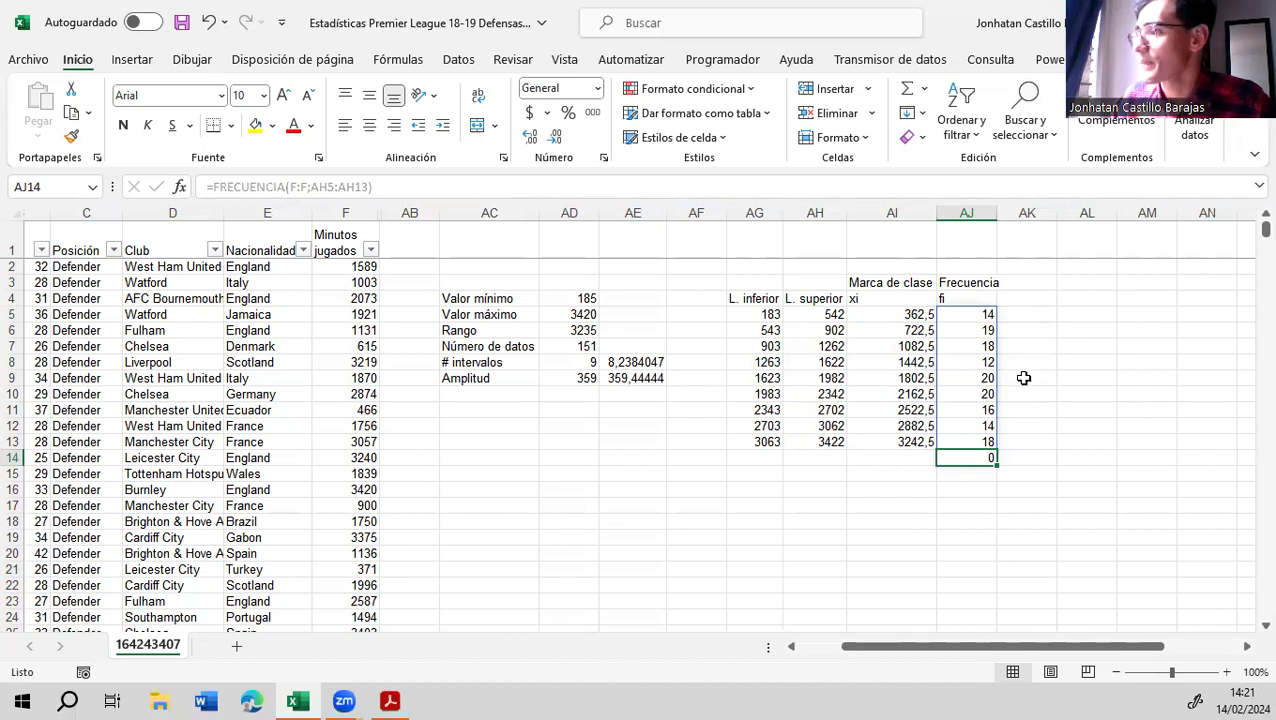
{"action": "left_click", "coordinate": [965, 313]}
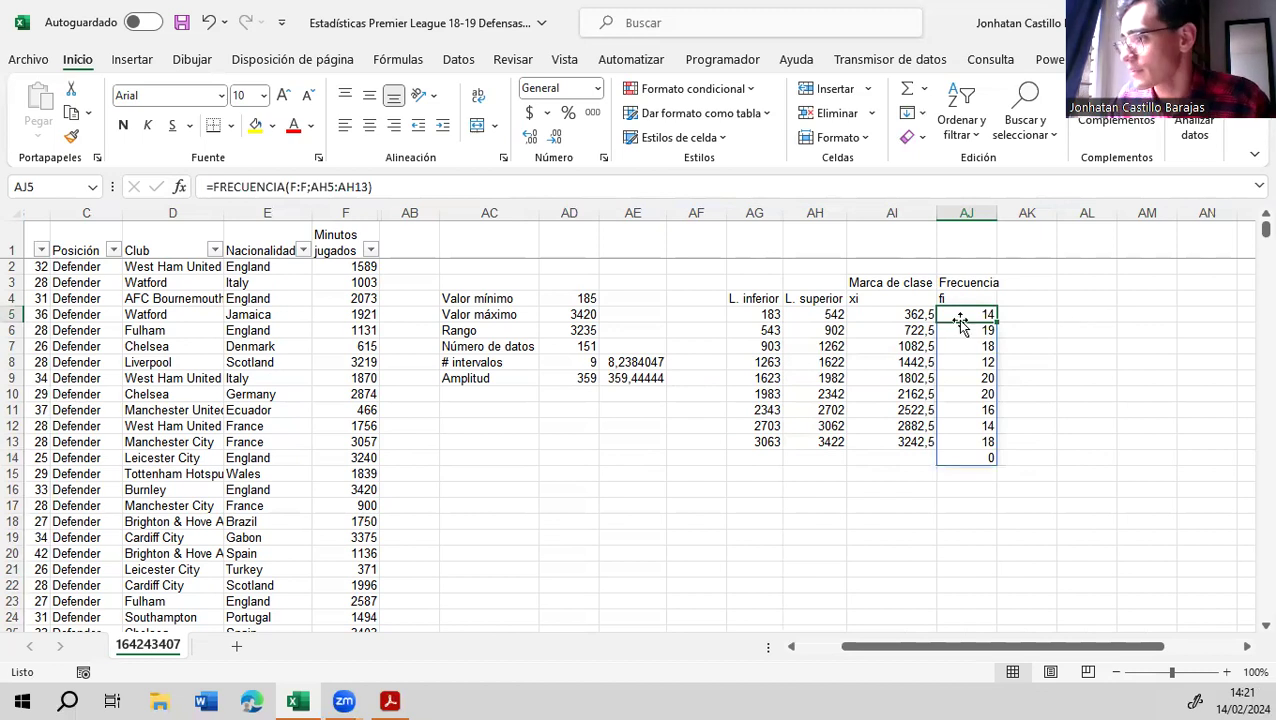
{"action": "left_click_drag", "start_coordinate": [962, 315], "coordinate": [966, 452]}
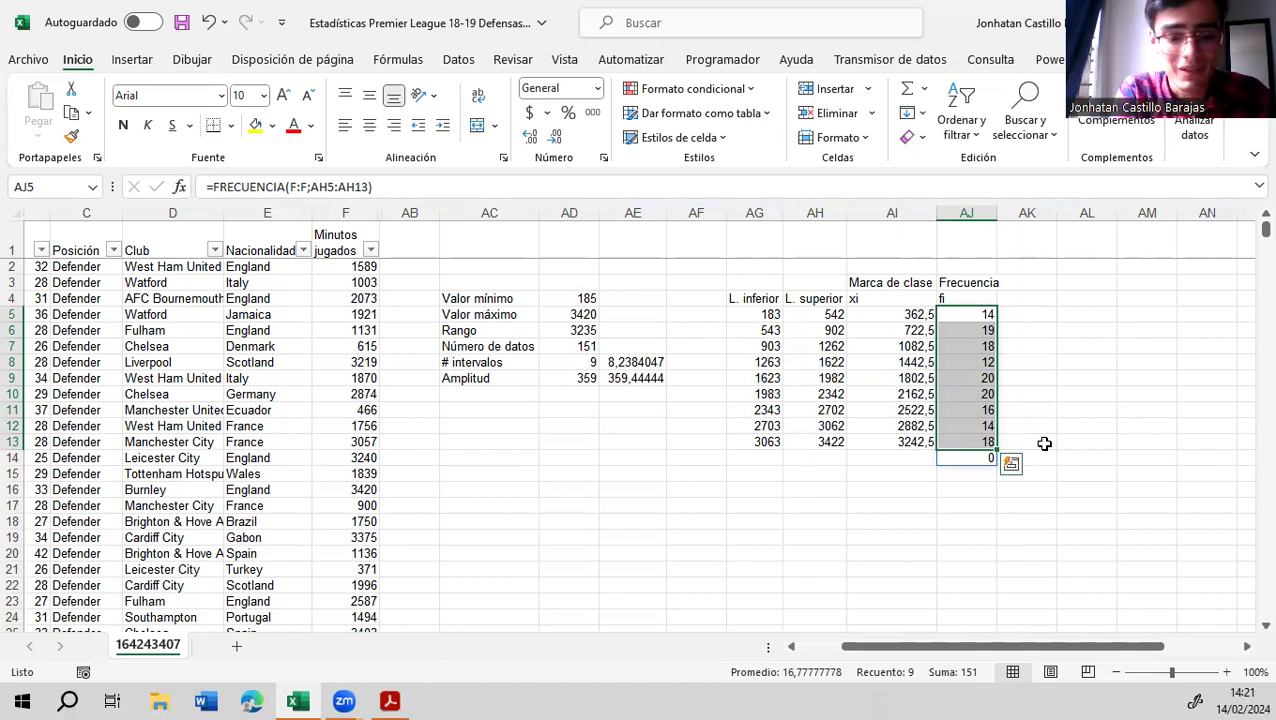
{"action": "key", "text": "F2"}
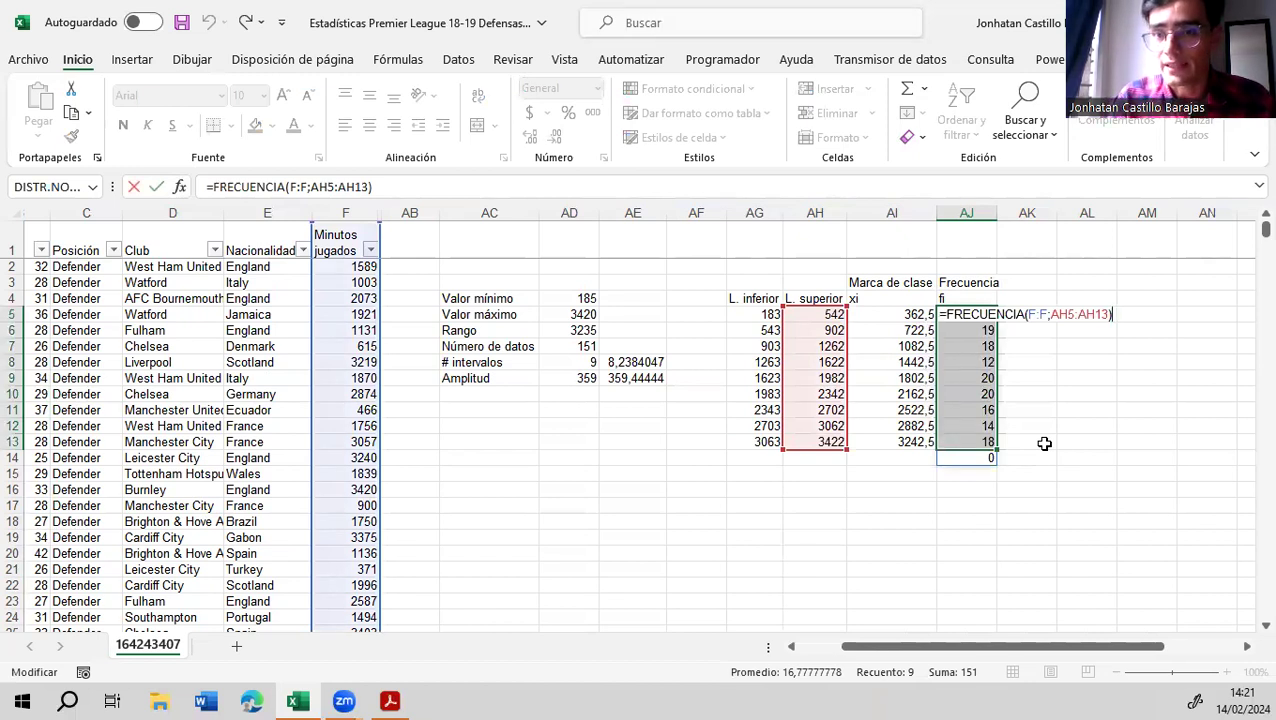
{"action": "key", "text": "ctrl+shift+Return"}
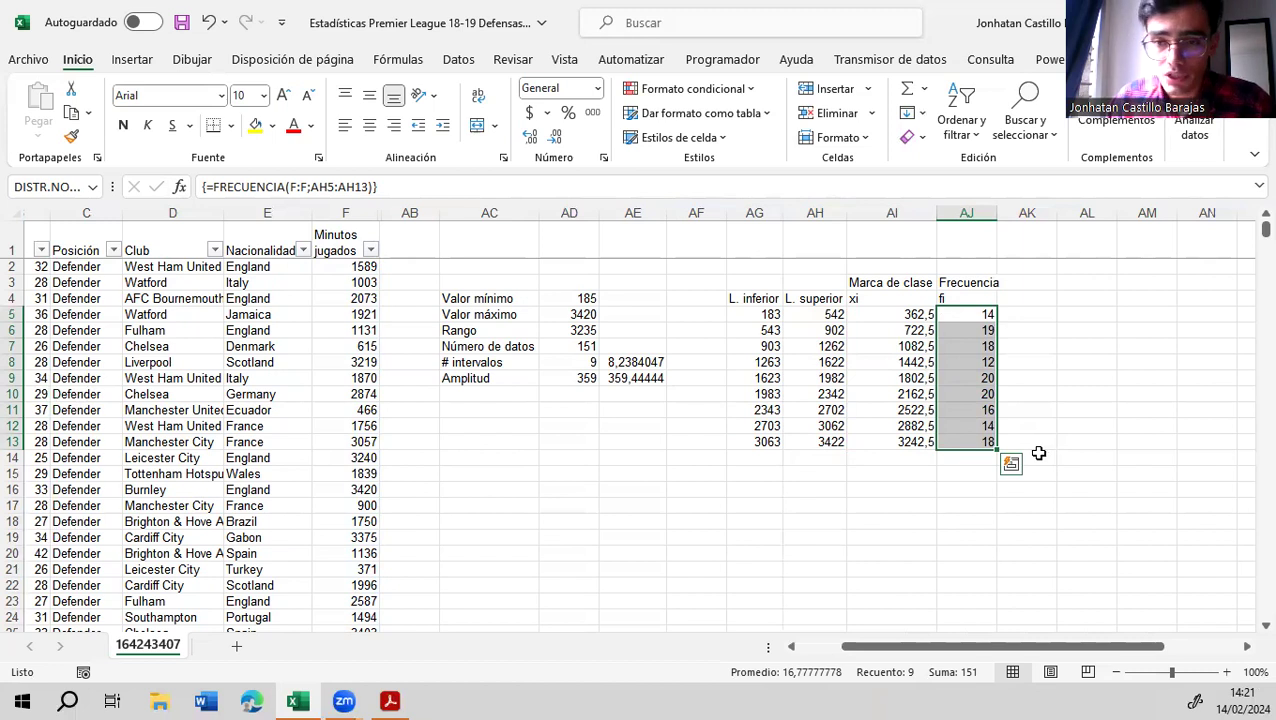
Total the frequencies in AJ14 with a typed SUMA formula over AJ5:AJ13, and clear the cell
{"action": "left_click", "coordinate": [956, 458]}
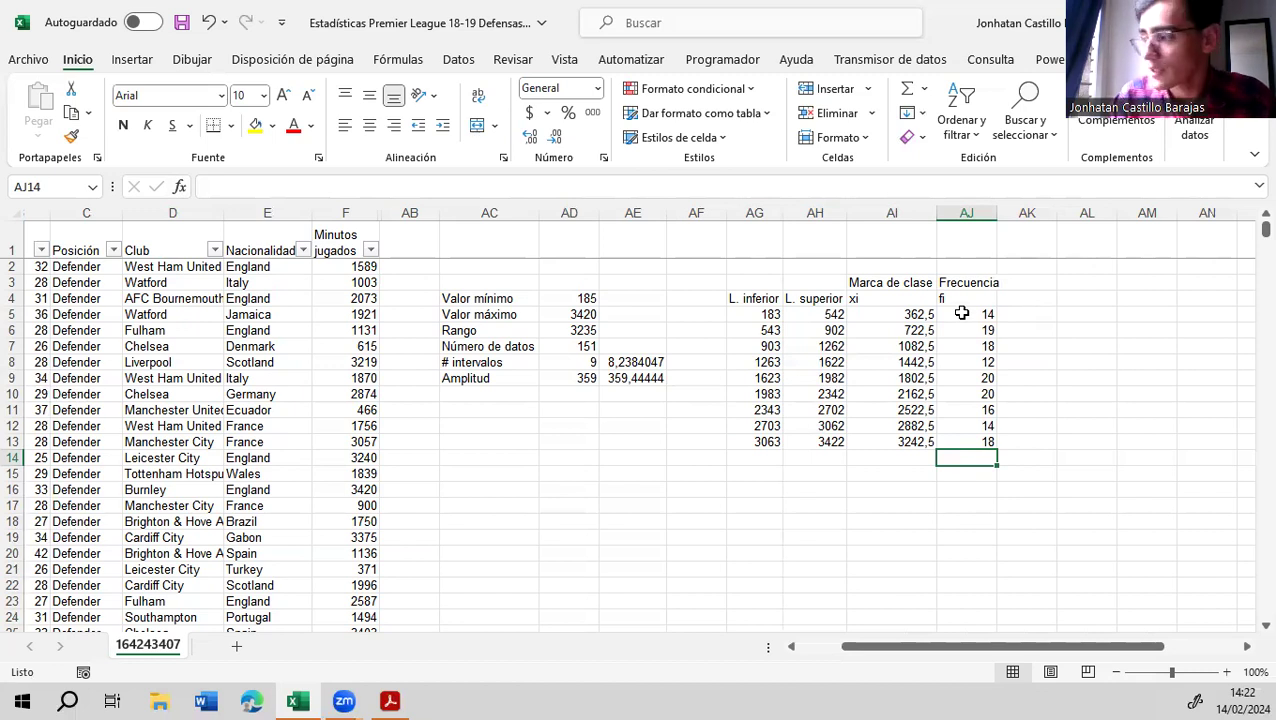
{"action": "type", "text": "=suma"}
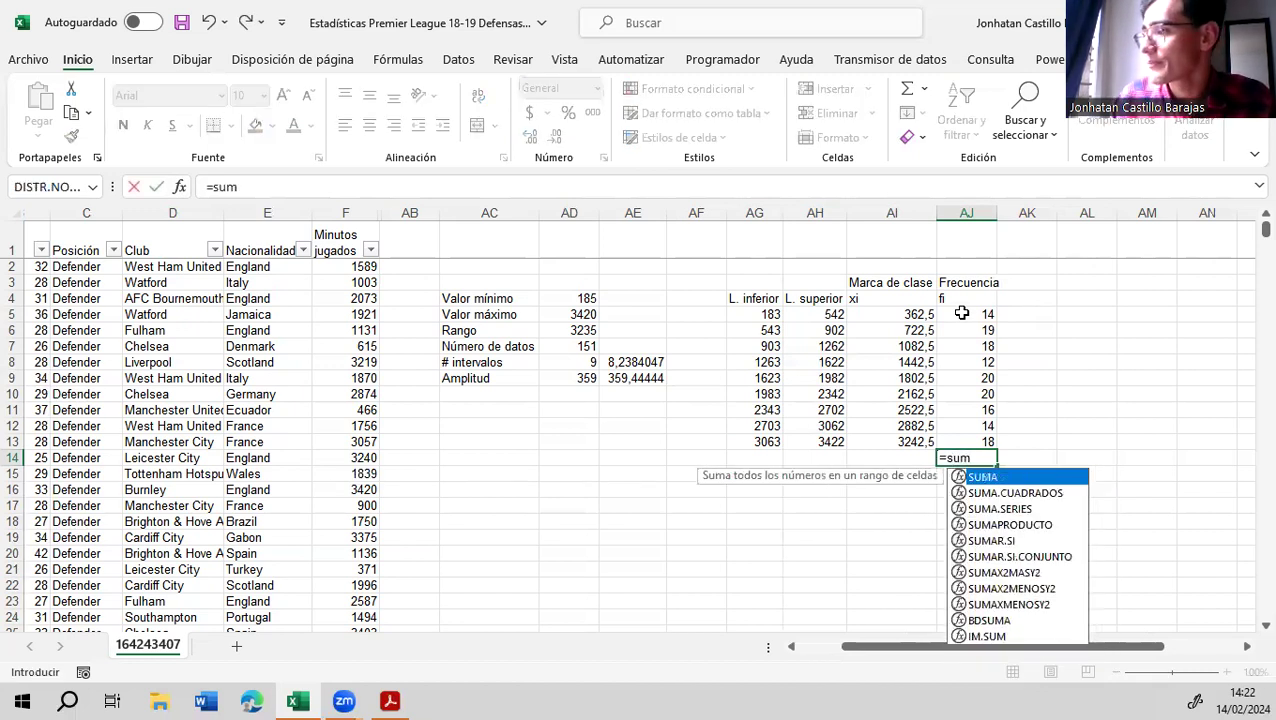
{"action": "key", "text": "Tab"}
{"action": "left_click_drag", "start_coordinate": [963, 316], "coordinate": [960, 442]}
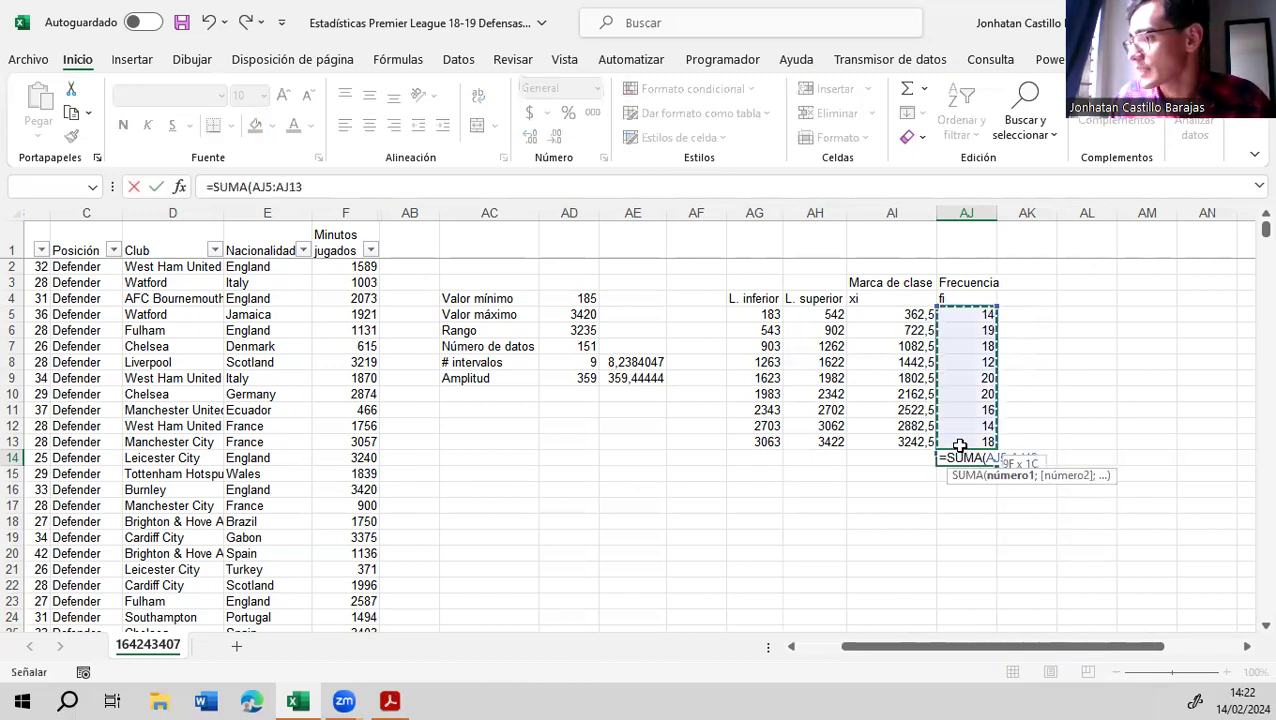
{"action": "key", "text": "ctrl+Return"}
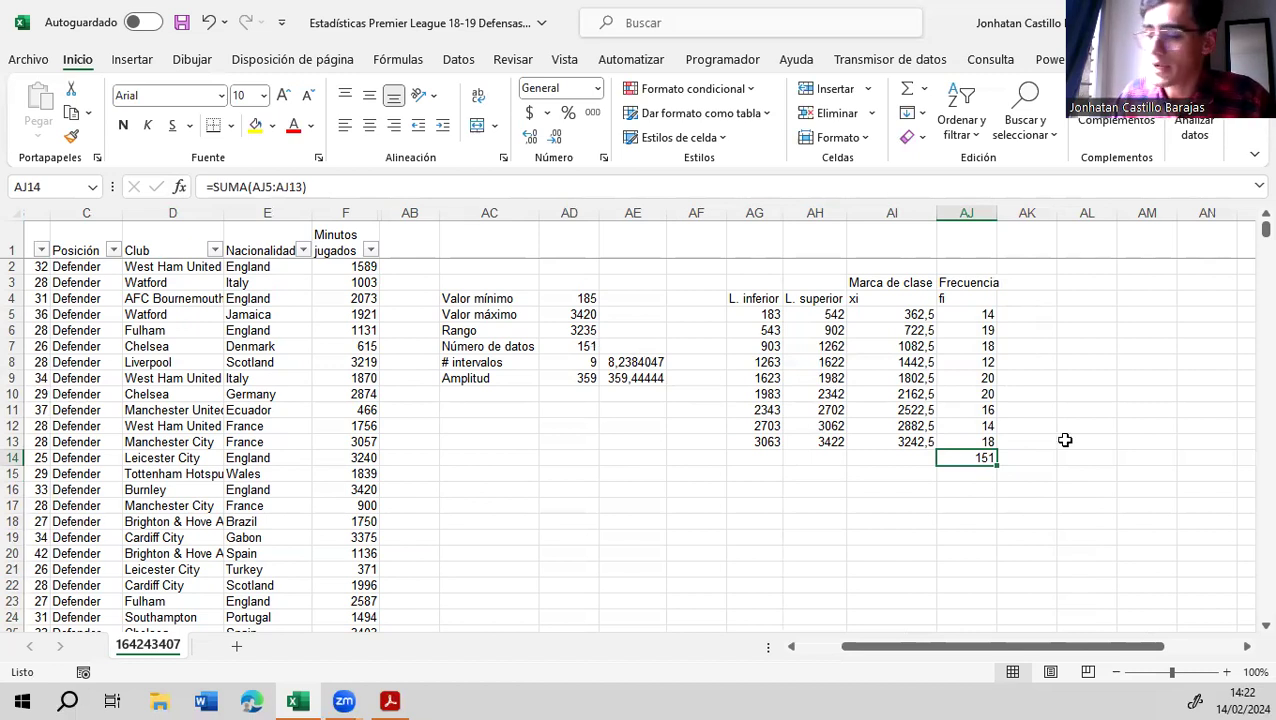
{"action": "key", "text": "Delete"}
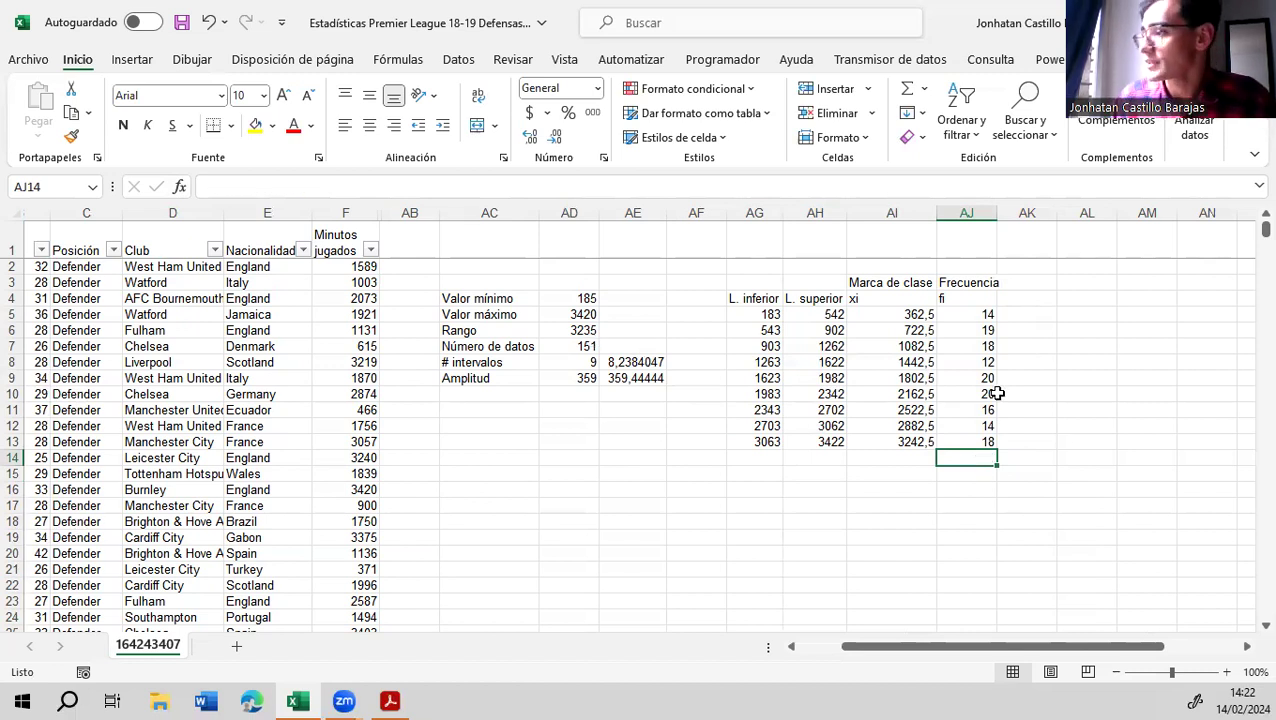
Total the frequencies in AJ14 using AutoSum on the selected range AJ5:AJ14, and clear the result
{"action": "left_click_drag", "start_coordinate": [959, 307], "coordinate": [967, 464]}
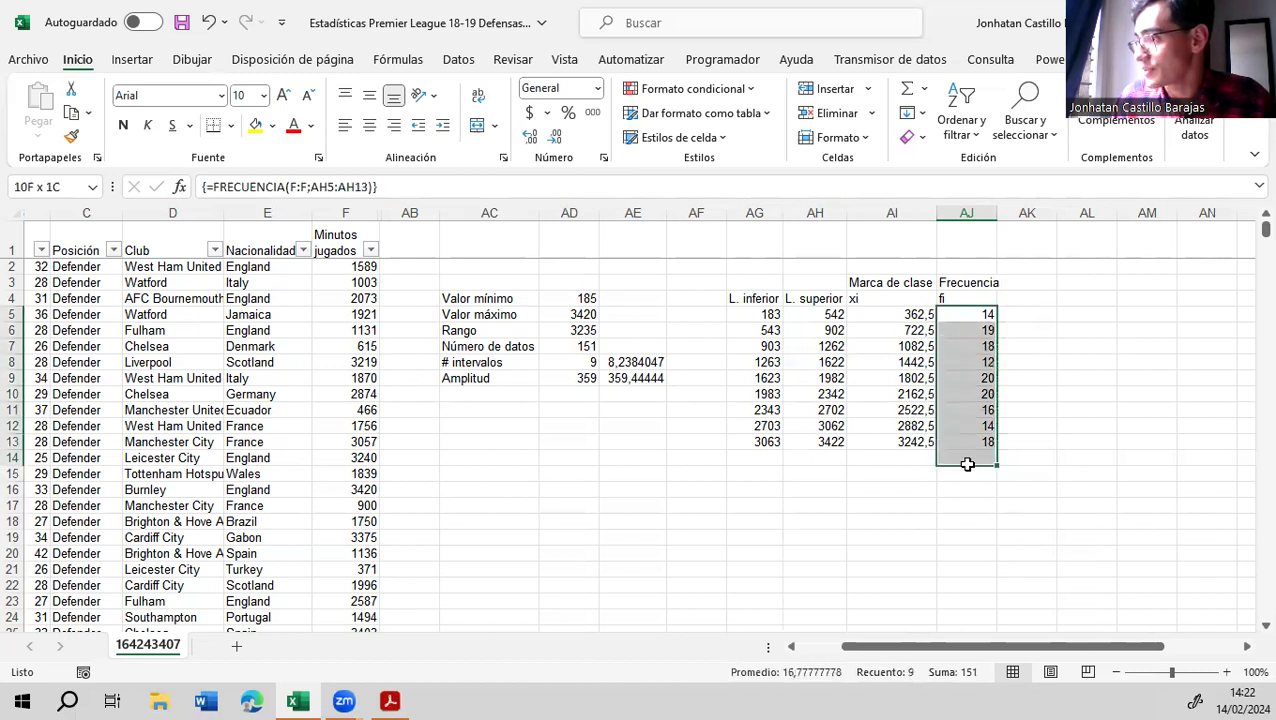
{"action": "left_click", "coordinate": [924, 92]}
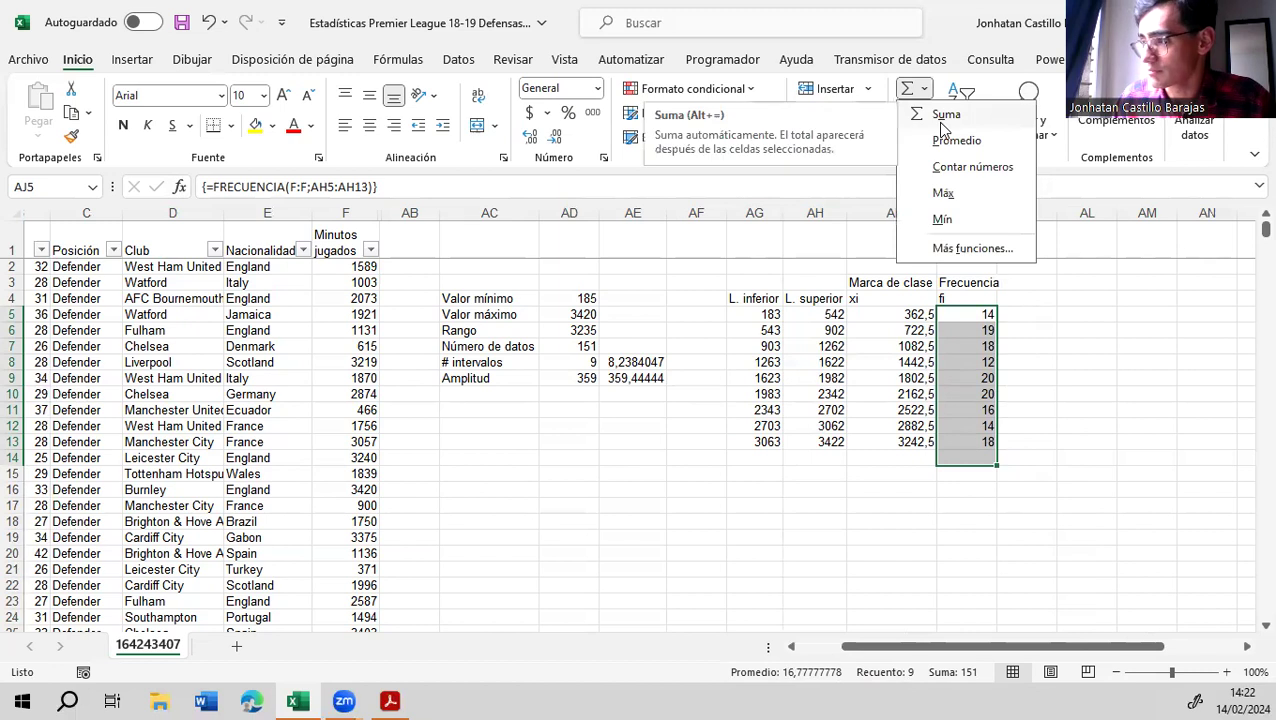
{"action": "left_click", "coordinate": [940, 116]}
{"action": "left_click", "coordinate": [960, 456]}
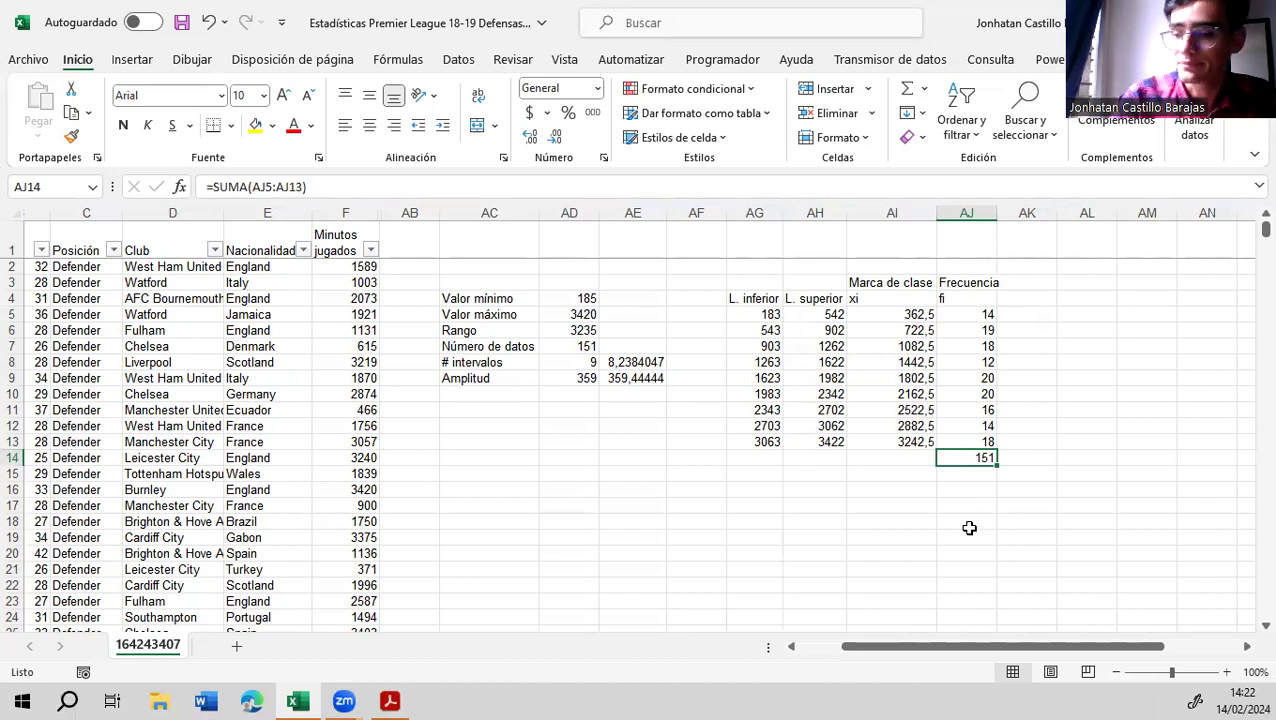
{"action": "key", "text": "Delete"}
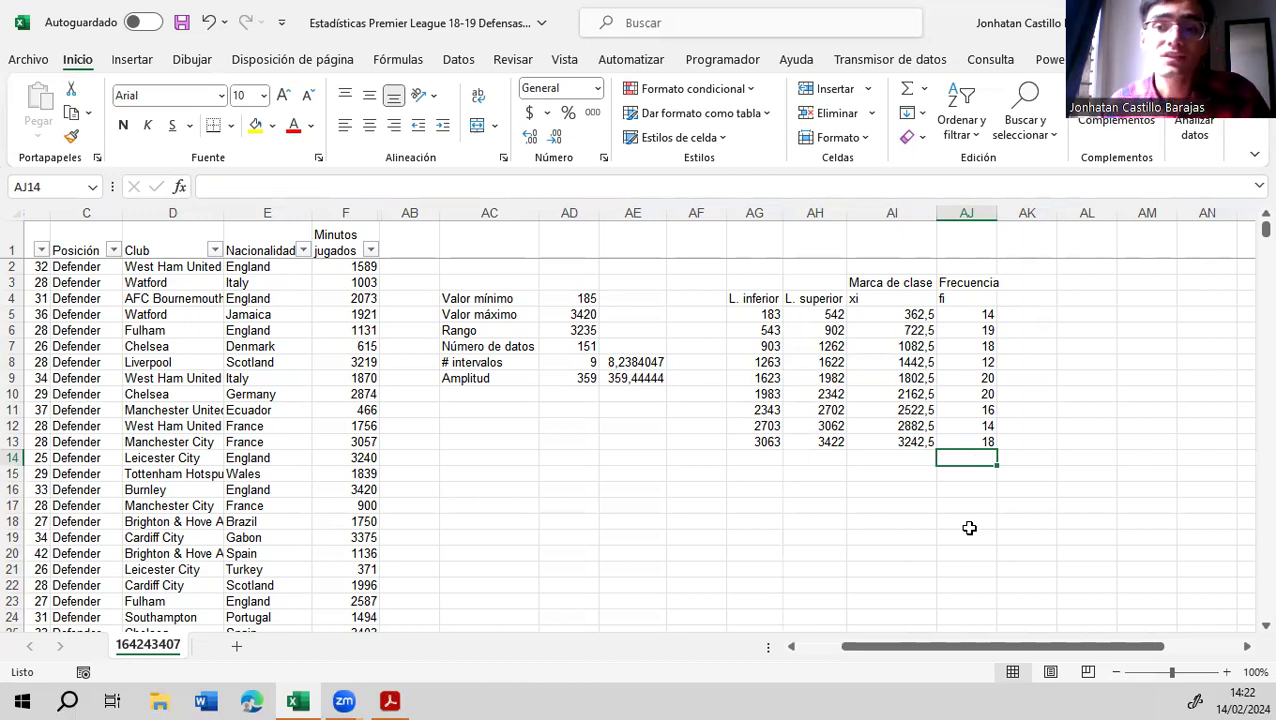
Check the frequency array formula in AJ5 and add the column header "F. relativa" in AK3
{"action": "left_click", "coordinate": [988, 316]}
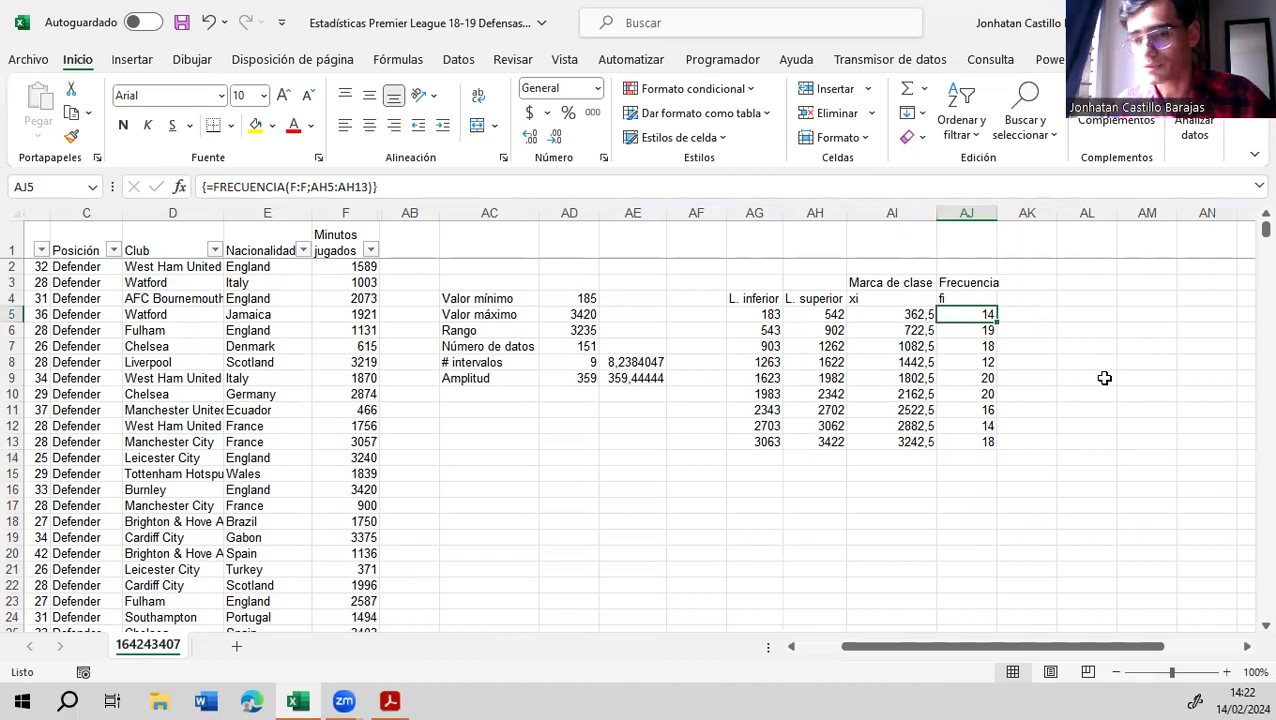
{"action": "left_click", "coordinate": [1029, 286]}
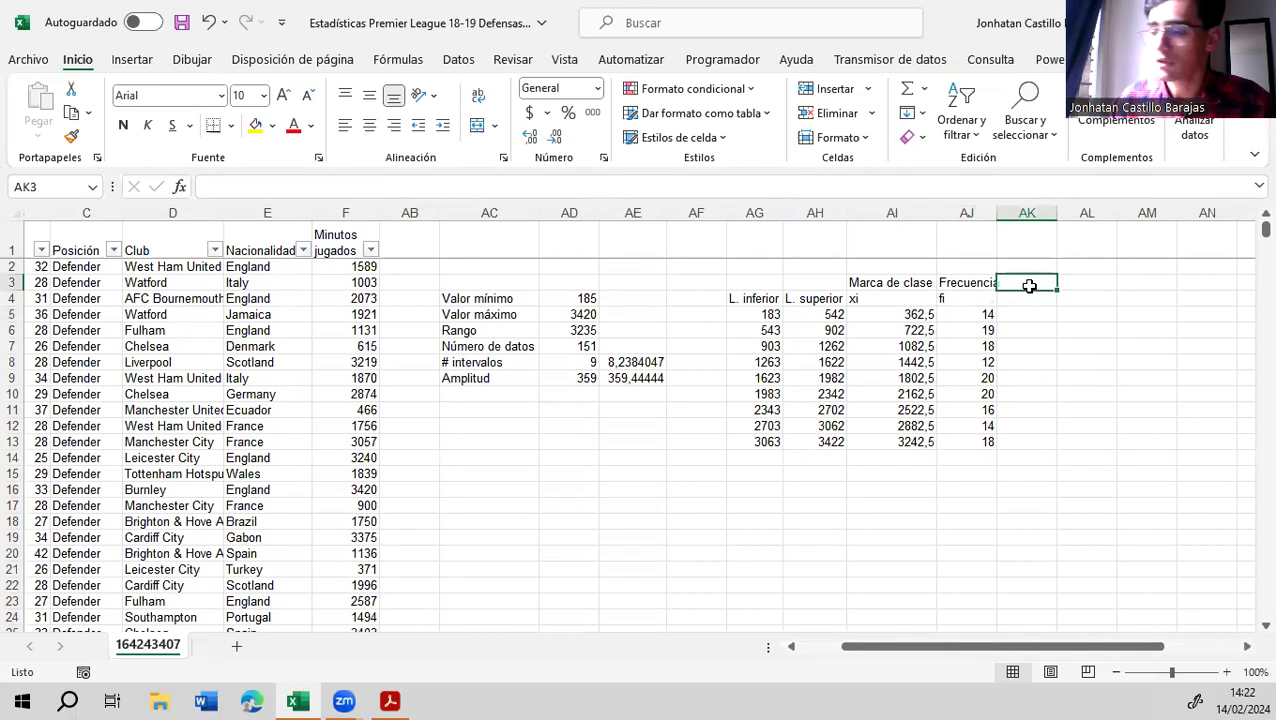
{"action": "type", "text": "F. rela"}
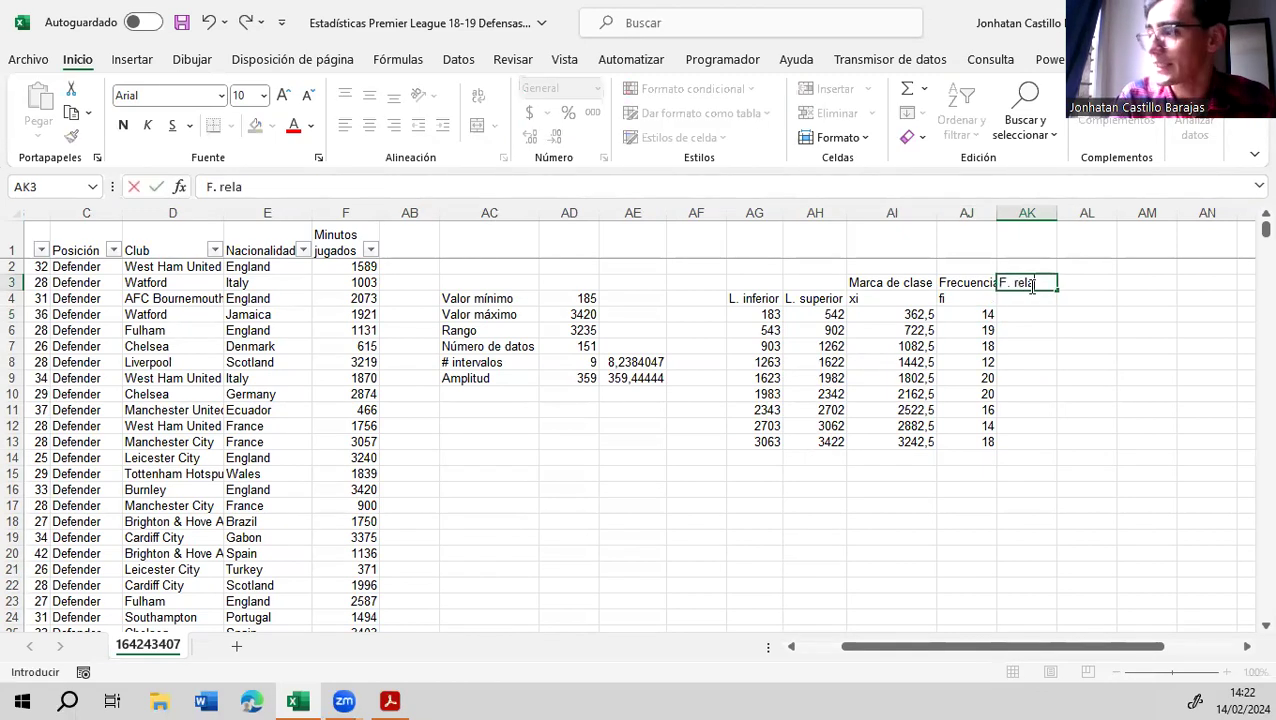
{"action": "type", "text": "tiva"}
{"action": "key", "text": "Return"}
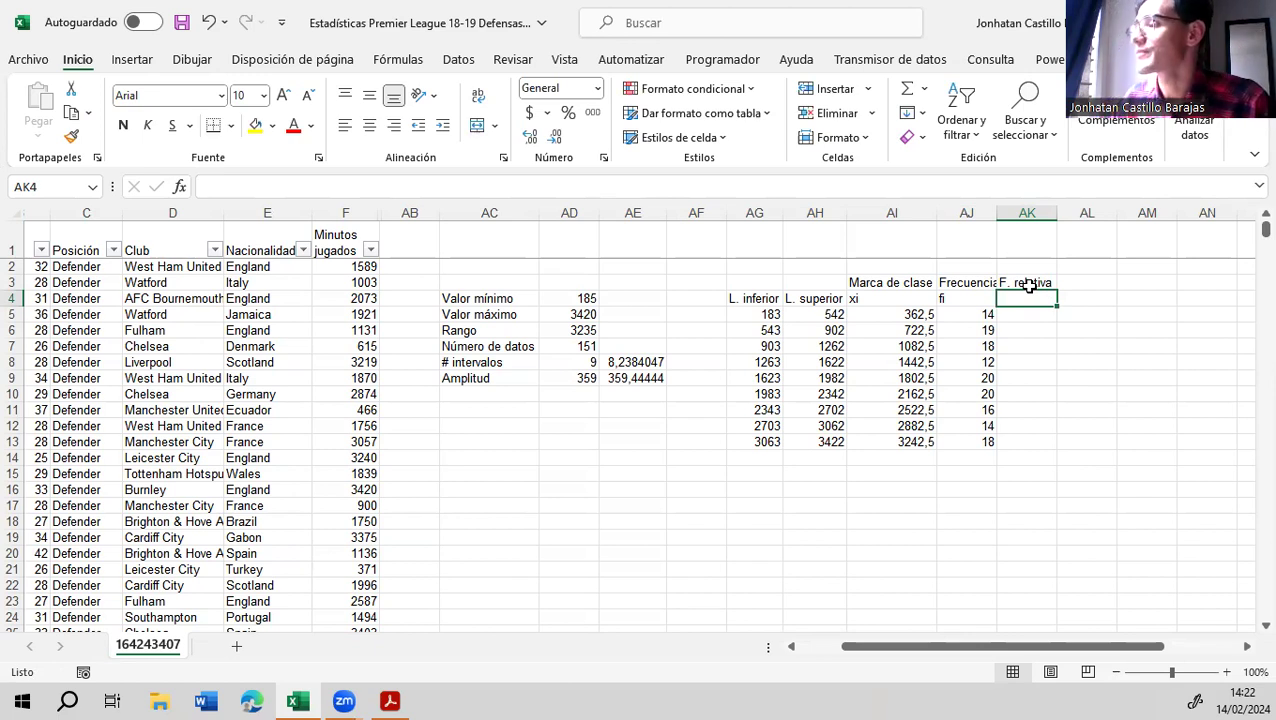
Calculate the first relative frequency in AK5 with the formula =AJ5/$AD$7
{"action": "left_click", "coordinate": [1028, 314]}
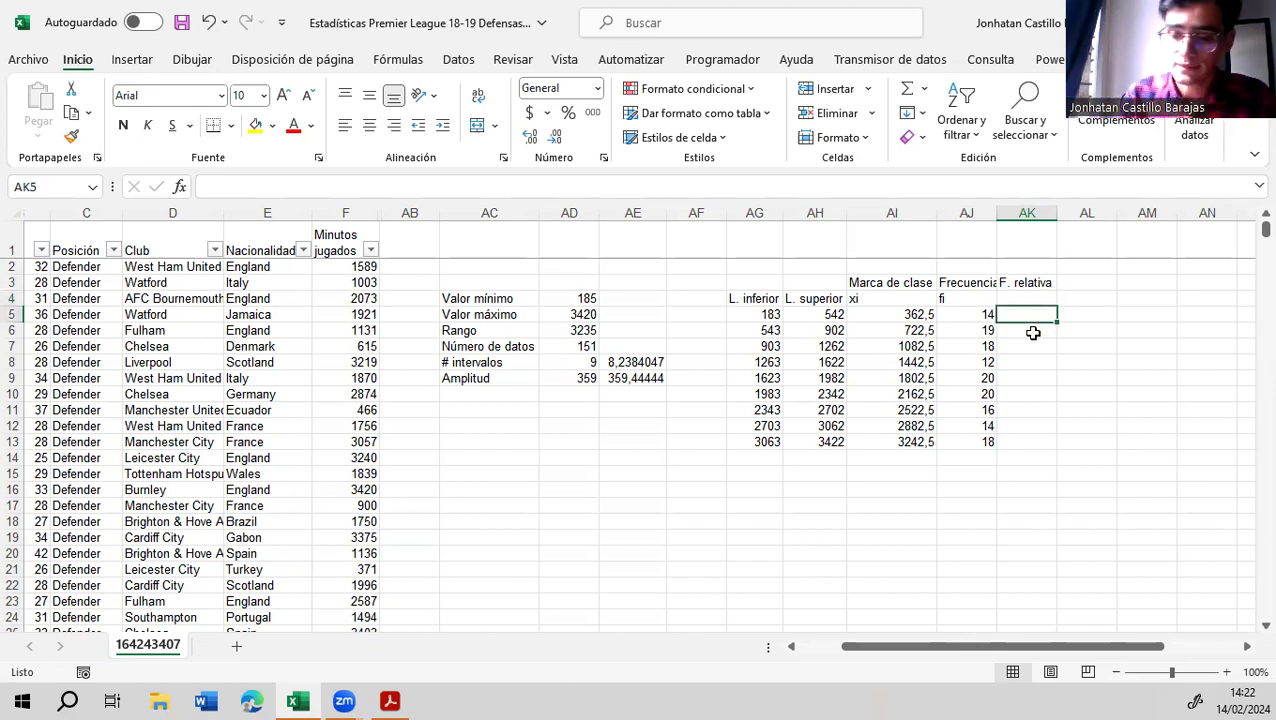
{"action": "type", "text": "="}
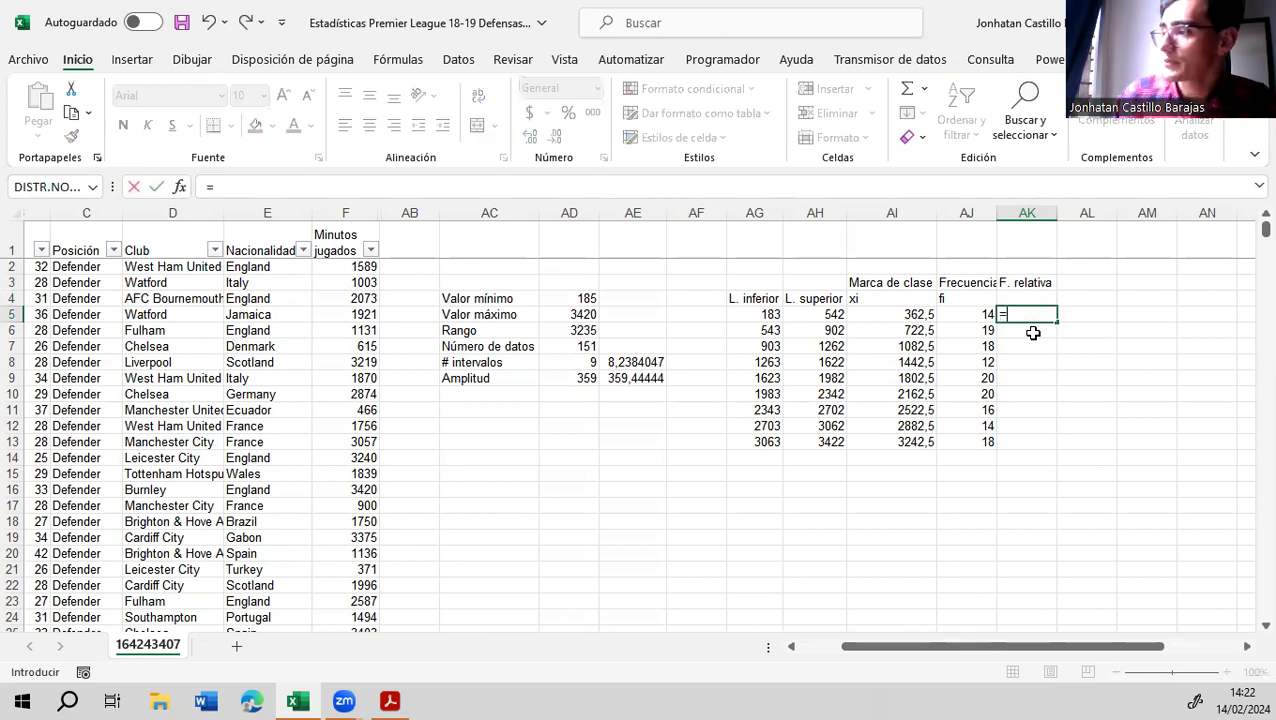
{"action": "left_click", "coordinate": [963, 315]}
{"action": "type", "text": "/"}
{"action": "left_click", "coordinate": [585, 347]}
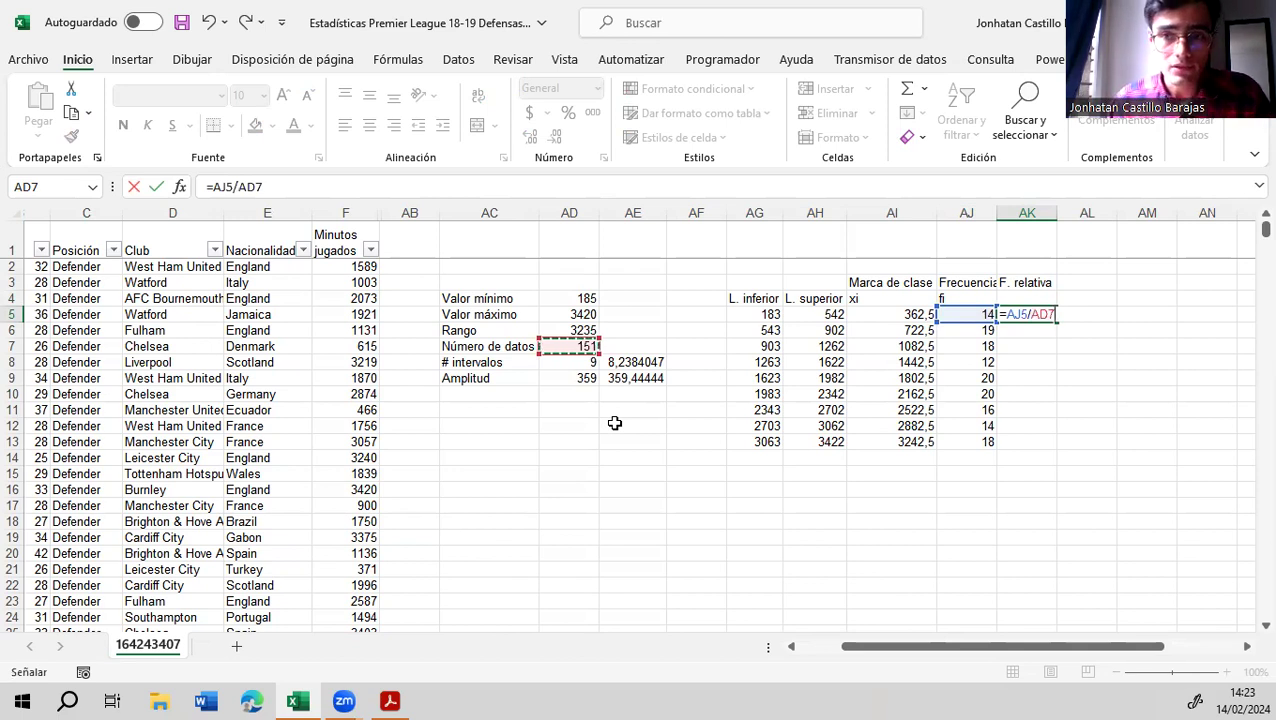
{"action": "left_click", "coordinate": [240, 188]}
{"action": "type", "text": "$AD"}
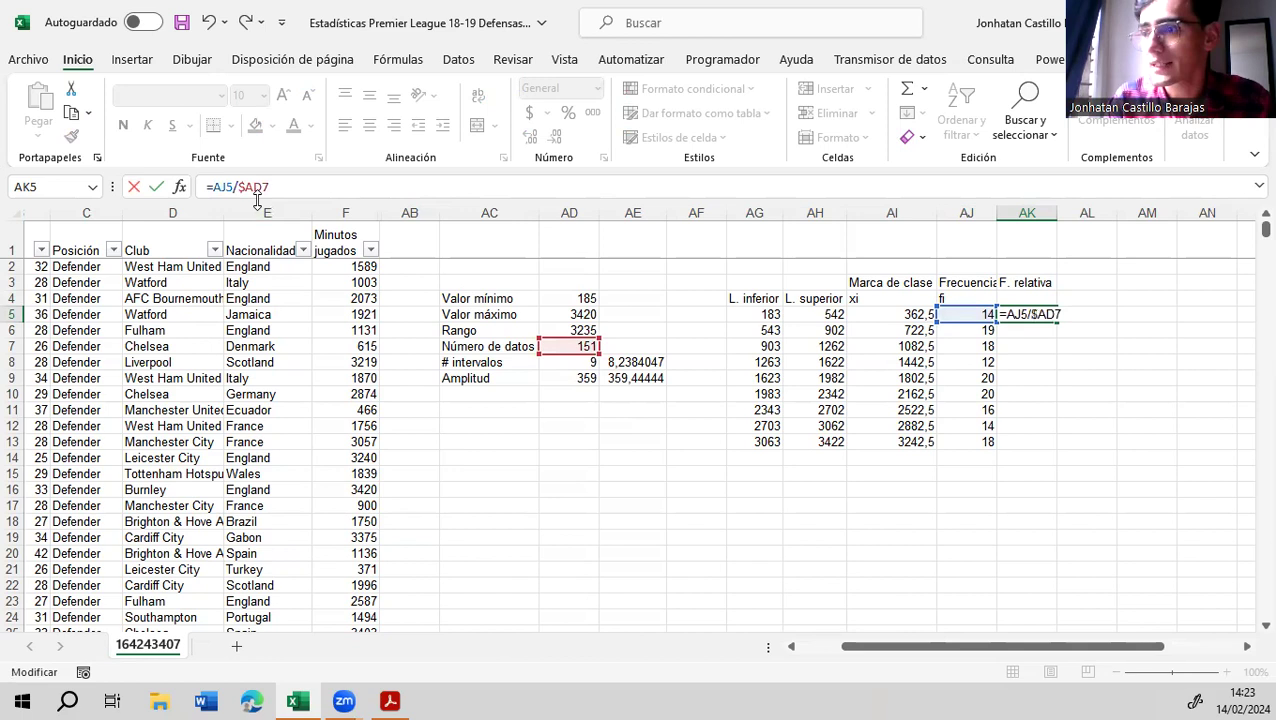
{"action": "type", "text": "$"}
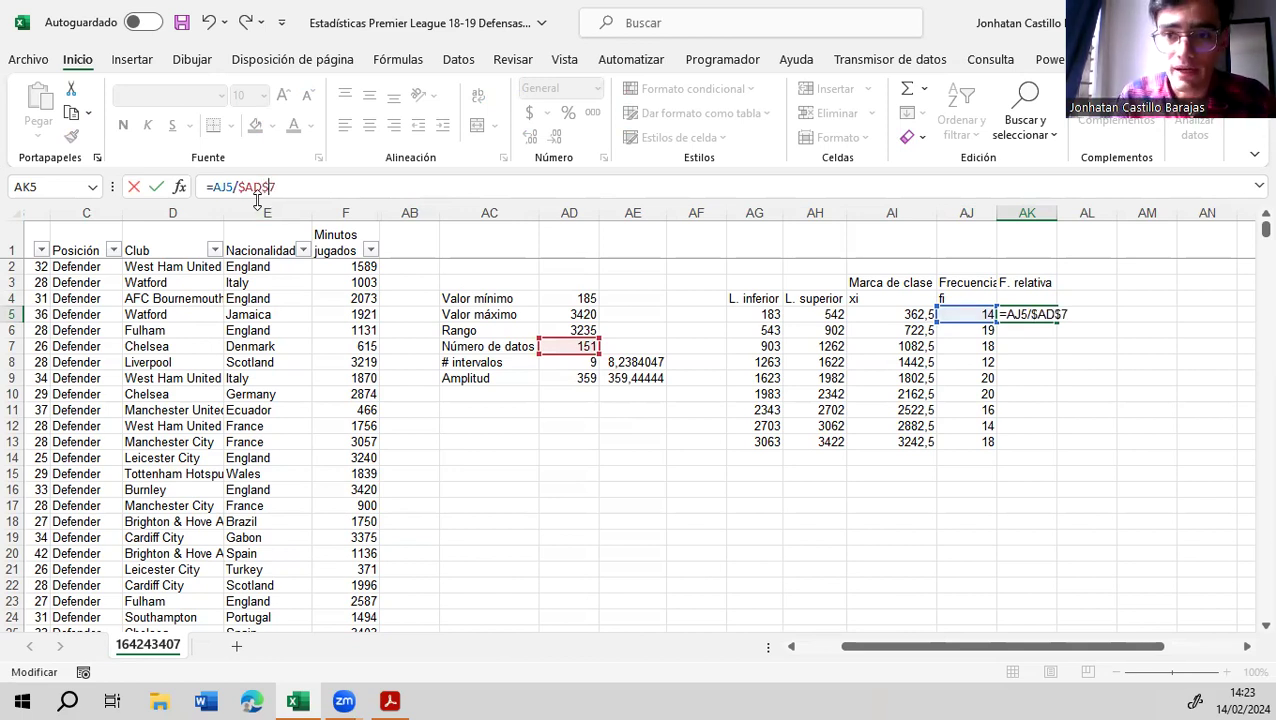
{"action": "key", "text": "Return"}
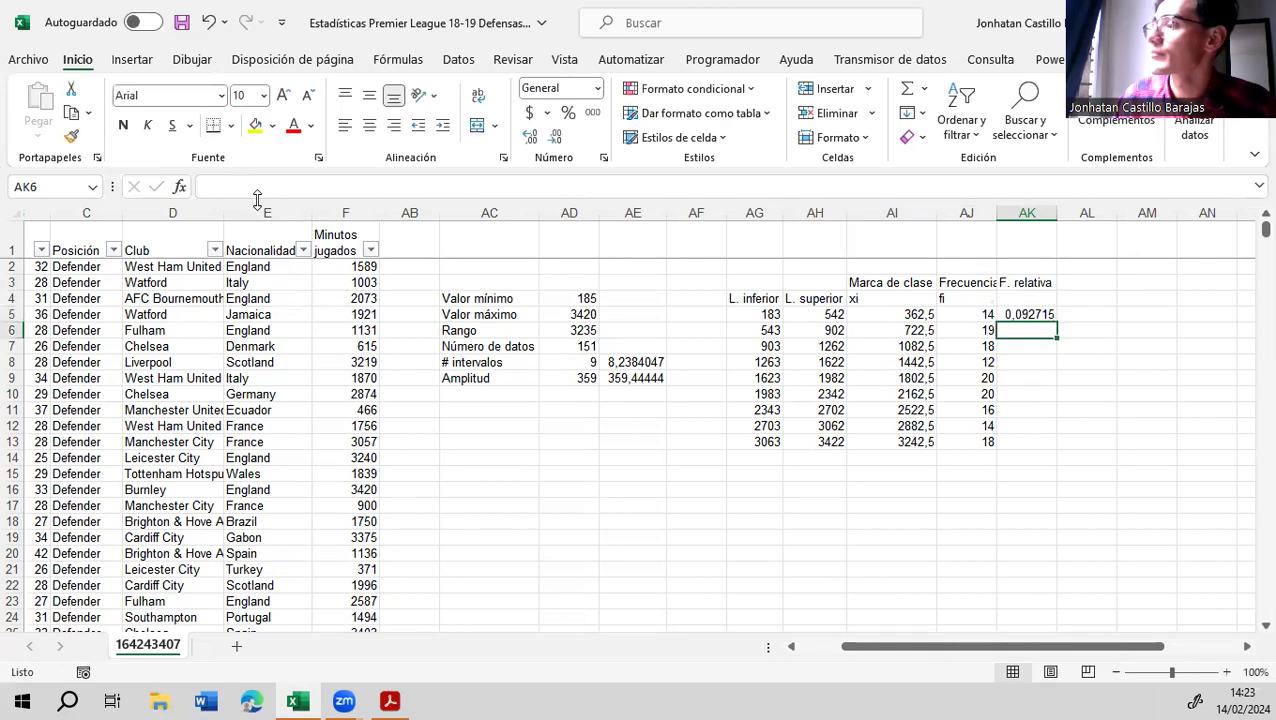
Fill the relative frequency formula from AK5 down to AK13 and show the values with four decimals
{"action": "left_click", "coordinate": [1045, 314]}
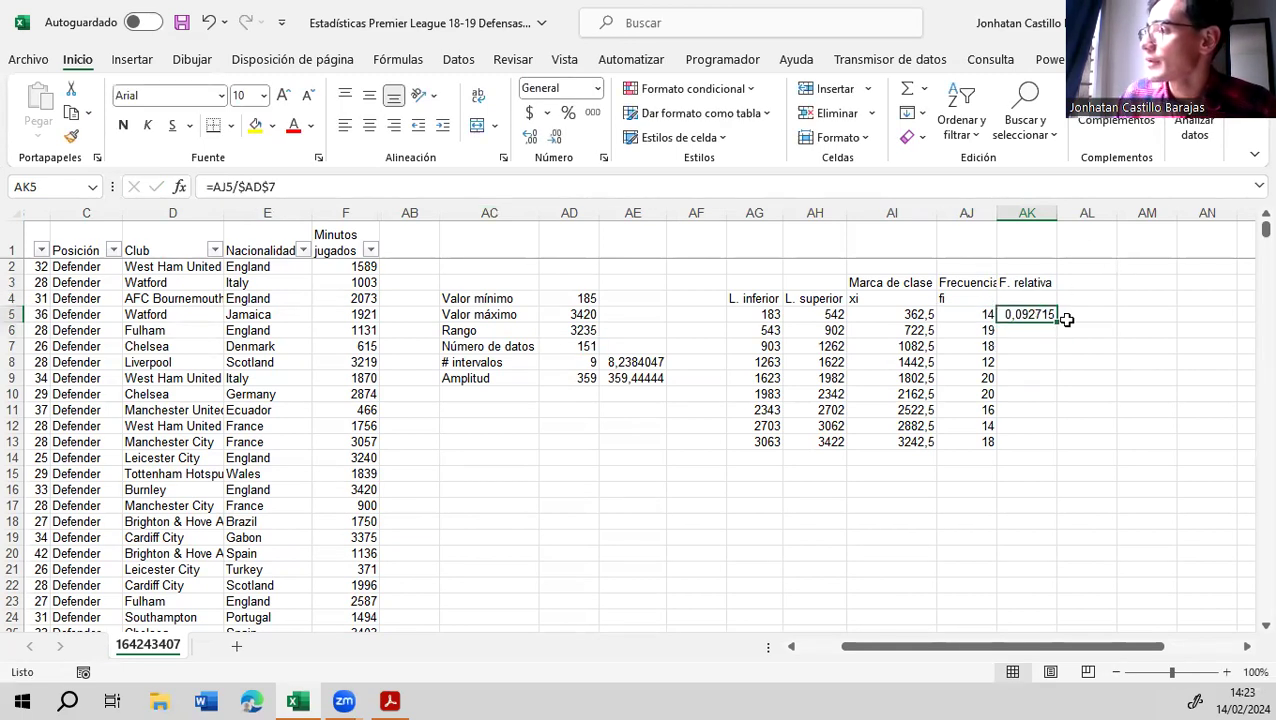
{"action": "left_click_drag", "start_coordinate": [1056, 321], "coordinate": [1053, 442]}
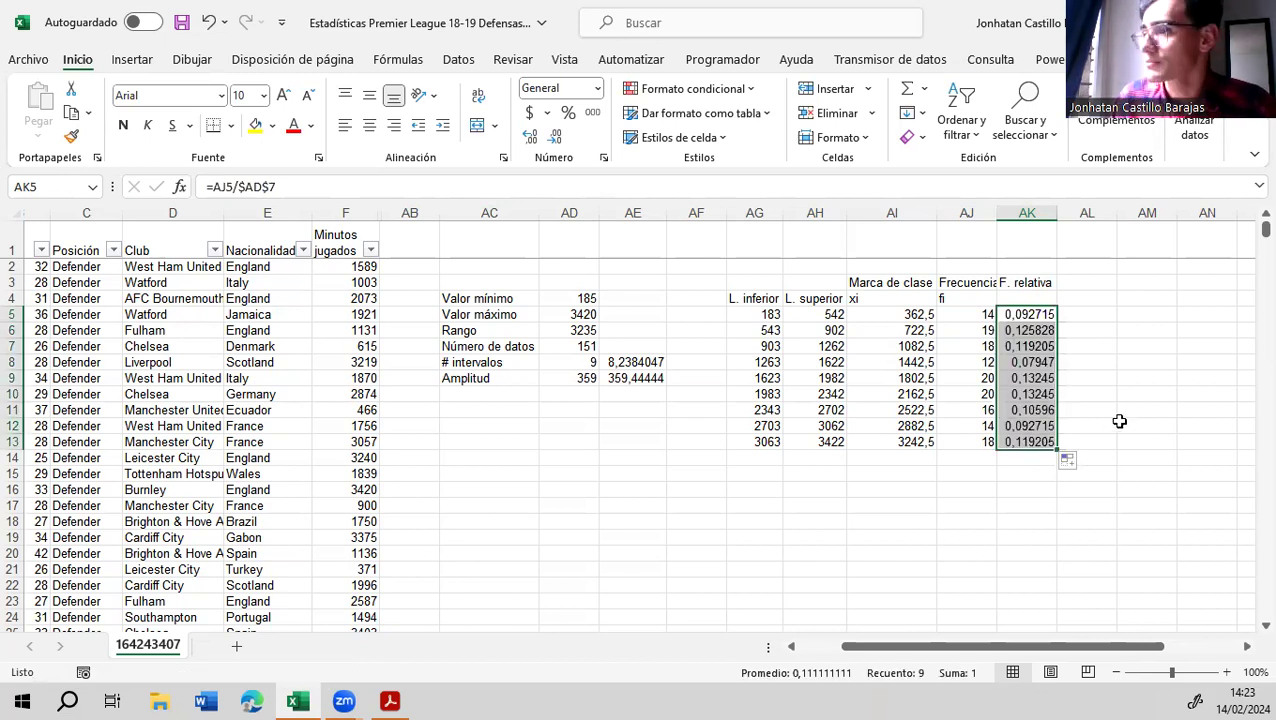
{"action": "left_click", "coordinate": [553, 137]}
{"action": "left_click", "coordinate": [553, 137]}
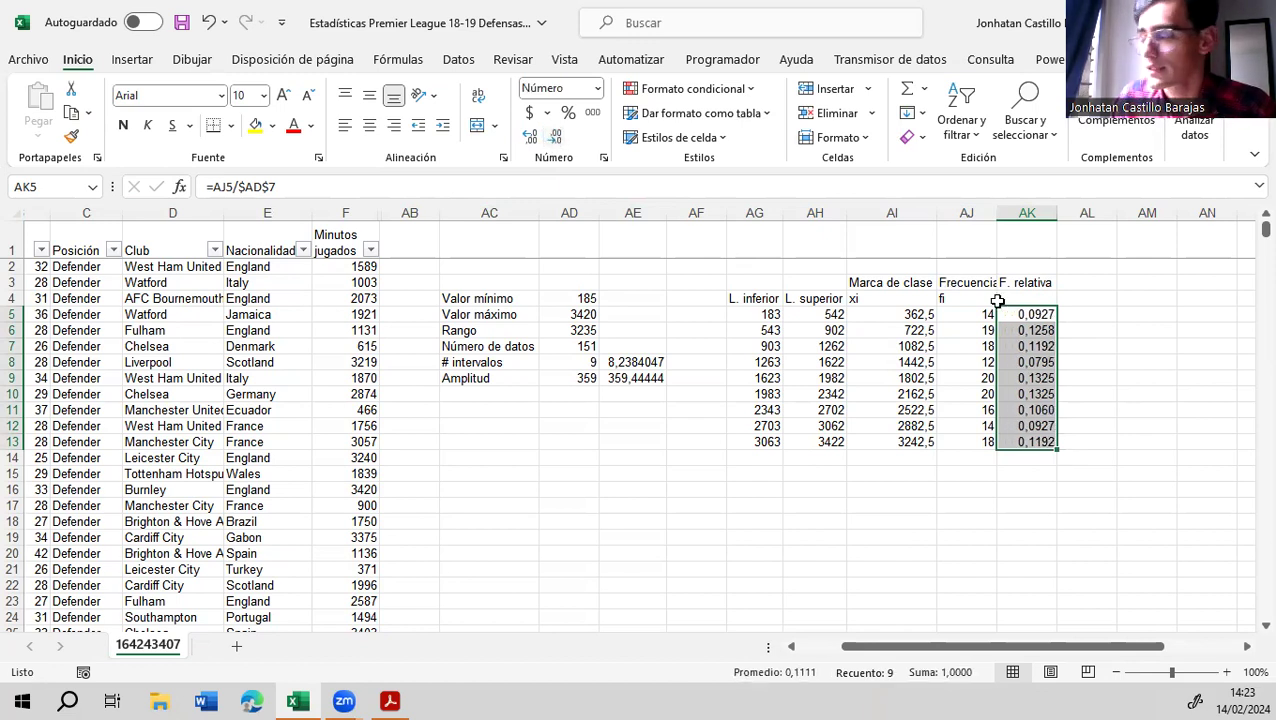
{"action": "left_click", "coordinate": [1038, 318]}
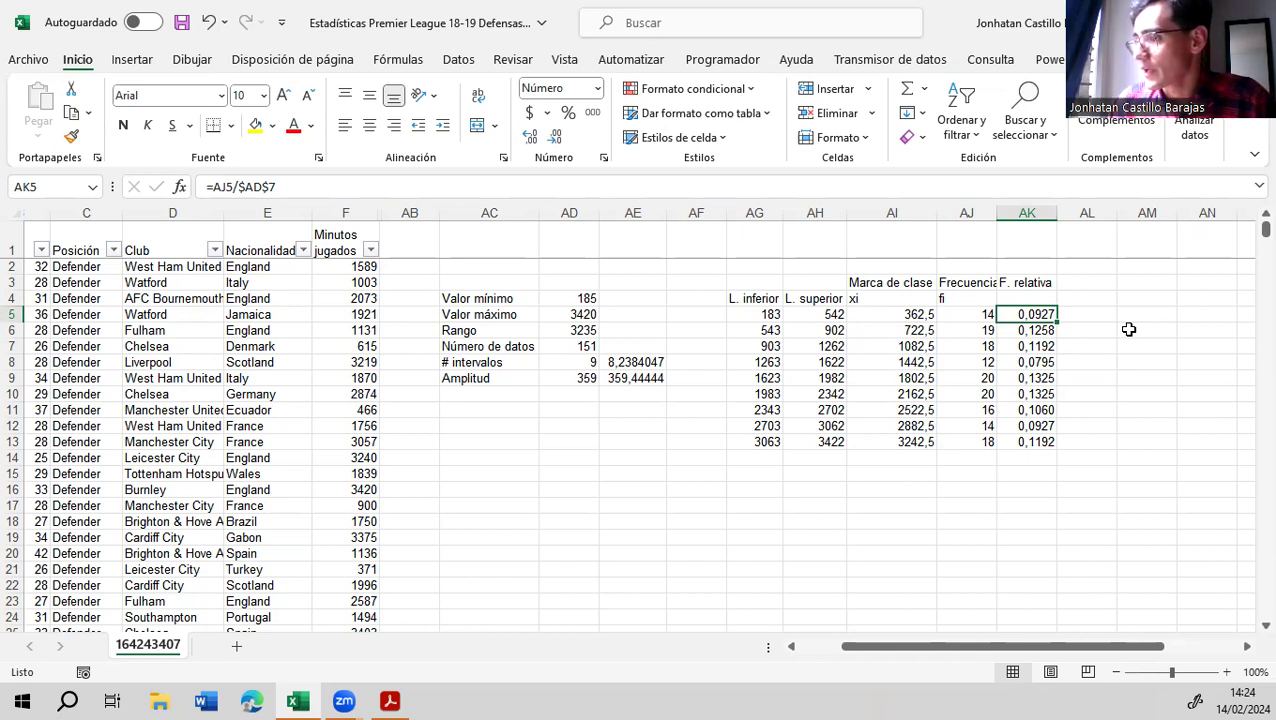
Make the summary labels in AC4:AC9 bold and autofit the width of column AC
{"action": "left_click_drag", "start_coordinate": [476, 298], "coordinate": [482, 362]}
{"action": "key", "text": "ctrl+n"}
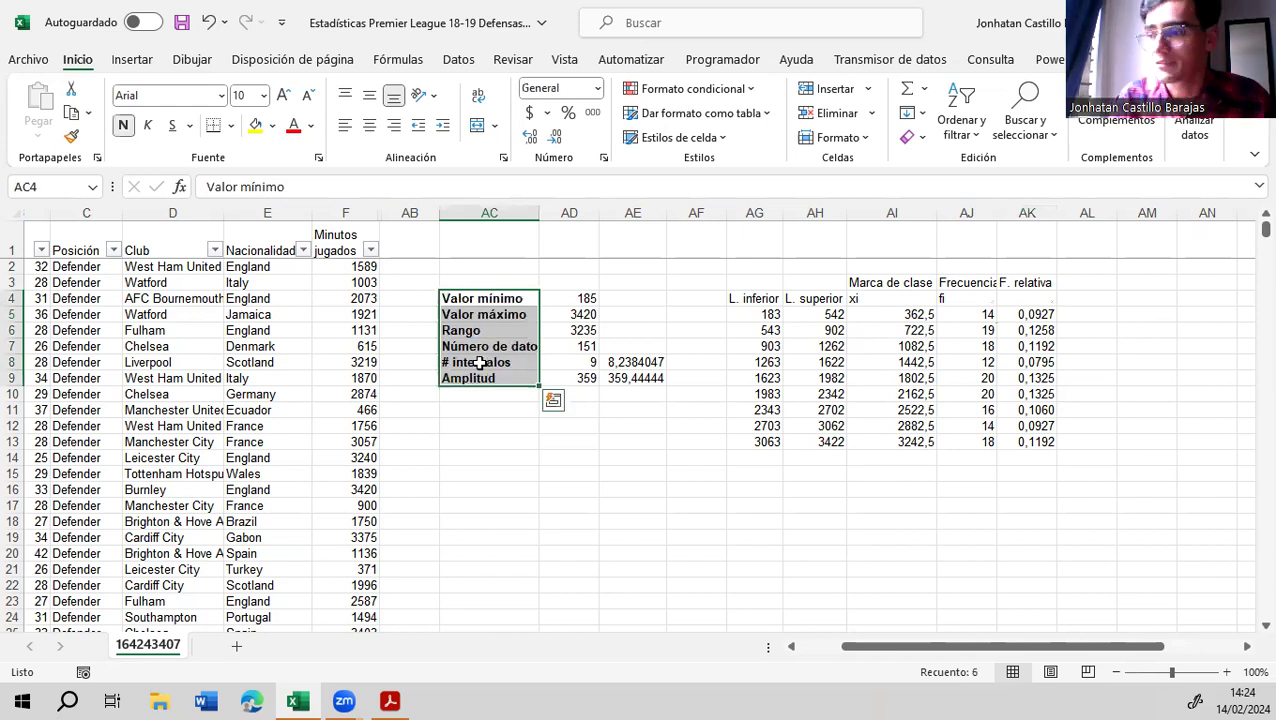
{"action": "double_click", "coordinate": [539, 213]}
{"action": "left_click", "coordinate": [570, 445]}
Apply all borders to the summary block AC4:AD9 and to the unrounded values in AE8:AE9
{"action": "left_click_drag", "start_coordinate": [494, 298], "coordinate": [568, 381]}
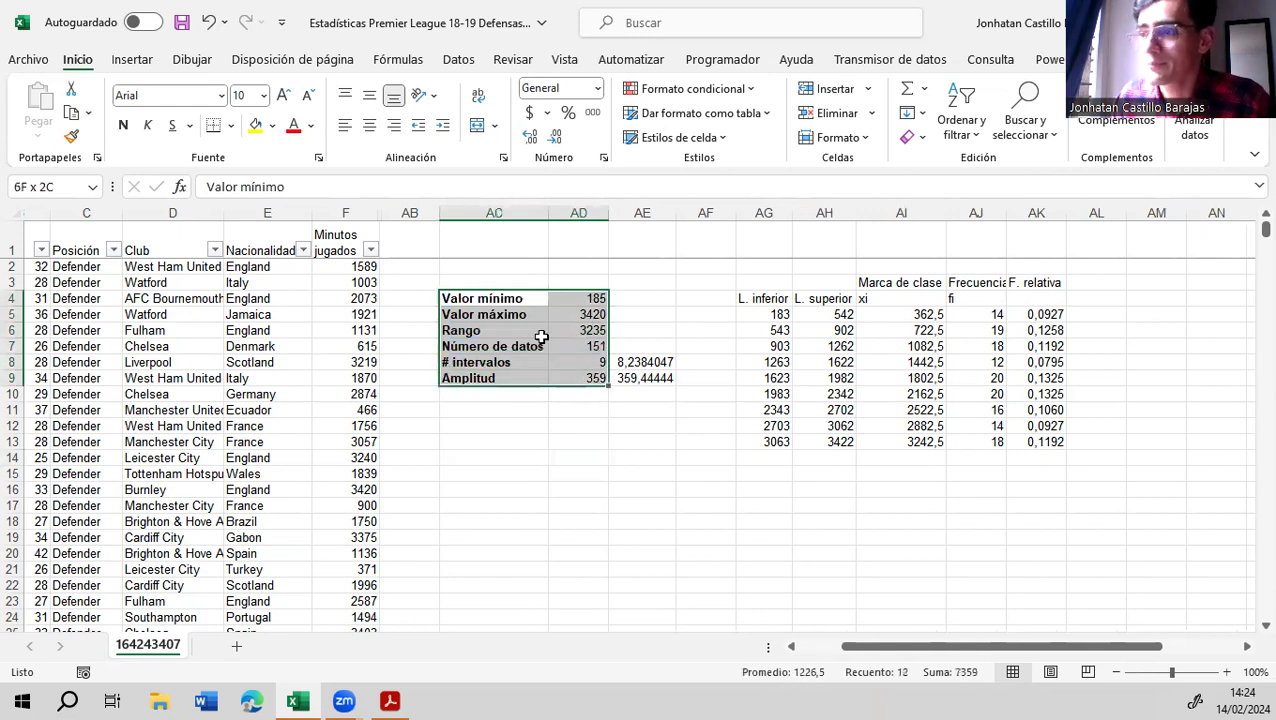
{"action": "left_click", "coordinate": [230, 125]}
{"action": "left_click", "coordinate": [252, 316]}
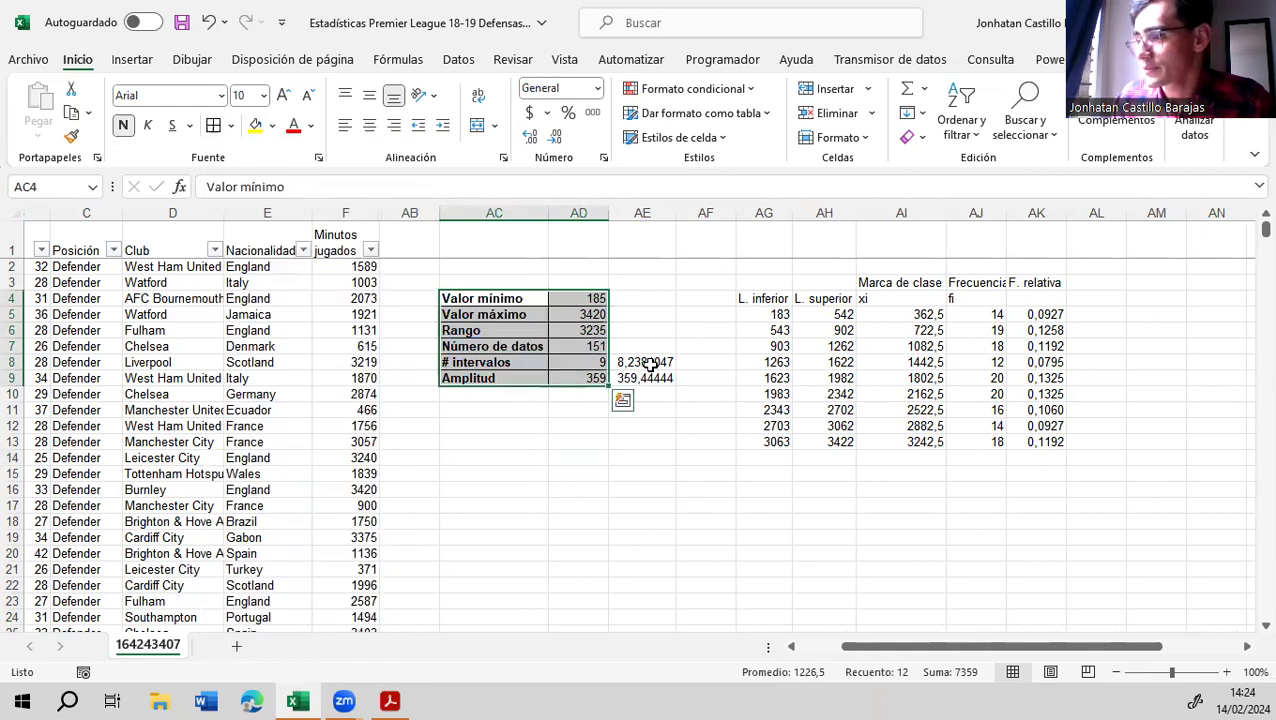
{"action": "left_click_drag", "start_coordinate": [645, 364], "coordinate": [645, 380]}
{"action": "left_click", "coordinate": [213, 125]}
Merge and center the "L. inferior", "L. superior" and "F. relativa" header cells across rows 3 and 4
{"action": "left_click_drag", "start_coordinate": [766, 298], "coordinate": [1059, 444]}
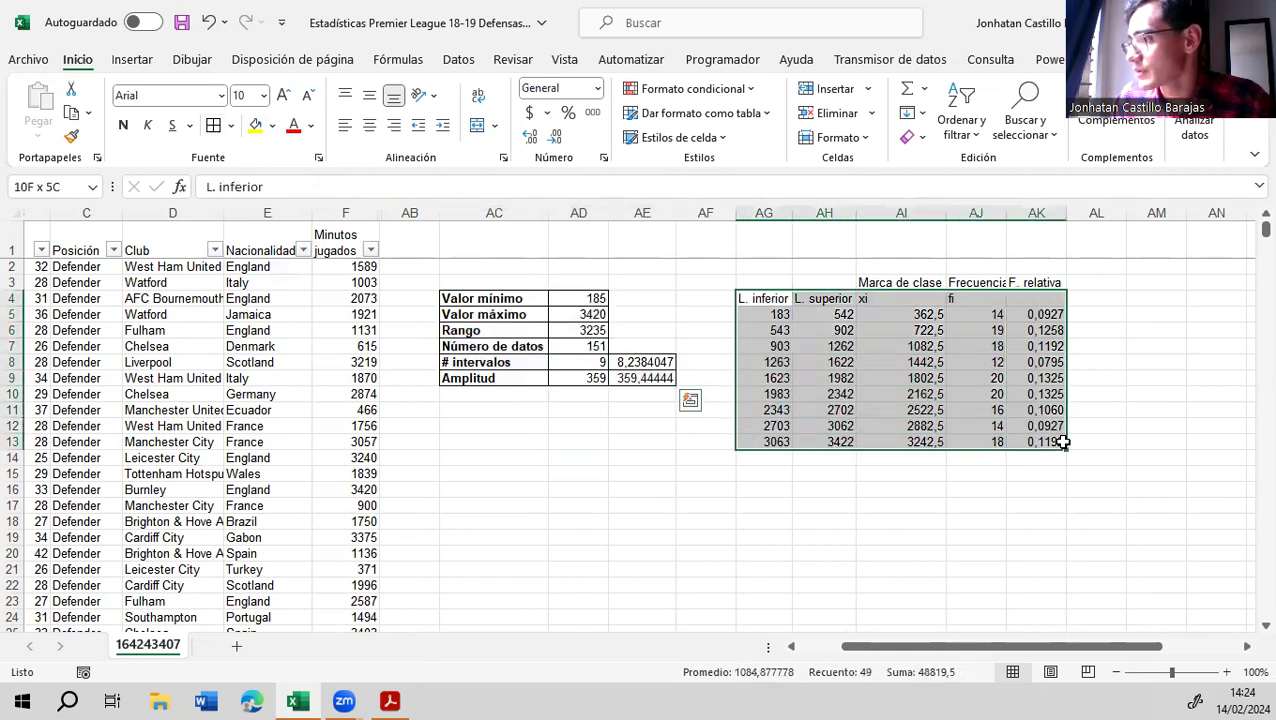
{"action": "left_click", "coordinate": [800, 282]}
{"action": "left_click", "coordinate": [766, 289]}
{"action": "left_click_drag", "start_coordinate": [766, 291], "coordinate": [819, 292]}
{"action": "left_click", "coordinate": [477, 125]}
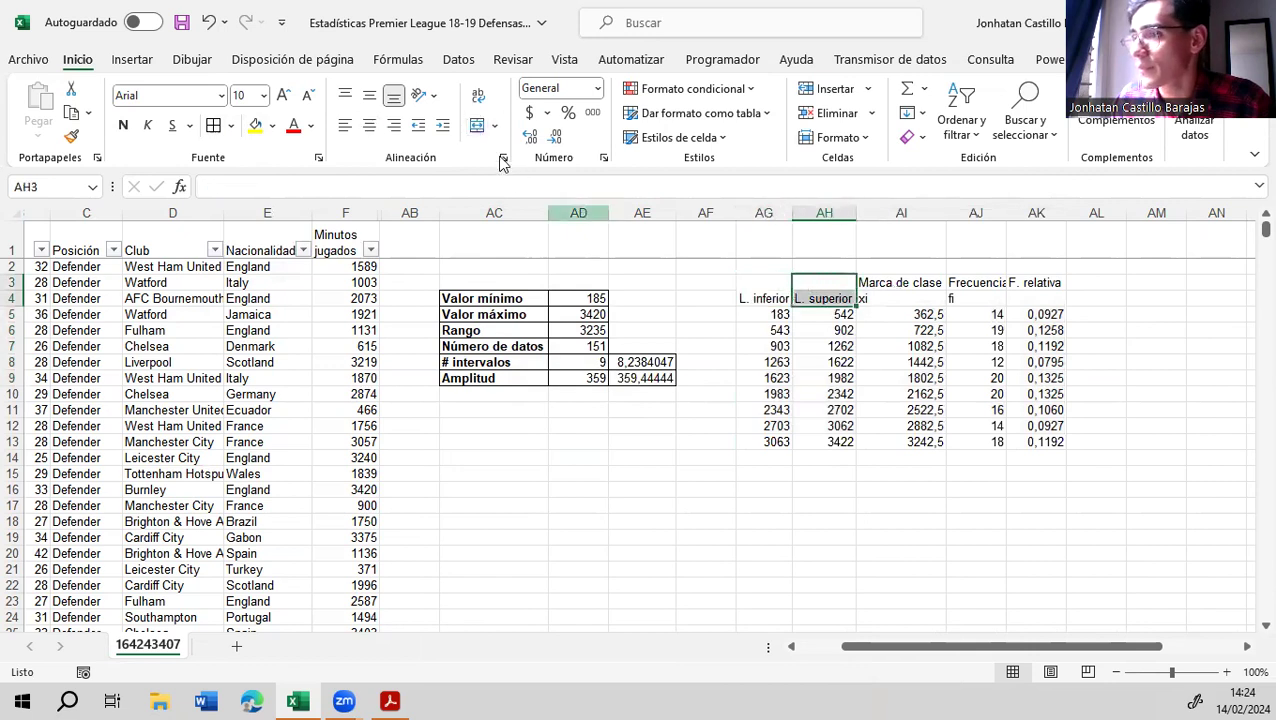
{"action": "left_click", "coordinate": [477, 125]}
{"action": "left_click_drag", "start_coordinate": [1031, 283], "coordinate": [1032, 294]}
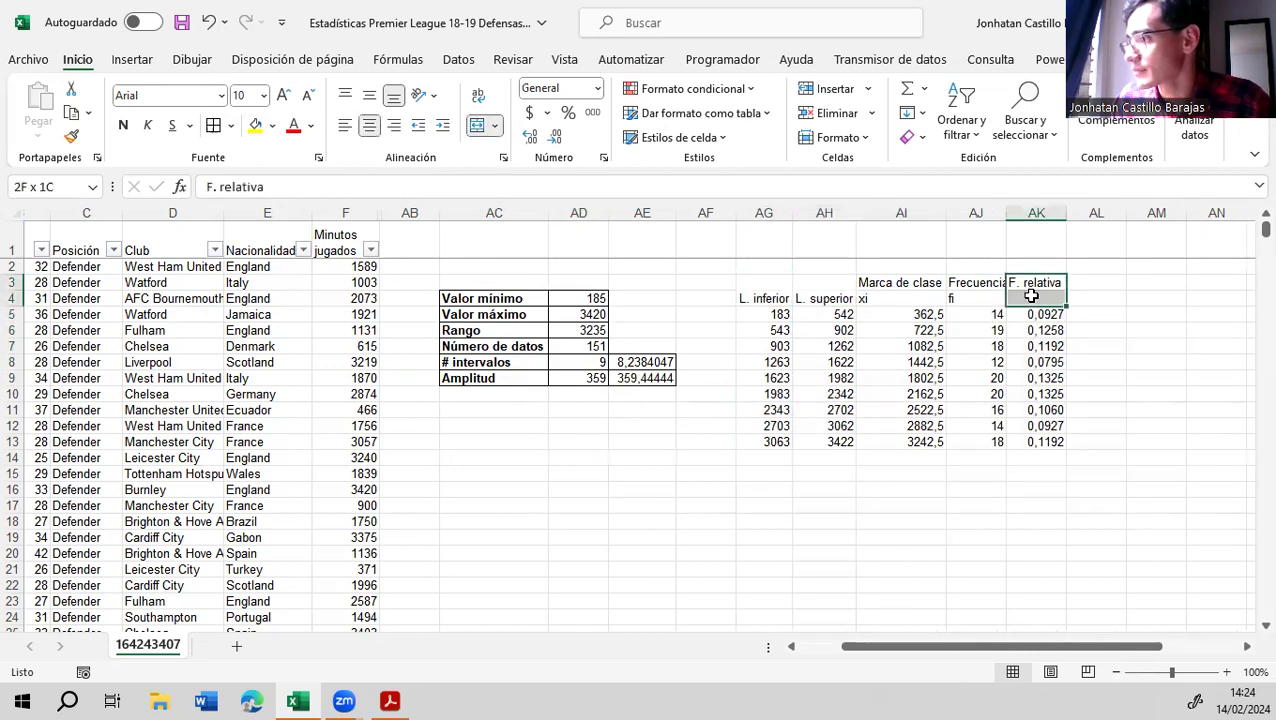
{"action": "left_click", "coordinate": [477, 125]}
Apply all borders to the frequency table AG3:AK13, cancelling the accidental move of the table
{"action": "left_click_drag", "start_coordinate": [775, 282], "coordinate": [1045, 444]}
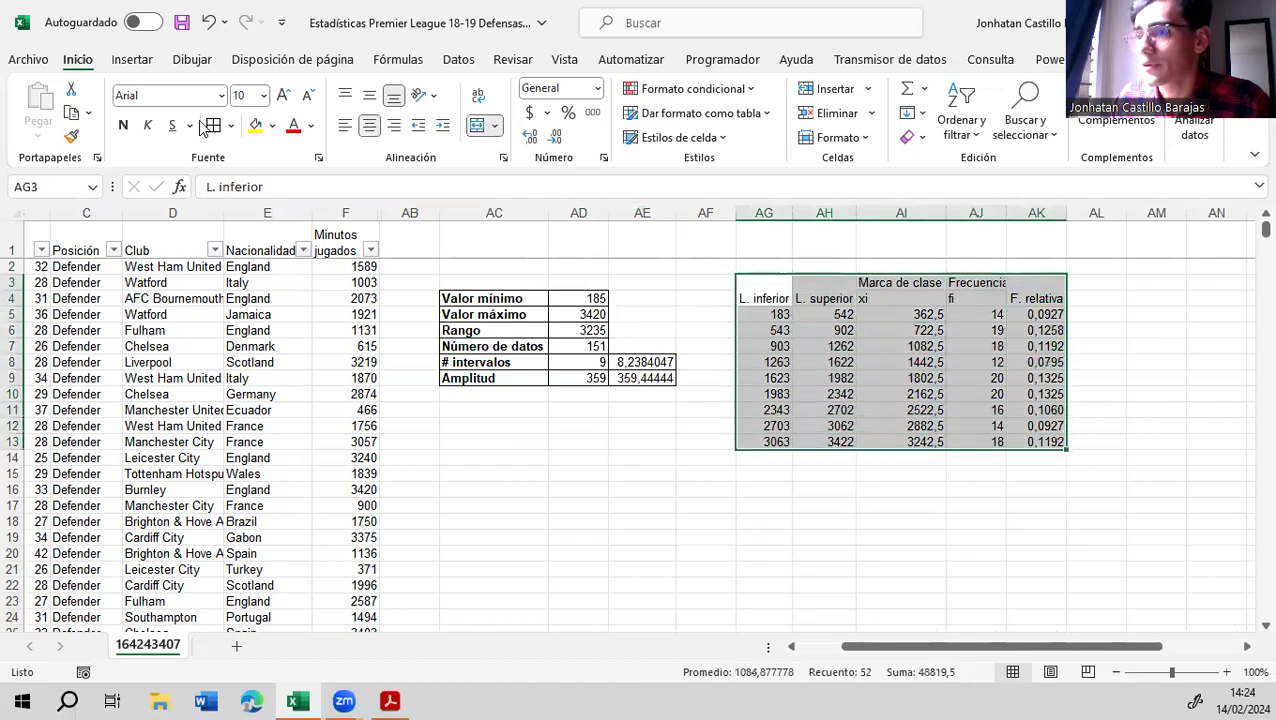
{"action": "left_click", "coordinate": [213, 125]}
{"action": "left_click_drag", "start_coordinate": [766, 278], "coordinate": [905, 290]}
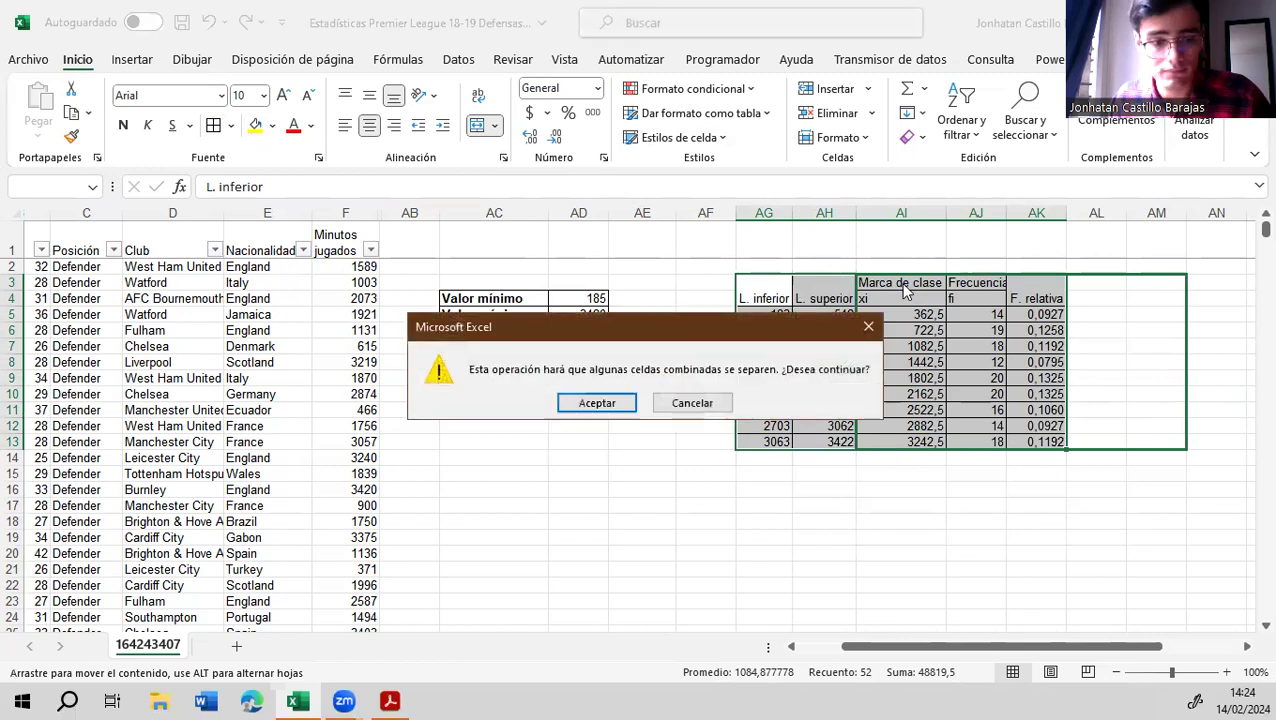
{"action": "left_click", "coordinate": [686, 403]}
Make the frequency table headers in AG3:AK4 bold and centered, and widen columns AG to AK to fit them
{"action": "left_click_drag", "start_coordinate": [763, 282], "coordinate": [1022, 288]}
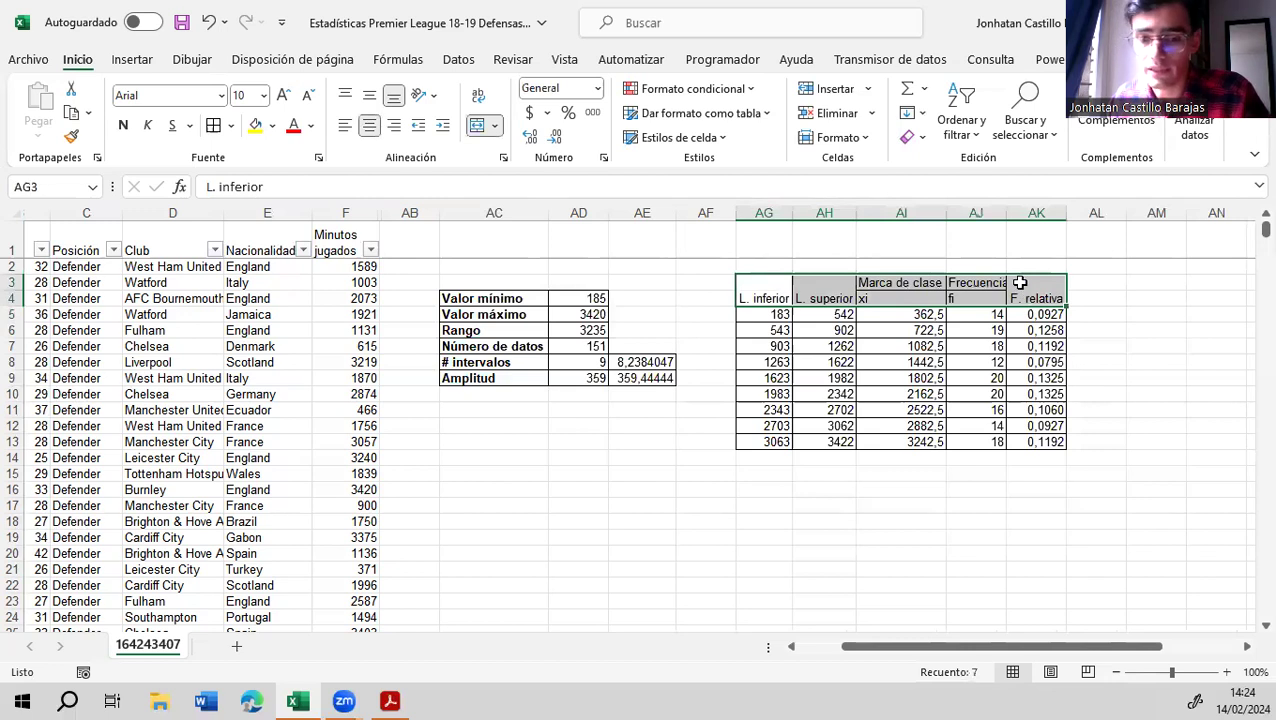
{"action": "key", "text": "ctrl+n"}
{"action": "left_click_drag", "start_coordinate": [794, 212], "coordinate": [871, 212]}
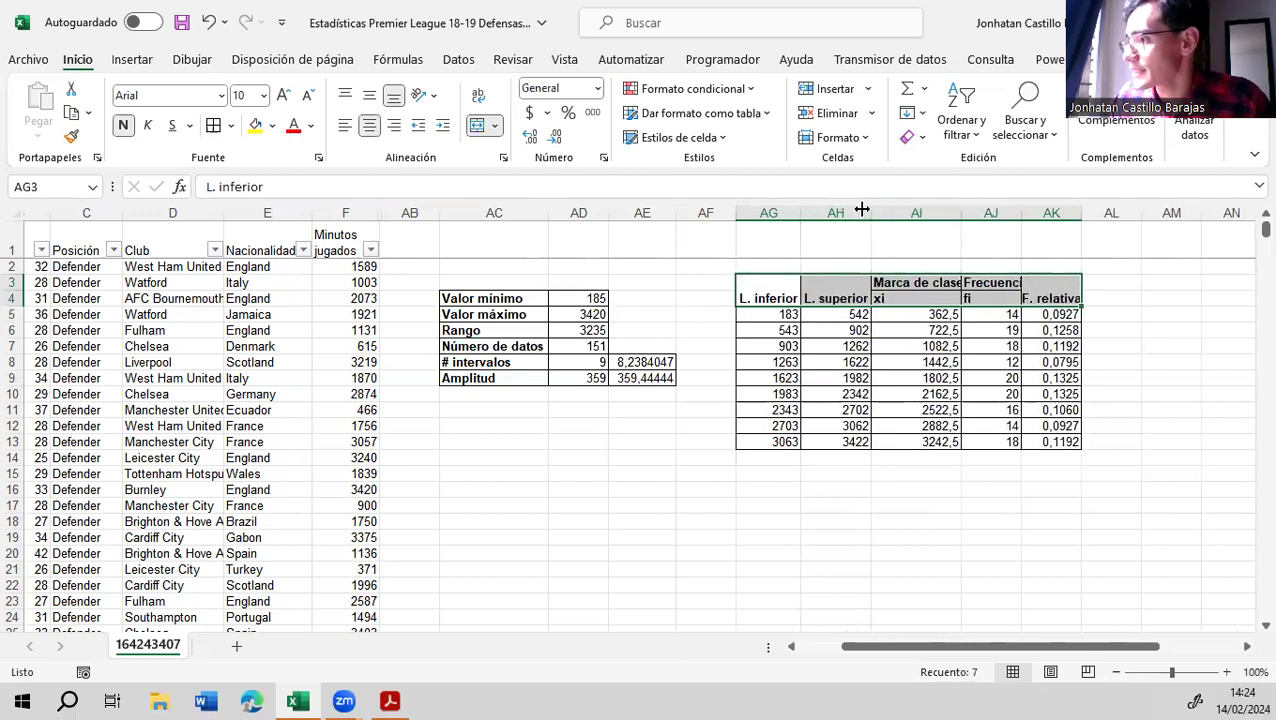
{"action": "double_click", "coordinate": [959, 213]}
{"action": "double_click", "coordinate": [1022, 212]}
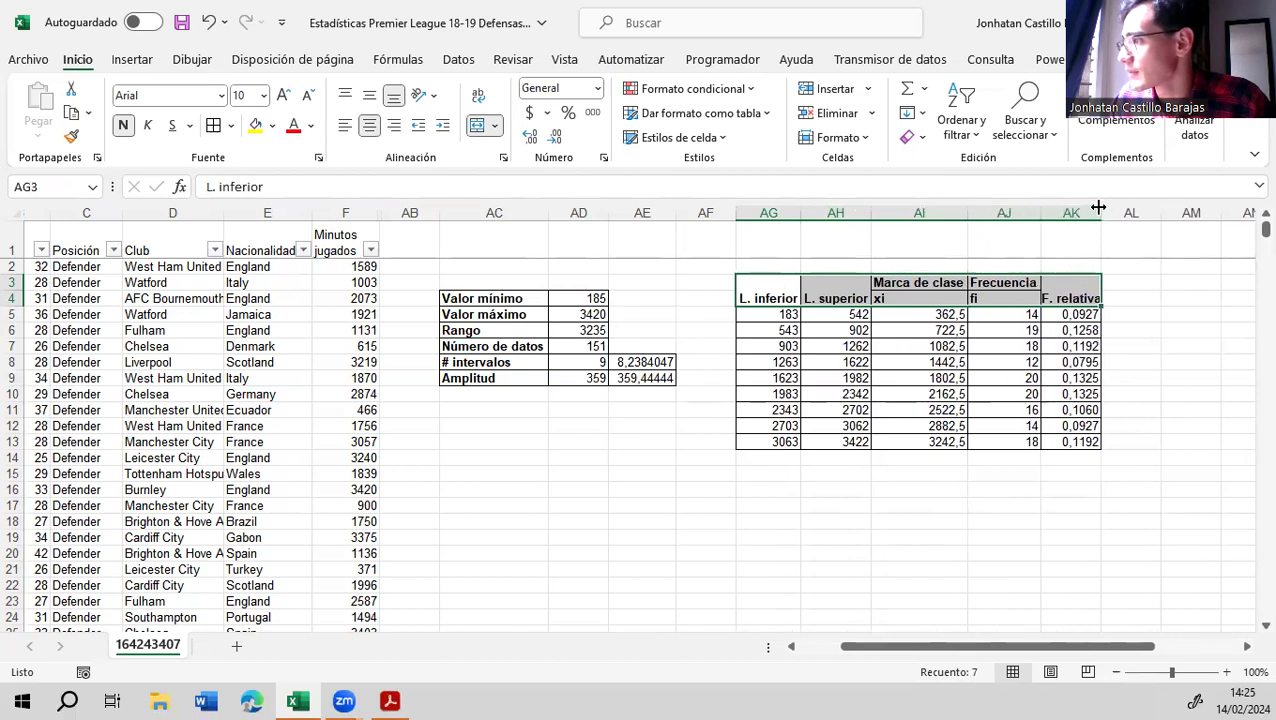
{"action": "double_click", "coordinate": [1101, 212]}
{"action": "left_click", "coordinate": [369, 125]}
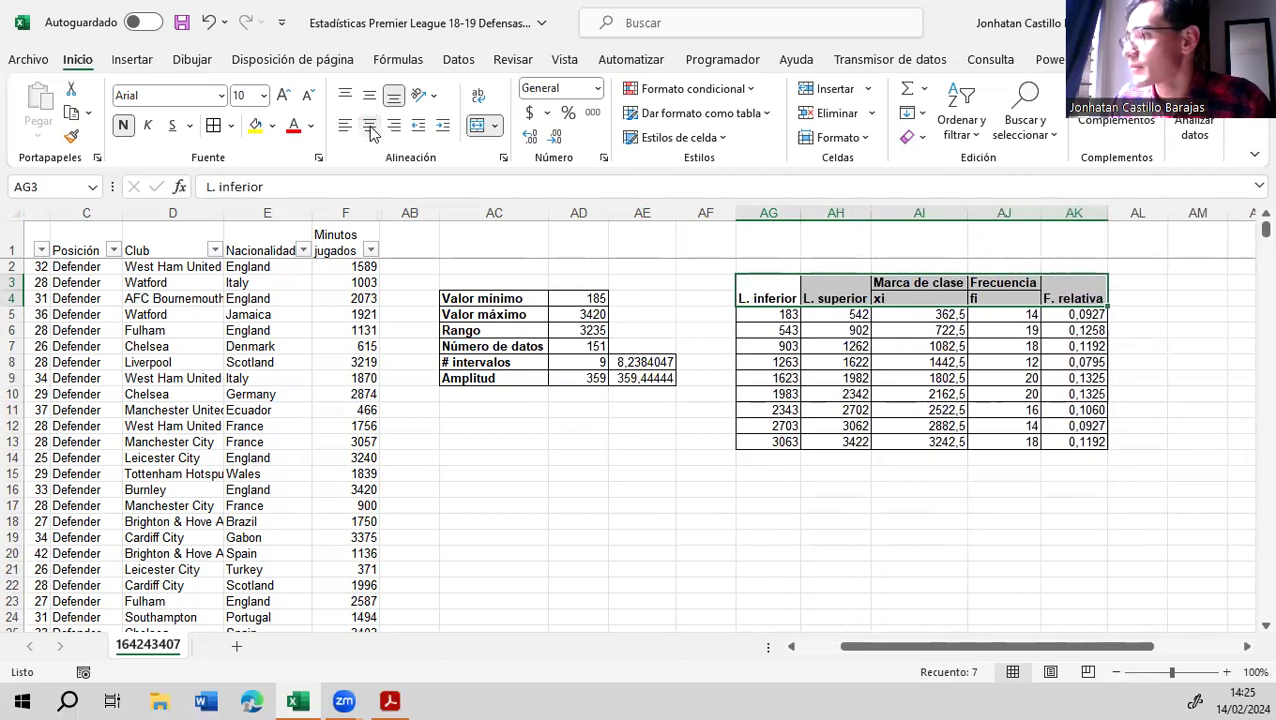
{"action": "left_click", "coordinate": [1059, 488]}
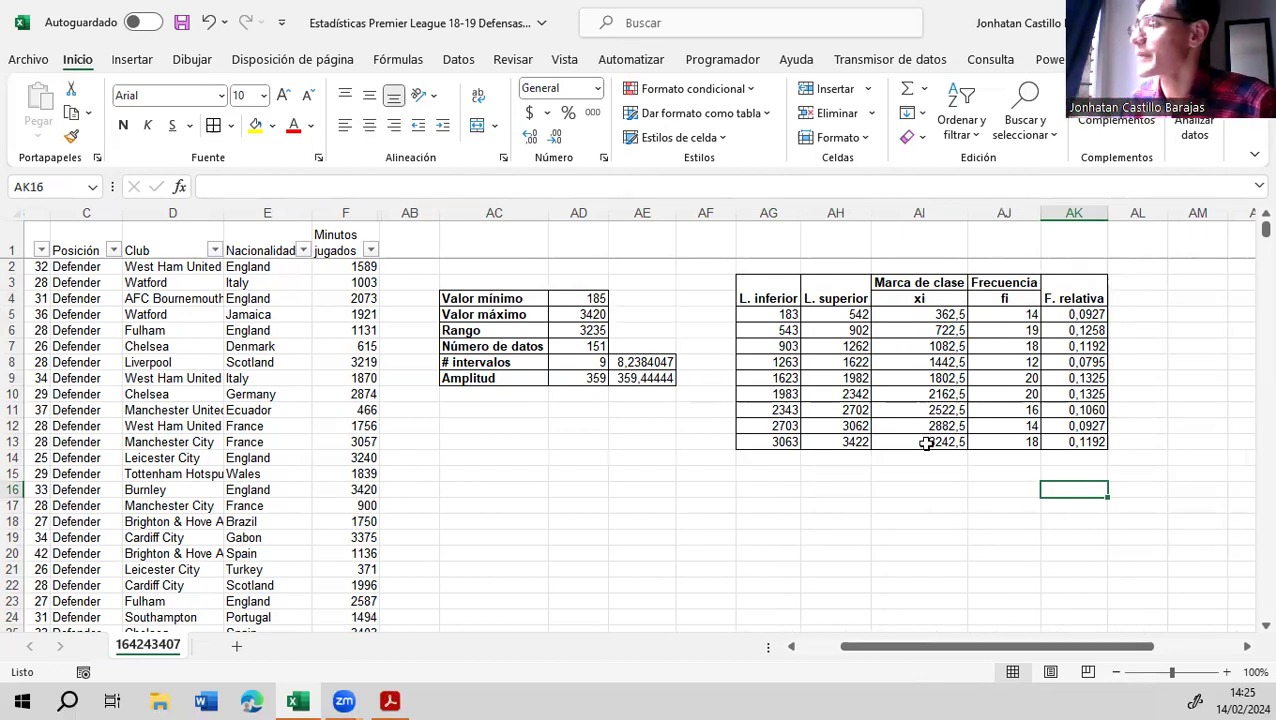
Insert an empty column chart and place it below the two tables, starting around row 15
{"action": "left_click", "coordinate": [134, 60]}
{"action": "left_click", "coordinate": [411, 90]}
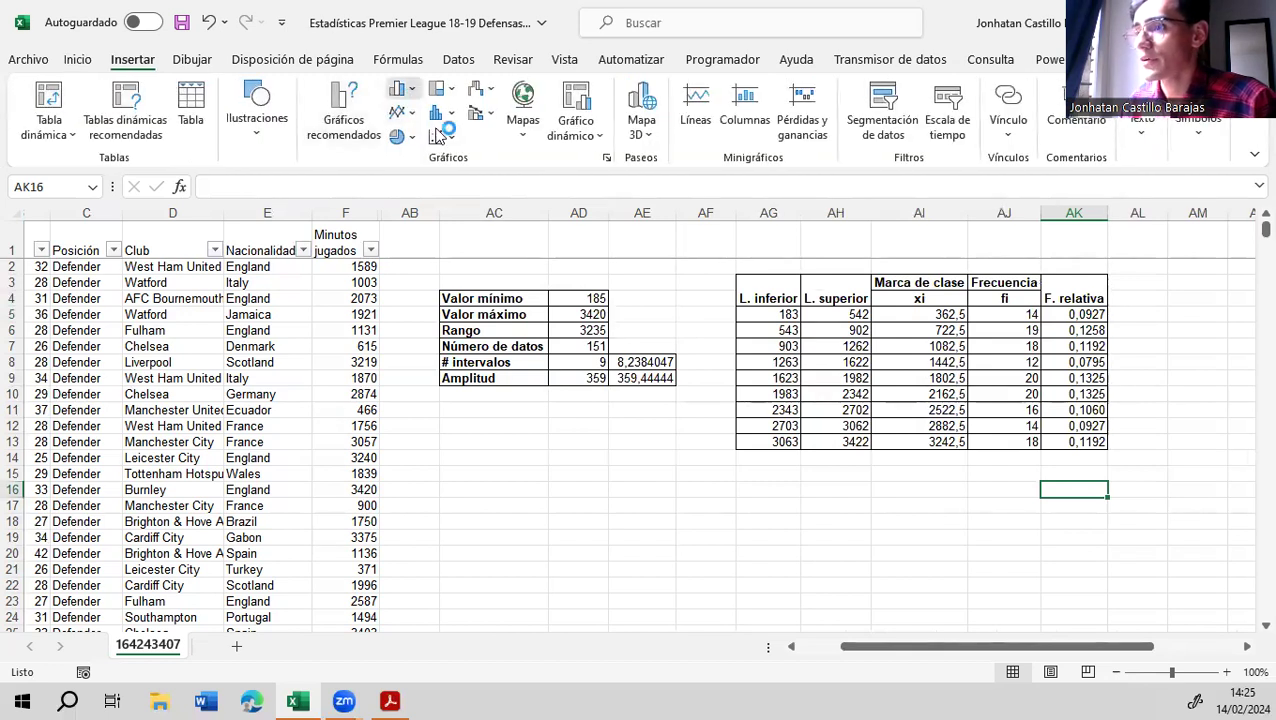
{"action": "left_click", "coordinate": [424, 150]}
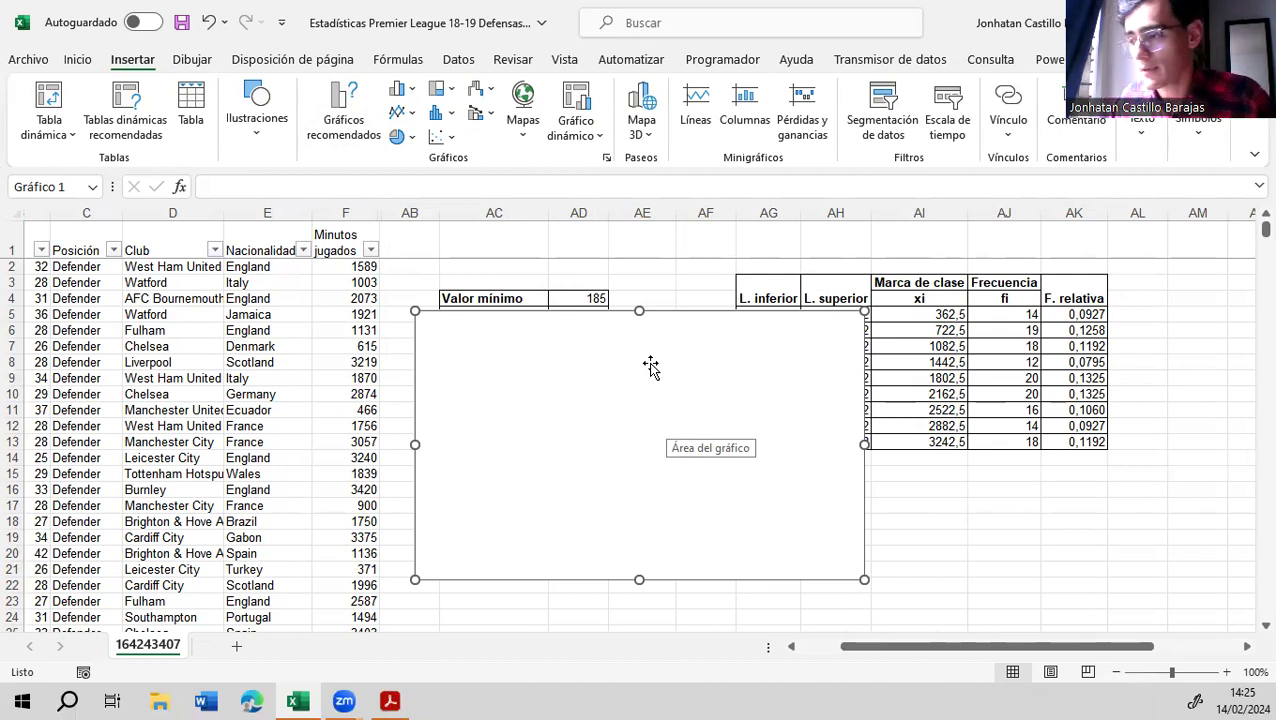
{"action": "scroll", "coordinate": [995, 363], "scroll_direction": "down", "scroll_amount": 2}
{"action": "left_click_drag", "start_coordinate": [705, 369], "coordinate": [727, 522]}
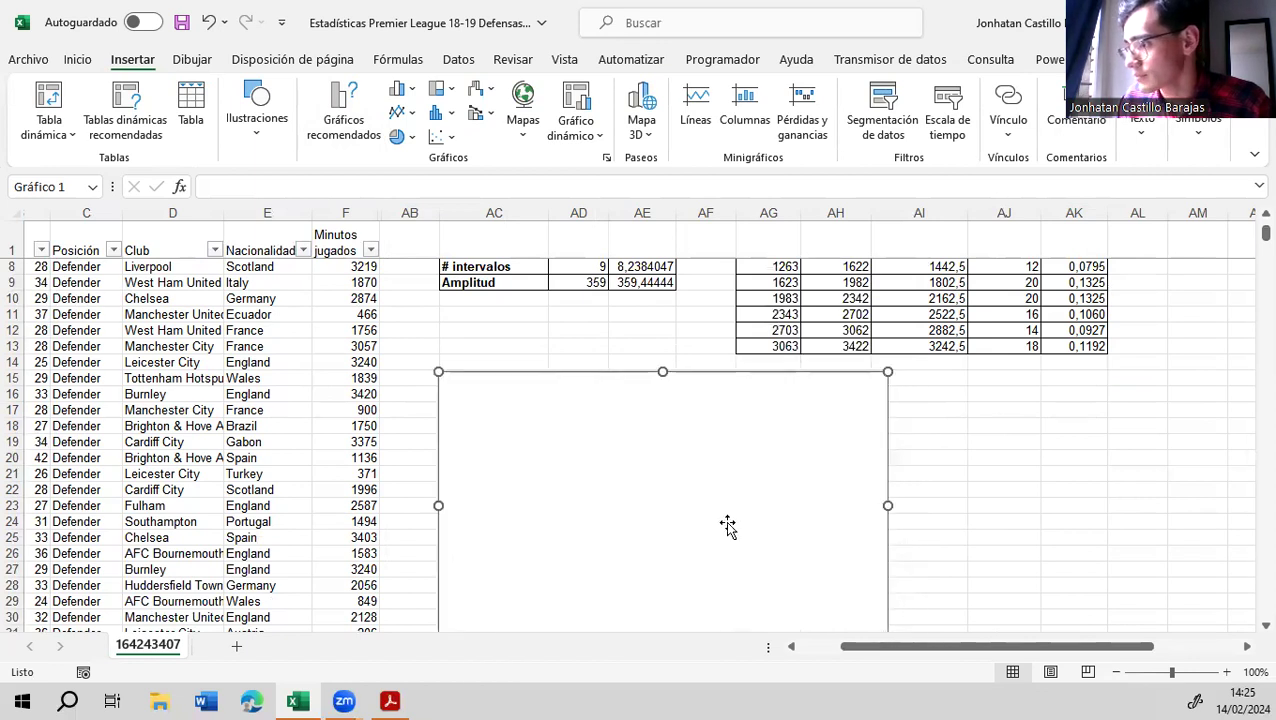
{"action": "scroll", "coordinate": [1082, 458], "scroll_direction": "up", "scroll_amount": 2}
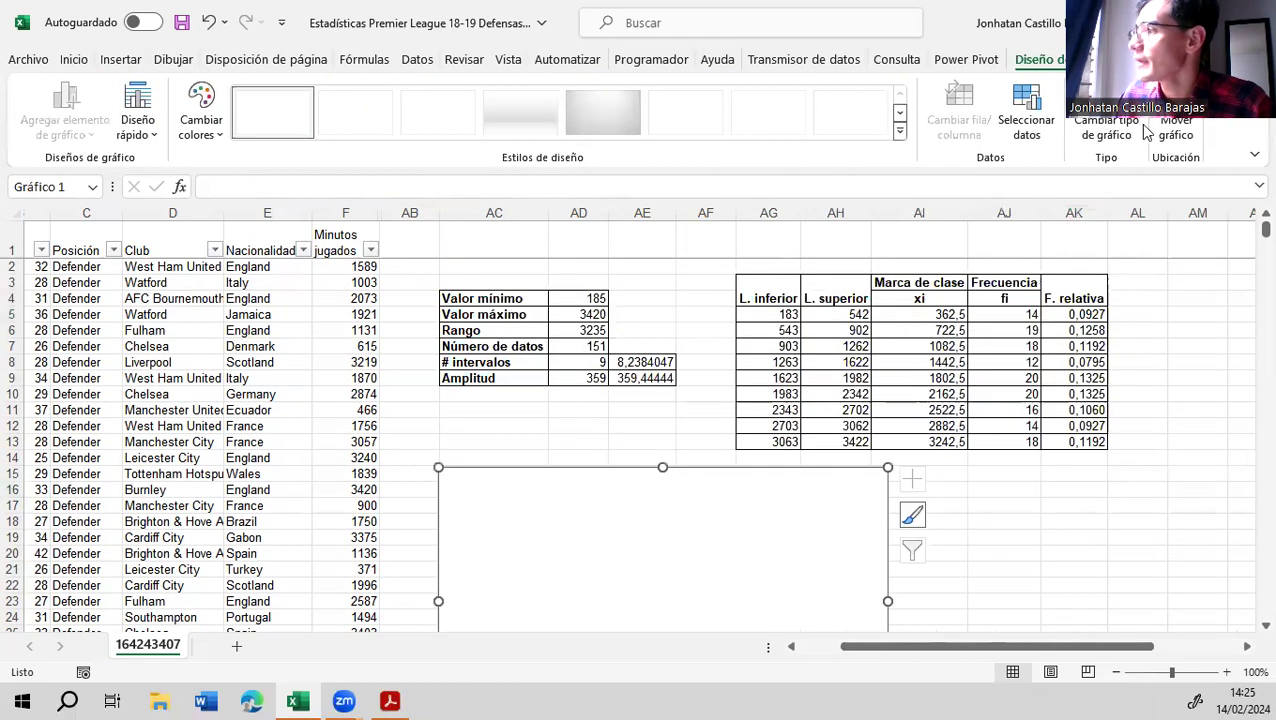
Add a chart data series named "Histograma" with the frequencies in AJ5:AJ13 as its values
{"action": "left_click", "coordinate": [1027, 112]}
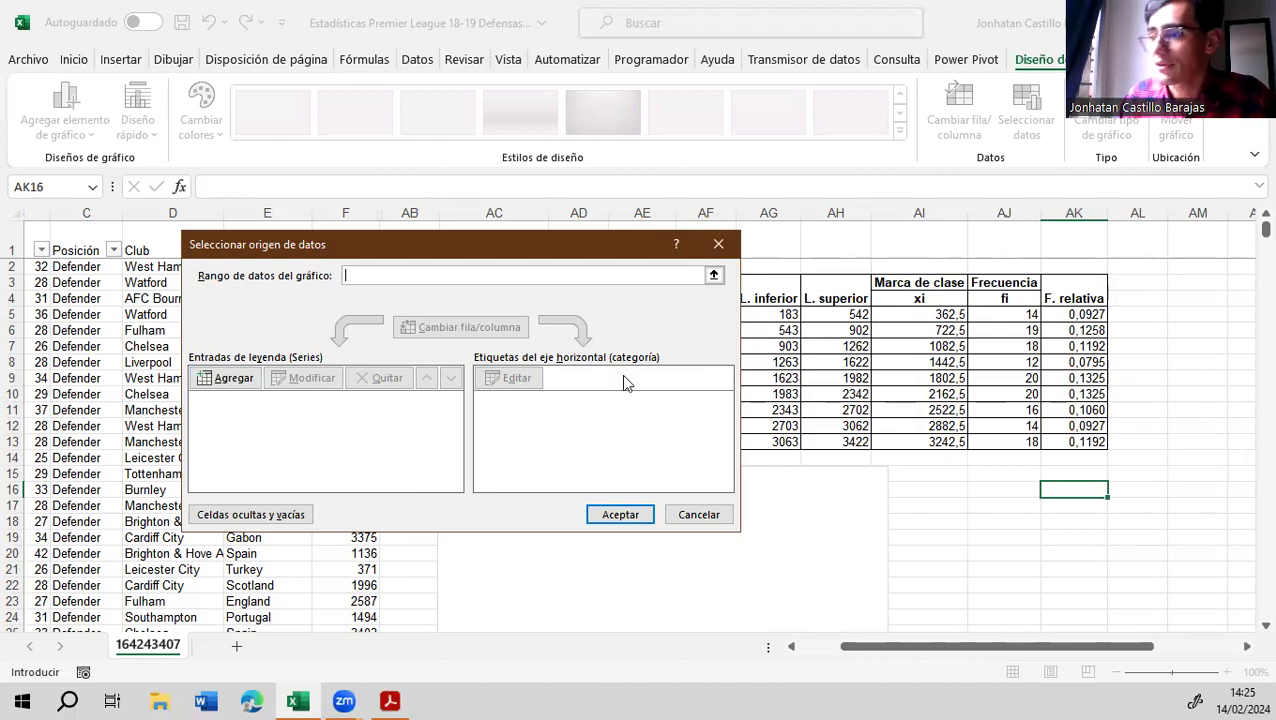
{"action": "left_click", "coordinate": [228, 380]}
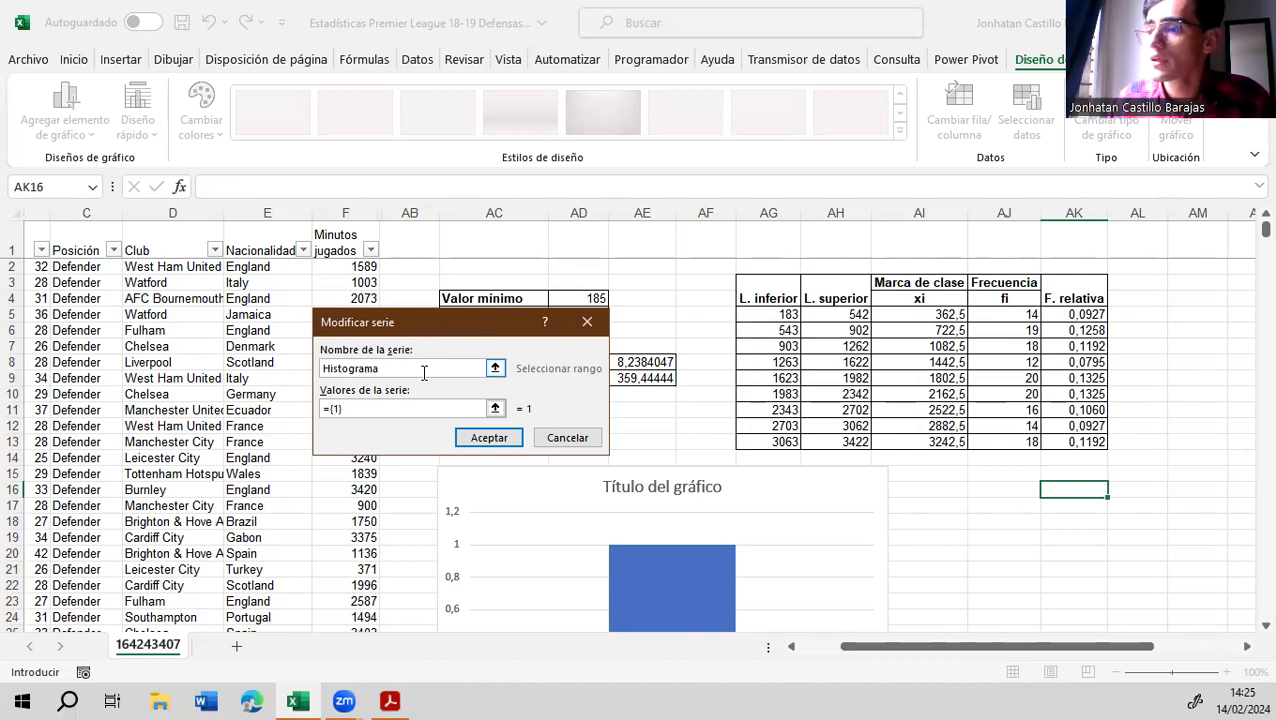
{"action": "left_click", "coordinate": [367, 408]}
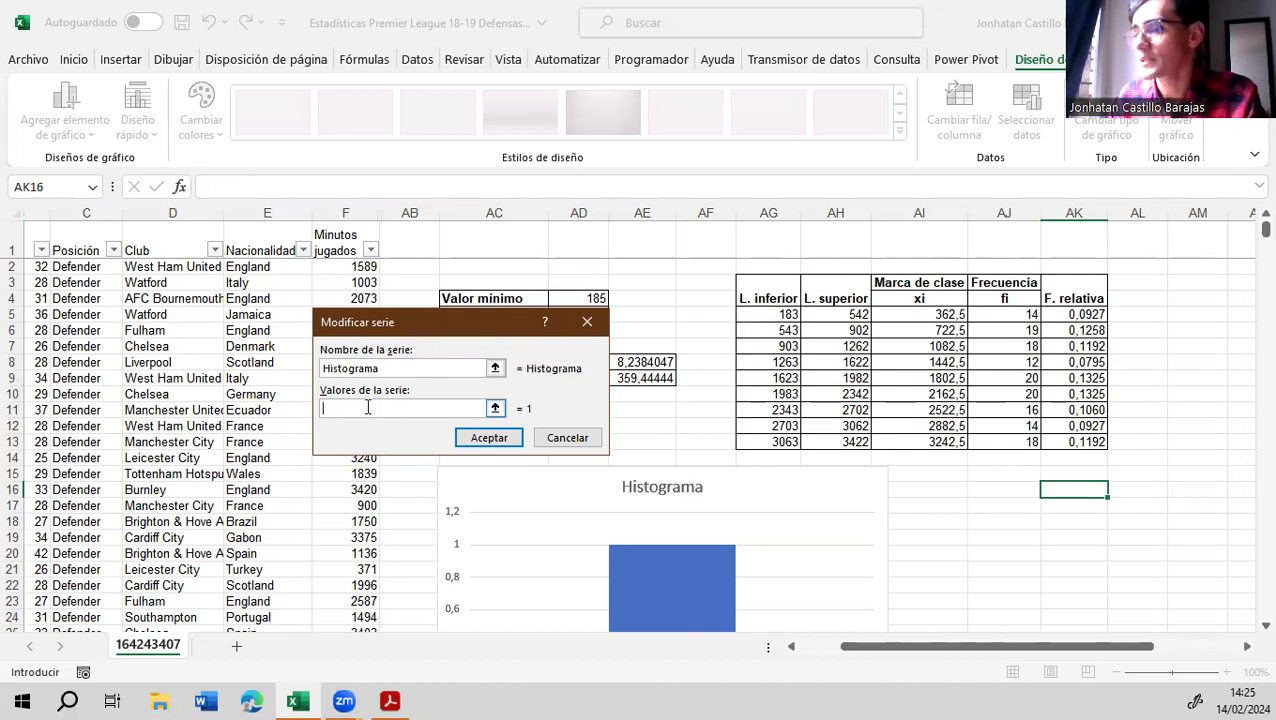
{"action": "left_click_drag", "start_coordinate": [1004, 314], "coordinate": [1002, 440]}
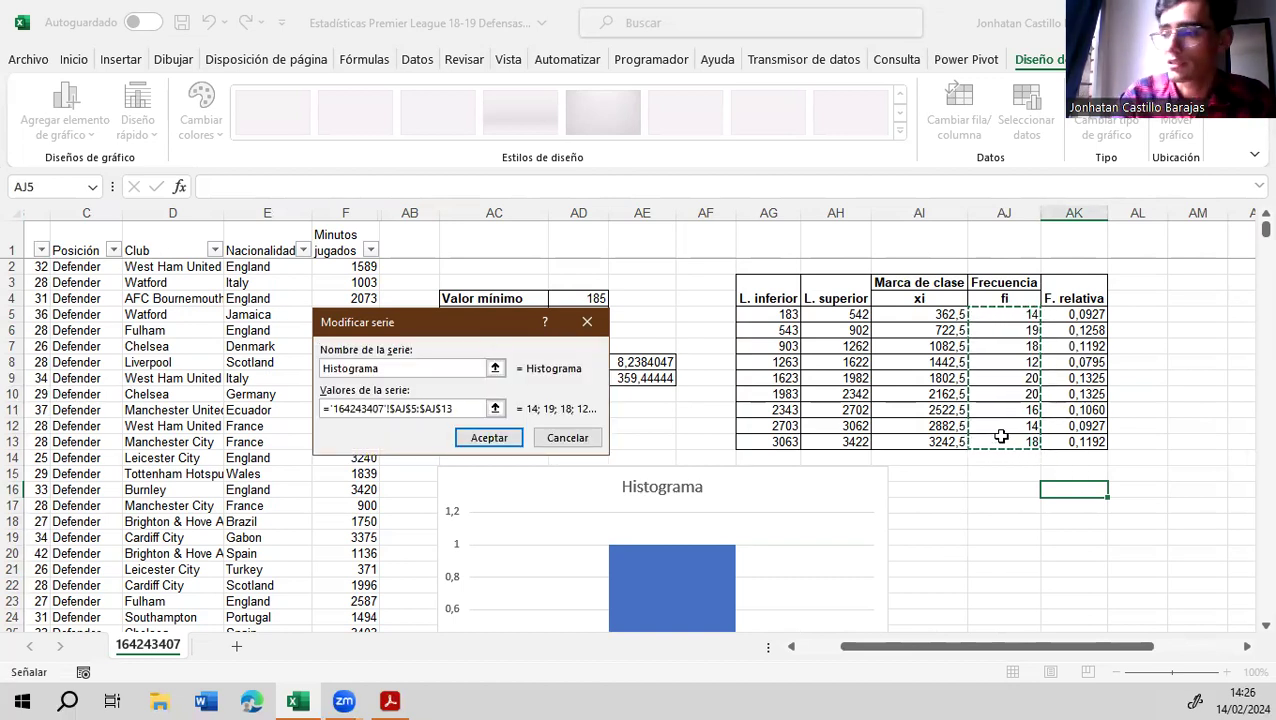
{"action": "key", "text": "Return"}
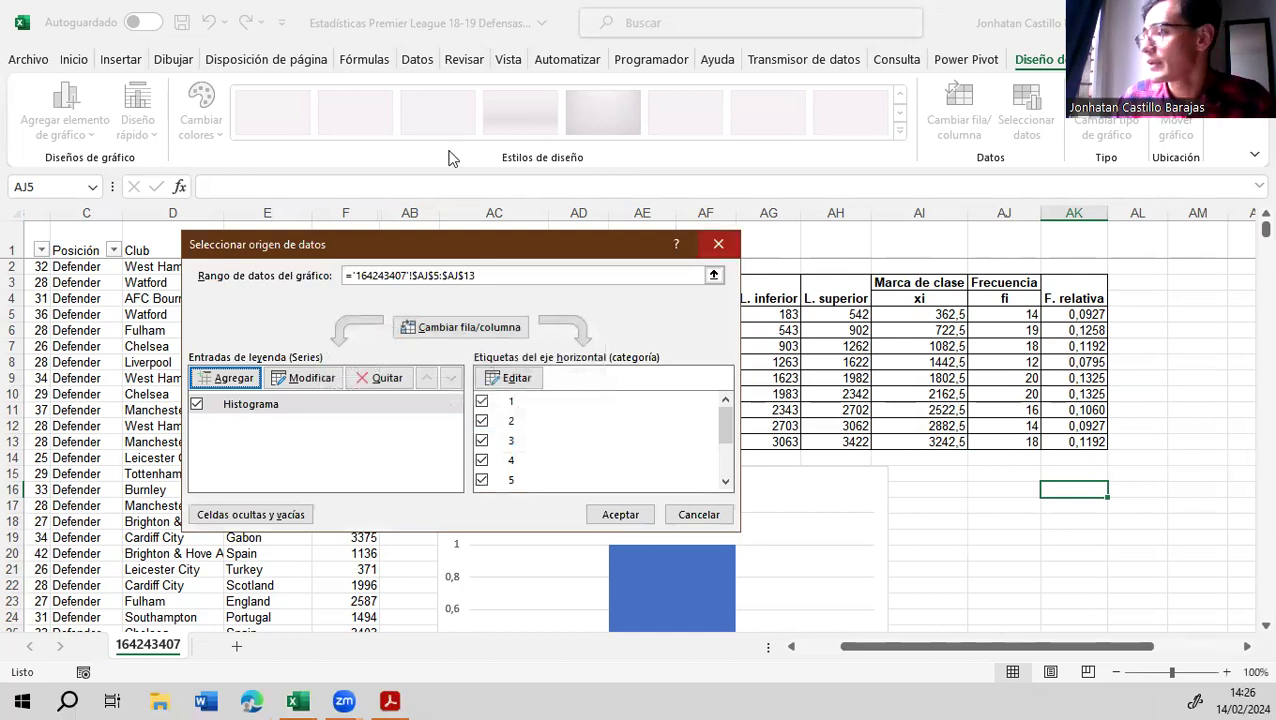
Add a second chart series named "Polígono de frecuencias" with the frequencies in AJ5:AJ13 as its values
{"action": "left_click", "coordinate": [228, 379]}
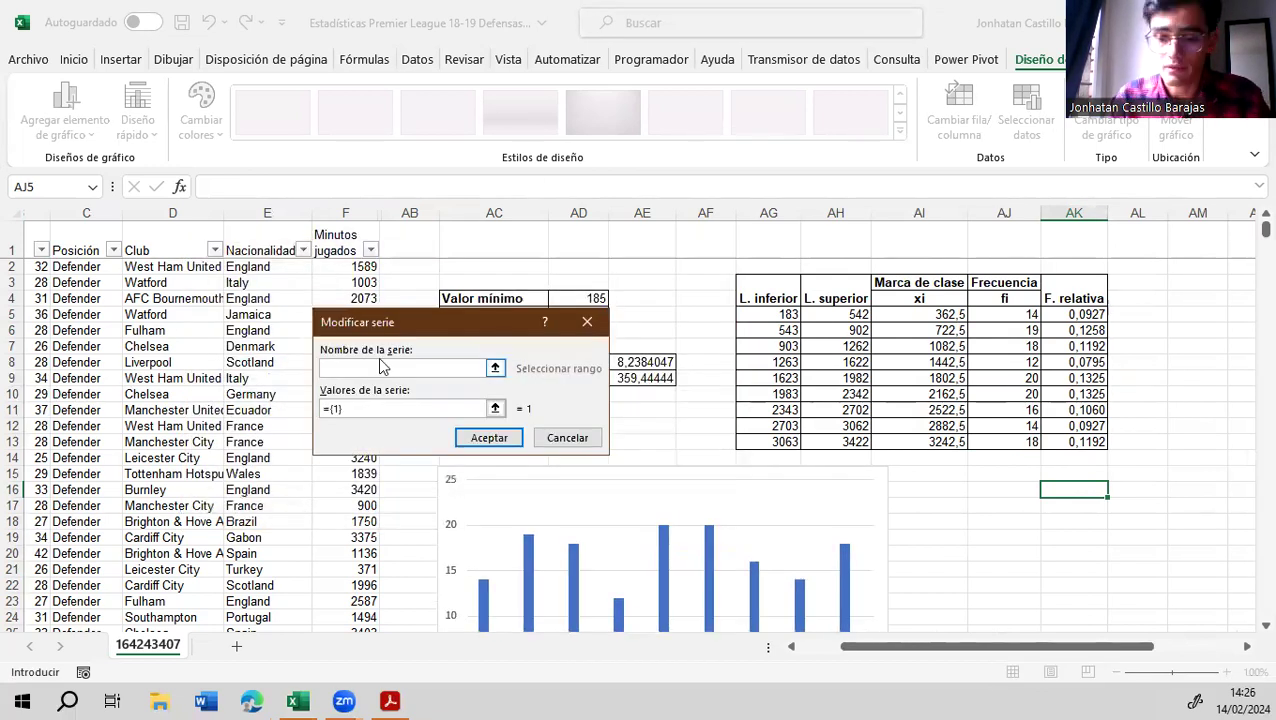
{"action": "type", "text": "Poligono de frecuencias"}
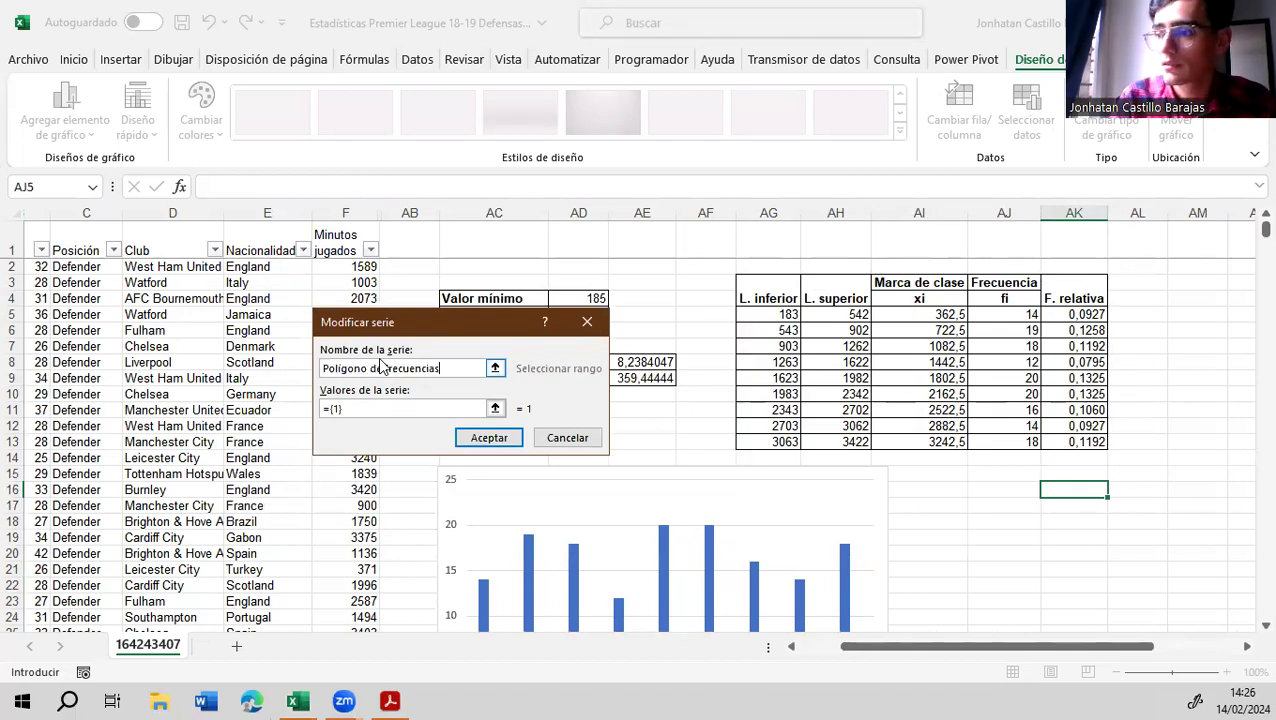
{"action": "left_click", "coordinate": [354, 409]}
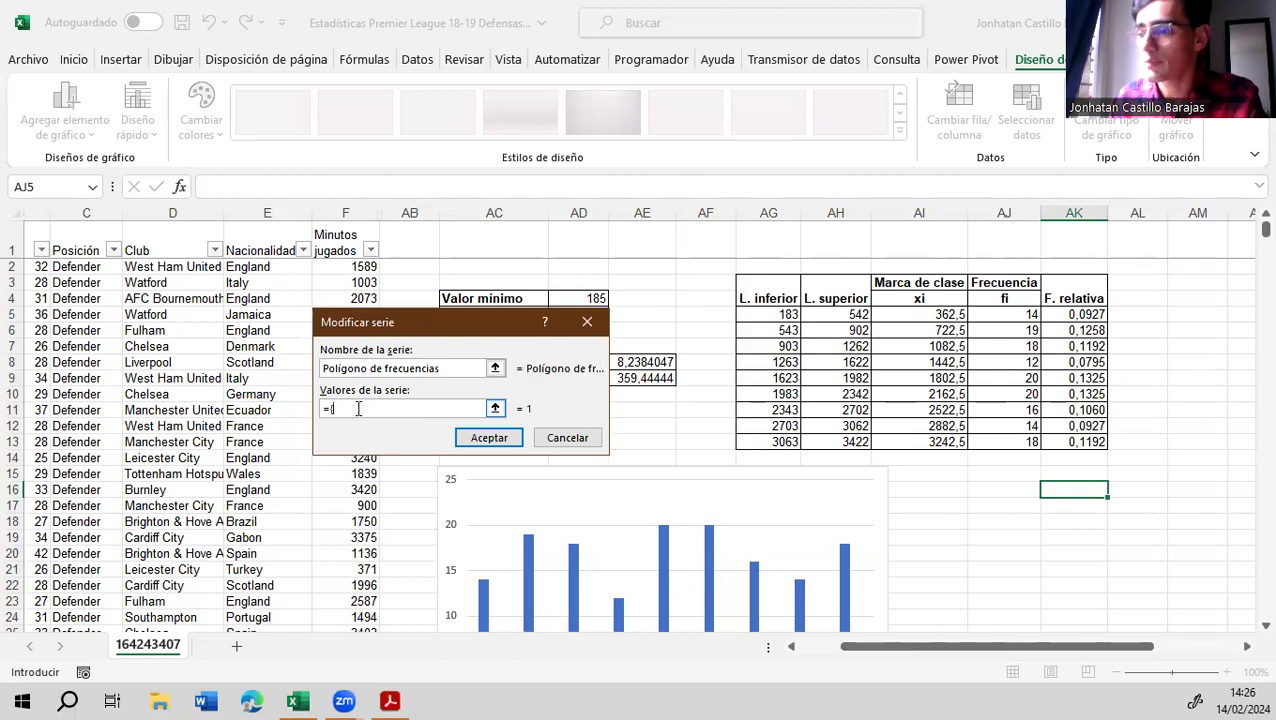
{"action": "left_click_drag", "start_coordinate": [1016, 314], "coordinate": [1005, 437]}
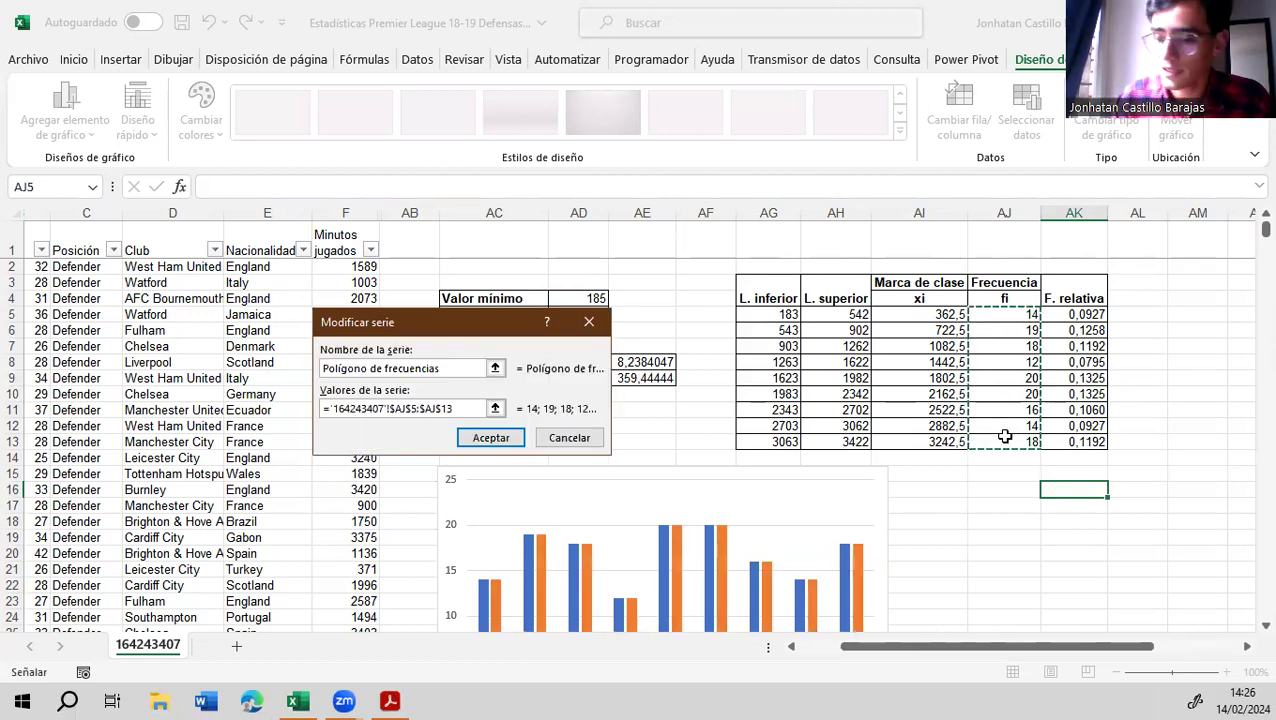
{"action": "key", "text": "Return"}
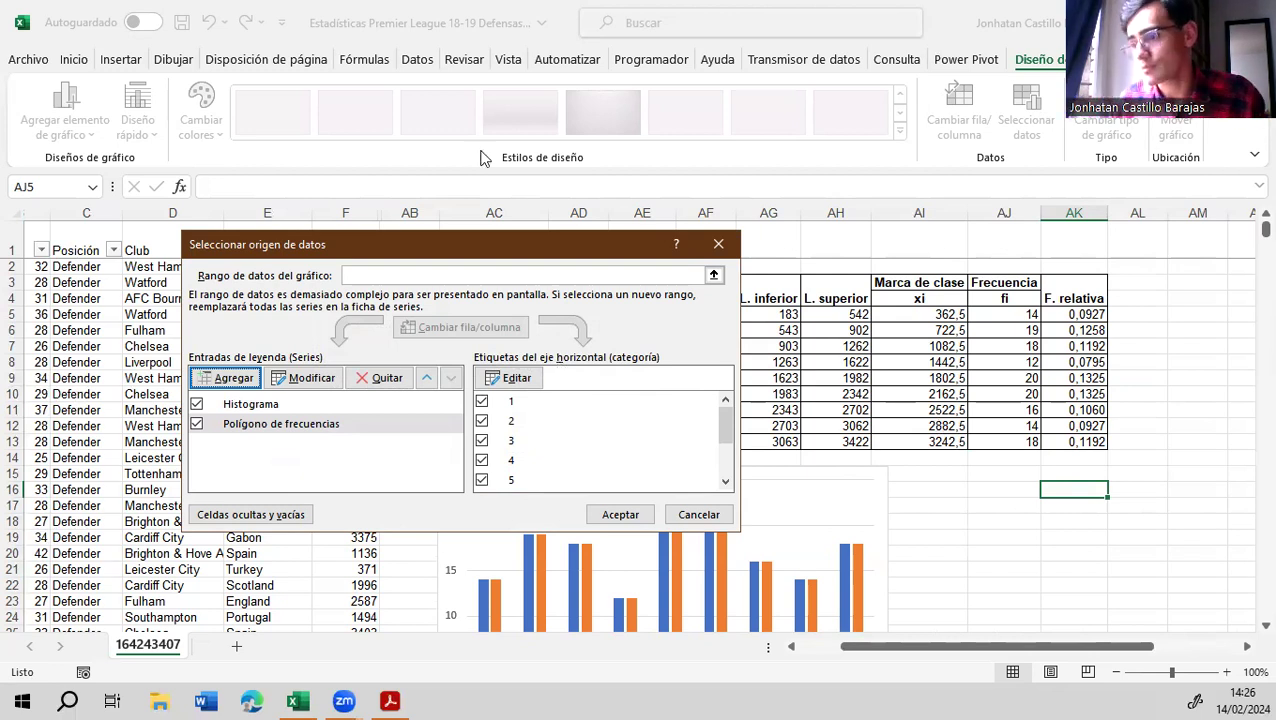
Use the class marks in AI5:AI13 as the horizontal axis labels and apply the chart's data source settings
{"action": "left_click", "coordinate": [512, 377]}
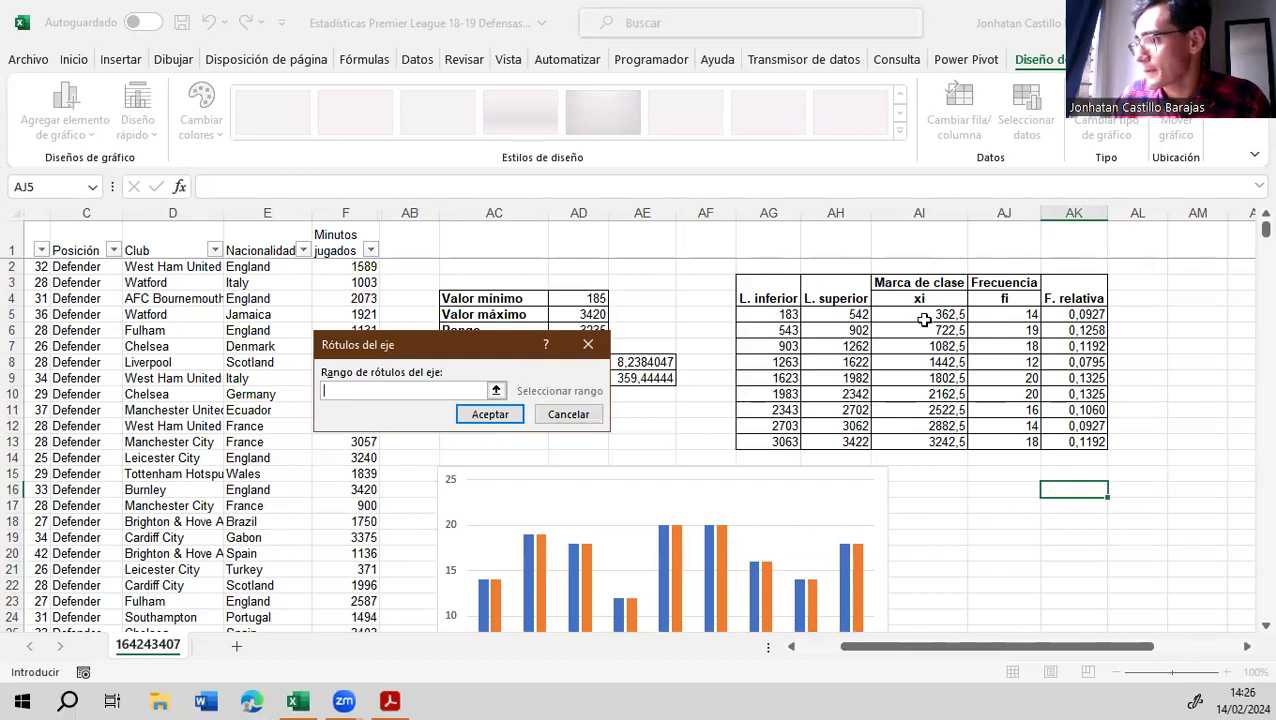
{"action": "left_click_drag", "start_coordinate": [917, 314], "coordinate": [911, 438]}
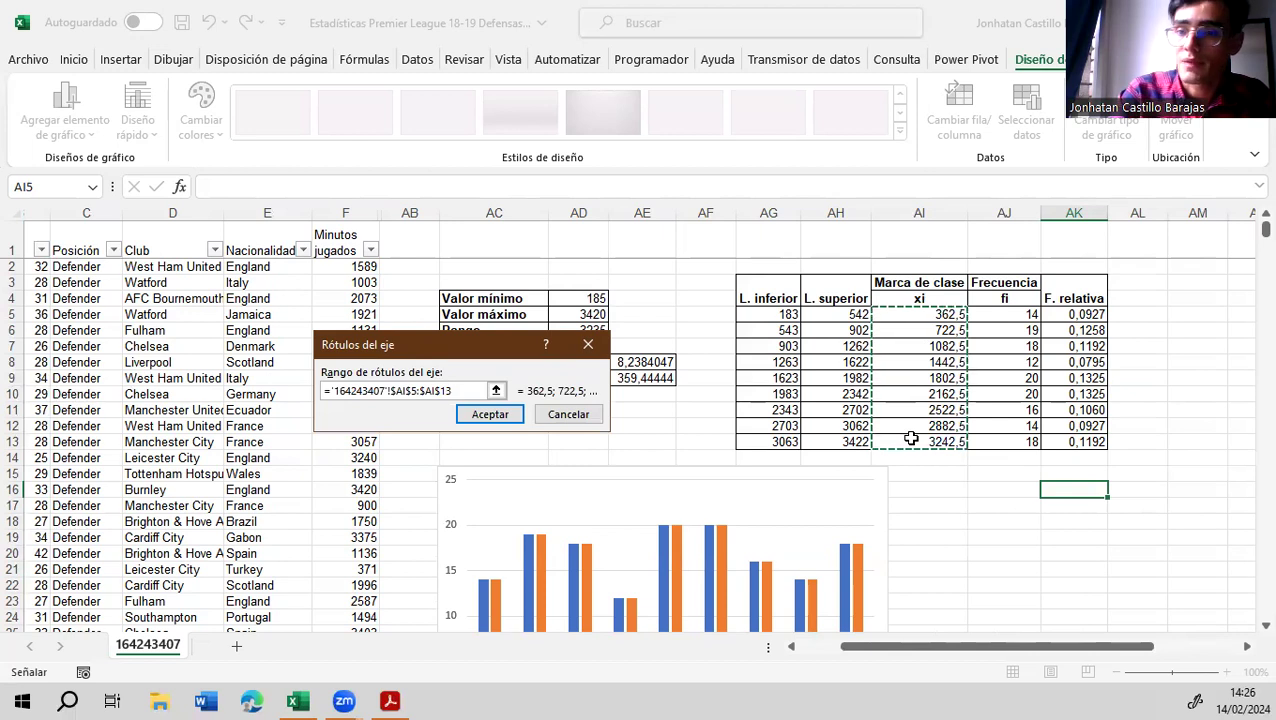
{"action": "key", "text": "Return"}
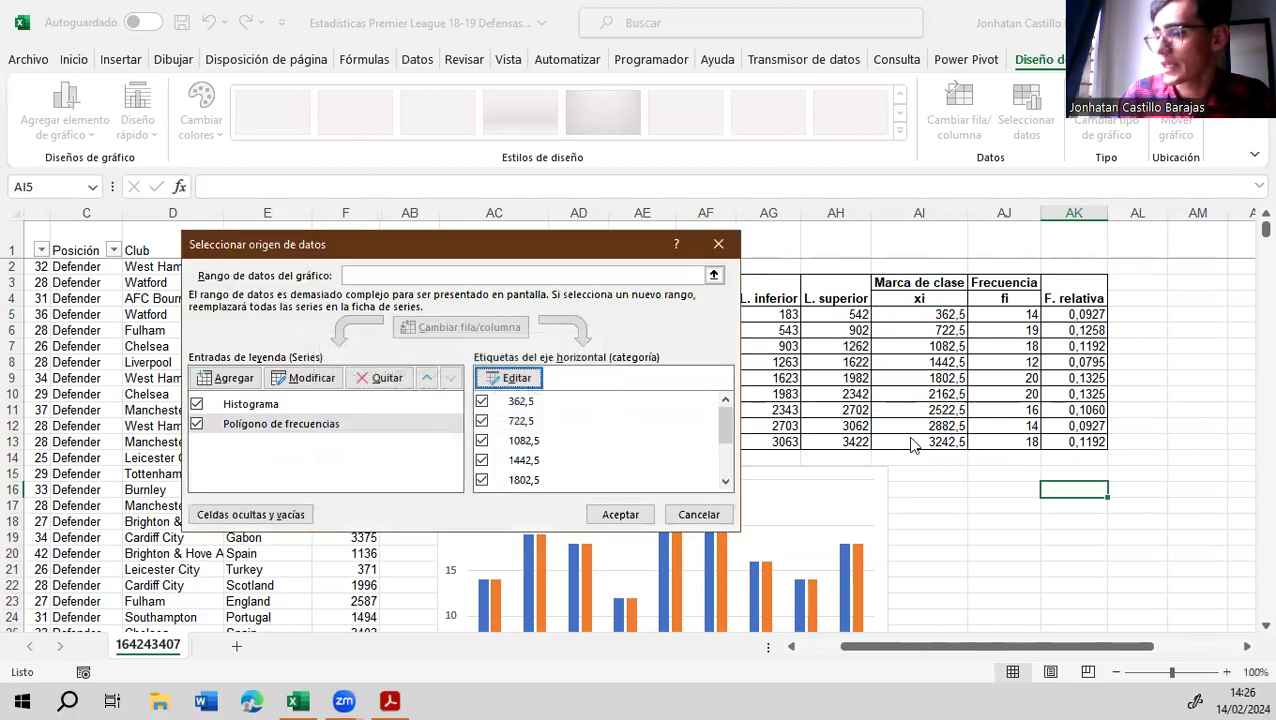
{"action": "left_click", "coordinate": [634, 513]}
Change the "Polígono de frecuencias" series to a 2D line so it overlays the histogram columns
{"action": "scroll", "coordinate": [1038, 345], "scroll_direction": "down", "scroll_amount": 4}
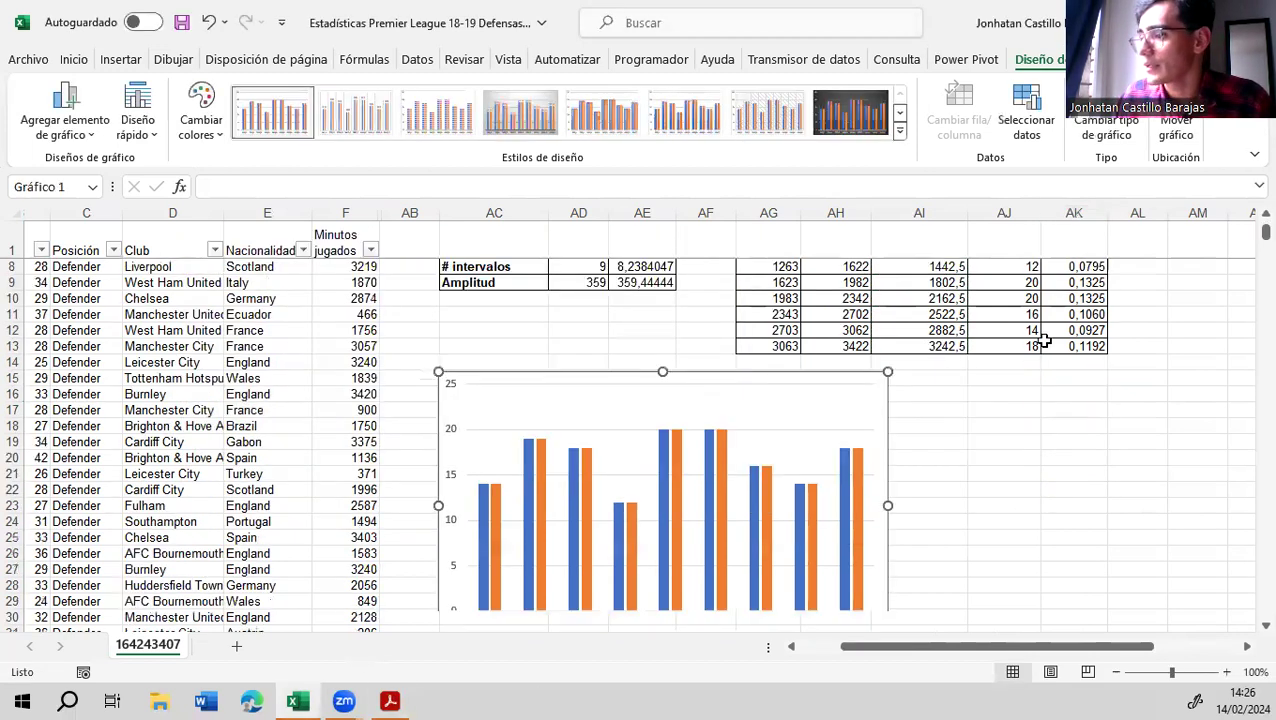
{"action": "scroll", "coordinate": [1031, 406], "scroll_direction": "up", "scroll_amount": 4}
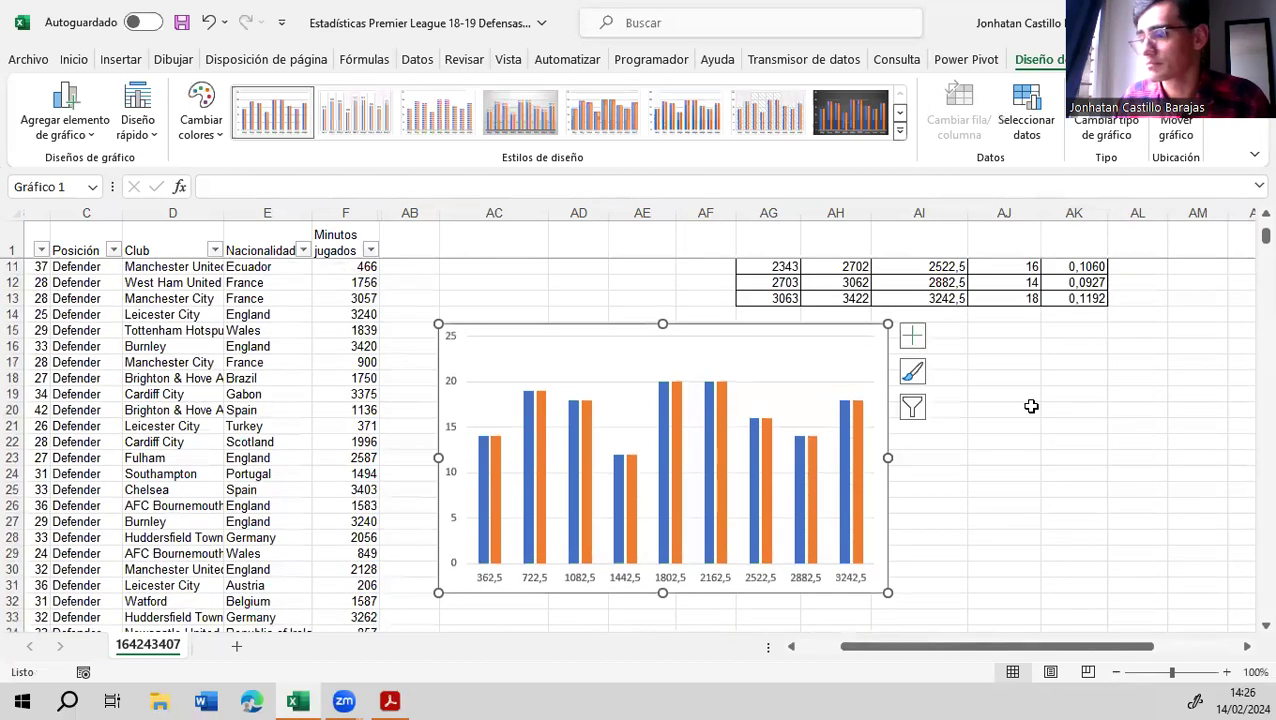
{"action": "scroll", "coordinate": [1054, 404], "scroll_direction": "down", "scroll_amount": 3}
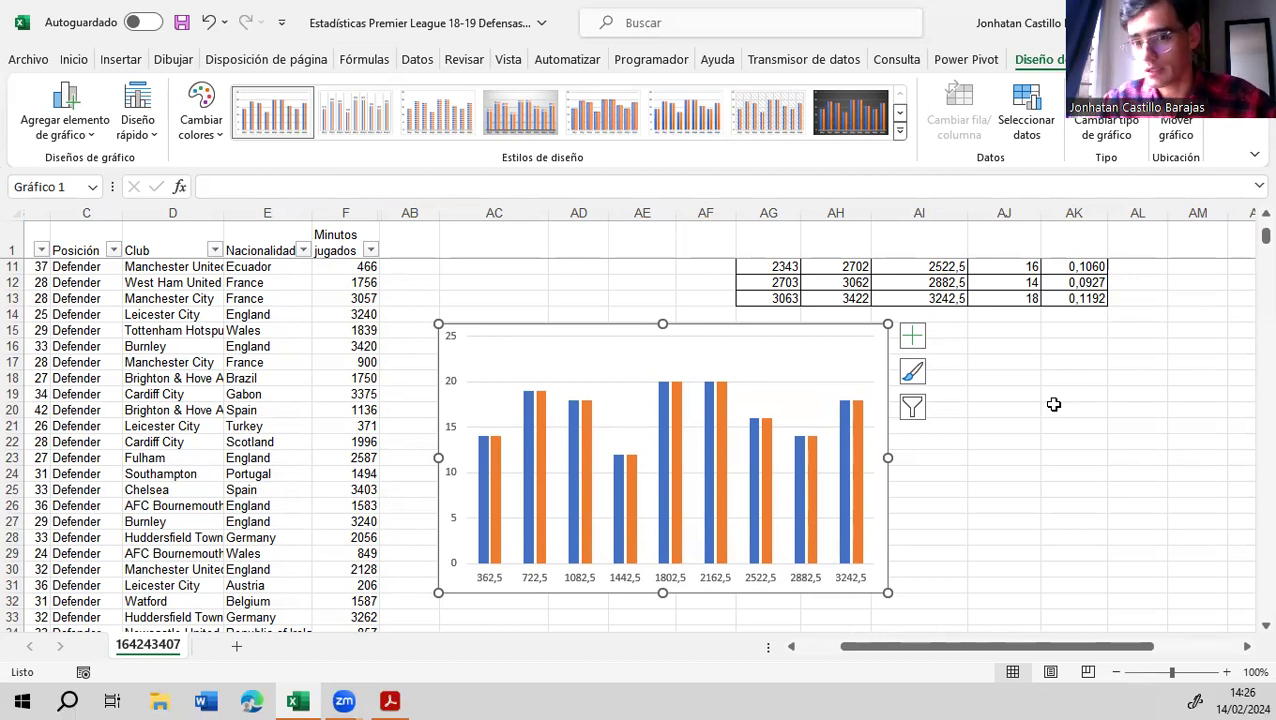
{"action": "left_click", "coordinate": [541, 441]}
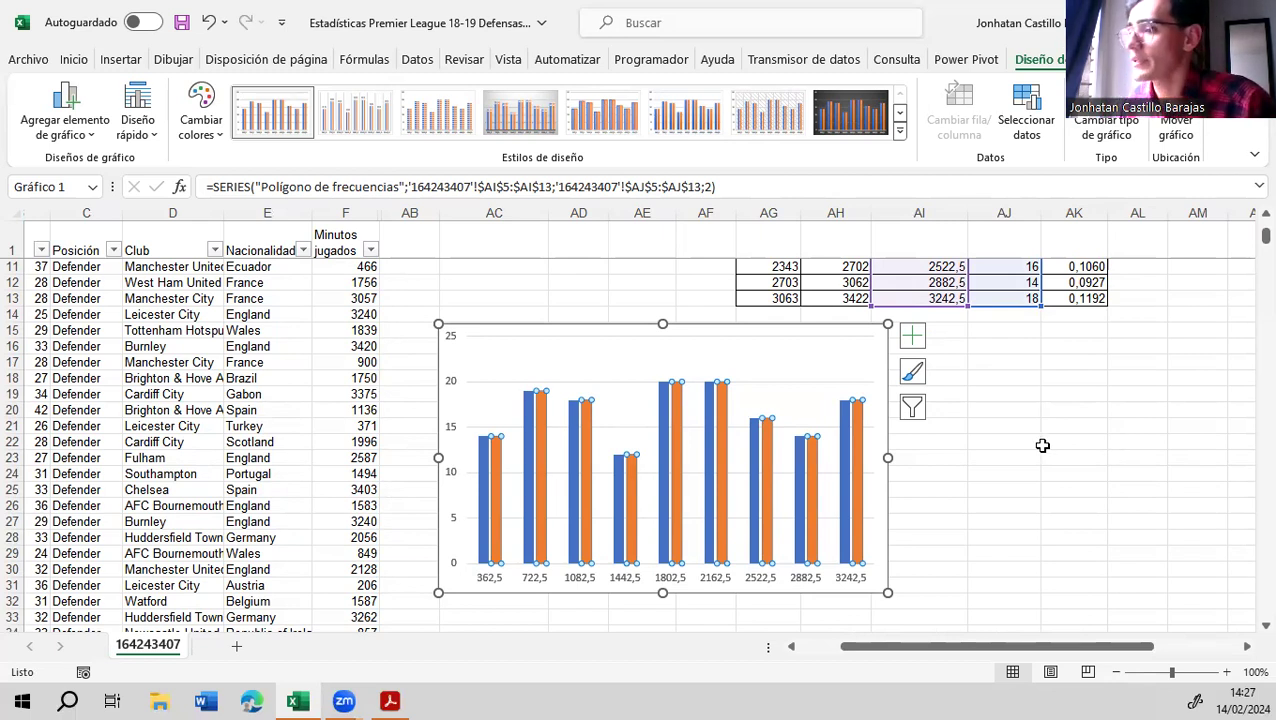
{"action": "left_click", "coordinate": [125, 60]}
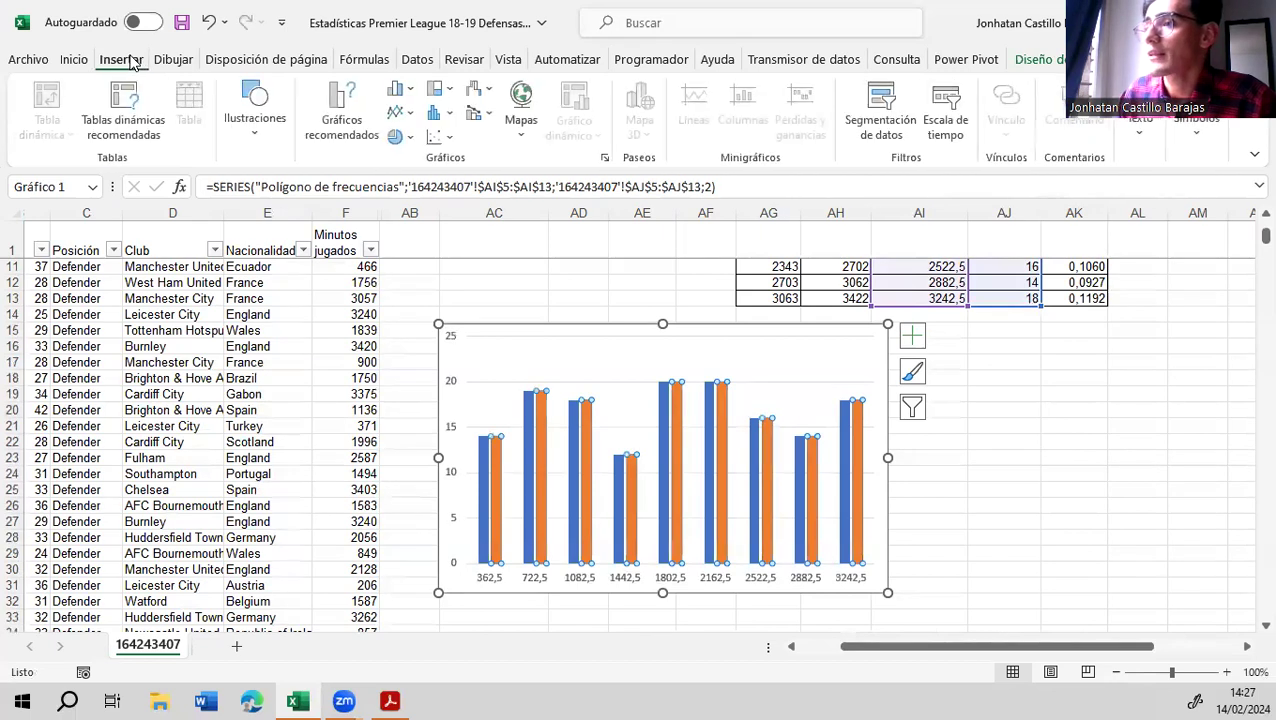
{"action": "left_click", "coordinate": [399, 113]}
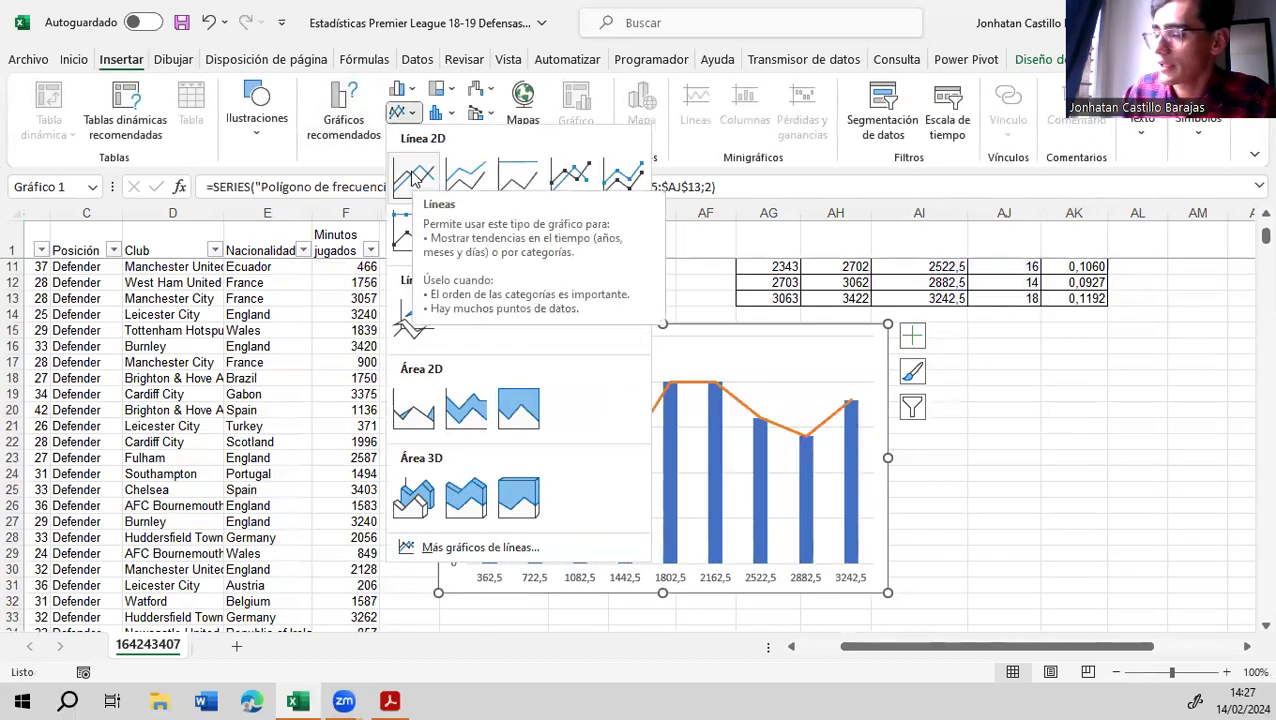
{"action": "left_click", "coordinate": [413, 177]}
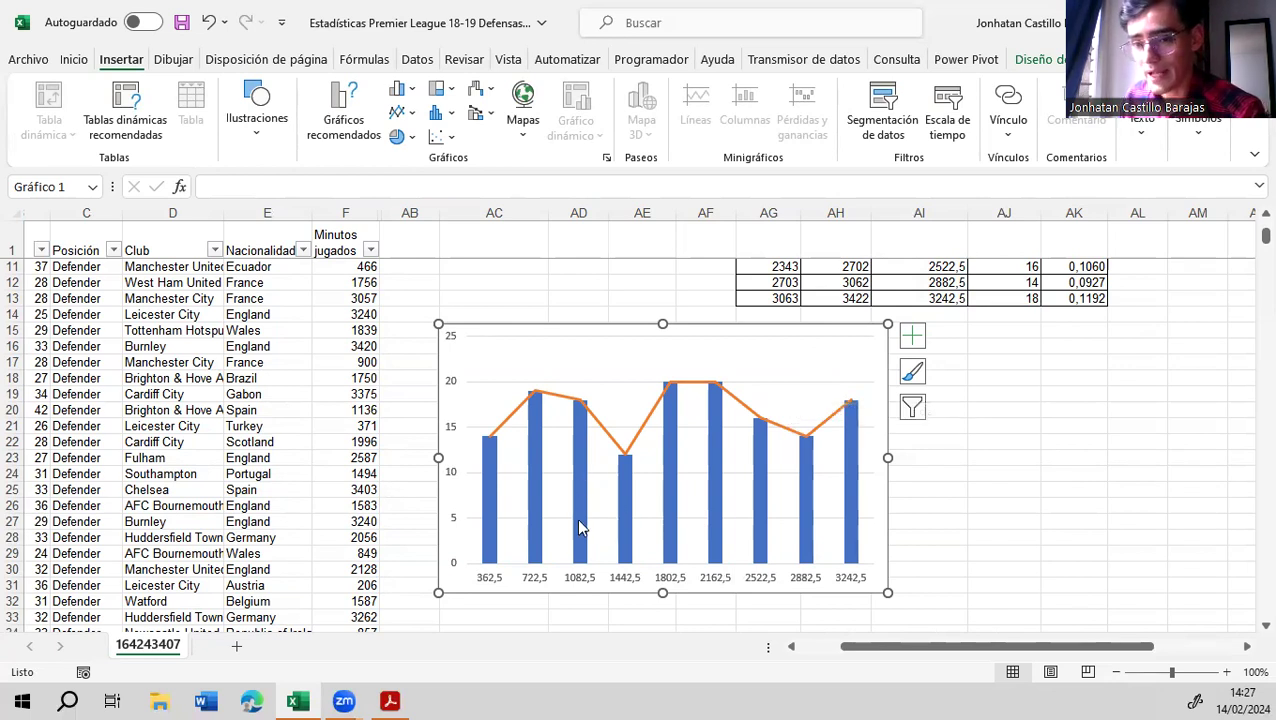
Set the gap width of the "Histograma" series to 0% so its columns touch, and close the series formatting
{"action": "mouse_move", "coordinate": [577, 537]}
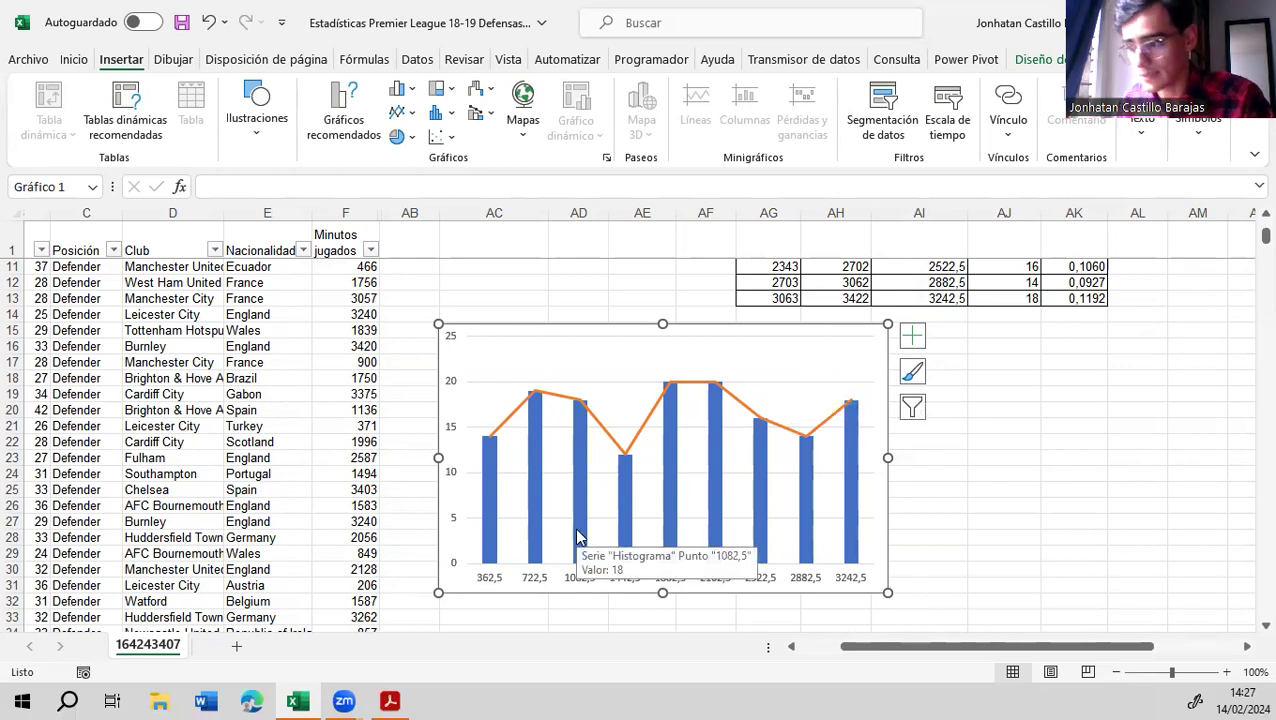
{"action": "left_click", "coordinate": [535, 481]}
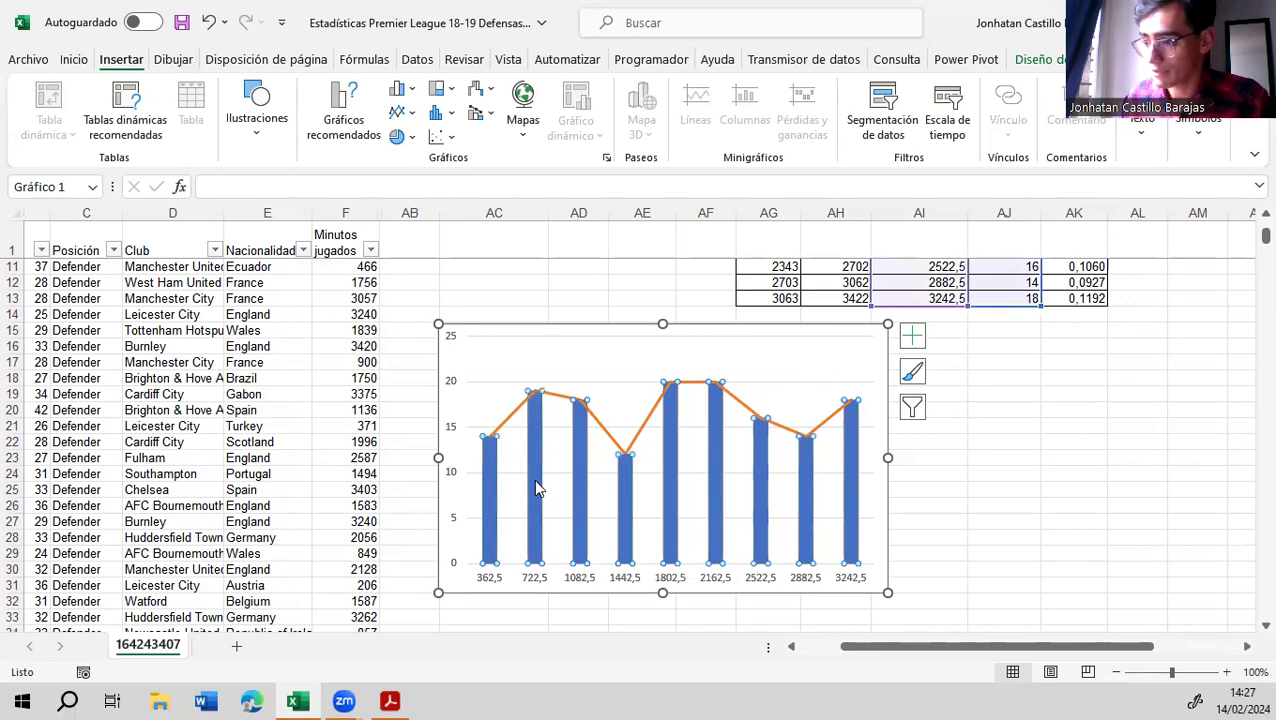
{"action": "double_click", "coordinate": [535, 480]}
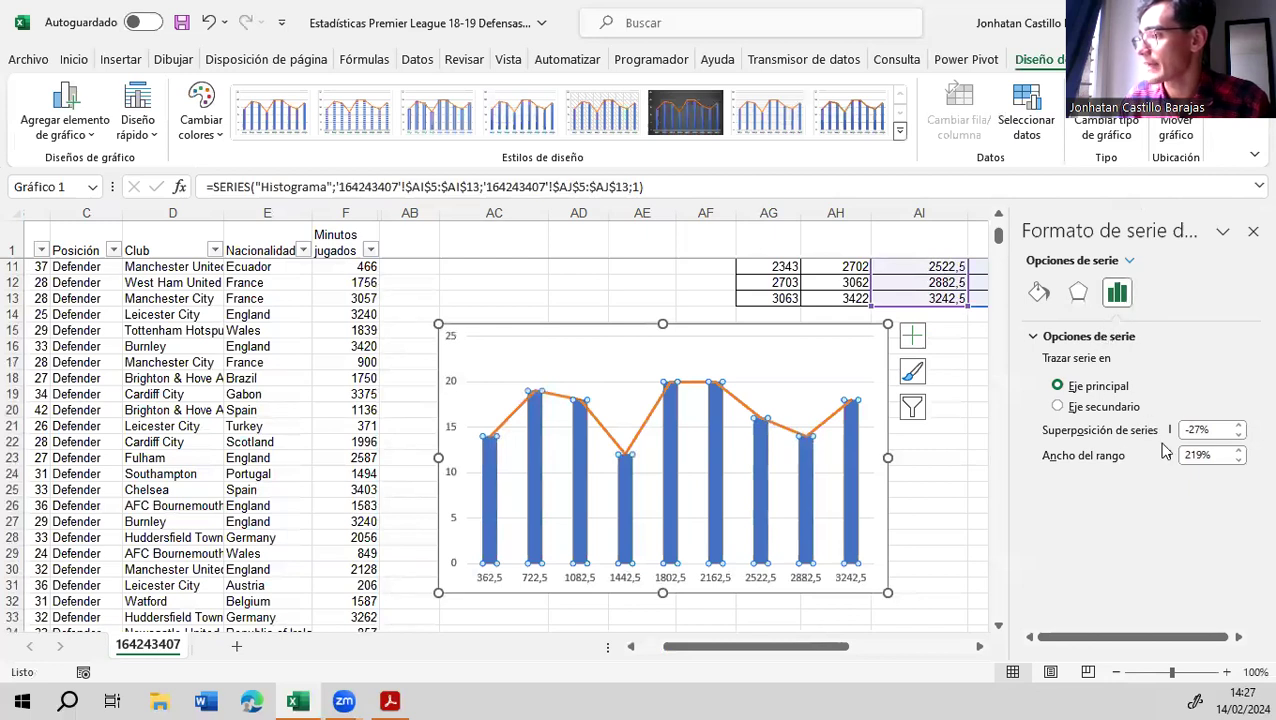
{"action": "left_click", "coordinate": [1201, 456]}
{"action": "key", "text": "BackSpace"}
{"action": "key", "text": "BackSpace"}
{"action": "key", "text": "BackSpace"}
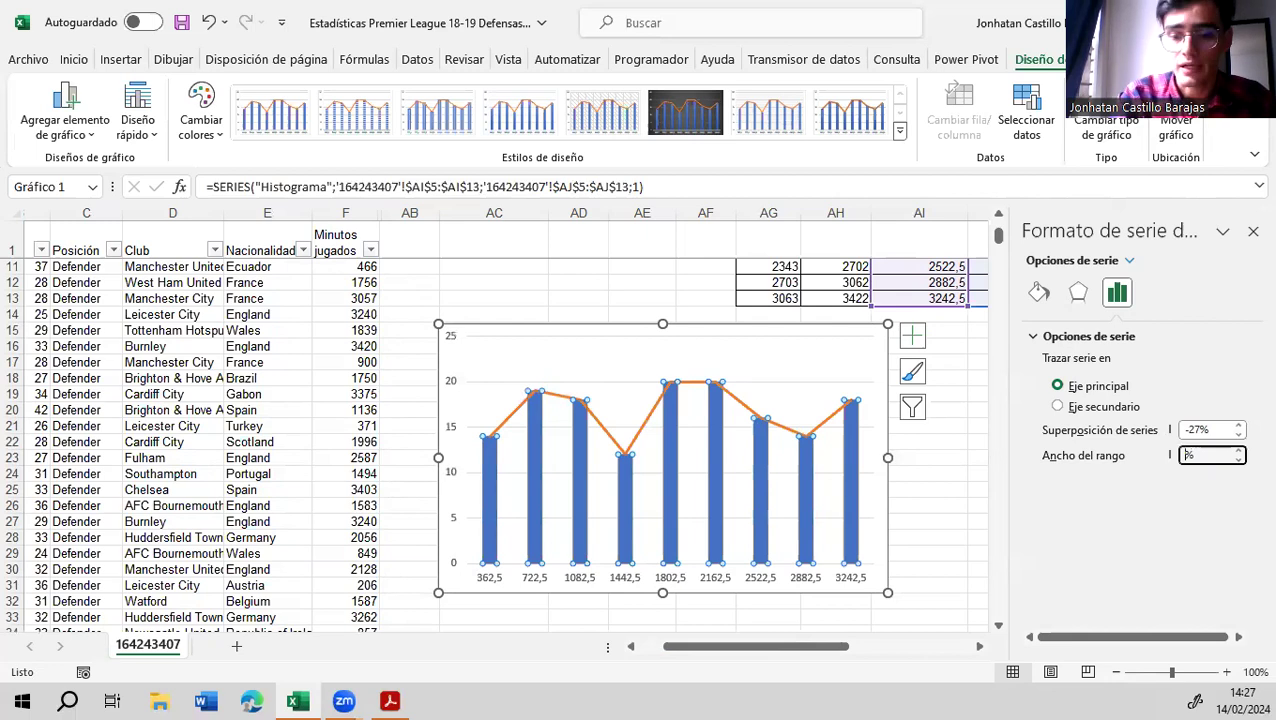
{"action": "key", "text": "Return"}
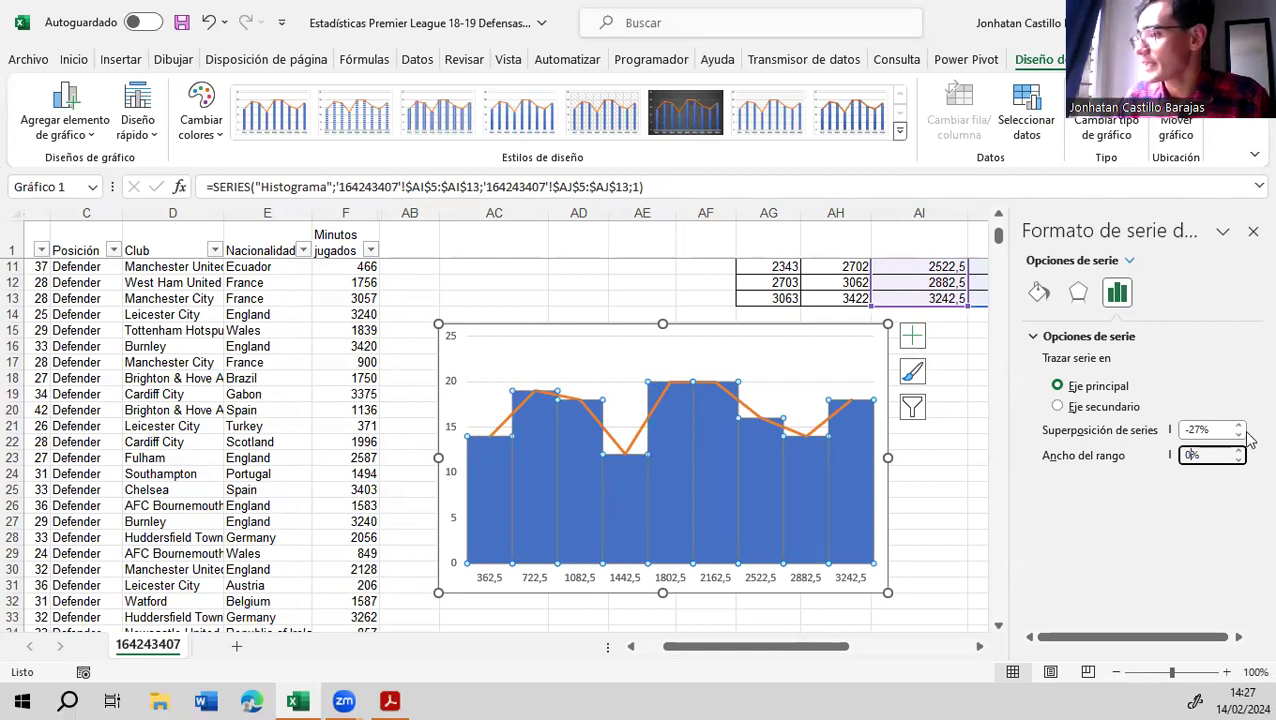
{"action": "left_click", "coordinate": [1251, 232]}
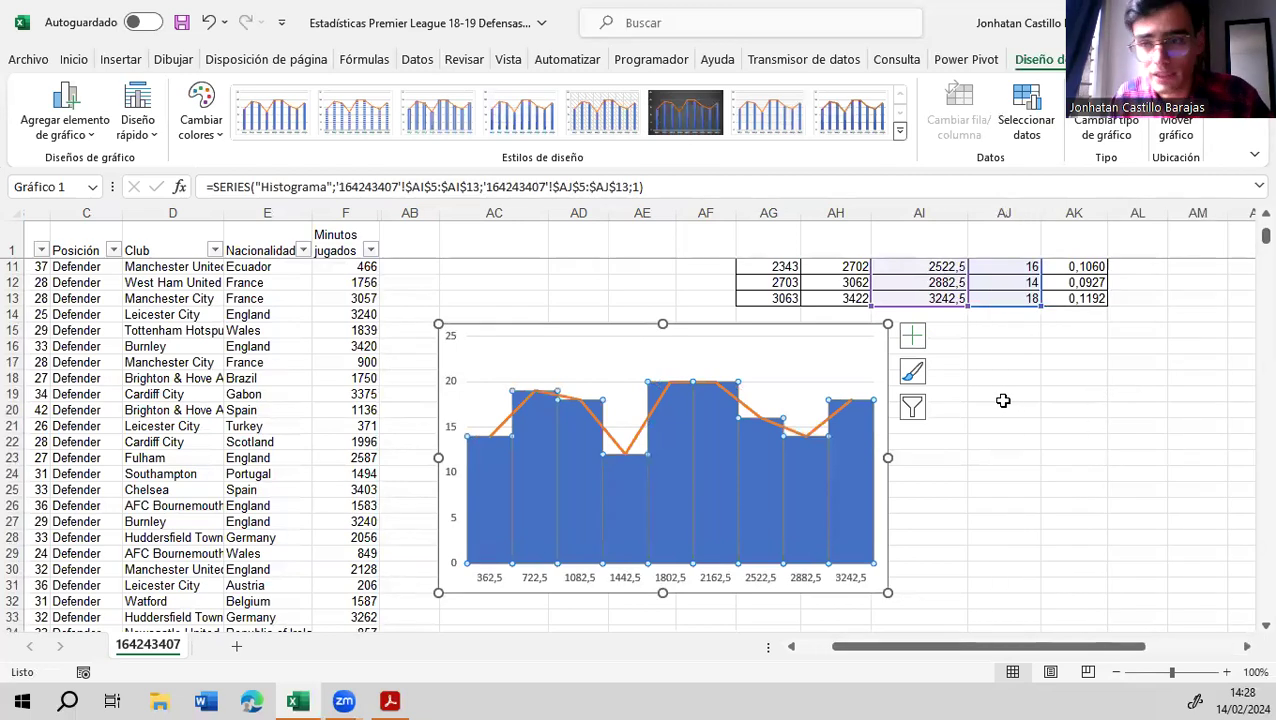
Add axis titles, a chart title and data labels to the chart, and delete the duplicate labels of the "Histograma" series
{"action": "left_click", "coordinate": [912, 338]}
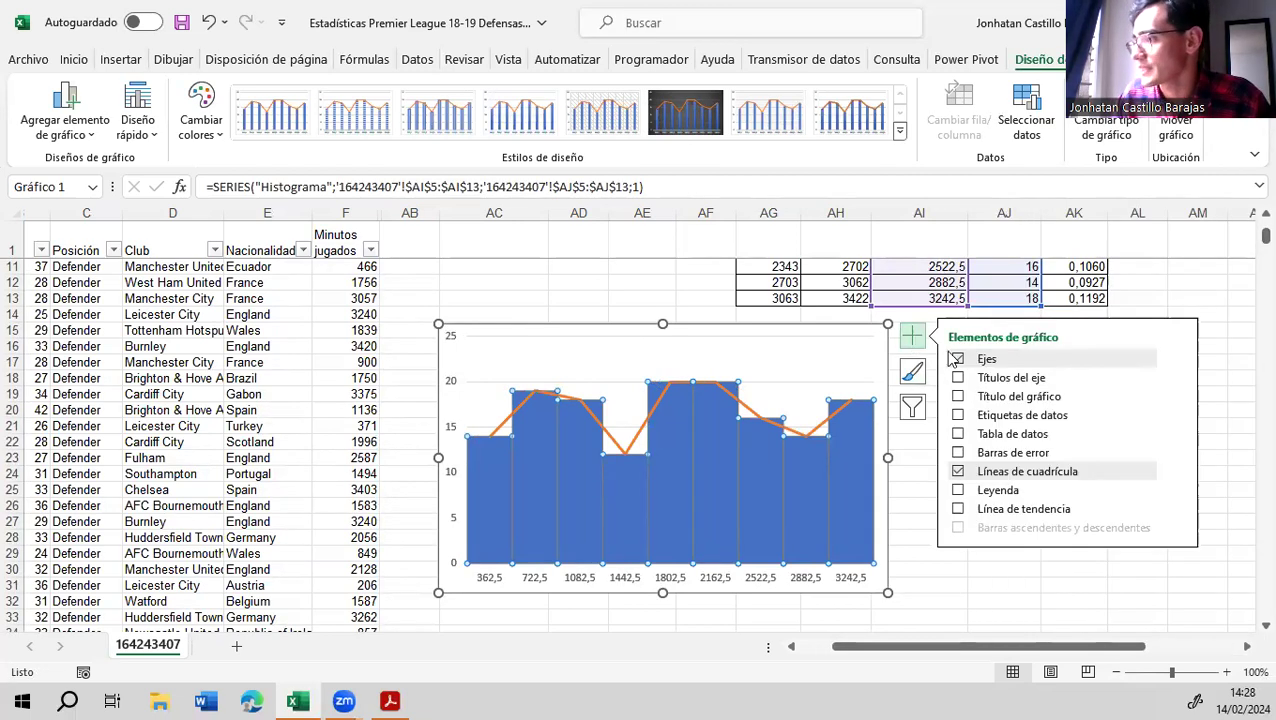
{"action": "left_click", "coordinate": [958, 378]}
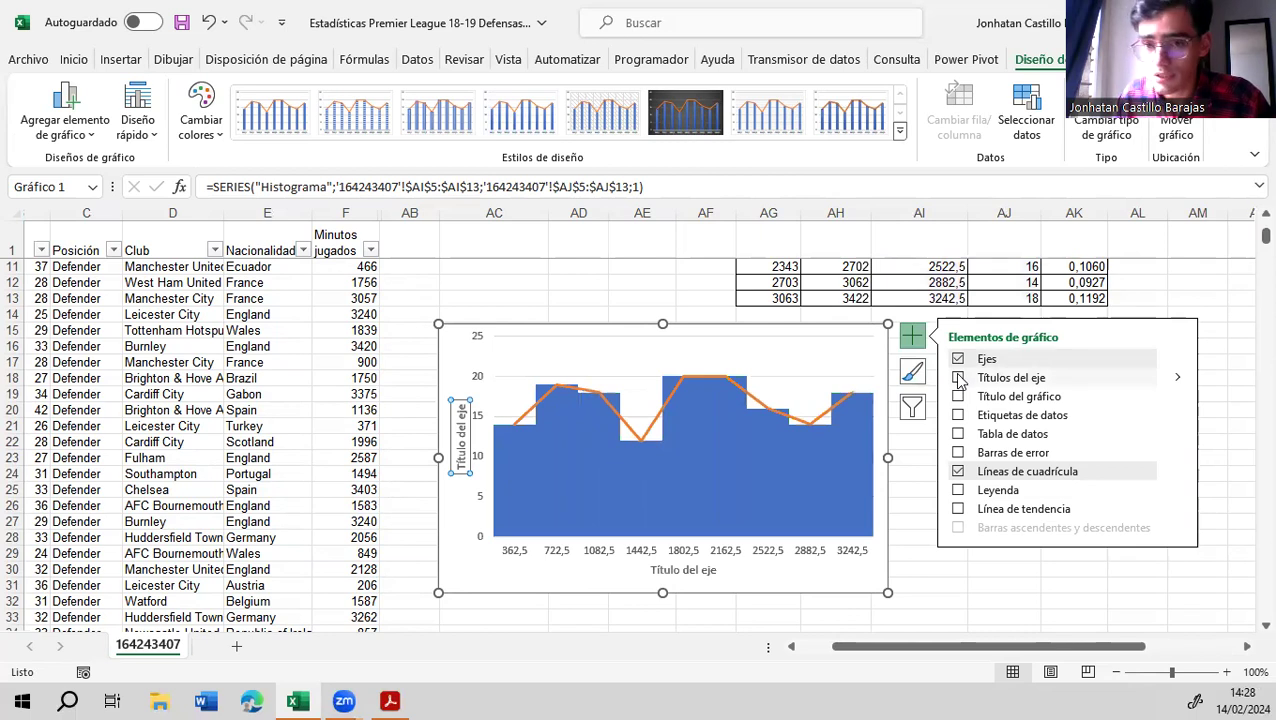
{"action": "left_click", "coordinate": [958, 396]}
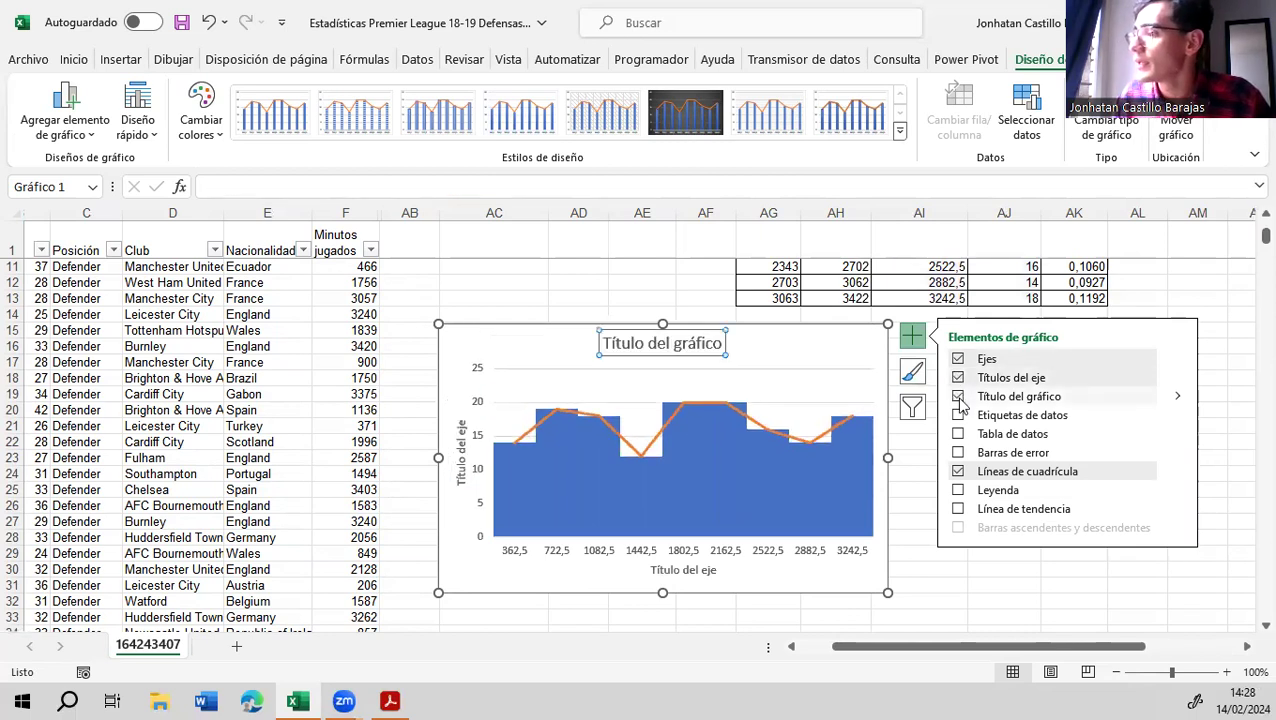
{"action": "left_click", "coordinate": [958, 416]}
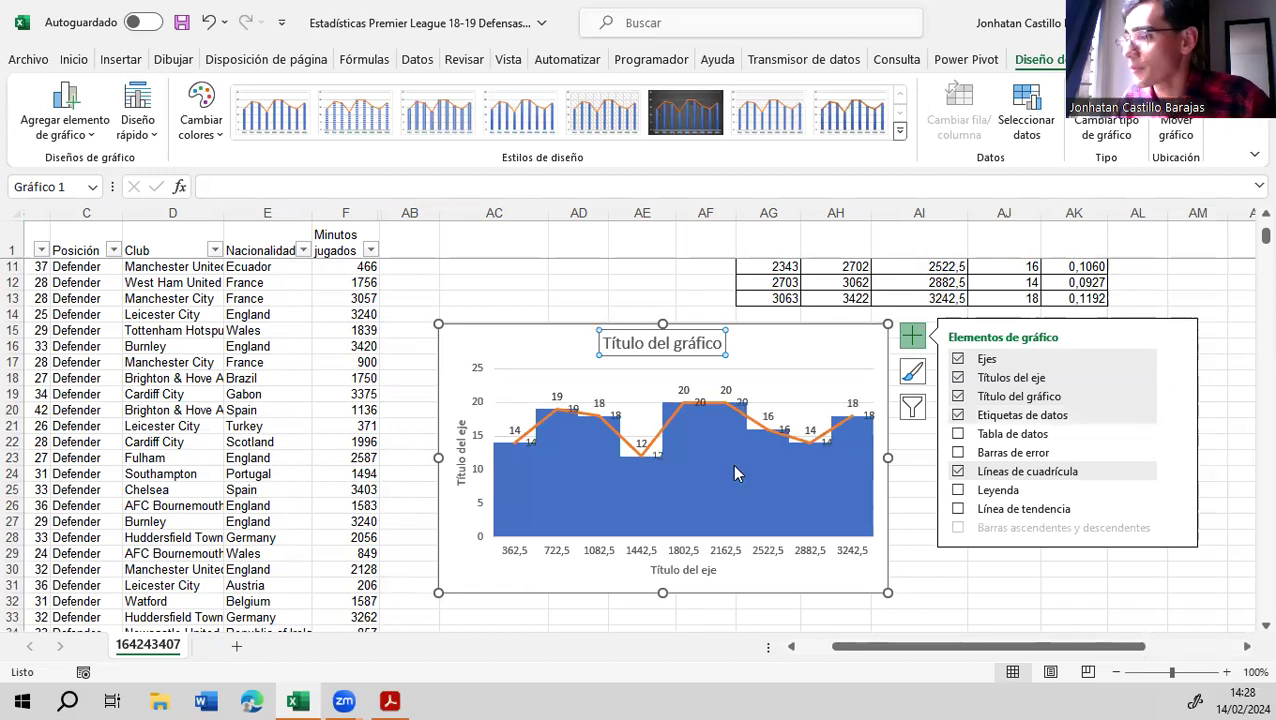
{"action": "left_click", "coordinate": [532, 442]}
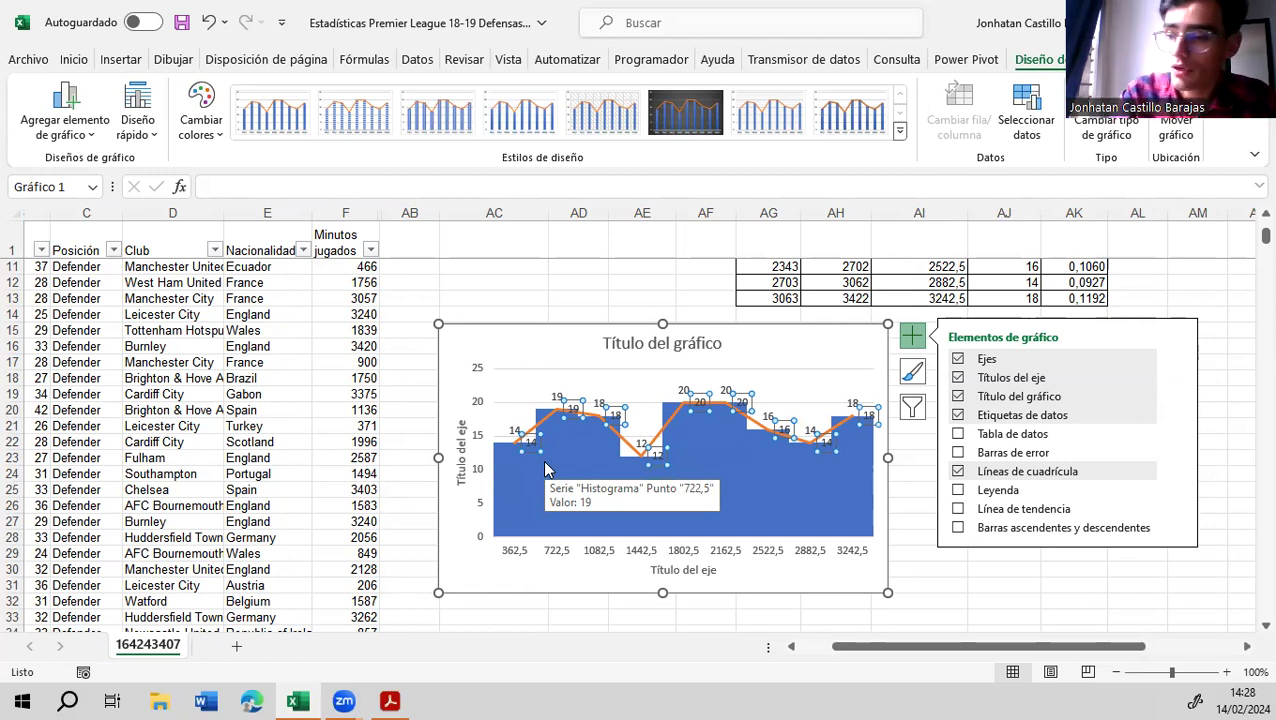
{"action": "key", "text": "Delete"}
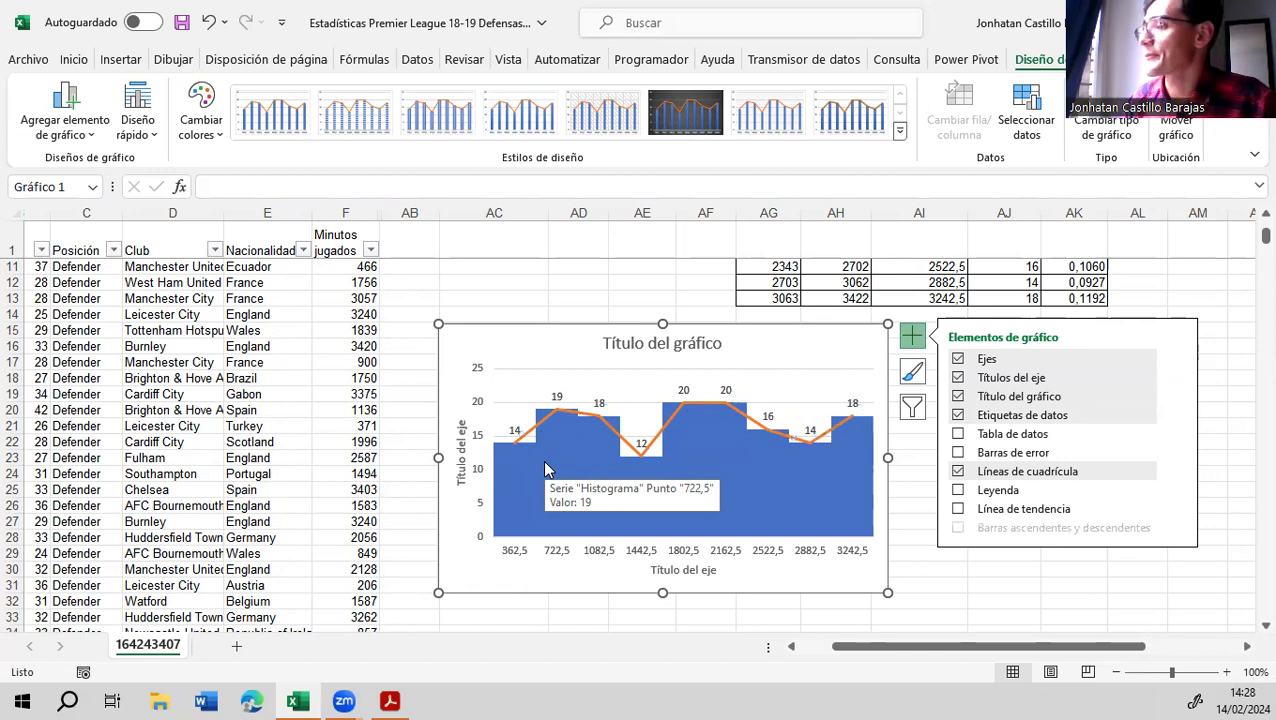
Replace the placeholder chart title with "Distribución de minutos jugados por los defensas"
{"action": "left_click", "coordinate": [657, 341]}
{"action": "left_click", "coordinate": [721, 342]}
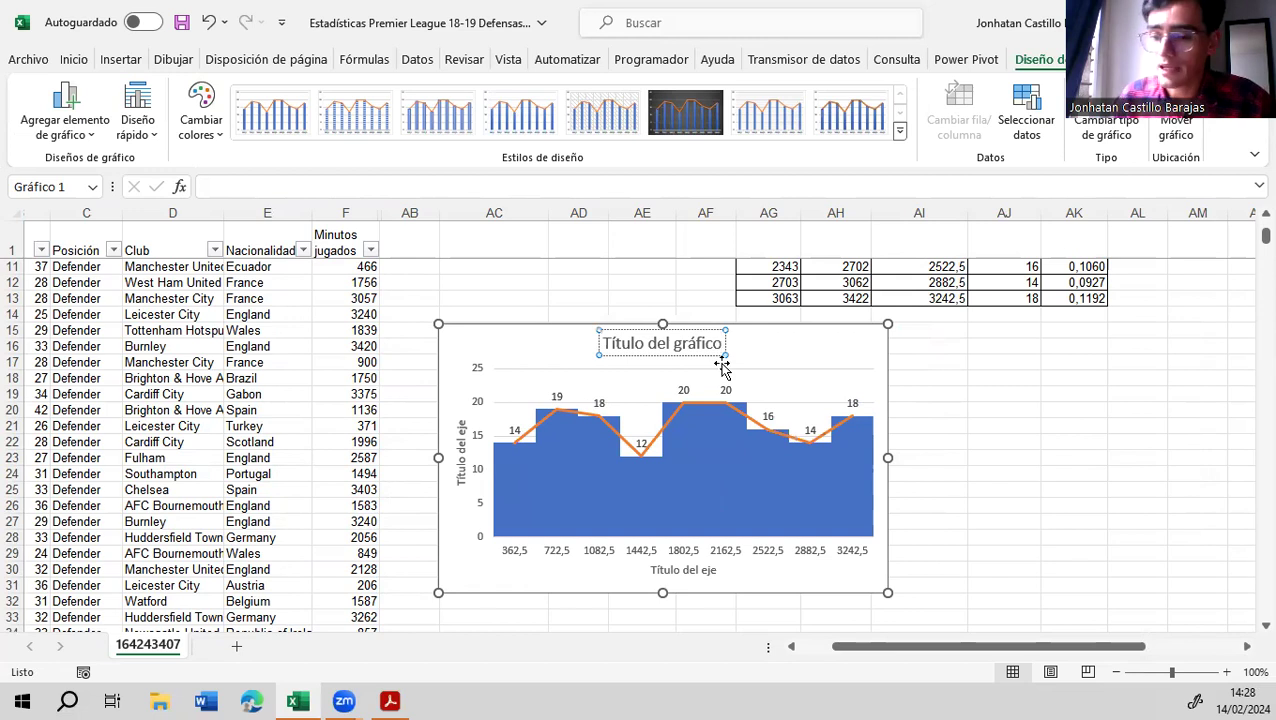
{"action": "key", "text": "BackSpace"}
{"action": "key", "text": "BackSpace"}
{"action": "key", "text": "BackSpace"}
{"action": "key", "text": "BackSpace"}
{"action": "key", "text": "BackSpace"}
{"action": "key", "text": "BackSpace"}
{"action": "key", "text": "BackSpace"}
{"action": "key", "text": "BackSpace"}
{"action": "key", "text": "BackSpace"}
{"action": "key", "text": "BackSpace"}
{"action": "key", "text": "BackSpace"}
{"action": "key", "text": "BackSpace"}
{"action": "key", "text": "BackSpace"}
{"action": "key", "text": "BackSpace"}
{"action": "key", "text": "BackSpace"}
{"action": "key", "text": "BackSpace"}
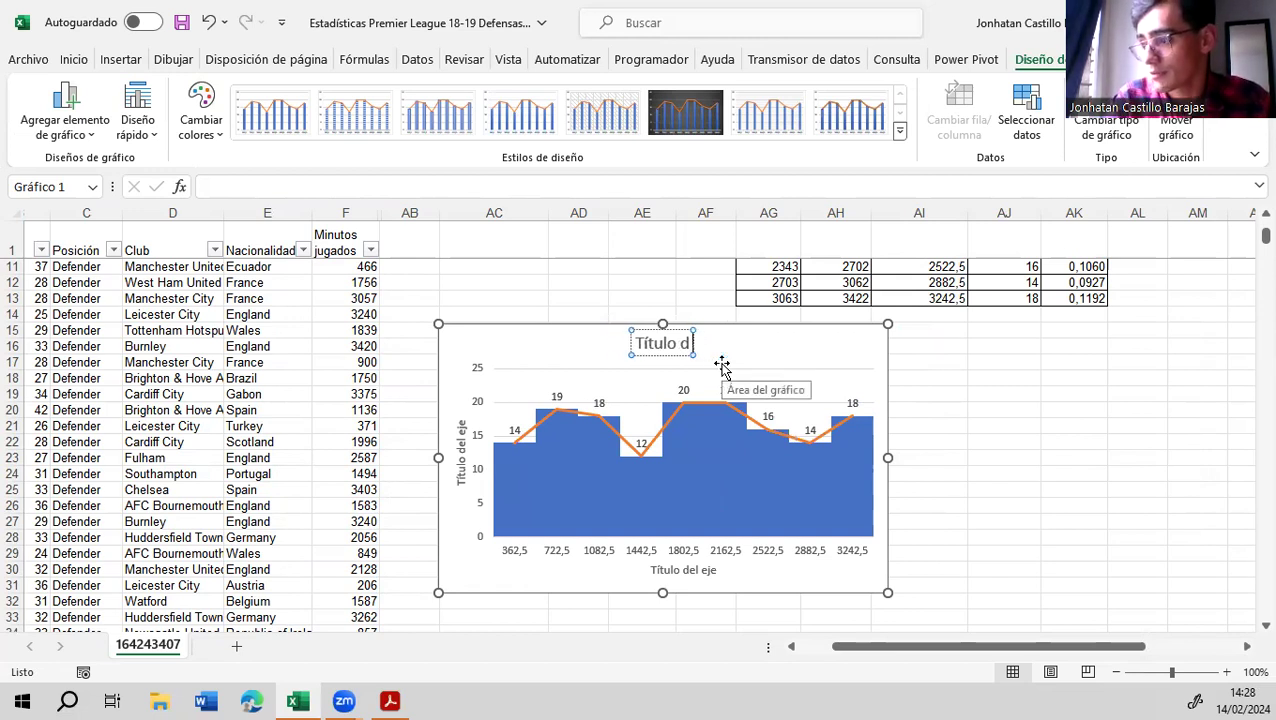
{"action": "key", "text": "BackSpace"}
{"action": "key", "text": "BackSpace"}
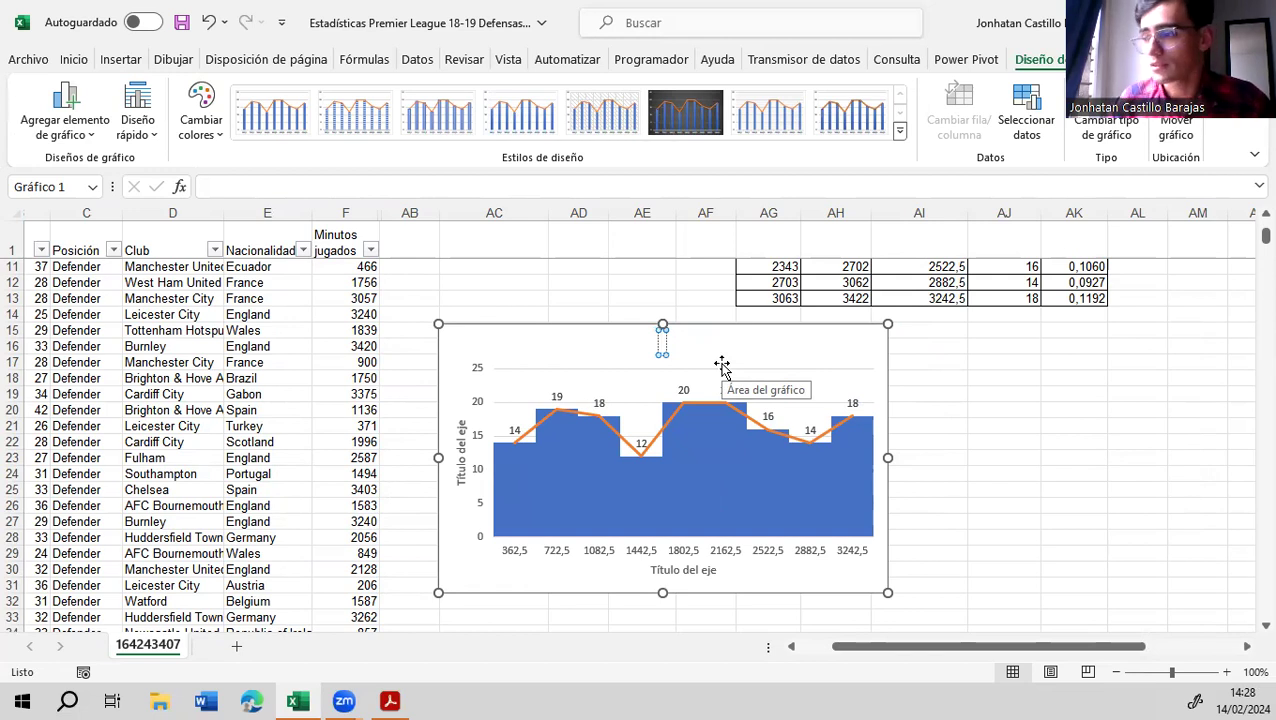
{"action": "type", "text": "Di"}
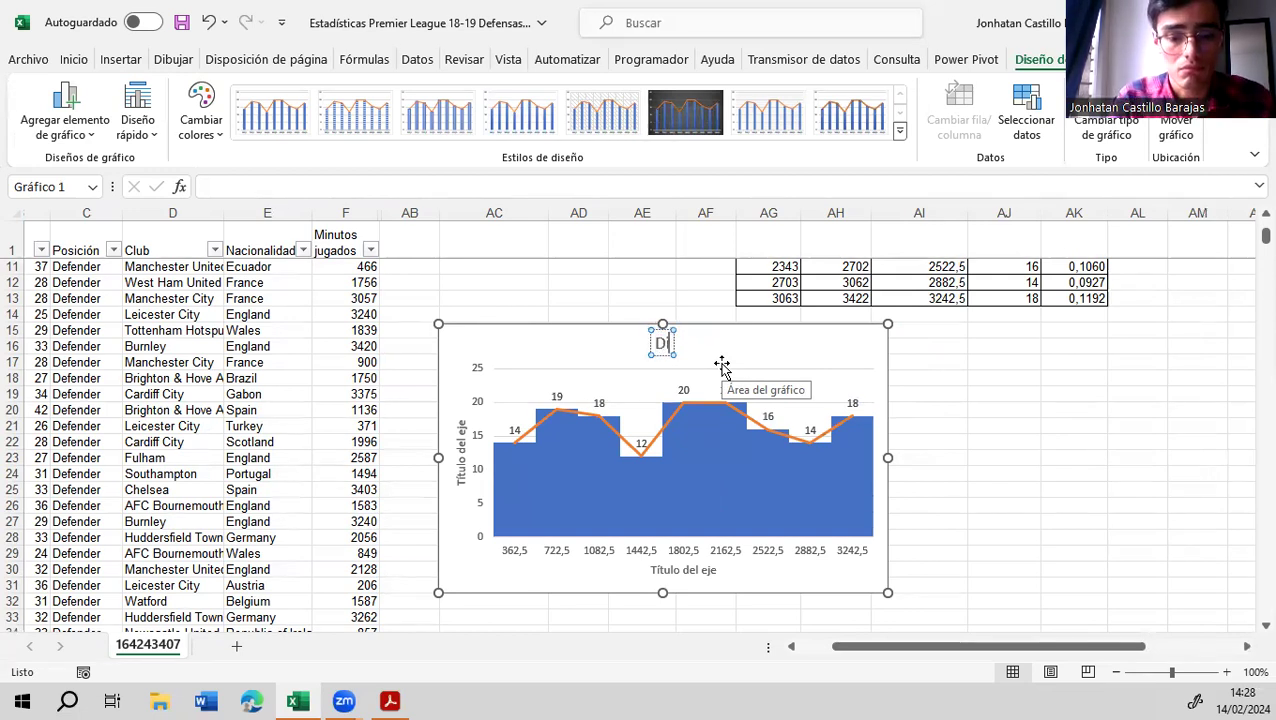
{"action": "type", "text": "stribución de npumero"}
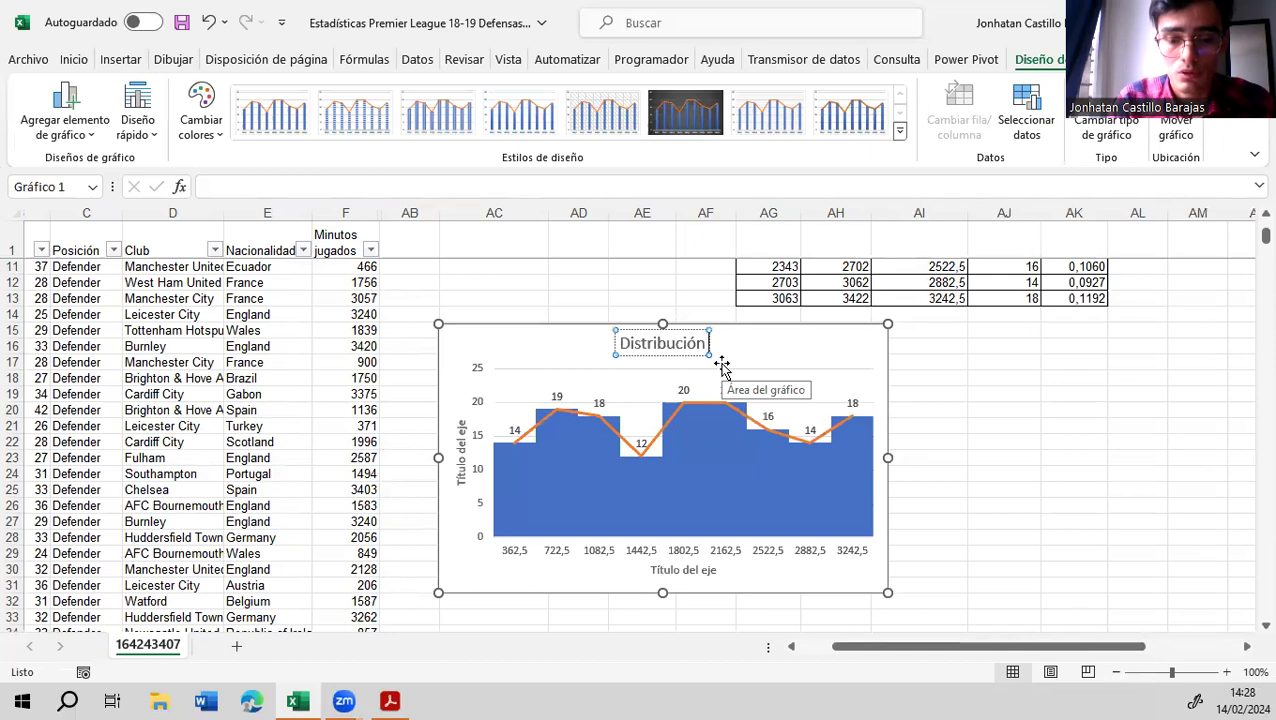
{"action": "key", "text": "BackSpace"}
{"action": "key", "text": "BackSpace"}
{"action": "key", "text": "BackSpace"}
{"action": "key", "text": "BackSpace"}
{"action": "key", "text": "BackSpace"}
{"action": "key", "text": "BackSpace"}
{"action": "key", "text": "BackSpace"}
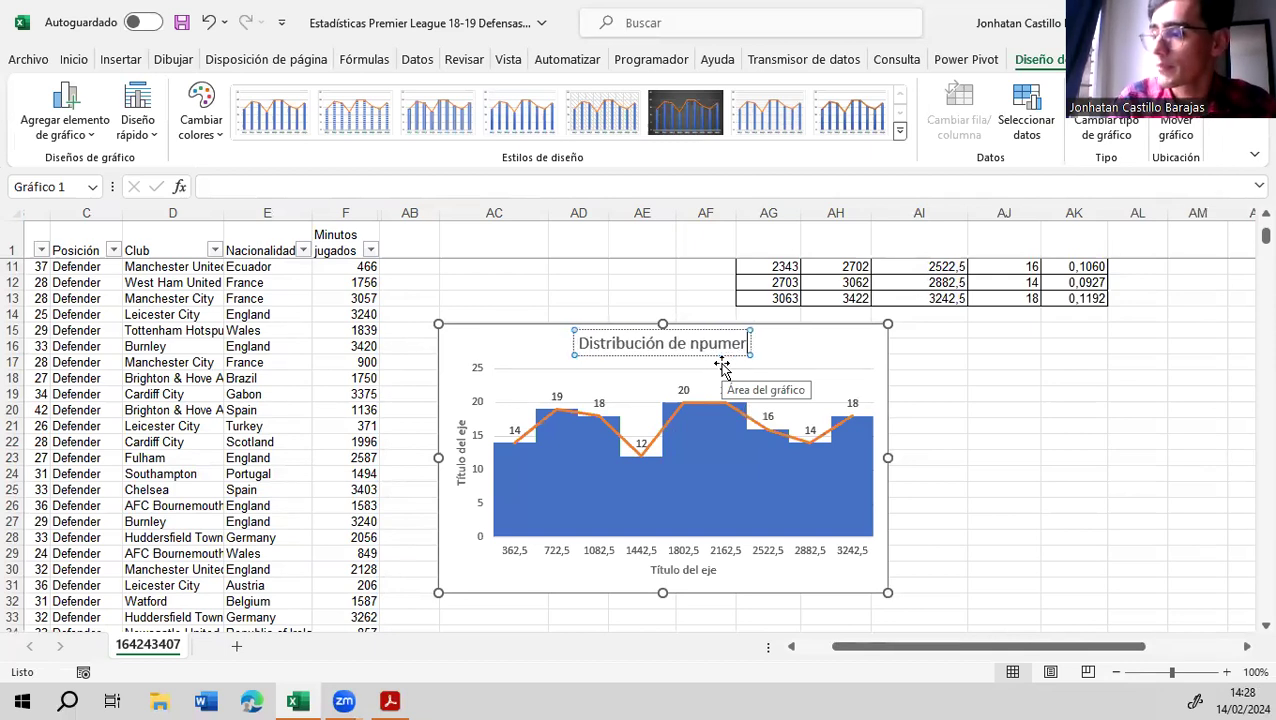
{"action": "type", "text": "mi"}
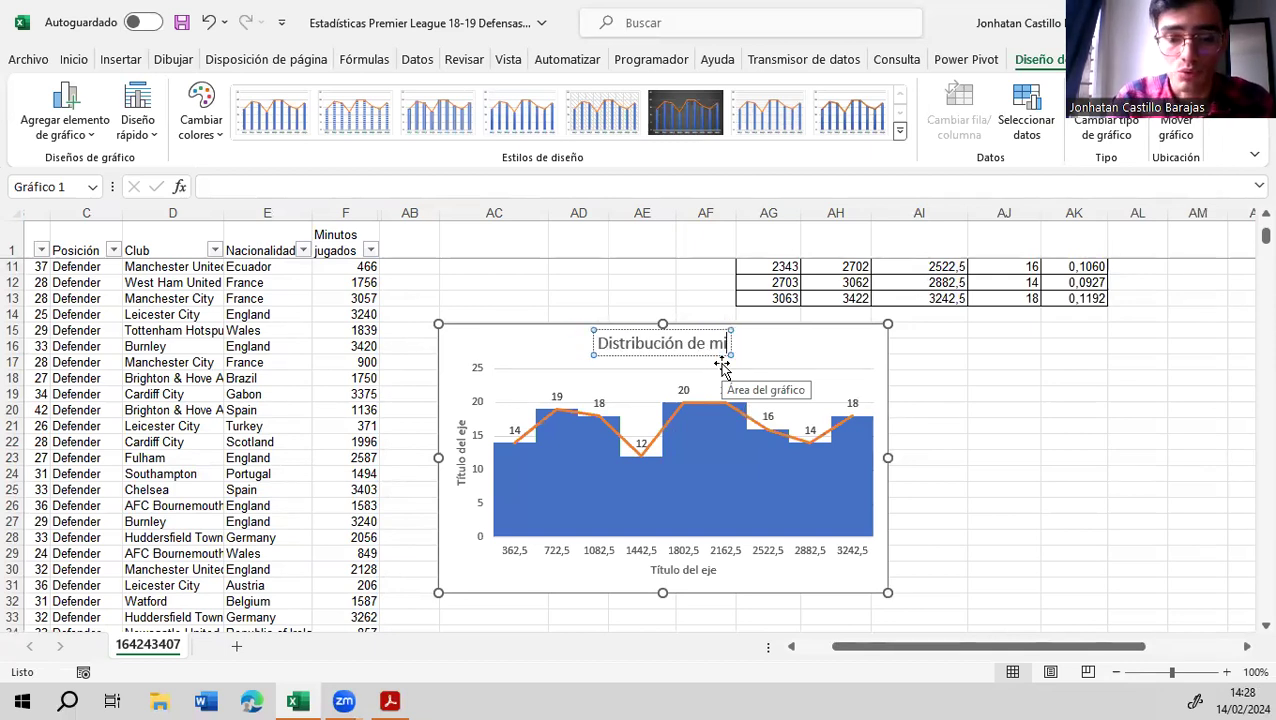
{"action": "type", "text": "nutos jugados por"}
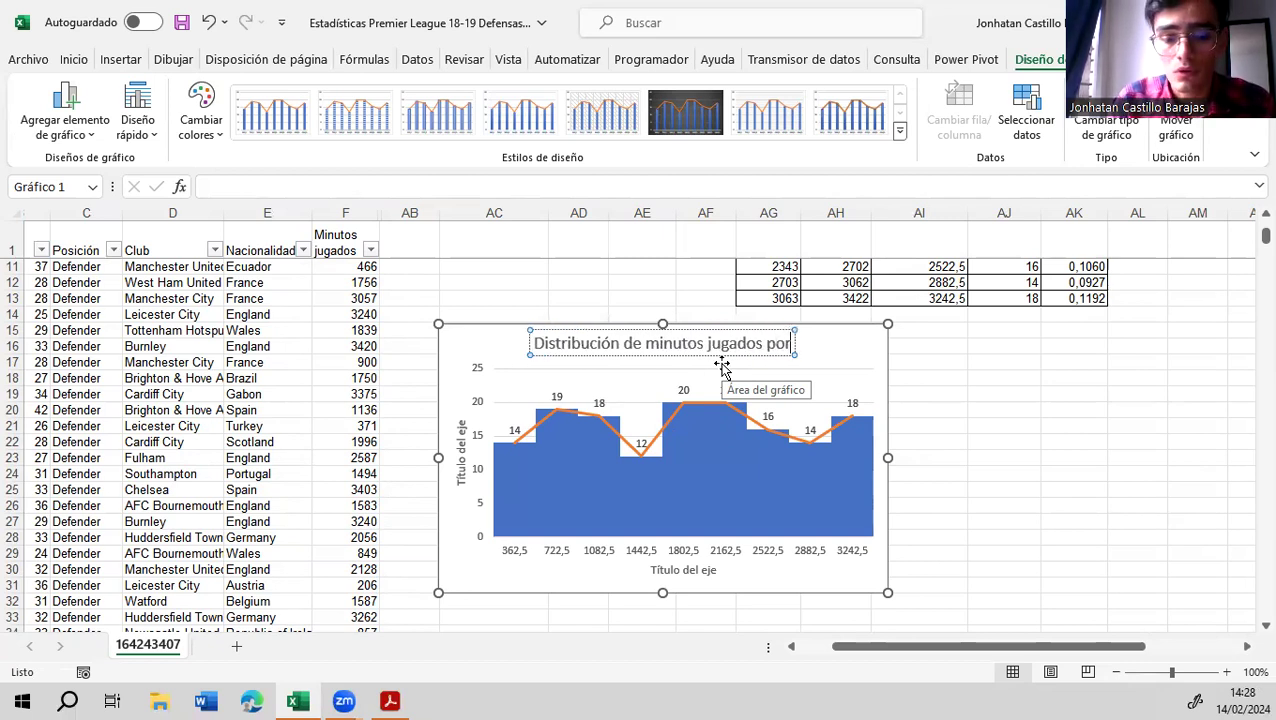
{"action": "type", "text": " los defensas"}
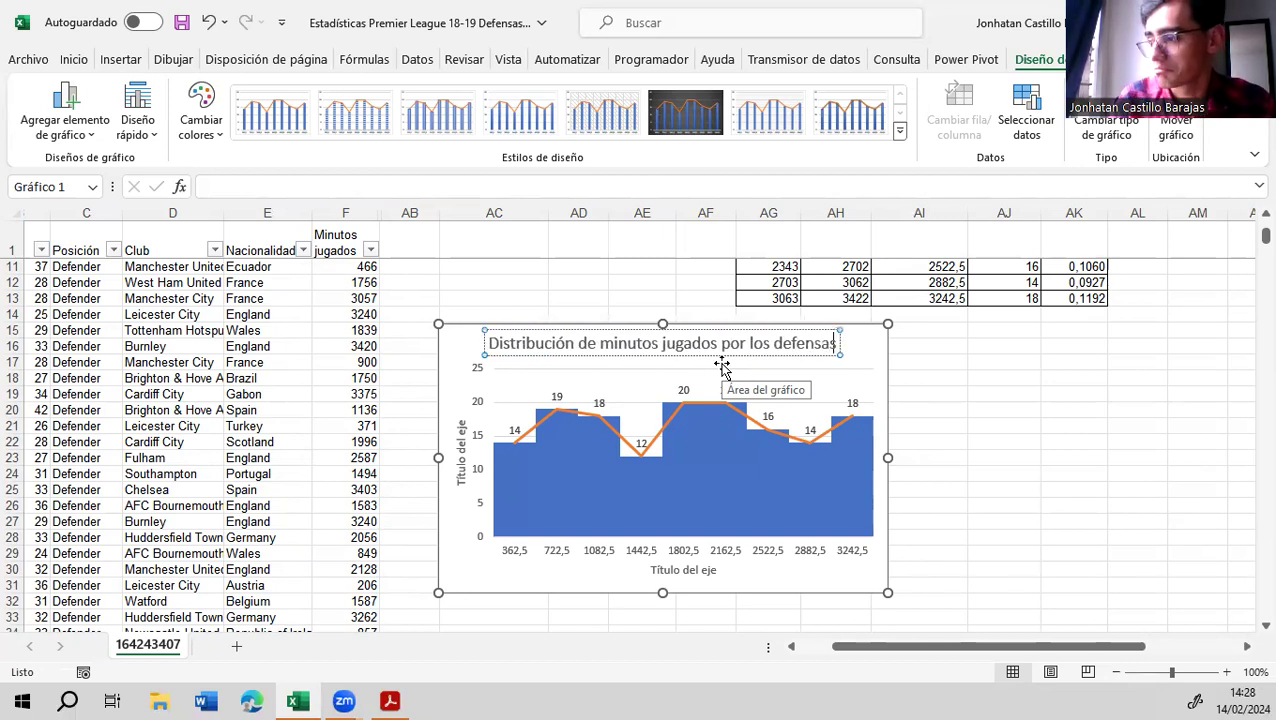
Replace the placeholder title of the chart's vertical axis with "Frecuencia"
{"action": "left_click", "coordinate": [460, 430]}
{"action": "left_click", "coordinate": [461, 427]}
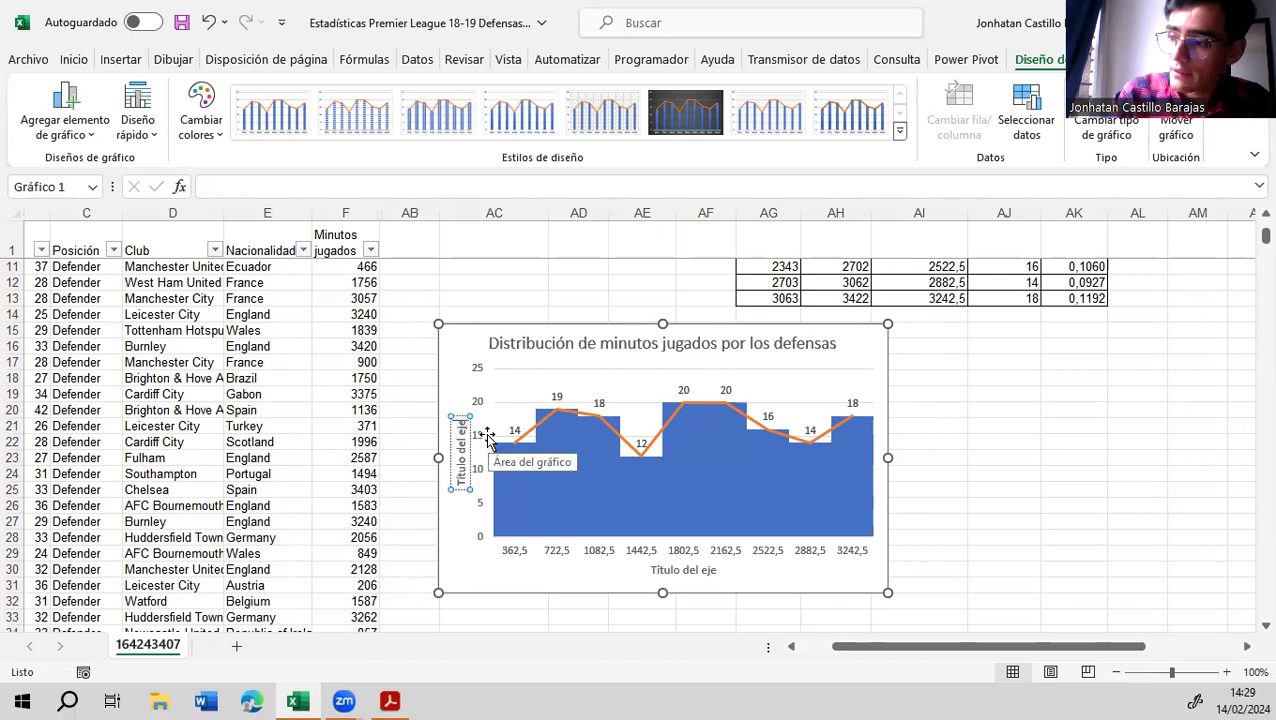
{"action": "key", "text": "BackSpace"}
{"action": "key", "text": "BackSpace"}
{"action": "key", "text": "BackSpace"}
{"action": "key", "text": "BackSpace"}
{"action": "key", "text": "BackSpace"}
{"action": "key", "text": "BackSpace"}
{"action": "key", "text": "BackSpace"}
{"action": "key", "text": "BackSpace"}
{"action": "key", "text": "BackSpace"}
{"action": "key", "text": "BackSpace"}
{"action": "key", "text": "BackSpace"}
{"action": "key", "text": "BackSpace"}
{"action": "key", "text": "BackSpace"}
{"action": "key", "text": "BackSpace"}
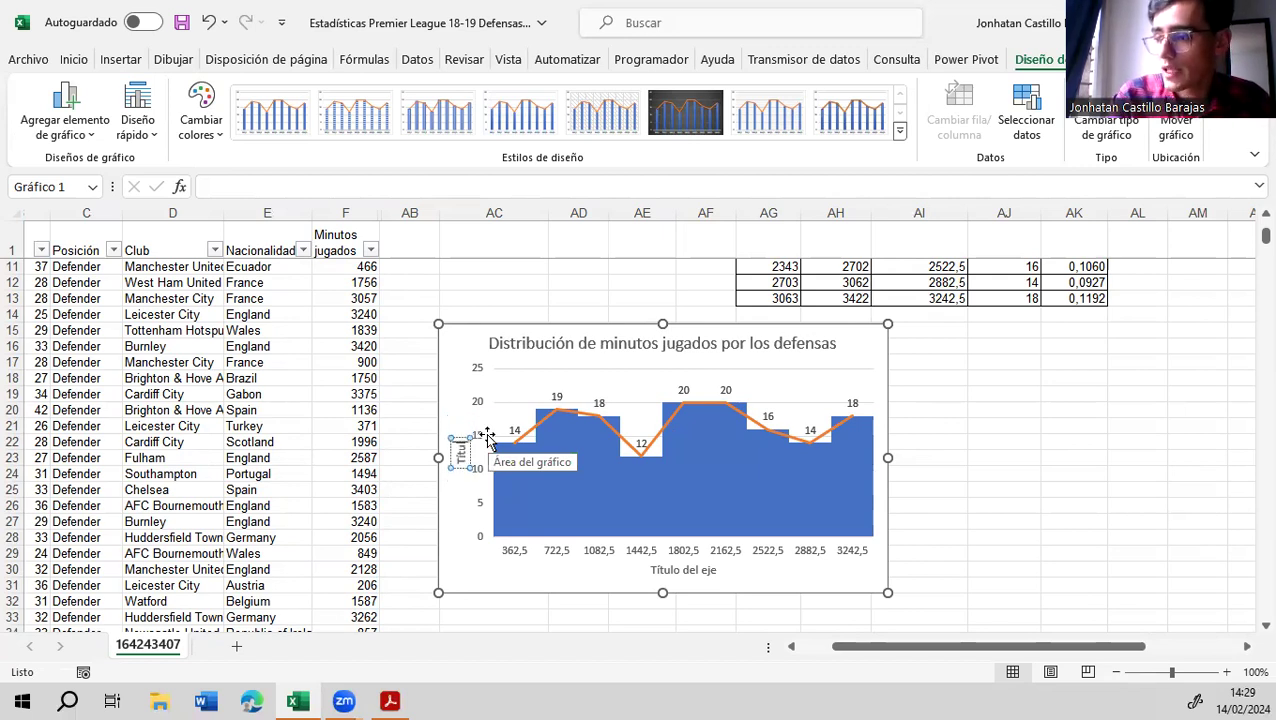
{"action": "type", "text": "Frecuencia"}
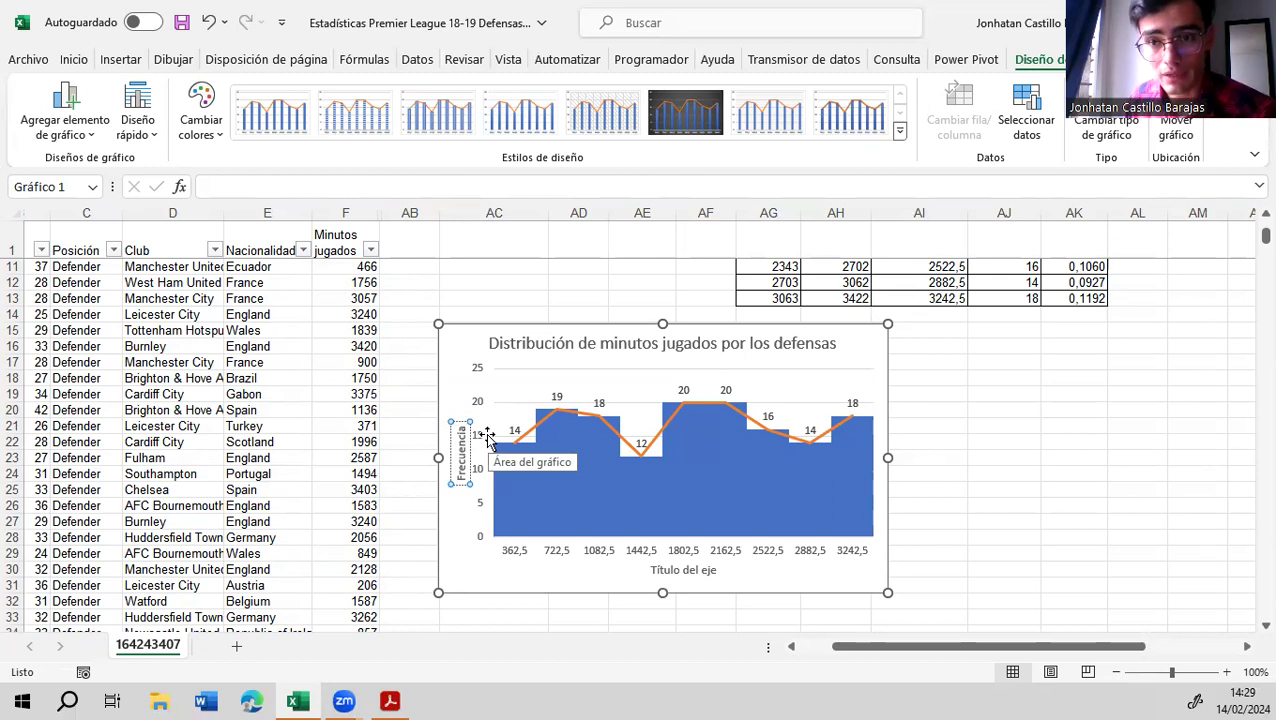
Change the horizontal axis title of the chart to "Minutos jugados"
{"action": "left_click", "coordinate": [684, 572]}
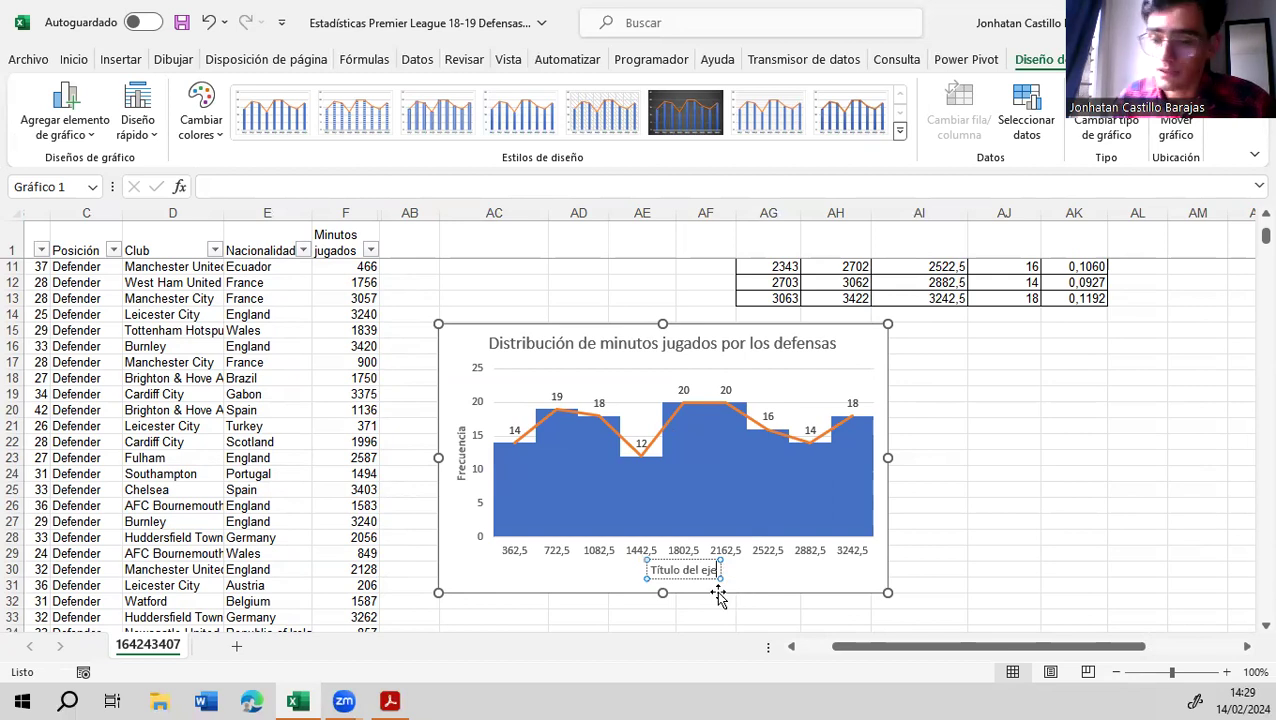
{"action": "key", "text": "BackSpace"}
{"action": "key", "text": "BackSpace"}
{"action": "key", "text": "BackSpace"}
{"action": "key", "text": "BackSpace"}
{"action": "key", "text": "BackSpace"}
{"action": "key", "text": "BackSpace"}
{"action": "key", "text": "BackSpace"}
{"action": "key", "text": "BackSpace"}
{"action": "key", "text": "BackSpace"}
{"action": "key", "text": "BackSpace"}
{"action": "key", "text": "BackSpace"}
{"action": "key", "text": "BackSpace"}
{"action": "key", "text": "BackSpace"}
{"action": "key", "text": "BackSpace"}
{"action": "type", "text": "Minutos jugados"}
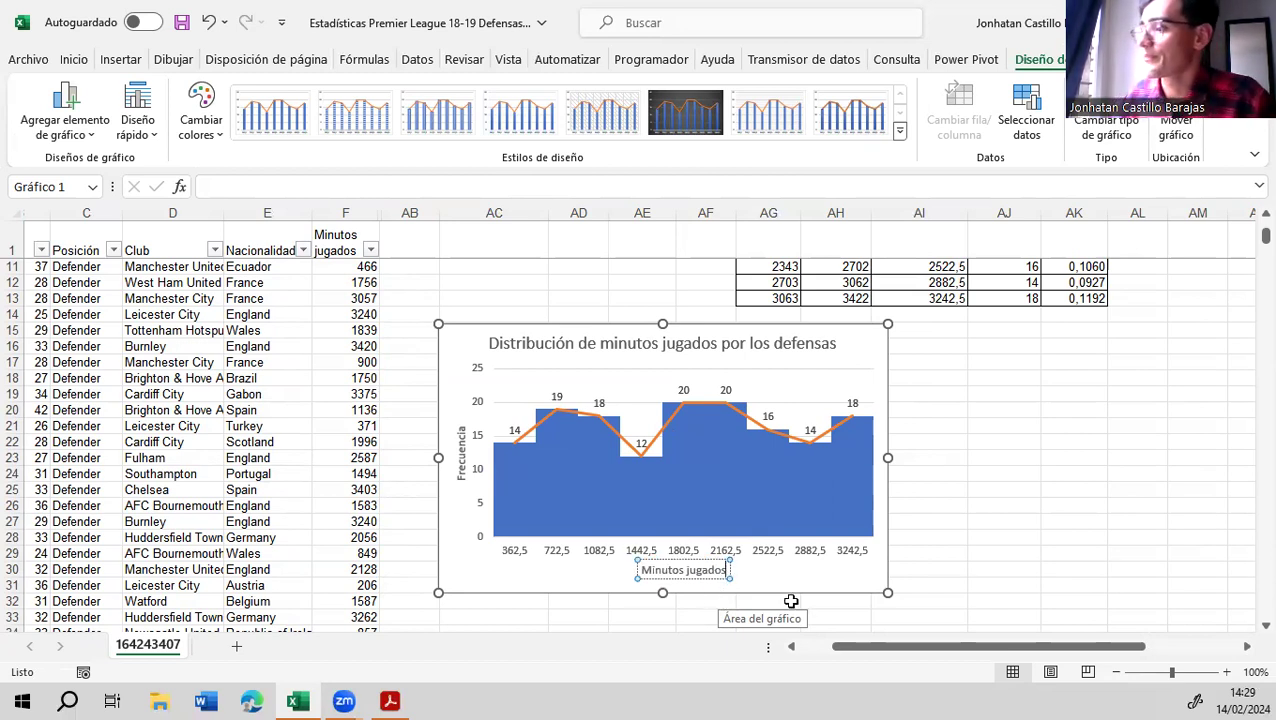
{"action": "left_click", "coordinate": [790, 568]}
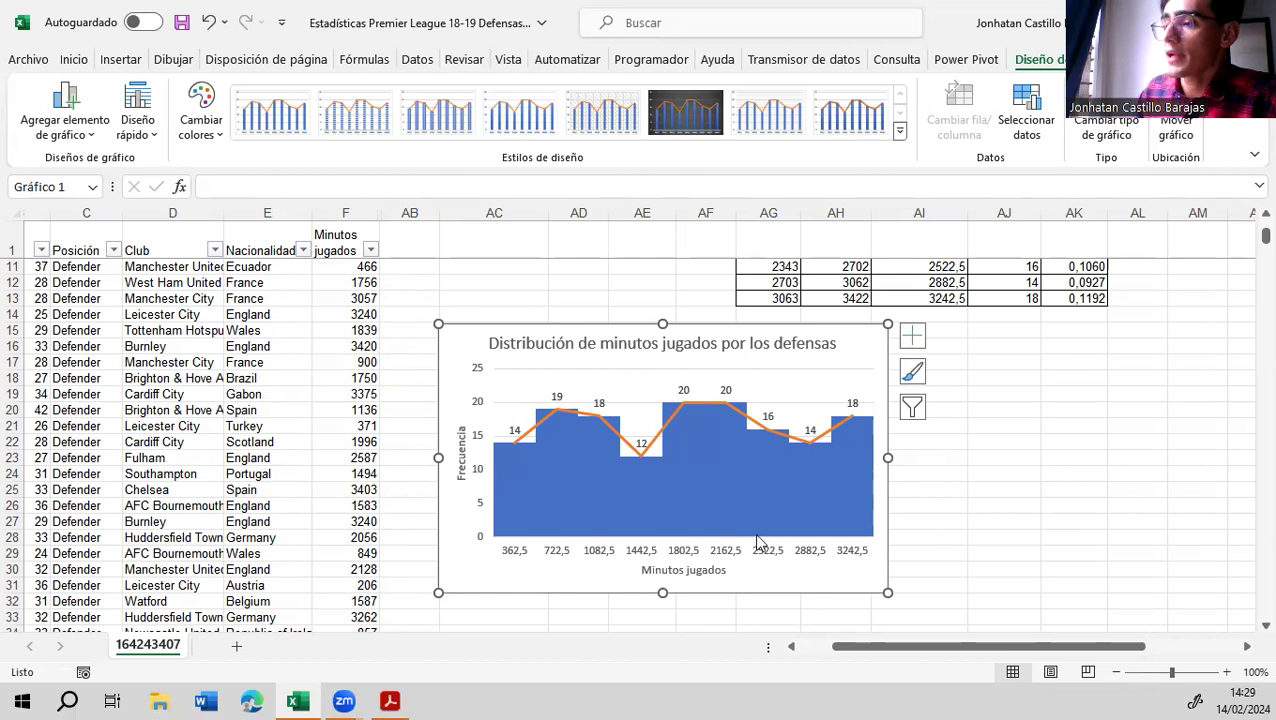
Fill the columns of the "Histograma" series with a light green theme colour
{"action": "double_click", "coordinate": [685, 480]}
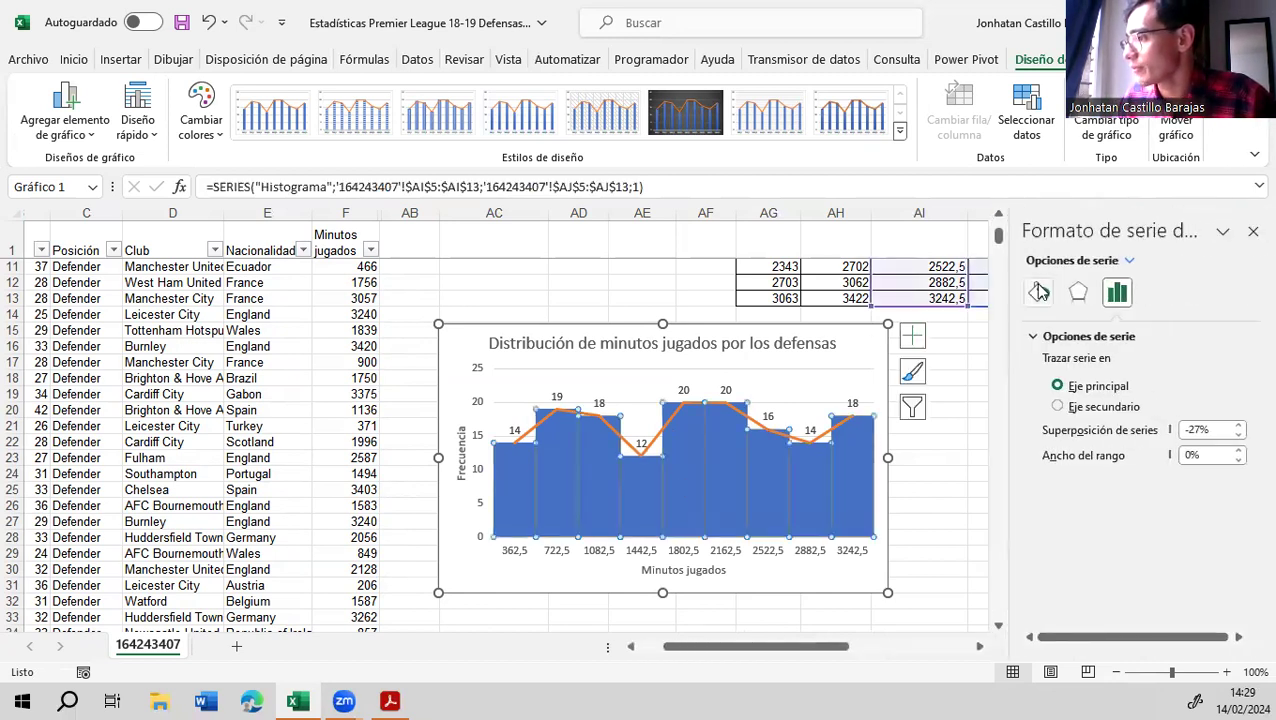
{"action": "left_click", "coordinate": [1040, 291]}
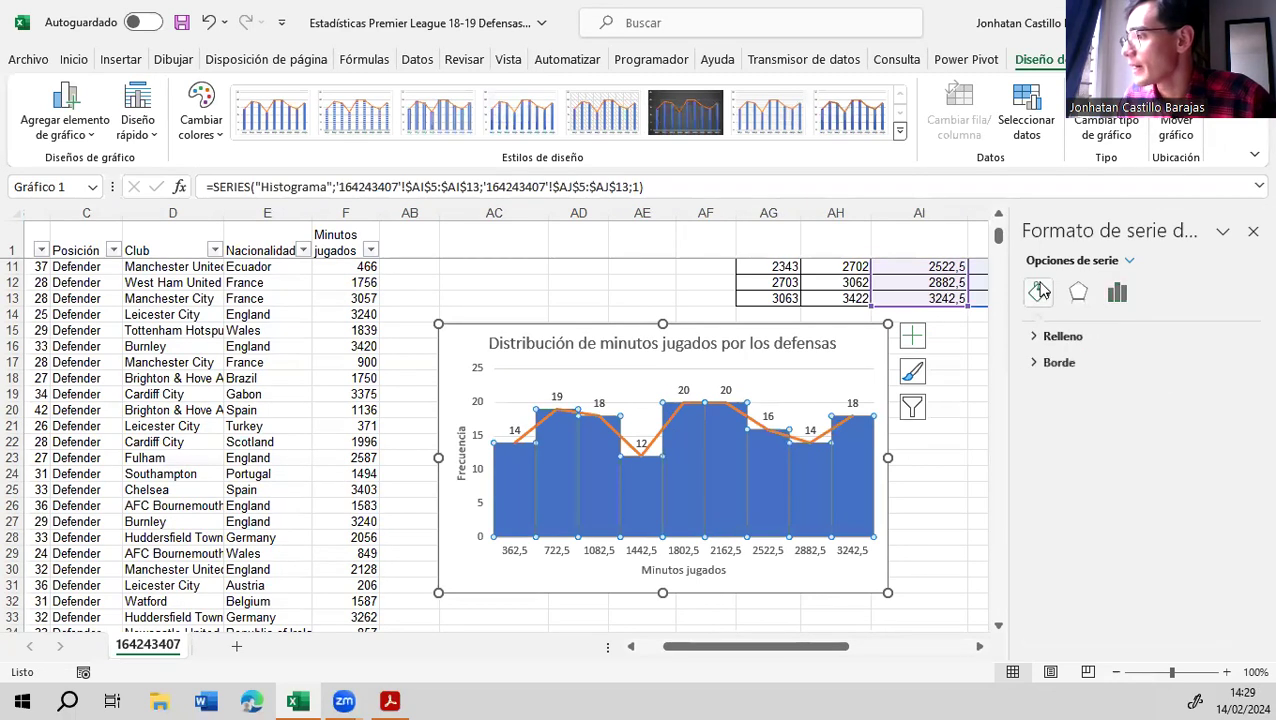
{"action": "left_click", "coordinate": [1034, 337]}
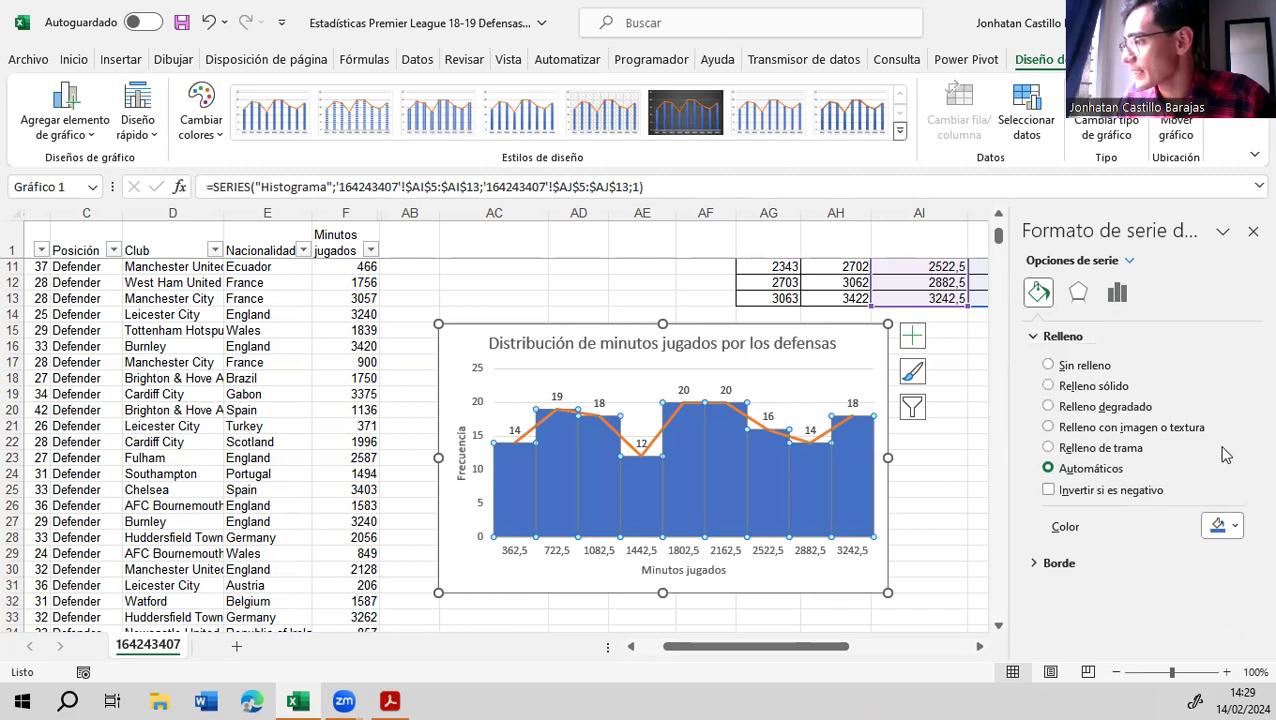
{"action": "left_click", "coordinate": [1222, 526]}
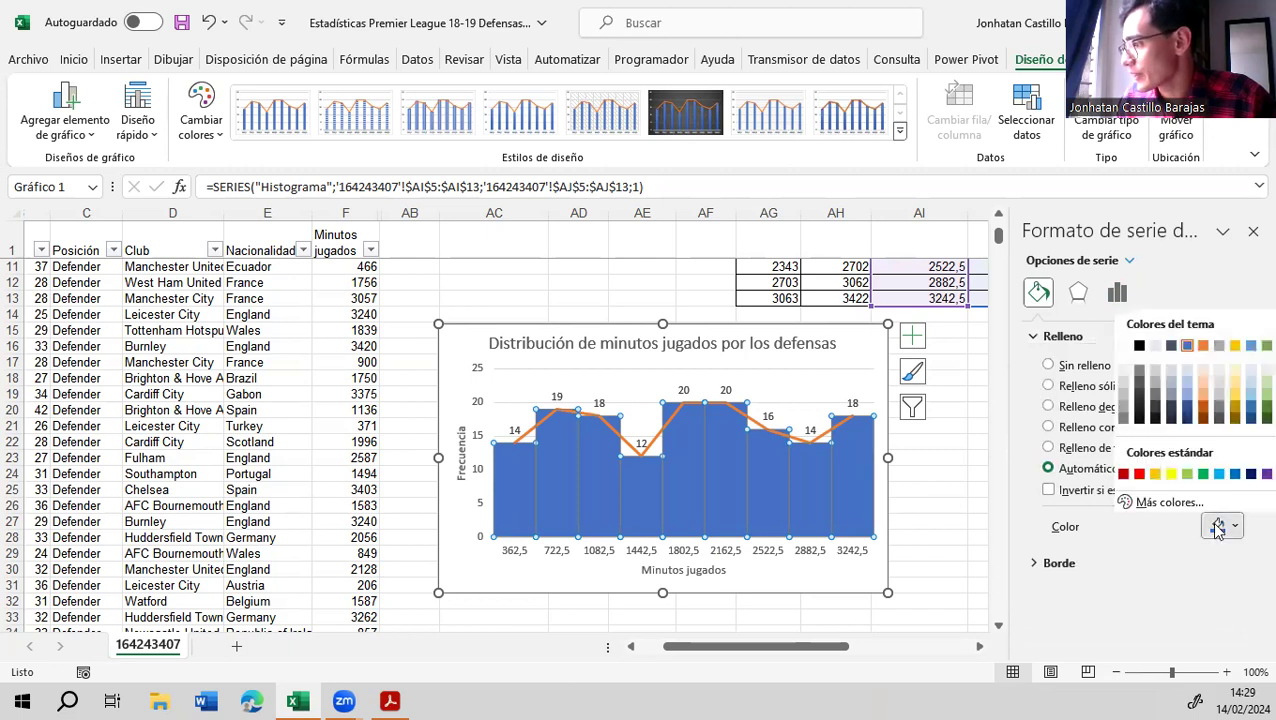
{"action": "left_click", "coordinate": [1258, 382]}
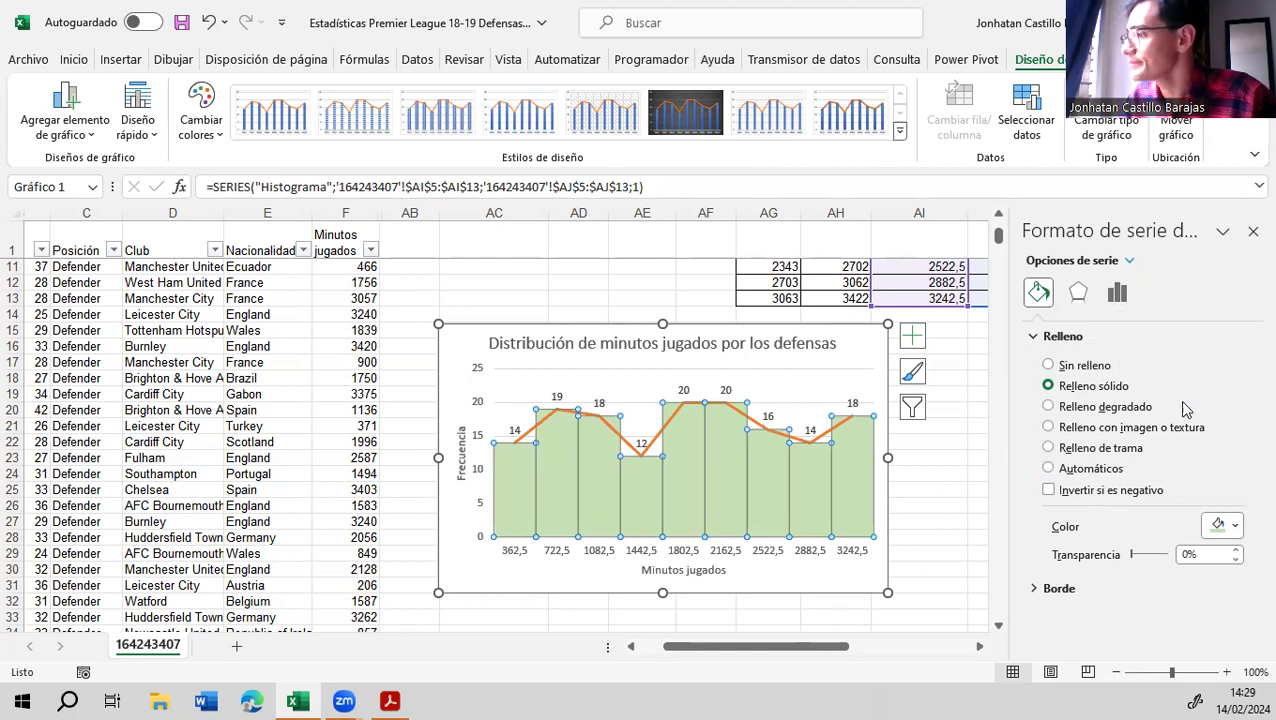
Give the histogram columns a solid black border and close the series formatting
{"action": "left_click", "coordinate": [1038, 592]}
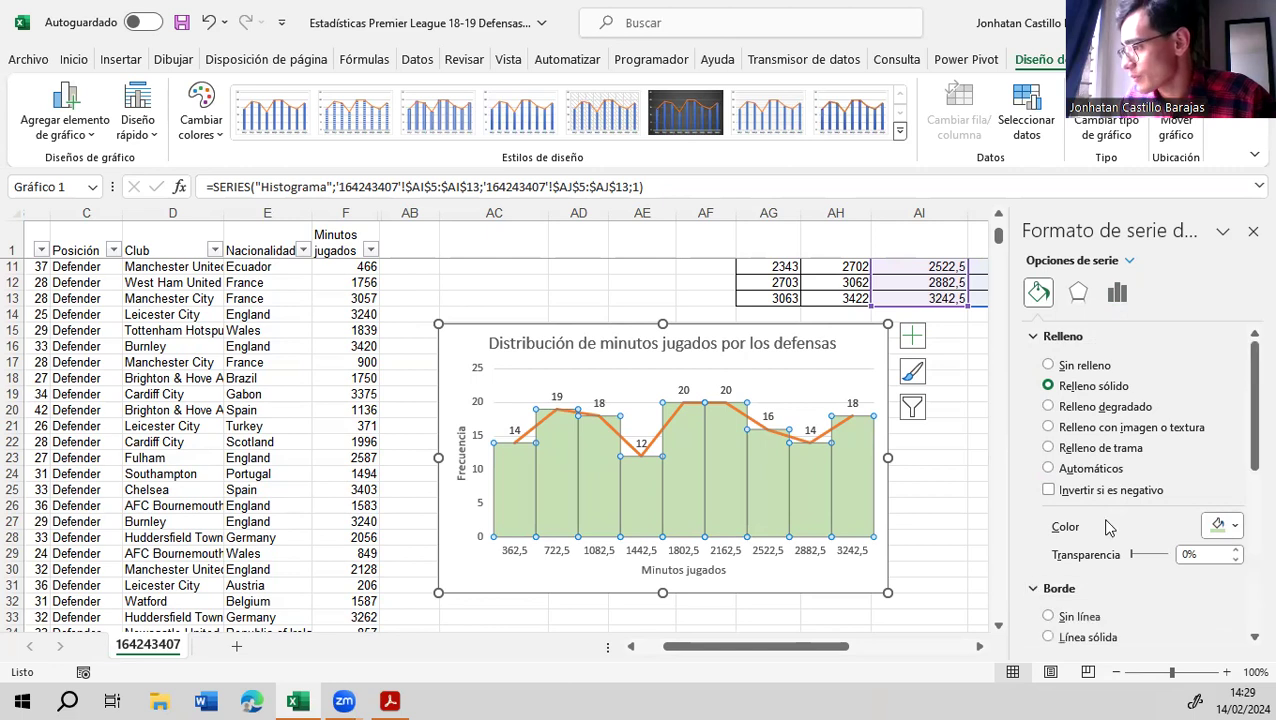
{"action": "scroll", "coordinate": [1045, 560], "scroll_direction": "down", "scroll_amount": 3}
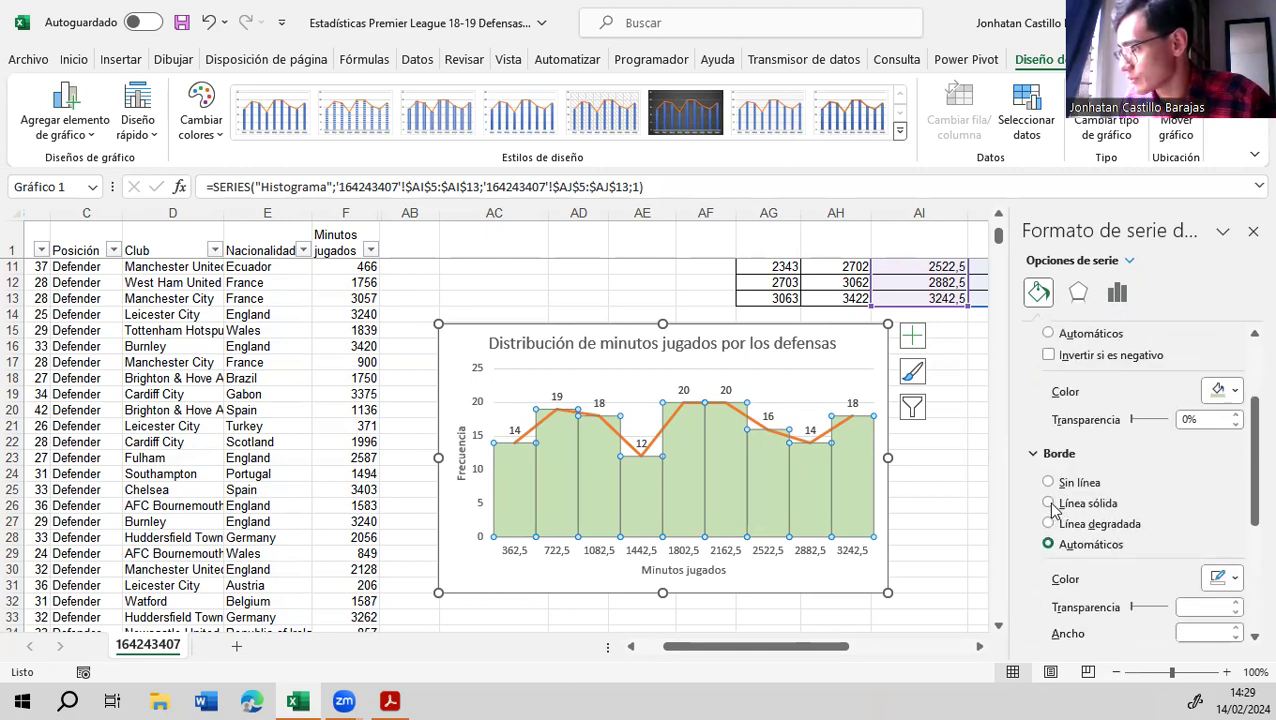
{"action": "left_click", "coordinate": [1050, 504]}
{"action": "scroll", "coordinate": [1181, 446], "scroll_direction": "down", "scroll_amount": 1}
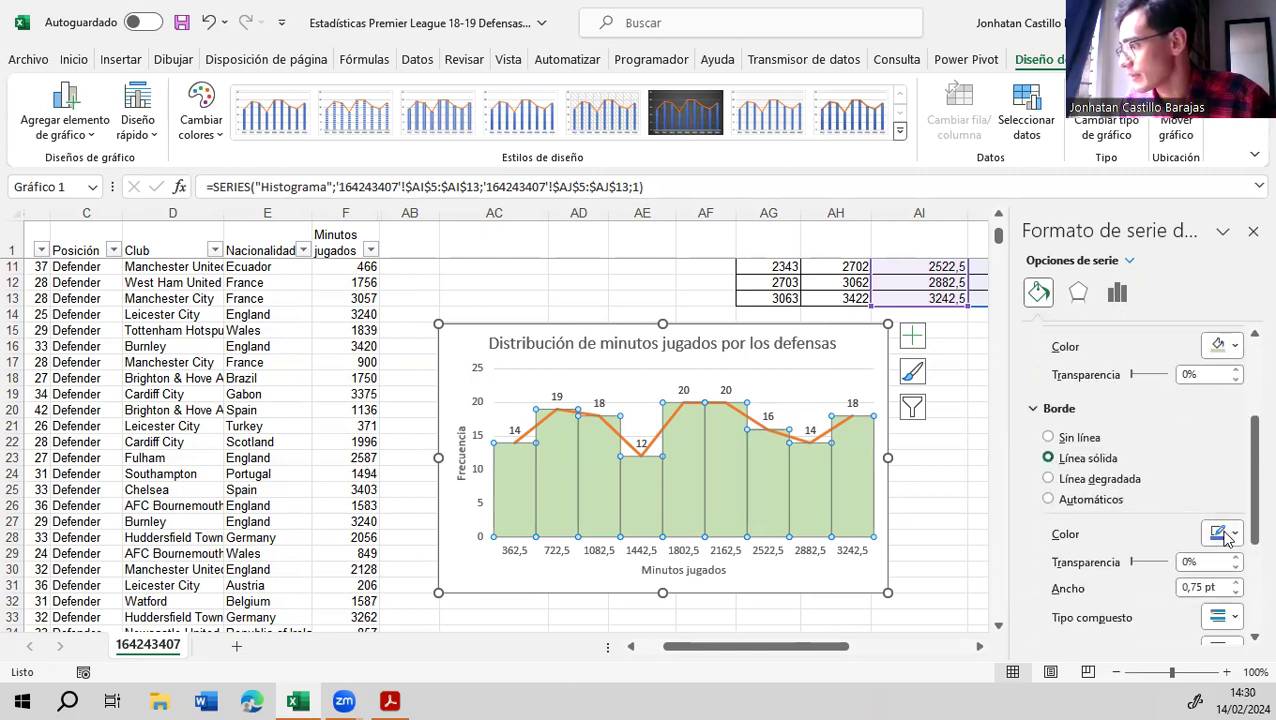
{"action": "left_click", "coordinate": [1225, 533]}
{"action": "left_click", "coordinate": [1138, 355]}
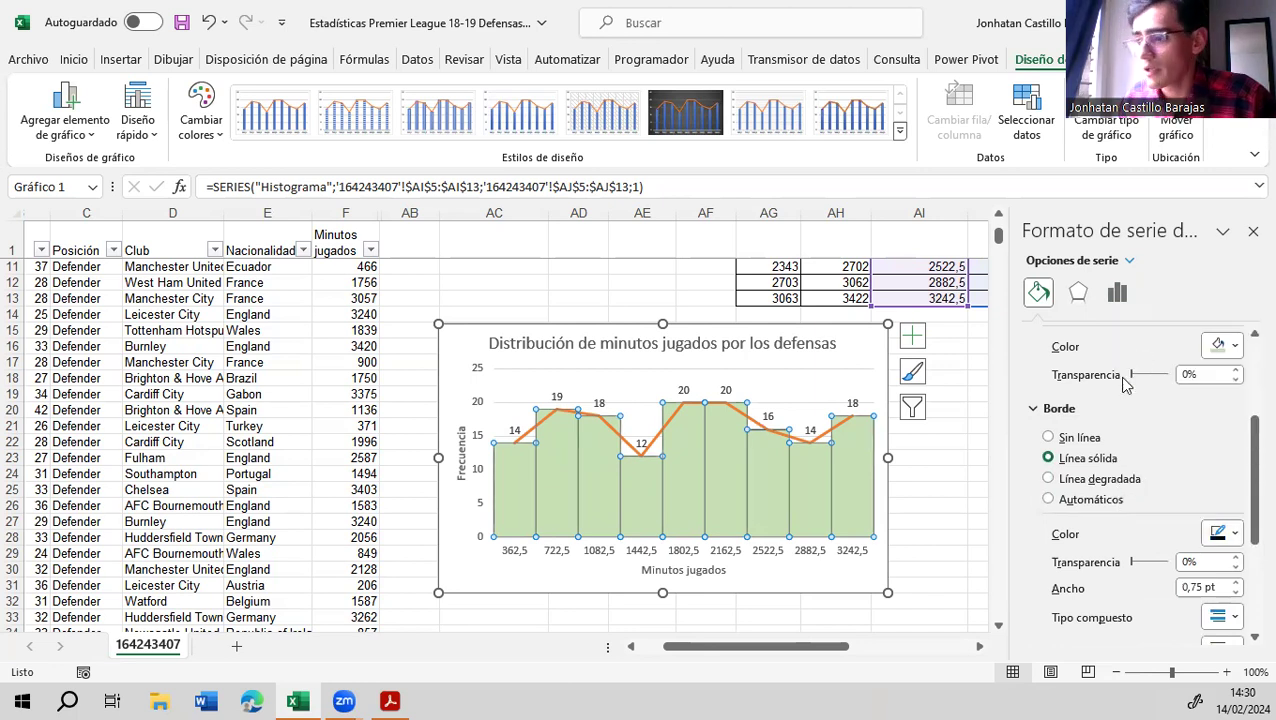
{"action": "left_click", "coordinate": [947, 517]}
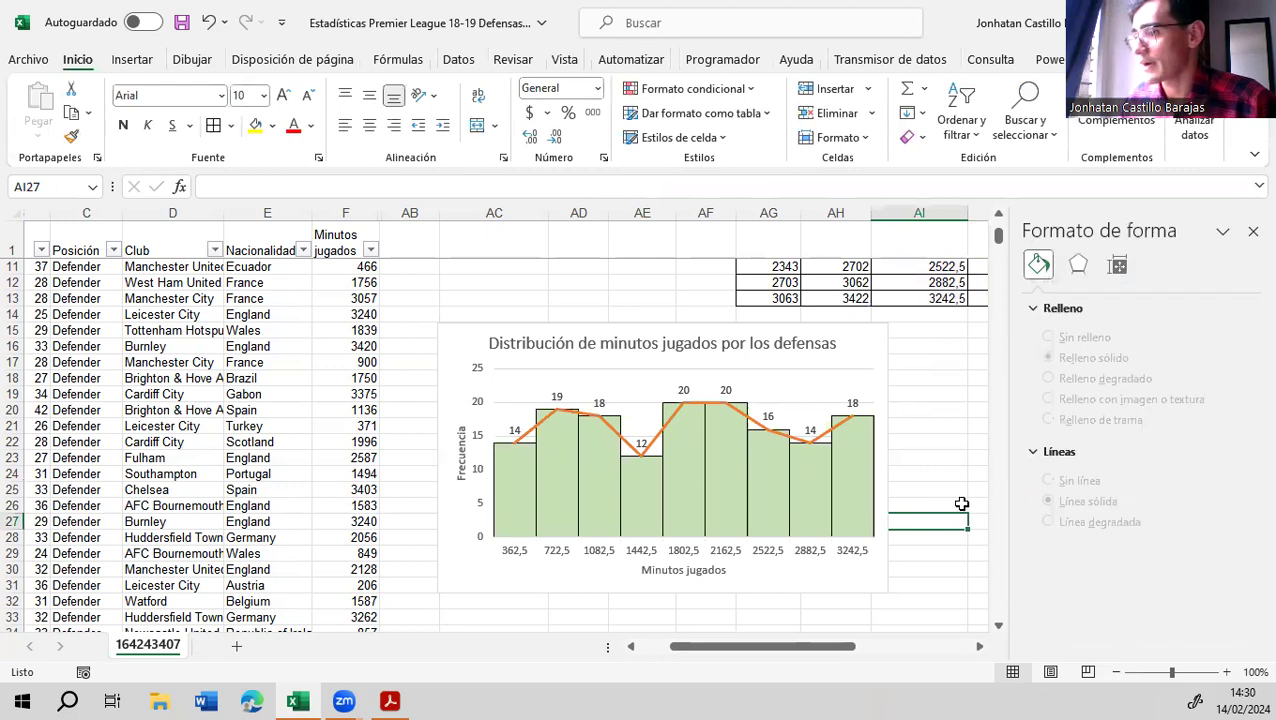
{"action": "left_click", "coordinate": [1251, 228]}
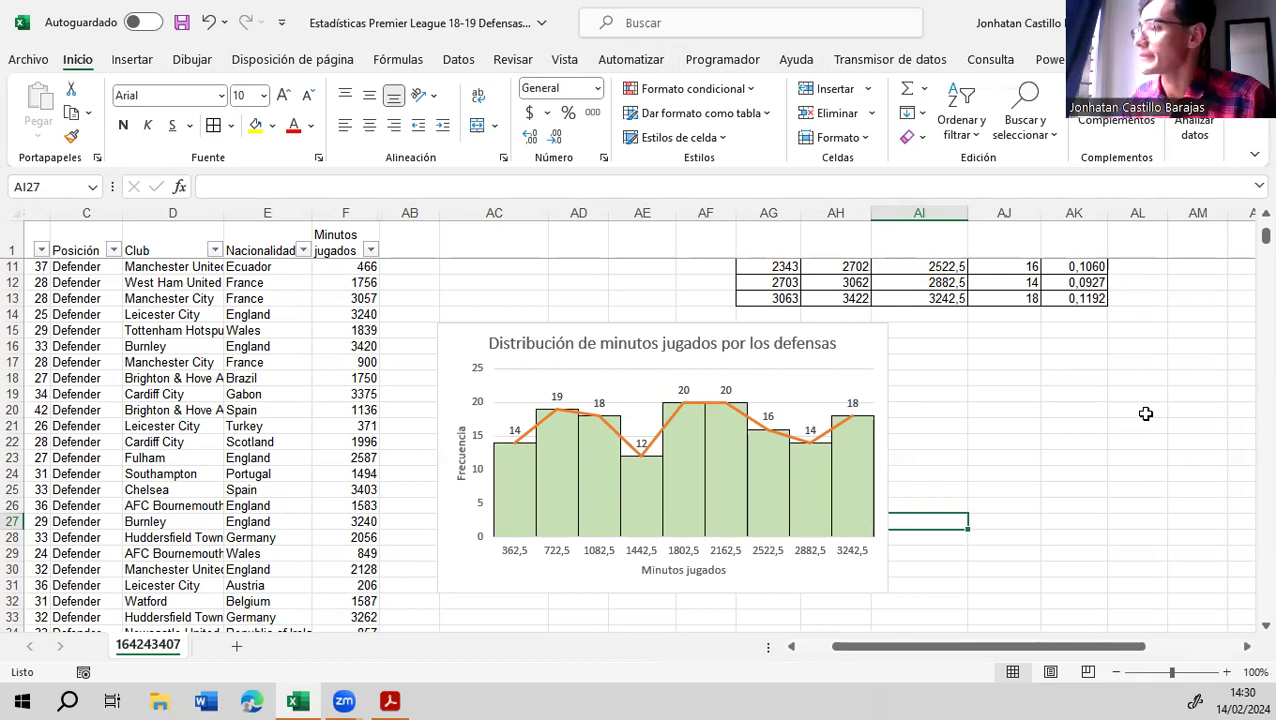
Enter the labels "Media", "Mediana" and "Moda" in cells AJ16:AJ18, below the frequency table
{"action": "scroll", "coordinate": [1146, 413], "scroll_direction": "up", "scroll_amount": 2}
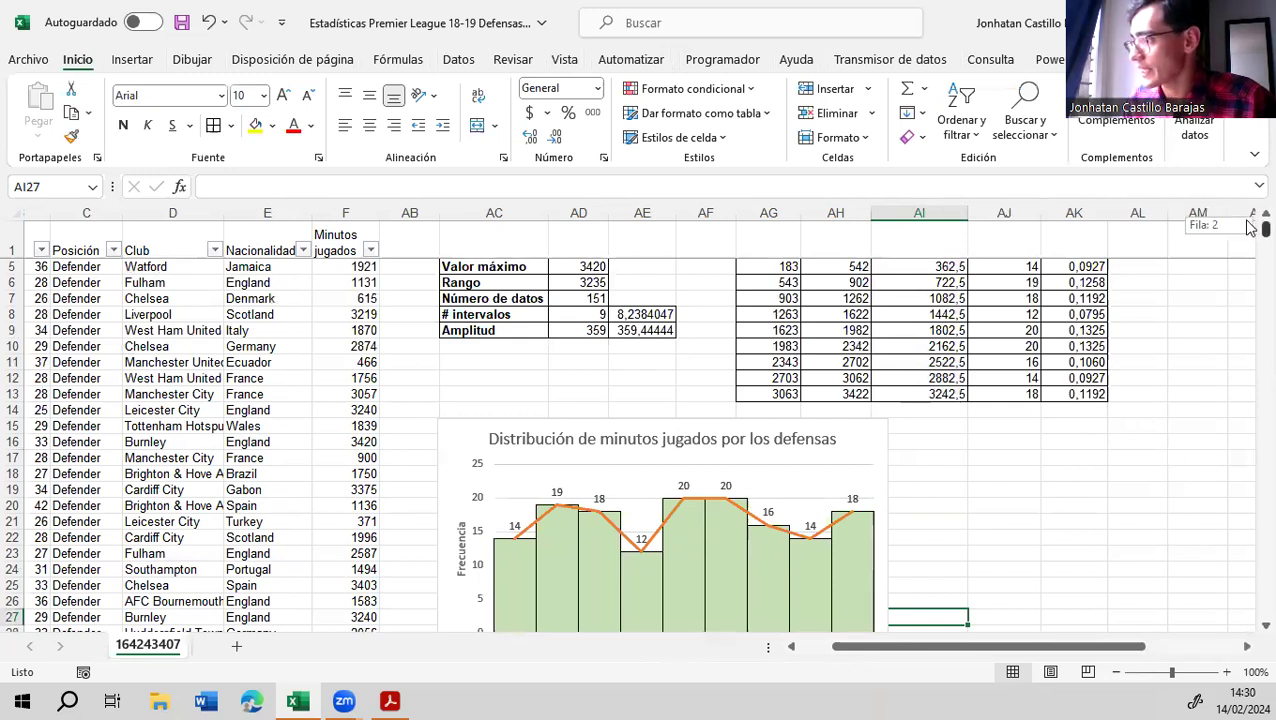
{"action": "left_click", "coordinate": [1010, 489]}
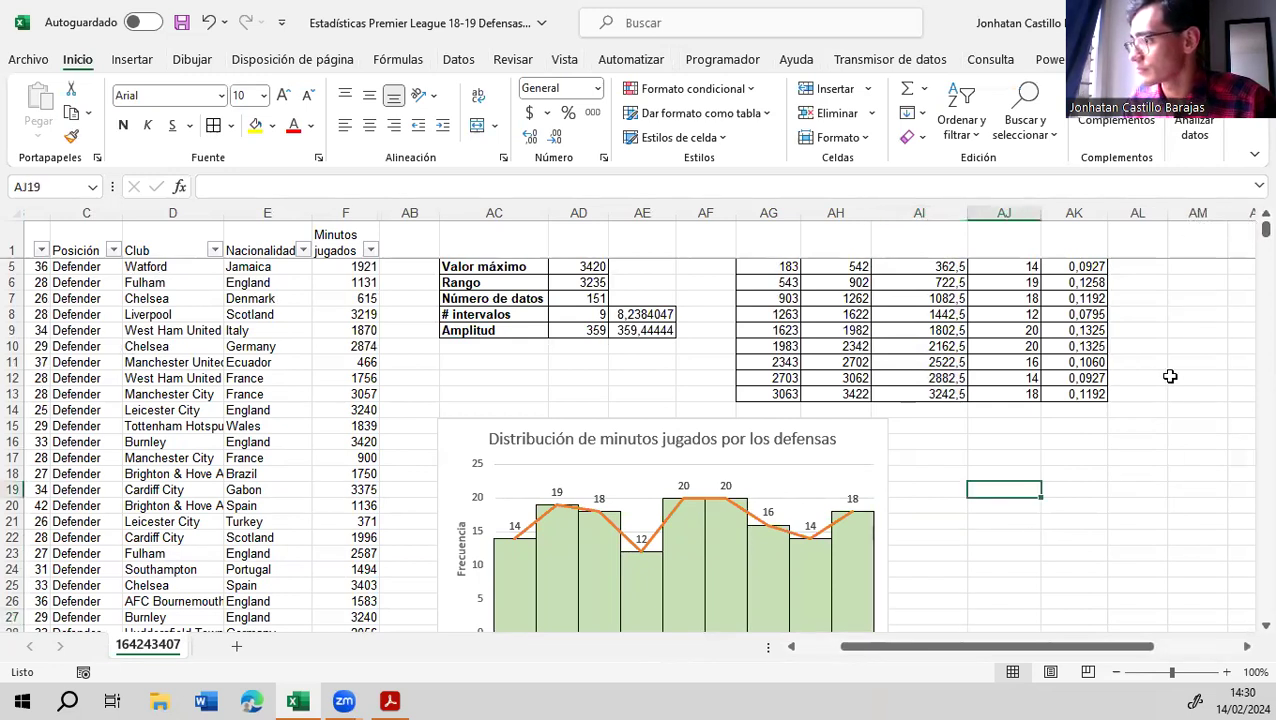
{"action": "scroll", "coordinate": [1170, 360], "scroll_direction": "up", "scroll_amount": 1}
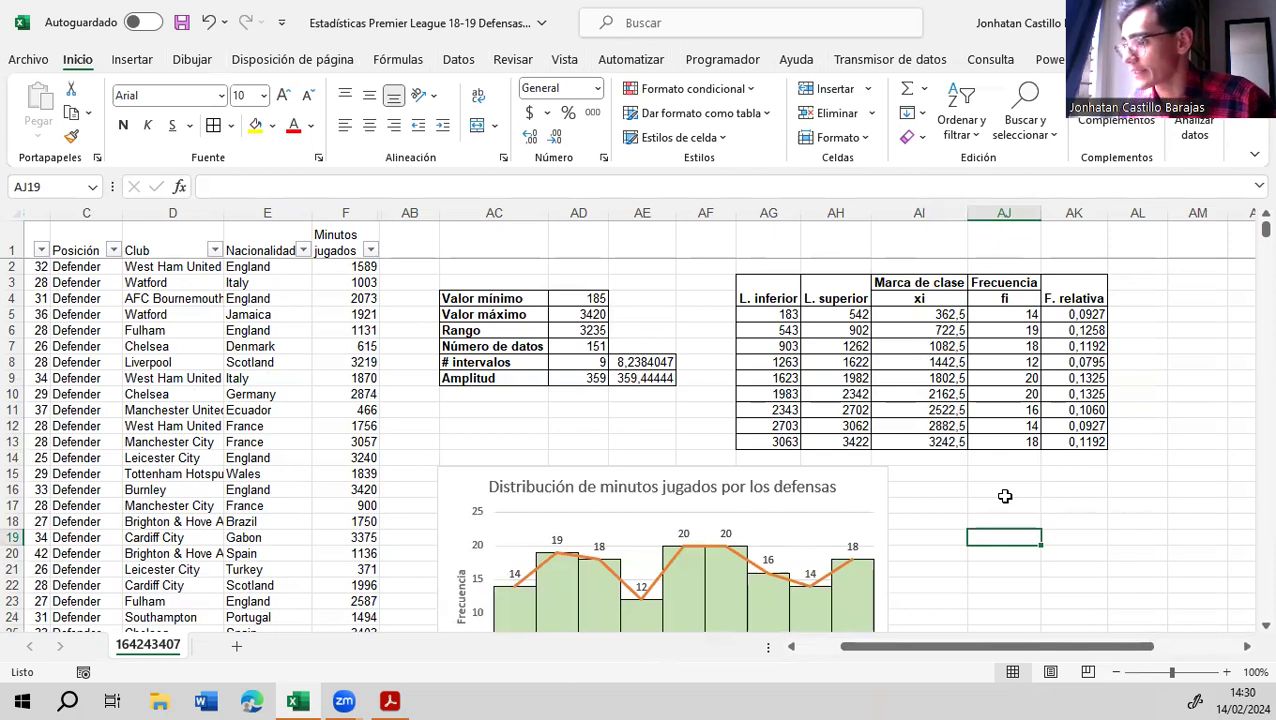
{"action": "left_click", "coordinate": [1005, 494]}
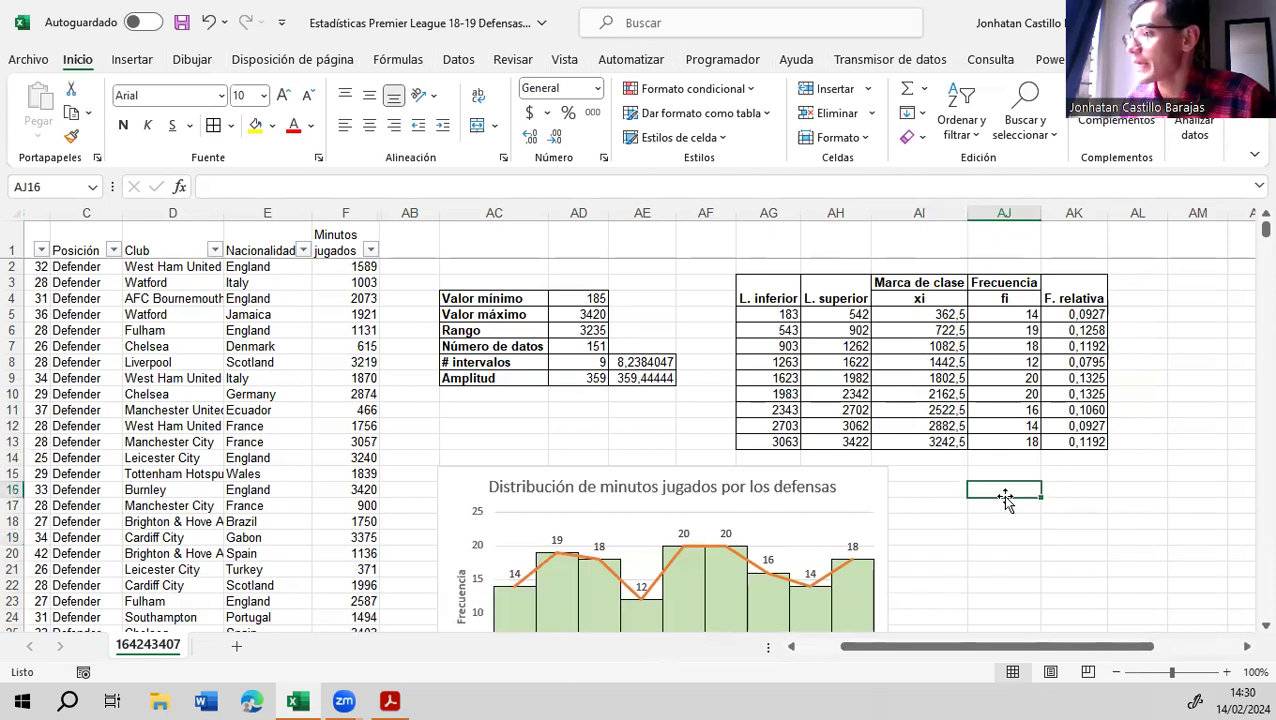
{"action": "type", "text": "Media"}
{"action": "key", "text": "Return"}
{"action": "type", "text": "Mediana"}
{"action": "key", "text": "Return"}
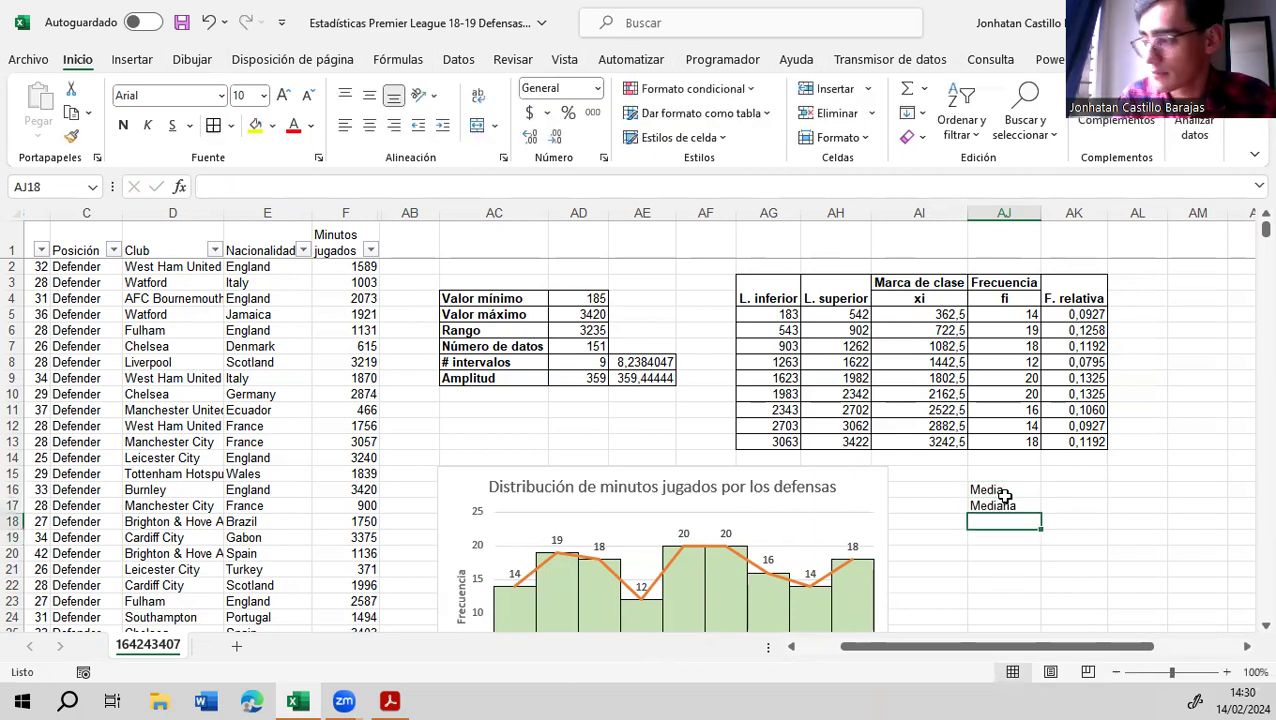
{"action": "type", "text": "Moda"}
{"action": "key", "text": "Return"}
Add the header "No agrupados" in AK15 and autofit column AK to it, leaving AL15 selected
{"action": "key", "text": "Up"}
{"action": "key", "text": "Up"}
{"action": "key", "text": "Up"}
{"action": "key", "text": "Up"}
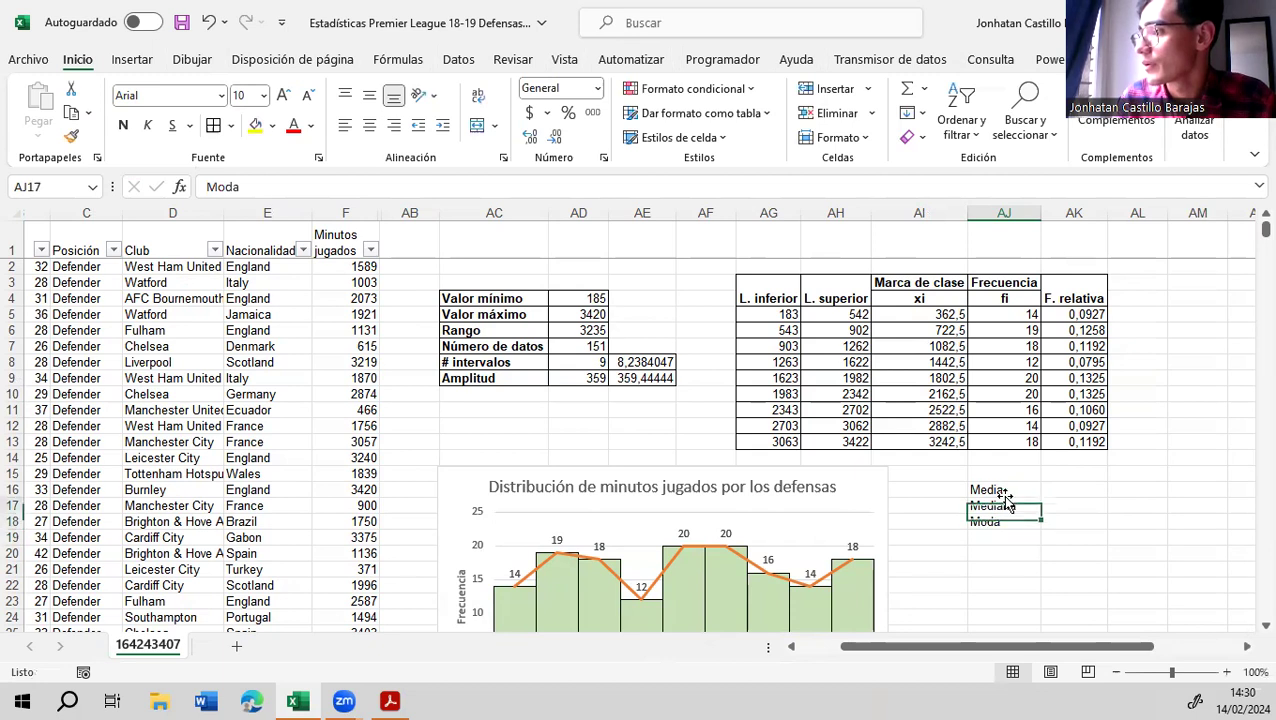
{"action": "key", "text": "Right"}
{"action": "key", "text": "Right"}
{"action": "key", "text": "Left"}
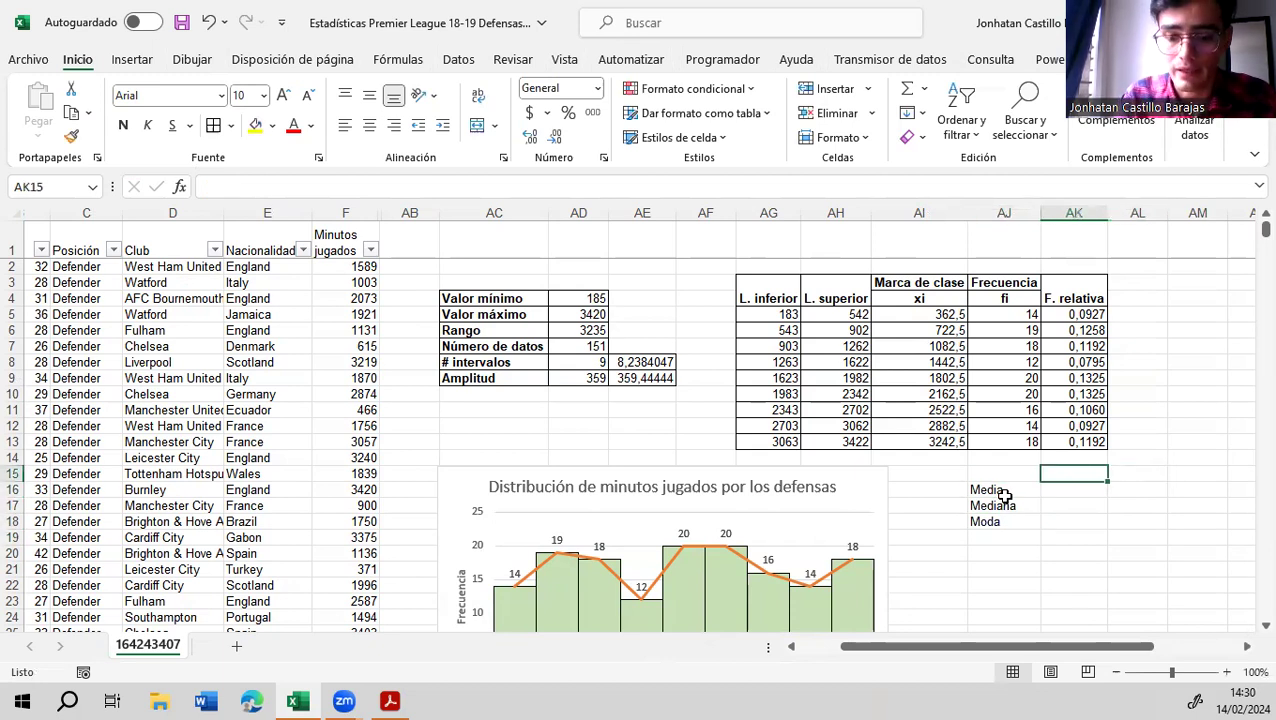
{"action": "type", "text": "No agrupados"}
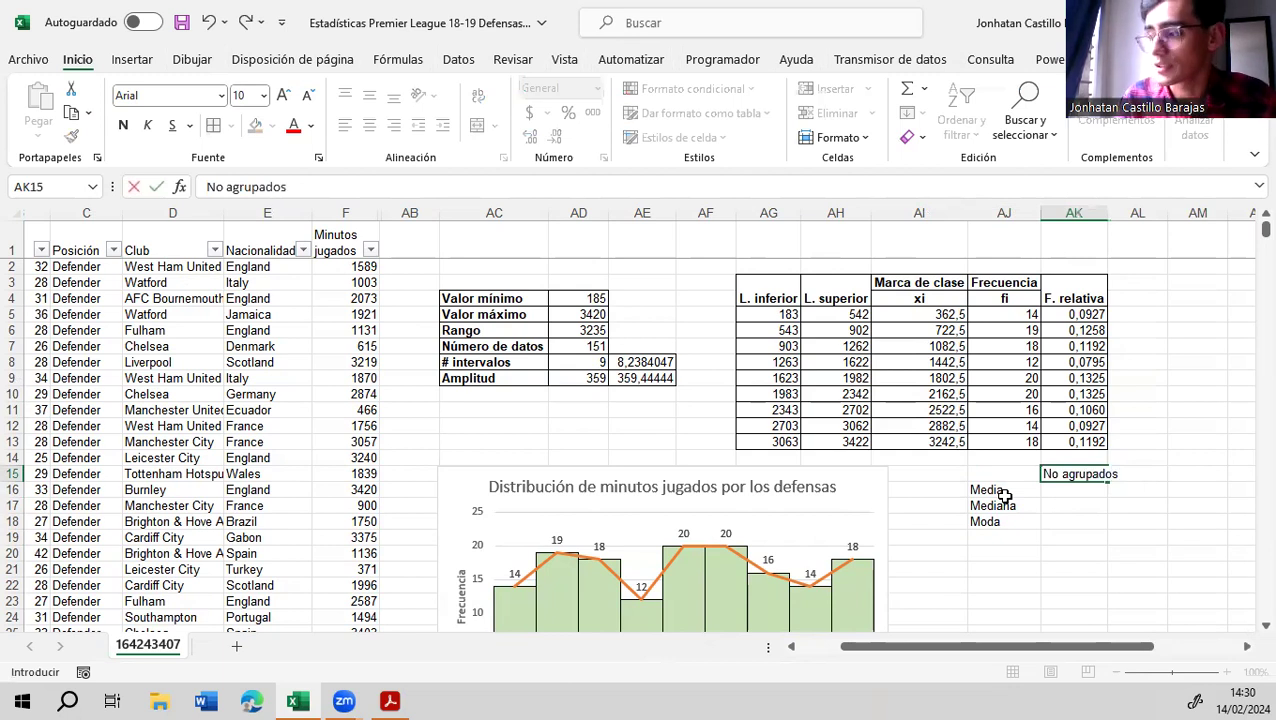
{"action": "key", "text": "Return"}
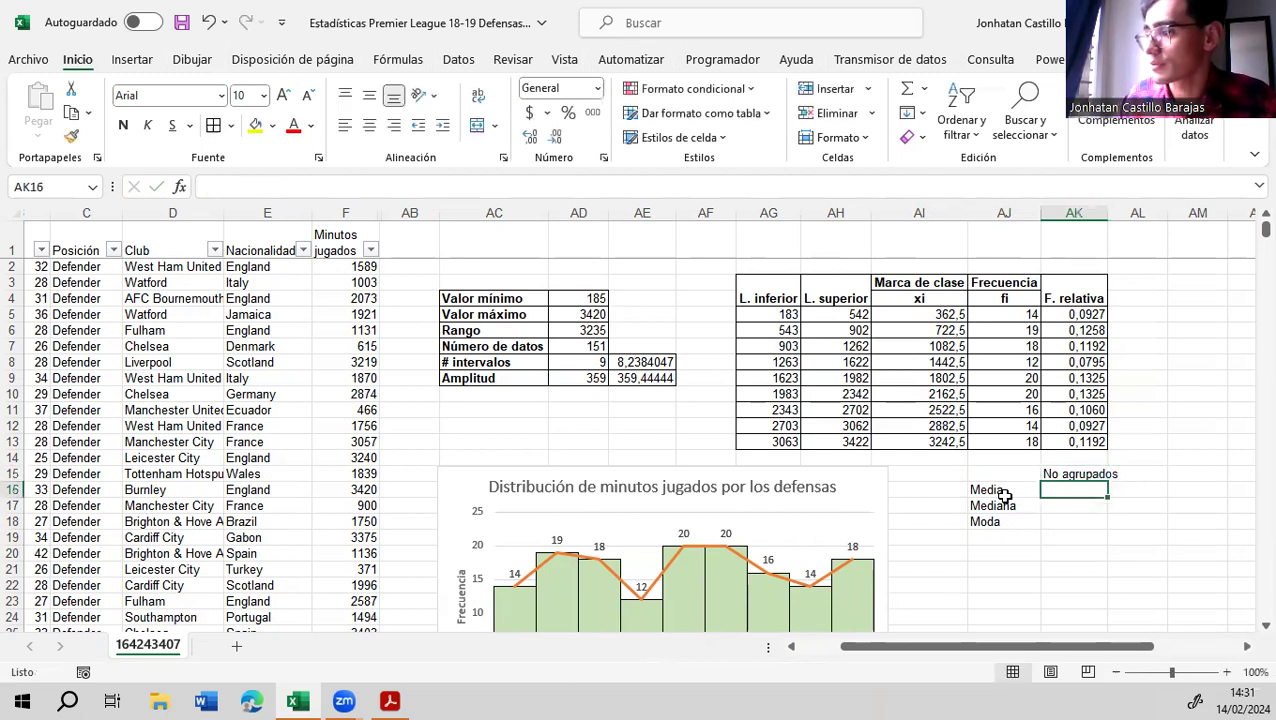
{"action": "double_click", "coordinate": [1112, 215]}
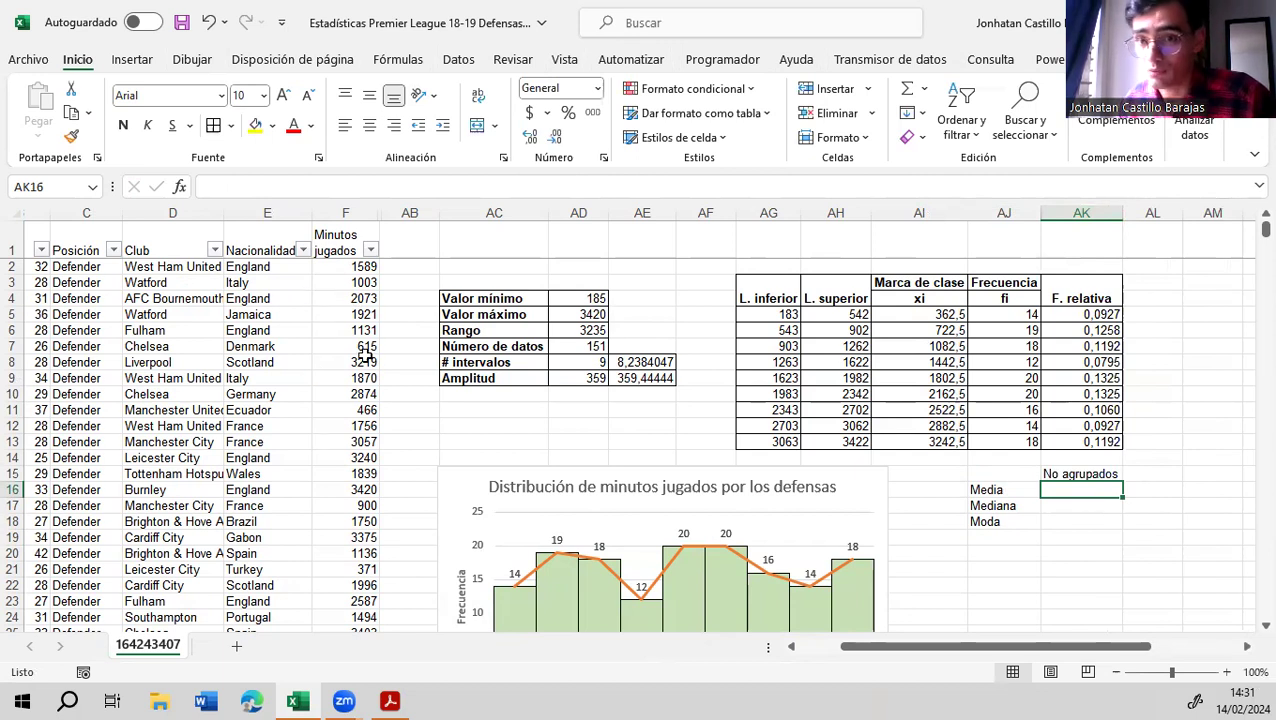
{"action": "left_click", "coordinate": [1138, 475]}
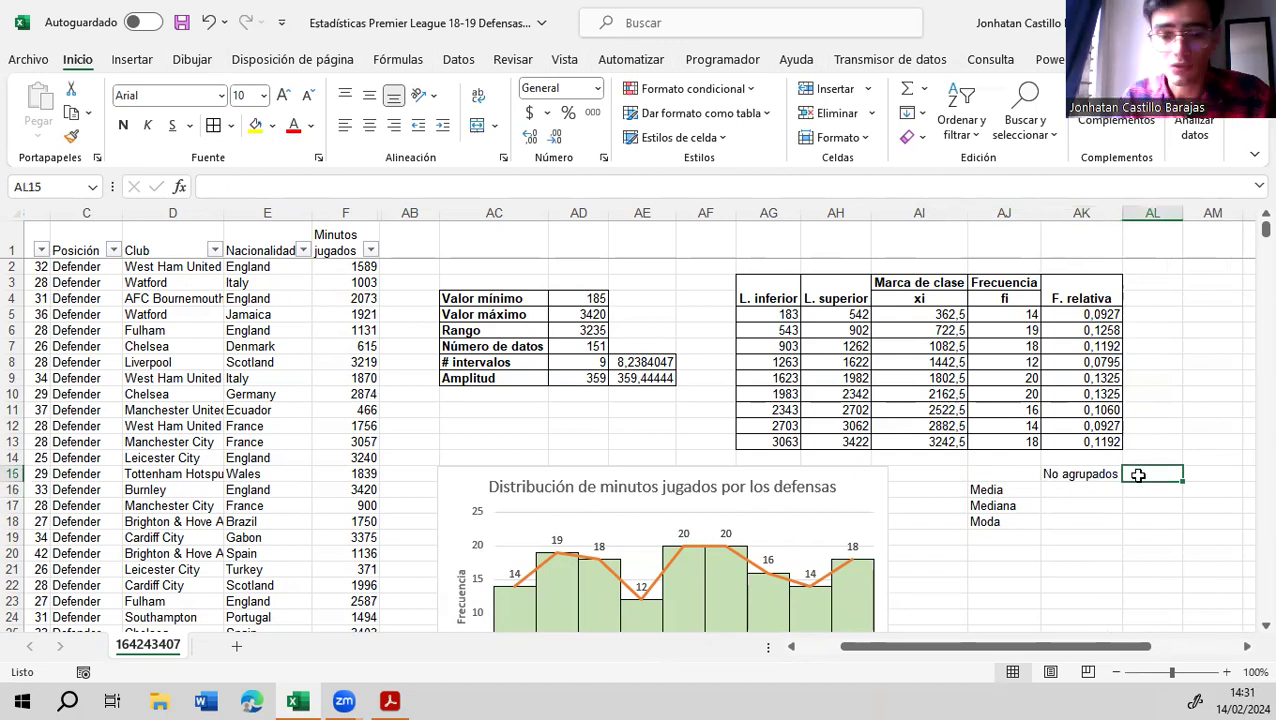
Add the heading "Agrupados" in AL15 beside "No agrupados" and slightly widen column AL
{"action": "type", "text": "Agrupados"}
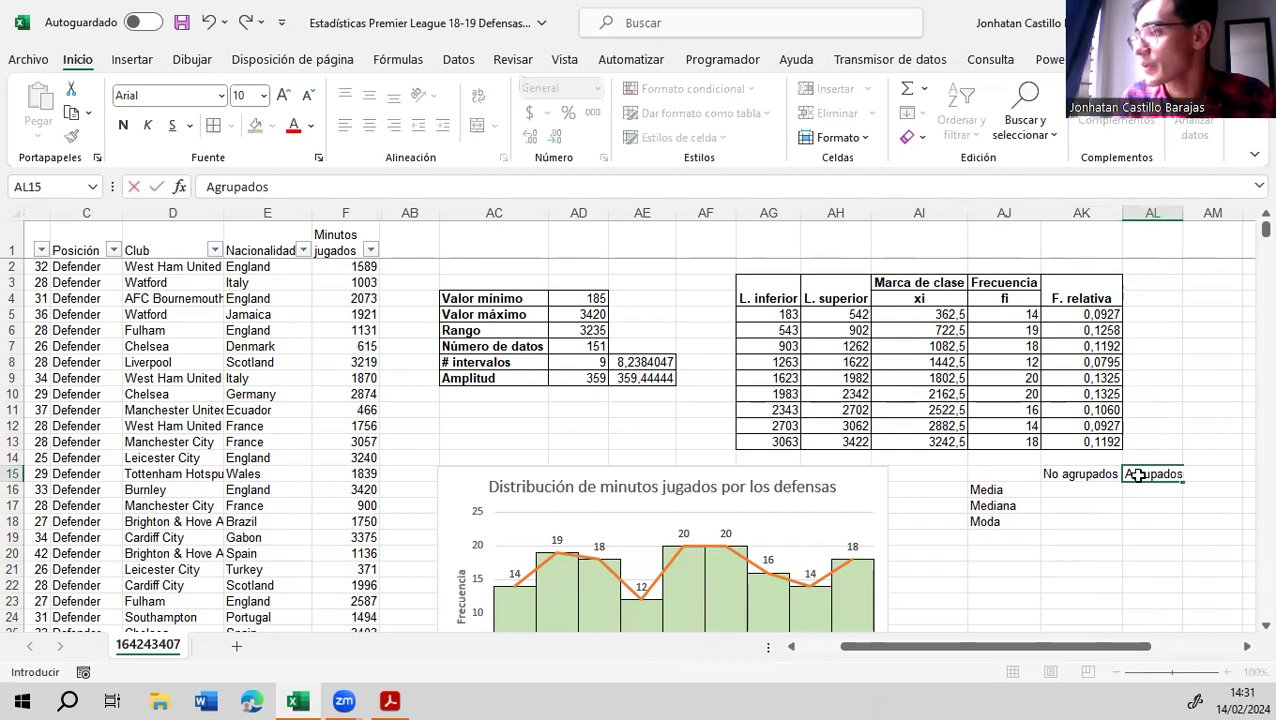
{"action": "key", "text": "Return"}
{"action": "left_click_drag", "start_coordinate": [1182, 207], "coordinate": [1188, 207]}
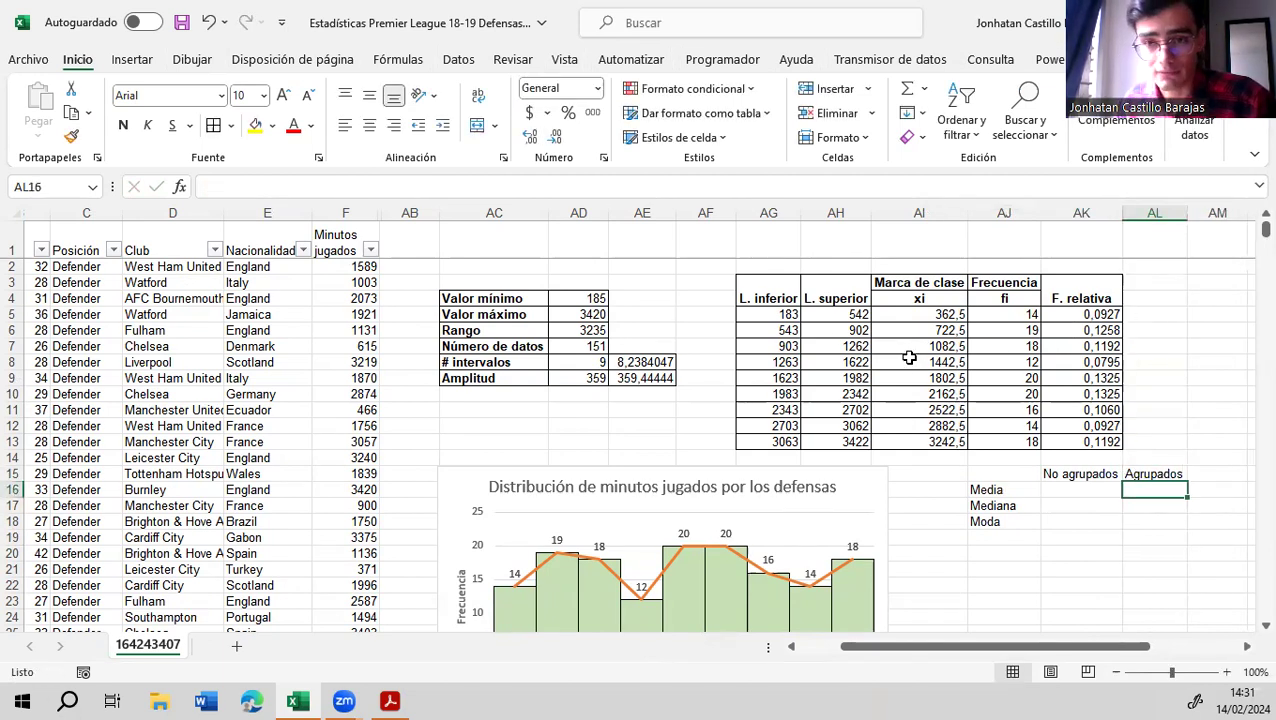
Calculate the ungrouped mean in AK16 with PROMEDIO over the whole Minutos jugados column (F:F)
{"action": "left_click", "coordinate": [1076, 492]}
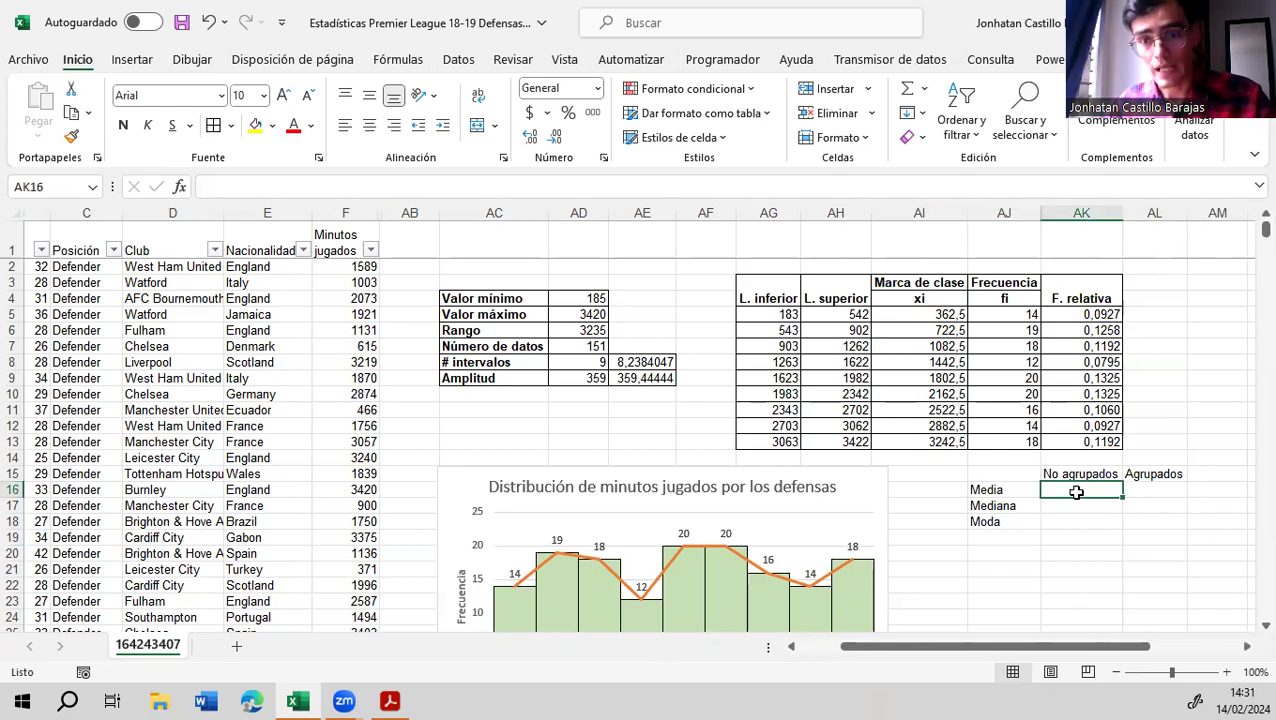
{"action": "type", "text": "="}
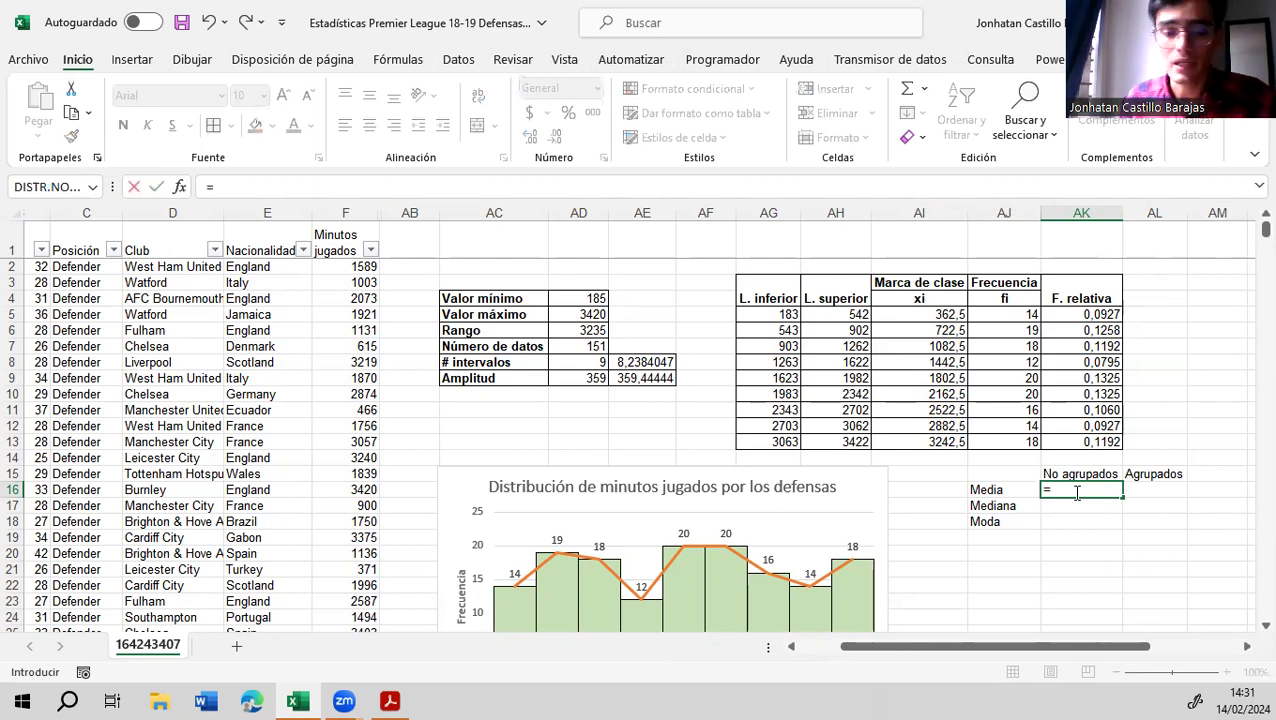
{"action": "type", "text": "prome"}
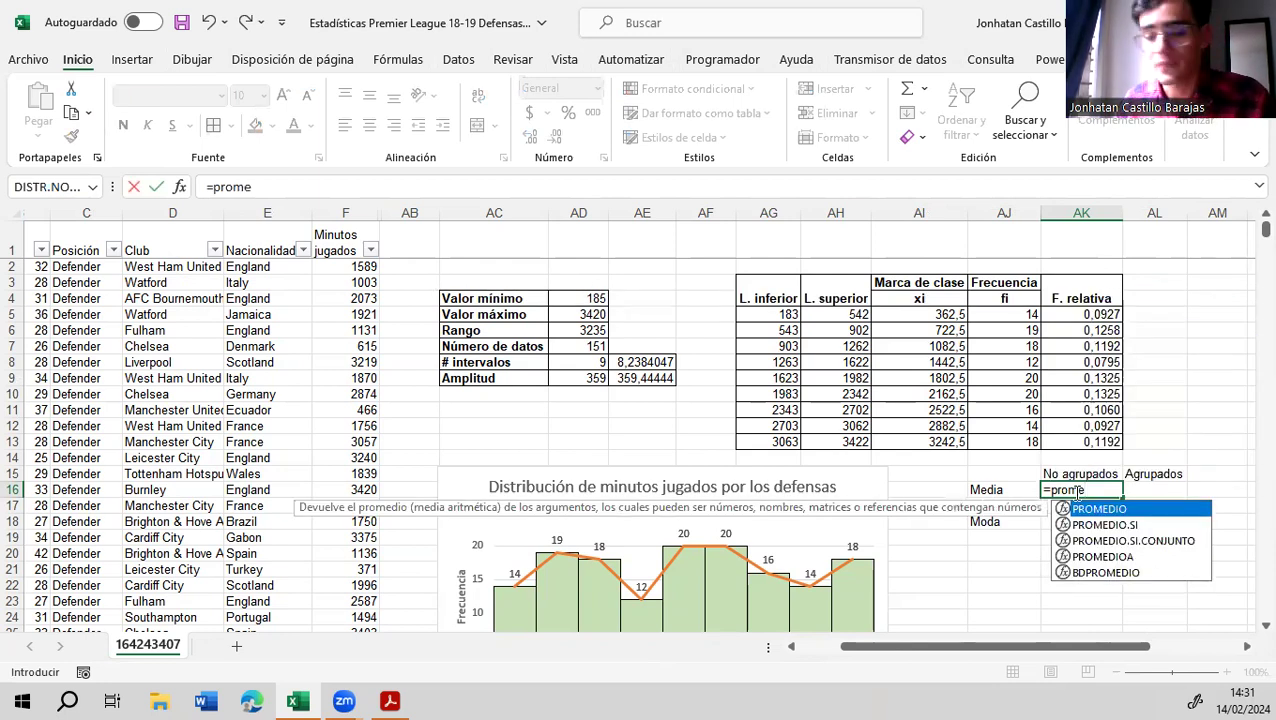
{"action": "key", "text": "Tab"}
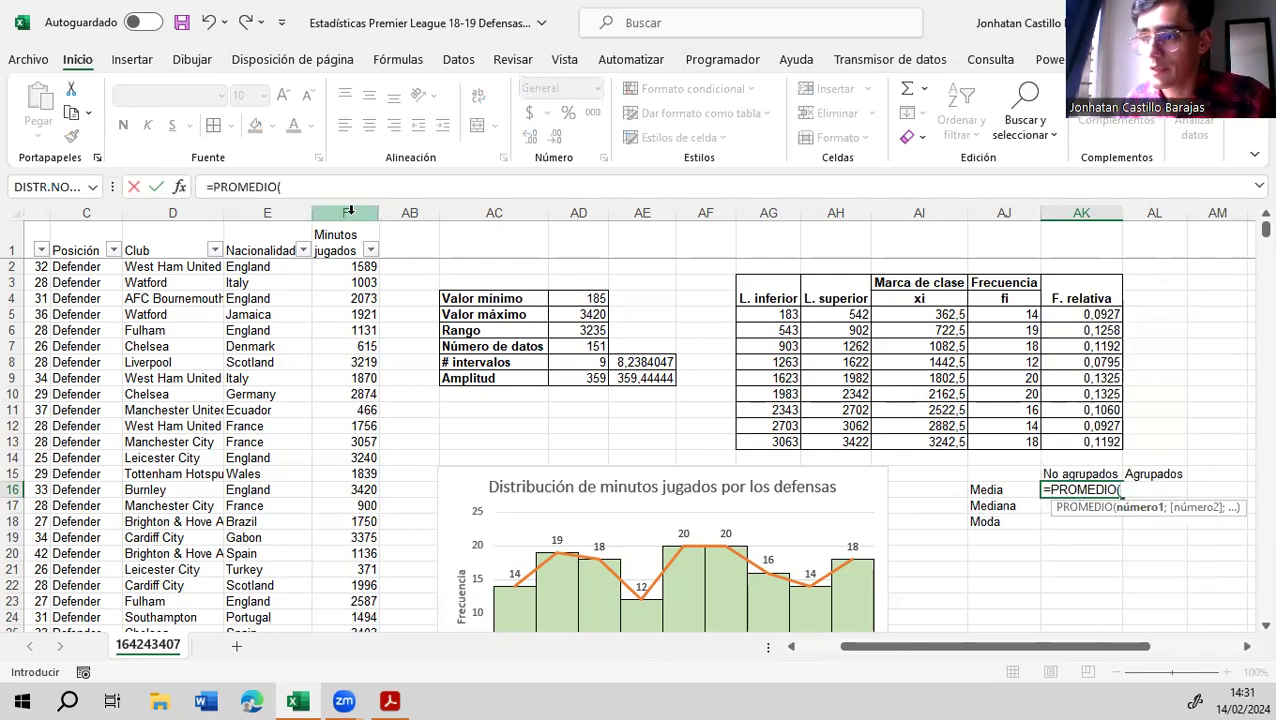
{"action": "left_click", "coordinate": [352, 207]}
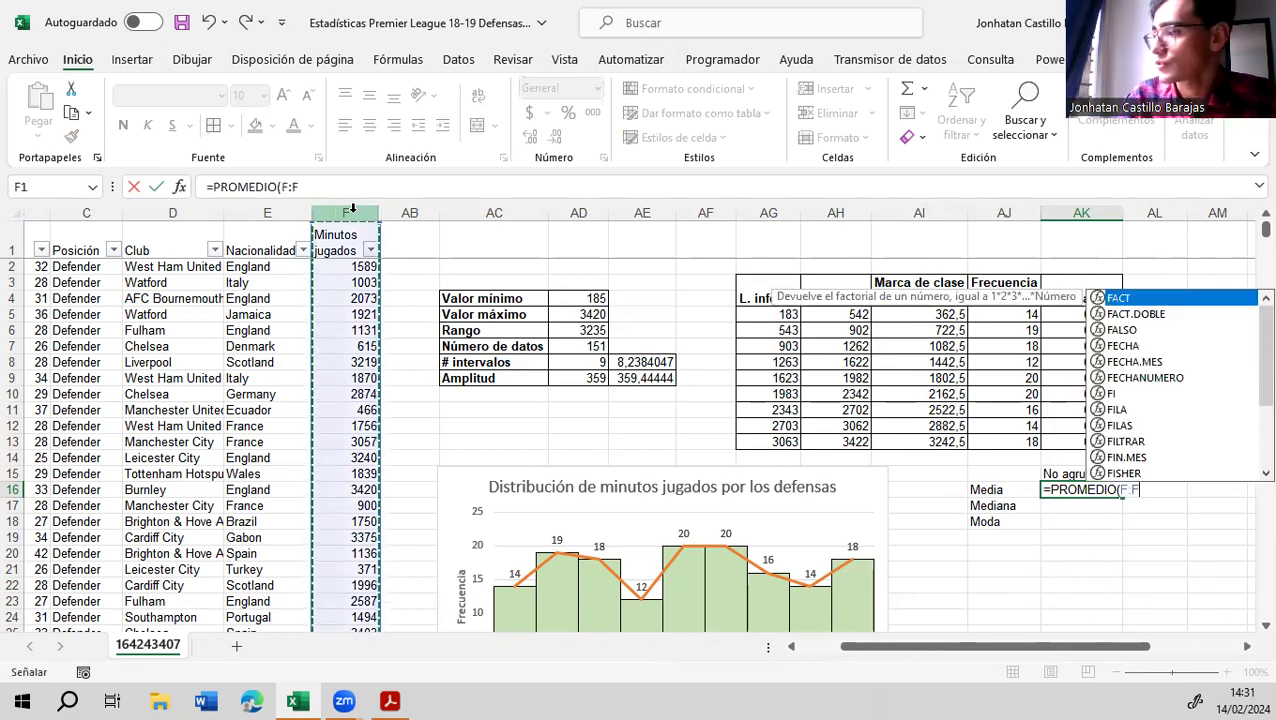
{"action": "key", "text": "Return"}
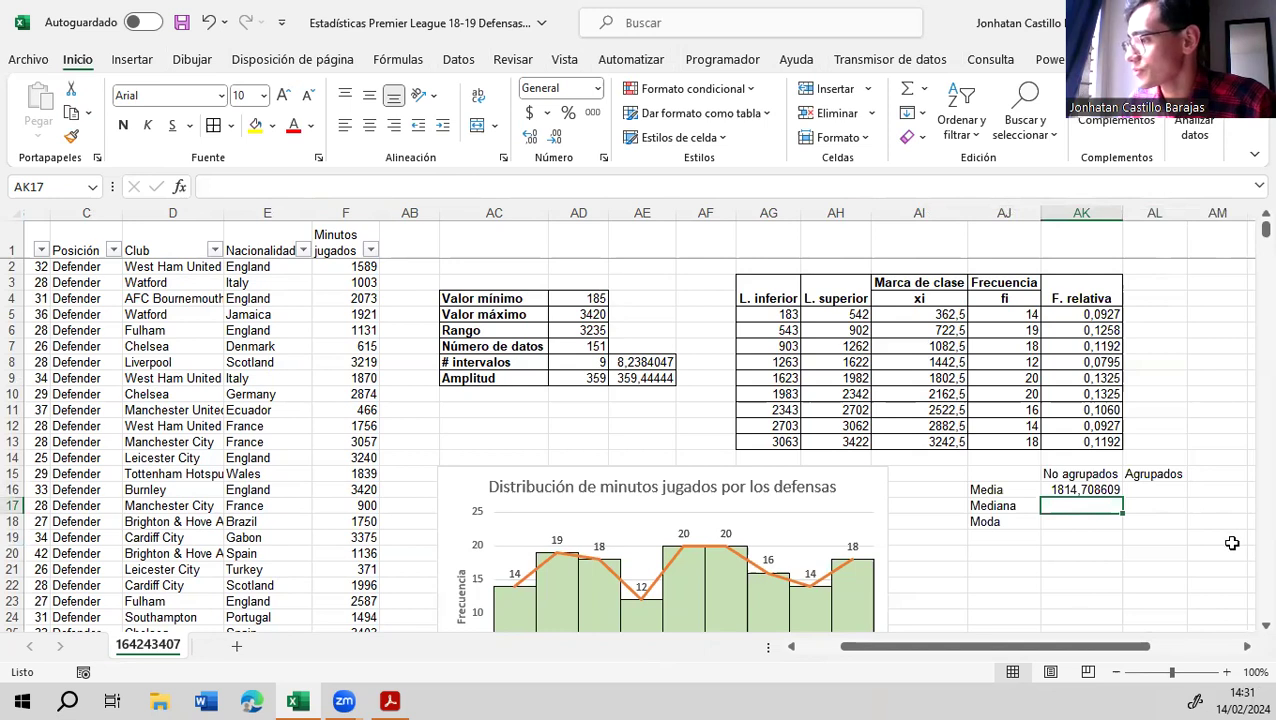
Format the ungrouped mean in AK16 to show two decimal places
{"action": "left_click", "coordinate": [1097, 490]}
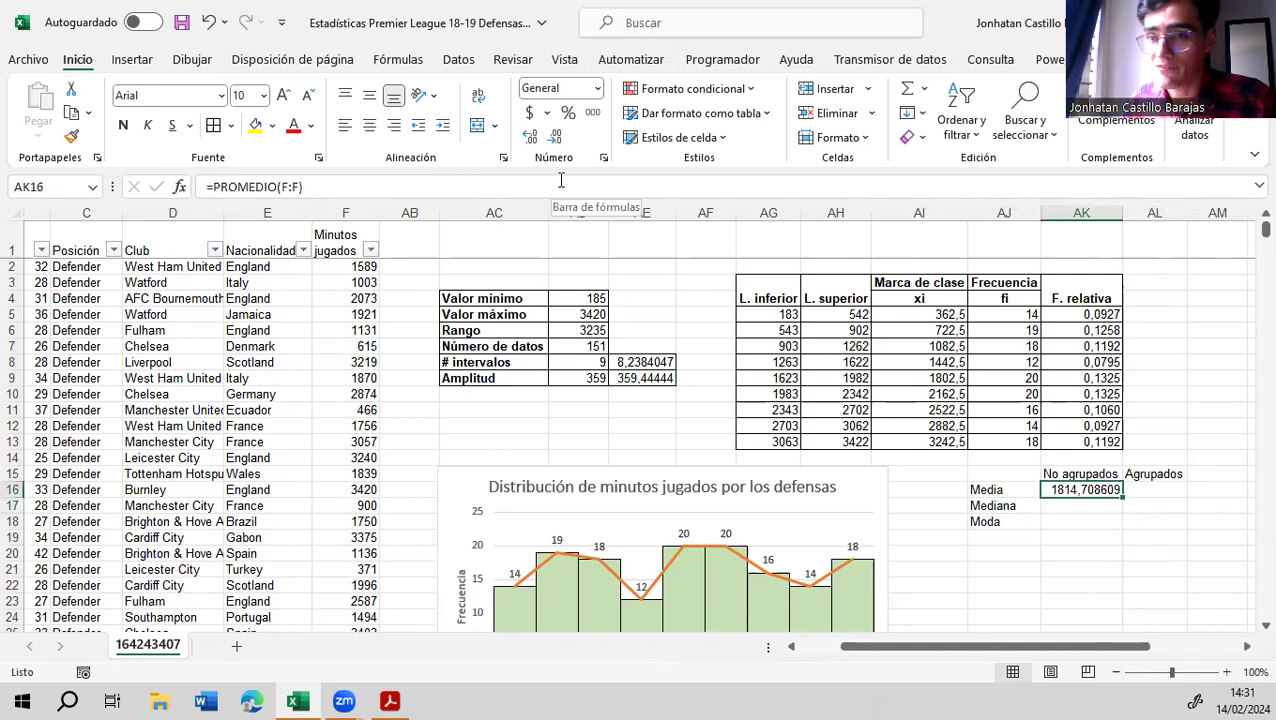
{"action": "left_click", "coordinate": [555, 137]}
{"action": "left_click", "coordinate": [557, 147]}
{"action": "left_click", "coordinate": [557, 147]}
{"action": "left_click", "coordinate": [557, 147]}
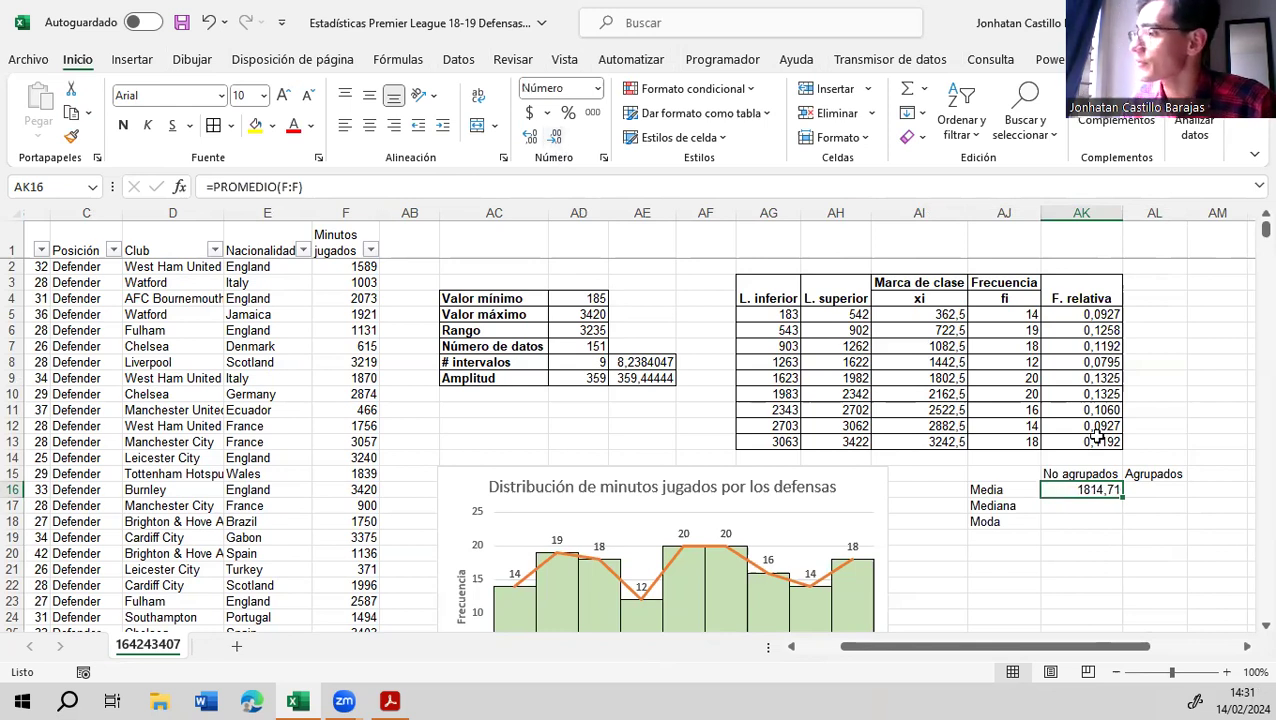
Calculate the ungrouped median in AK17 with MEDIANA over the whole Minutos jugados column (F:F)
{"action": "left_click", "coordinate": [1083, 506]}
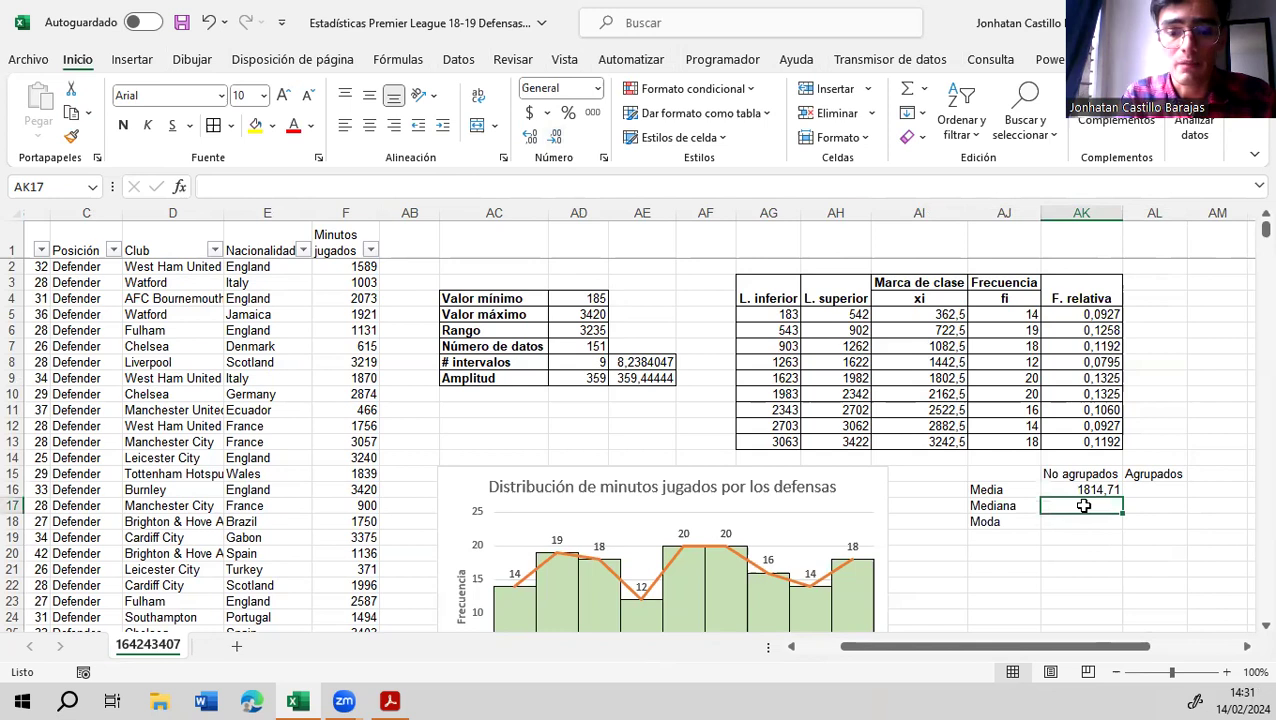
{"action": "type", "text": "=medi"}
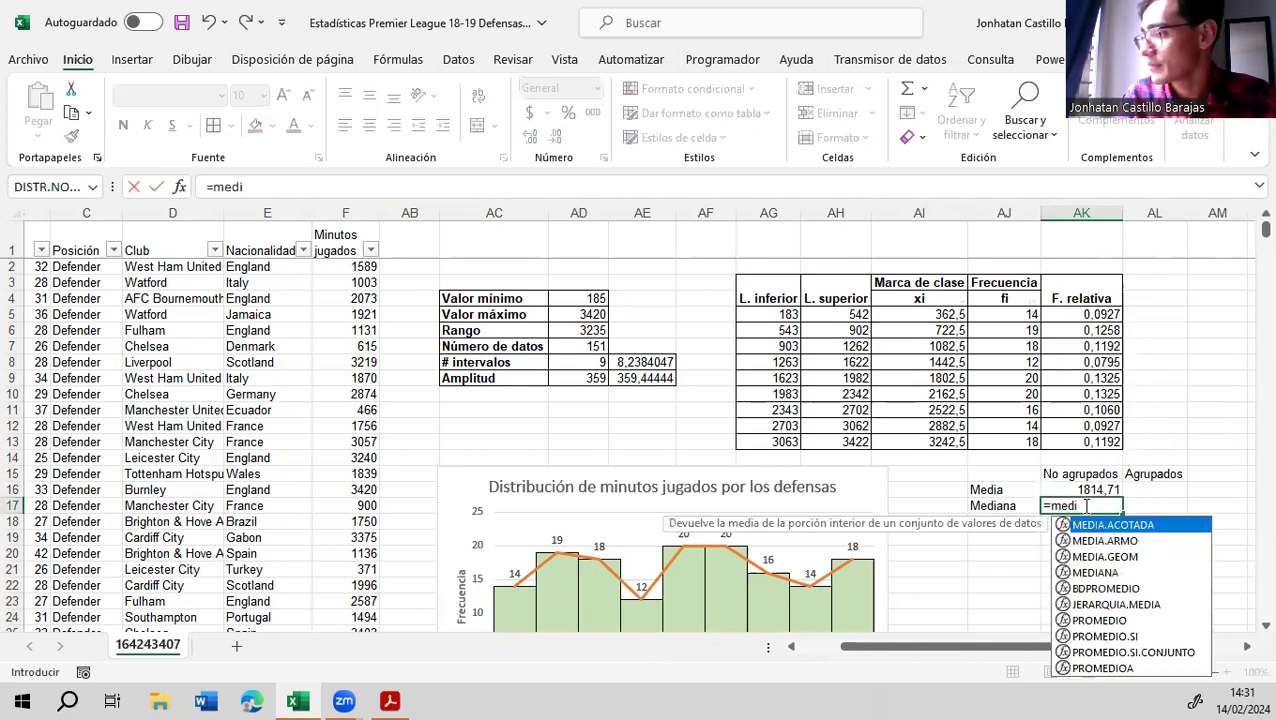
{"action": "type", "text": "ana"}
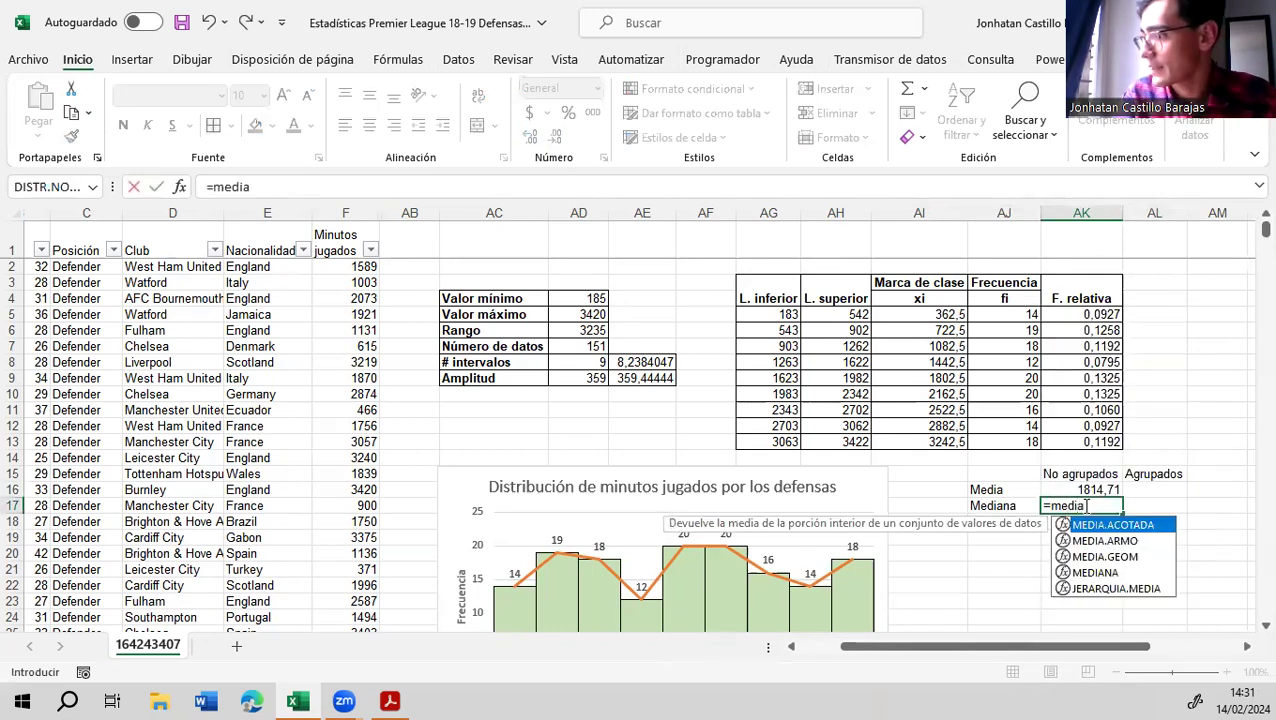
{"action": "key", "text": "Tab"}
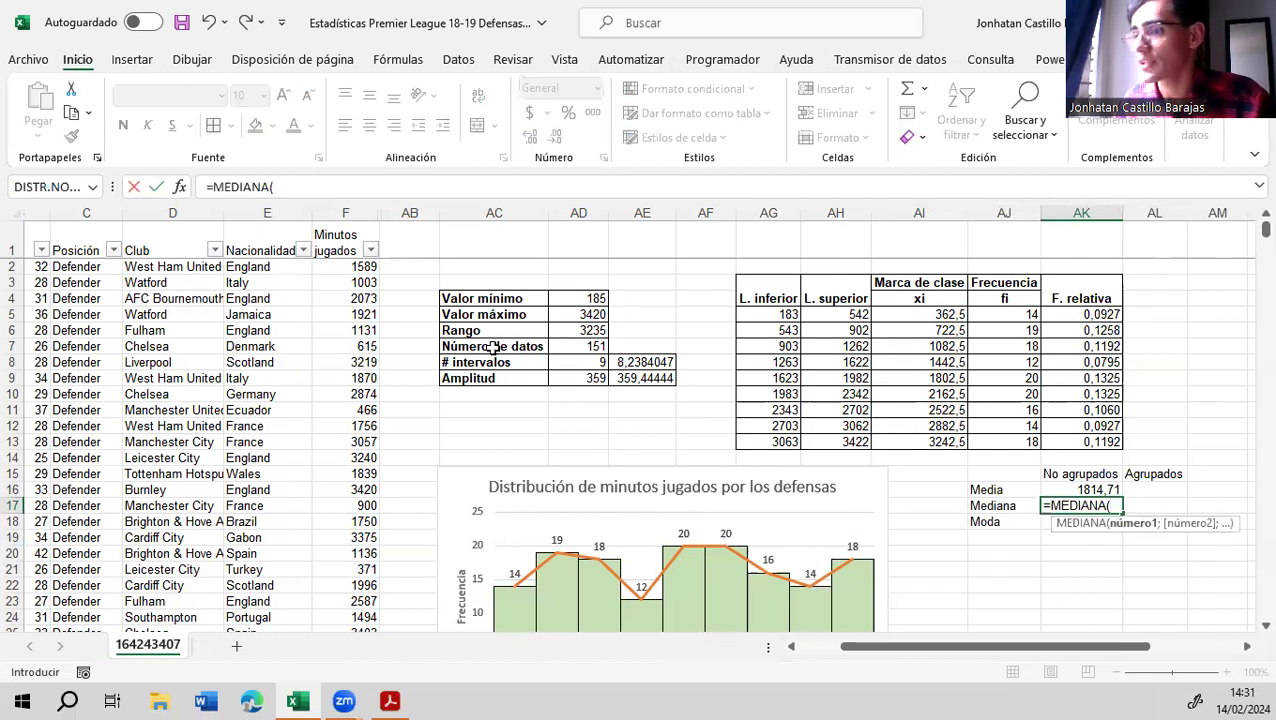
{"action": "left_click", "coordinate": [343, 209]}
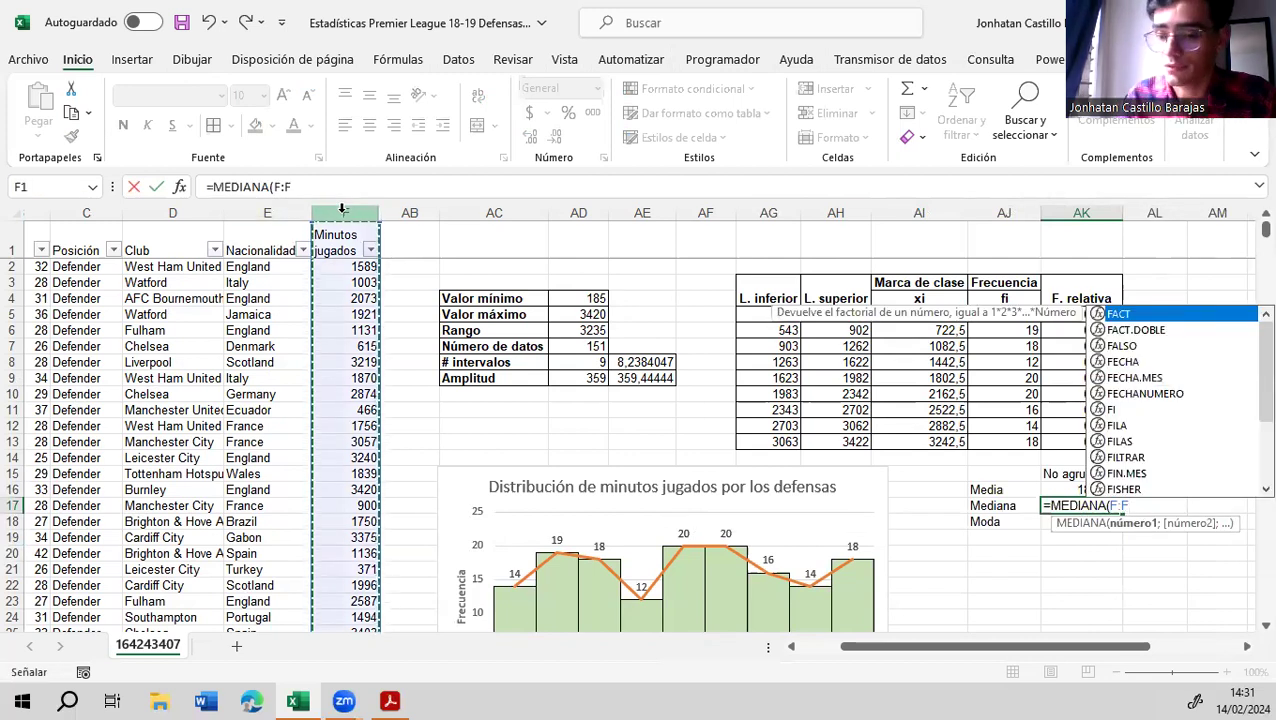
{"action": "key", "text": "Return"}
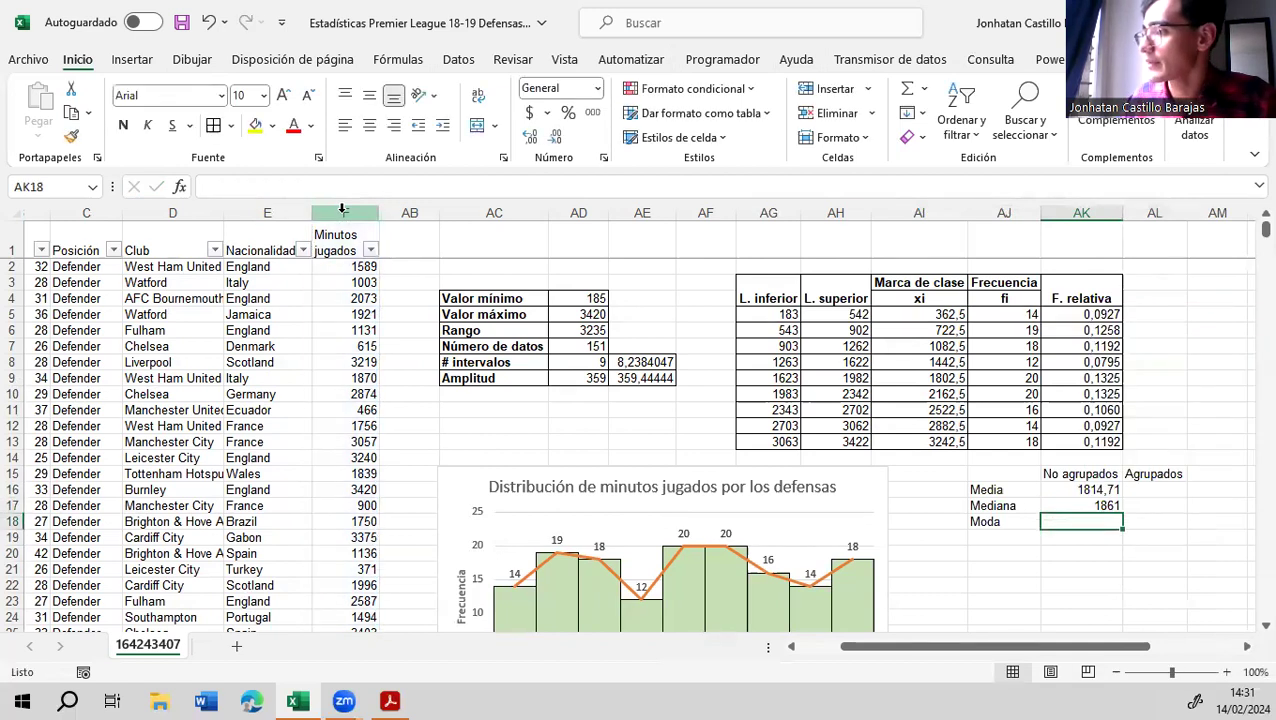
Sort the player data by Minutos jugados from smallest to largest and locate the median value in the sorted column
{"action": "left_click", "coordinate": [1097, 505]}
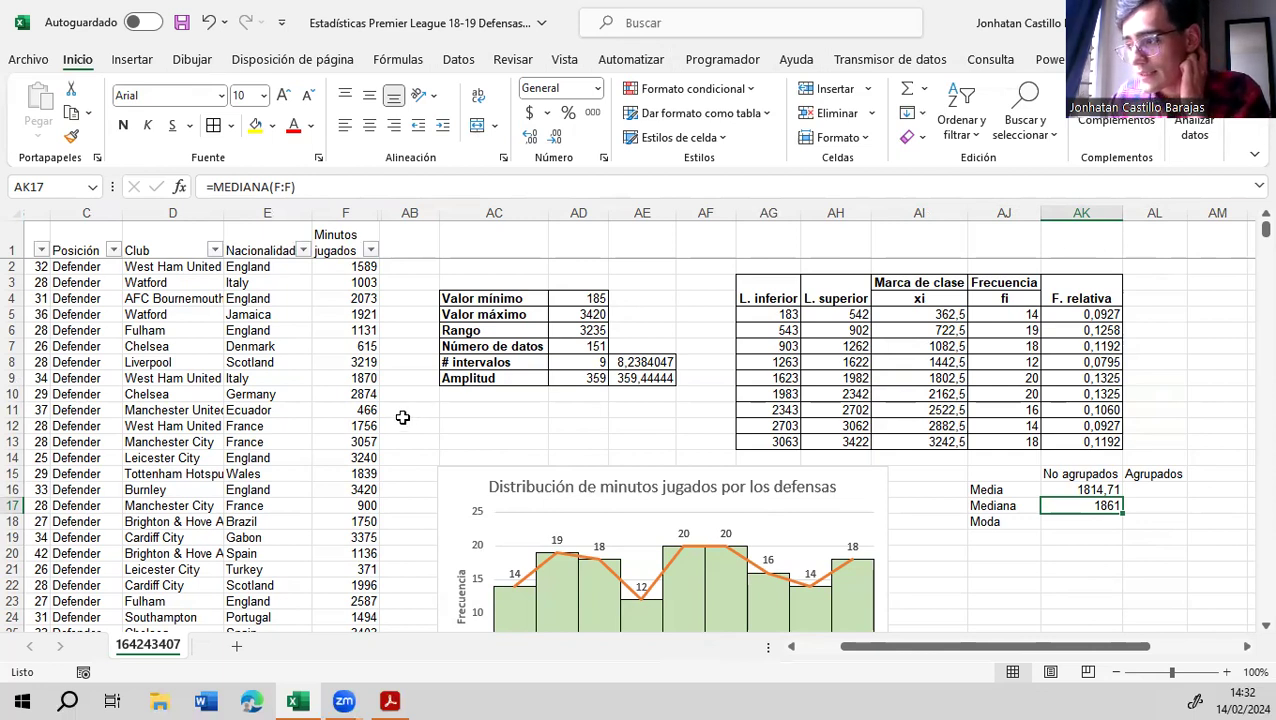
{"action": "scroll", "coordinate": [402, 417], "scroll_direction": "down", "scroll_amount": 9}
{"action": "scroll", "coordinate": [402, 417], "scroll_direction": "down", "scroll_amount": 9}
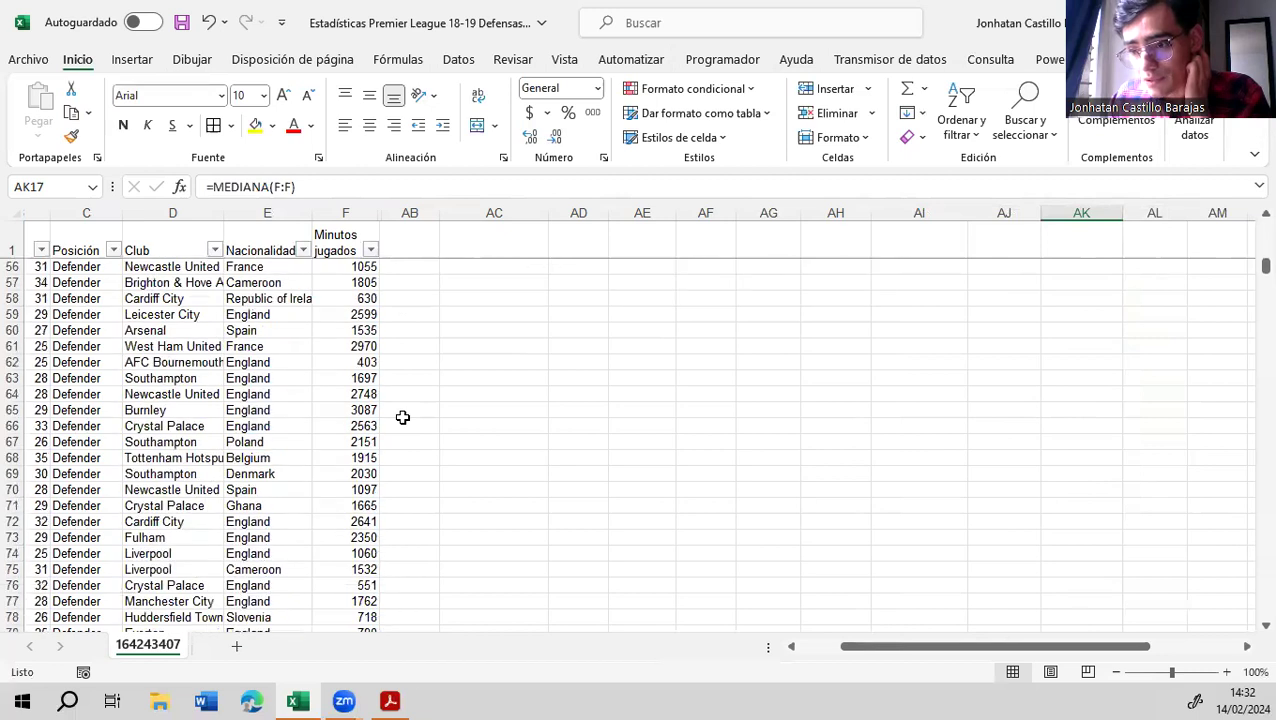
{"action": "scroll", "coordinate": [450, 450], "scroll_direction": "up", "scroll_amount": 18}
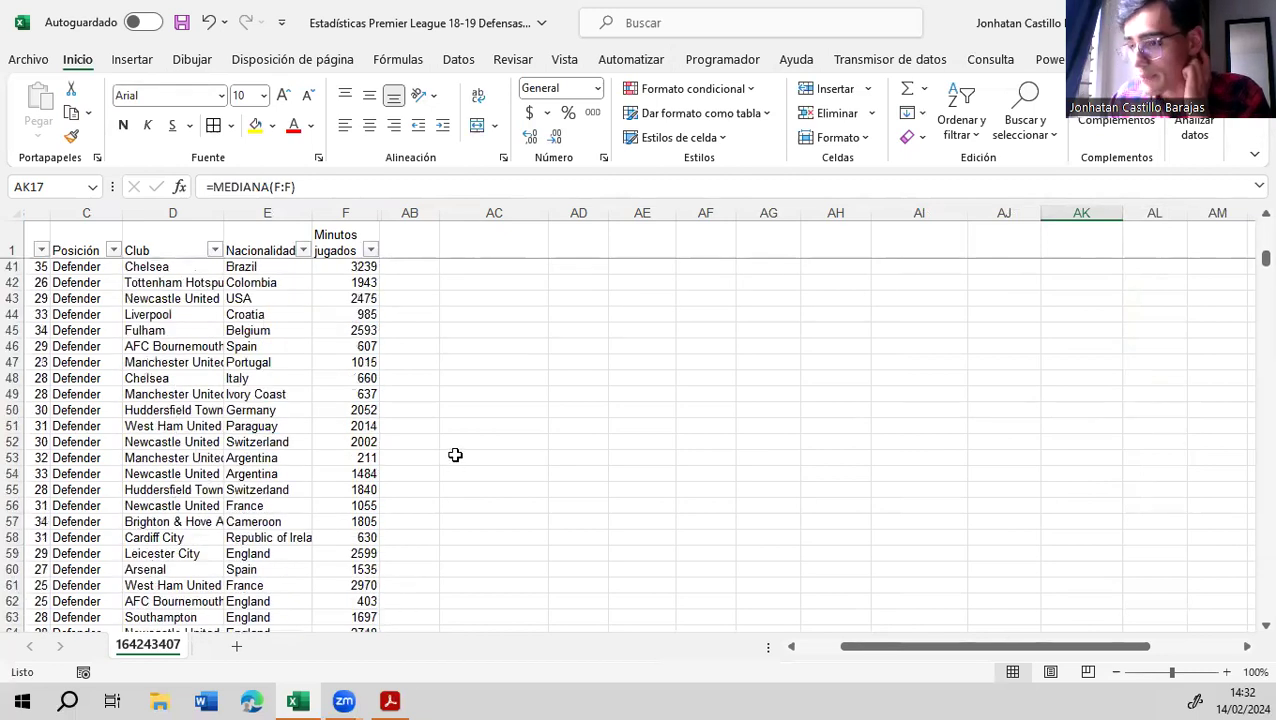
{"action": "left_click", "coordinate": [370, 250]}
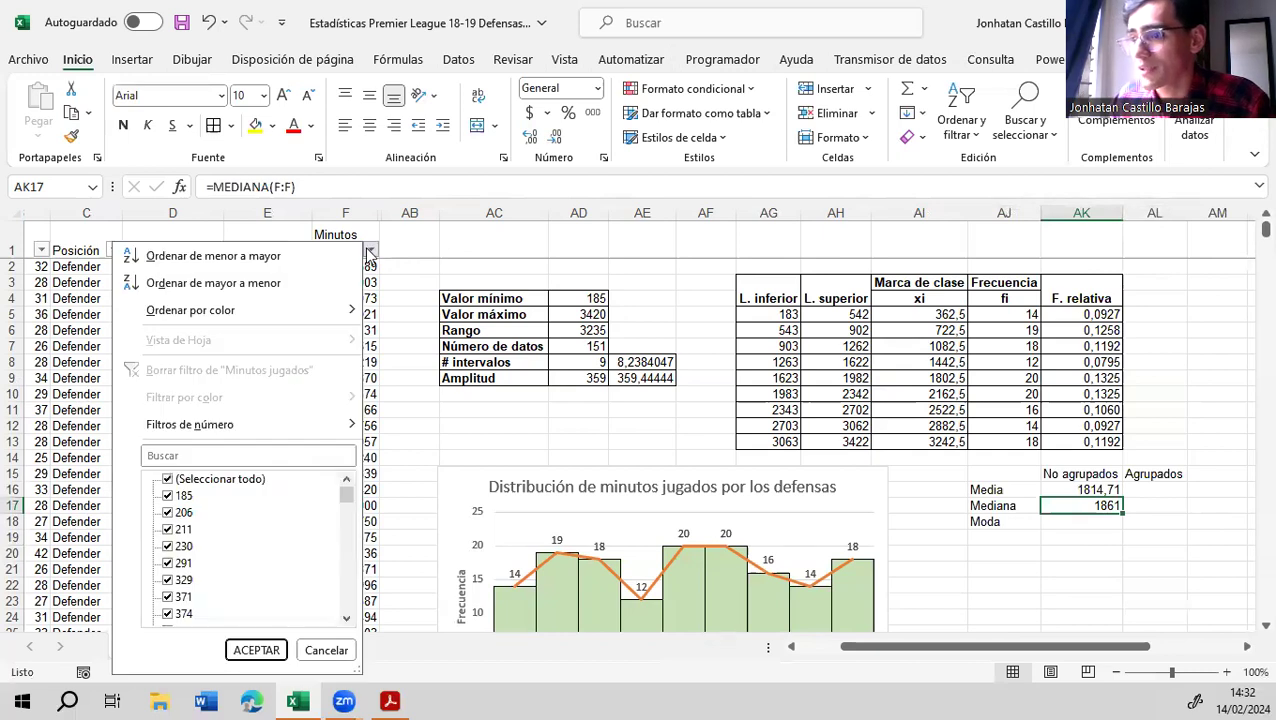
{"action": "left_click", "coordinate": [250, 262]}
{"action": "scroll", "coordinate": [381, 347], "scroll_direction": "down", "scroll_amount": 5}
{"action": "scroll", "coordinate": [381, 347], "scroll_direction": "down", "scroll_amount": 10}
{"action": "scroll", "coordinate": [381, 368], "scroll_direction": "down", "scroll_amount": 2}
{"action": "scroll", "coordinate": [404, 512], "scroll_direction": "down", "scroll_amount": 1}
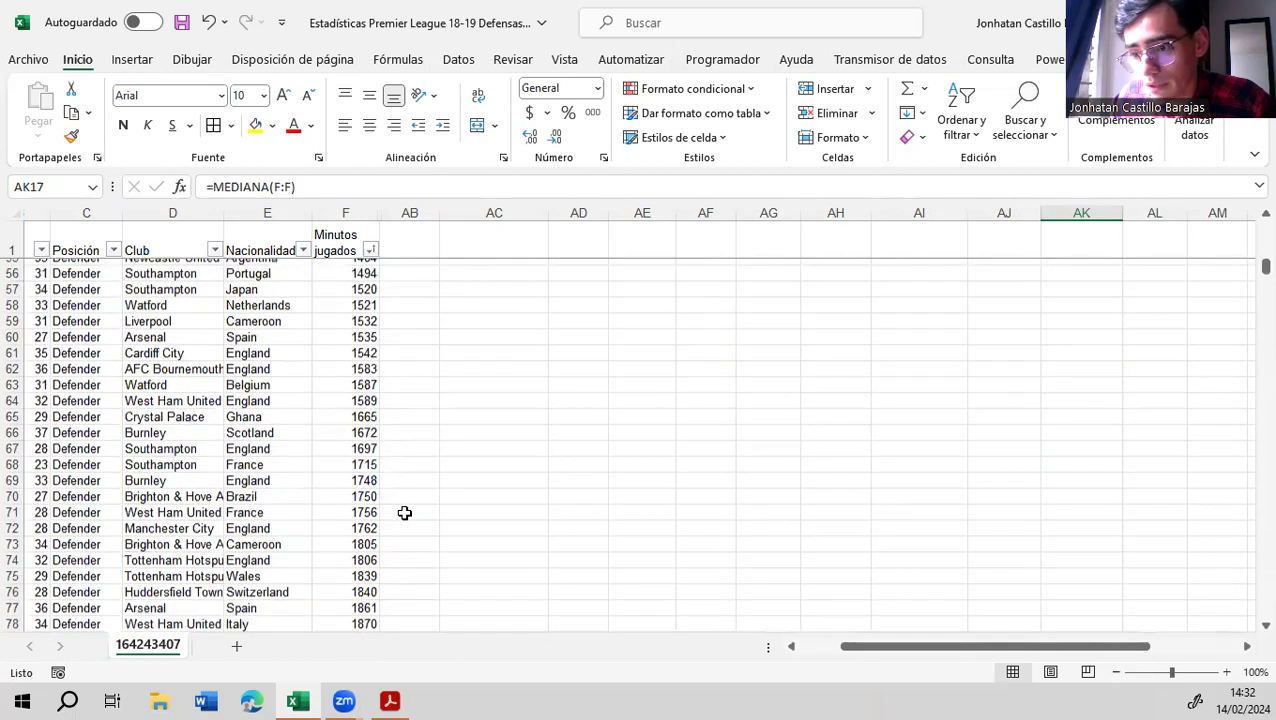
{"action": "left_click", "coordinate": [365, 601]}
{"action": "scroll", "coordinate": [655, 352], "scroll_direction": "up", "scroll_amount": 18}
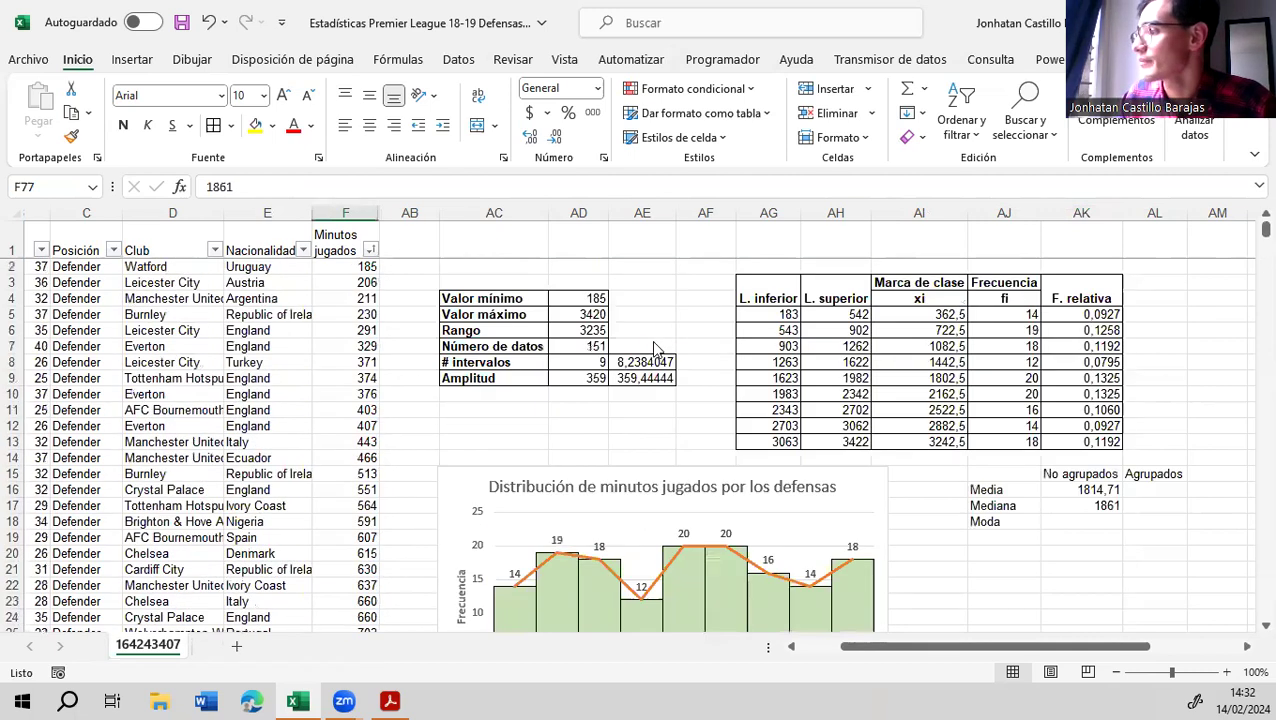
Calculate all ungrouped modes from AK18 downward with MODA.VARIOS over the whole Minutos jugados column (F:F)
{"action": "left_click", "coordinate": [1093, 524]}
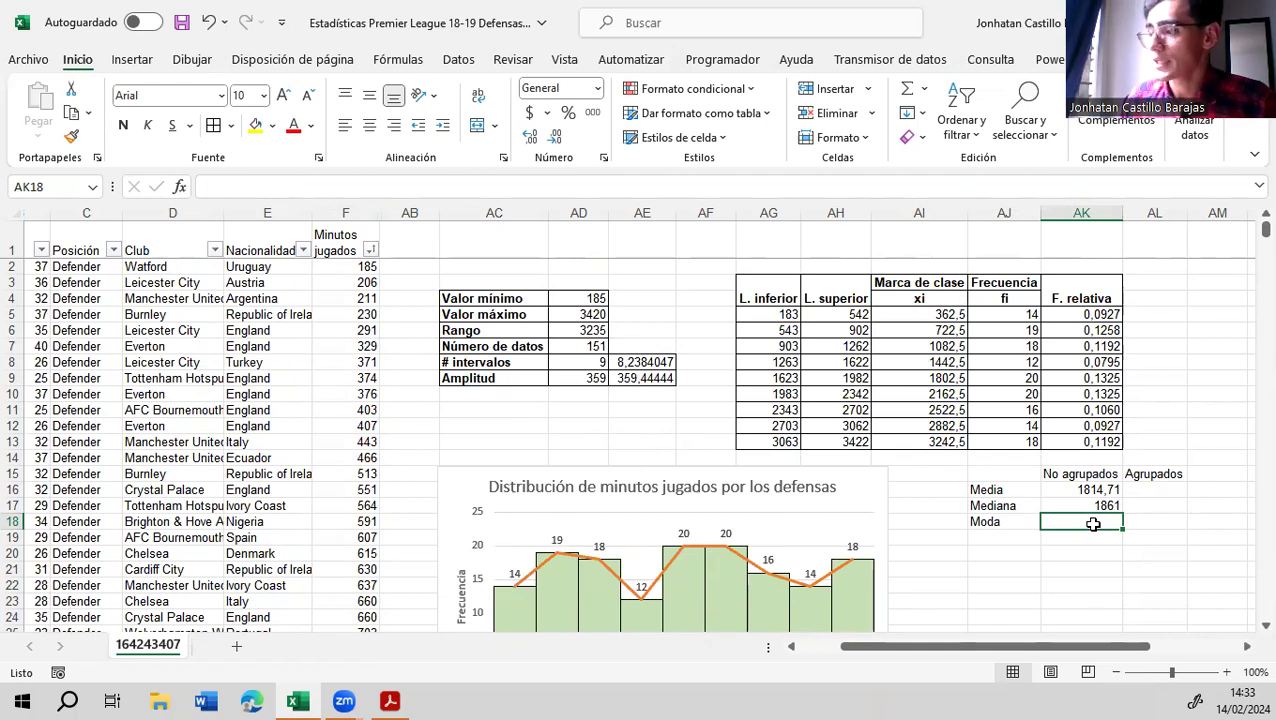
{"action": "type", "text": "=mo"}
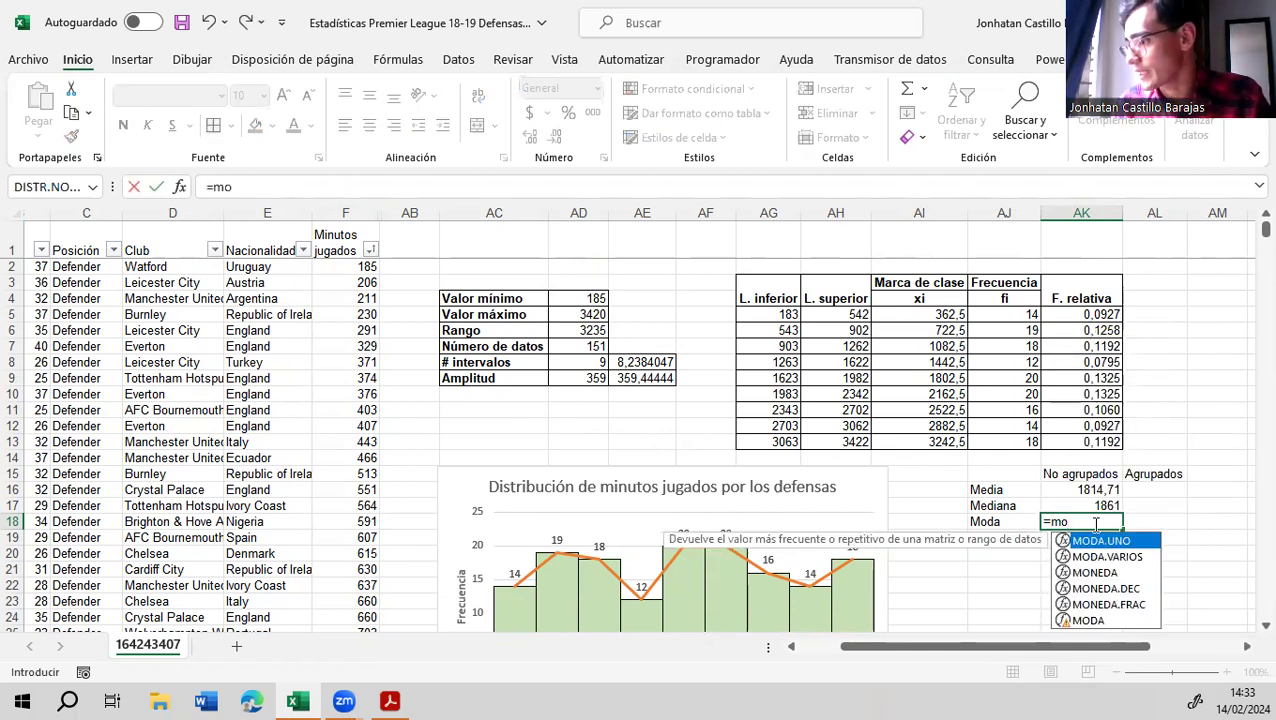
{"action": "key", "text": "Down"}
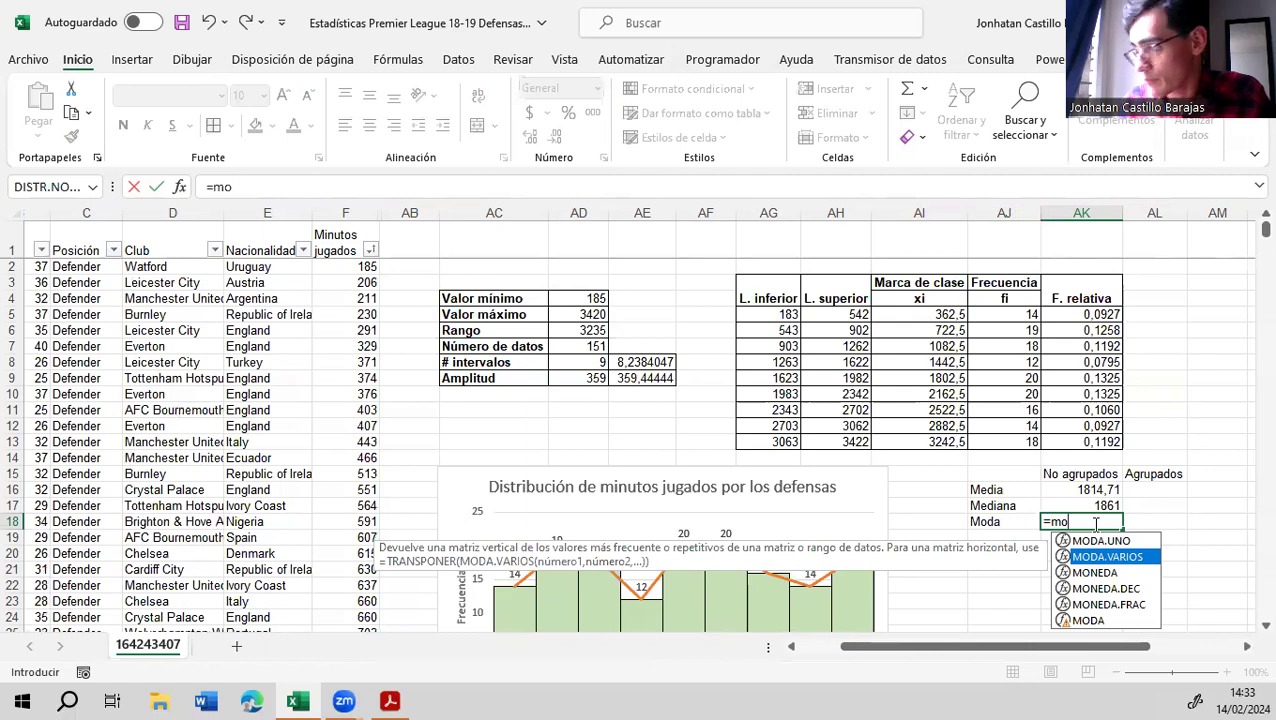
{"action": "key", "text": "Tab"}
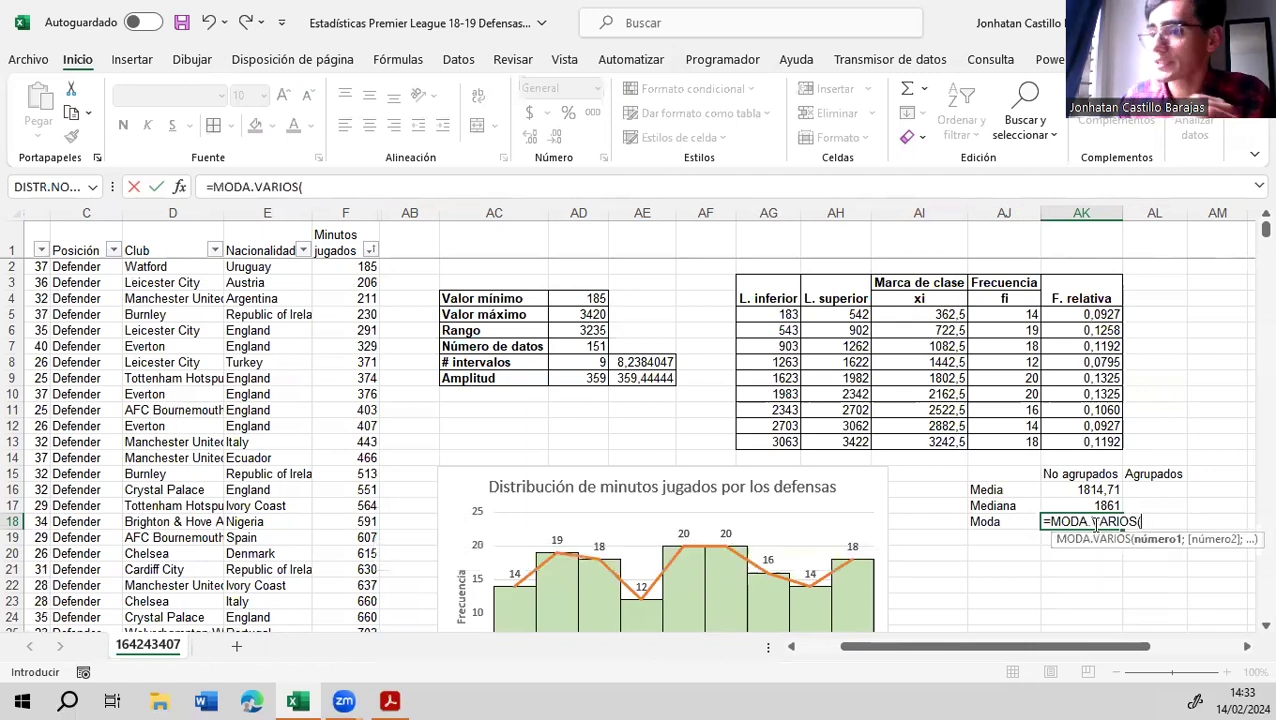
{"action": "left_click", "coordinate": [352, 208]}
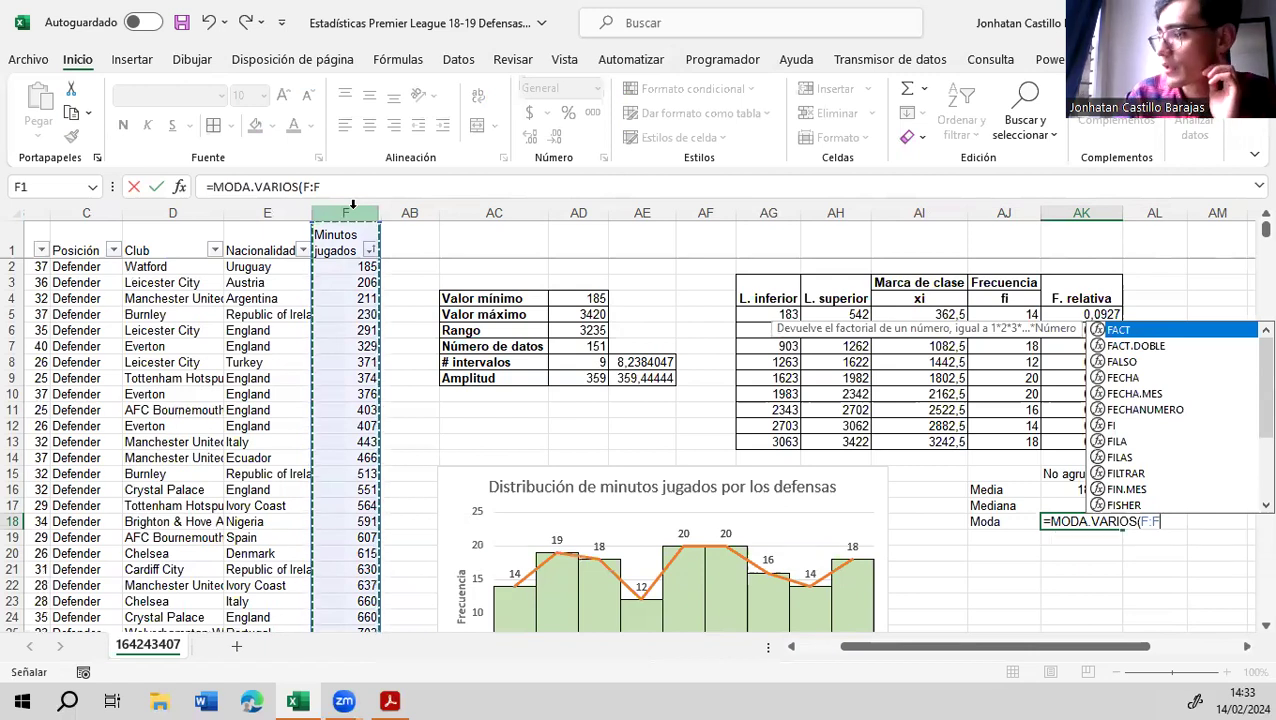
{"action": "key", "text": "Return"}
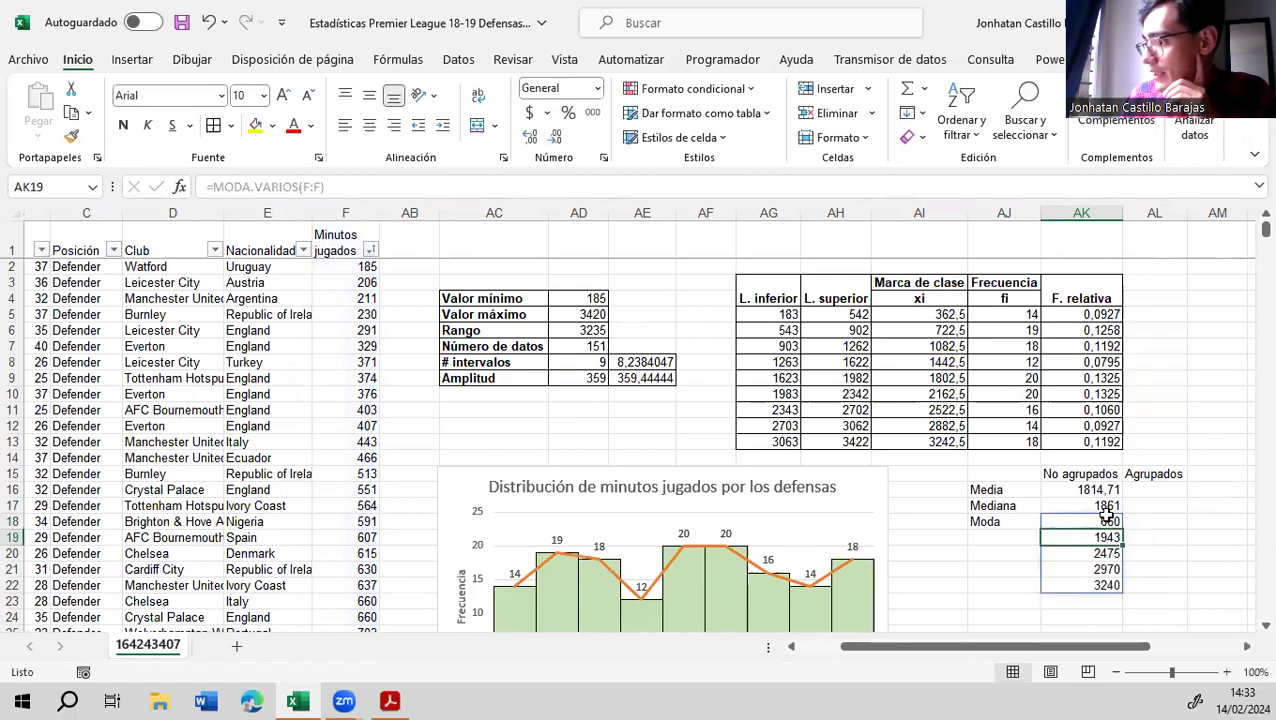
Check the modes 660, 1943 and 2475 against their repeated entries in the sorted Minutos jugados column
{"action": "left_click", "coordinate": [1163, 569]}
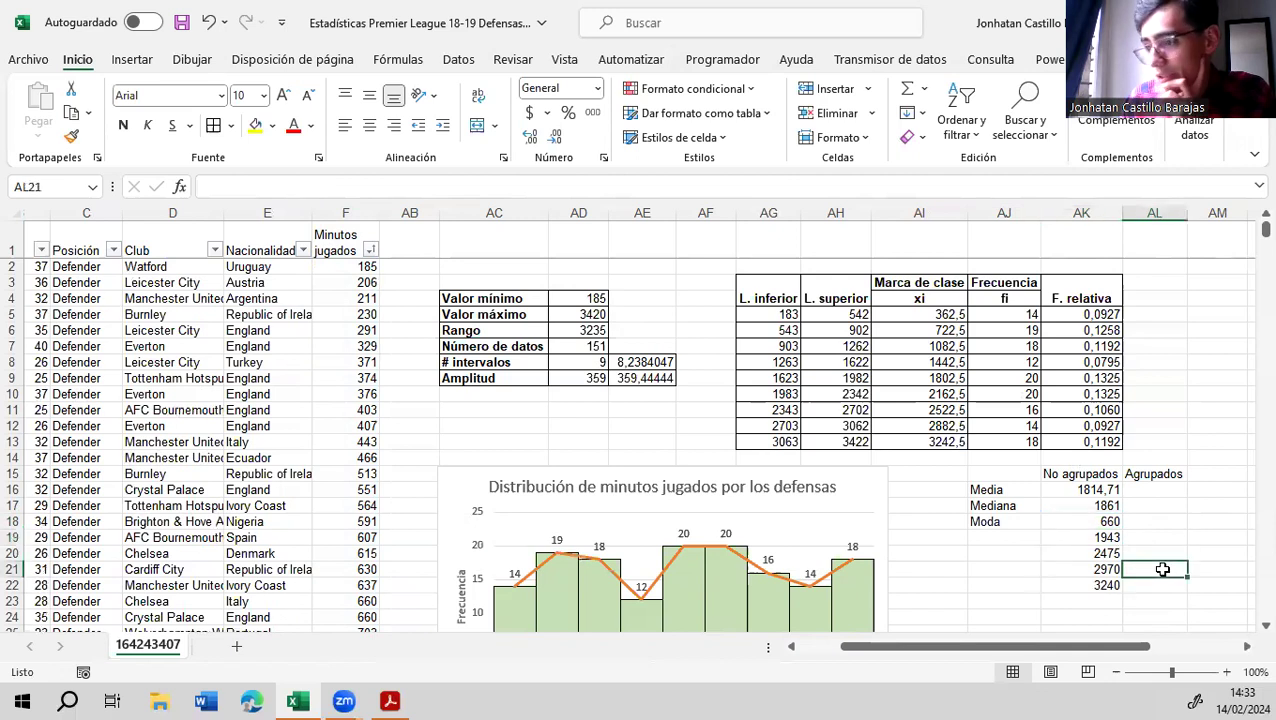
{"action": "left_click", "coordinate": [1105, 521]}
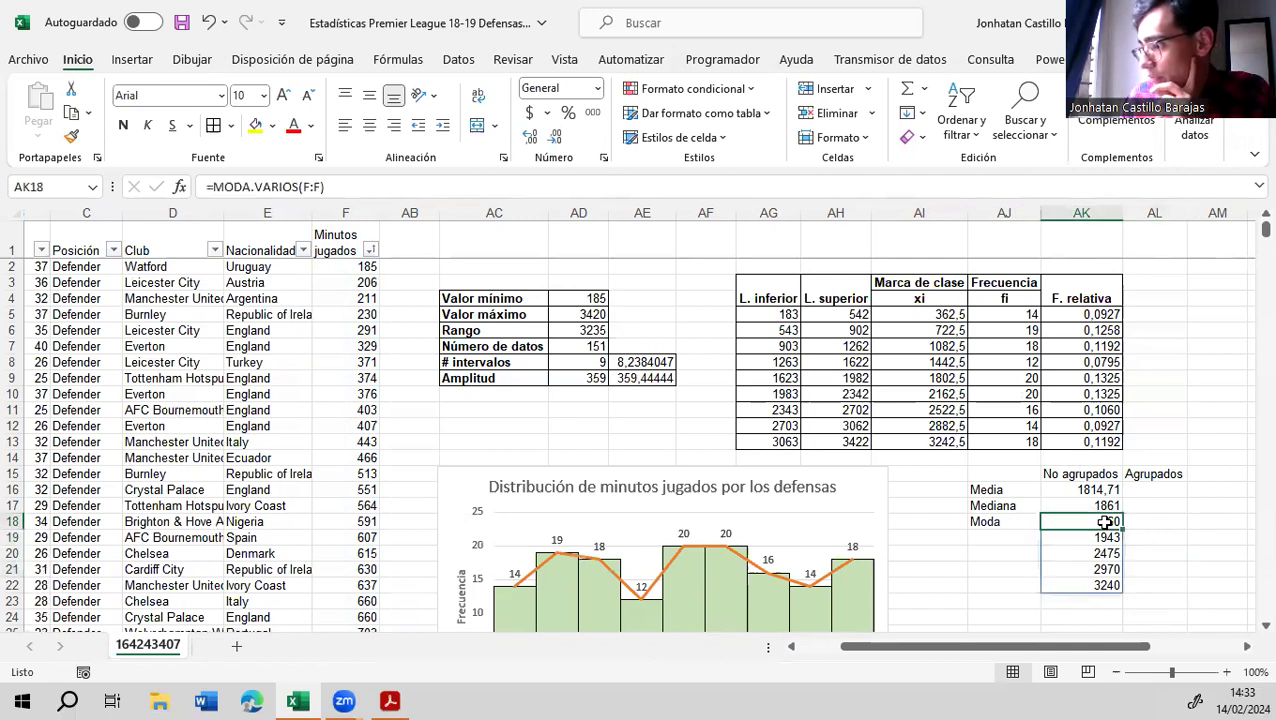
{"action": "left_click", "coordinate": [368, 602]}
{"action": "scroll", "coordinate": [375, 567], "scroll_direction": "down", "scroll_amount": 1}
{"action": "left_click", "coordinate": [372, 568]}
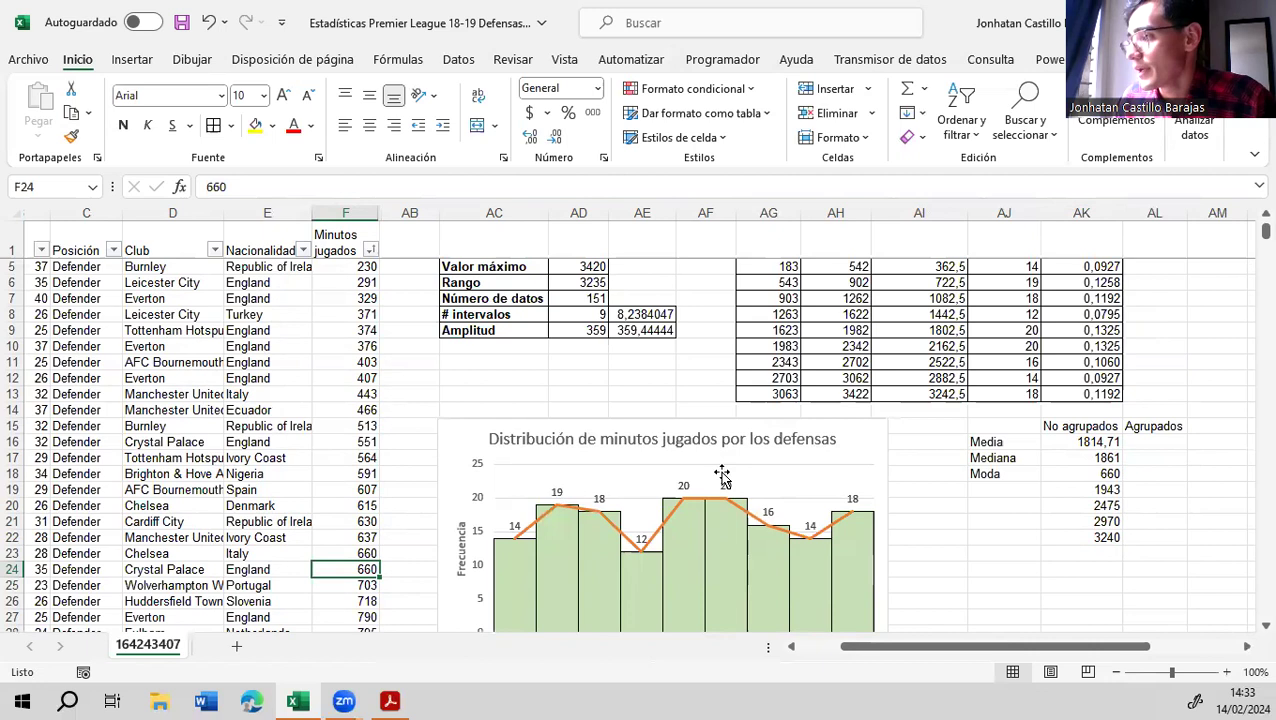
{"action": "scroll", "coordinate": [355, 397], "scroll_direction": "down", "scroll_amount": 20}
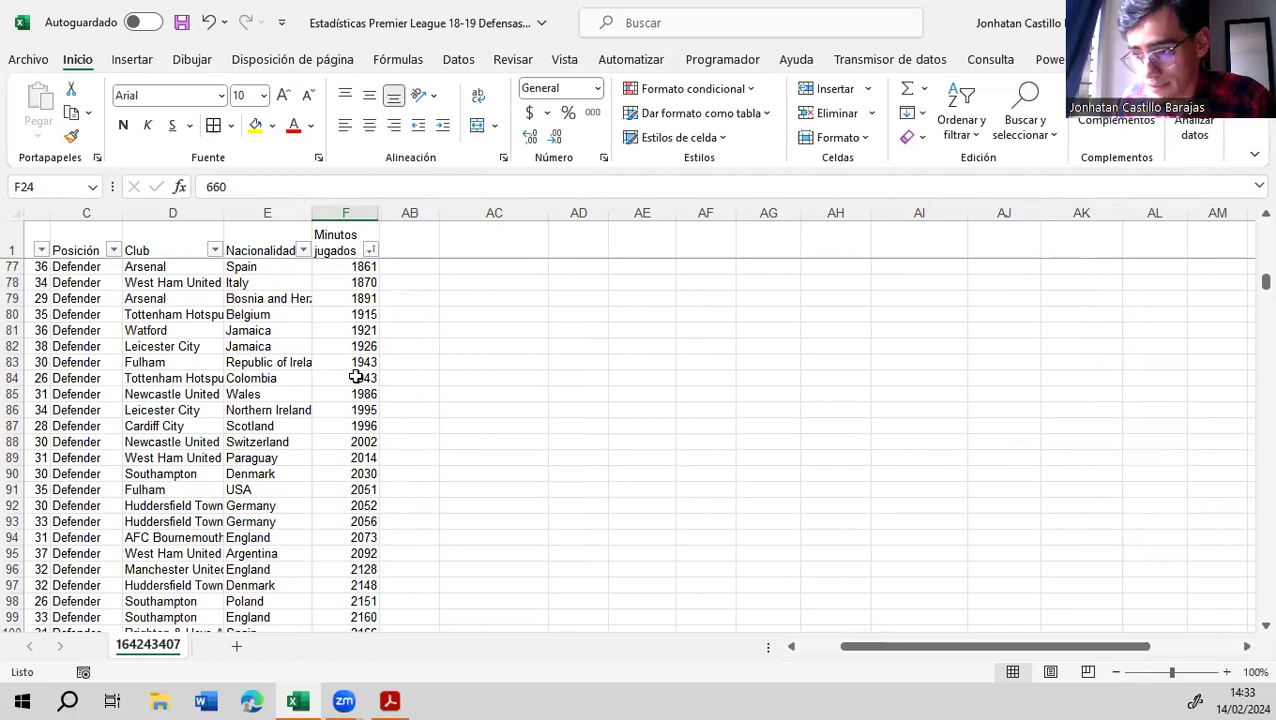
{"action": "scroll", "coordinate": [912, 355], "scroll_direction": "up", "scroll_amount": 20}
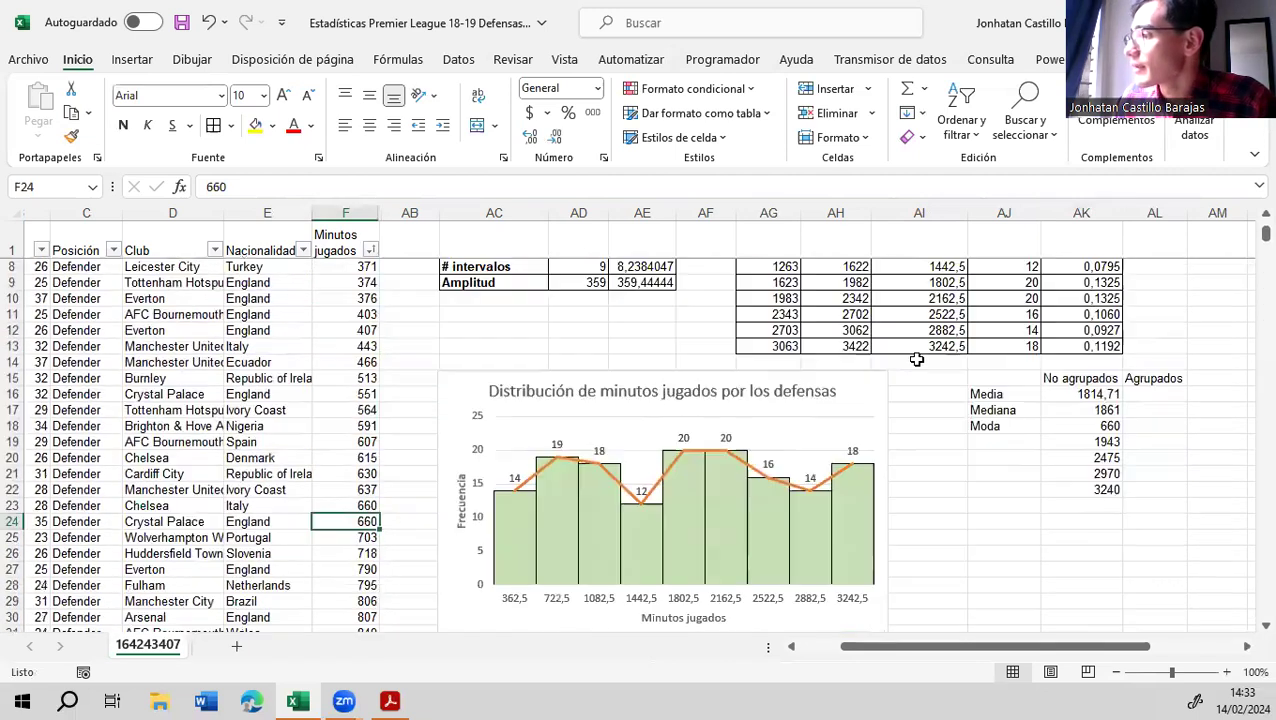
{"action": "scroll", "coordinate": [320, 490], "scroll_direction": "down", "scroll_amount": 20}
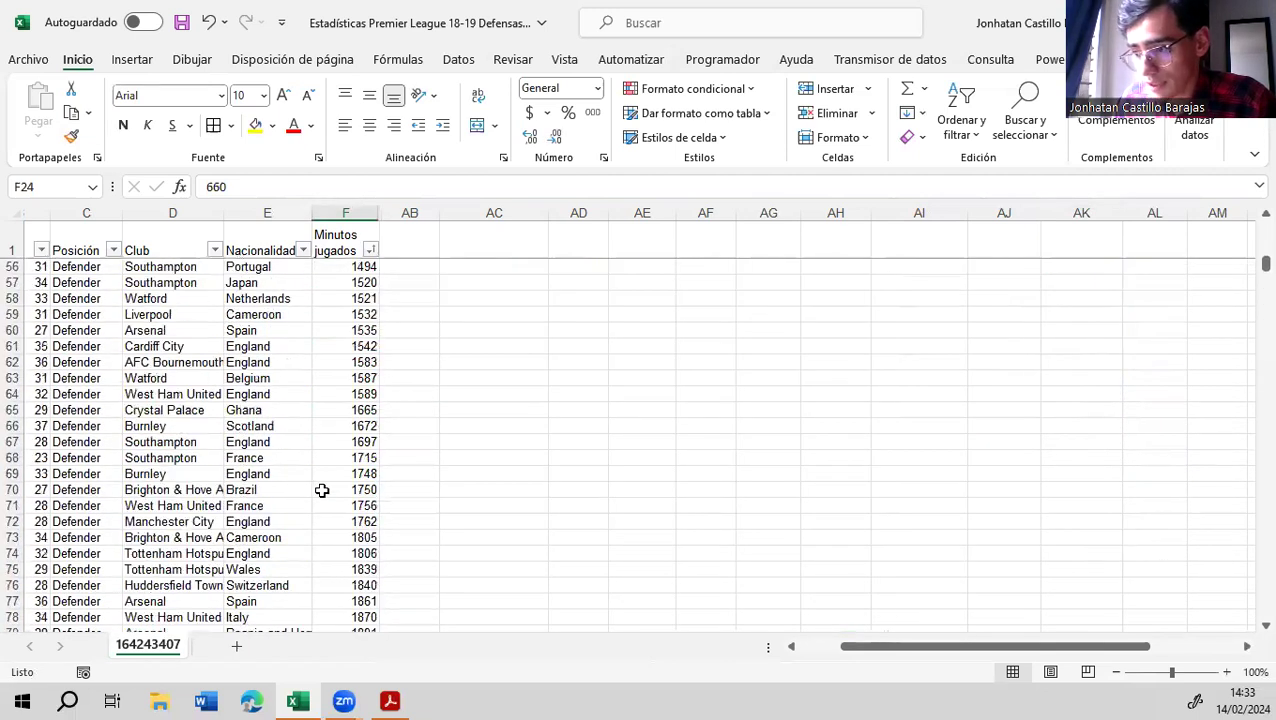
{"action": "scroll", "coordinate": [352, 497], "scroll_direction": "down", "scroll_amount": 10}
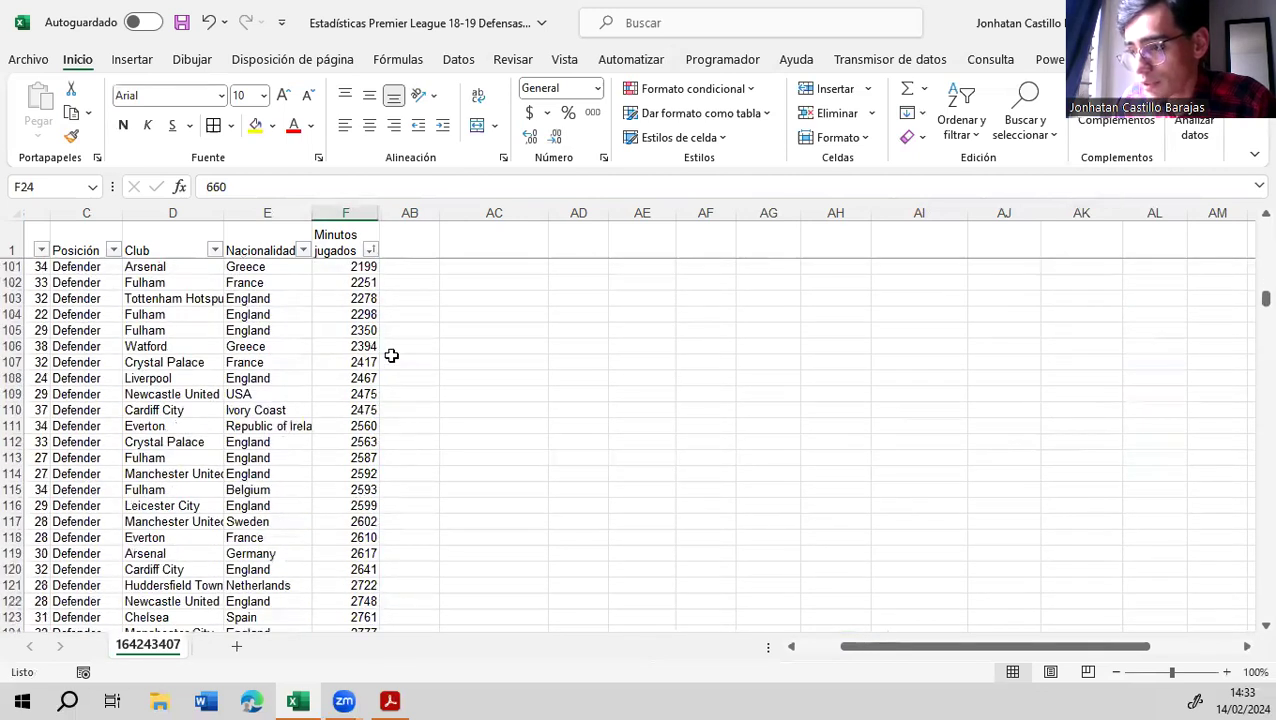
{"action": "left_click_drag", "start_coordinate": [367, 404], "coordinate": [369, 414]}
{"action": "left_click", "coordinate": [424, 414]}
{"action": "scroll", "coordinate": [790, 374], "scroll_direction": "up", "scroll_amount": 20}
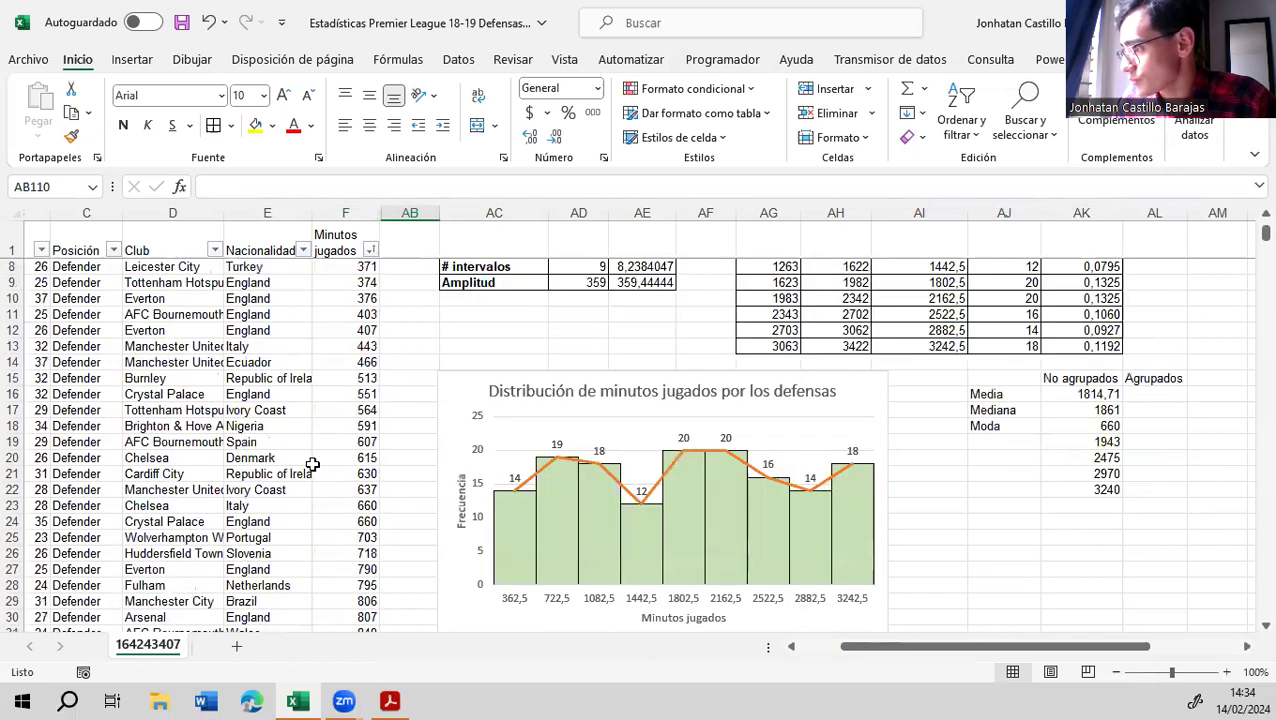
Check the modes 2970 and 3240 against their repeated entries near the end of the sorted Minutos jugados column
{"action": "scroll", "coordinate": [360, 472], "scroll_direction": "down", "scroll_amount": 20}
{"action": "scroll", "coordinate": [367, 473], "scroll_direction": "down", "scroll_amount": 14}
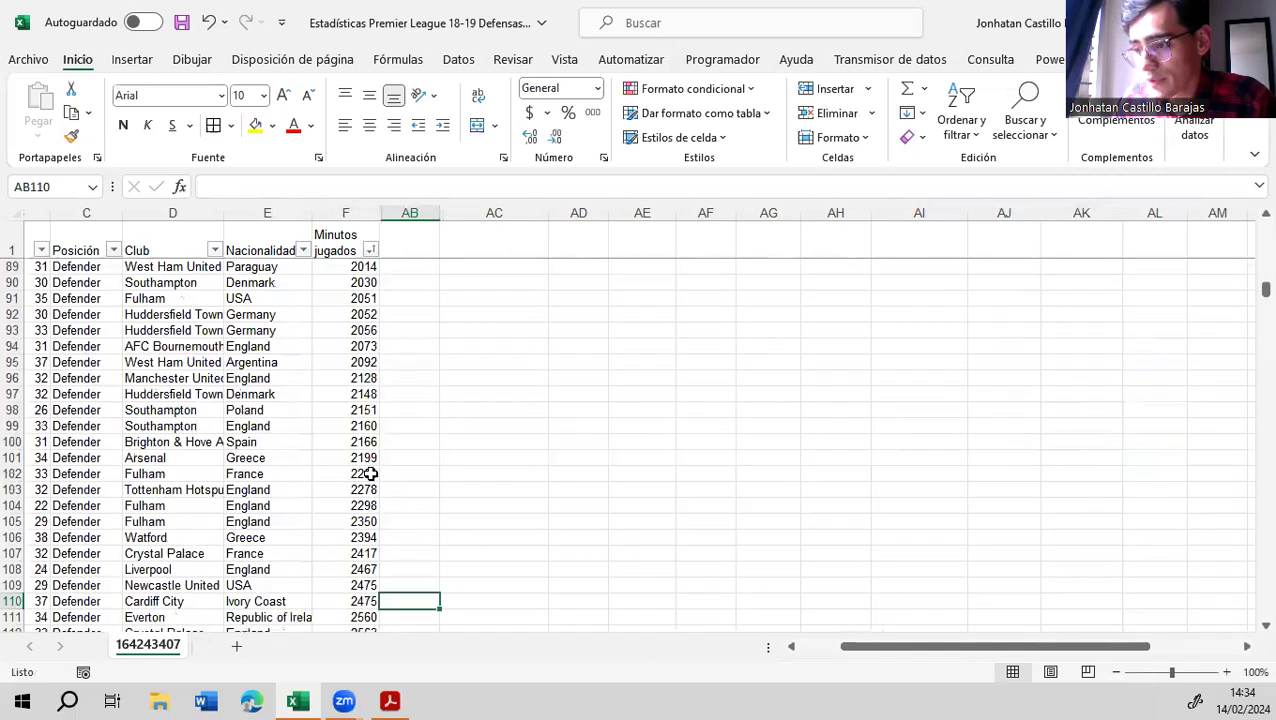
{"action": "left_click_drag", "start_coordinate": [372, 567], "coordinate": [368, 586]}
{"action": "scroll", "coordinate": [553, 463], "scroll_direction": "down", "scroll_amount": 4}
{"action": "scroll", "coordinate": [553, 462], "scroll_direction": "down", "scroll_amount": 5}
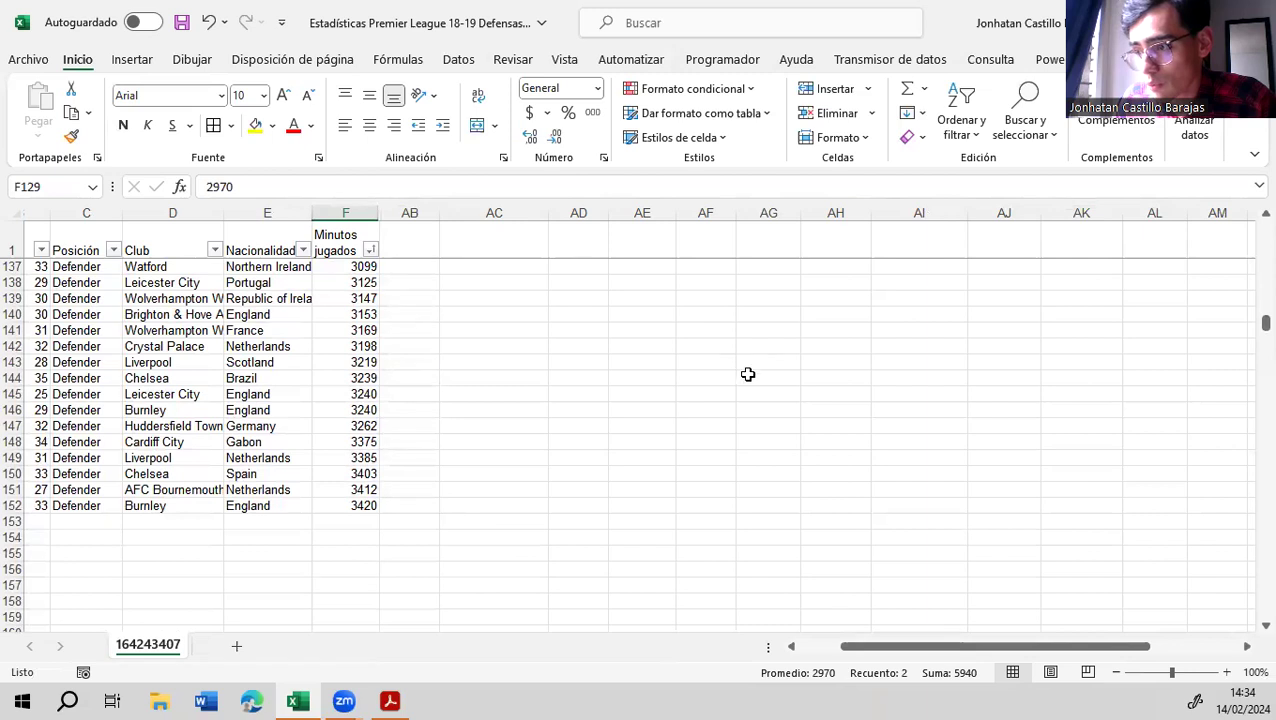
{"action": "left_click_drag", "start_coordinate": [366, 394], "coordinate": [362, 409]}
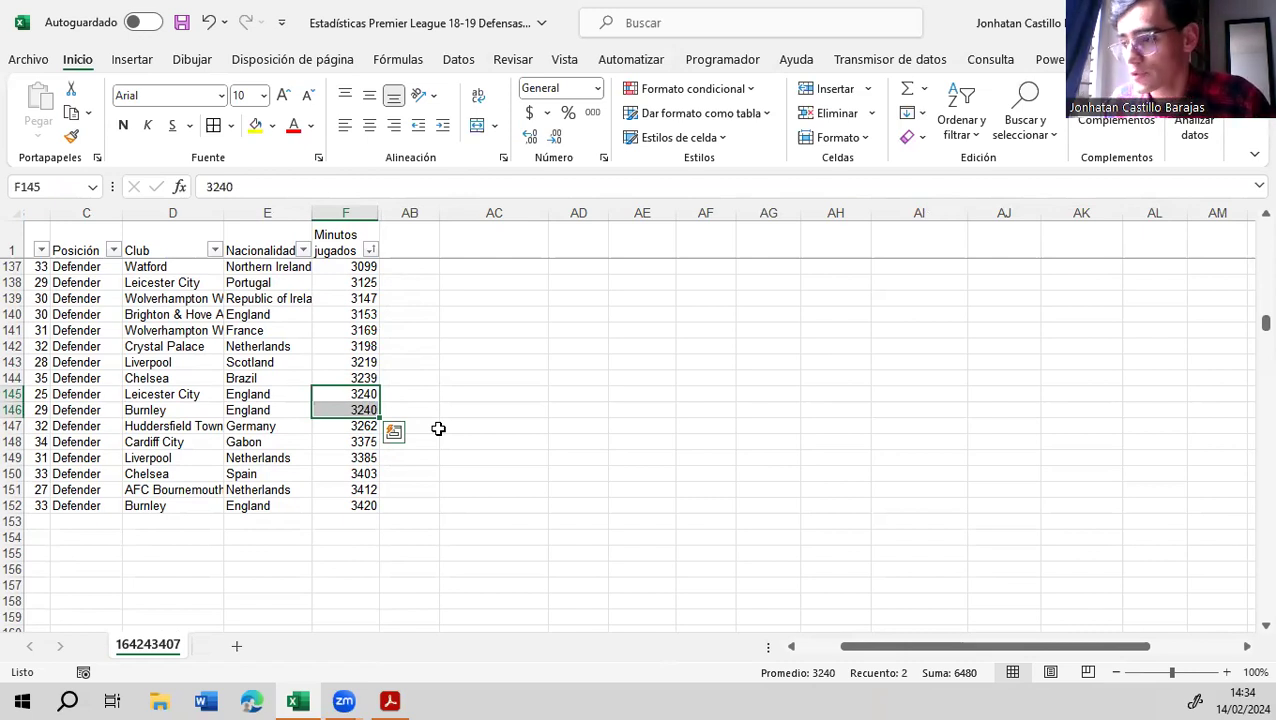
{"action": "scroll", "coordinate": [438, 428], "scroll_direction": "up", "scroll_amount": 20}
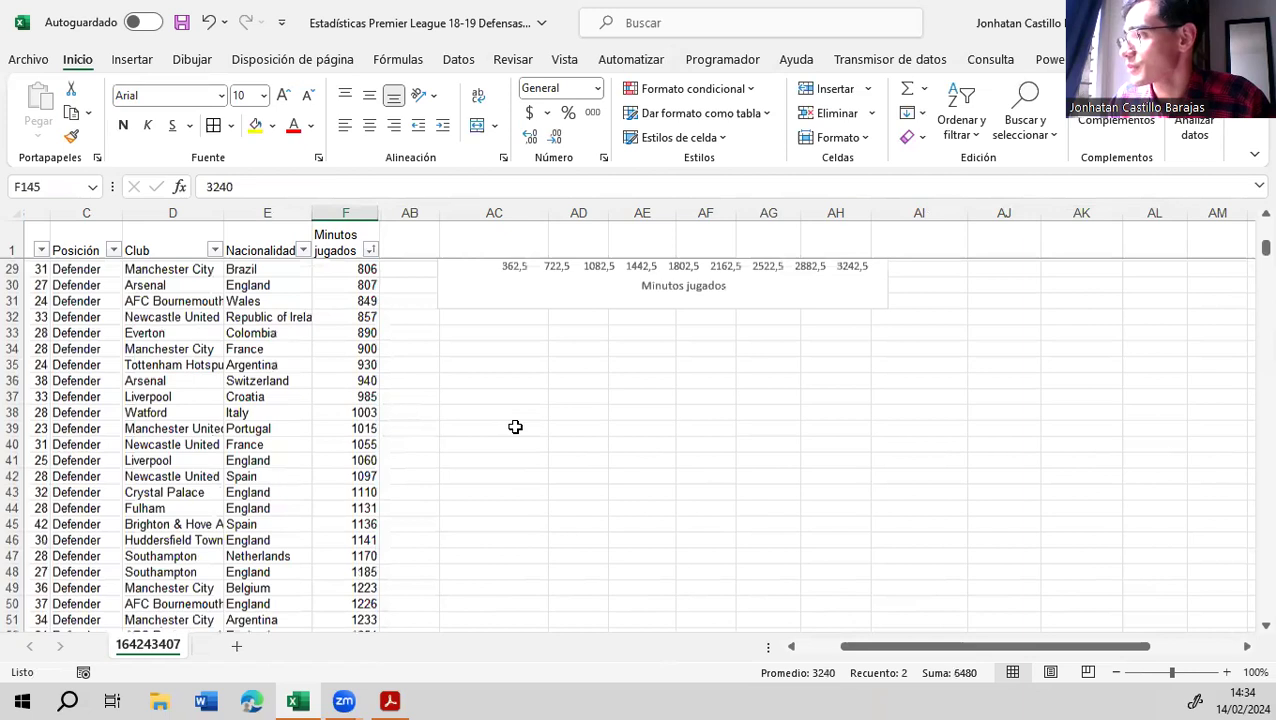
{"action": "scroll", "coordinate": [515, 427], "scroll_direction": "up", "scroll_amount": 9}
Move the mean, median and mode table from AJ15:AL22 down two rows so that it starts at AJ17
{"action": "left_click", "coordinate": [1012, 580]}
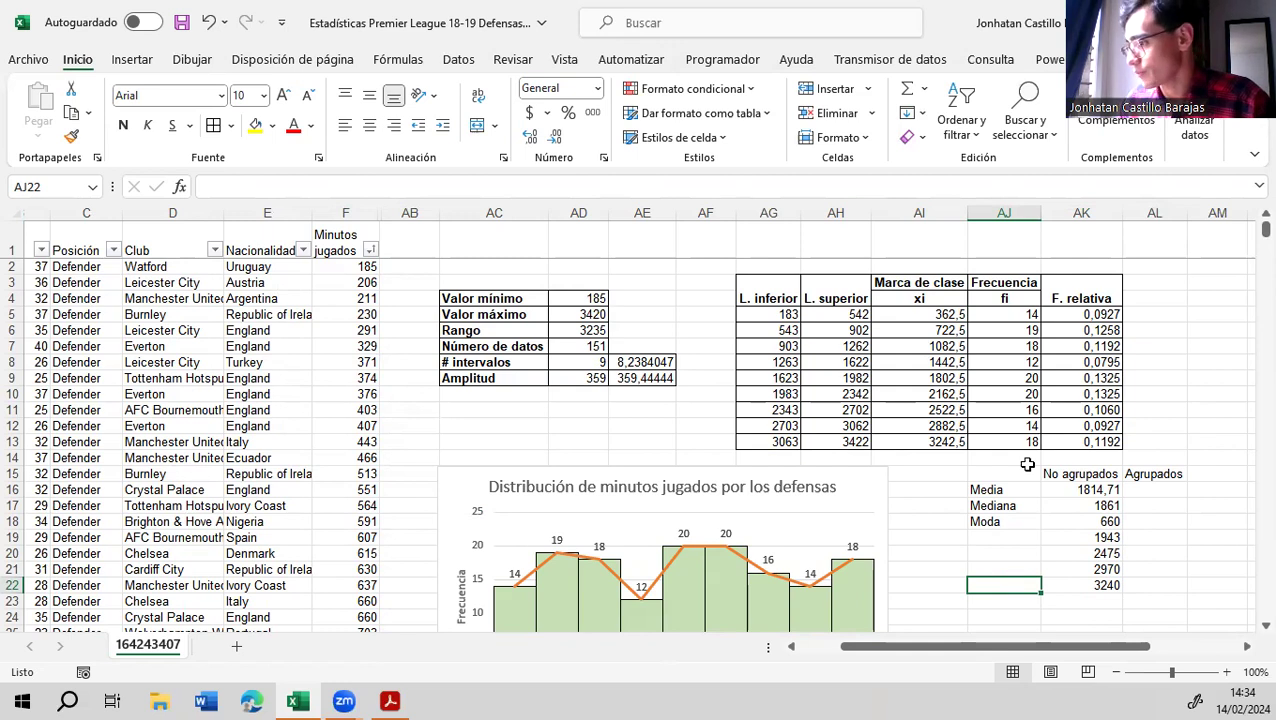
{"action": "left_click_drag", "start_coordinate": [1012, 476], "coordinate": [1163, 588]}
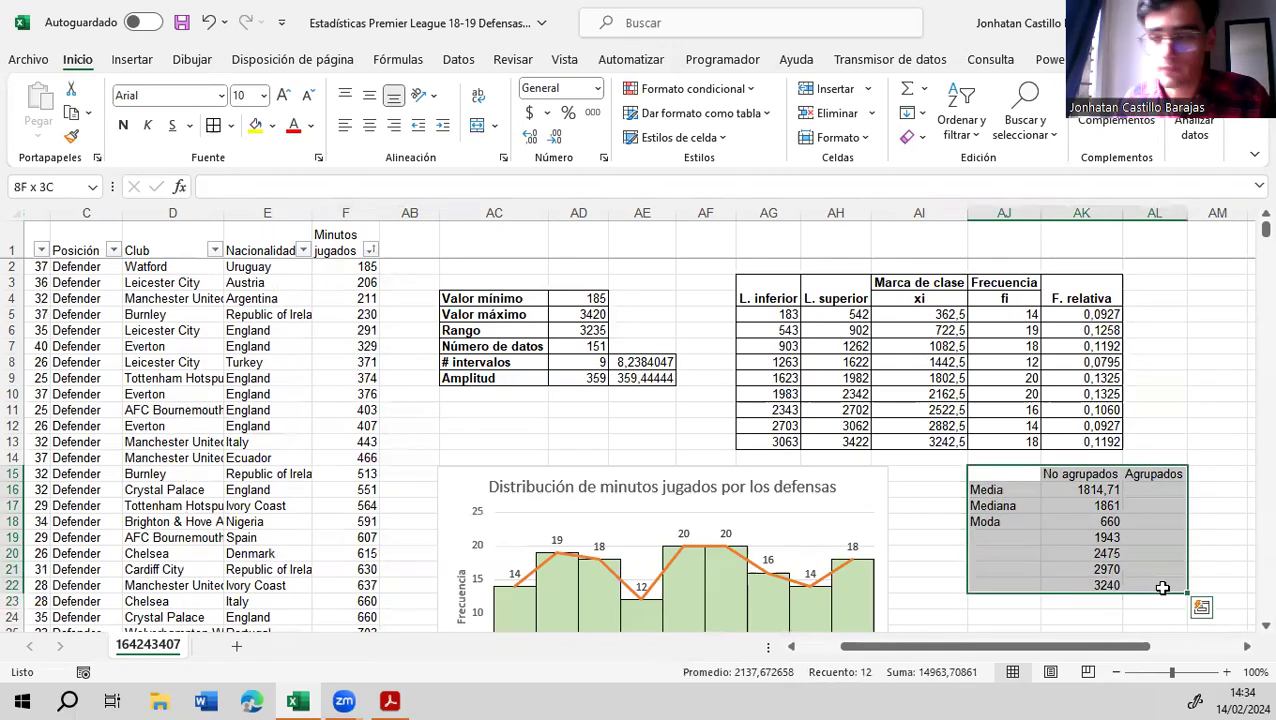
{"action": "key", "text": "ctrl+c"}
{"action": "left_click", "coordinate": [997, 521]}
{"action": "left_click", "coordinate": [995, 505]}
{"action": "key", "text": "ctrl+v"}
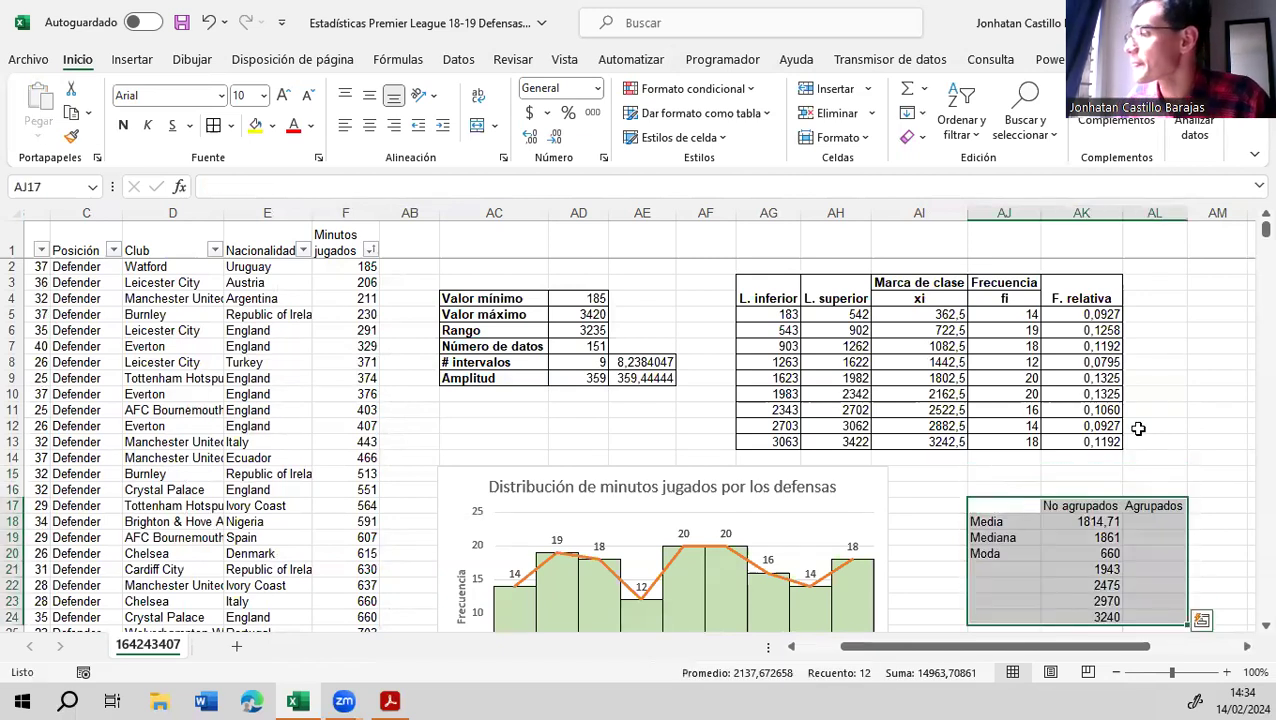
{"action": "left_click", "coordinate": [1160, 411]}
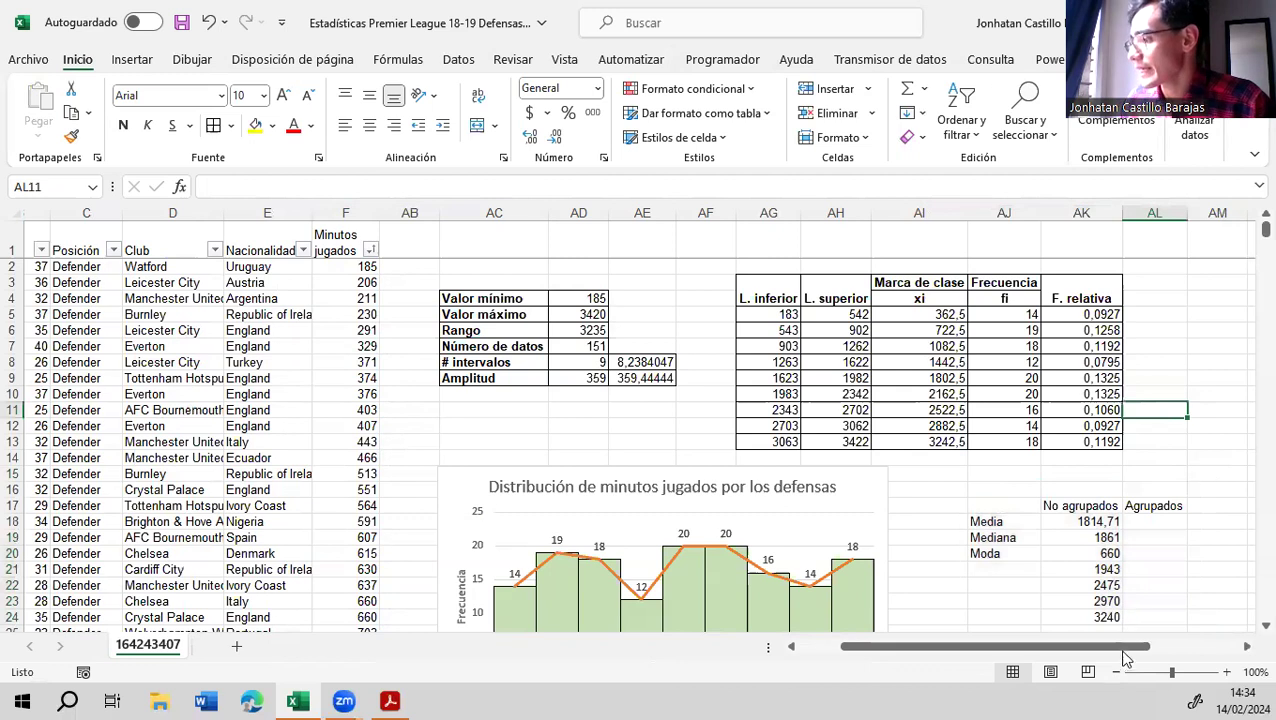
Switch to the PDF slides in Acrobat, review the grouped-data mean formula, and return to the Excel workbook
{"action": "left_click_drag", "start_coordinate": [1124, 645], "coordinate": [1145, 655]}
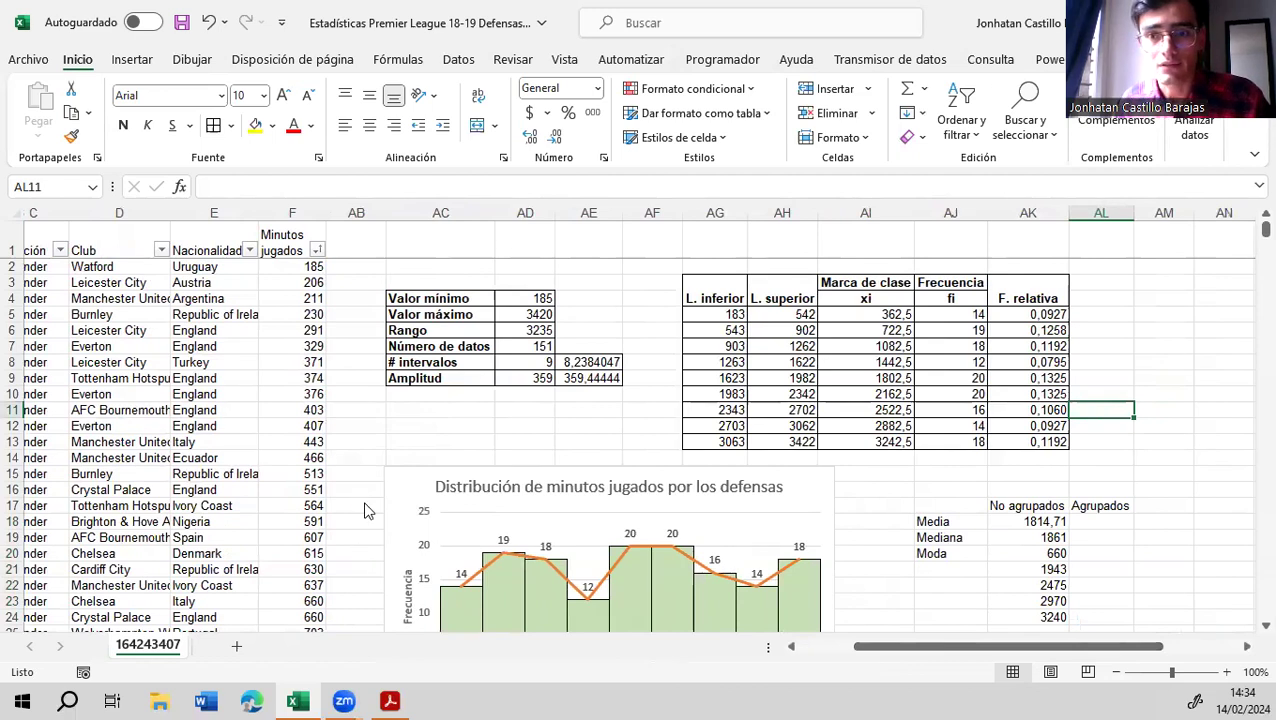
{"action": "key", "text": "alt+Tab"}
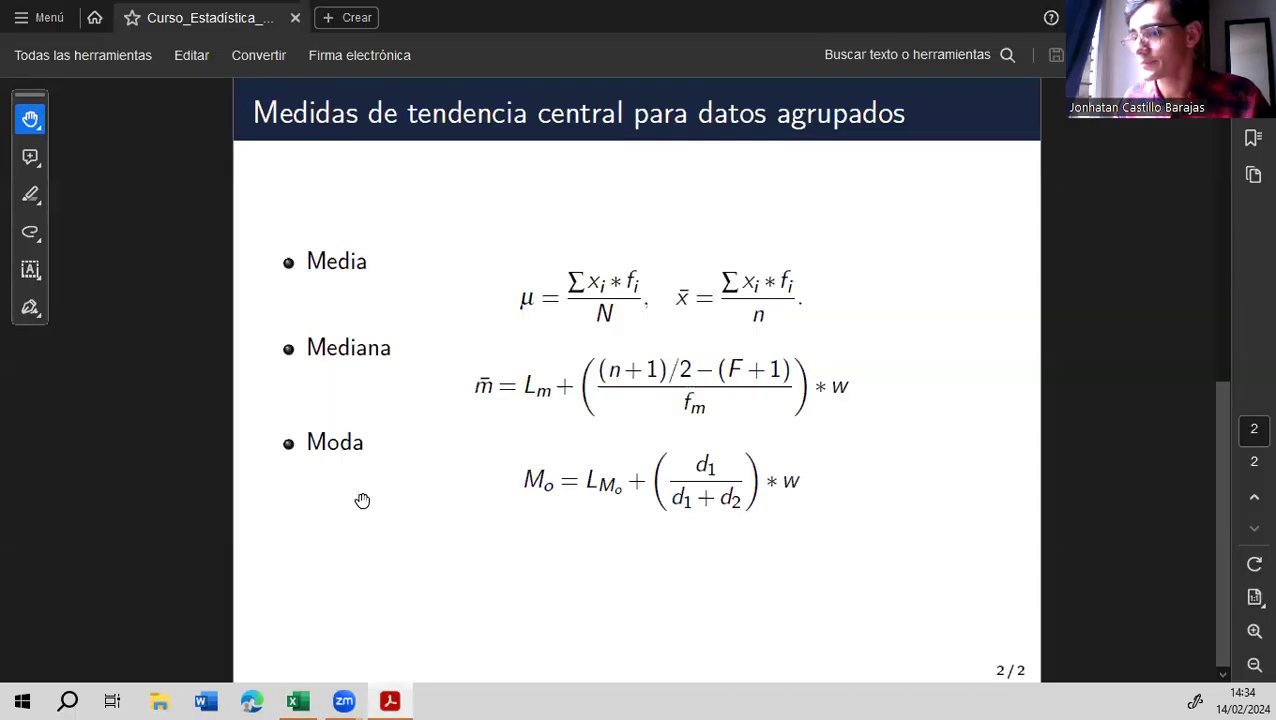
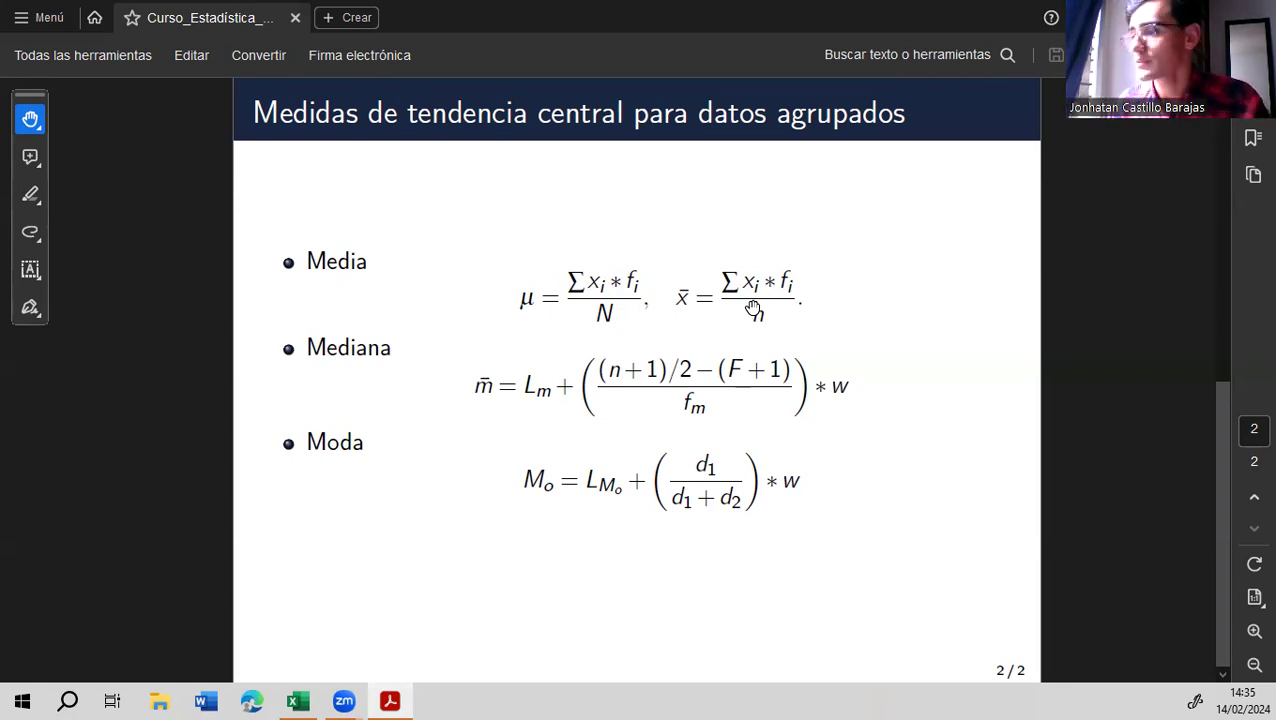
{"action": "key", "text": "alt+Tab"}
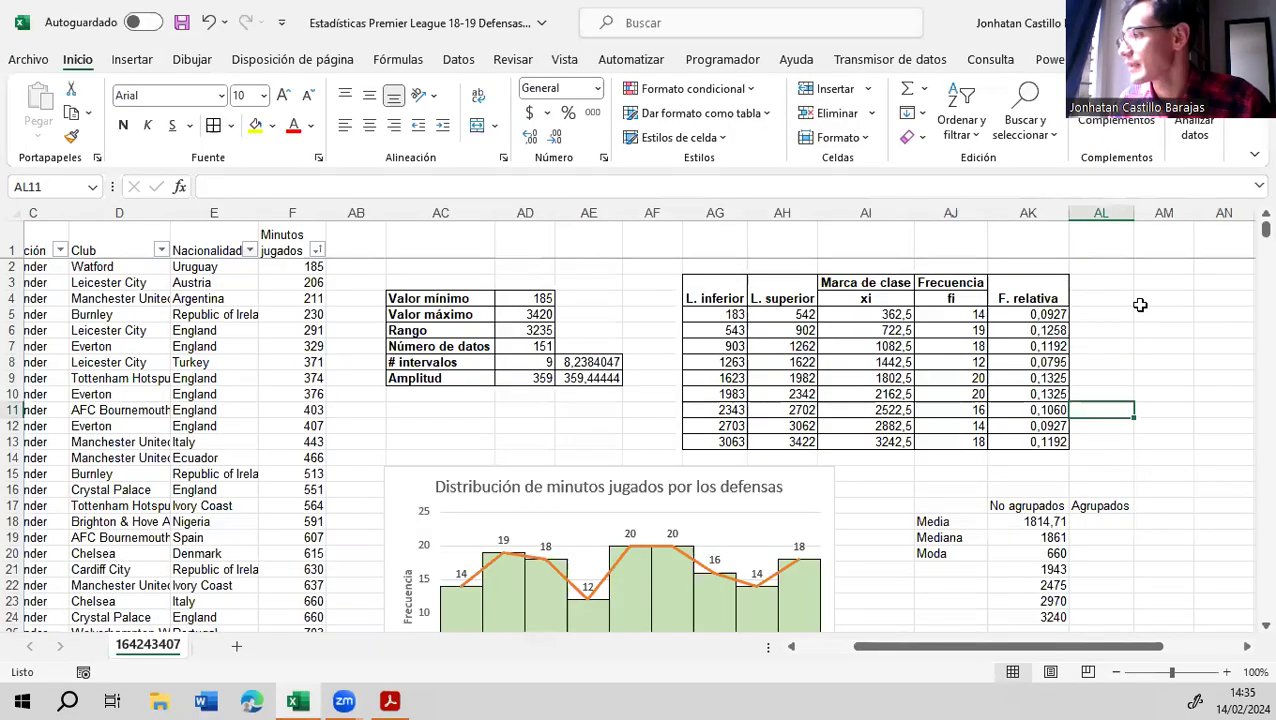
Add the column header xi*fi in AL4 beside F. relativa, centred and in bold
{"action": "left_click", "coordinate": [1108, 300]}
{"action": "type", "text": "xi"}
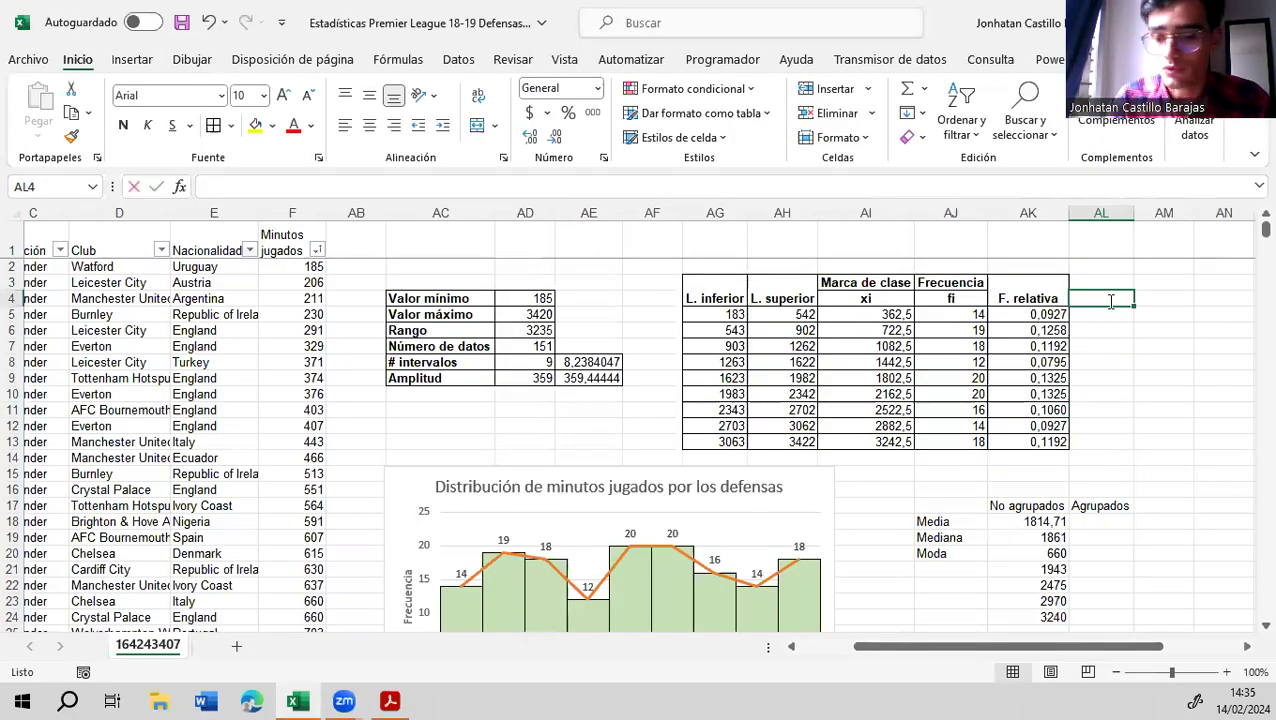
{"action": "type", "text": "*fi"}
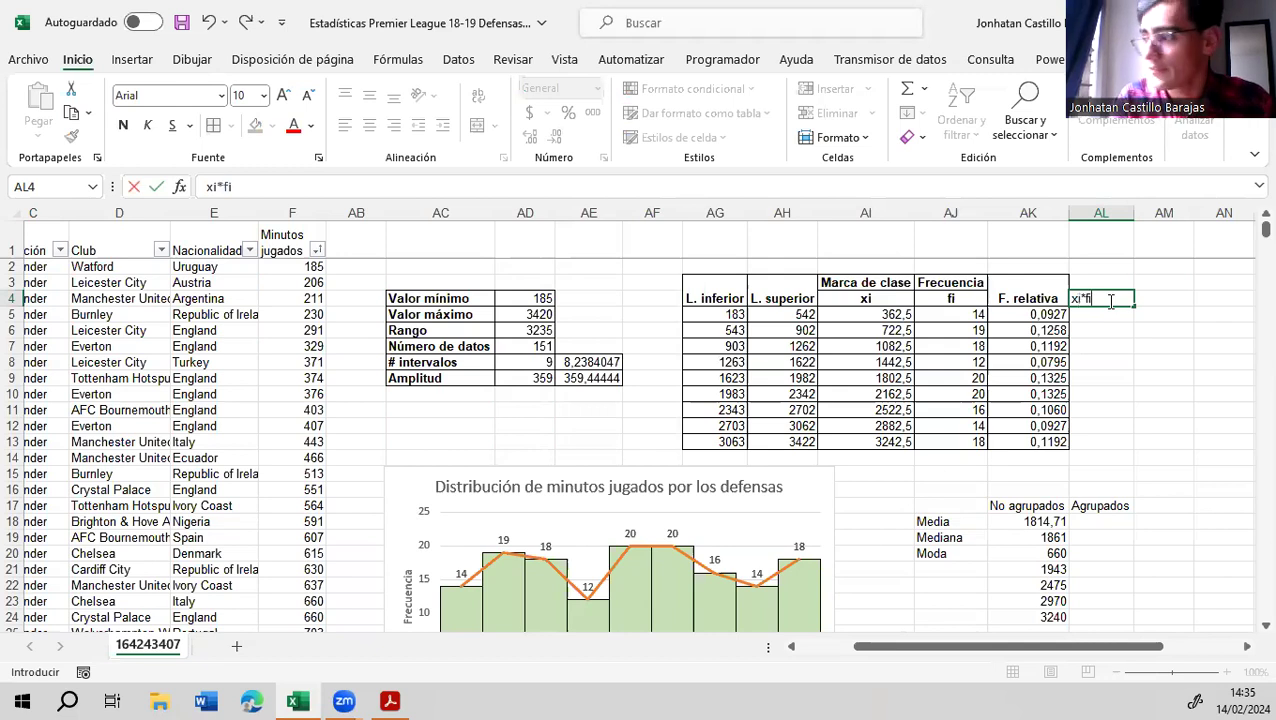
{"action": "key", "text": "Return"}
{"action": "key", "text": "Up"}
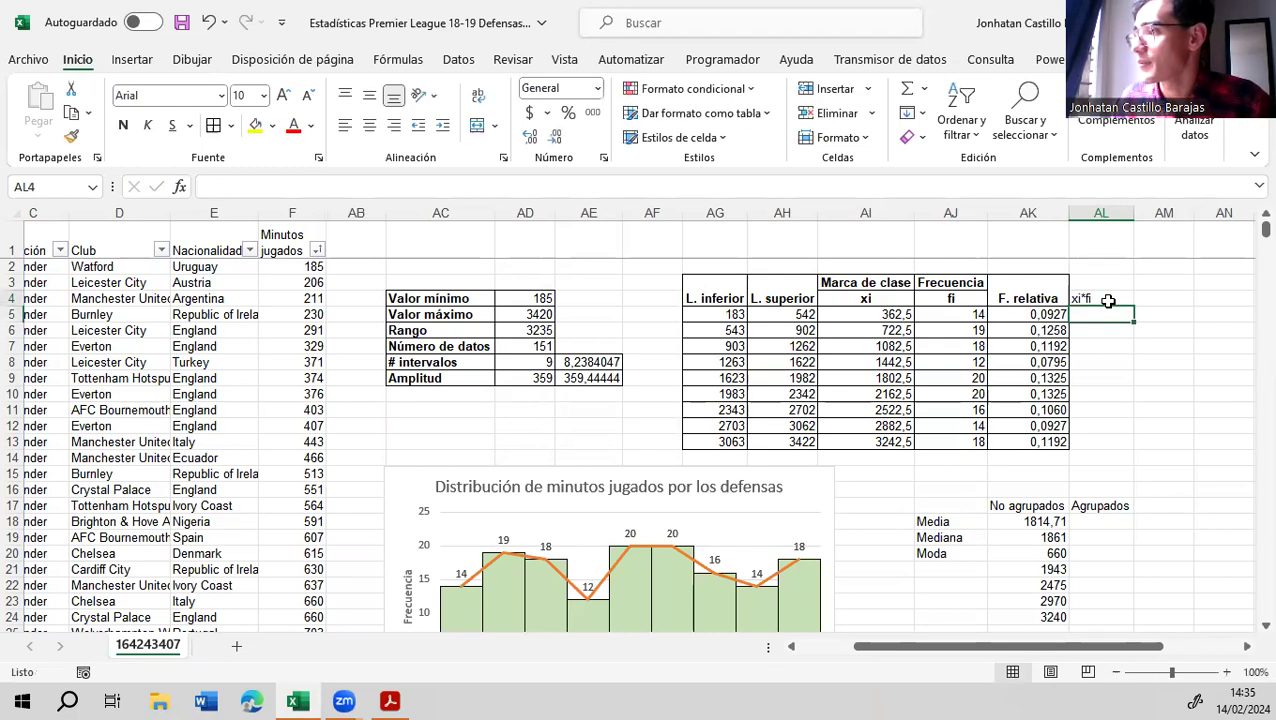
{"action": "left_click", "coordinate": [369, 127]}
{"action": "left_click", "coordinate": [123, 126]}
Calculate xi*fi in AL5 with =AI5*AJ5 and fill the formula down to AL13 for all class intervals
{"action": "left_click", "coordinate": [1096, 320]}
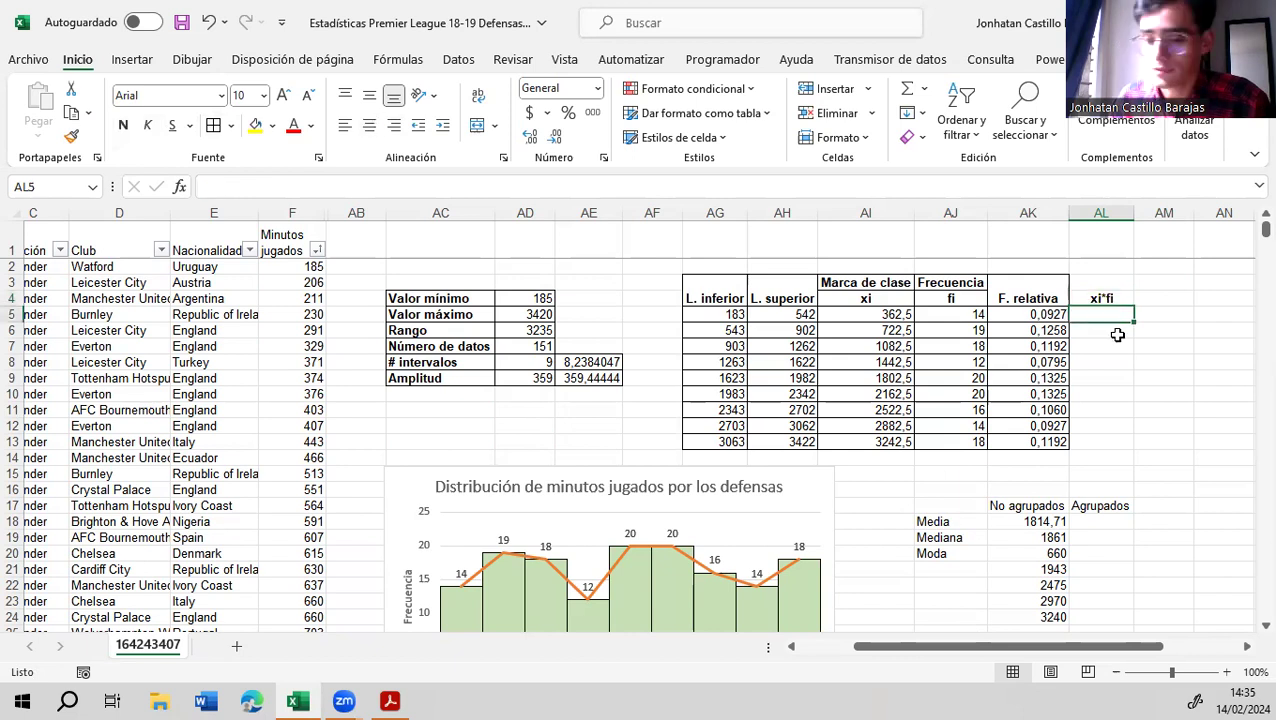
{"action": "type", "text": "="}
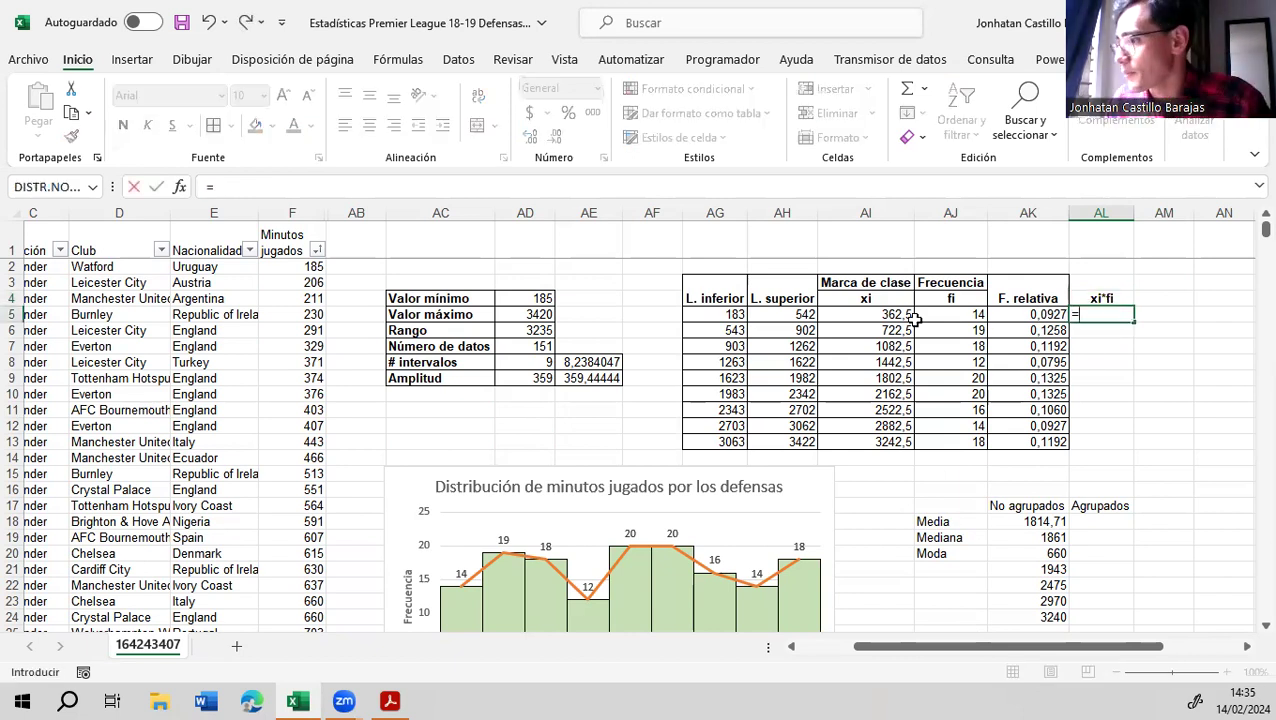
{"action": "left_click", "coordinate": [894, 313]}
{"action": "type", "text": "*"}
{"action": "left_click", "coordinate": [940, 314]}
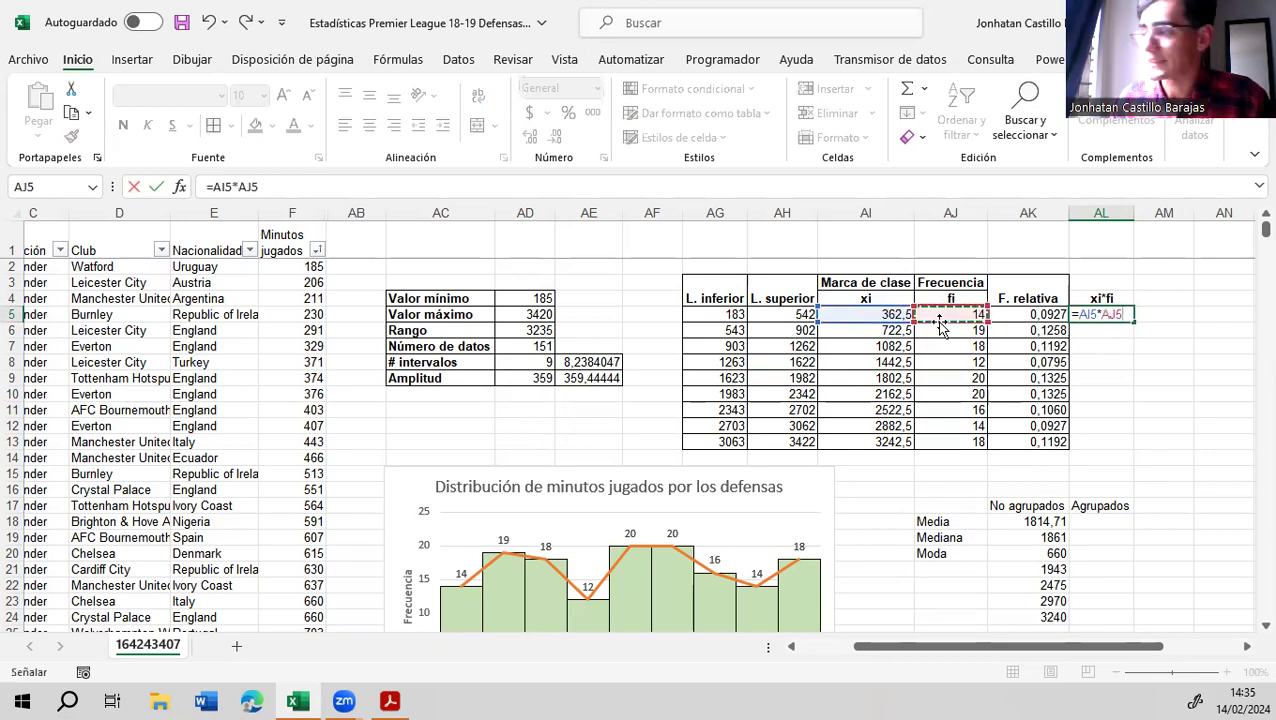
{"action": "key", "text": "Return"}
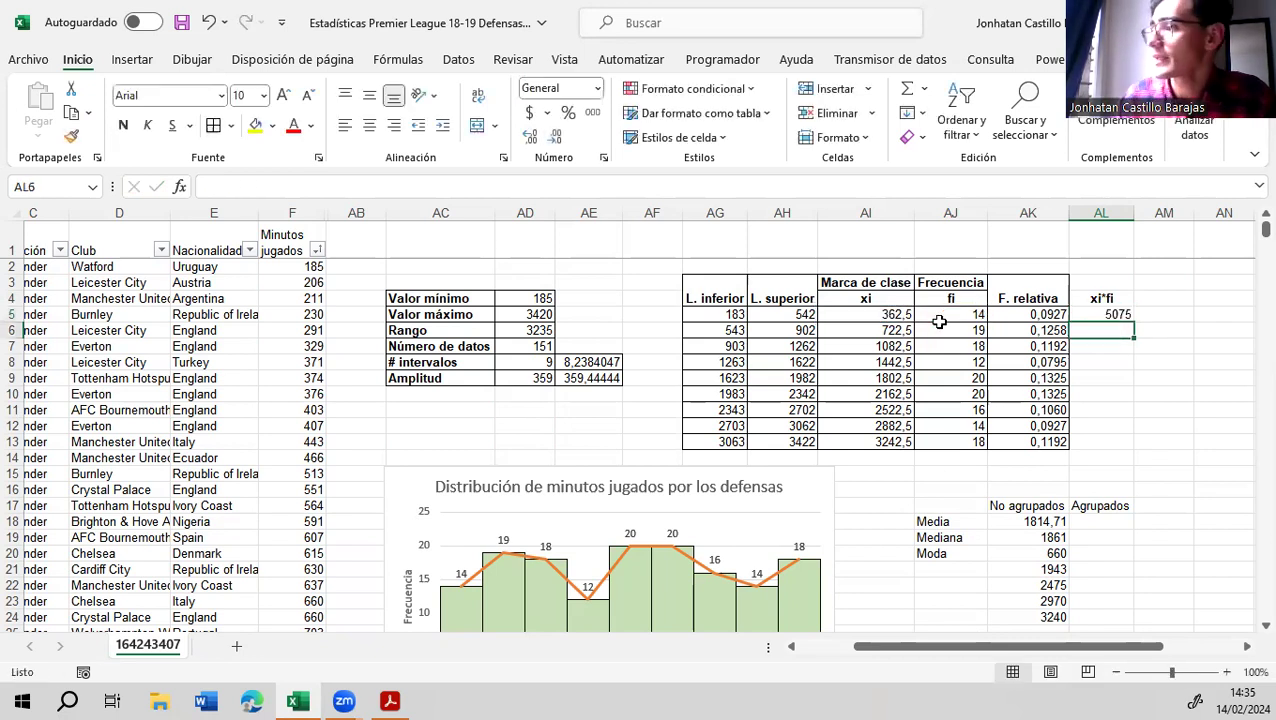
{"action": "left_click", "coordinate": [1112, 314]}
{"action": "left_click_drag", "start_coordinate": [1133, 321], "coordinate": [1130, 448]}
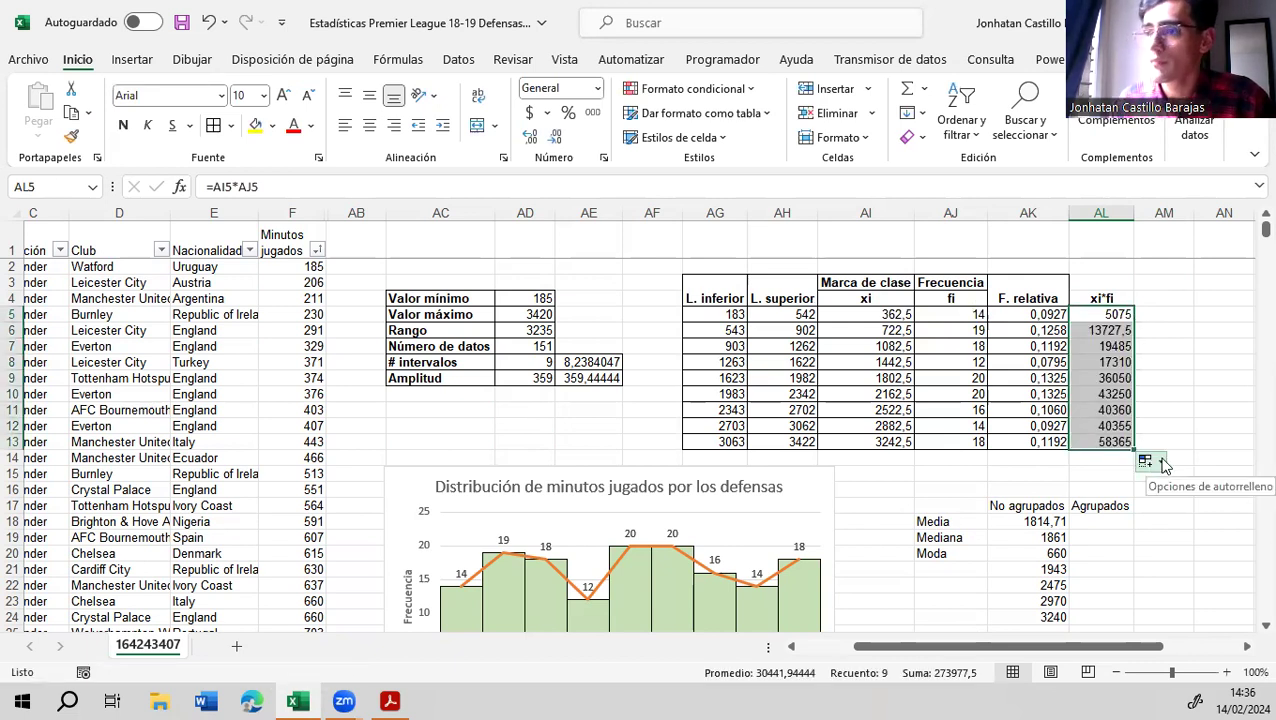
{"action": "left_click", "coordinate": [1158, 394]}
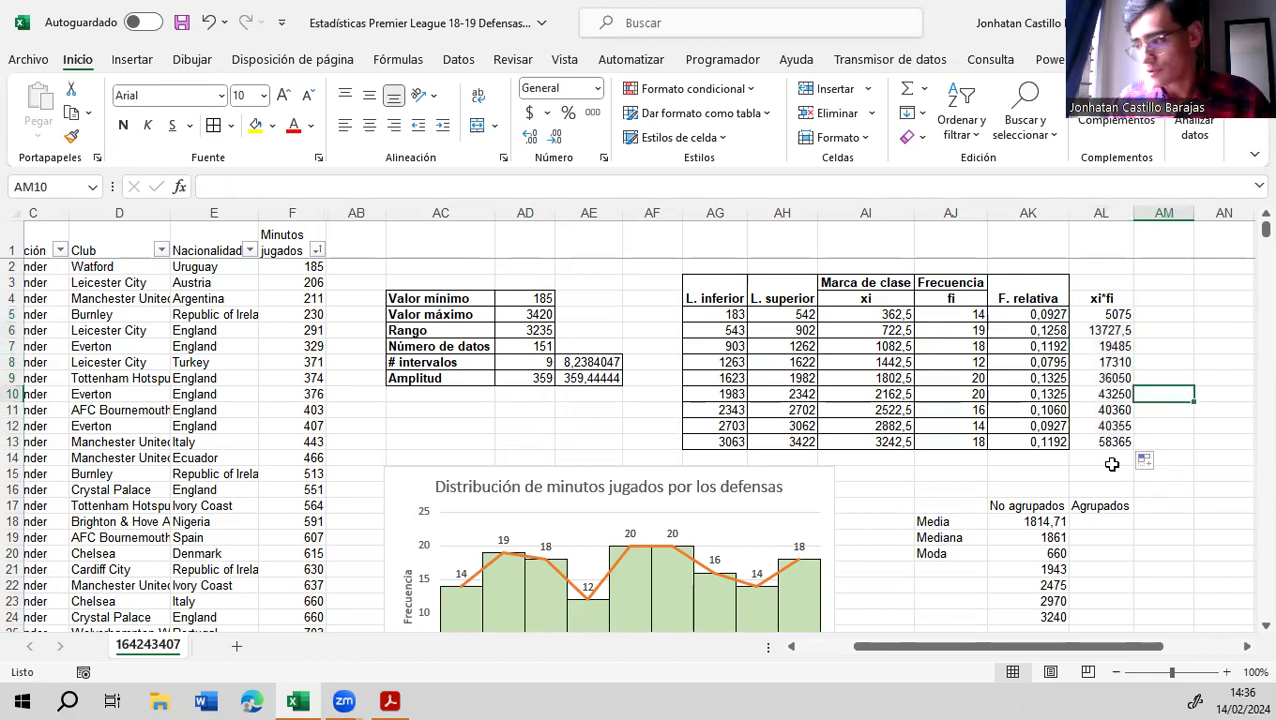
Total the xi*fi products in AL14 with SUMA over AL5:AL13
{"action": "left_click", "coordinate": [1104, 458]}
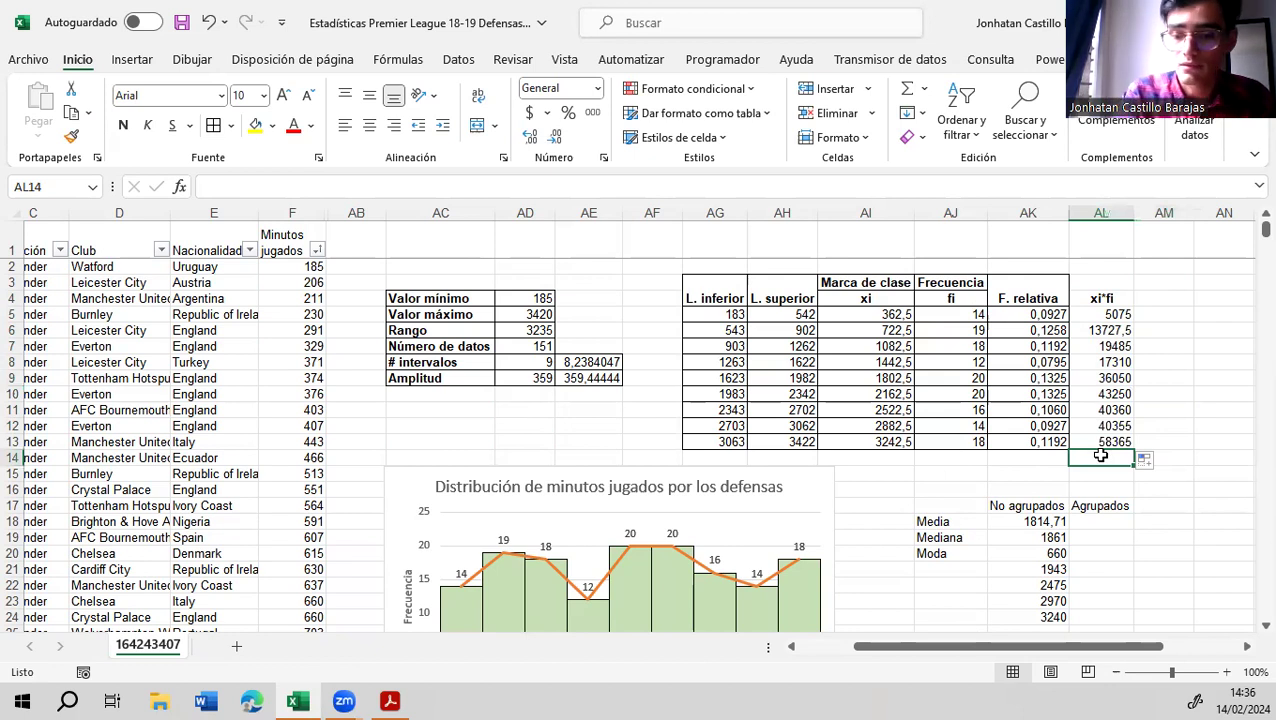
{"action": "type", "text": "="}
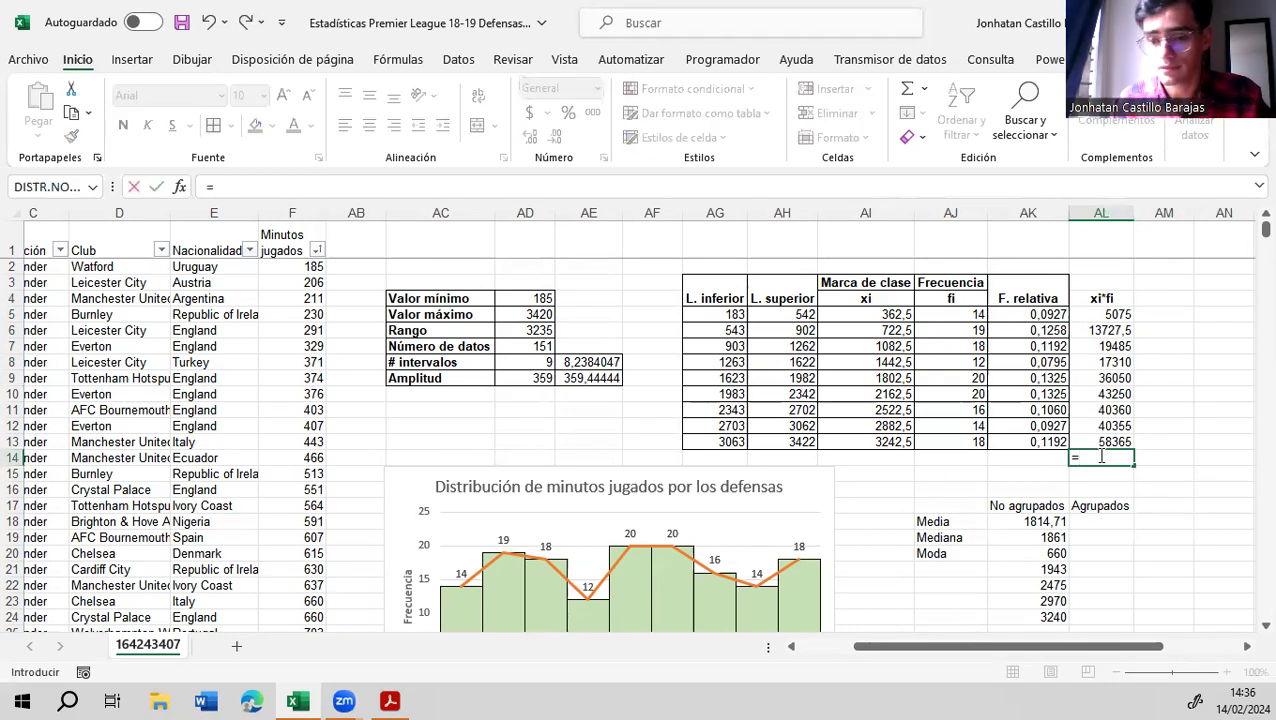
{"action": "key", "text": "Escape"}
{"action": "left_click_drag", "start_coordinate": [1103, 314], "coordinate": [1104, 458]}
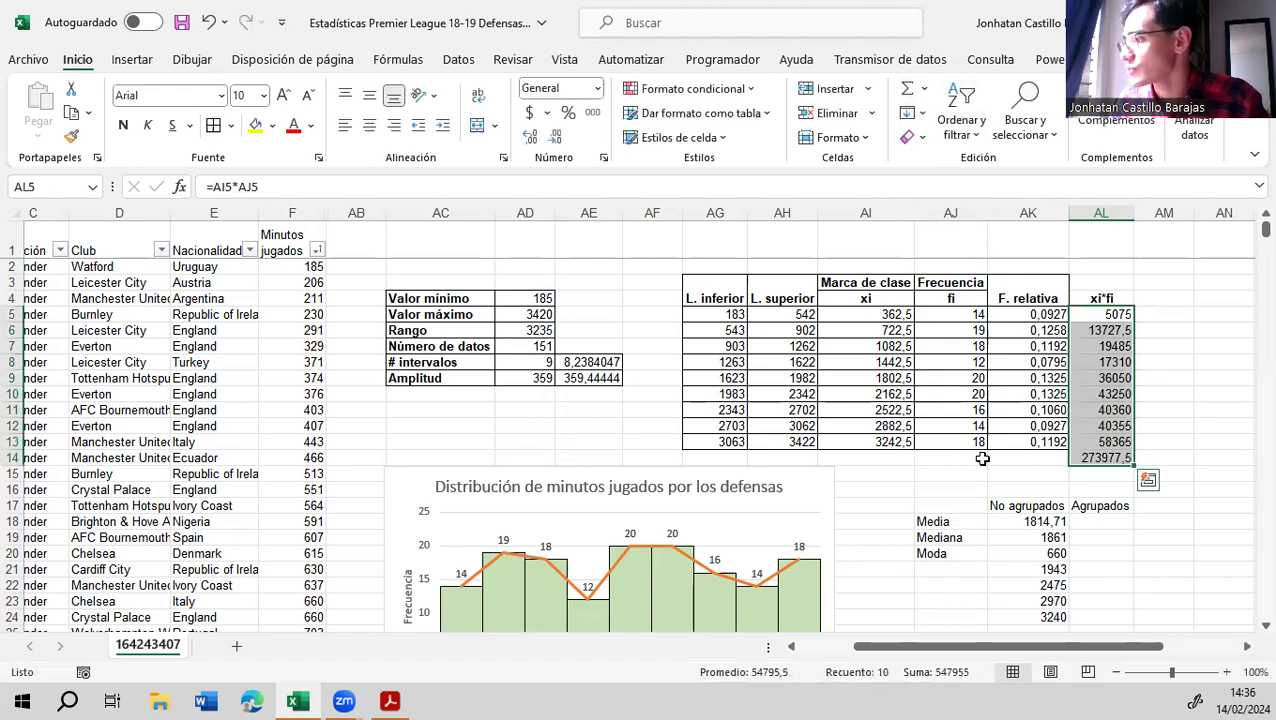
{"action": "left_click", "coordinate": [1094, 460]}
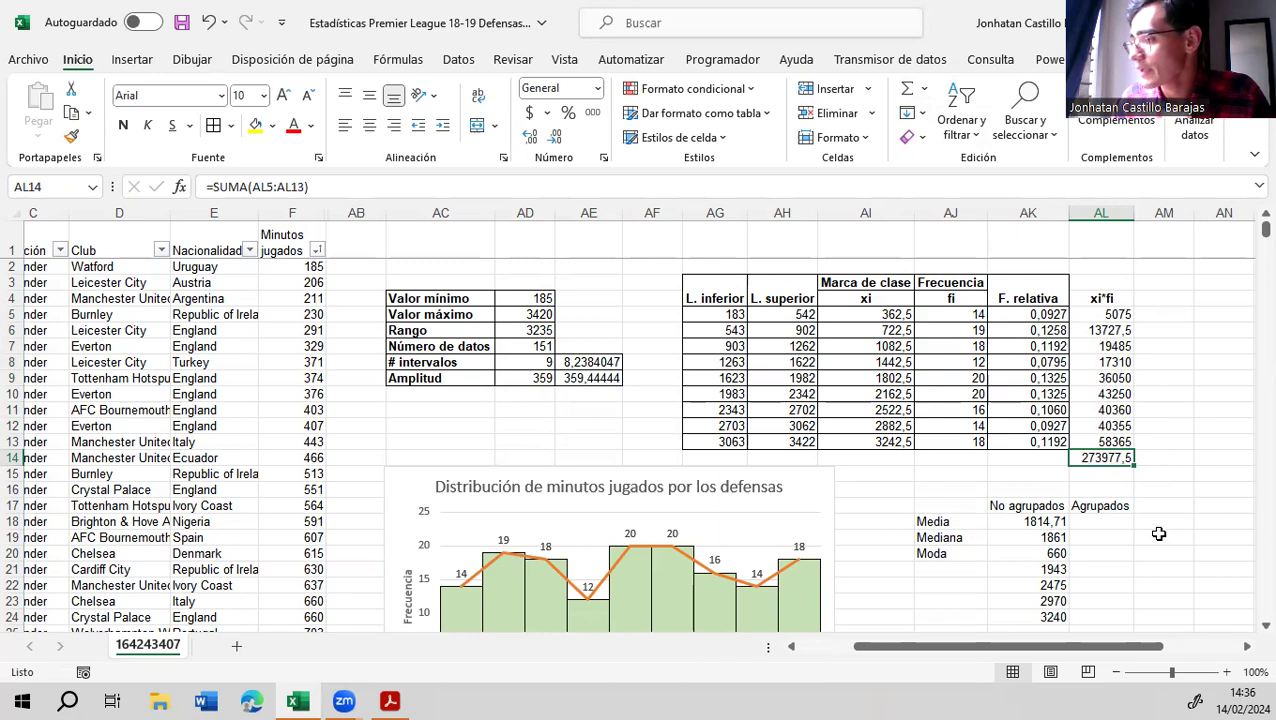
Calculate the grouped mean in AL18 by dividing the xi*fi total by the number of data, =AL14/AD7
{"action": "left_click", "coordinate": [1104, 523]}
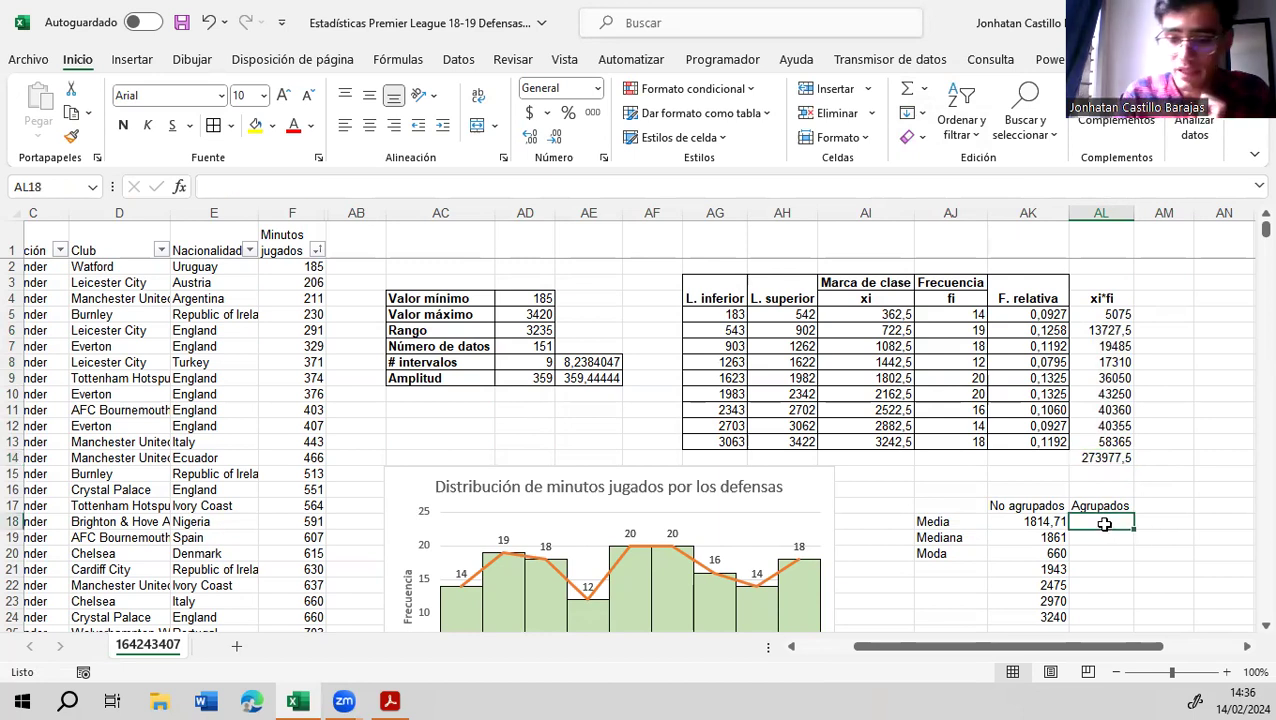
{"action": "type", "text": "="}
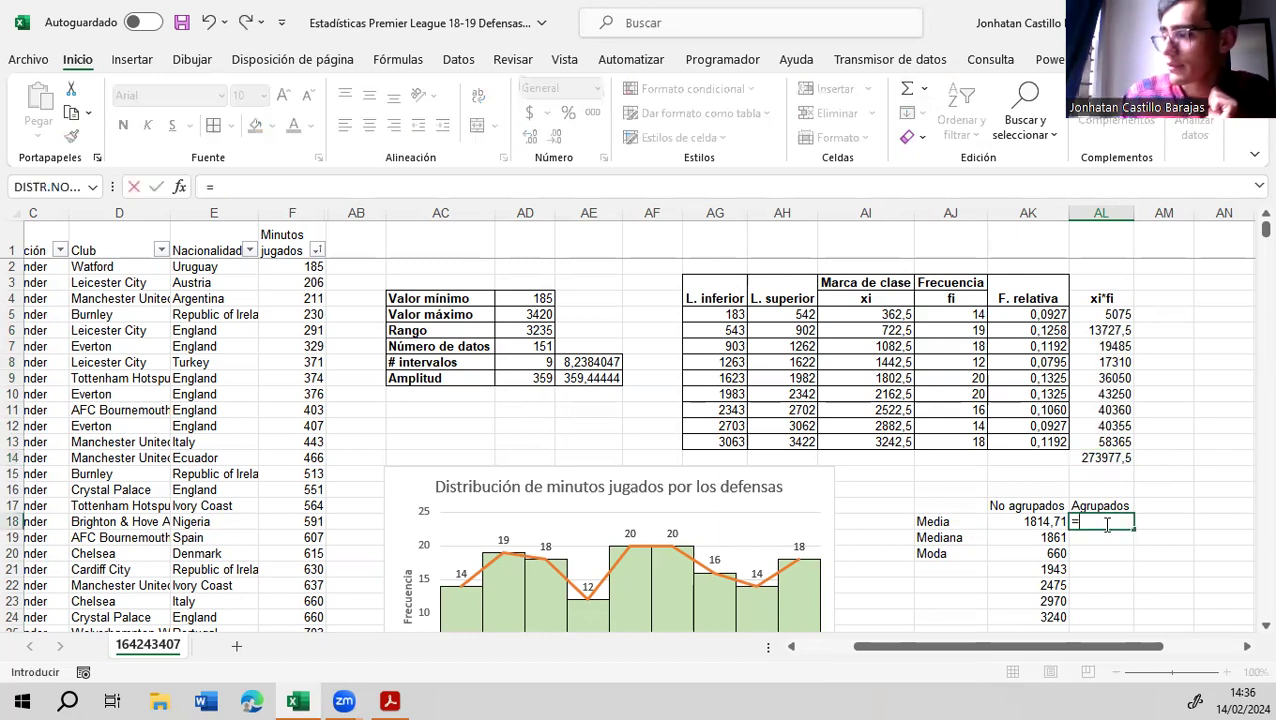
{"action": "left_click", "coordinate": [1104, 460]}
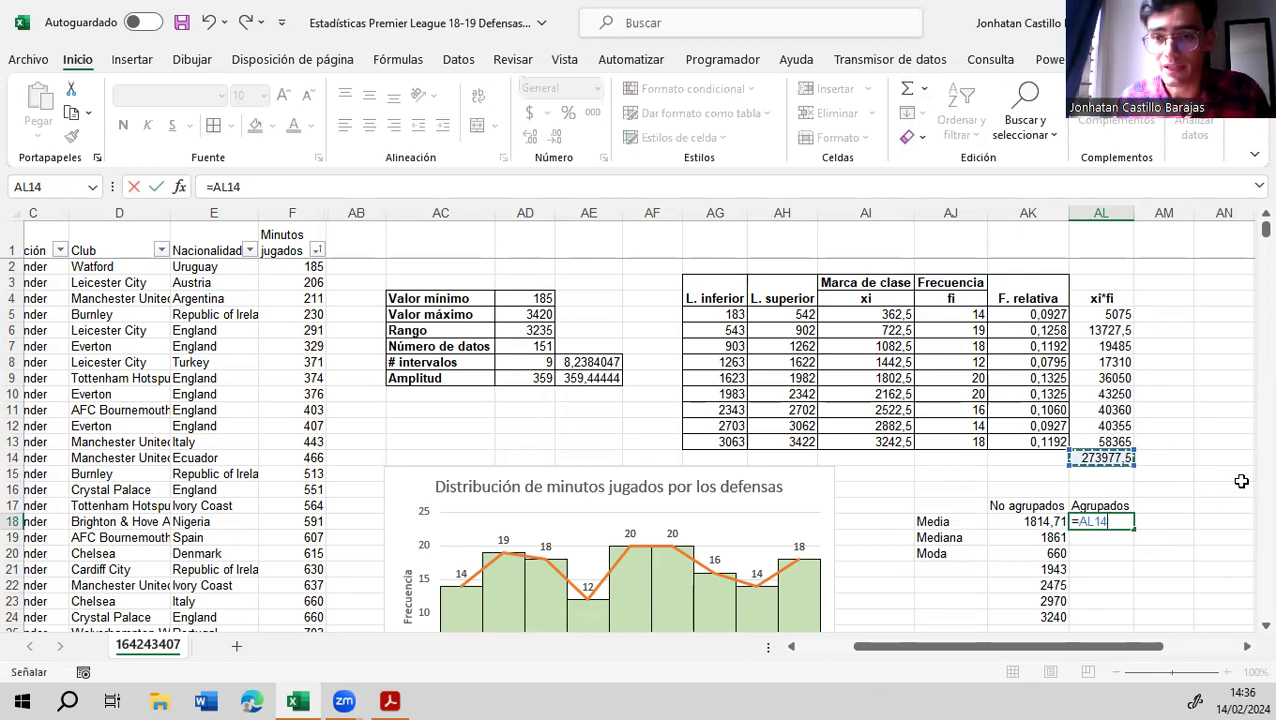
{"action": "type", "text": "/"}
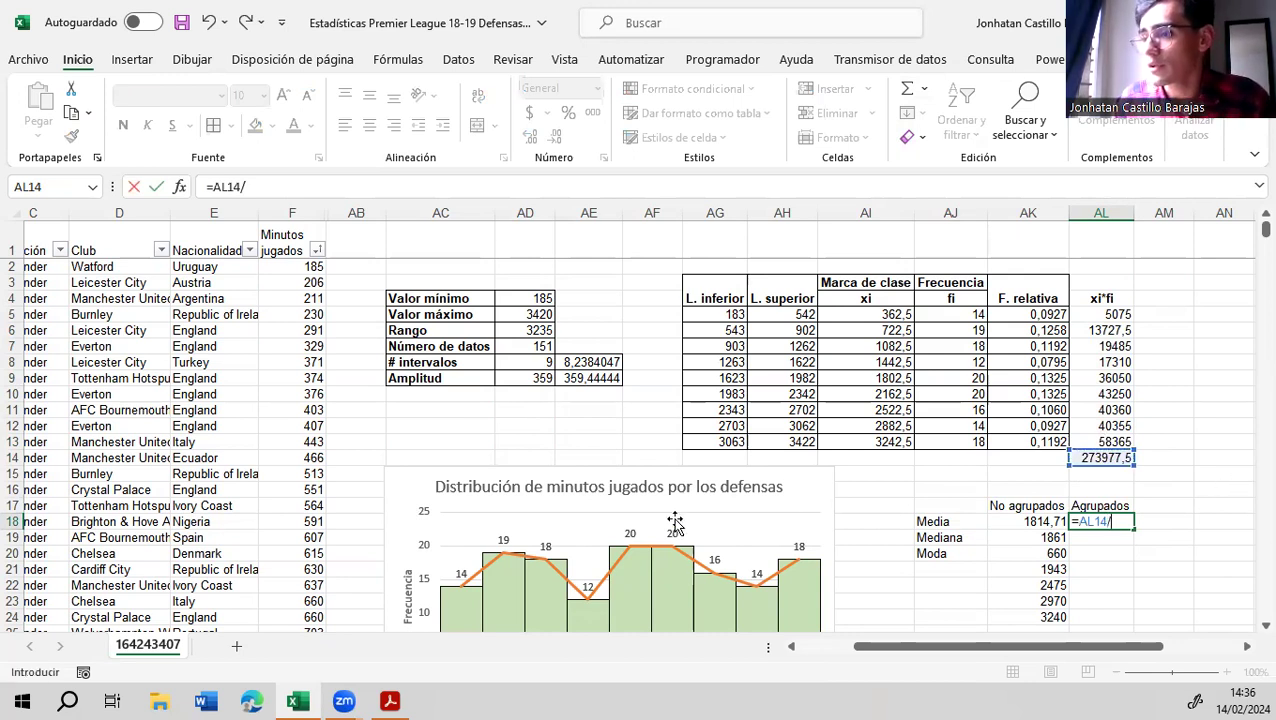
{"action": "left_click", "coordinate": [532, 347]}
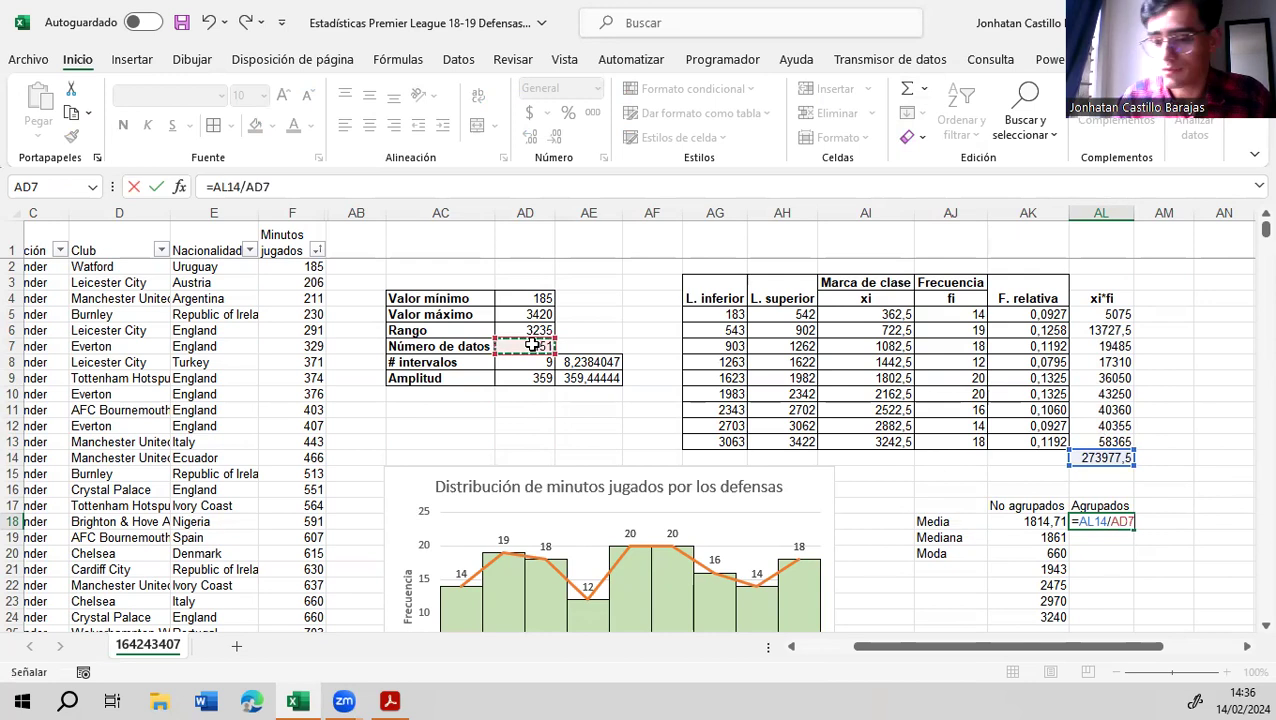
{"action": "key", "text": "Return"}
Reduce the grouped mean in AL18 to two decimal places
{"action": "left_click", "coordinate": [1105, 521]}
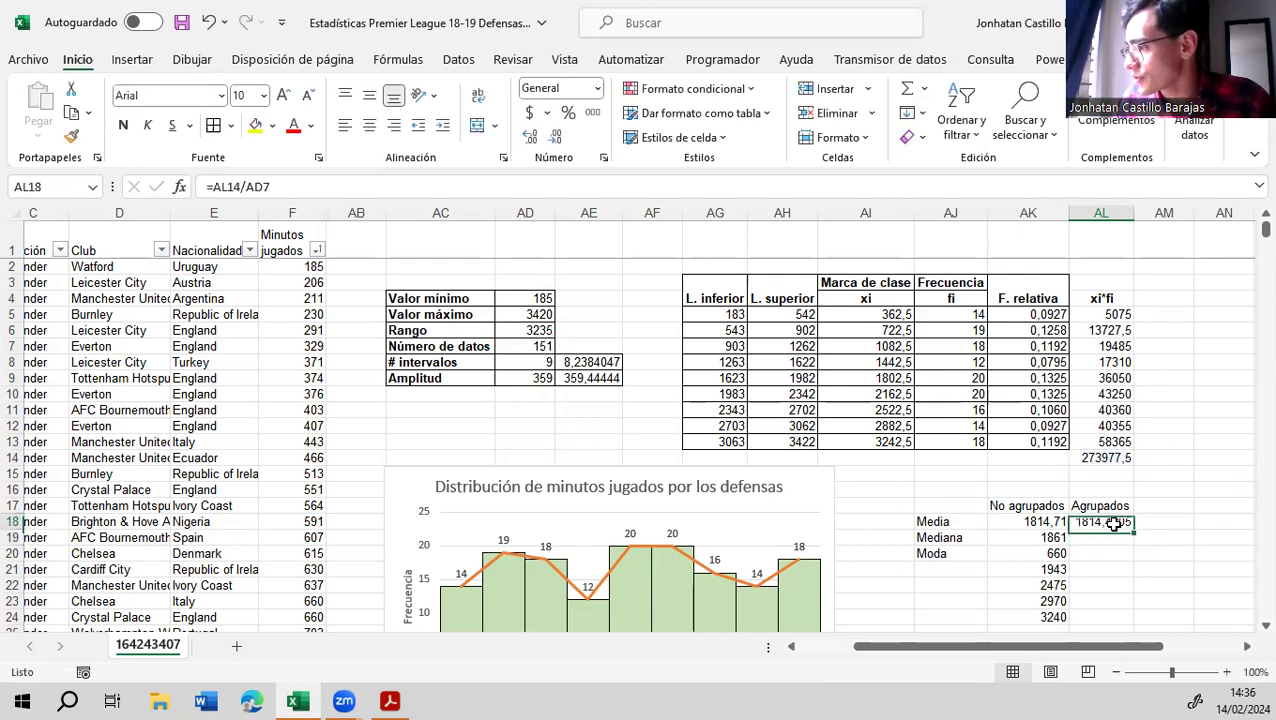
{"action": "left_click", "coordinate": [556, 136]}
{"action": "left_click", "coordinate": [556, 136]}
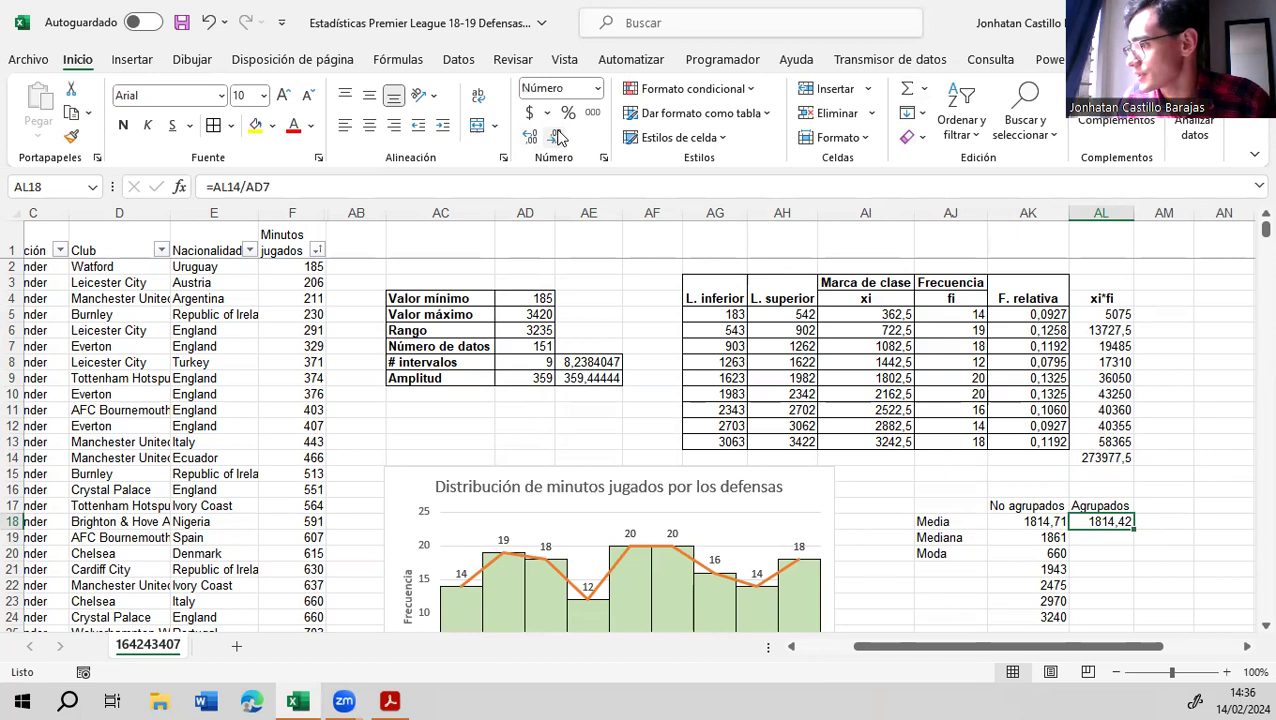
Apply all borders to the xi*fi column from its header in AL4 to the total in AL14
{"action": "left_click", "coordinate": [1184, 521]}
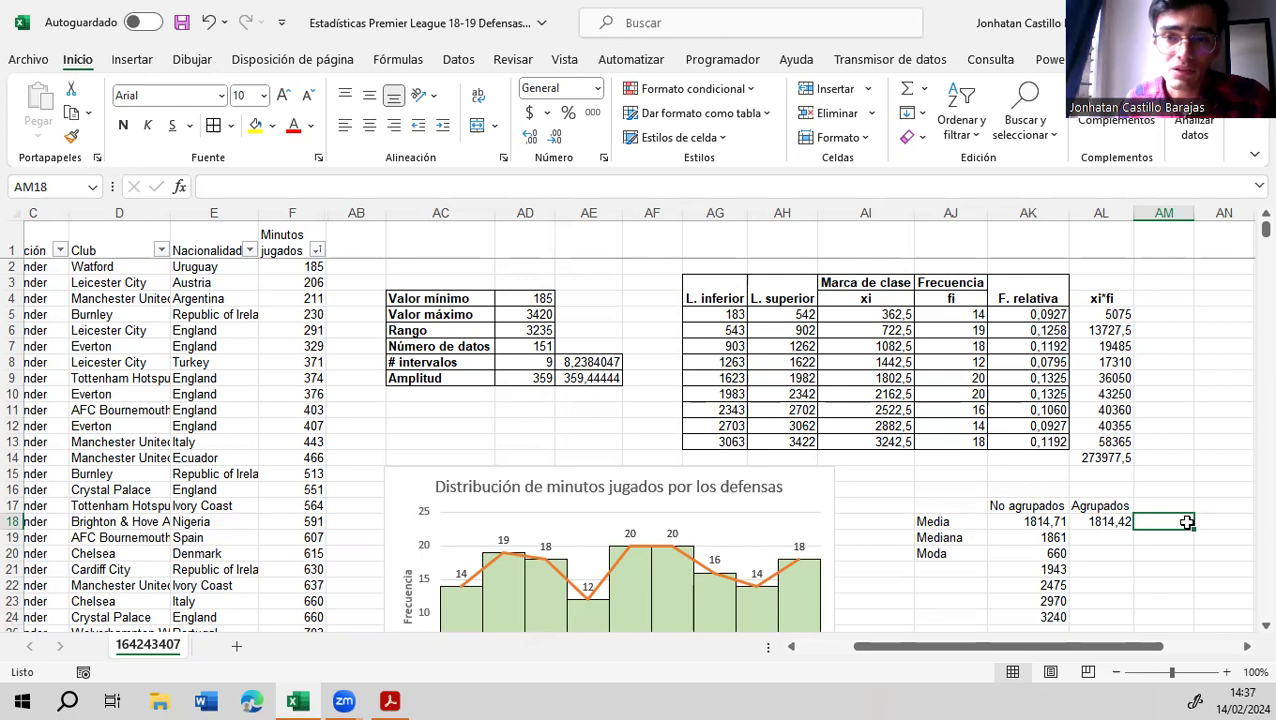
{"action": "left_click", "coordinate": [1114, 516]}
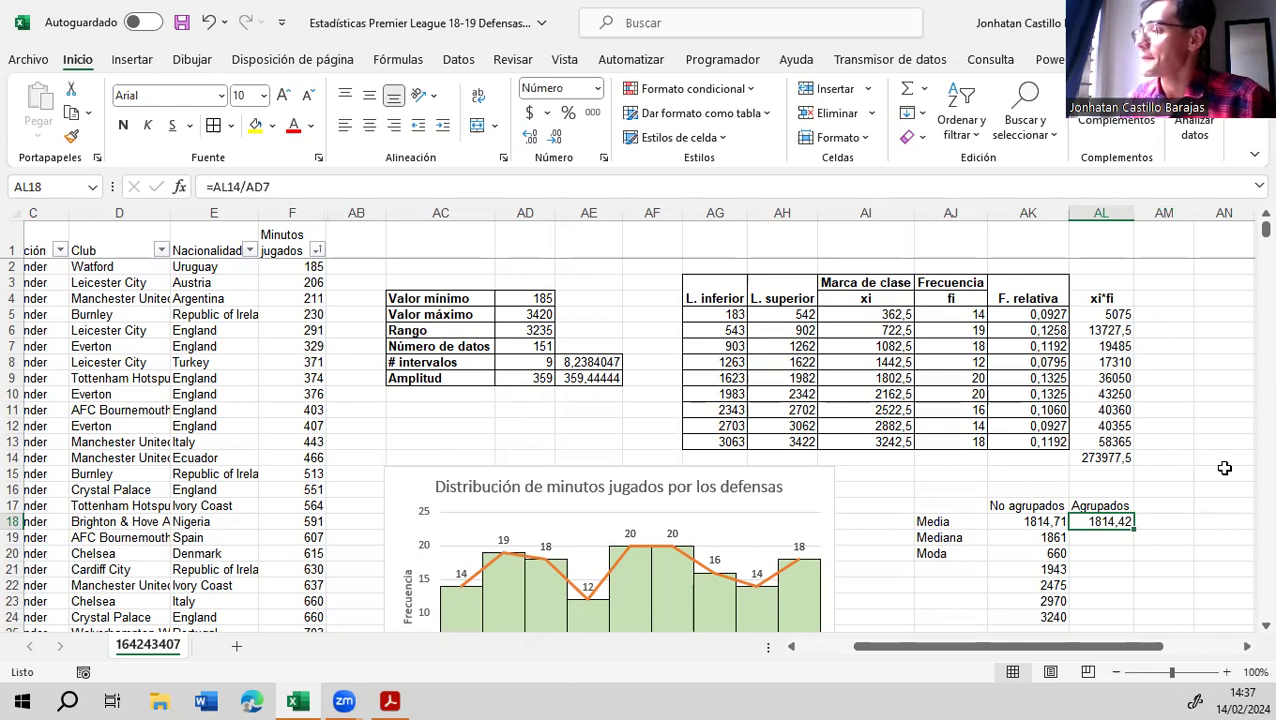
{"action": "left_click_drag", "start_coordinate": [1104, 299], "coordinate": [1095, 462]}
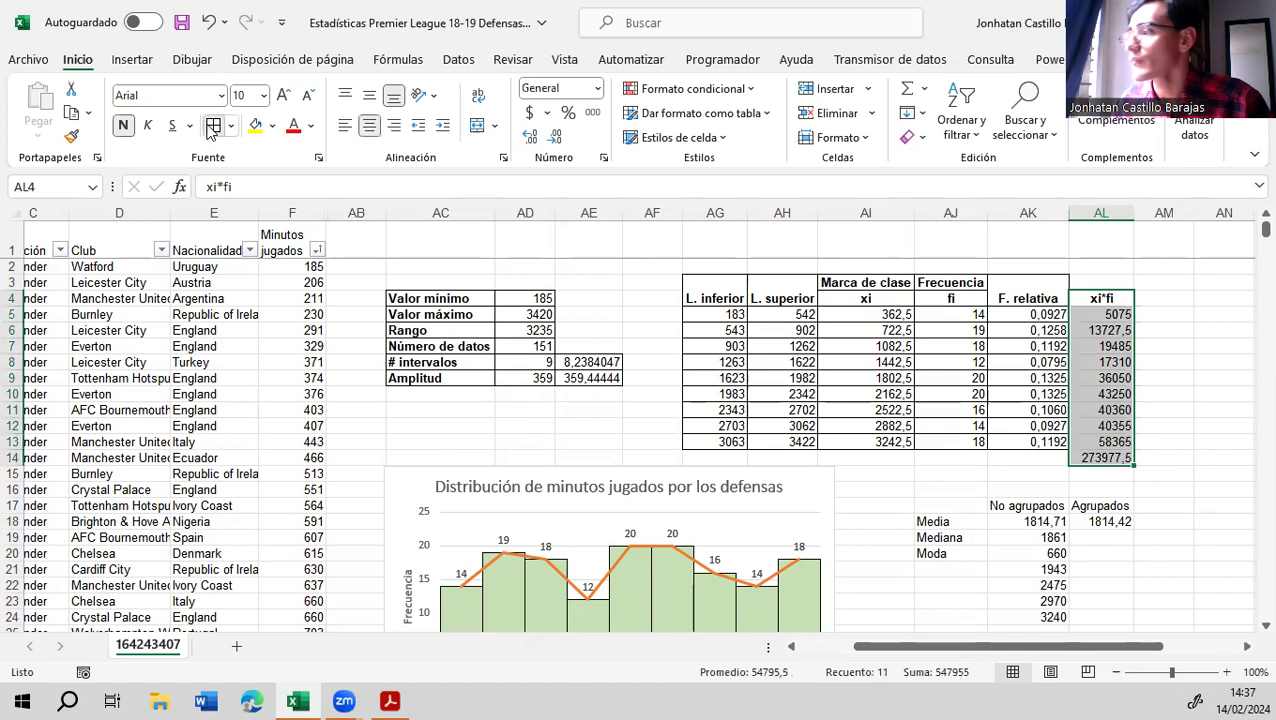
{"action": "left_click", "coordinate": [1188, 363]}
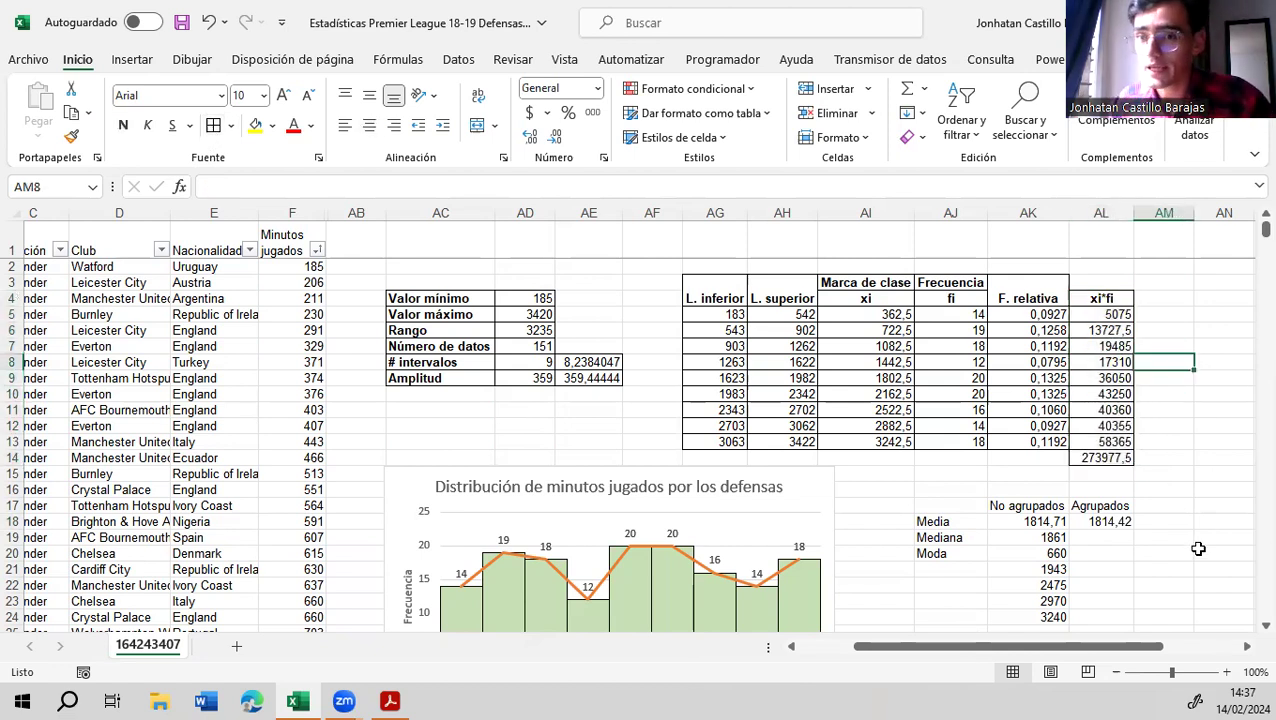
Switch to the PDF slides in Acrobat to review the grouped median formula, then return to Excel and check the ungrouped median cell
{"action": "key", "text": "alt+Tab"}
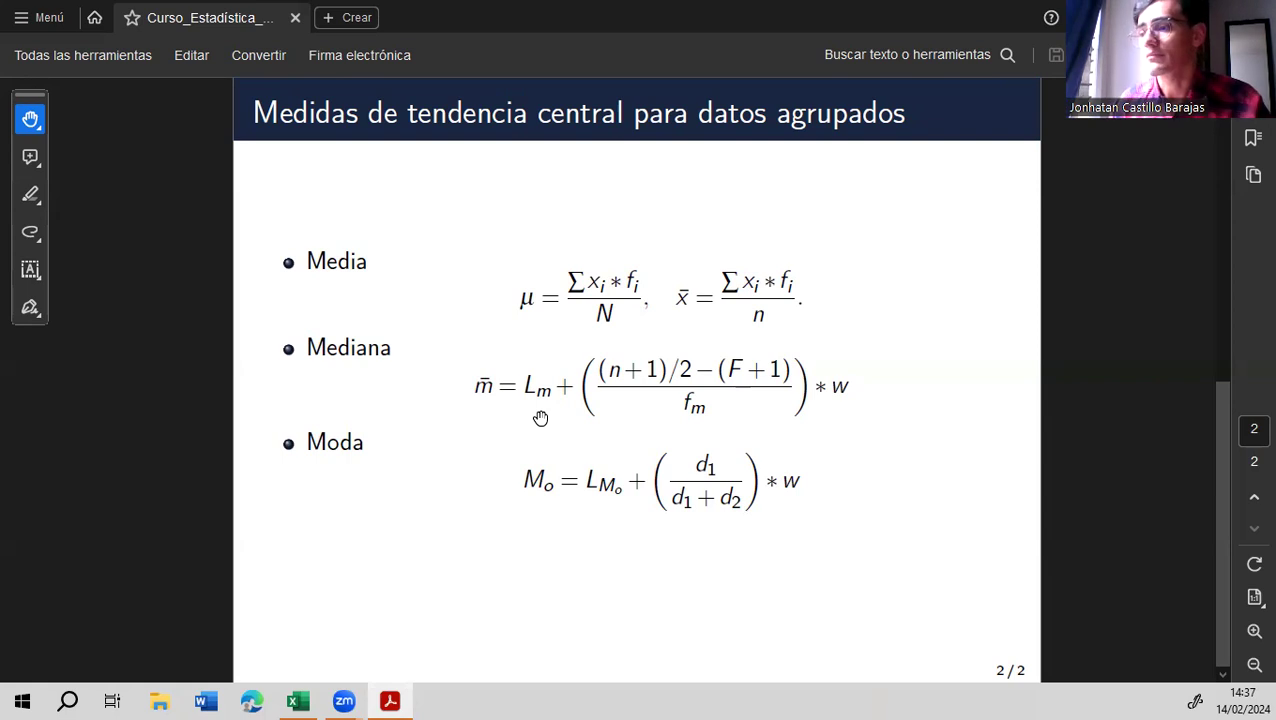
{"action": "key", "text": "alt+Tab"}
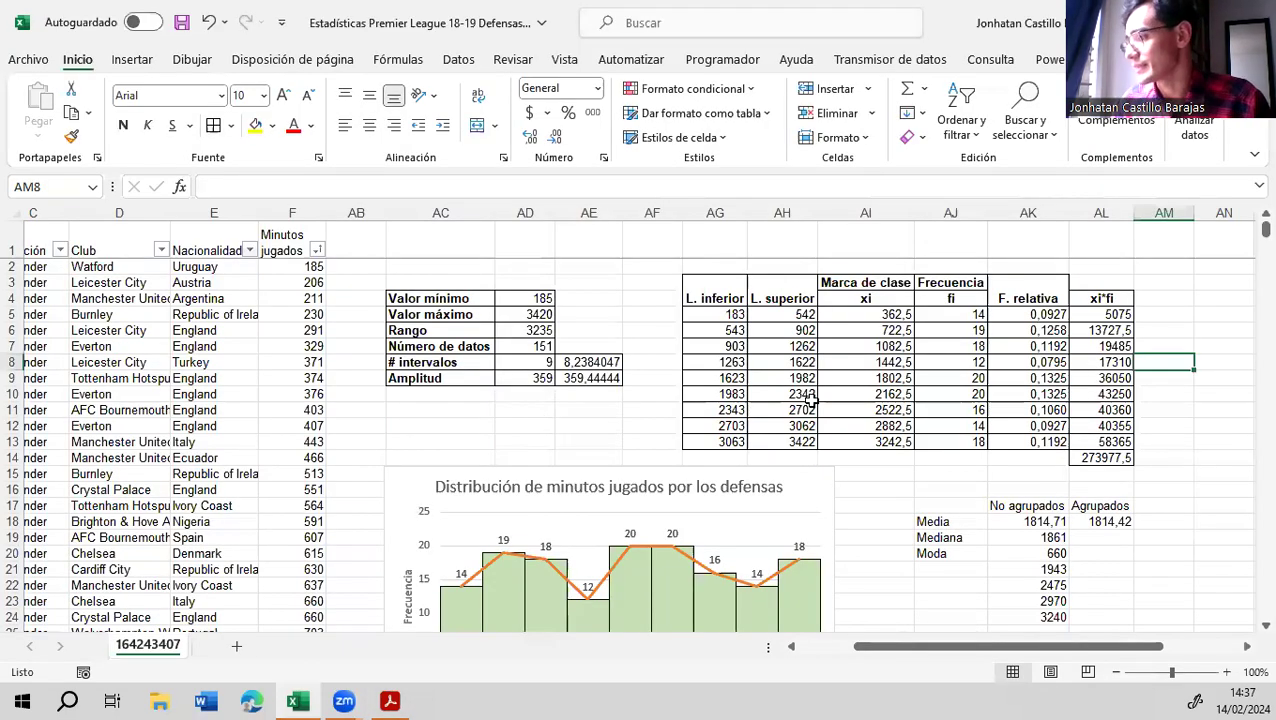
{"action": "left_click", "coordinate": [1052, 540]}
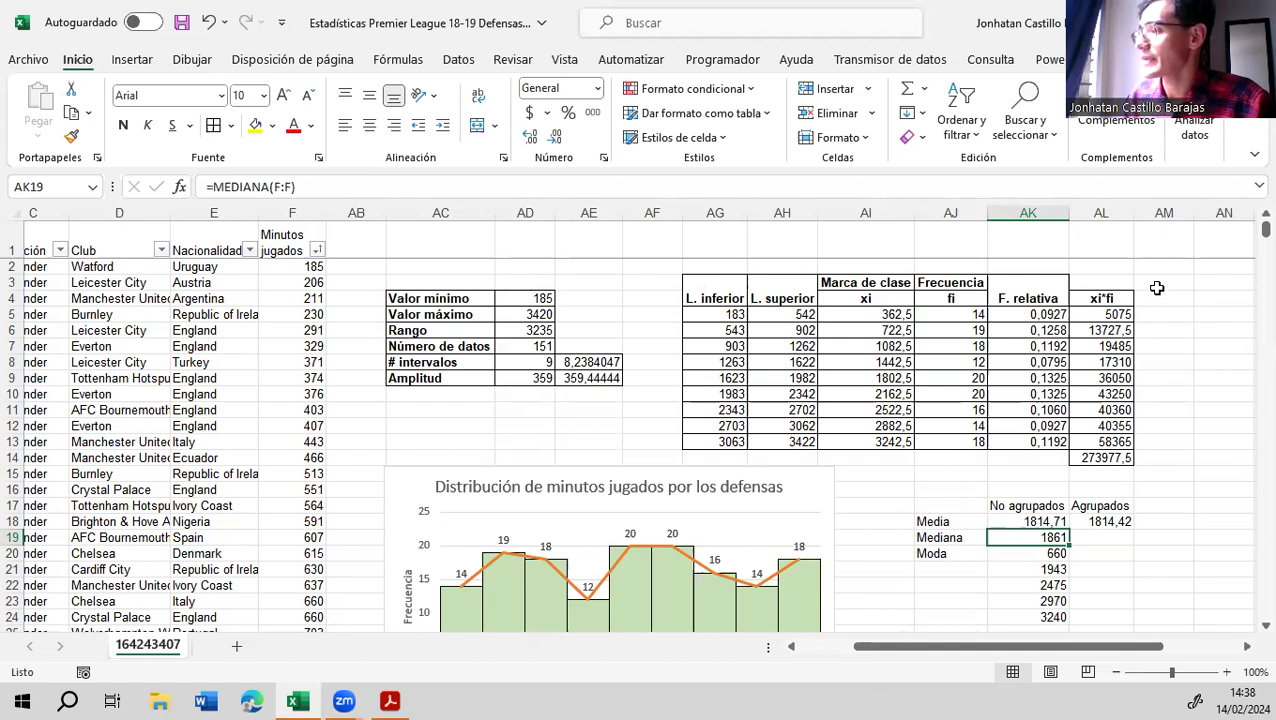
Add the bold header F. acumulada in AM3 and fit column AM's width to it
{"action": "left_click", "coordinate": [1157, 284]}
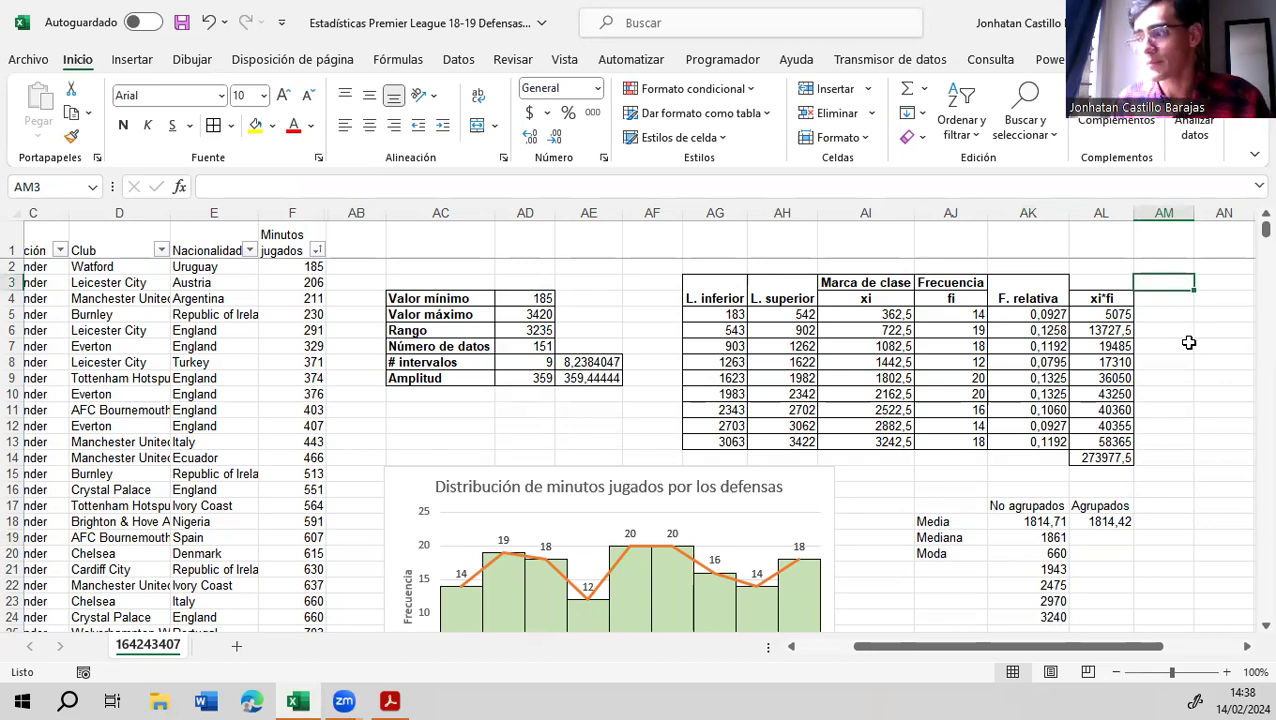
{"action": "type", "text": "F"}
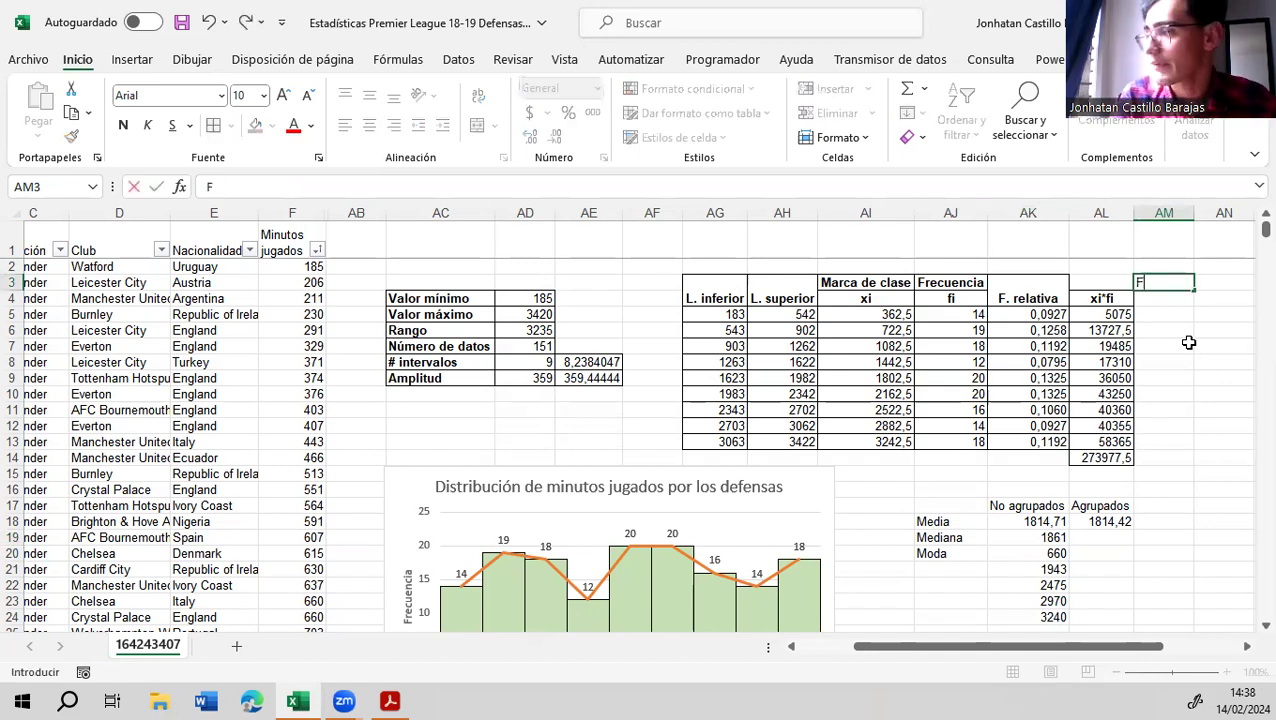
{"action": "type", "text": ". acumulada"}
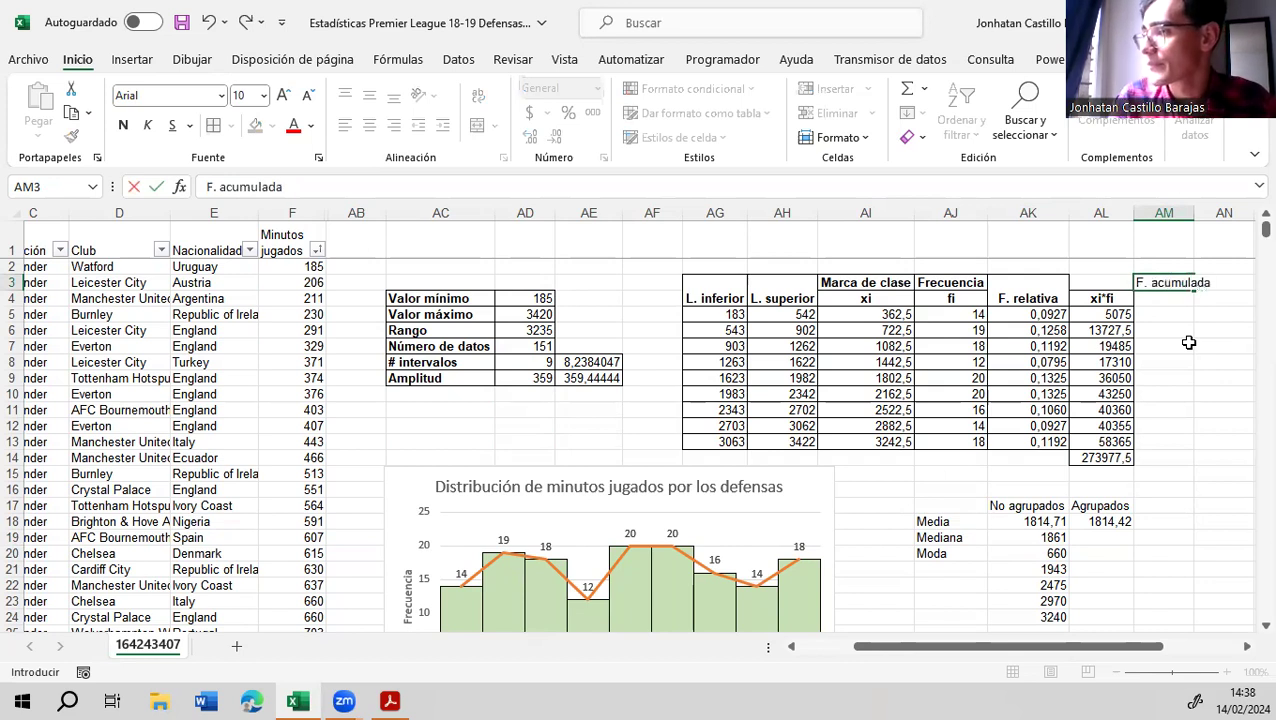
{"action": "key", "text": "Return"}
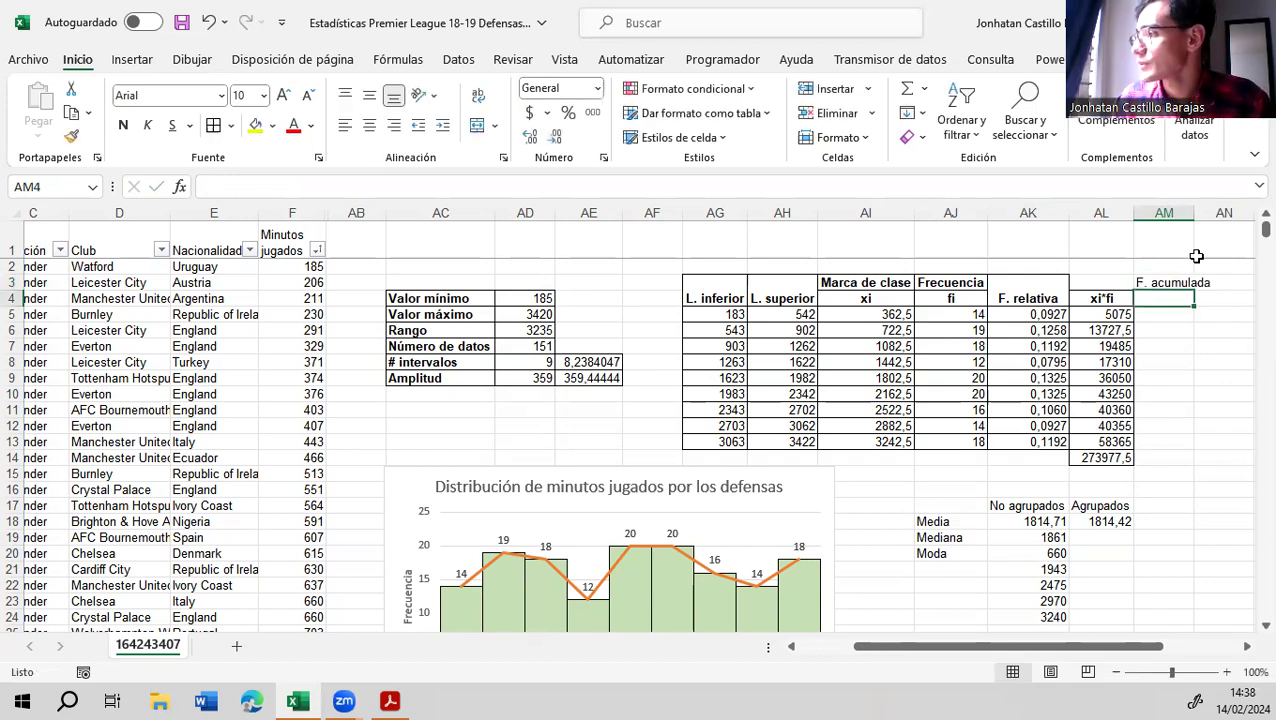
{"action": "double_click", "coordinate": [1194, 213]}
{"action": "left_click", "coordinate": [1178, 284]}
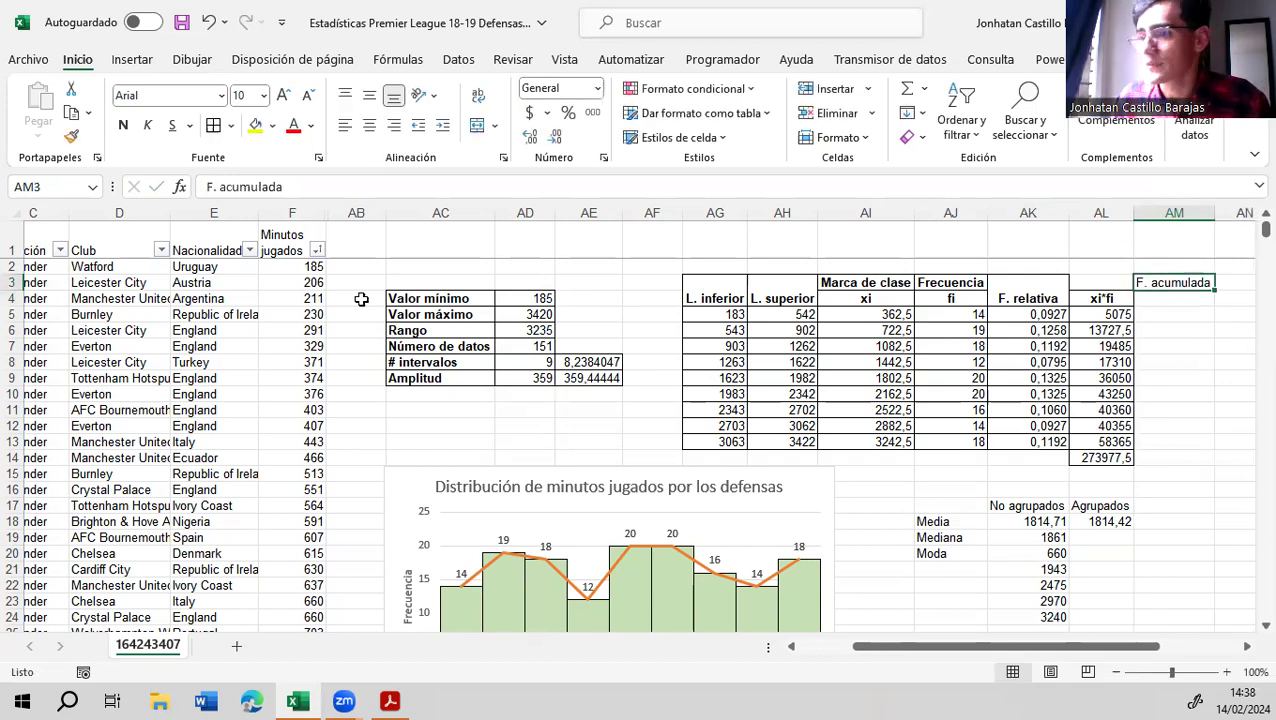
{"action": "left_click", "coordinate": [123, 125]}
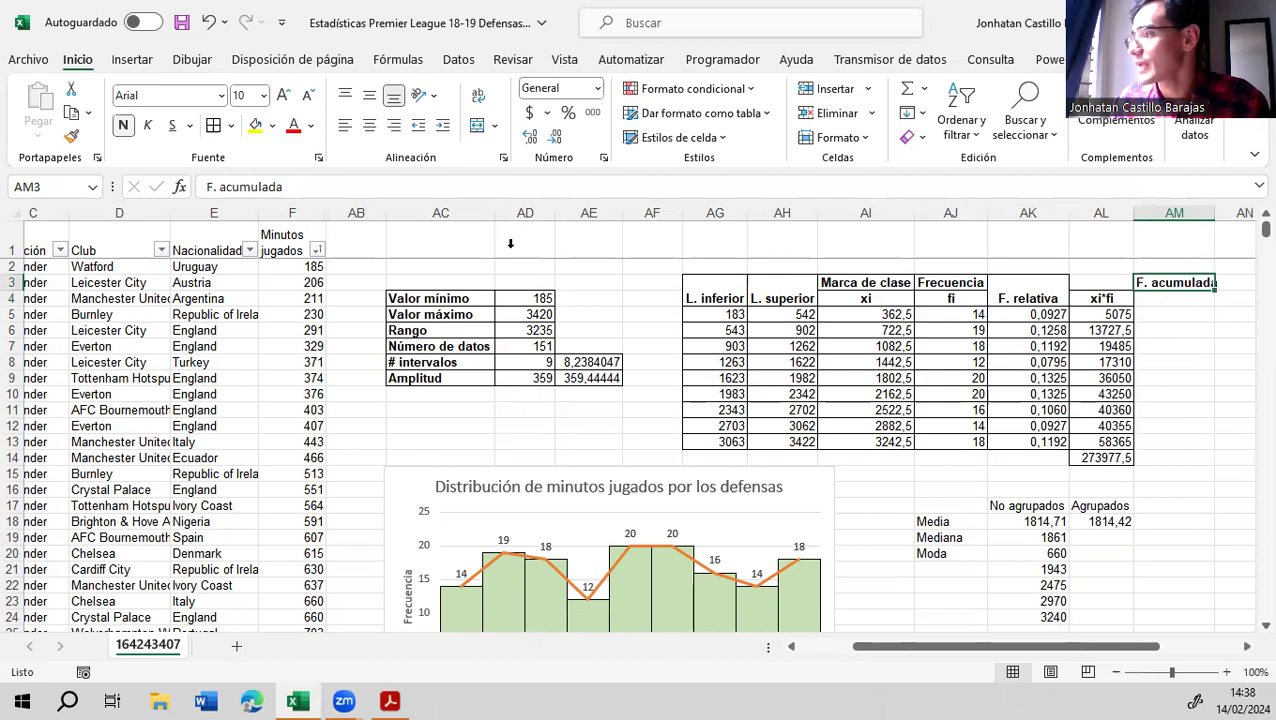
{"action": "double_click", "coordinate": [1214, 213]}
Calculate the first cumulative frequency in AM5 with =AJ5+AM4 and check it against the first interval's frequency
{"action": "left_click", "coordinate": [1158, 313]}
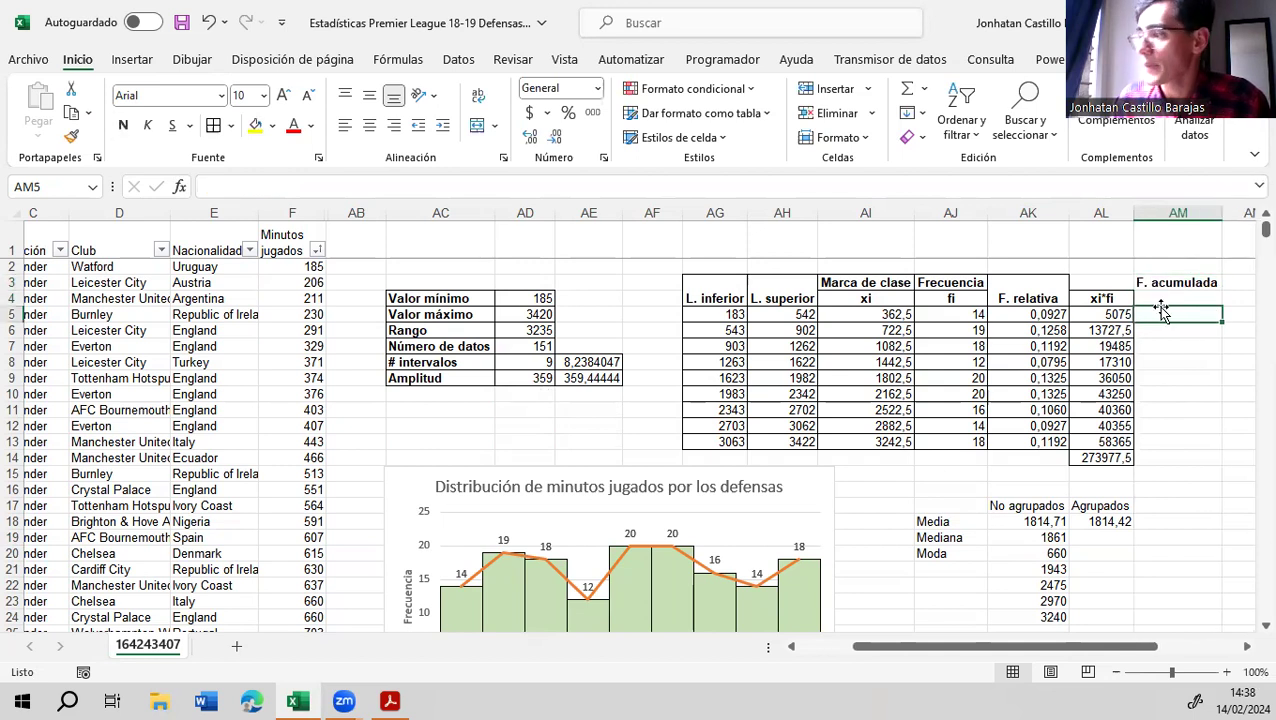
{"action": "type", "text": "="}
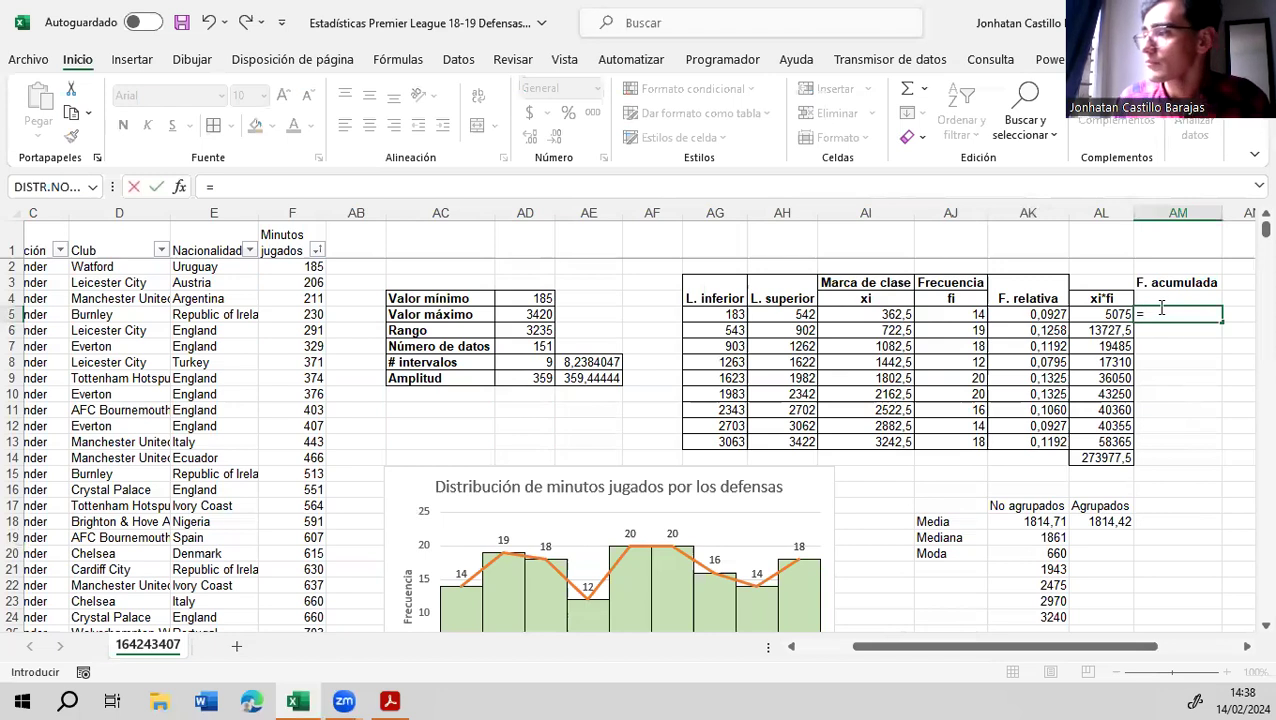
{"action": "left_click", "coordinate": [980, 314]}
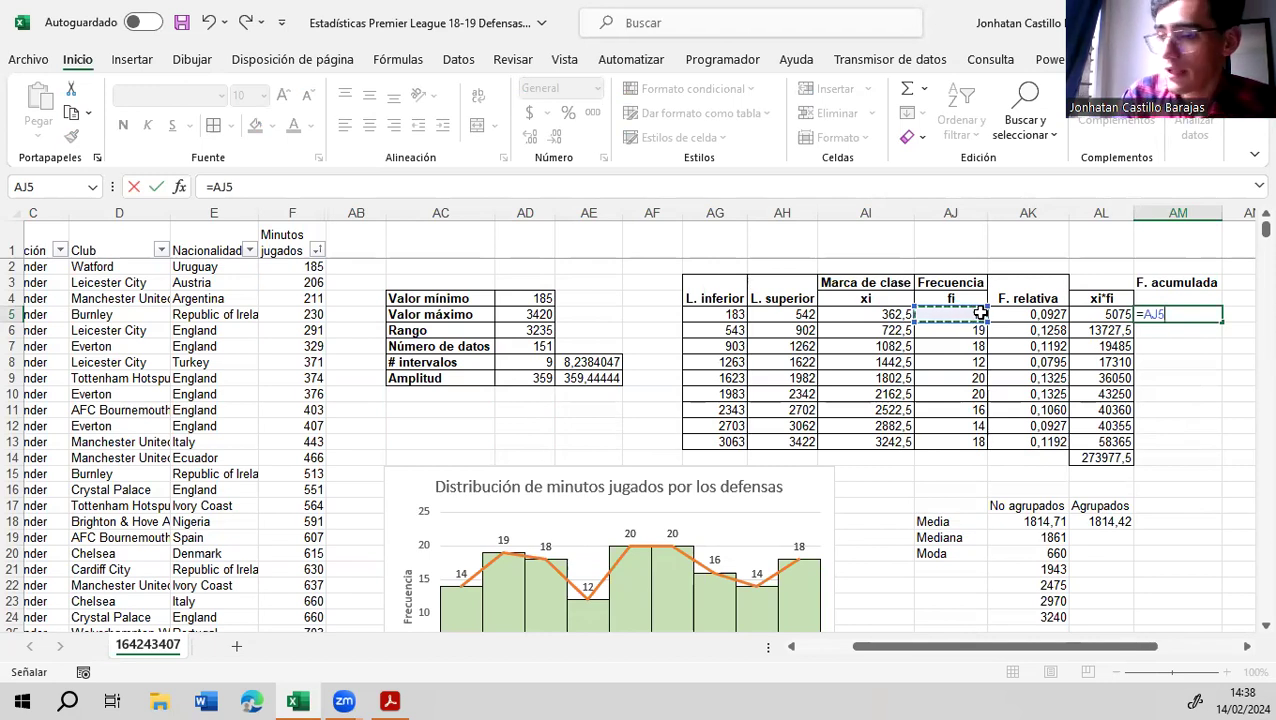
{"action": "type", "text": "+"}
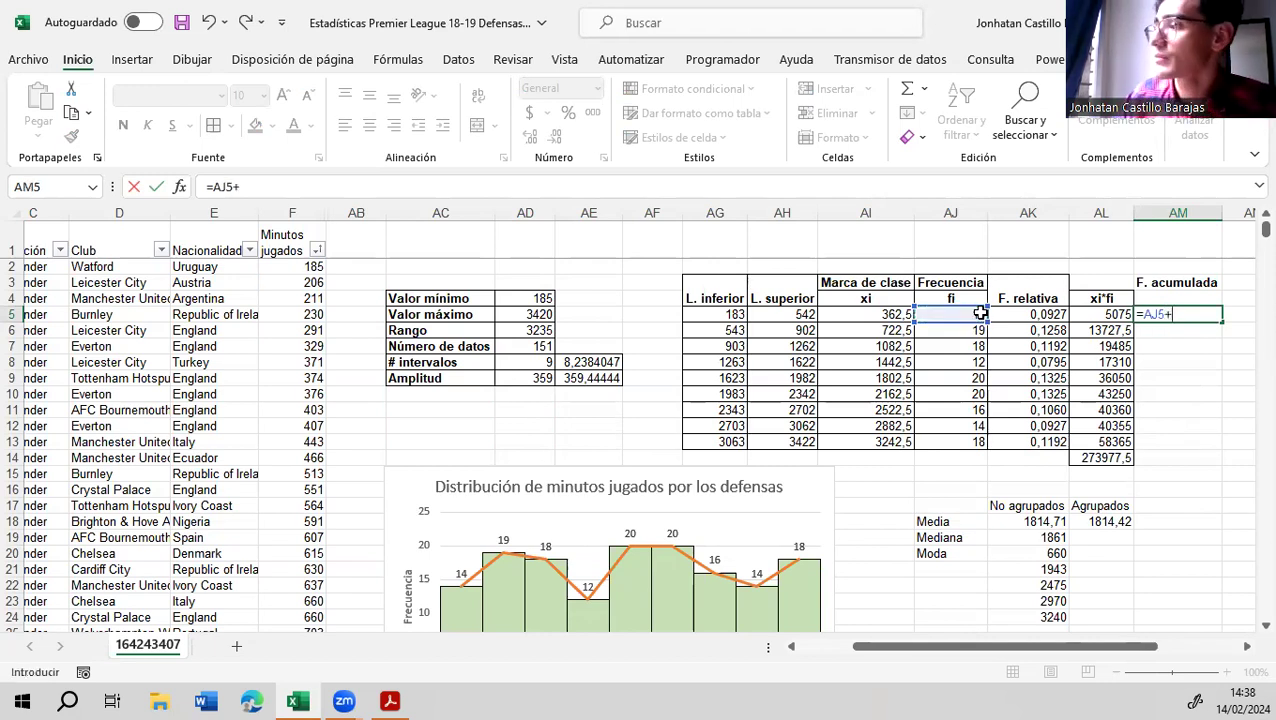
{"action": "left_click", "coordinate": [1189, 298]}
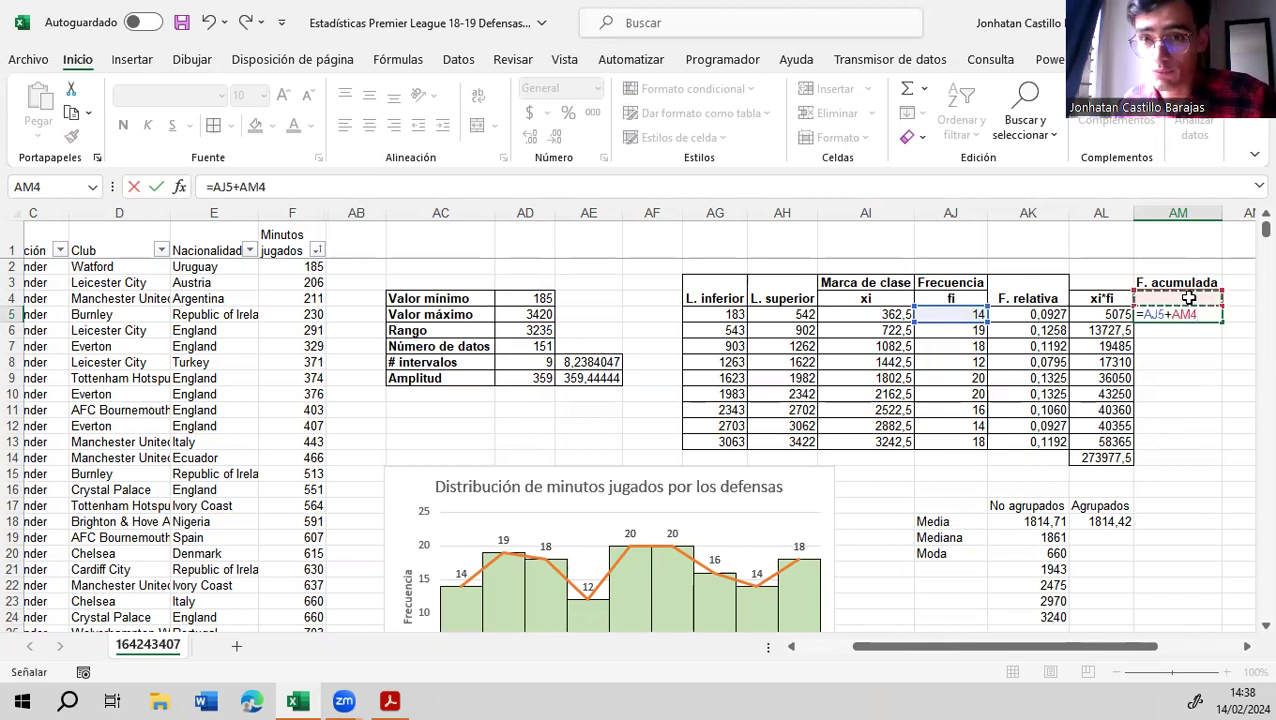
{"action": "key", "text": "Return"}
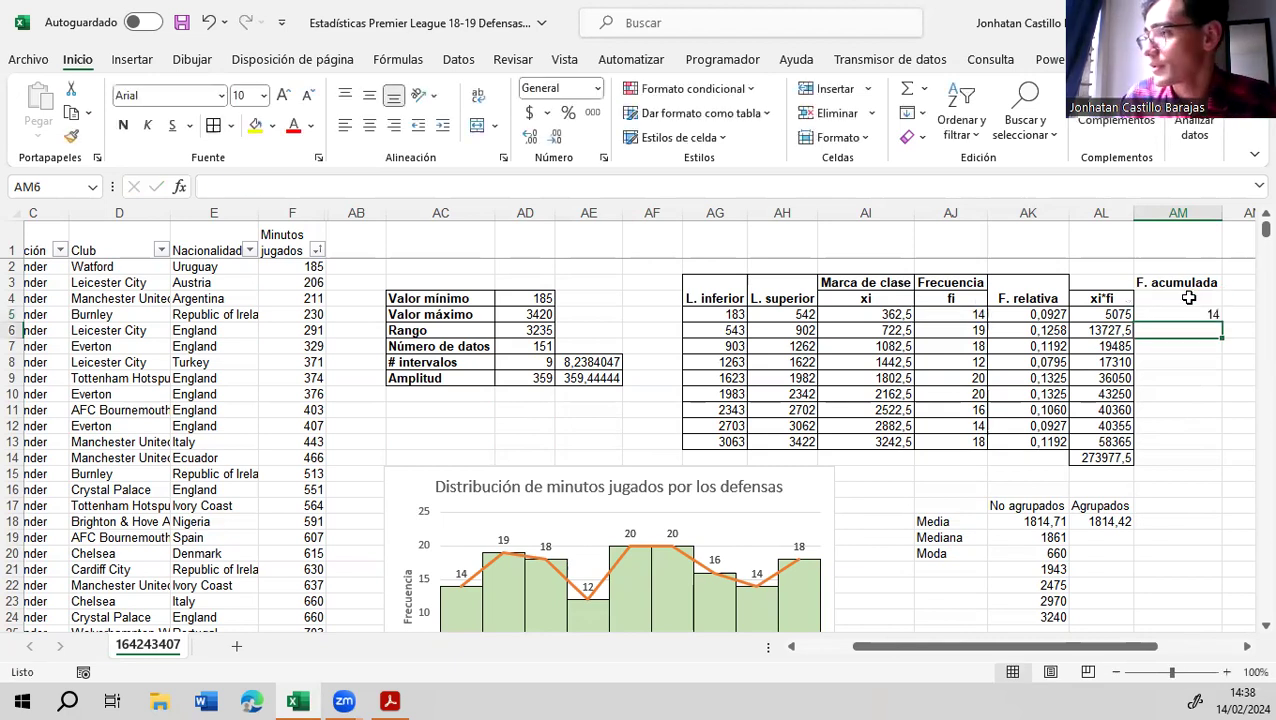
{"action": "left_click", "coordinate": [1188, 313]}
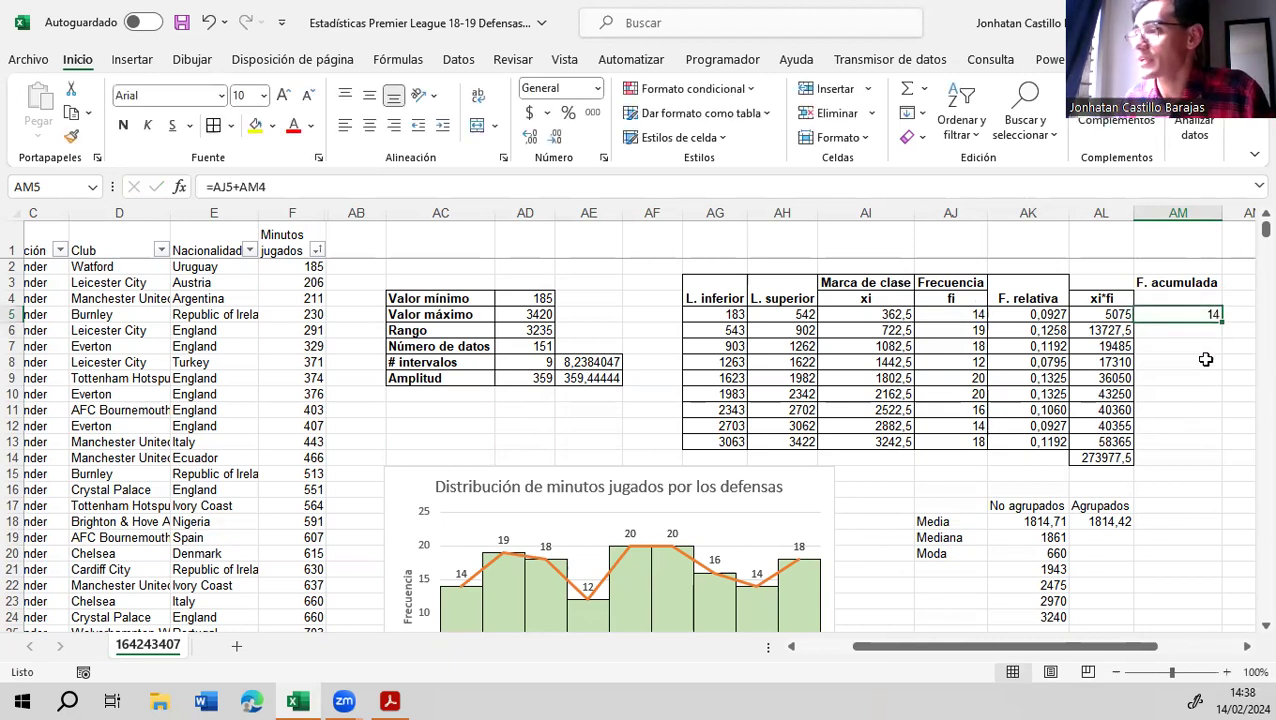
{"action": "left_click", "coordinate": [963, 314]}
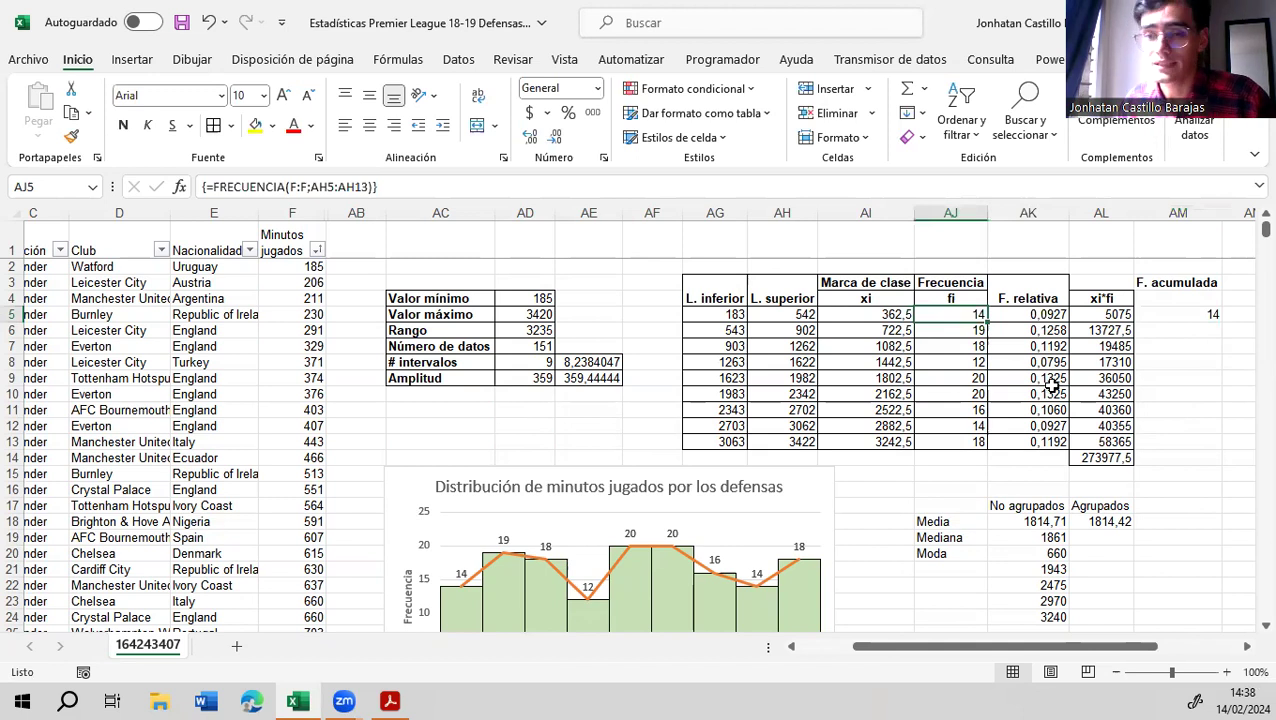
Calculate the second cumulative frequency in AM6 with =AJ6+AM5 and review the cells behind the running sum
{"action": "left_click", "coordinate": [1168, 327]}
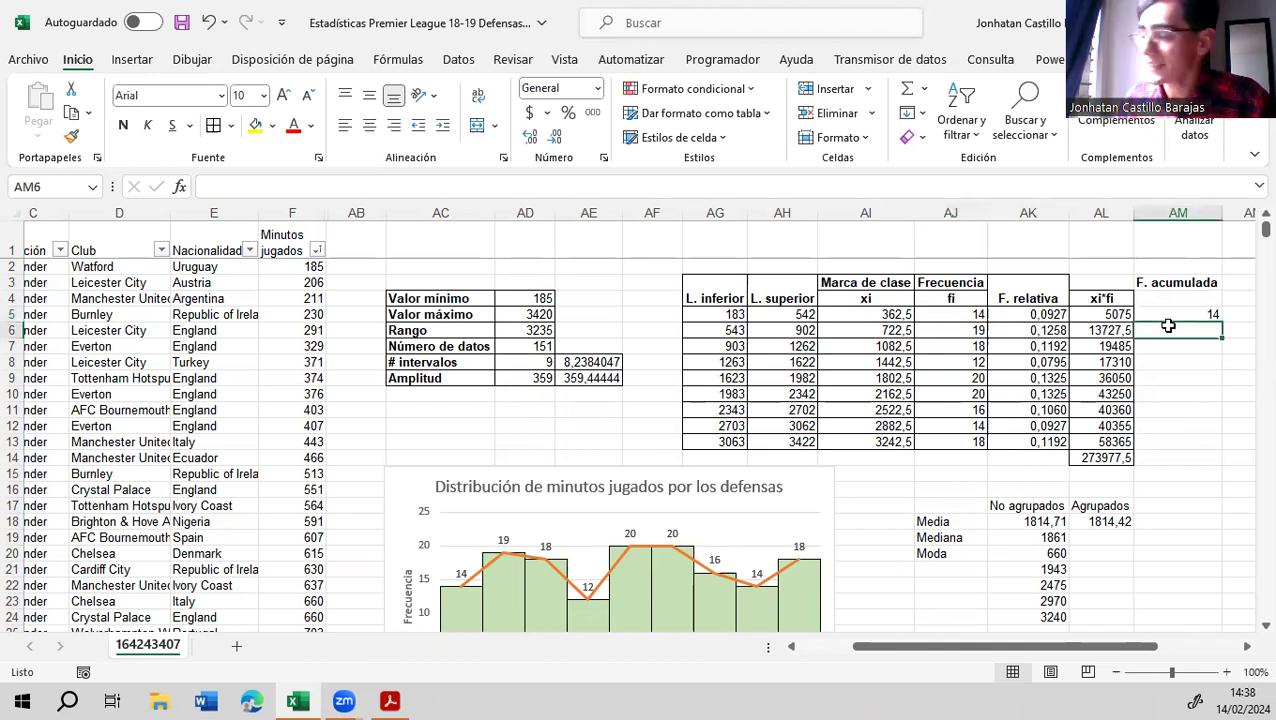
{"action": "type", "text": "="}
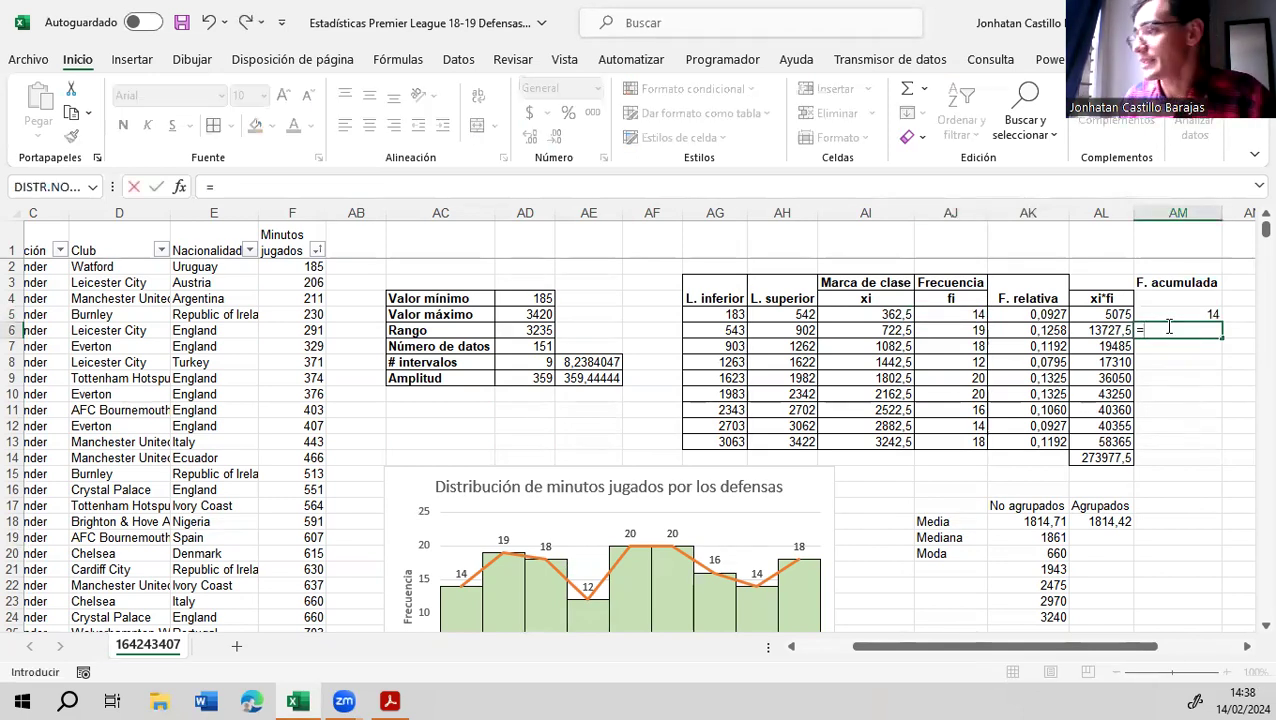
{"action": "left_click", "coordinate": [963, 333]}
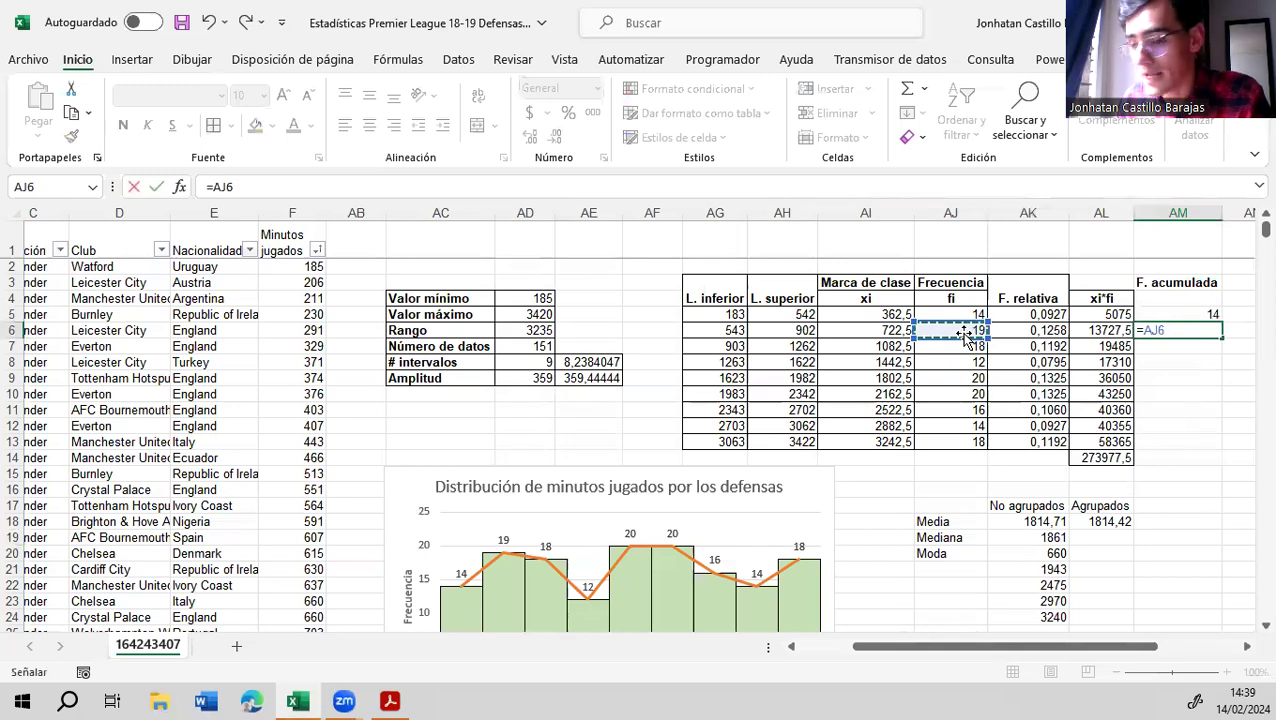
{"action": "type", "text": "+"}
{"action": "left_click", "coordinate": [1170, 314]}
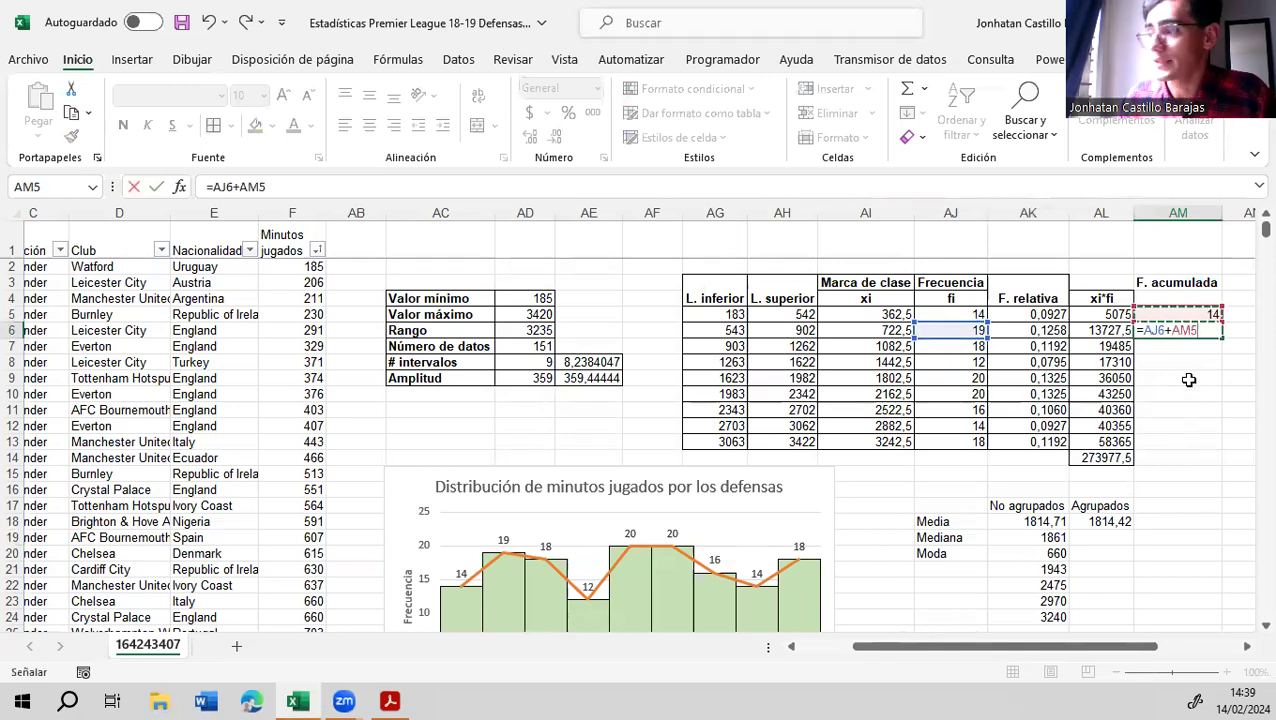
{"action": "key", "text": "Return"}
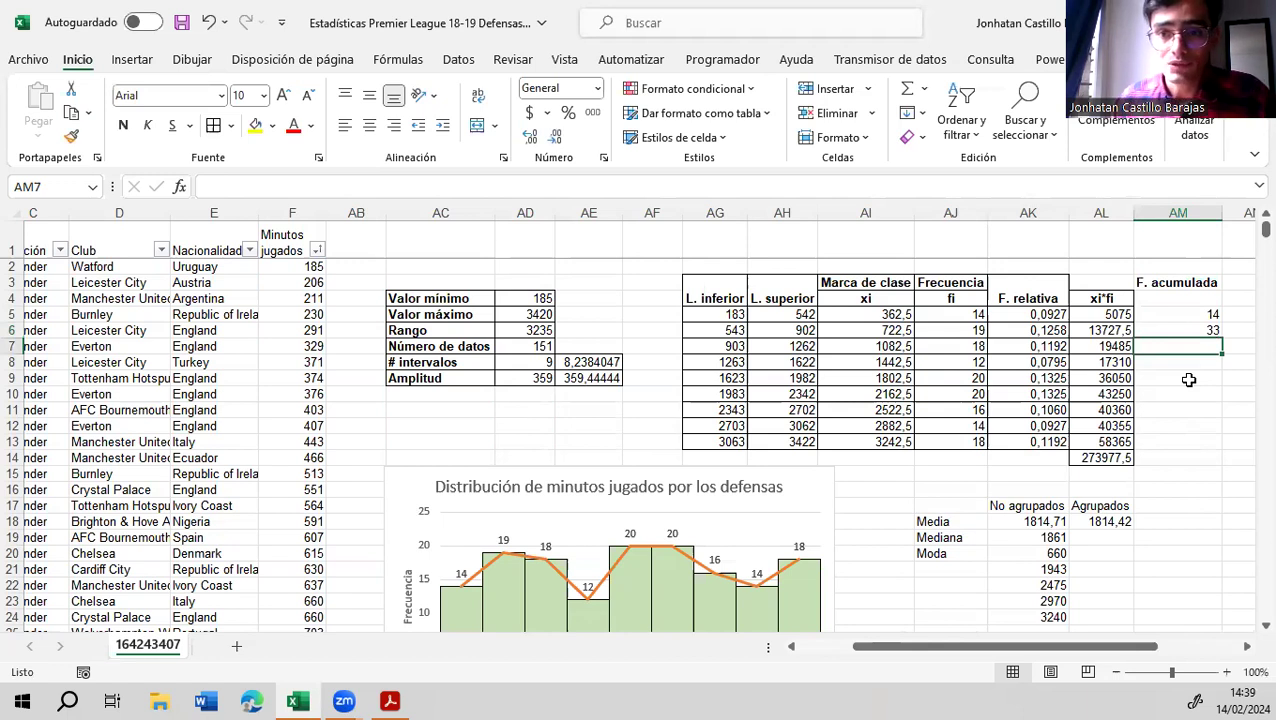
{"action": "left_click", "coordinate": [1188, 313]}
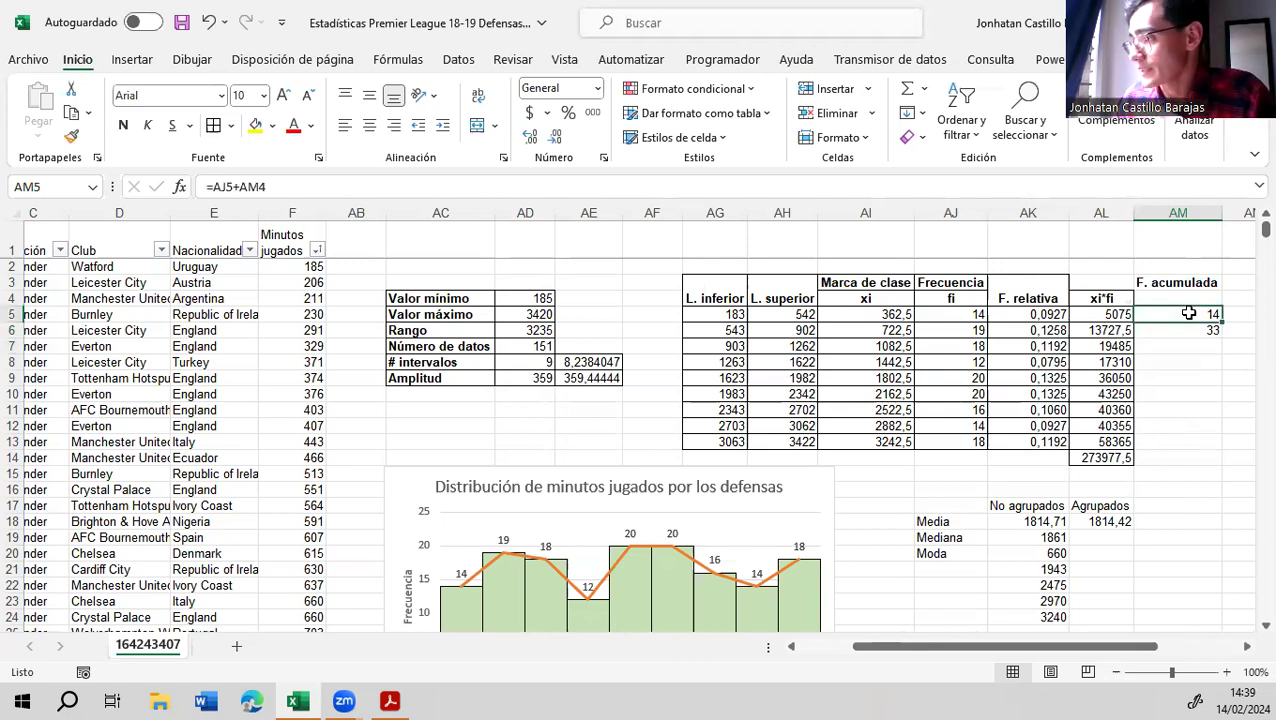
{"action": "left_click", "coordinate": [970, 314]}
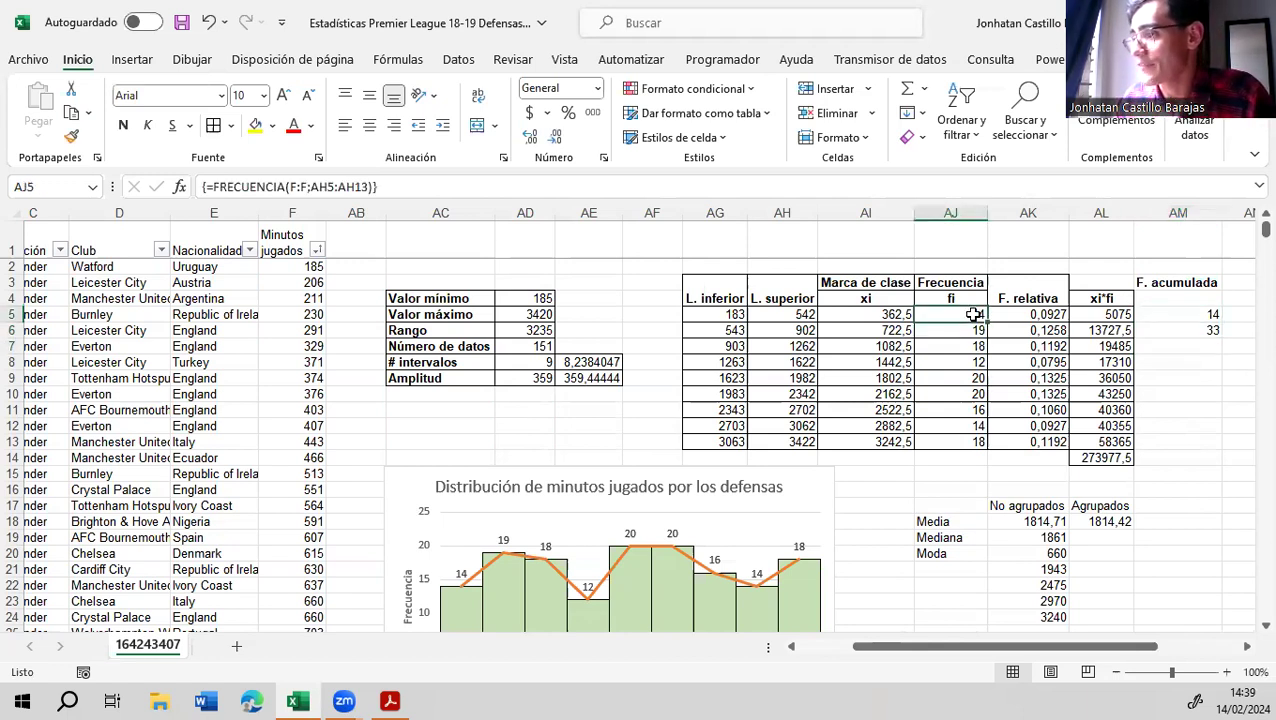
Copy the running-sum formula from AM5 down through AM13 and check the last interval's cumulative frequency
{"action": "double_click", "coordinate": [1204, 313]}
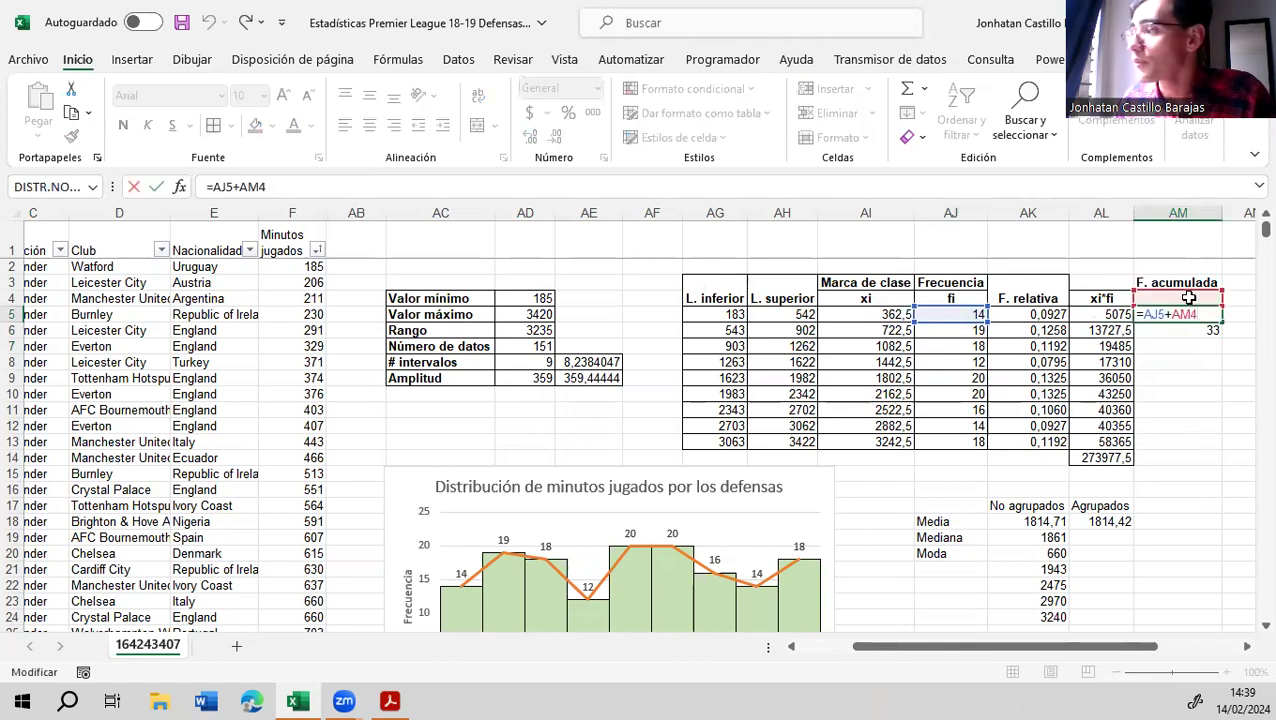
{"action": "key", "text": "ctrl+Return"}
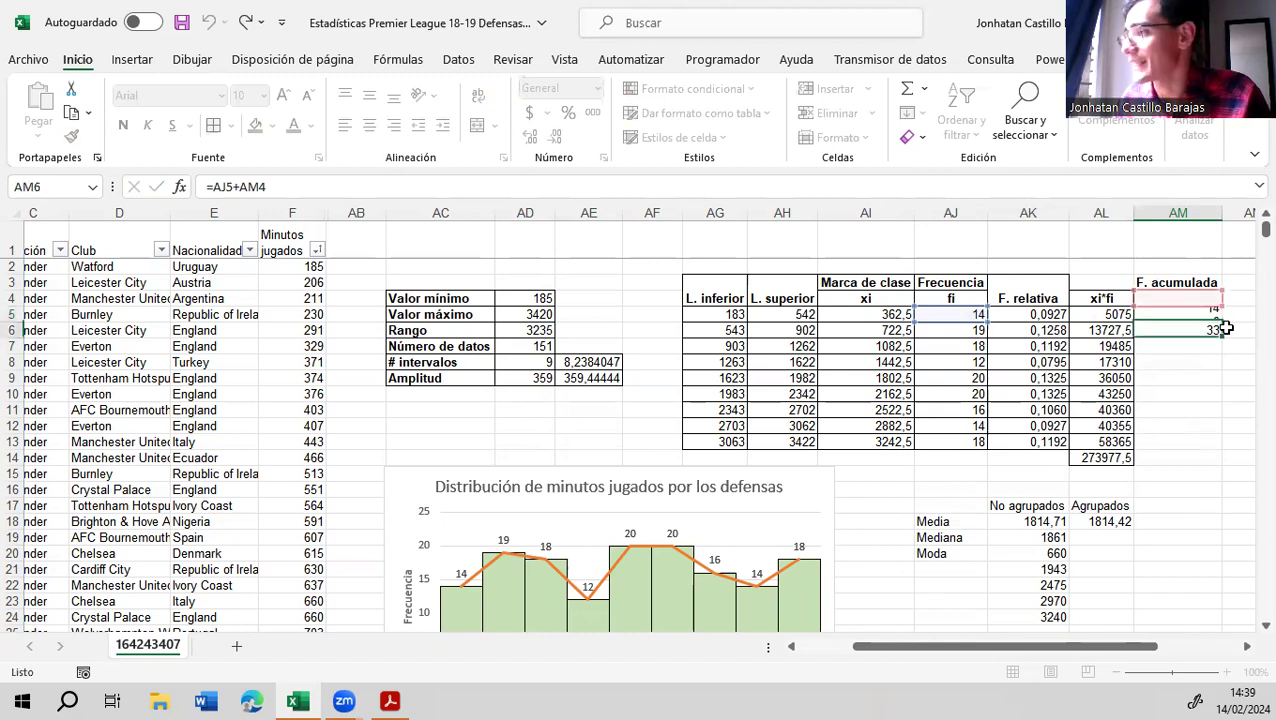
{"action": "left_click", "coordinate": [1190, 328]}
{"action": "key", "text": "ctrl+d"}
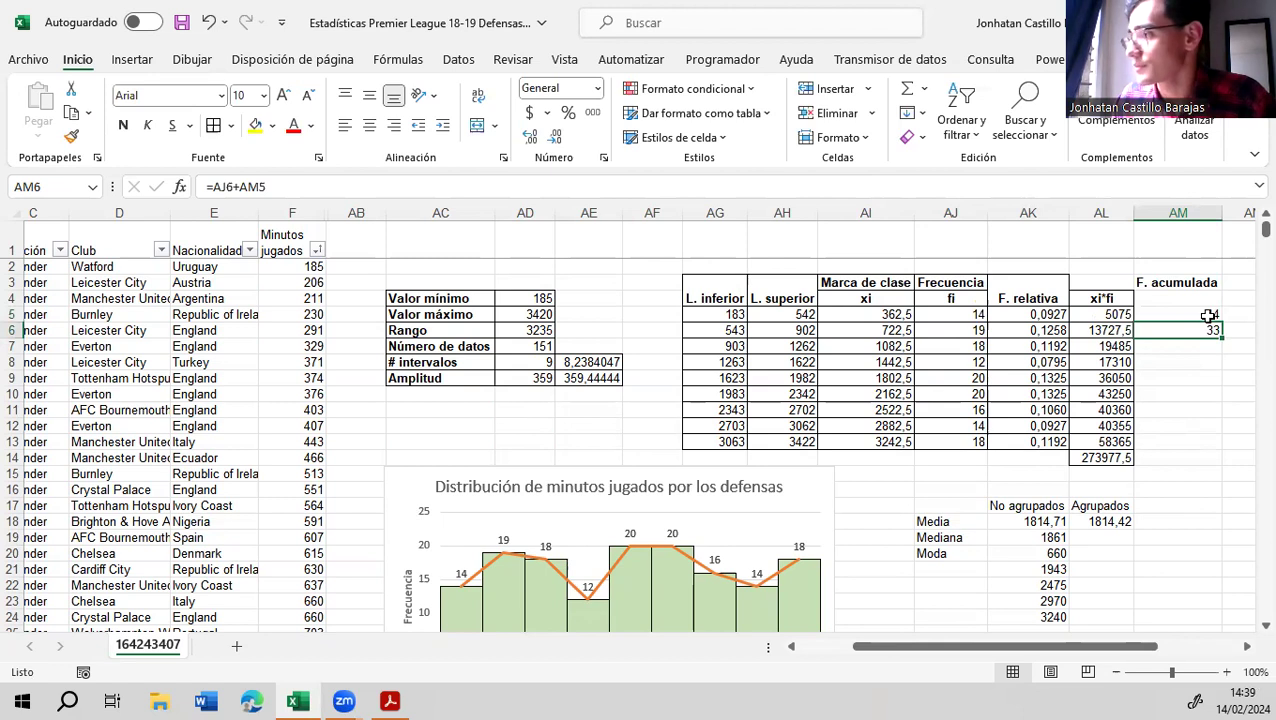
{"action": "left_click", "coordinate": [1208, 314]}
{"action": "left_click_drag", "start_coordinate": [1221, 318], "coordinate": [1210, 456]}
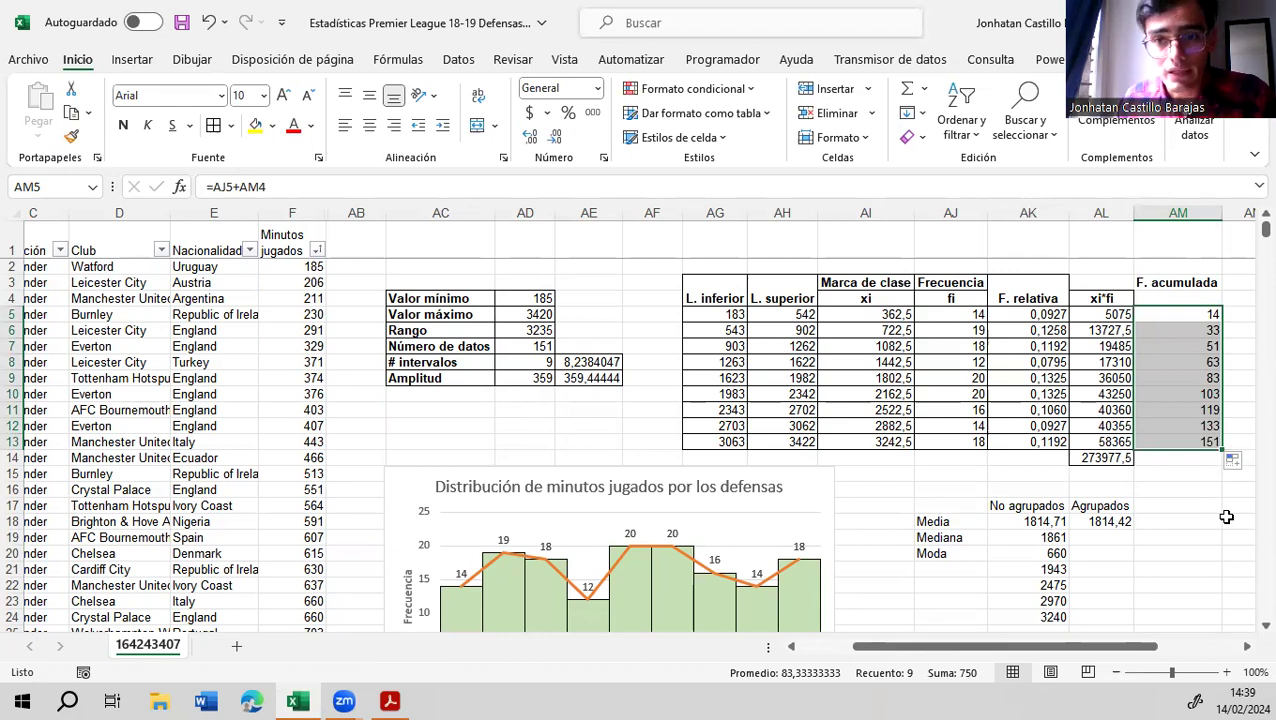
{"action": "left_click", "coordinate": [1194, 441]}
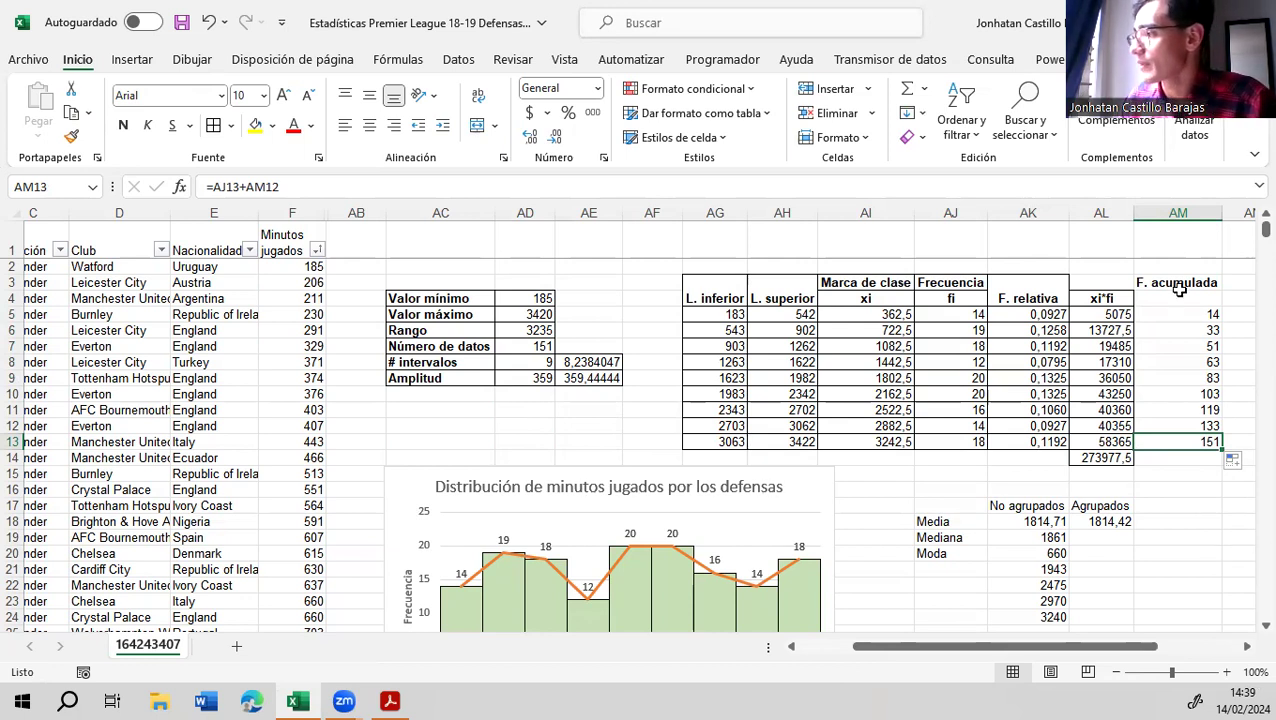
Add cell borders to the F. acumulada column in AM3:AM13 and inspect AM8 and AM9 to locate the median class
{"action": "left_click_drag", "start_coordinate": [1183, 282], "coordinate": [1137, 442]}
{"action": "left_click", "coordinate": [213, 127]}
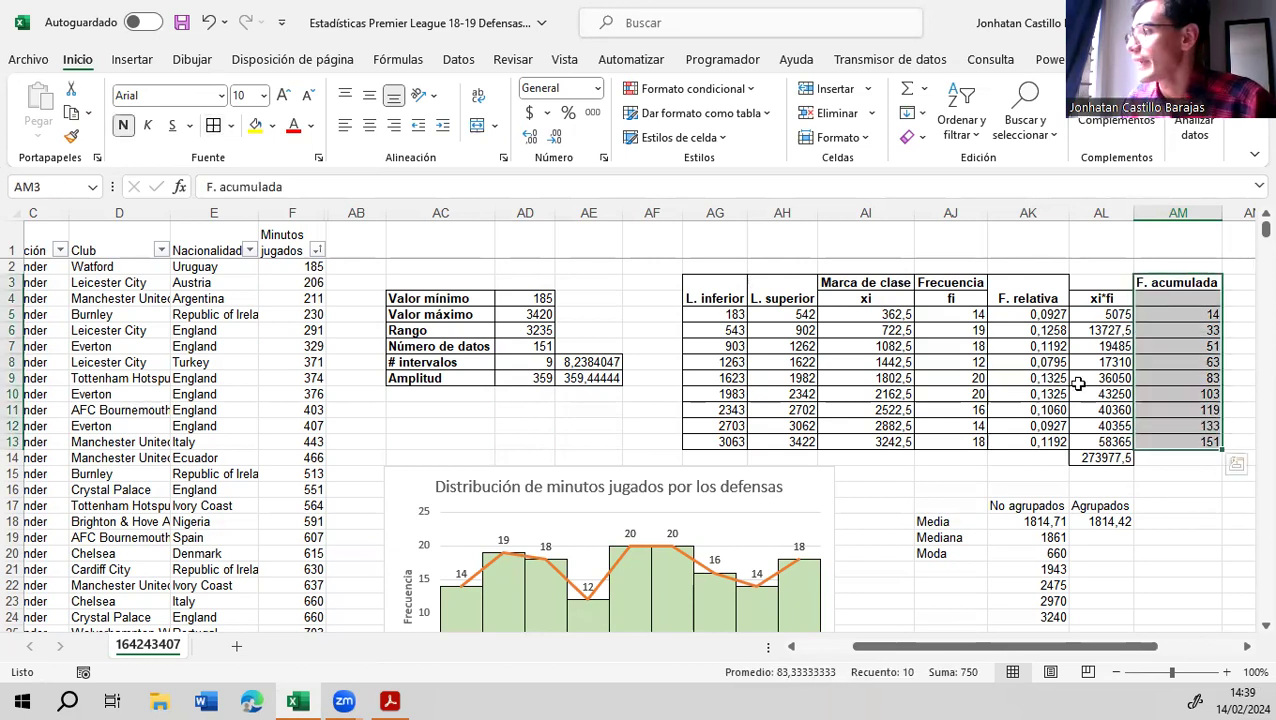
{"action": "left_click", "coordinate": [1212, 362]}
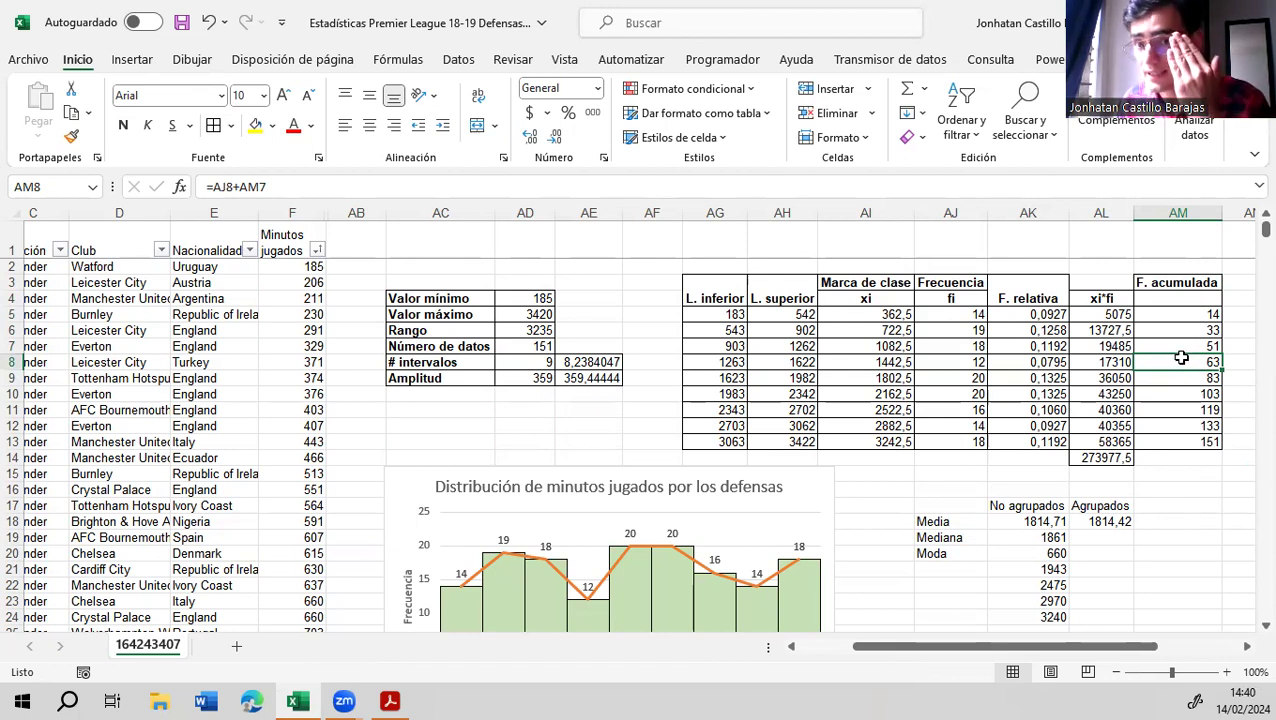
{"action": "left_click", "coordinate": [1199, 377]}
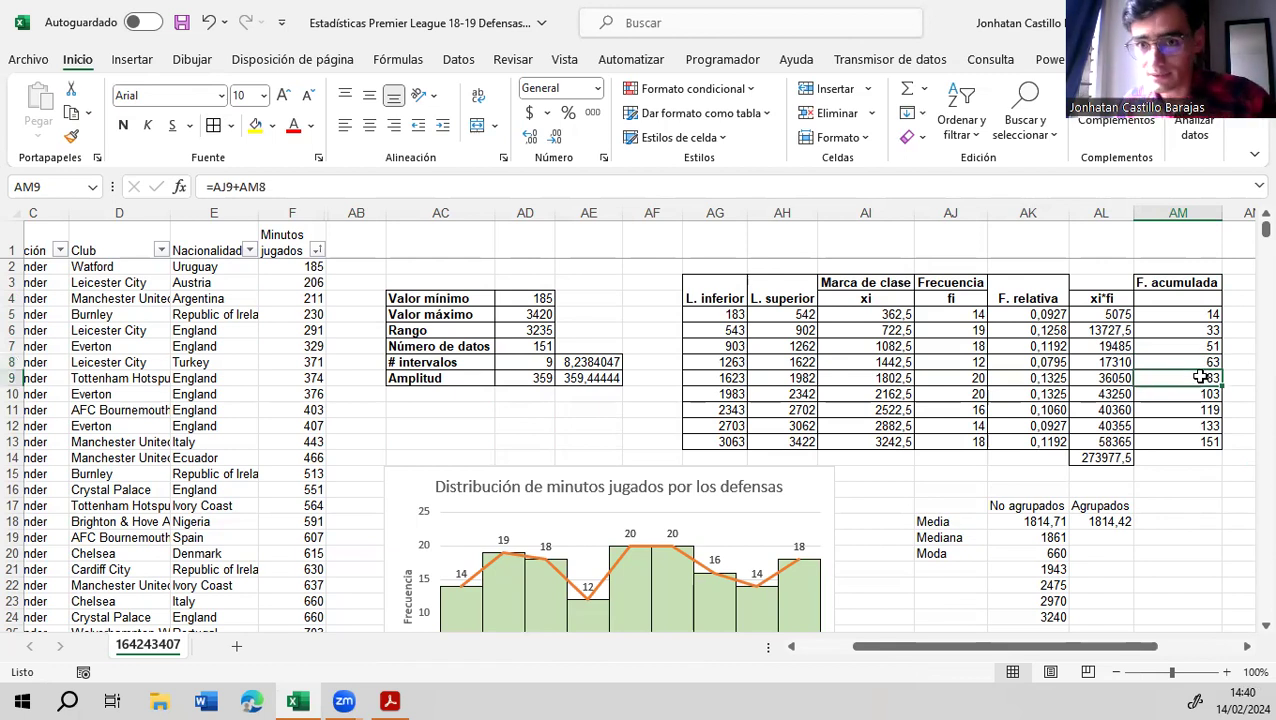
{"action": "key", "text": "Up"}
{"action": "left_click", "coordinate": [1195, 378]}
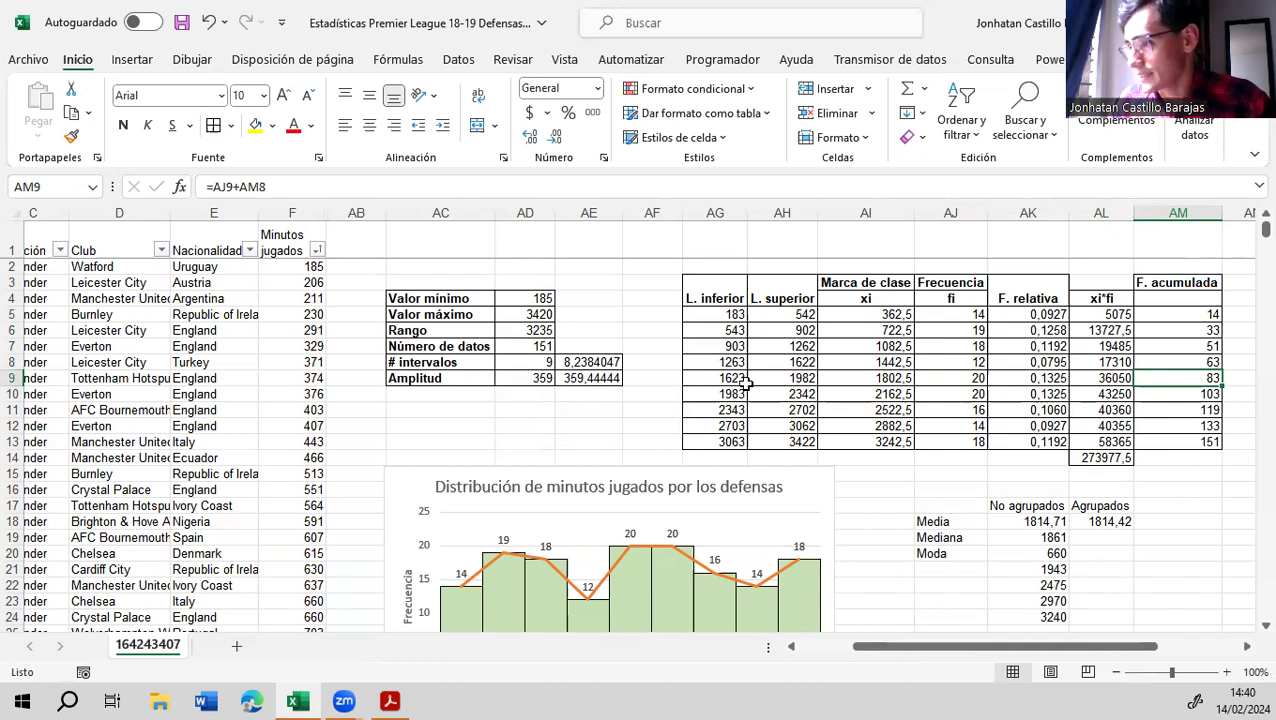
Shade the median class row AG9:AM9 light green
{"action": "left_click_drag", "start_coordinate": [722, 379], "coordinate": [1205, 378]}
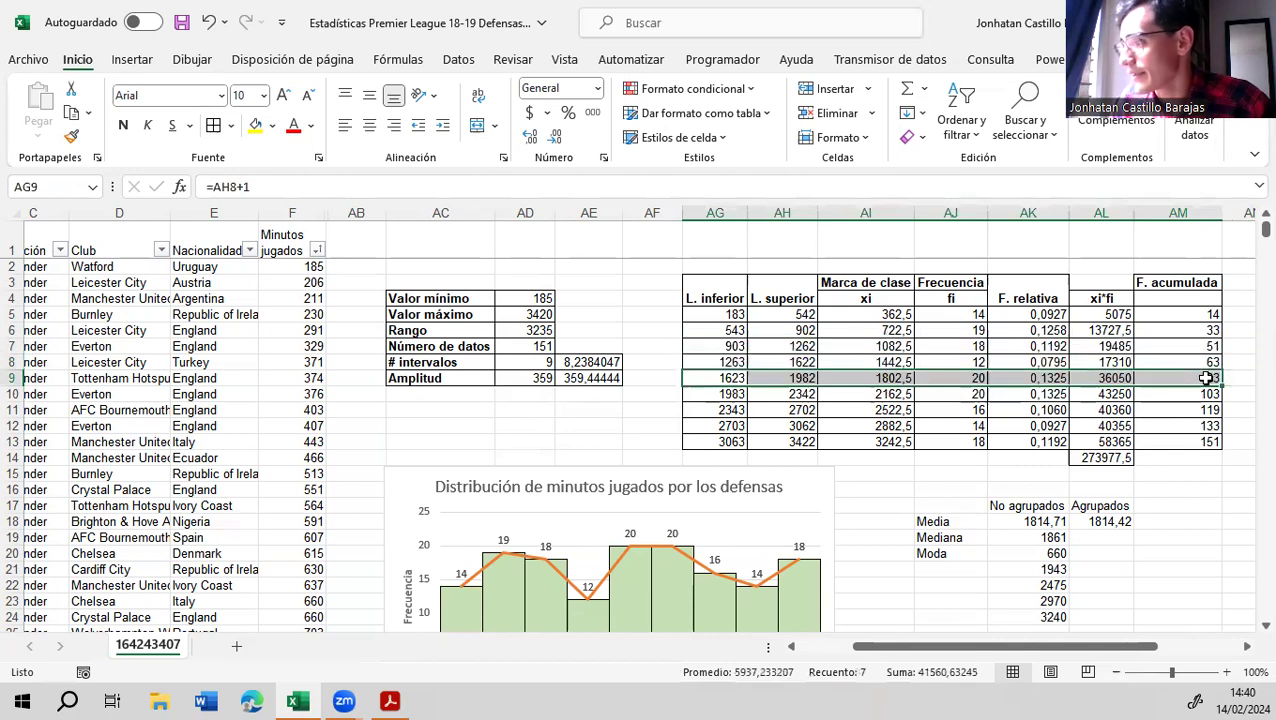
{"action": "left_click", "coordinate": [272, 125]}
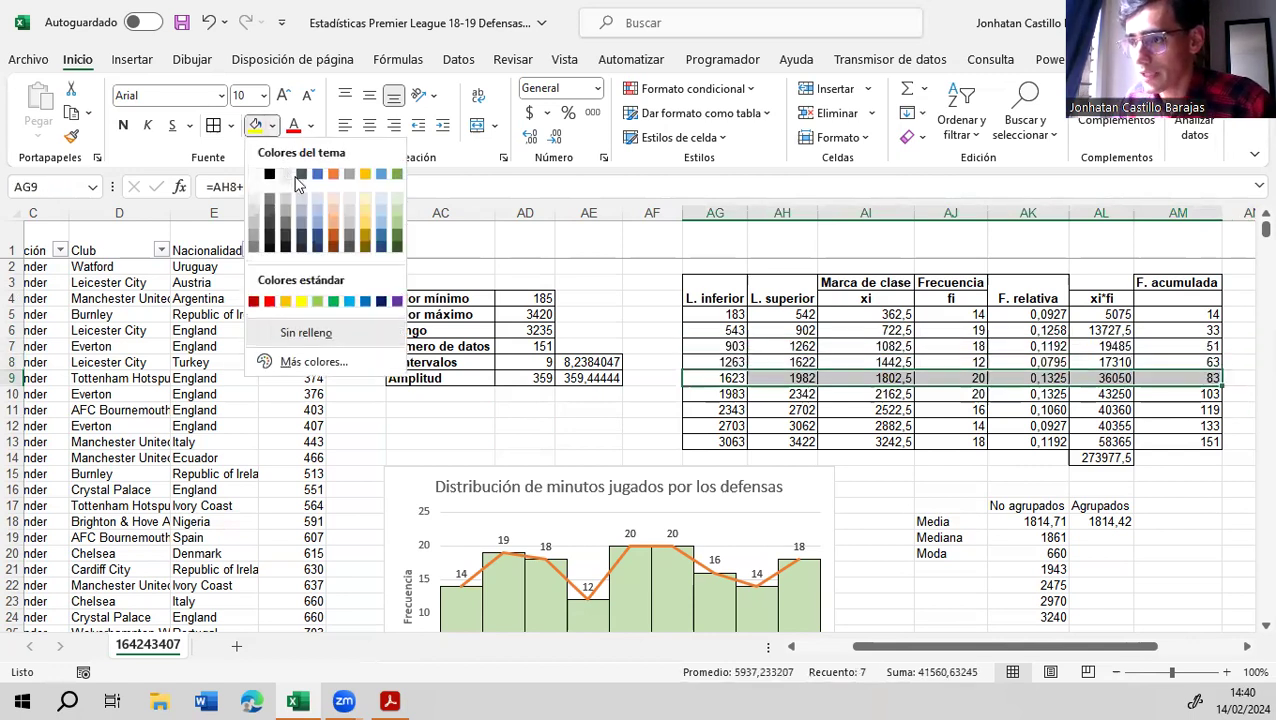
{"action": "left_click", "coordinate": [399, 213]}
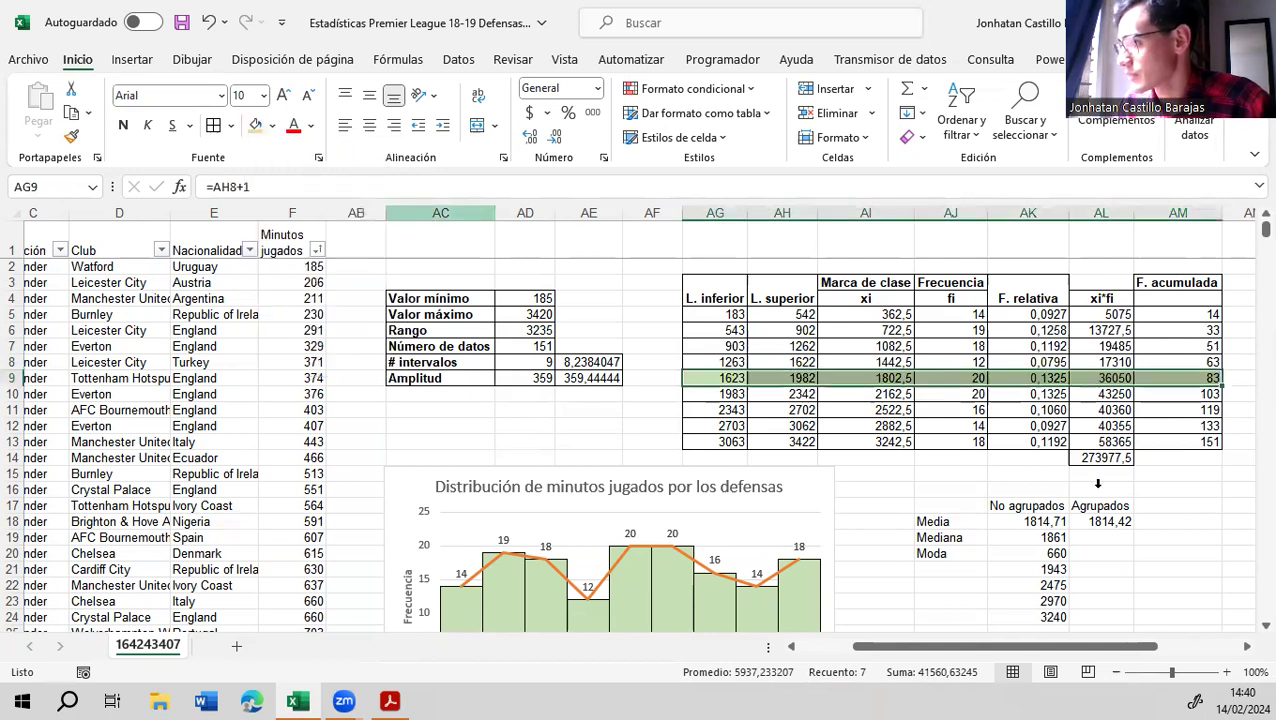
{"action": "left_click", "coordinate": [1203, 485]}
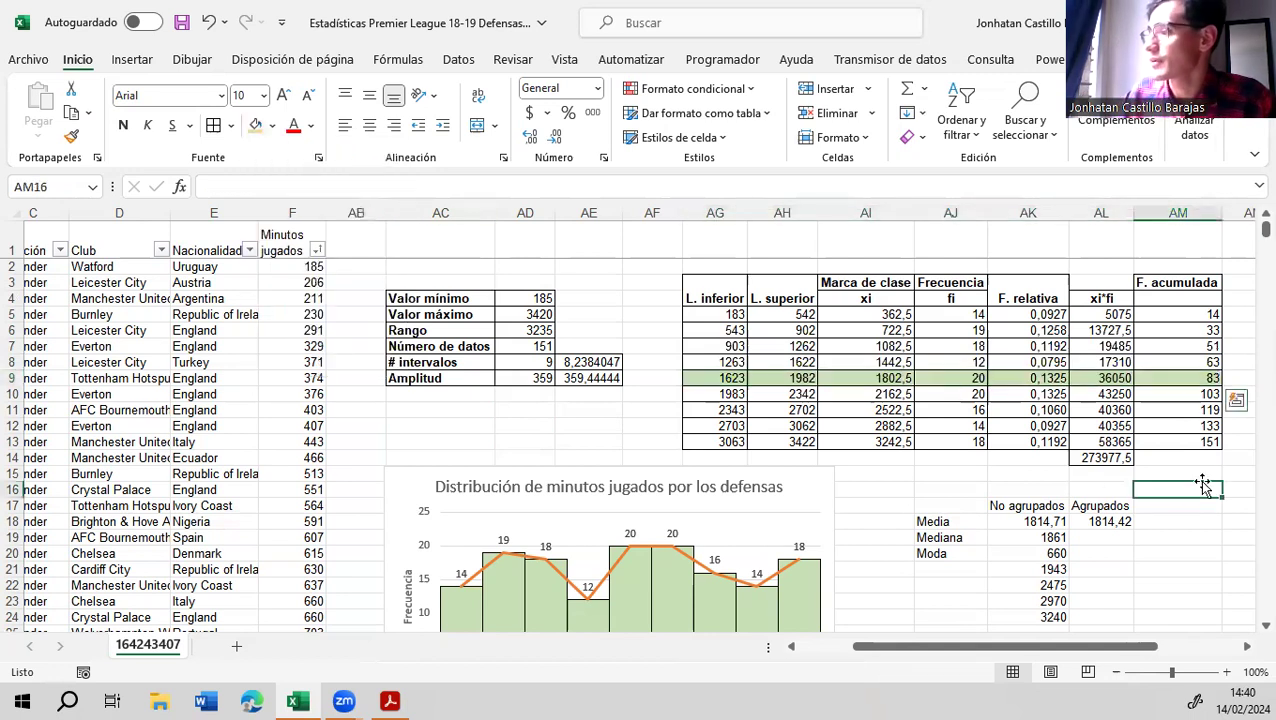
{"action": "left_click", "coordinate": [663, 378]}
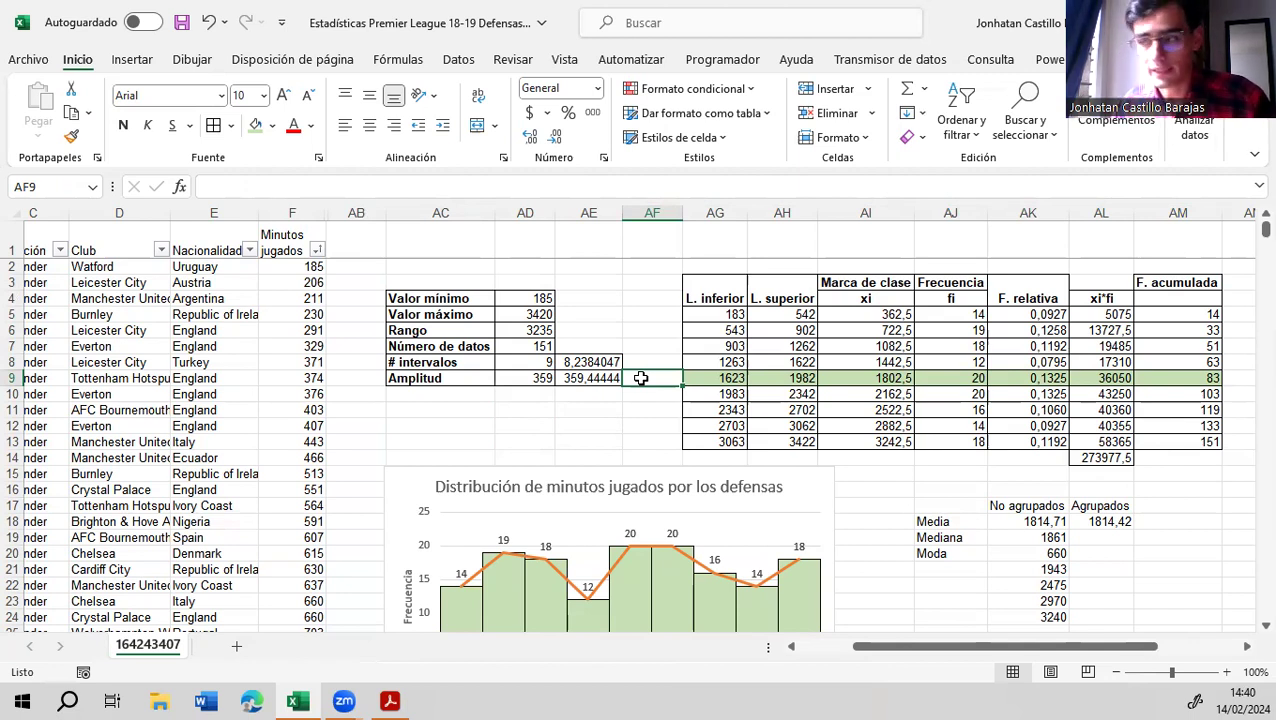
Add a light green legend cell reading Clase de la mediana in AM19 and fit column AM's width to it
{"action": "left_click", "coordinate": [1190, 539]}
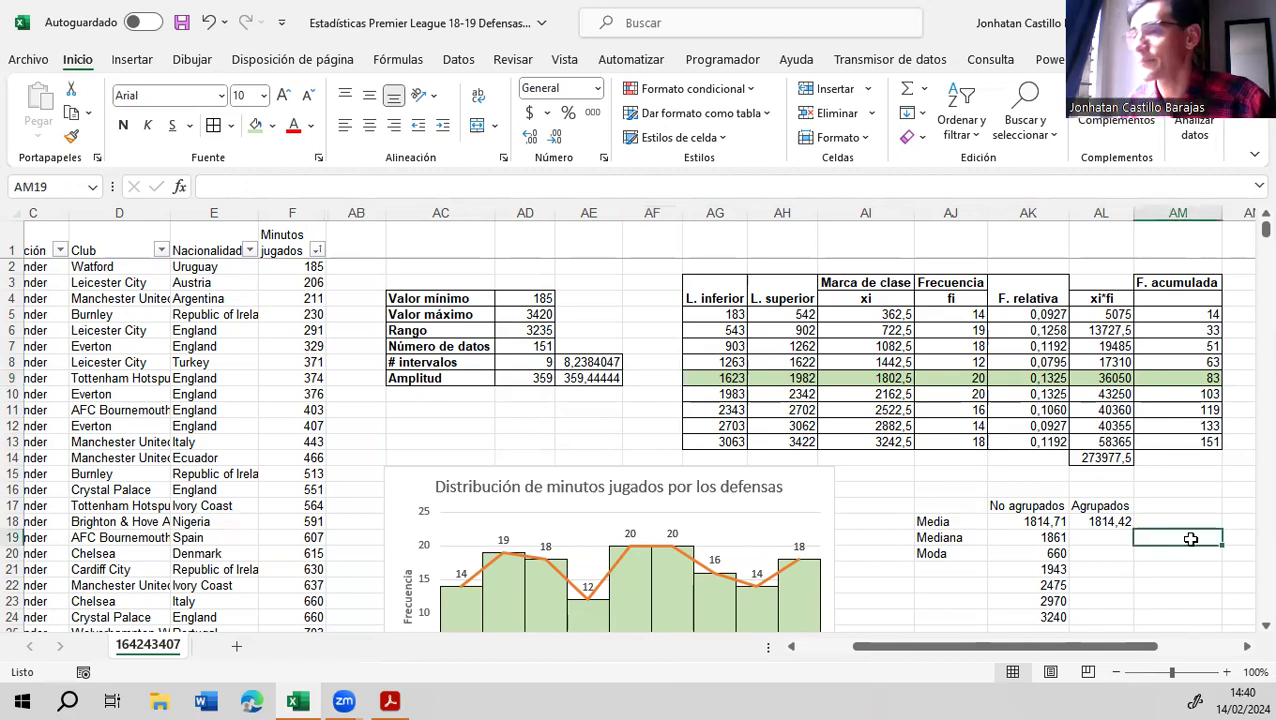
{"action": "left_click", "coordinate": [255, 125]}
{"action": "left_click", "coordinate": [1202, 501]}
{"action": "left_click", "coordinate": [1180, 542]}
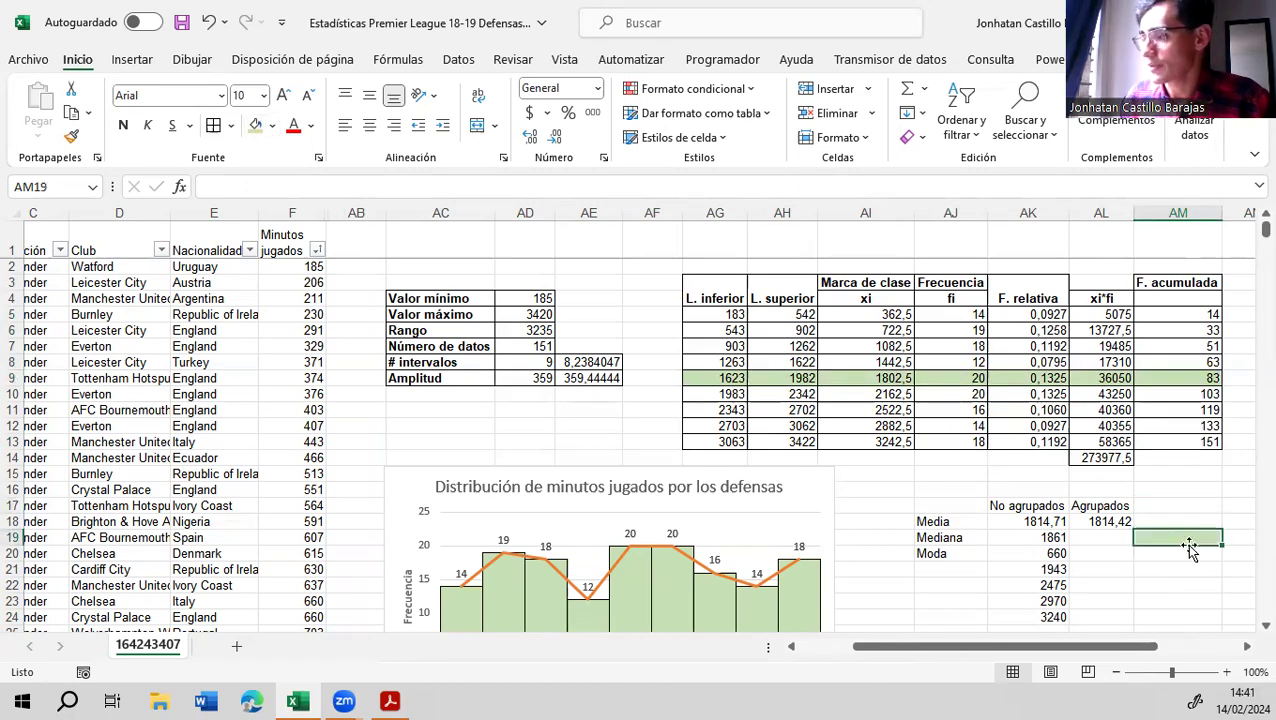
{"action": "type", "text": "C"}
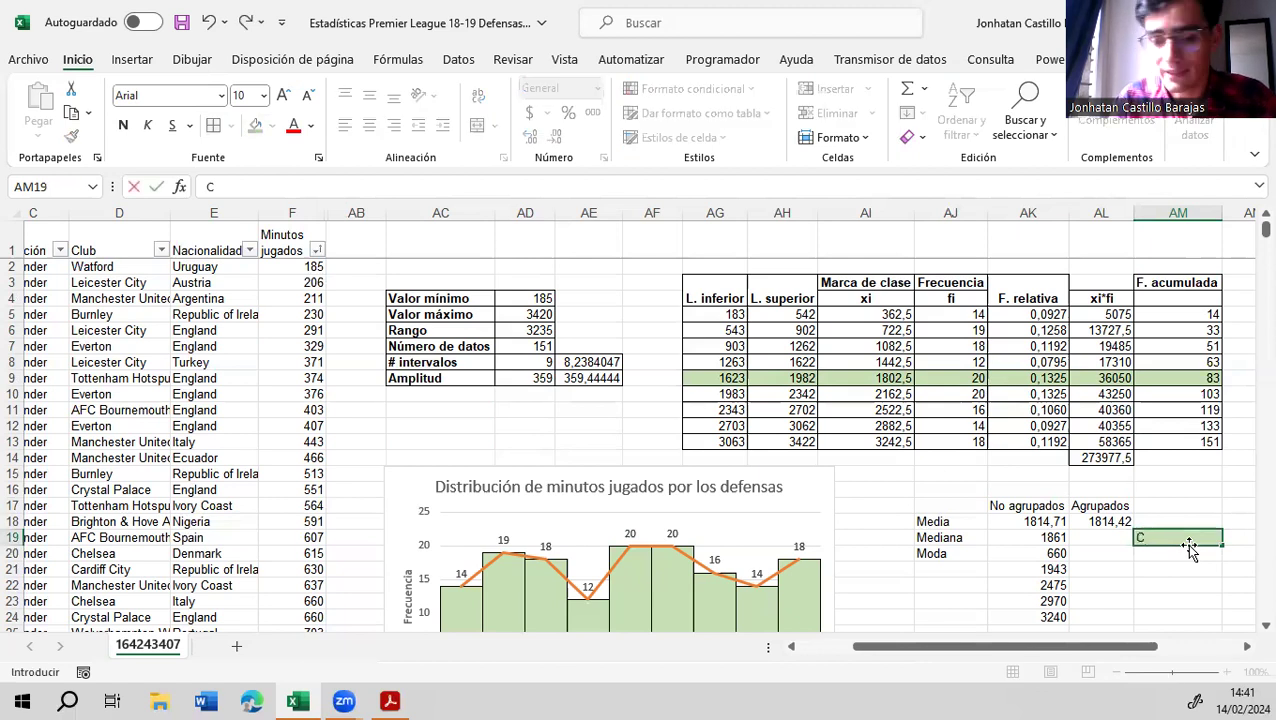
{"action": "type", "text": "lase de la media"}
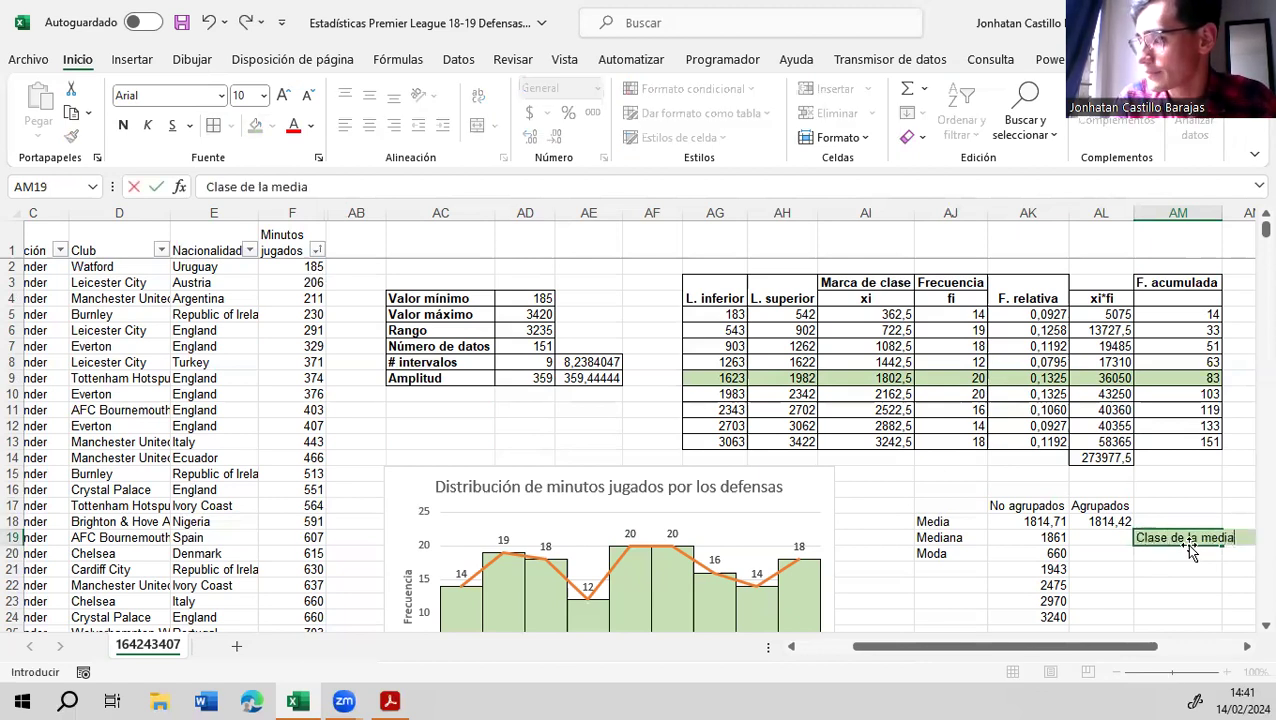
{"action": "type", "text": "na"}
{"action": "key", "text": "Return"}
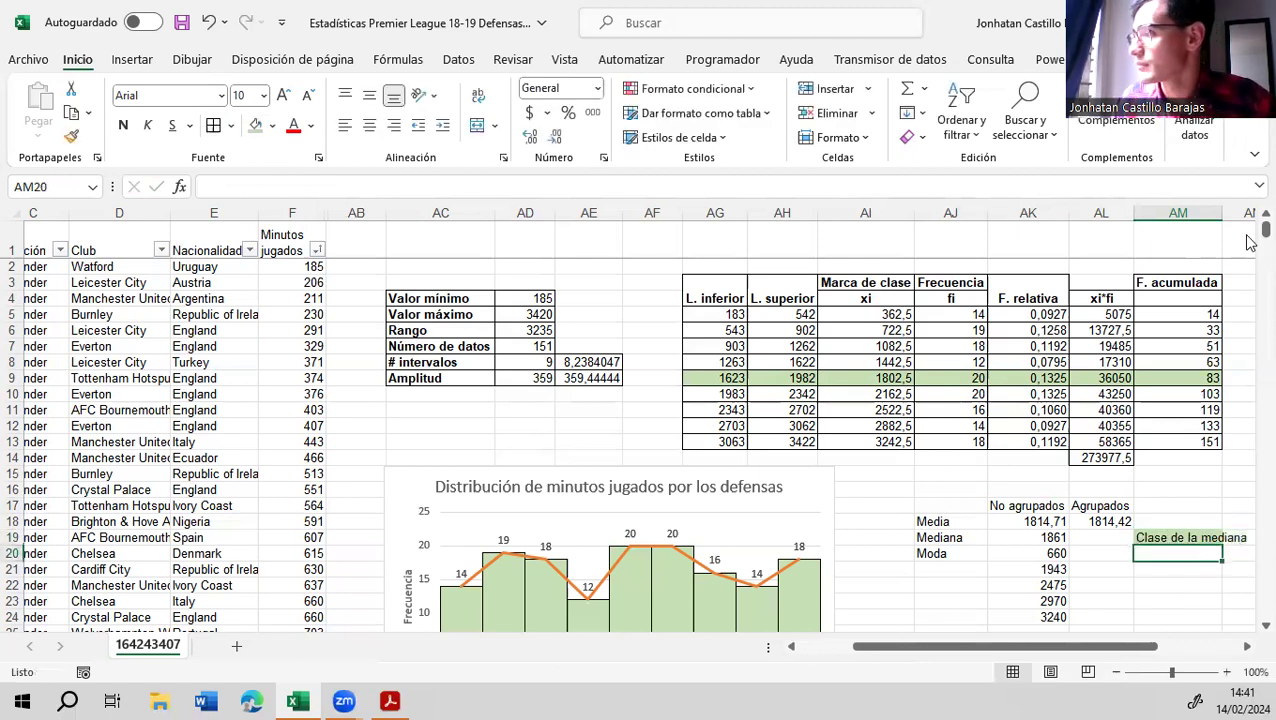
{"action": "double_click", "coordinate": [1222, 213]}
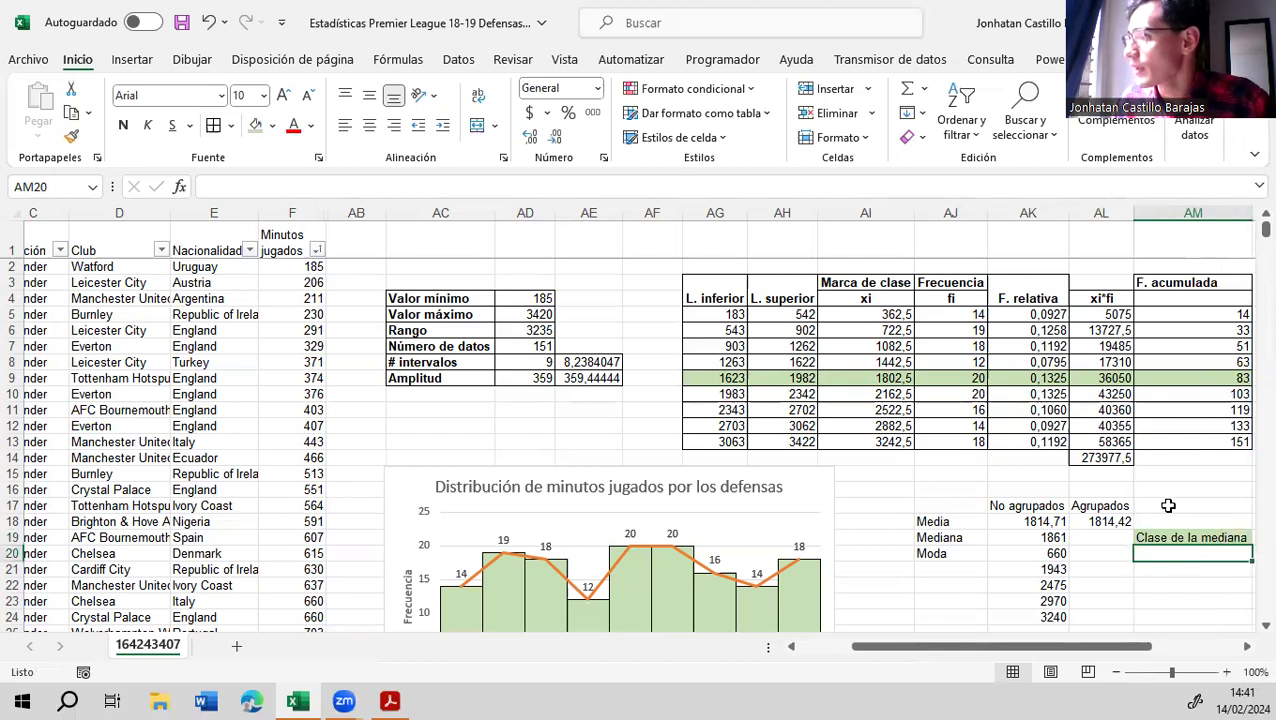
{"action": "left_click", "coordinate": [1168, 505]}
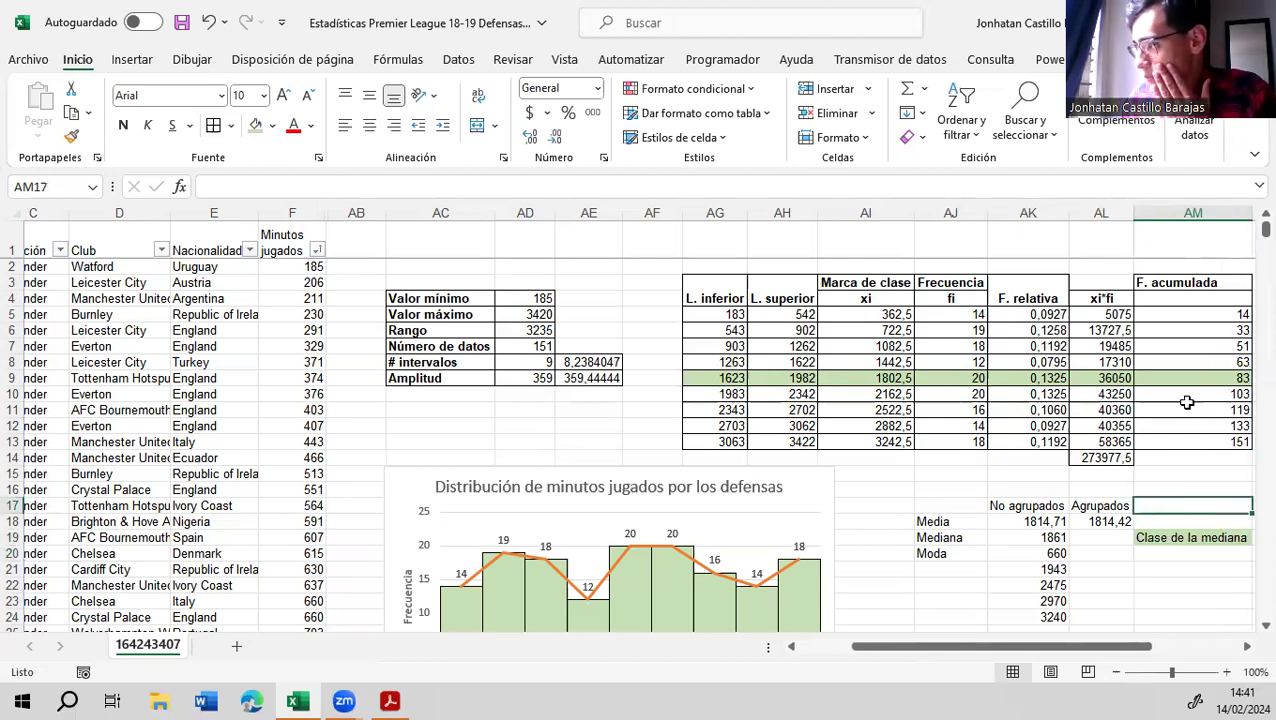
Compare the grouped median formula in the Acrobat PDF with the Excel table, matching Lm to AG9 and F to AM8
{"action": "left_click_drag", "start_coordinate": [1116, 648], "coordinate": [1128, 651]}
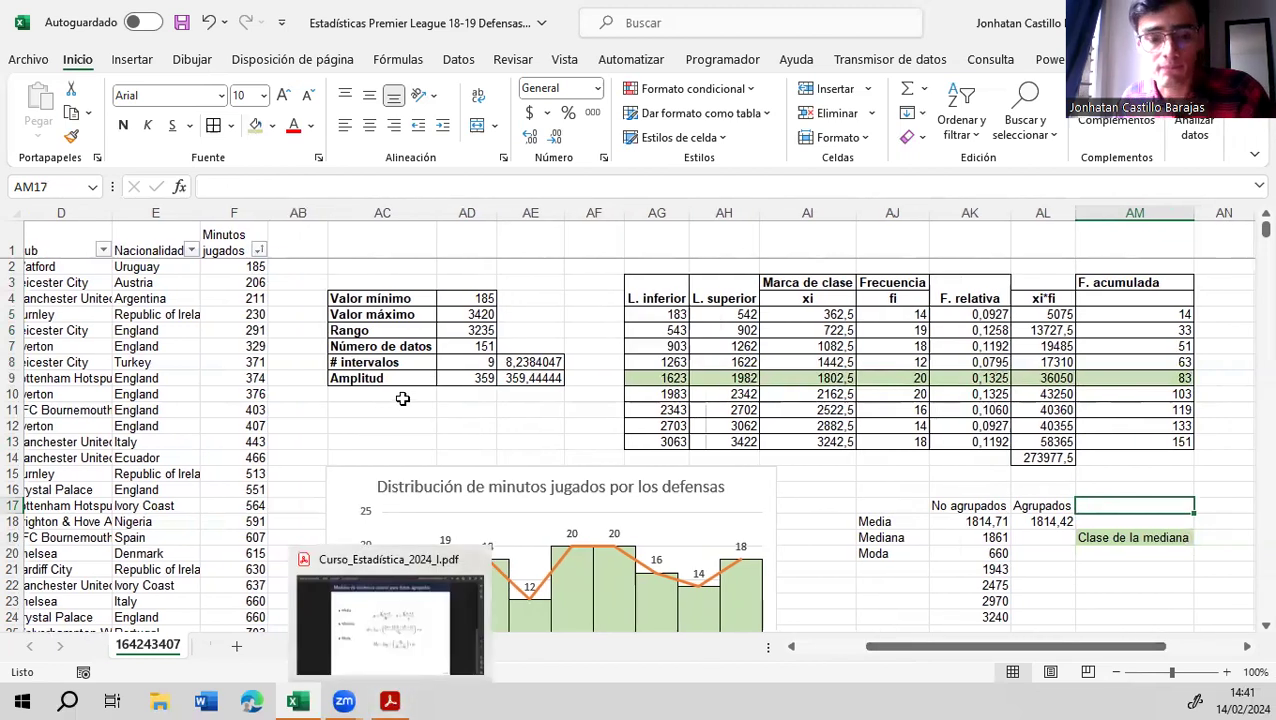
{"action": "key", "text": "alt+Tab"}
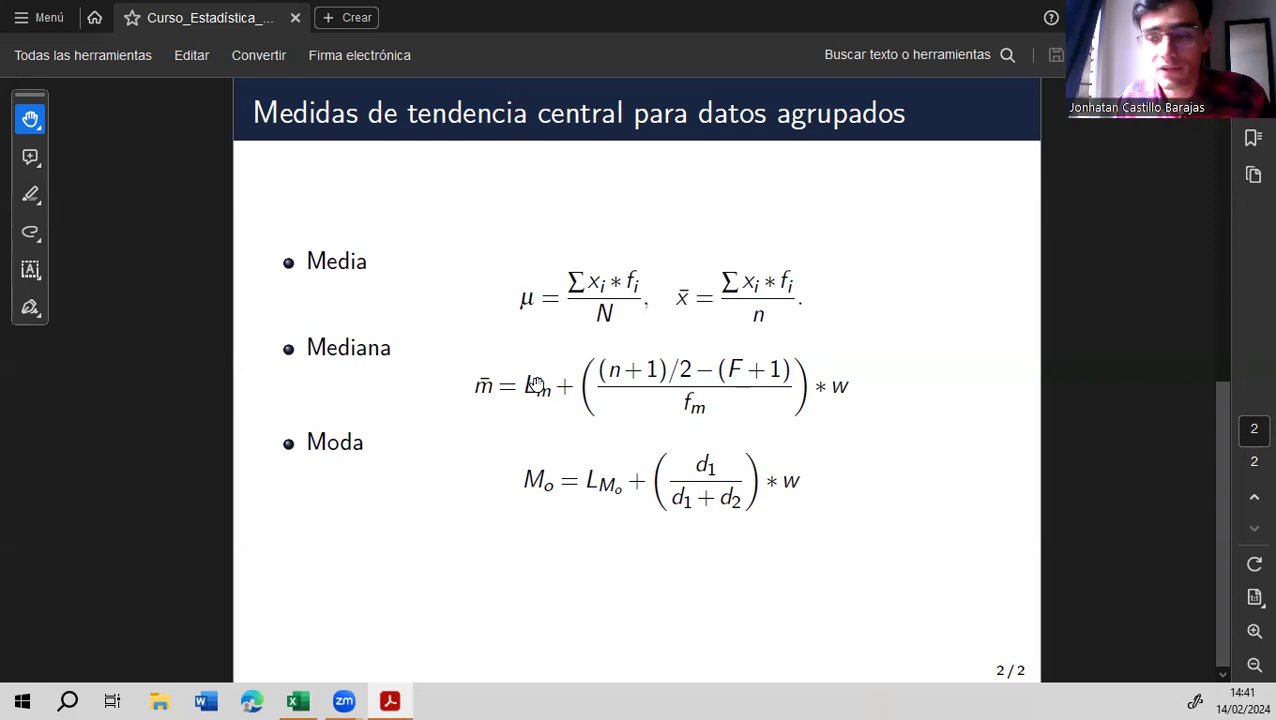
{"action": "key", "text": "alt+Tab"}
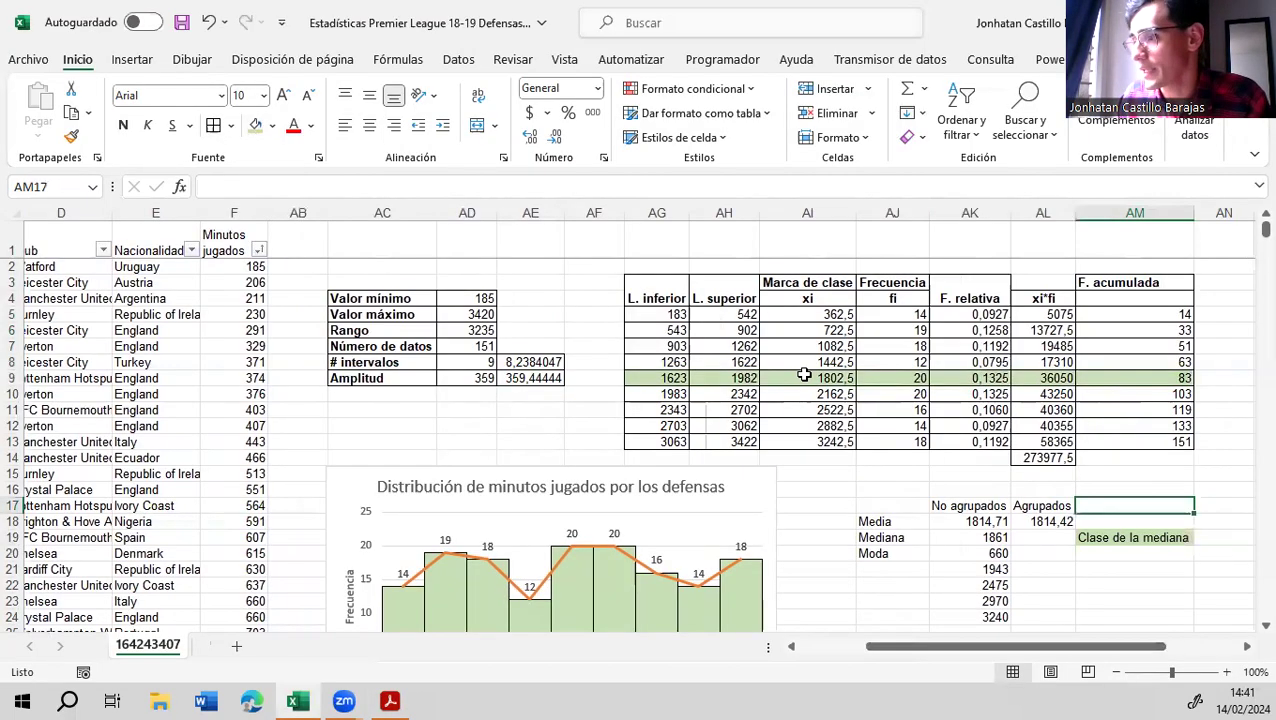
{"action": "left_click", "coordinate": [667, 381]}
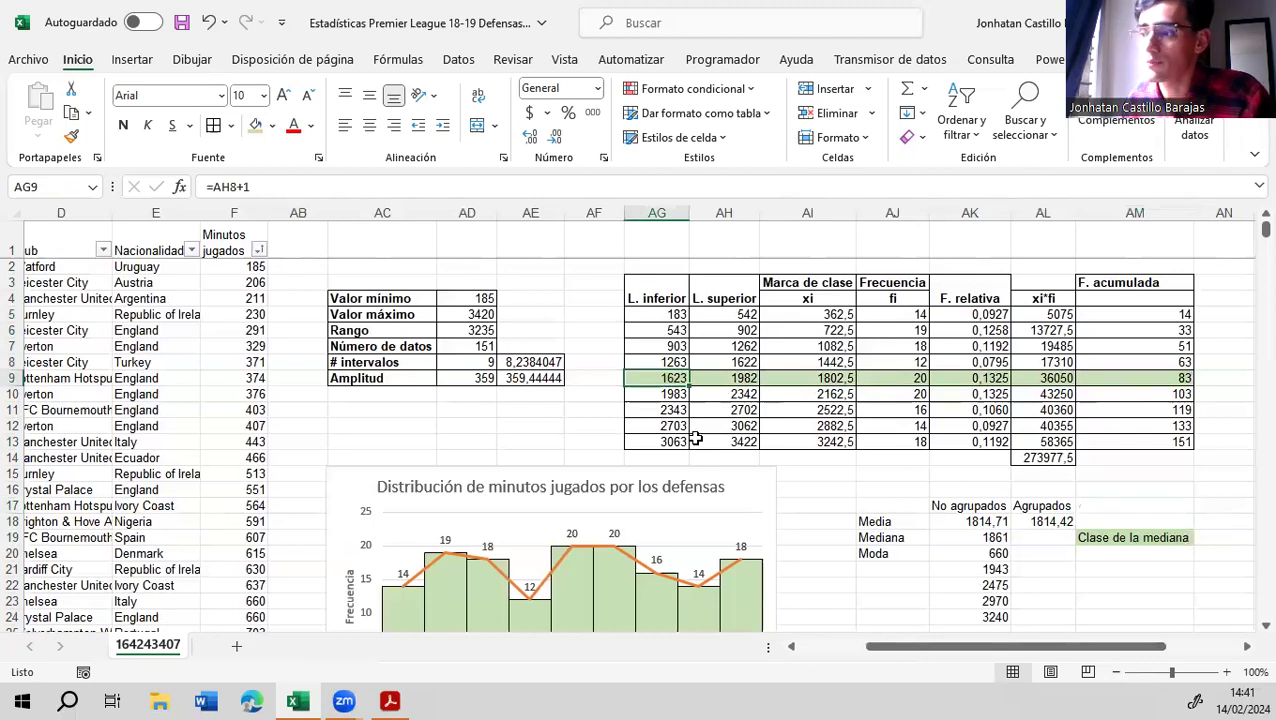
{"action": "key", "text": "alt+Tab"}
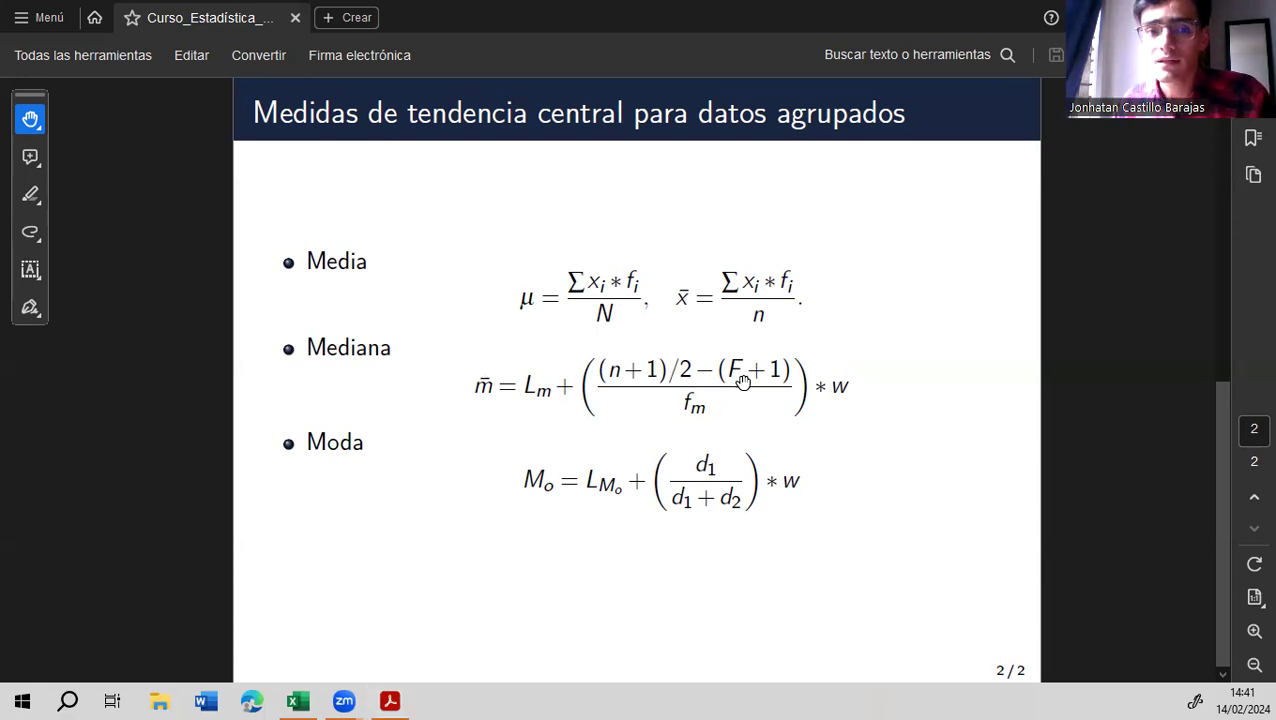
{"action": "key", "text": "alt+Tab"}
{"action": "left_click", "coordinate": [916, 362]}
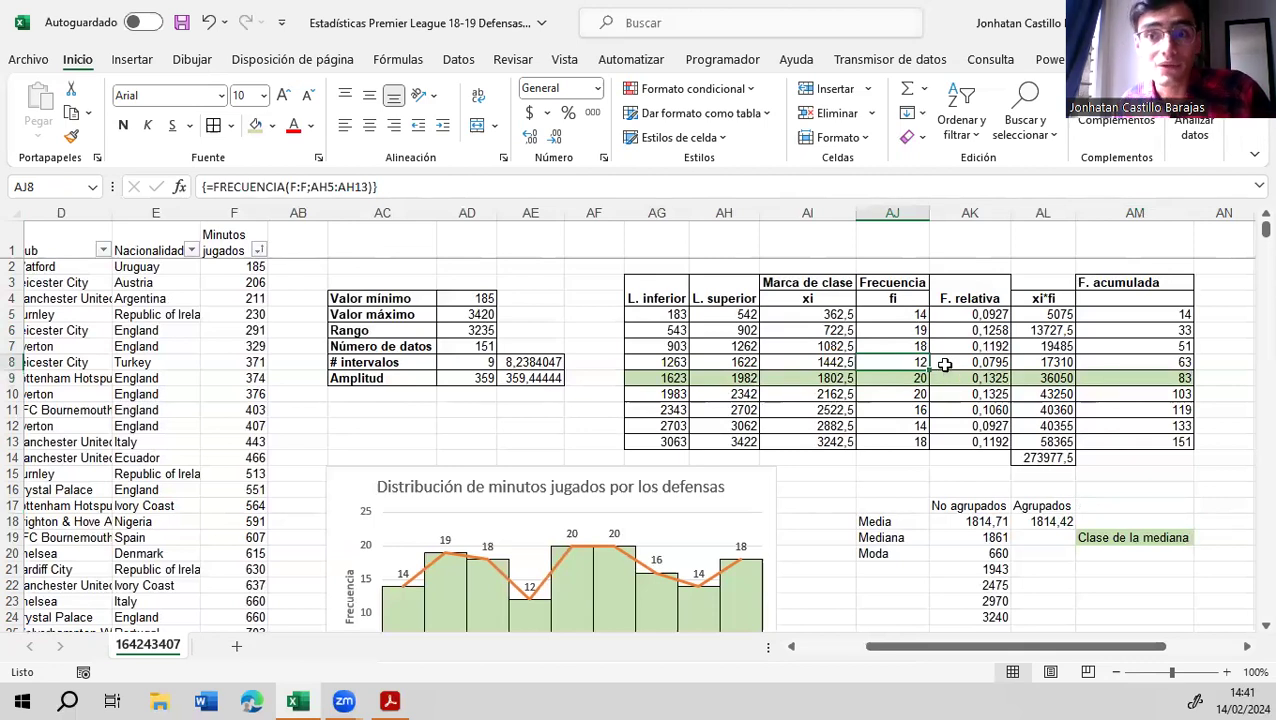
{"action": "left_click", "coordinate": [1139, 366]}
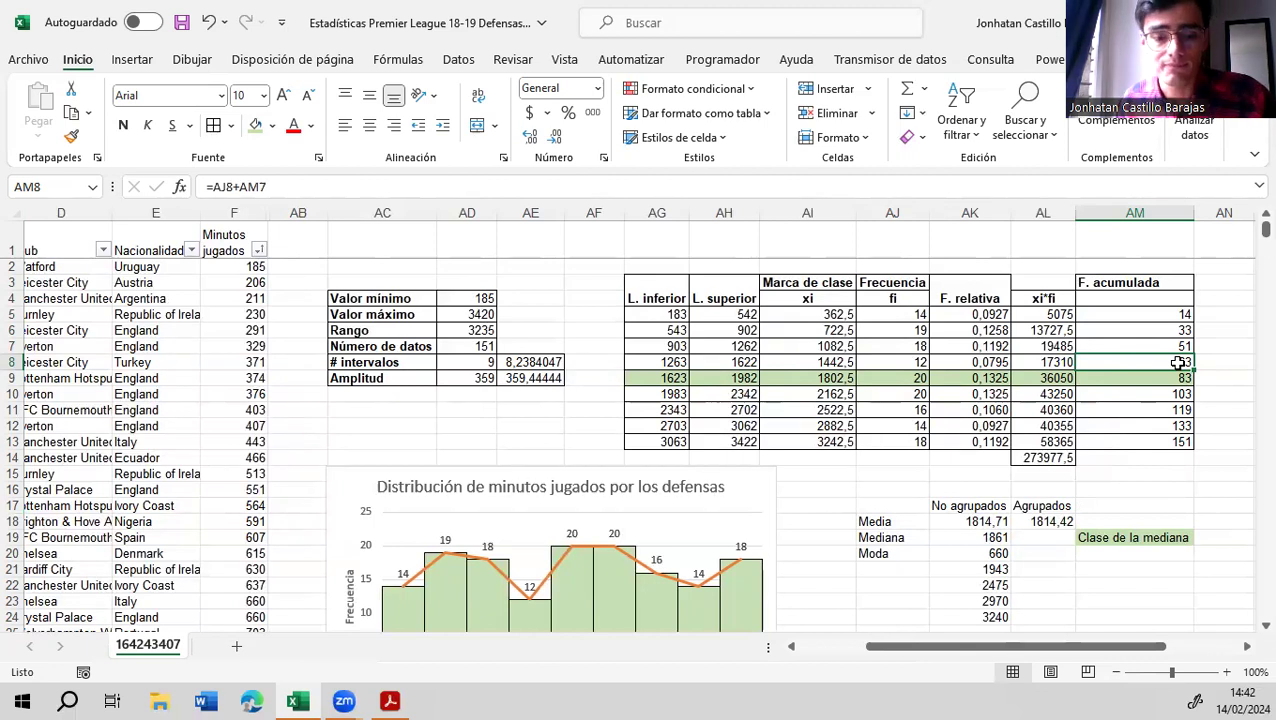
Switch between the Acrobat slide and Excel to match the median formula's fm to AJ9 and w to the amplitude in AD9
{"action": "key", "text": "alt+Tab"}
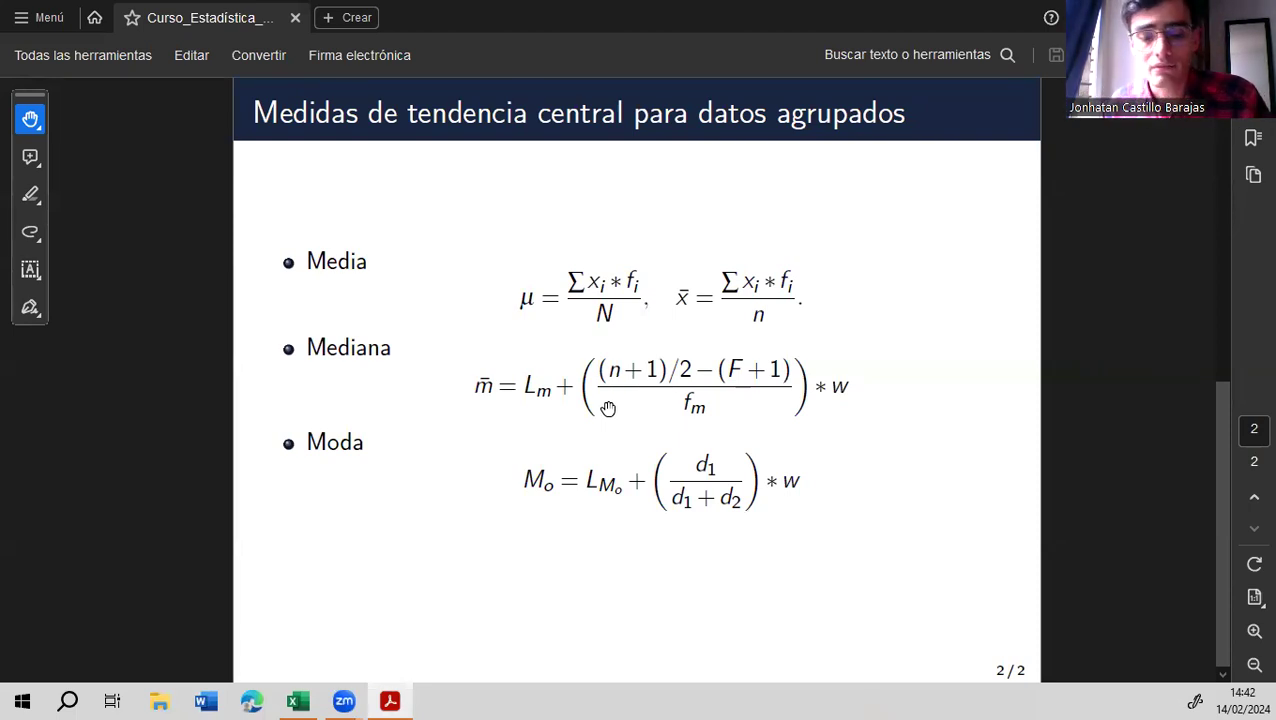
{"action": "key", "text": "alt+Tab"}
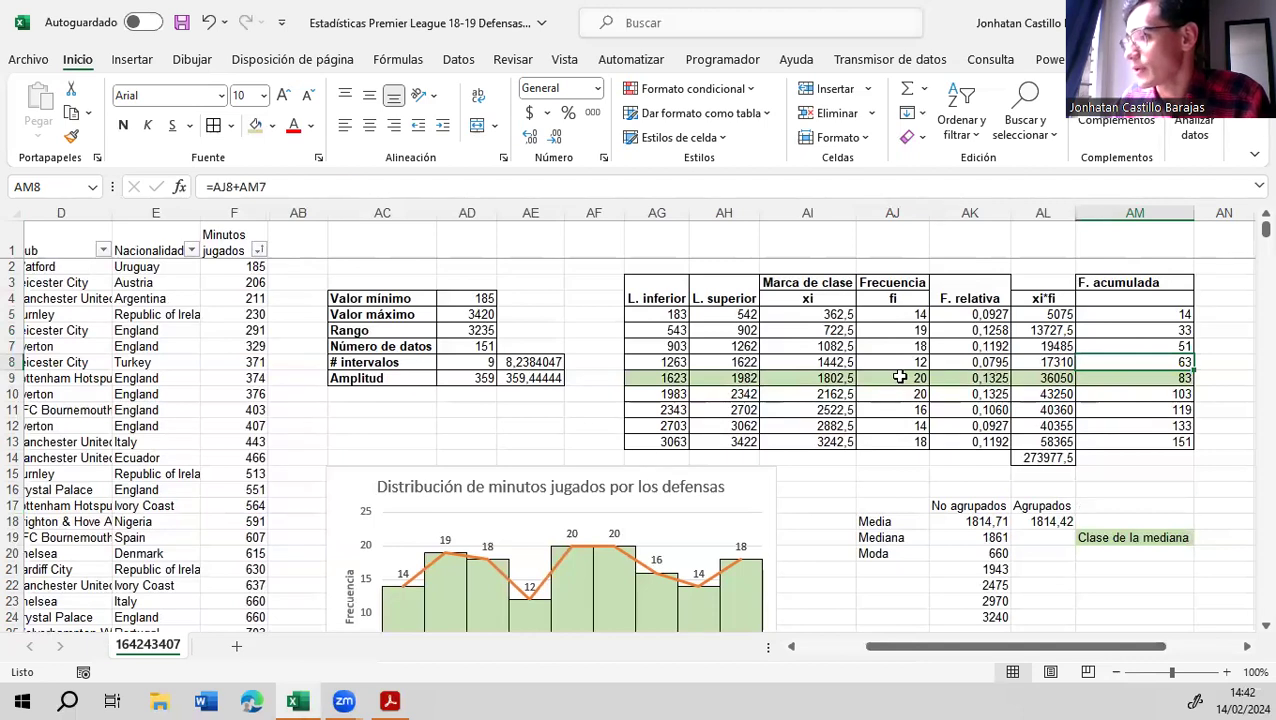
{"action": "left_click", "coordinate": [900, 377]}
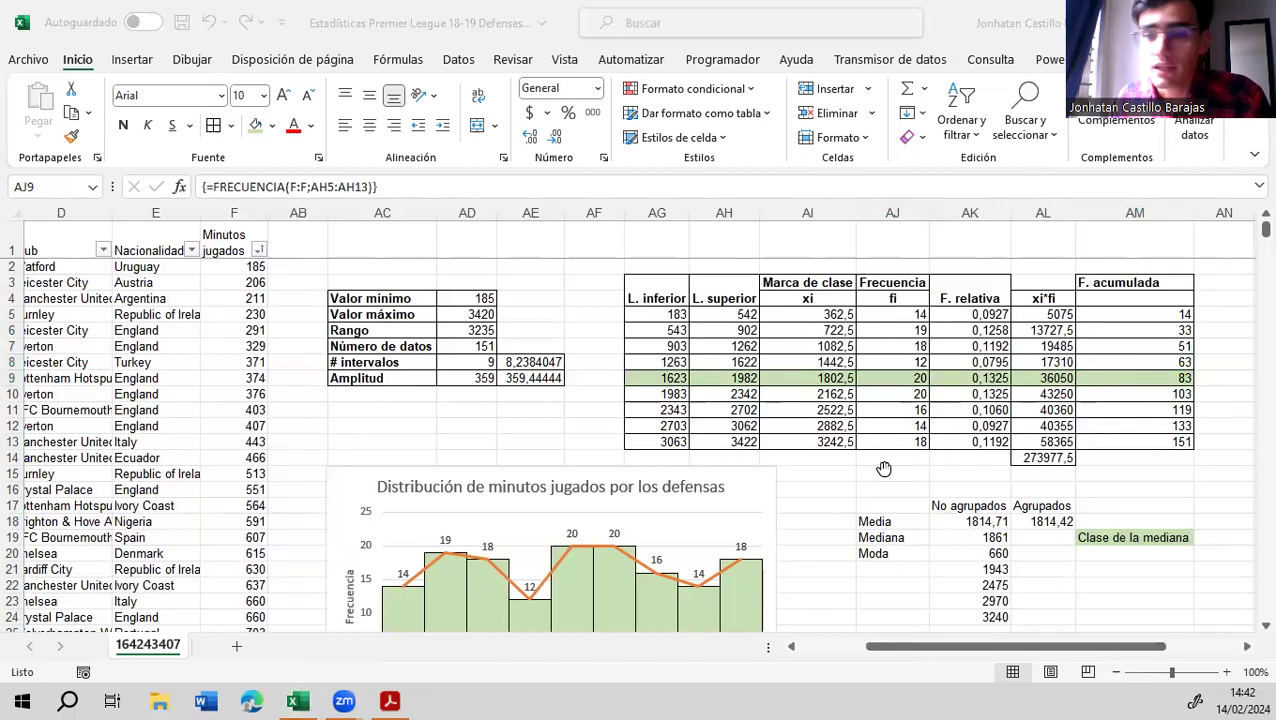
{"action": "key", "text": "alt+Tab"}
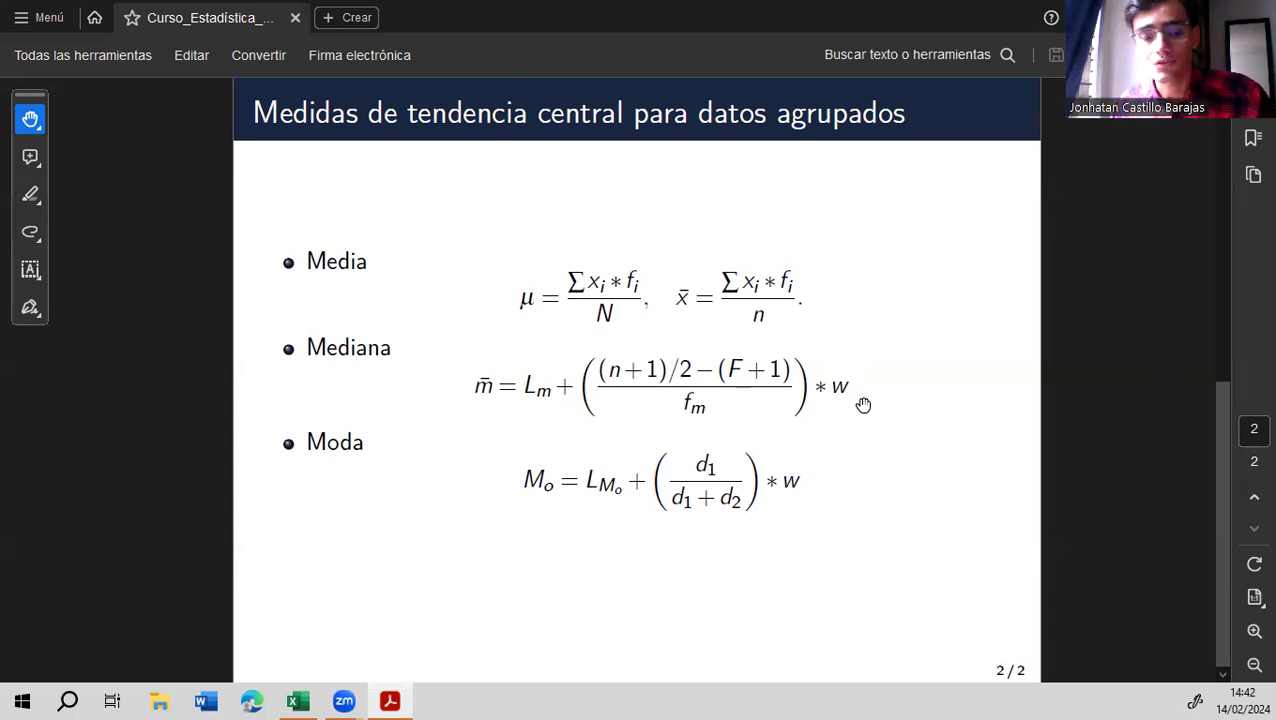
{"action": "key", "text": "alt+Tab"}
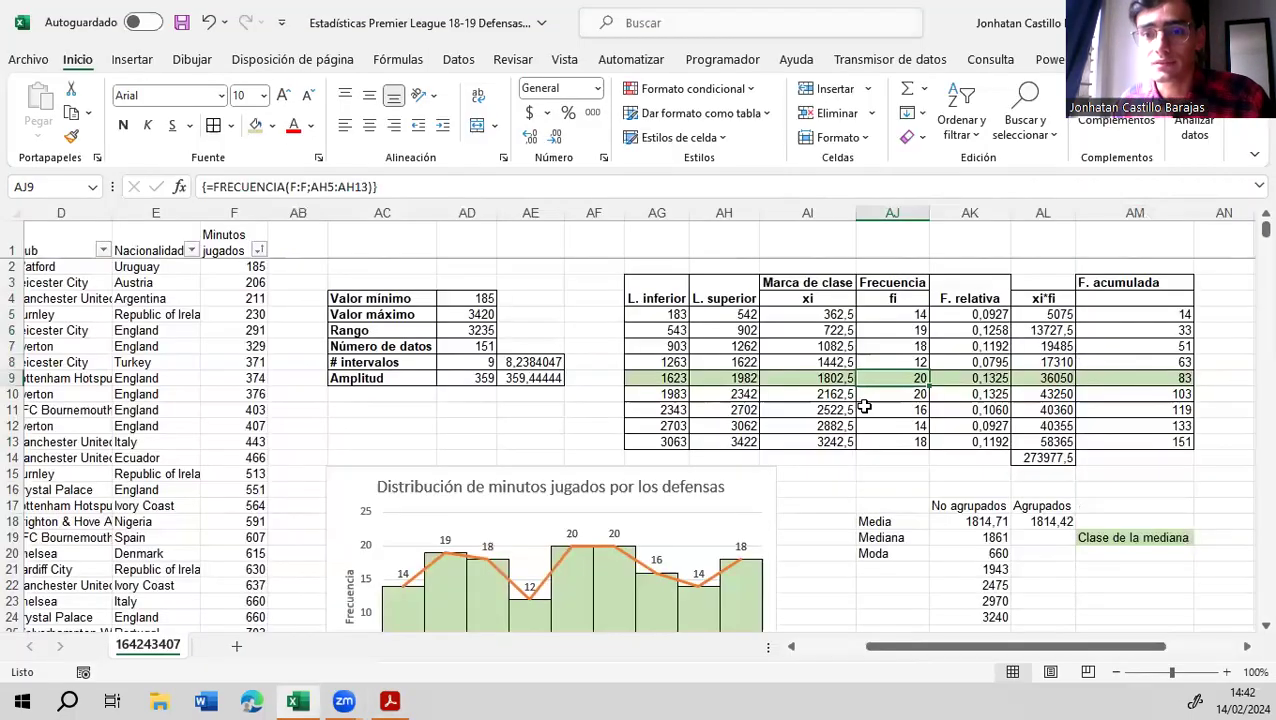
{"action": "left_click", "coordinate": [457, 377]}
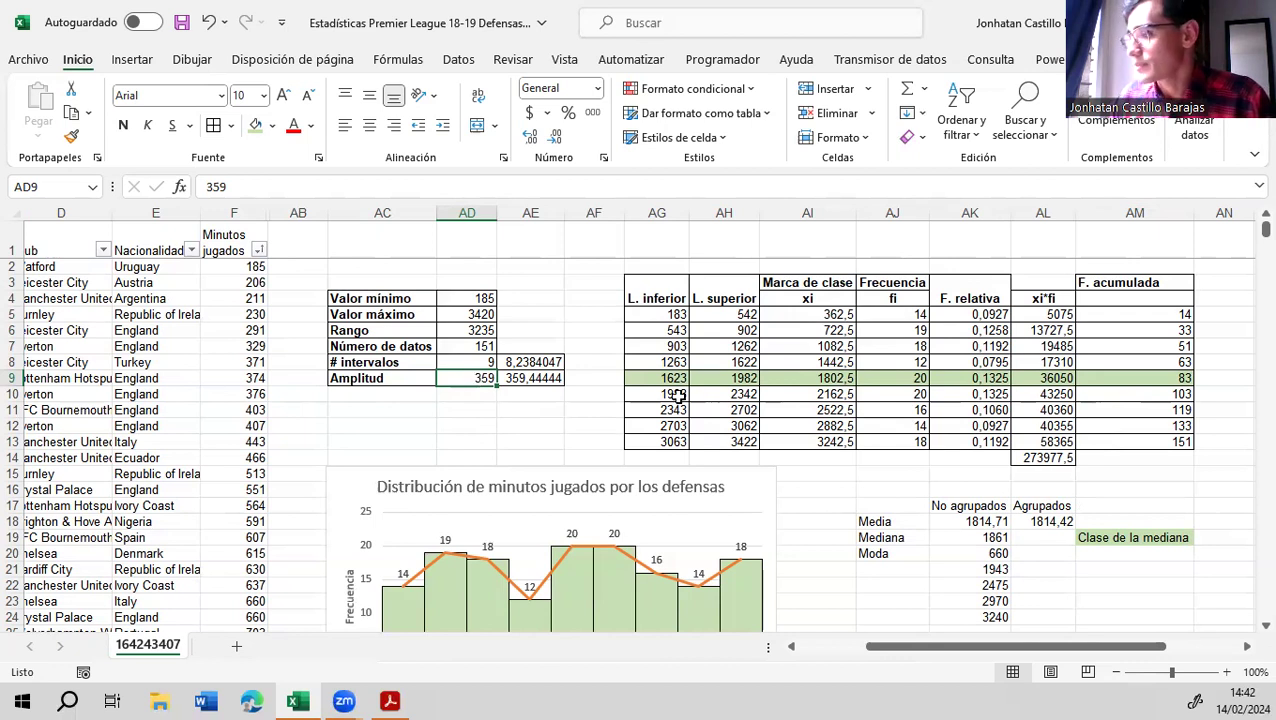
Start the grouped median formula in AL19 as AG9 plus three nested pairs of parentheses, giving =AG9+((()))
{"action": "left_click", "coordinate": [1050, 537]}
{"action": "type", "text": "="}
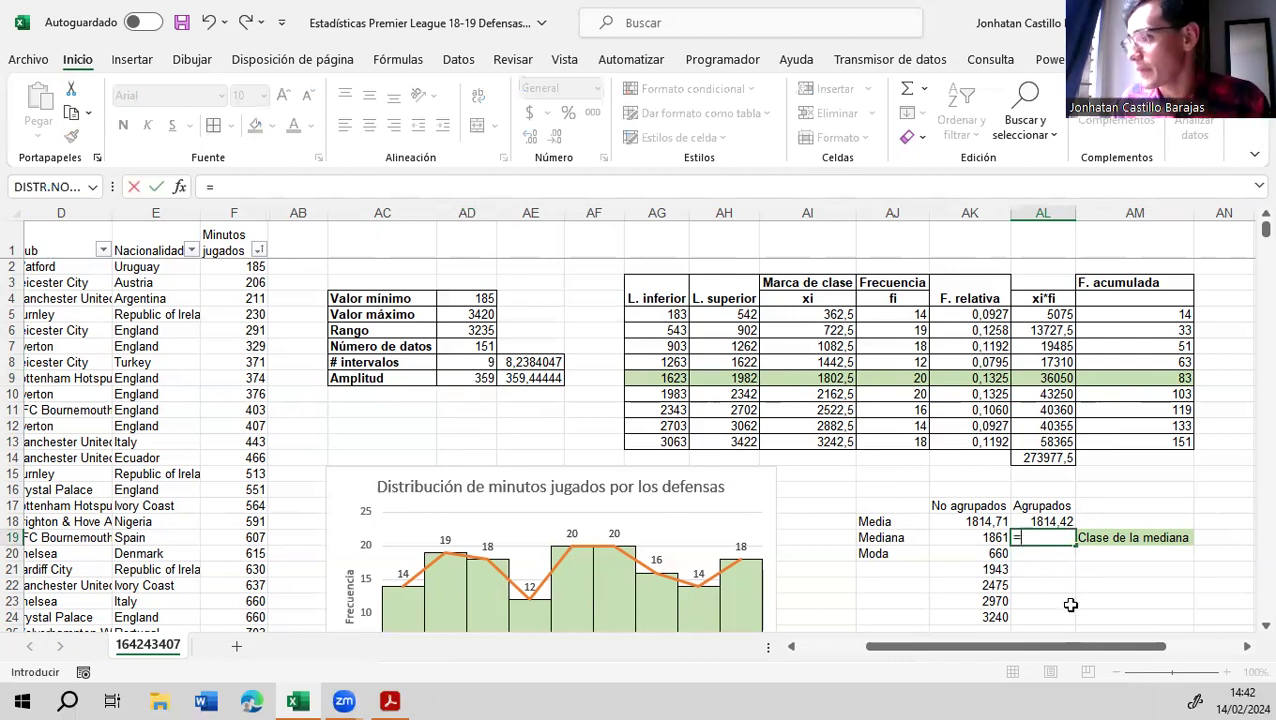
{"action": "left_click", "coordinate": [659, 383]}
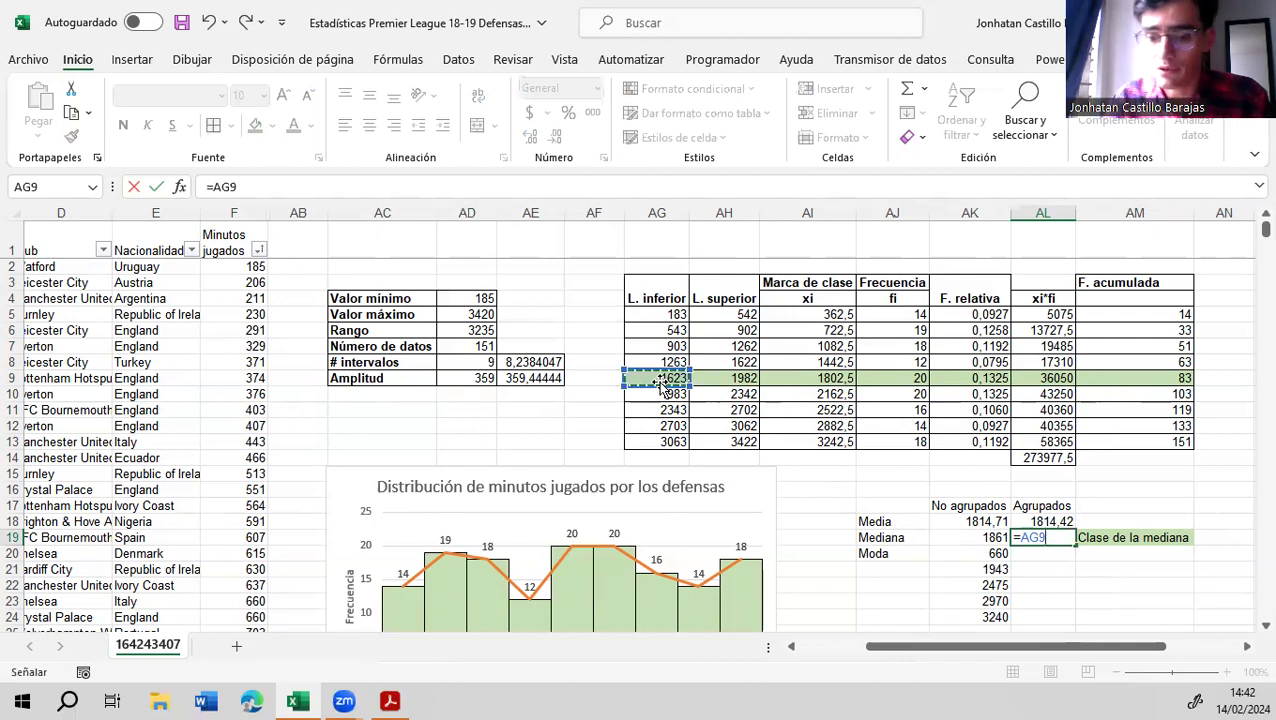
{"action": "type", "text": "+"}
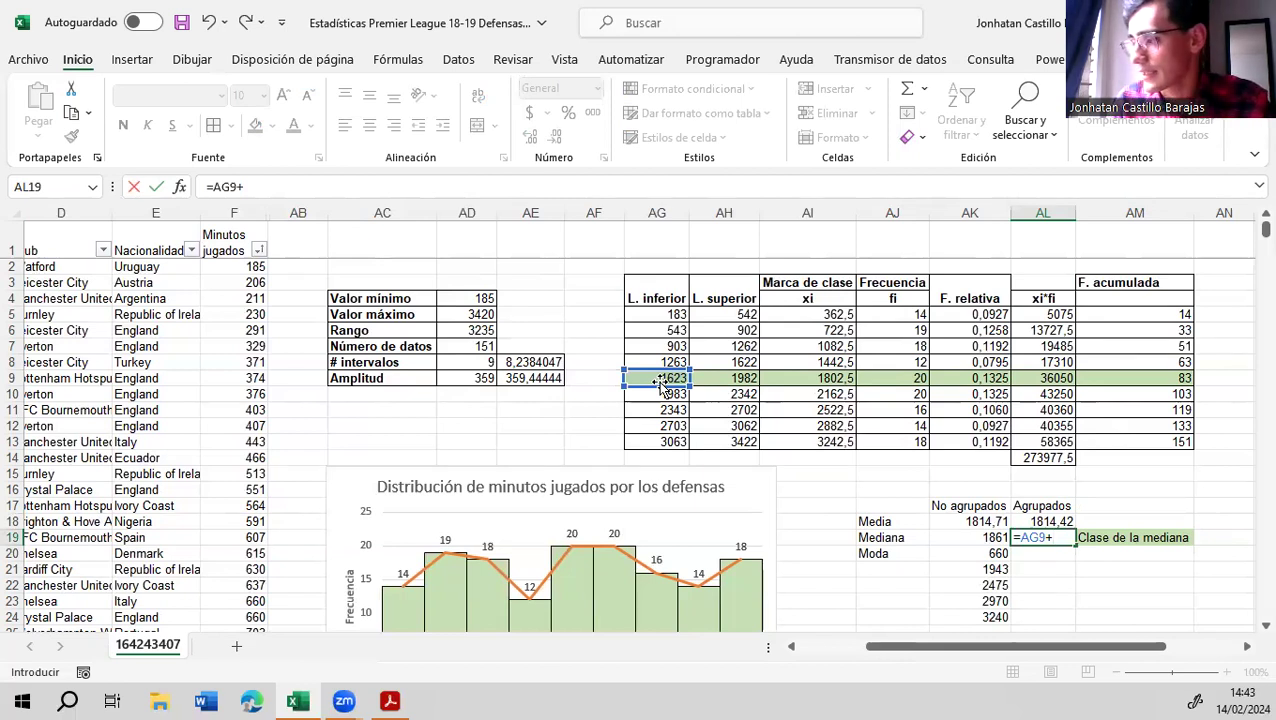
{"action": "left_click", "coordinate": [319, 190]}
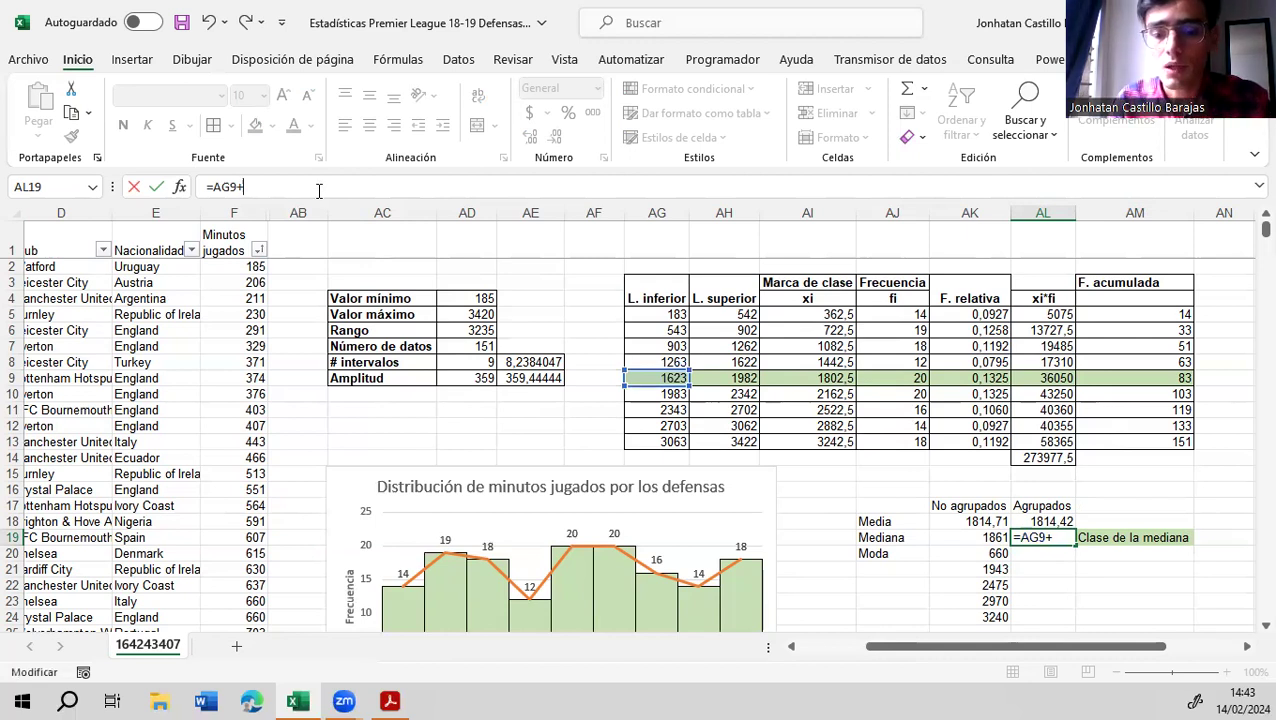
{"action": "type", "text": "()"}
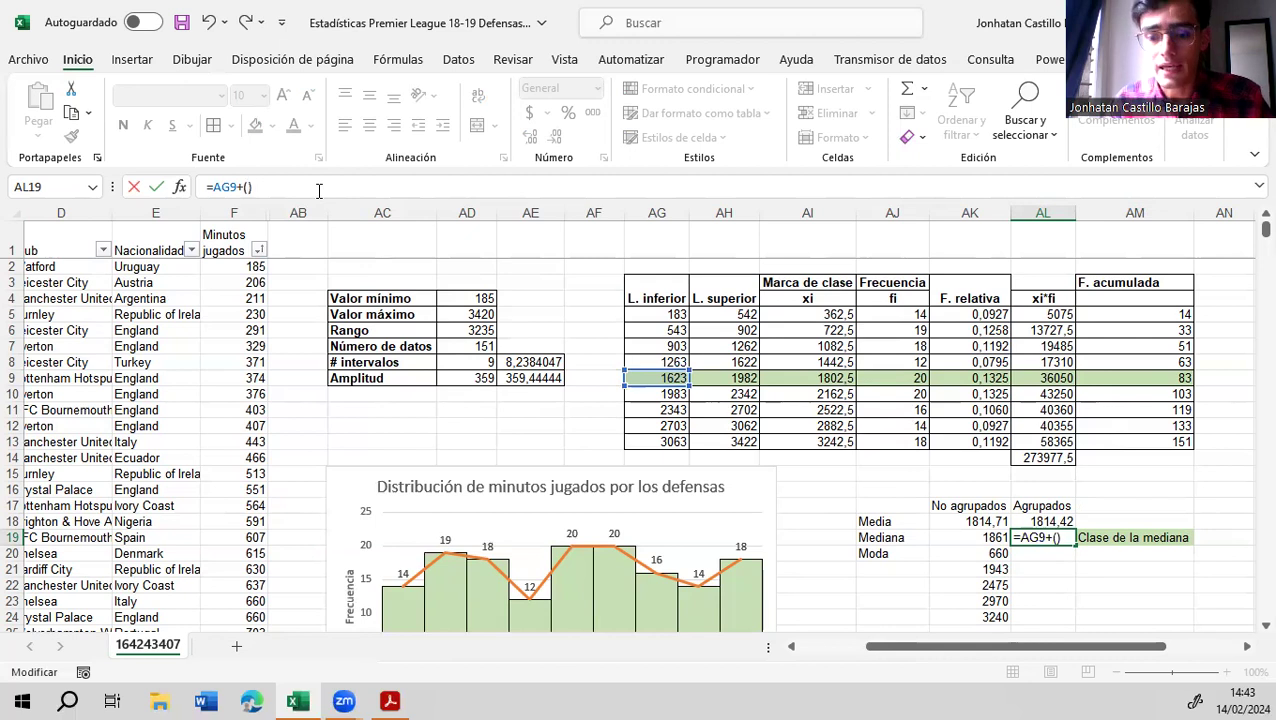
{"action": "type", "text": "()"}
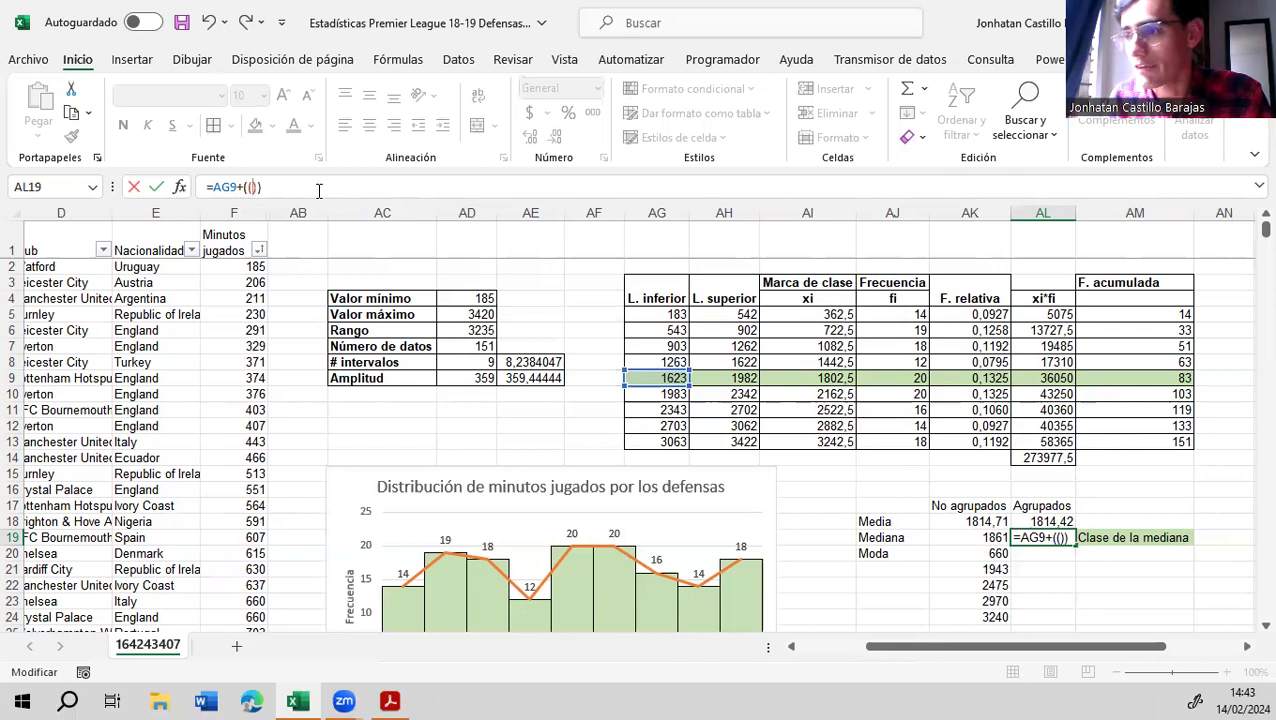
{"action": "type", "text": "("}
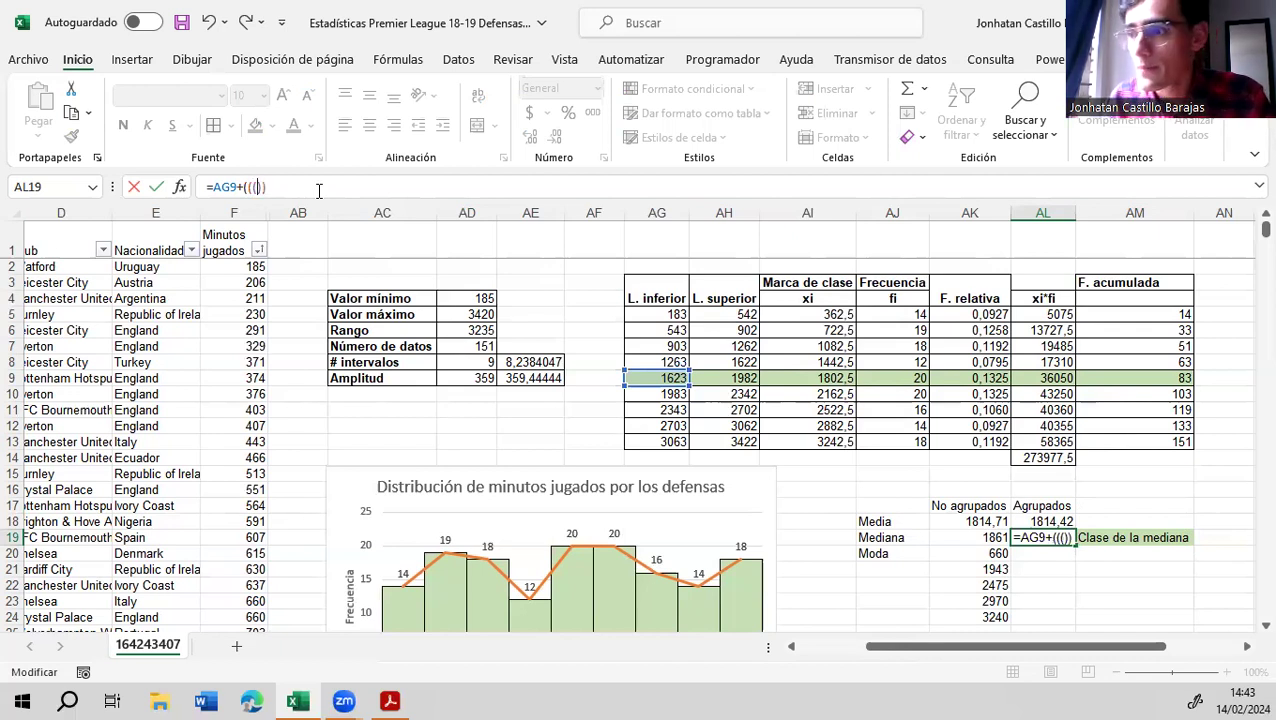
{"action": "type", "text": ")"}
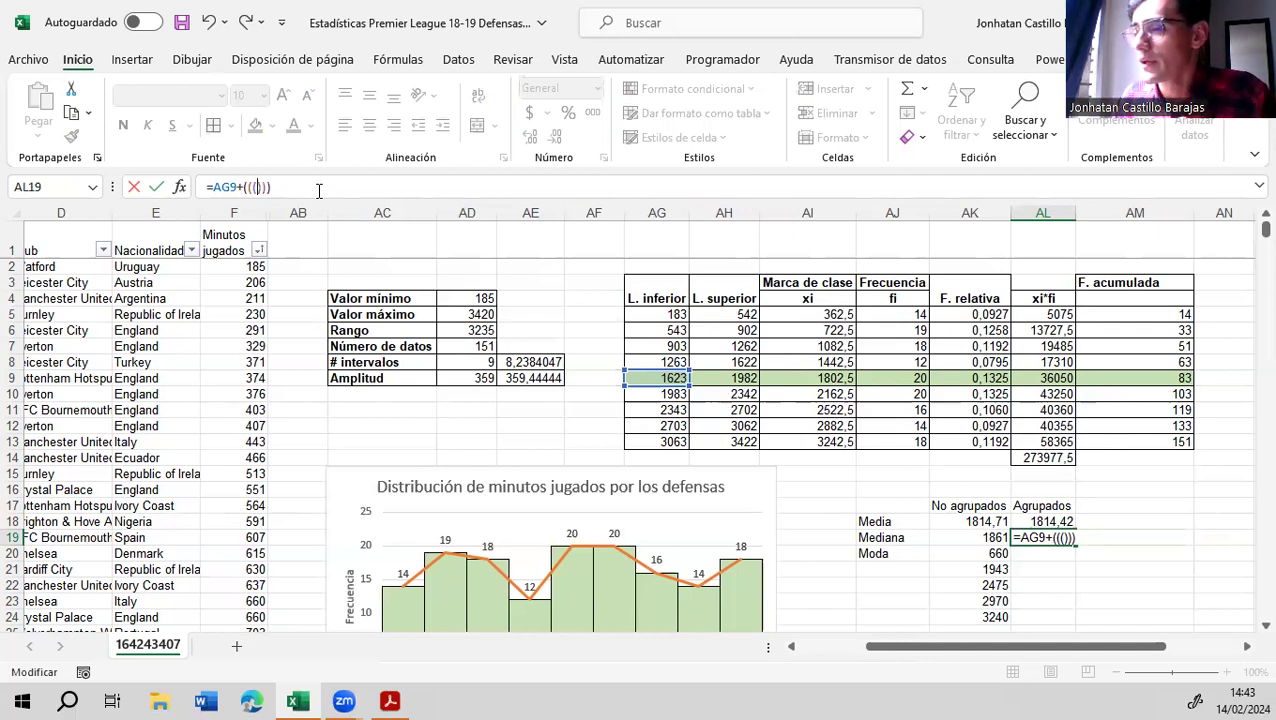
Fill the innermost parentheses of AL19's formula with AD7+1 and enter it as =AG9+(((AD7+1)))
{"action": "left_click", "coordinate": [460, 347]}
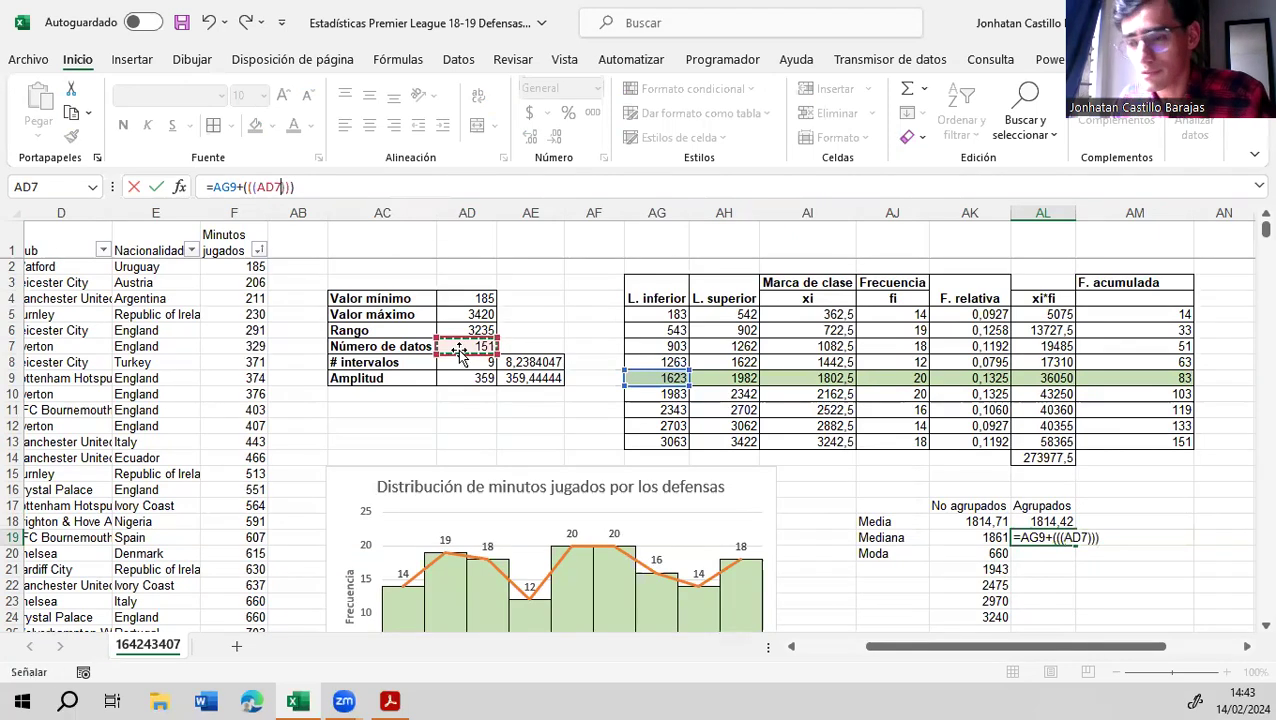
{"action": "type", "text": "+1"}
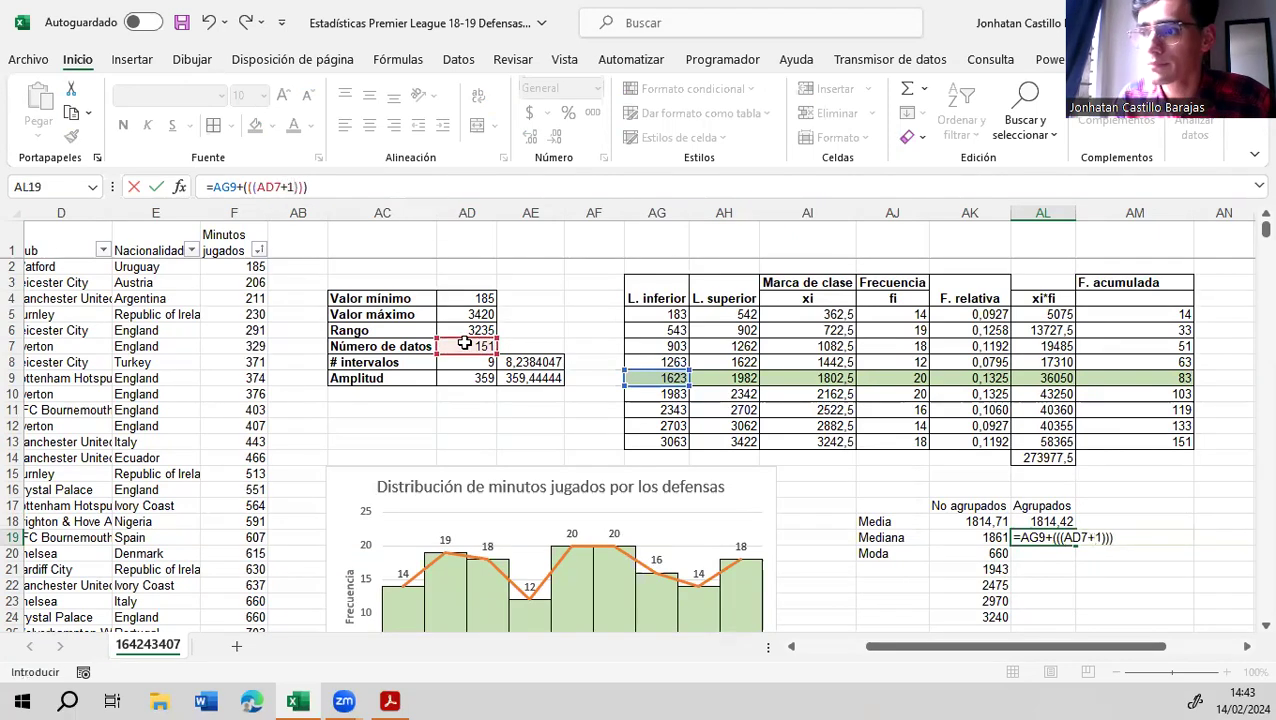
{"action": "key", "text": "Tab"}
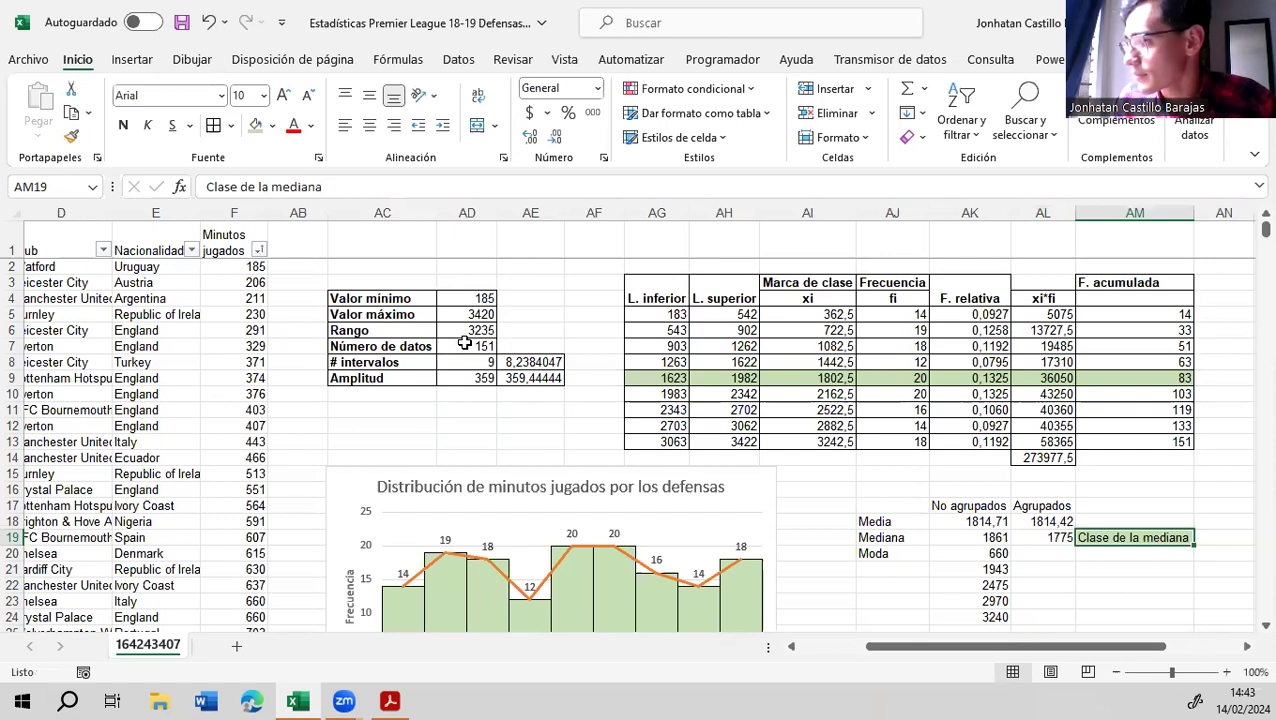
{"action": "key", "text": "Left"}
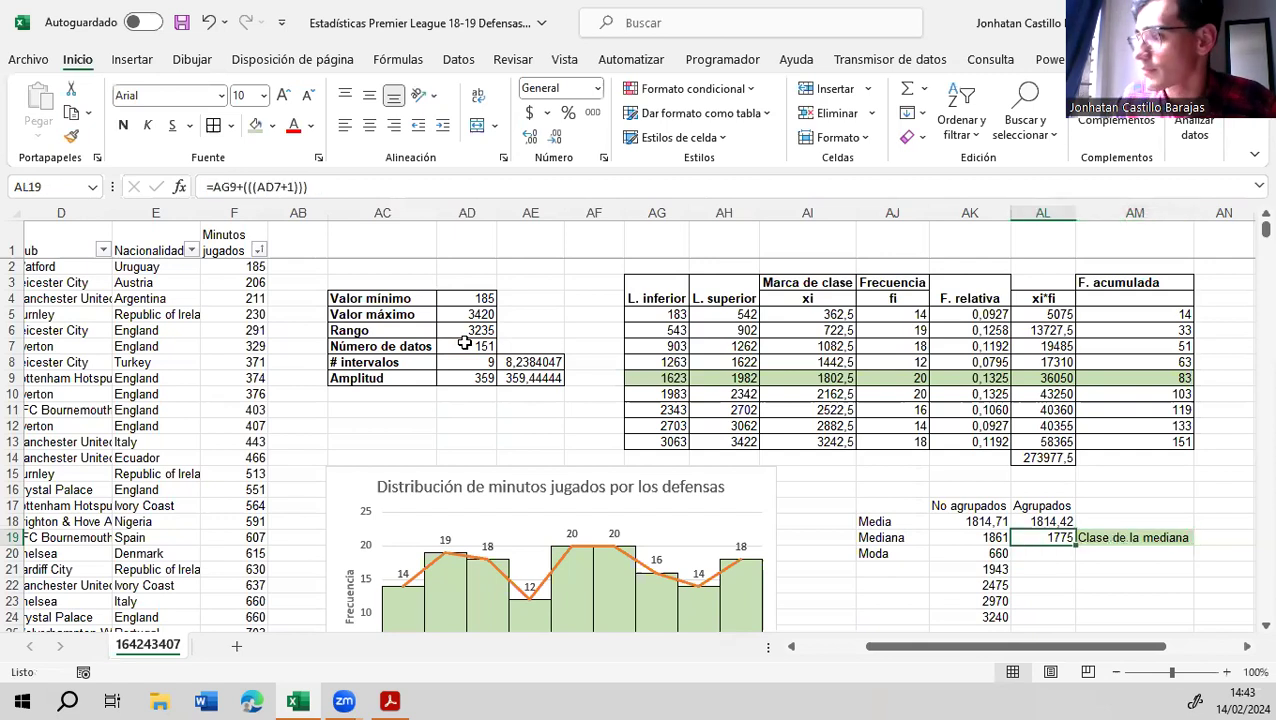
Extend the AL19 formula by dividing by 2 and subtracting (AM8+1), giving =AG9+(((AD7+1)/2-(AM8+1)))
{"action": "left_click", "coordinate": [293, 187]}
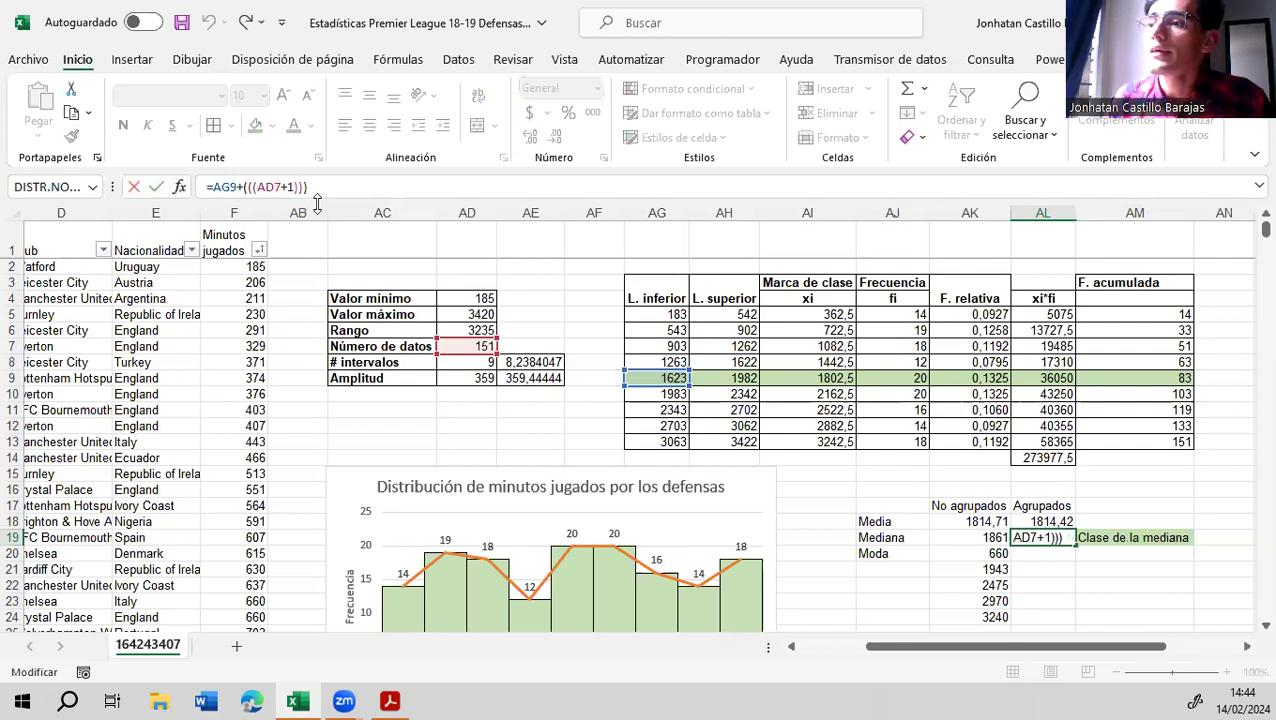
{"action": "type", "text": "/"}
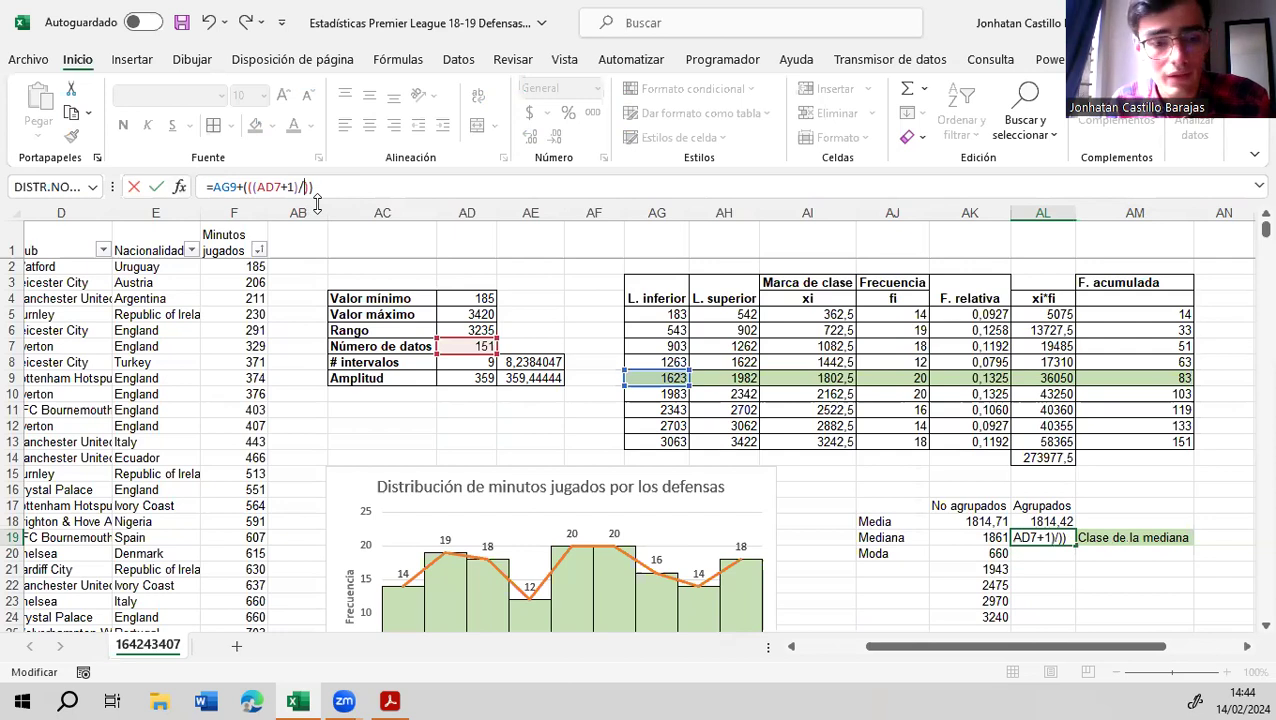
{"action": "type", "text": "2"}
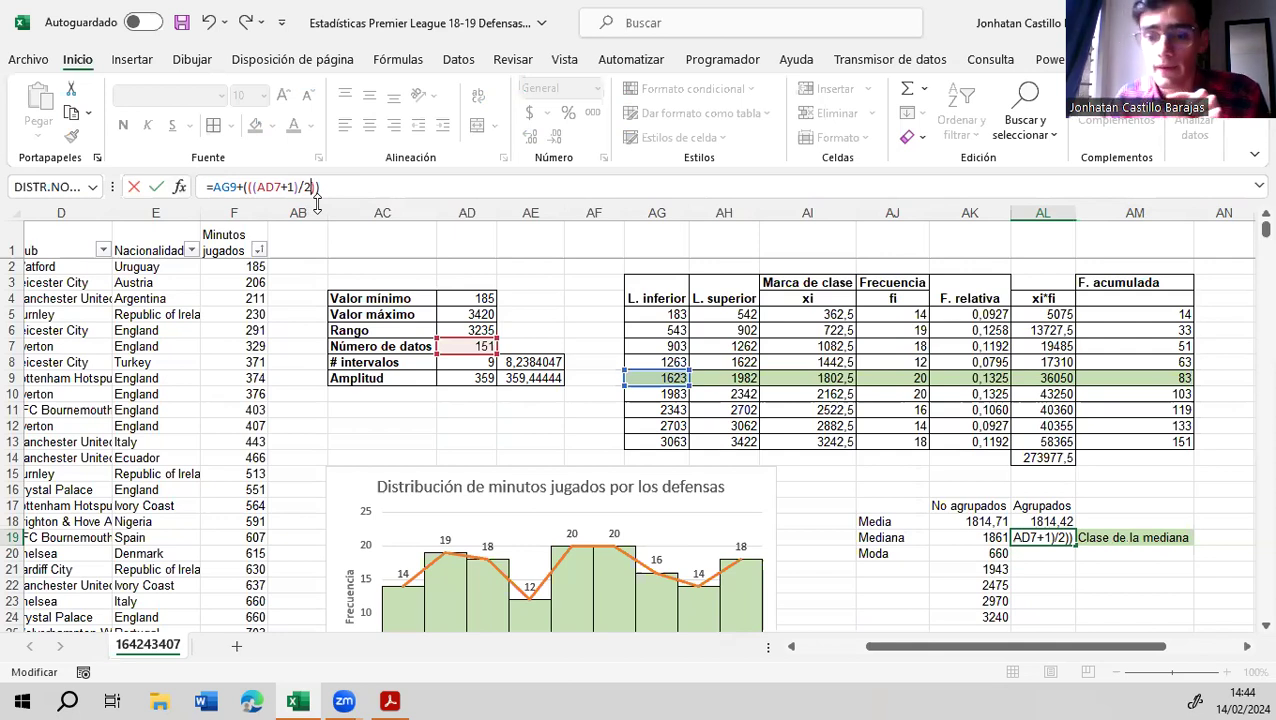
{"action": "type", "text": "-"}
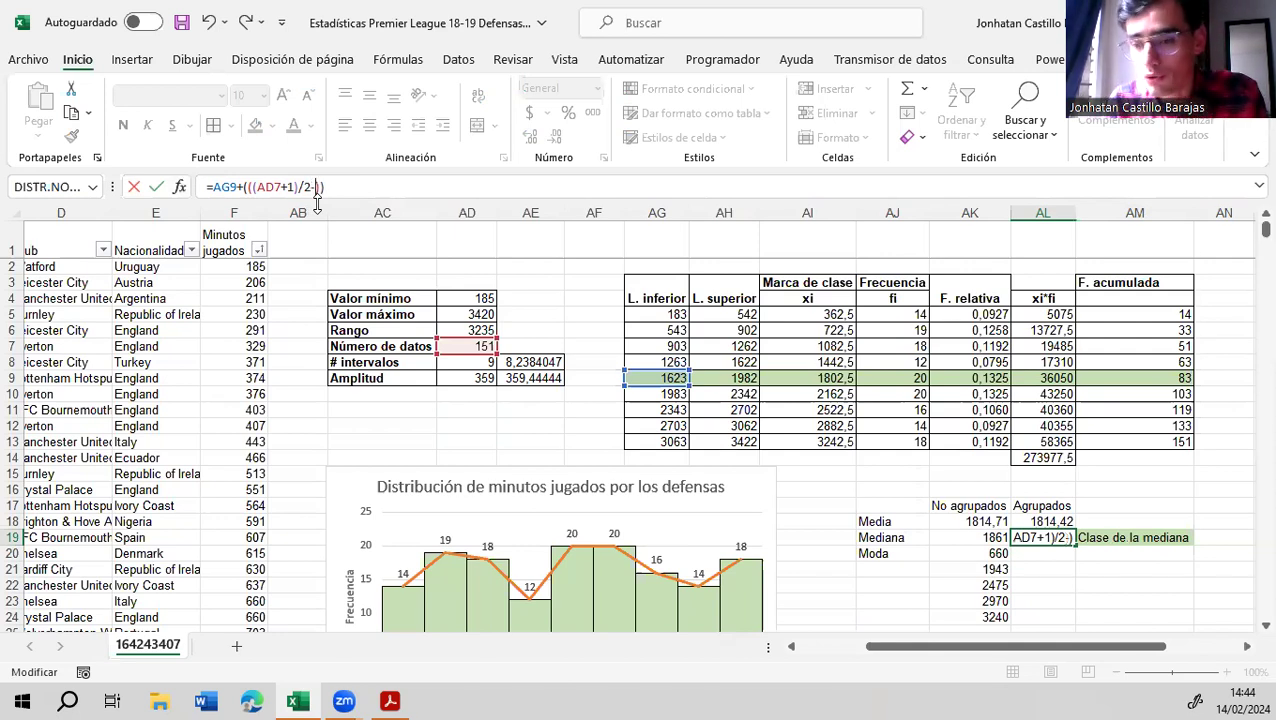
{"action": "type", "text": "("}
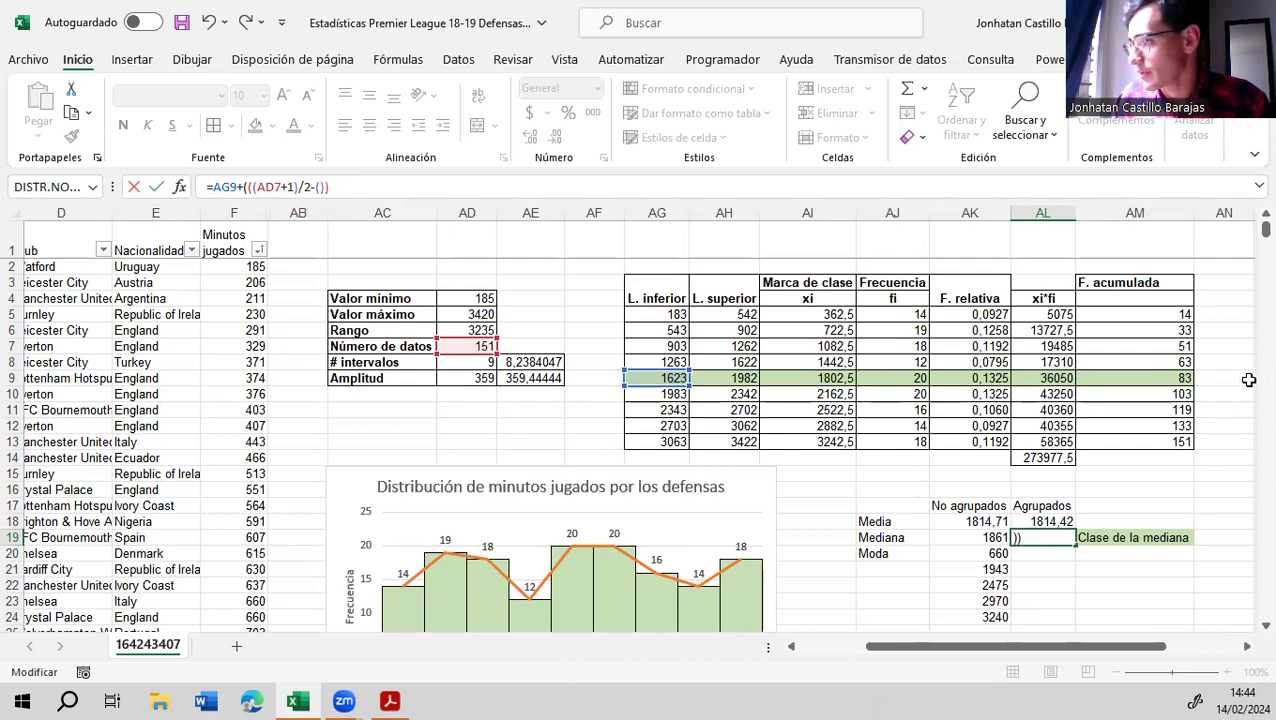
{"action": "left_click", "coordinate": [1138, 364]}
{"action": "type", "text": "+1"}
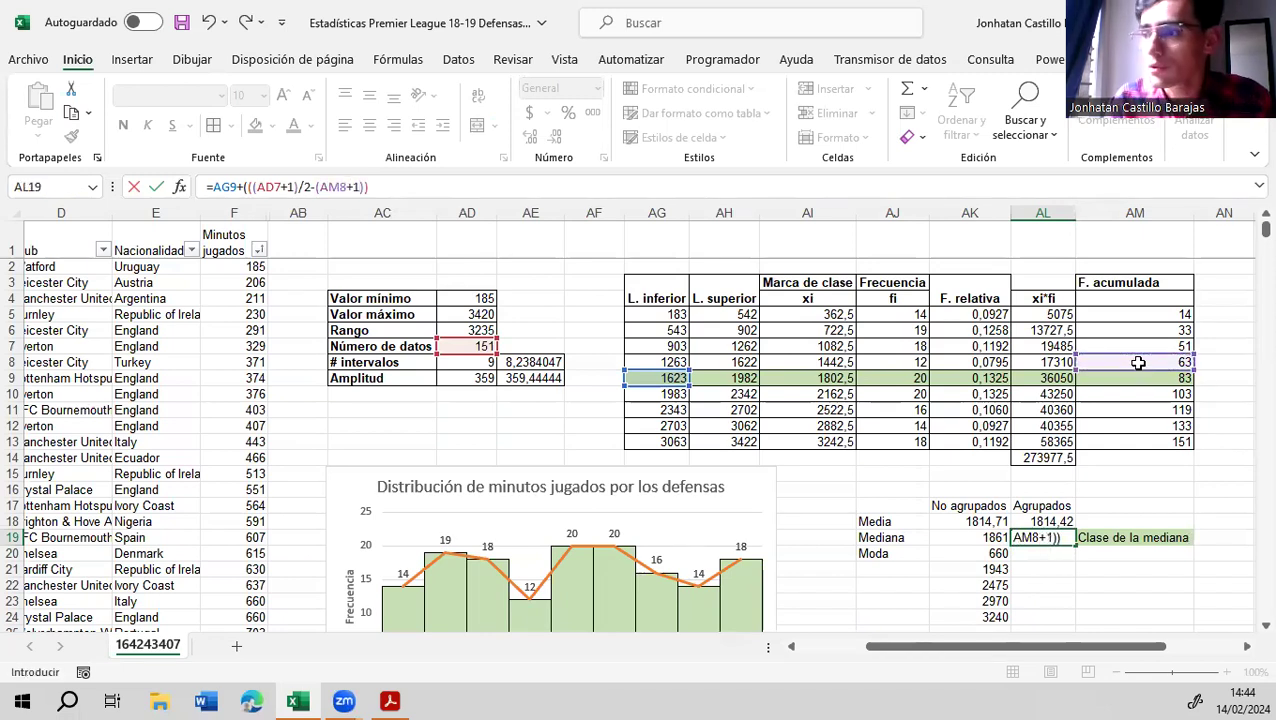
{"action": "type", "text": ")"}
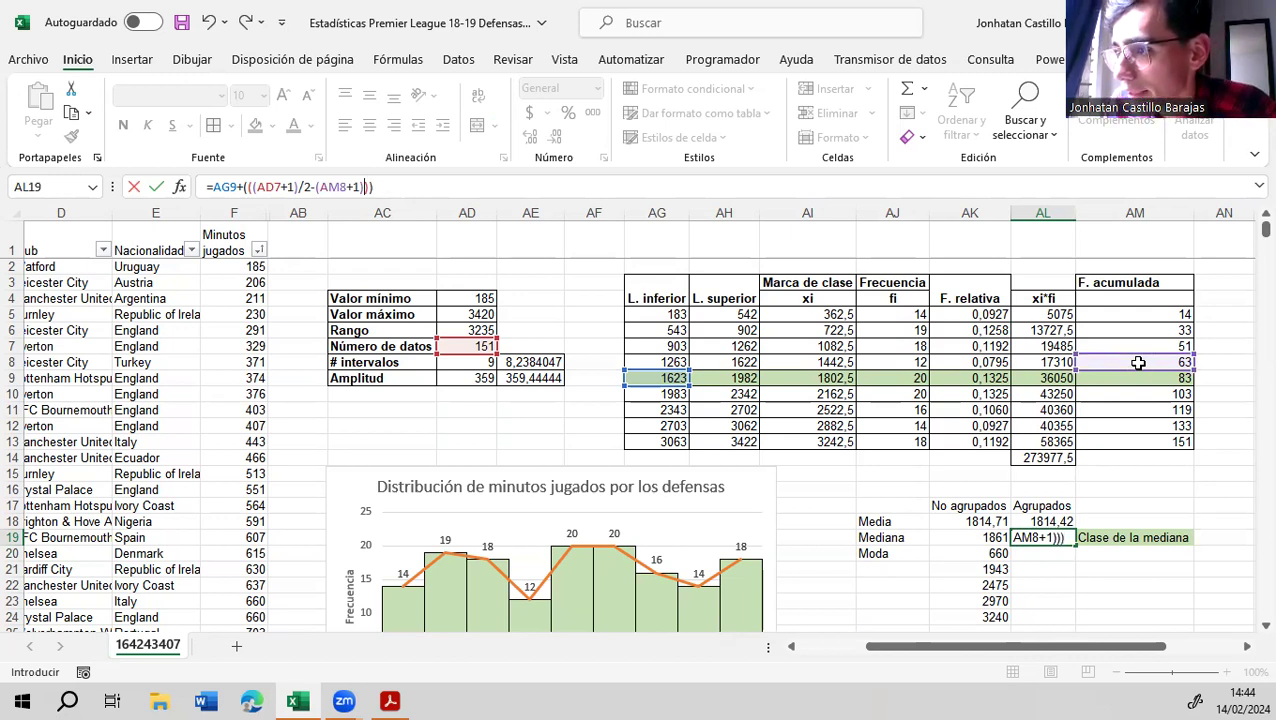
{"action": "key", "text": "Tab"}
{"action": "key", "text": "shift+Tab"}
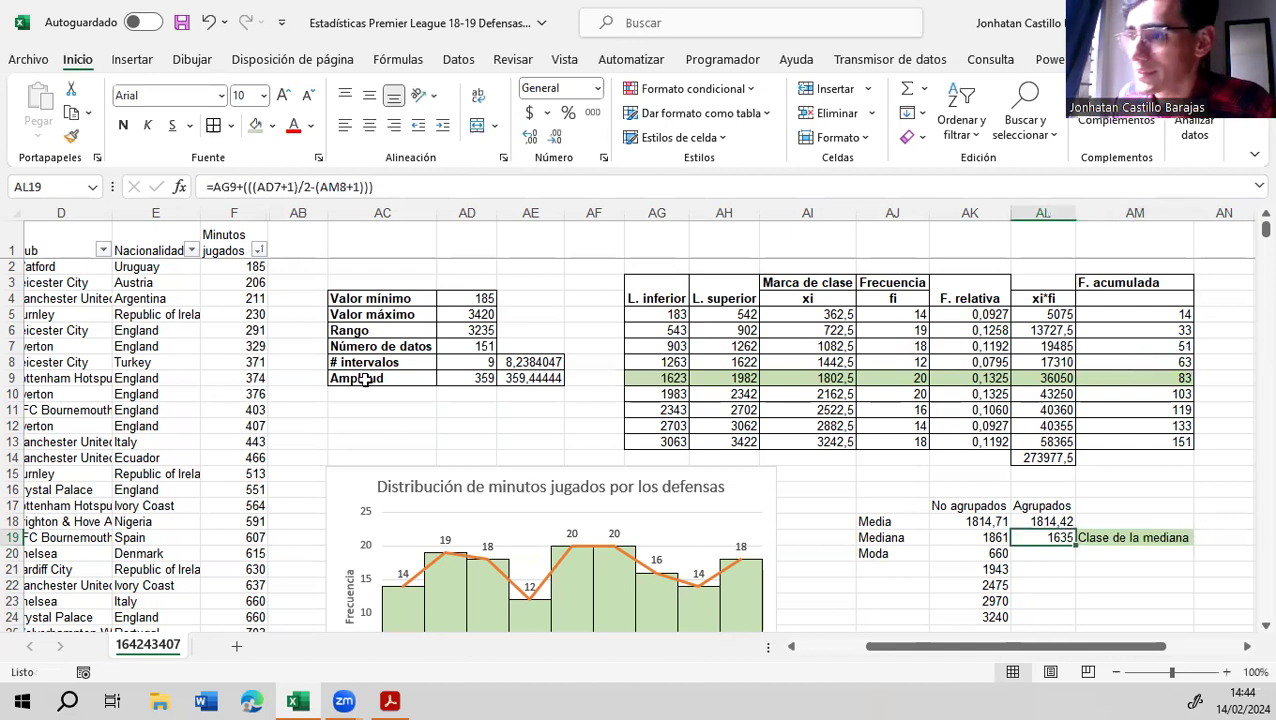
Complete the AL19 median formula by dividing by AJ9 and multiplying by AD9, giving =AG9+(((AD7+1)/2-(AM8+1))/AJ9)*AD9
{"action": "left_click", "coordinate": [372, 186]}
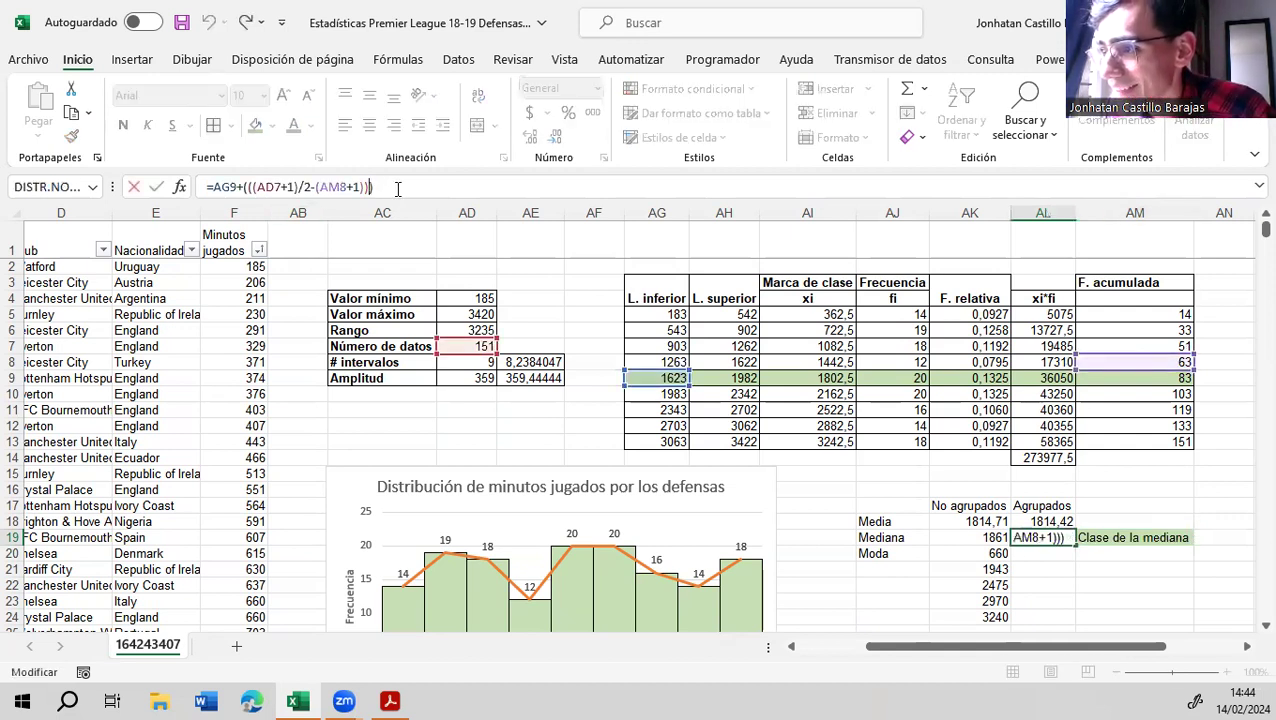
{"action": "type", "text": "/"}
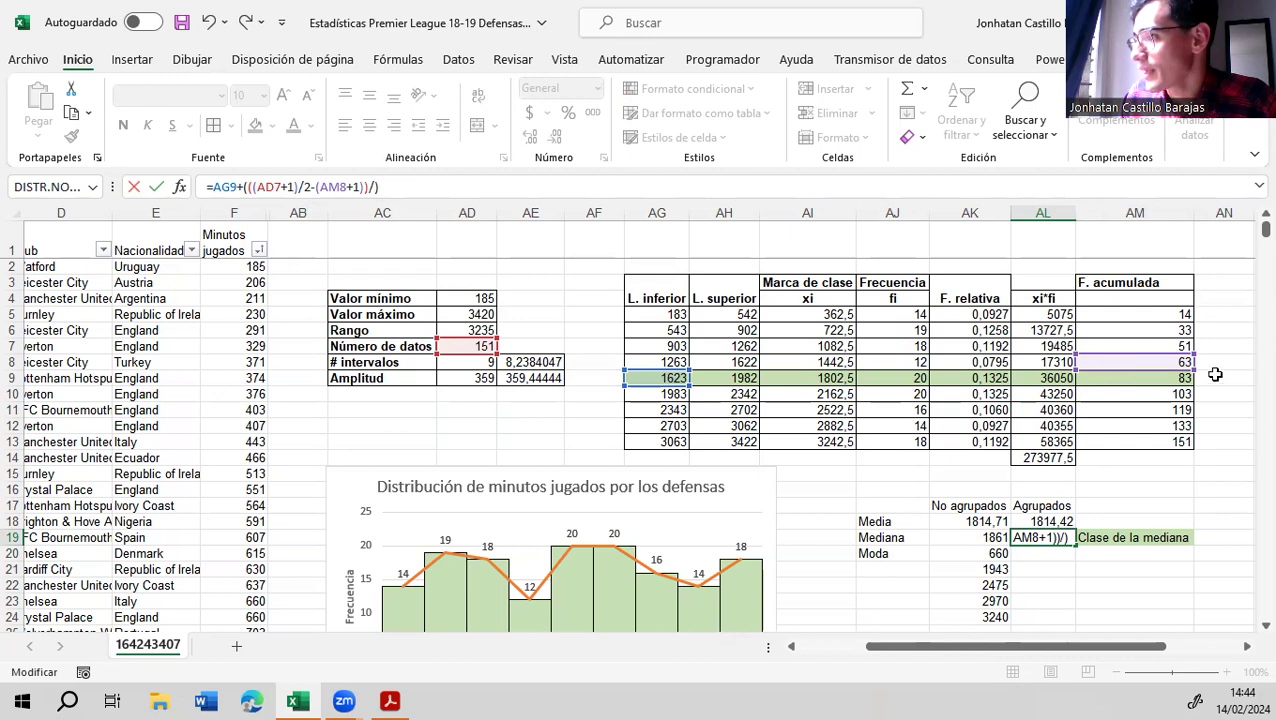
{"action": "left_click", "coordinate": [890, 378]}
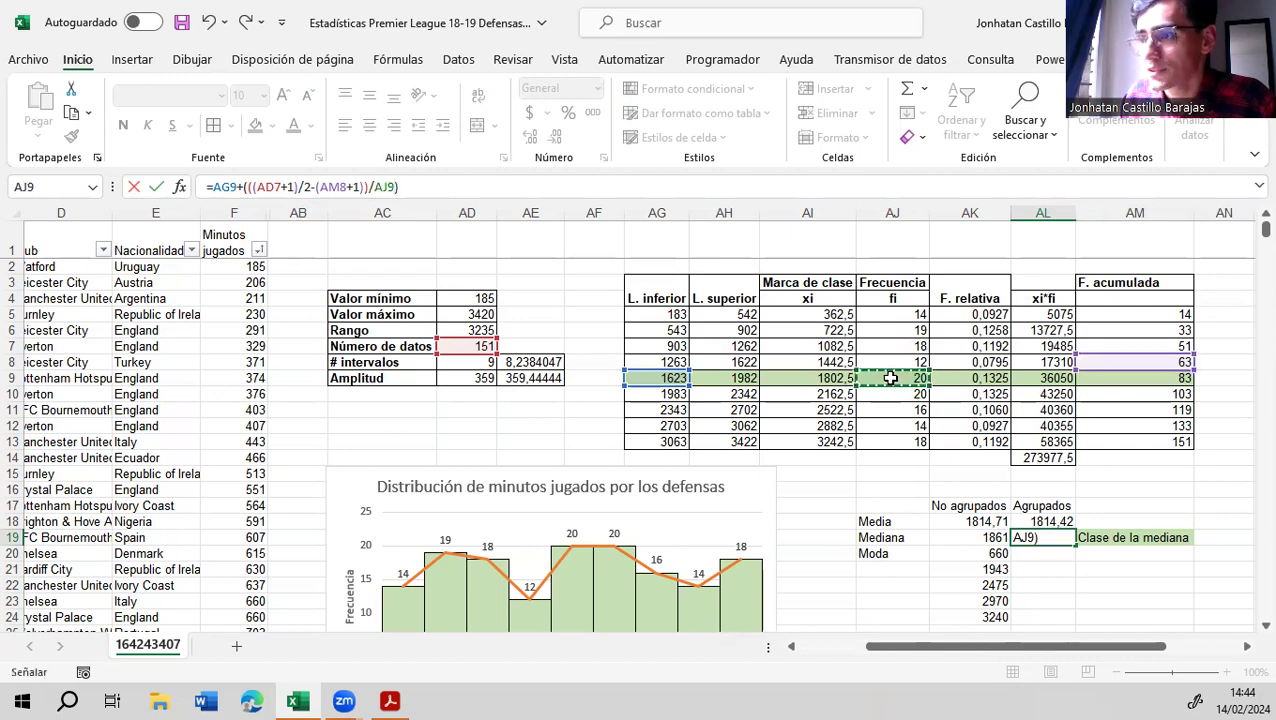
{"action": "left_click", "coordinate": [459, 188]}
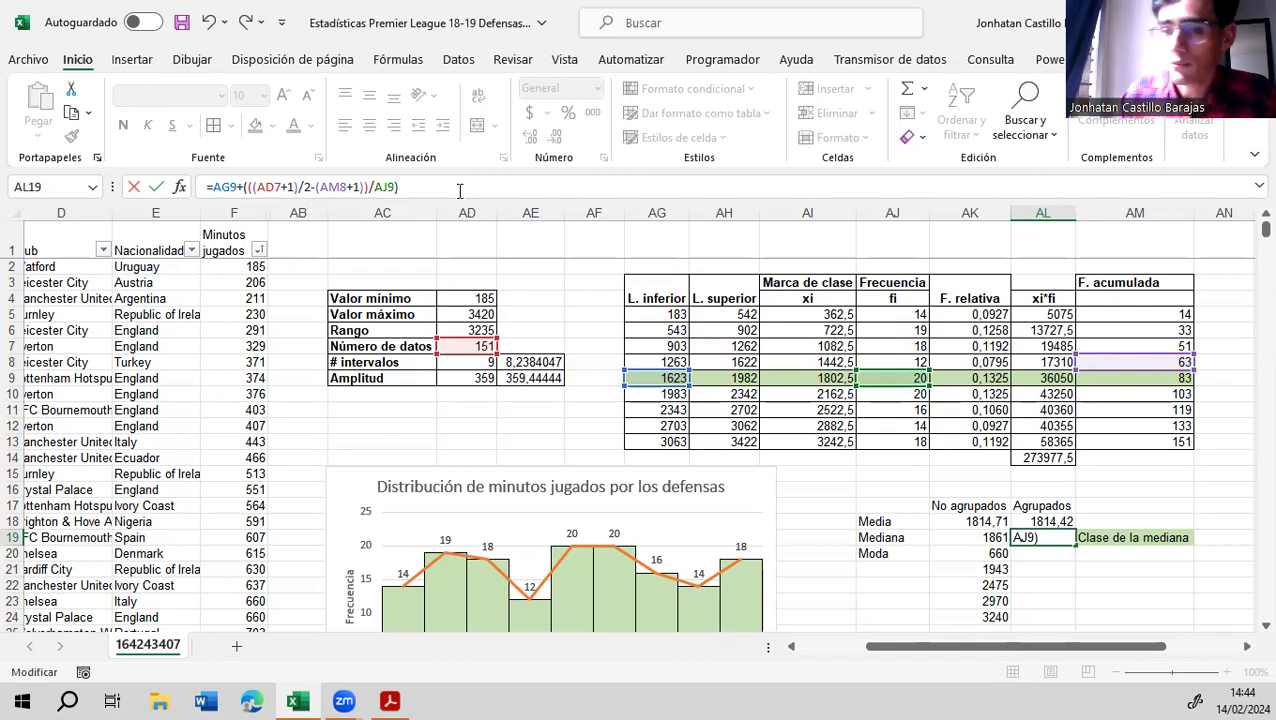
{"action": "type", "text": "*"}
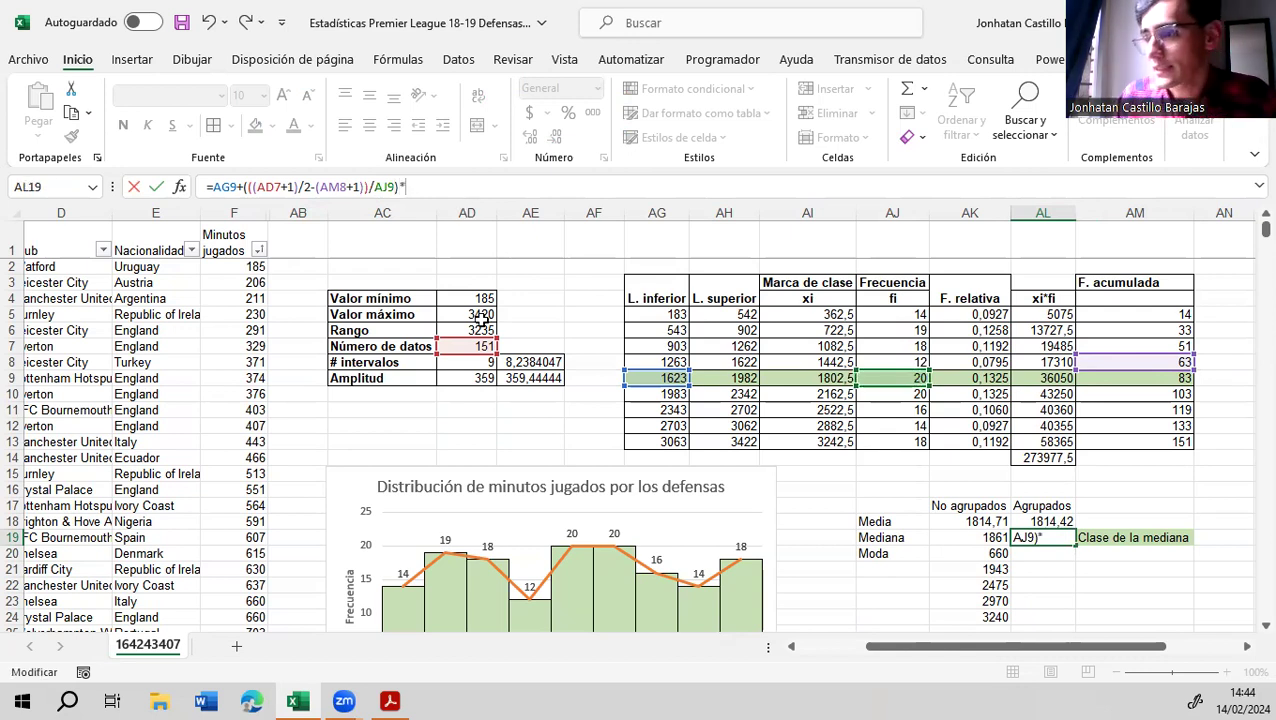
{"action": "left_click", "coordinate": [476, 380]}
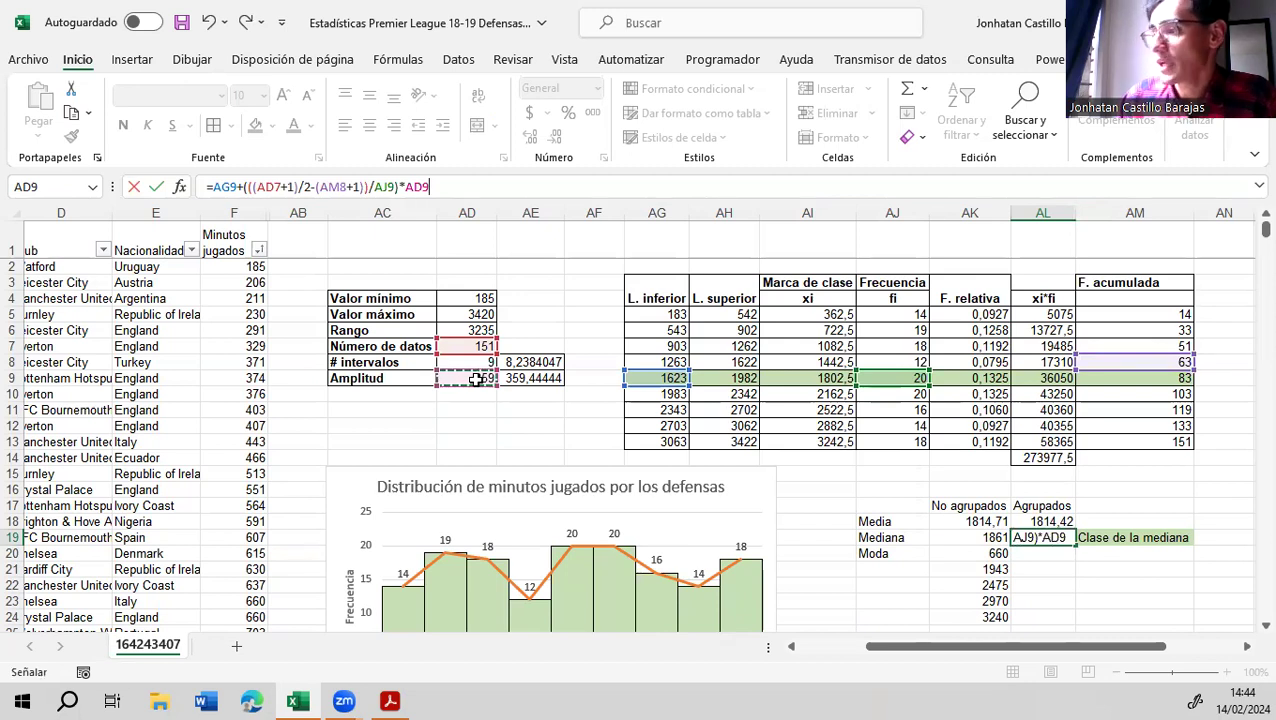
{"action": "key", "text": "Return"}
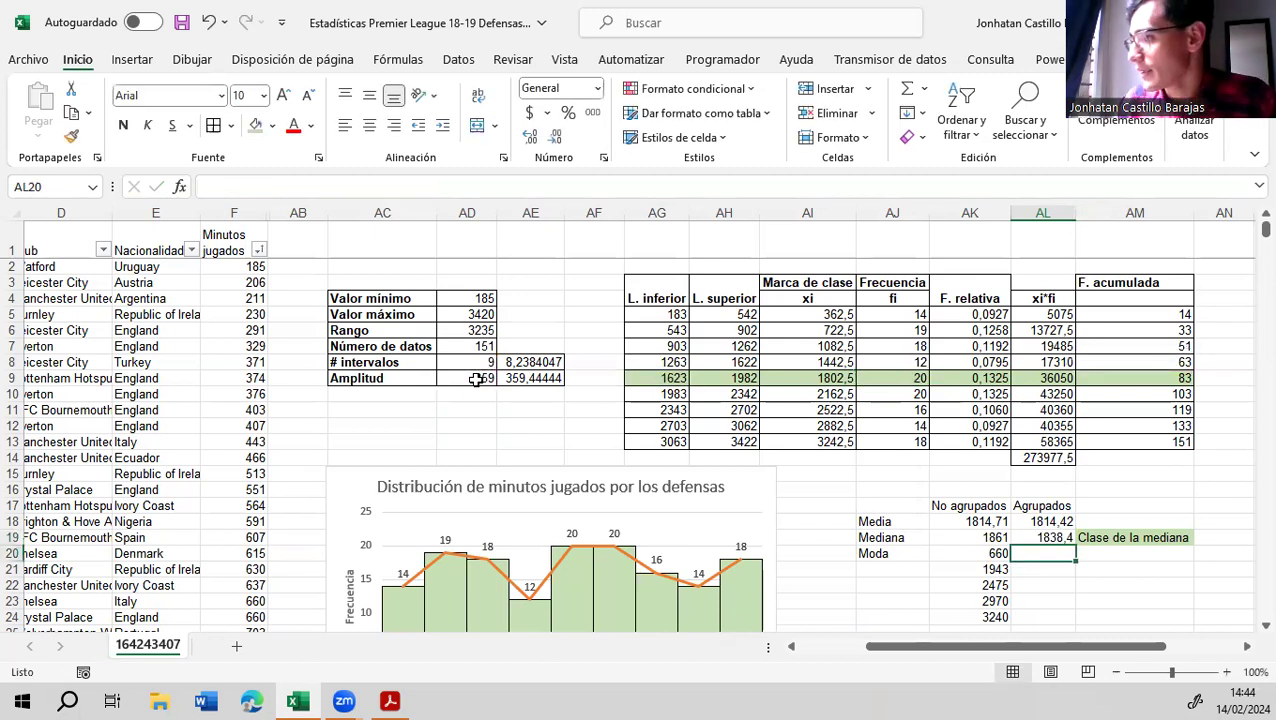
{"action": "left_click", "coordinate": [1052, 538]}
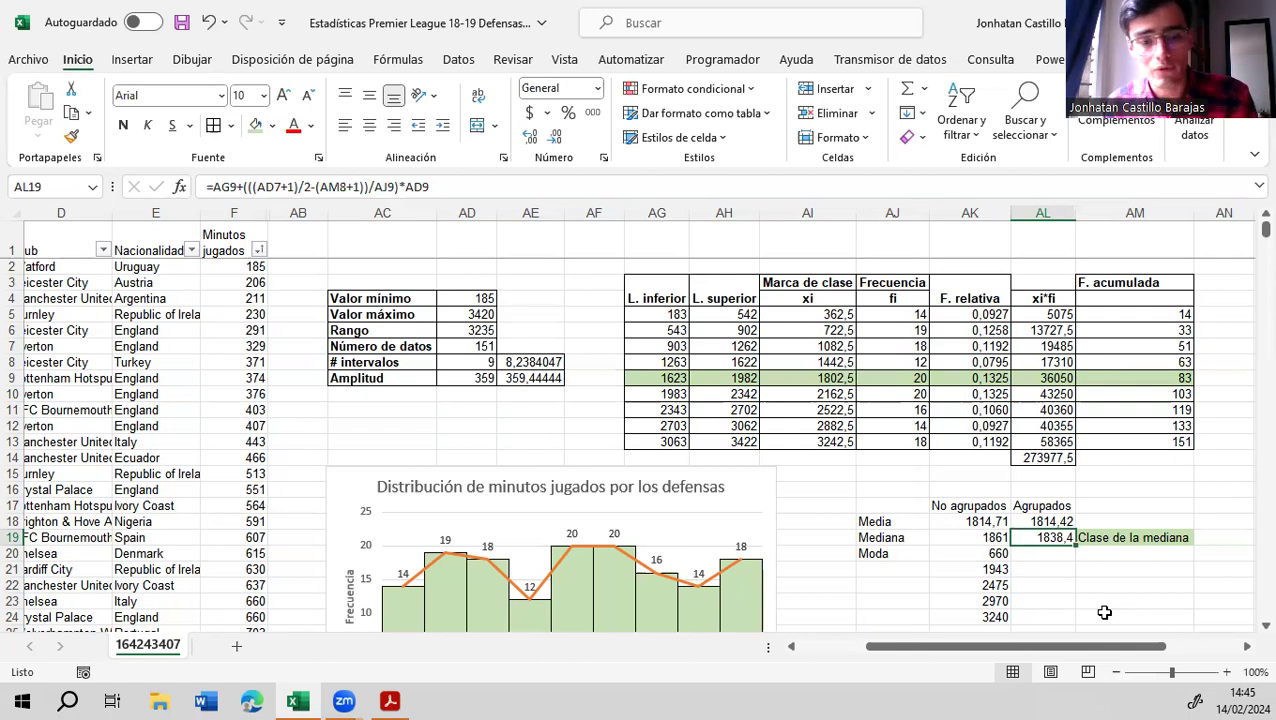
Switch between the Acrobat slide and Excel to compare the grouped mode formula's terms with the class frequencies around AJ9 and AJ10
{"action": "key", "text": "alt+Tab"}
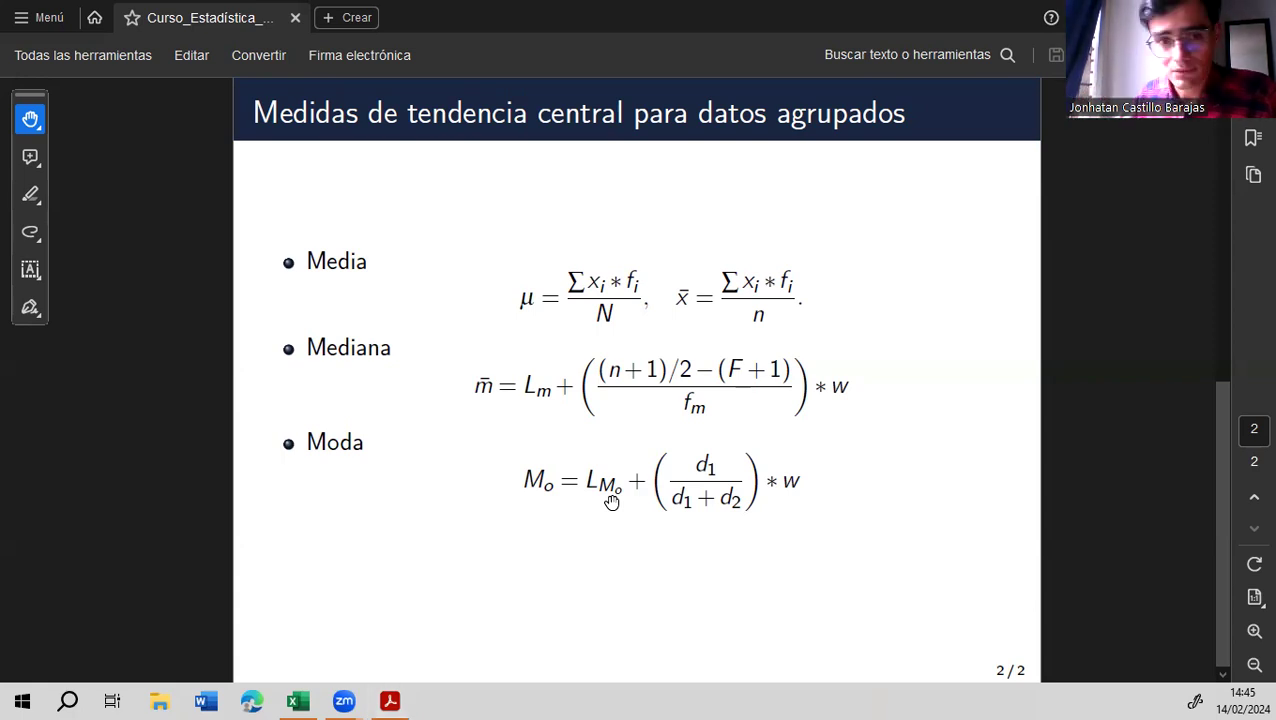
{"action": "key", "text": "alt+Tab"}
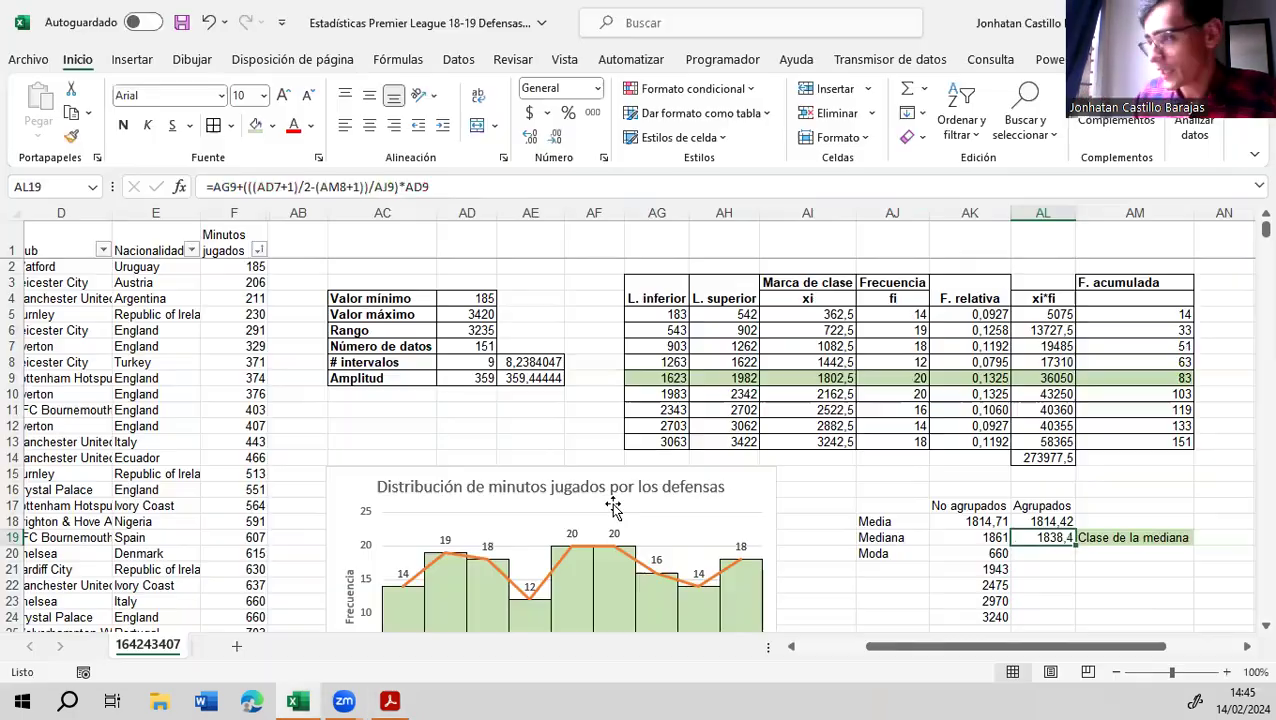
{"action": "left_click", "coordinate": [914, 396]}
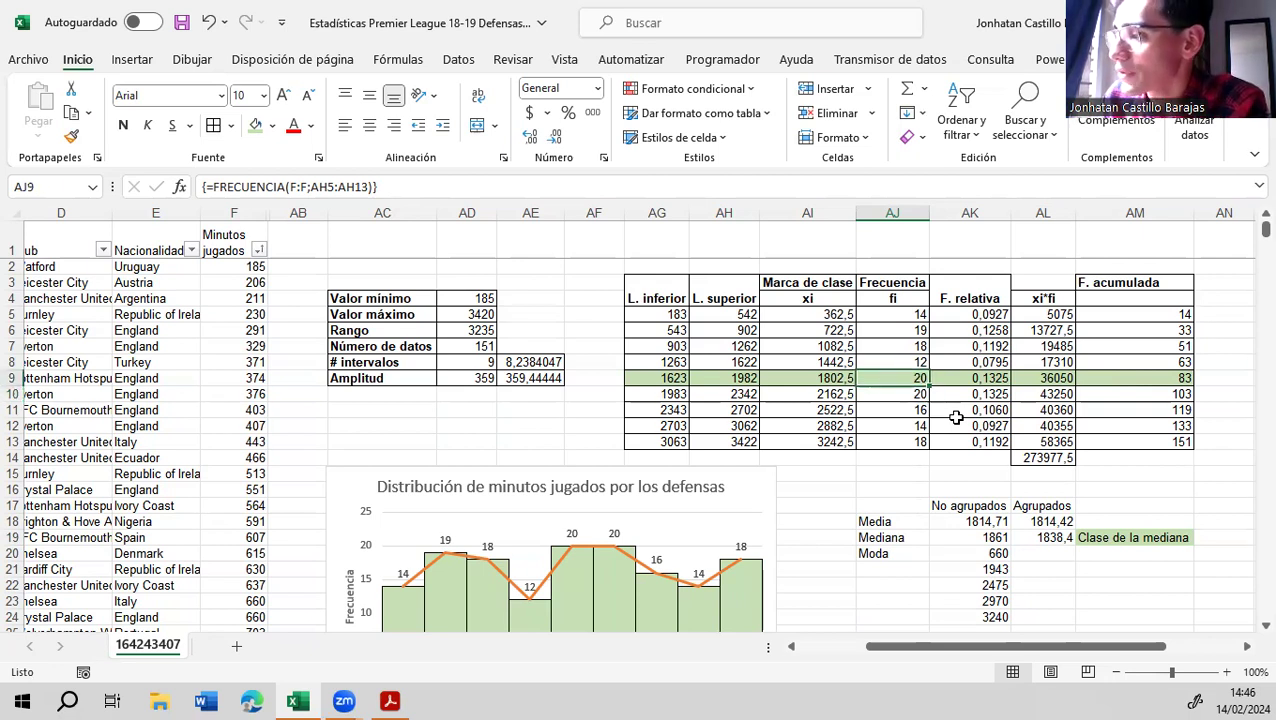
{"action": "key", "text": "Up"}
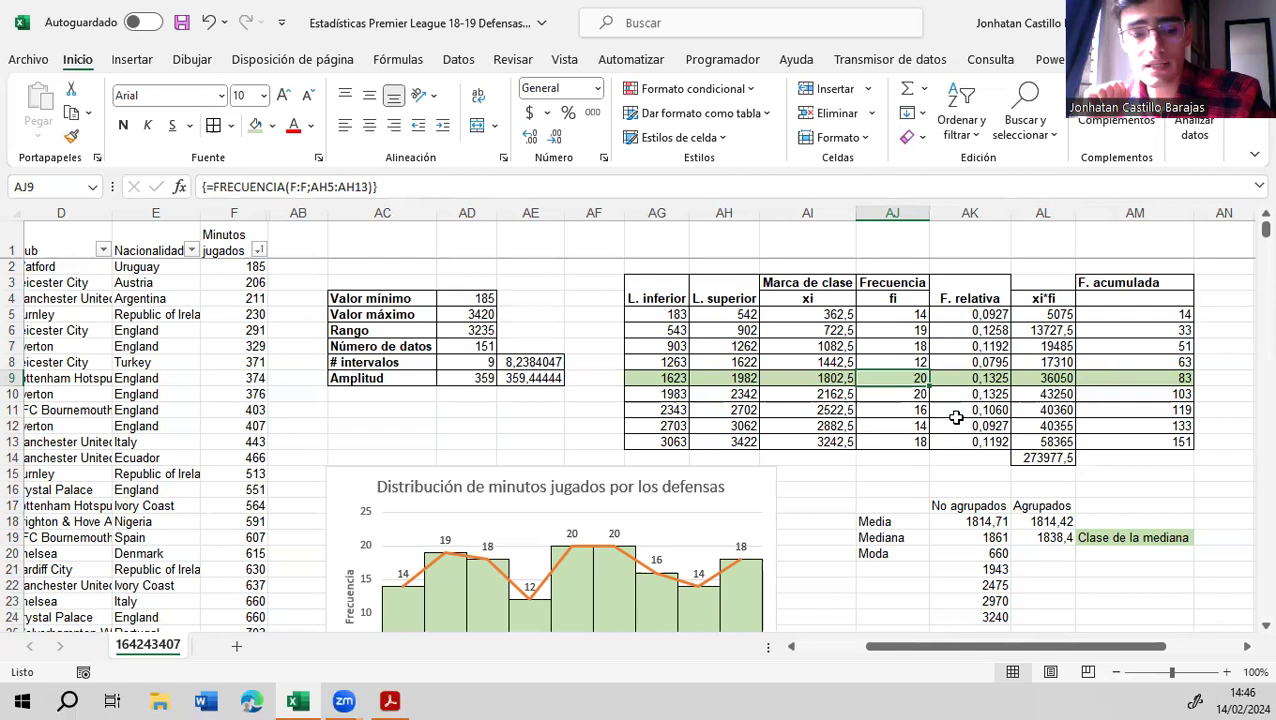
{"action": "key", "text": "alt"}
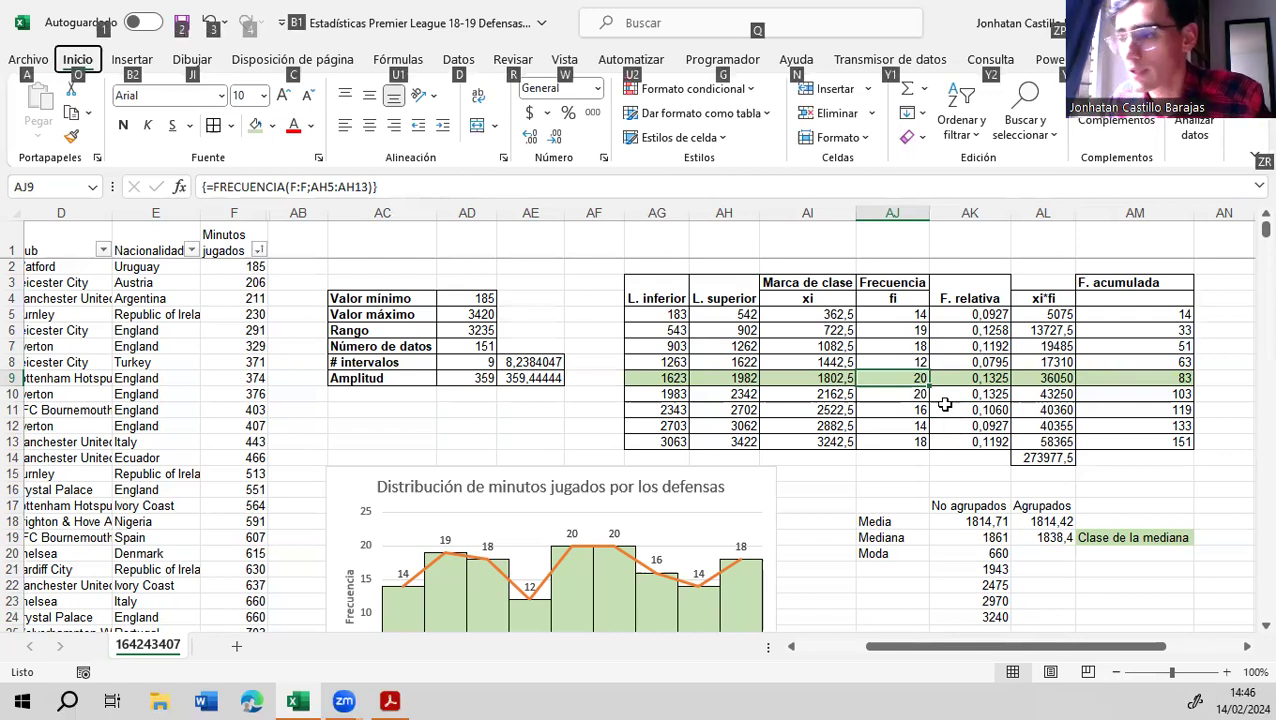
{"action": "key", "text": "alt+Tab"}
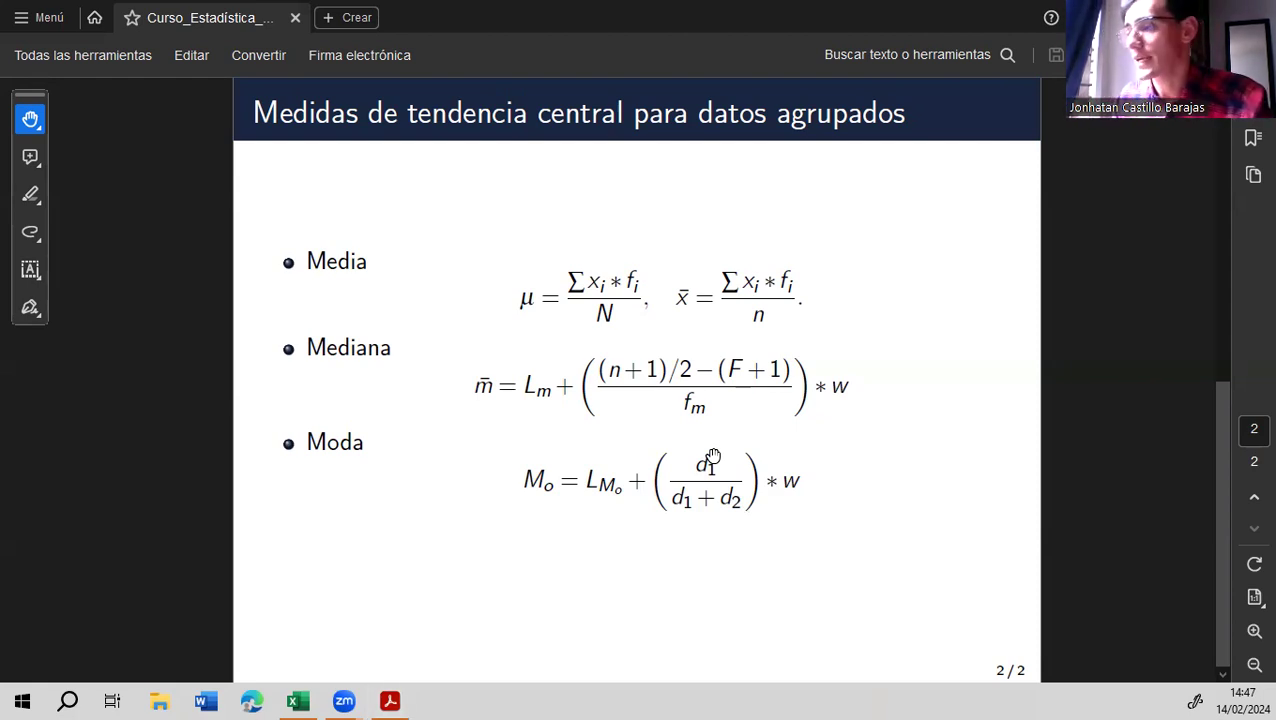
{"action": "key", "text": "alt+Tab"}
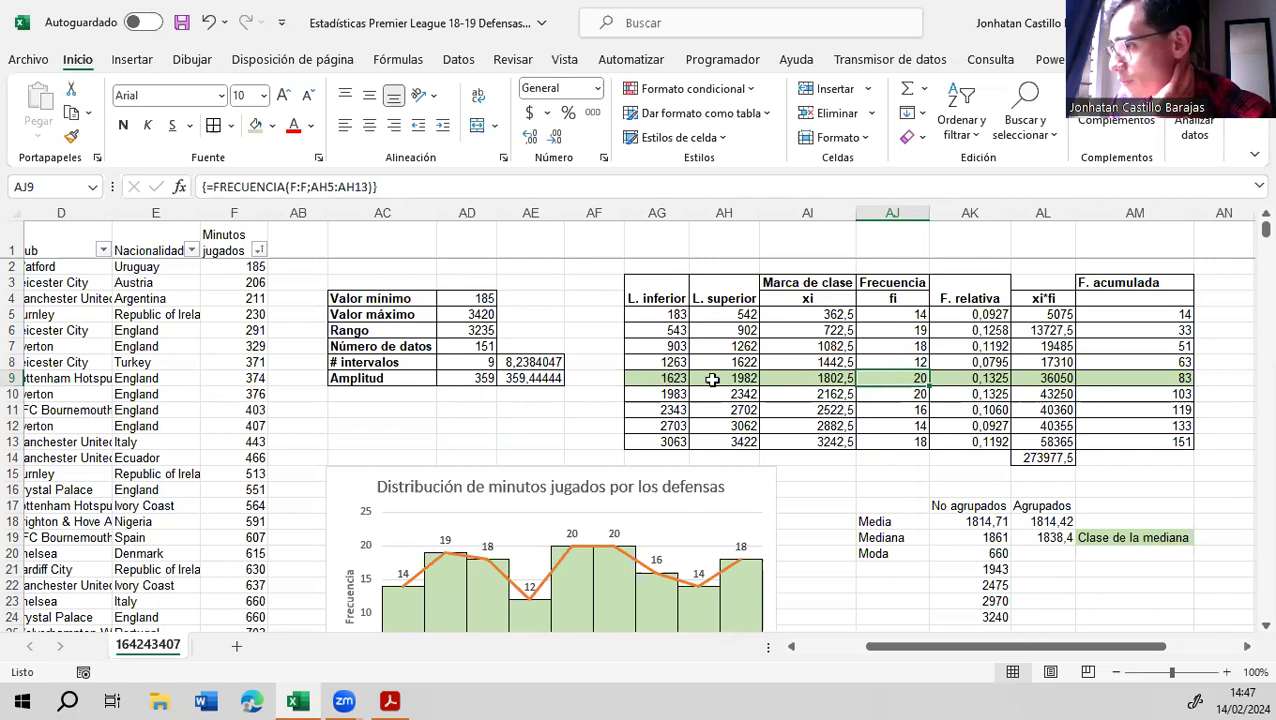
Examine the cumulative frequency in AM9 and the class frequencies in AJ8, AJ9 and AJ10 used by the grouped mode formula
{"action": "left_click", "coordinate": [1181, 378]}
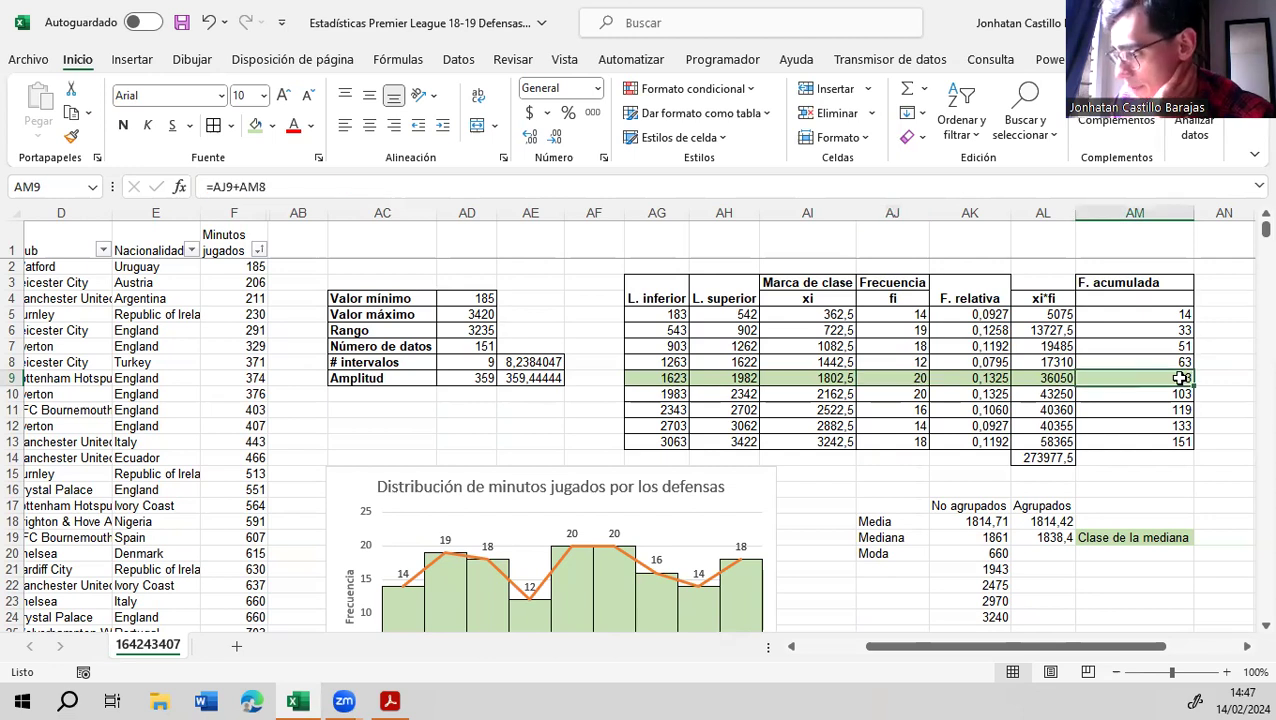
{"action": "left_click", "coordinate": [898, 378]}
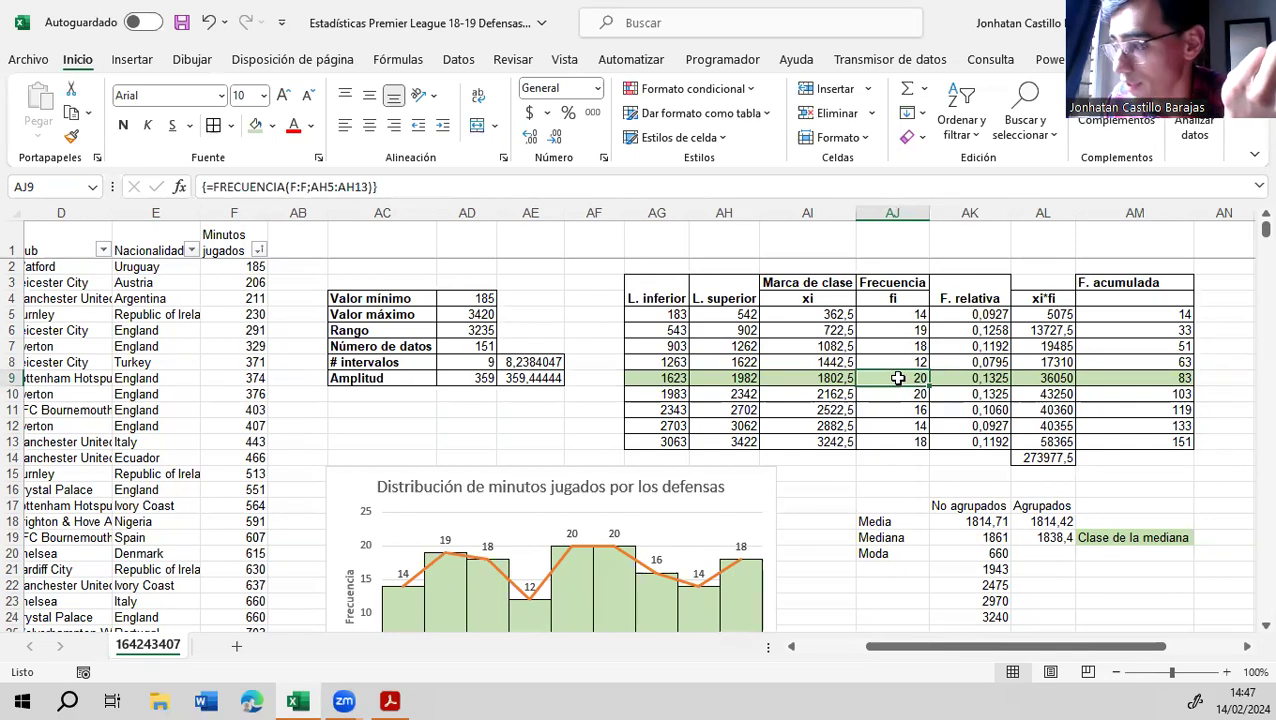
{"action": "left_click", "coordinate": [902, 363]}
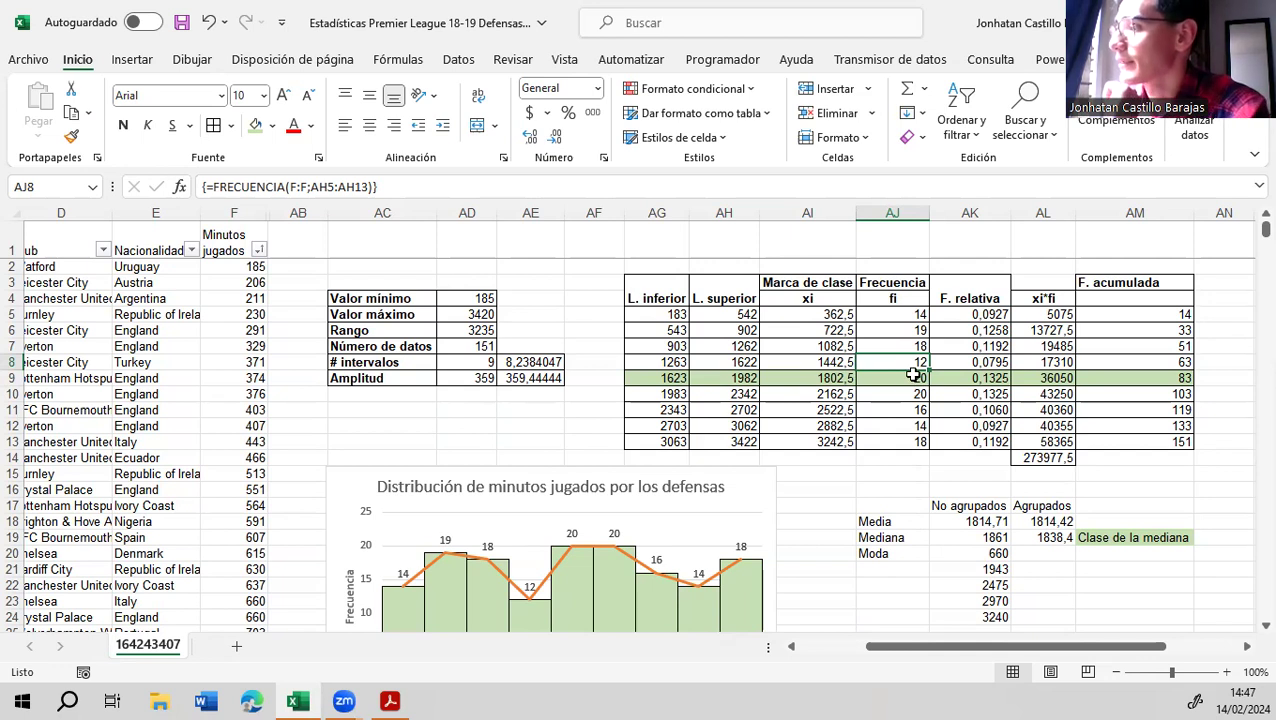
{"action": "left_click", "coordinate": [912, 382]}
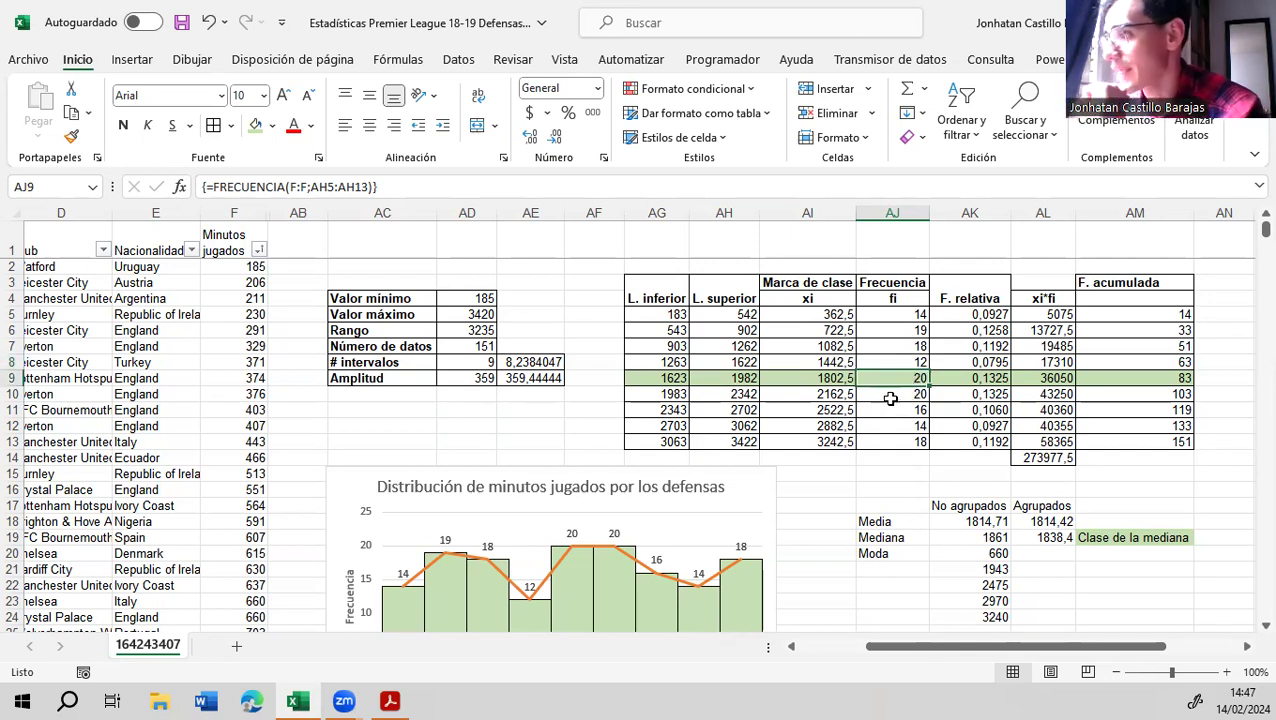
{"action": "left_click", "coordinate": [890, 398]}
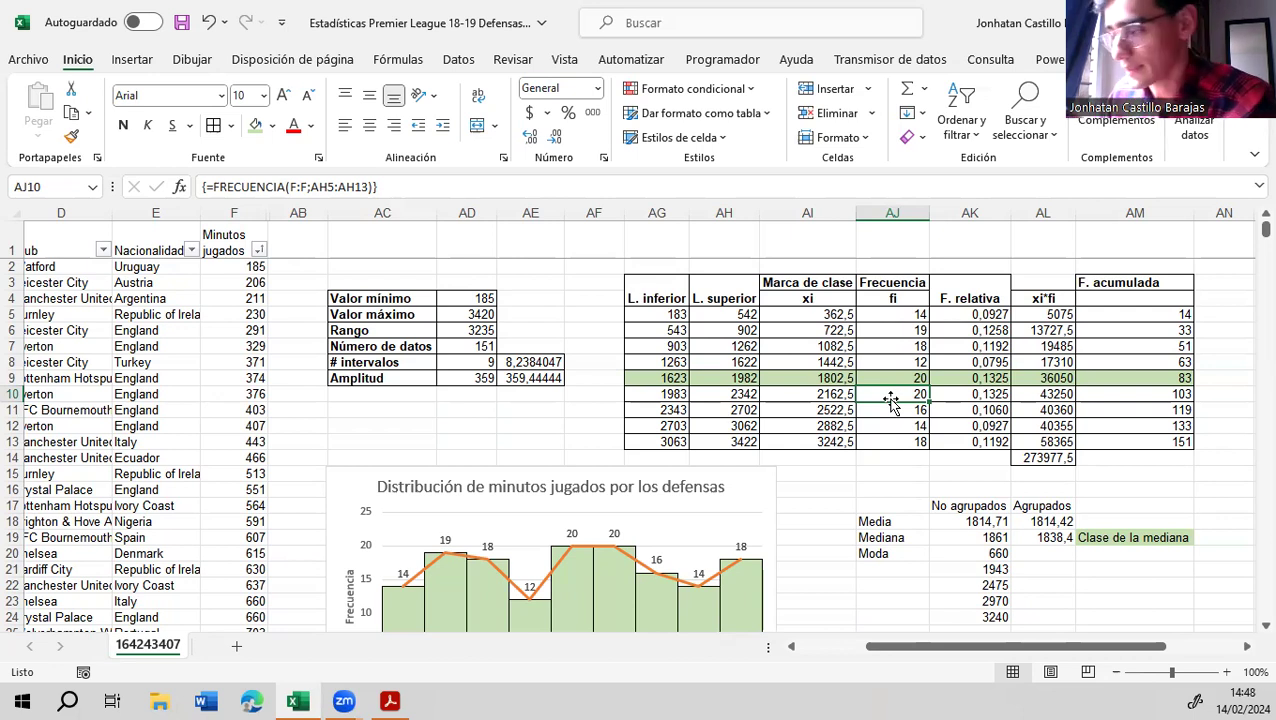
Label cell AM20 "Clase de la moda" and shade it light green to match the class in row 9
{"action": "left_click", "coordinate": [1059, 556]}
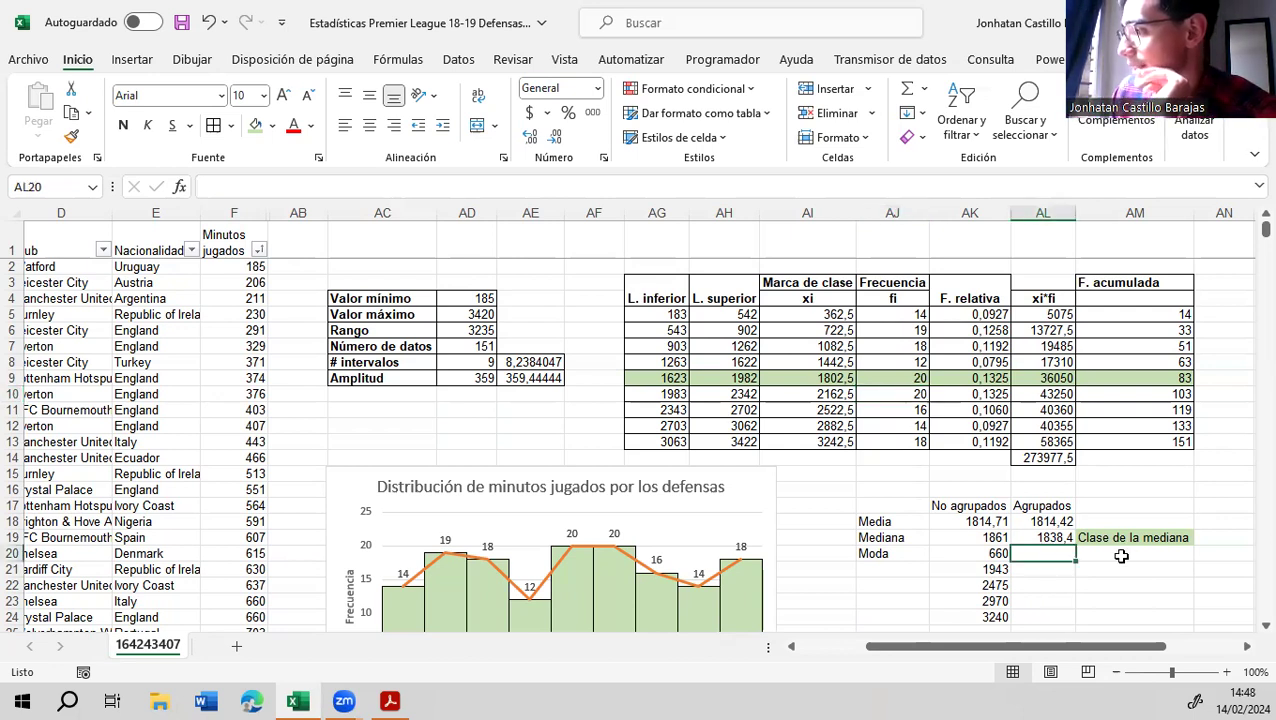
{"action": "left_click", "coordinate": [1121, 556]}
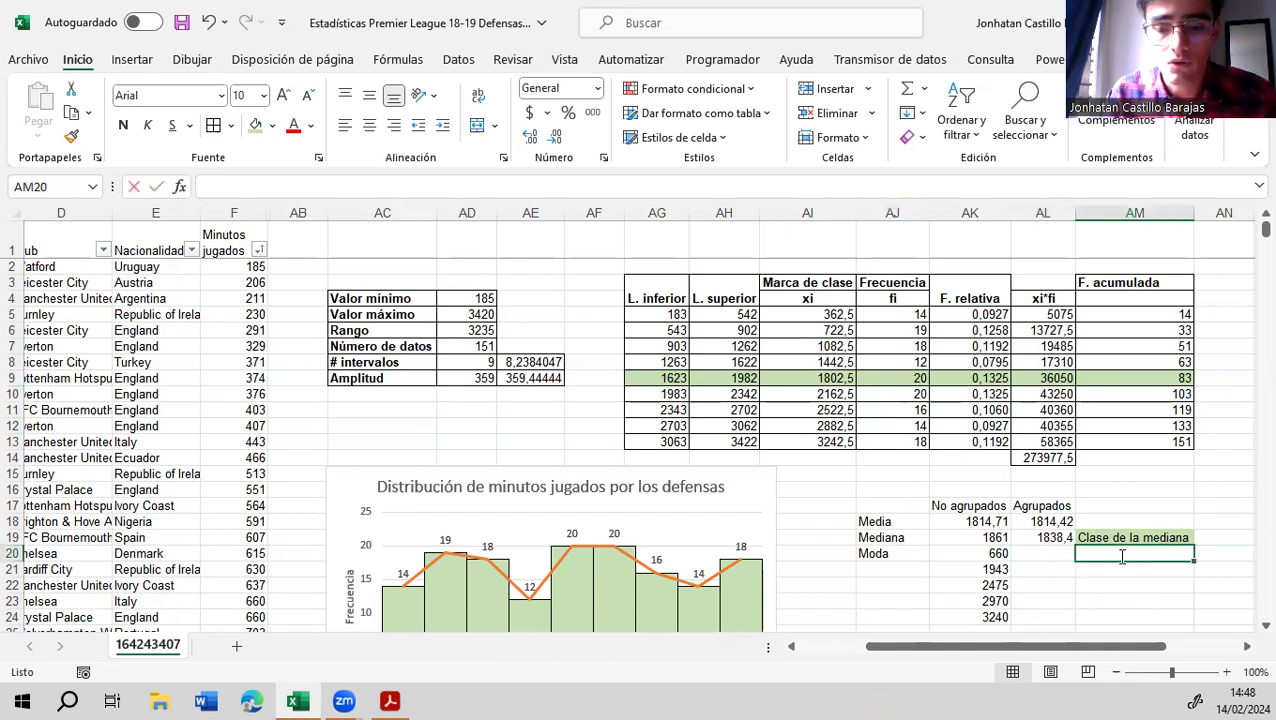
{"action": "type", "text": "Clase de la m"}
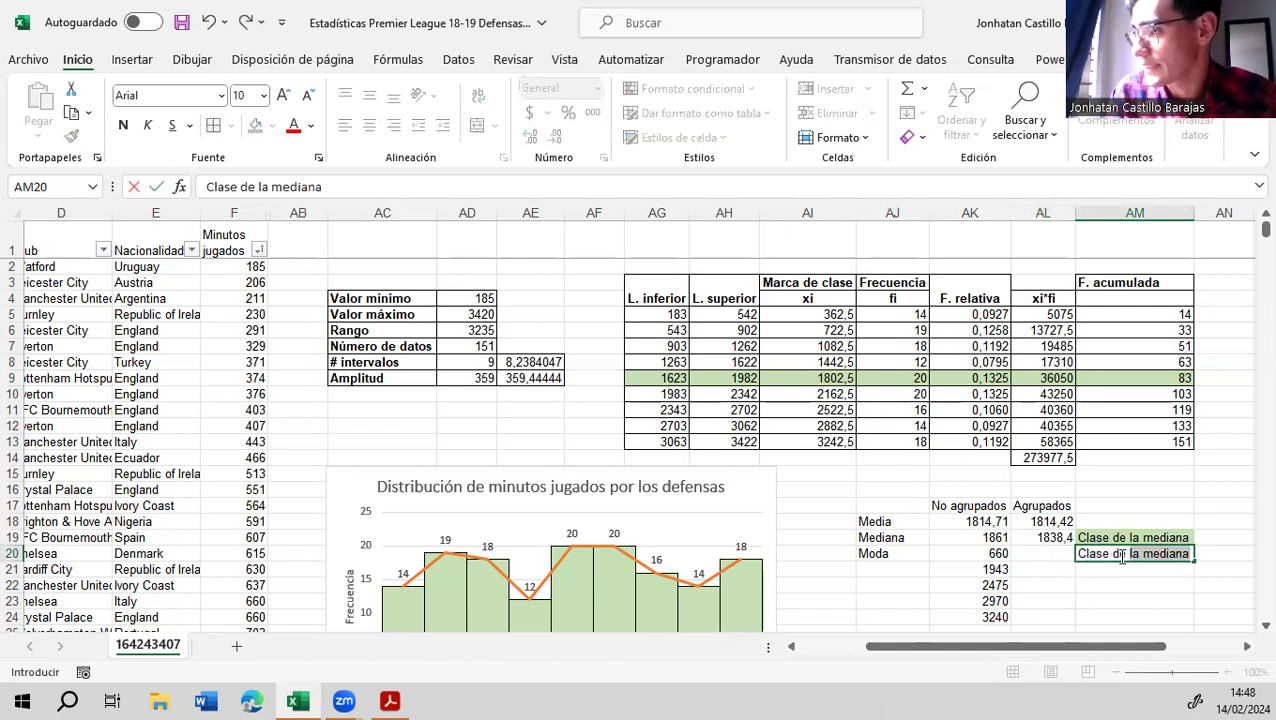
{"action": "type", "text": "oda"}
{"action": "key", "text": "Return"}
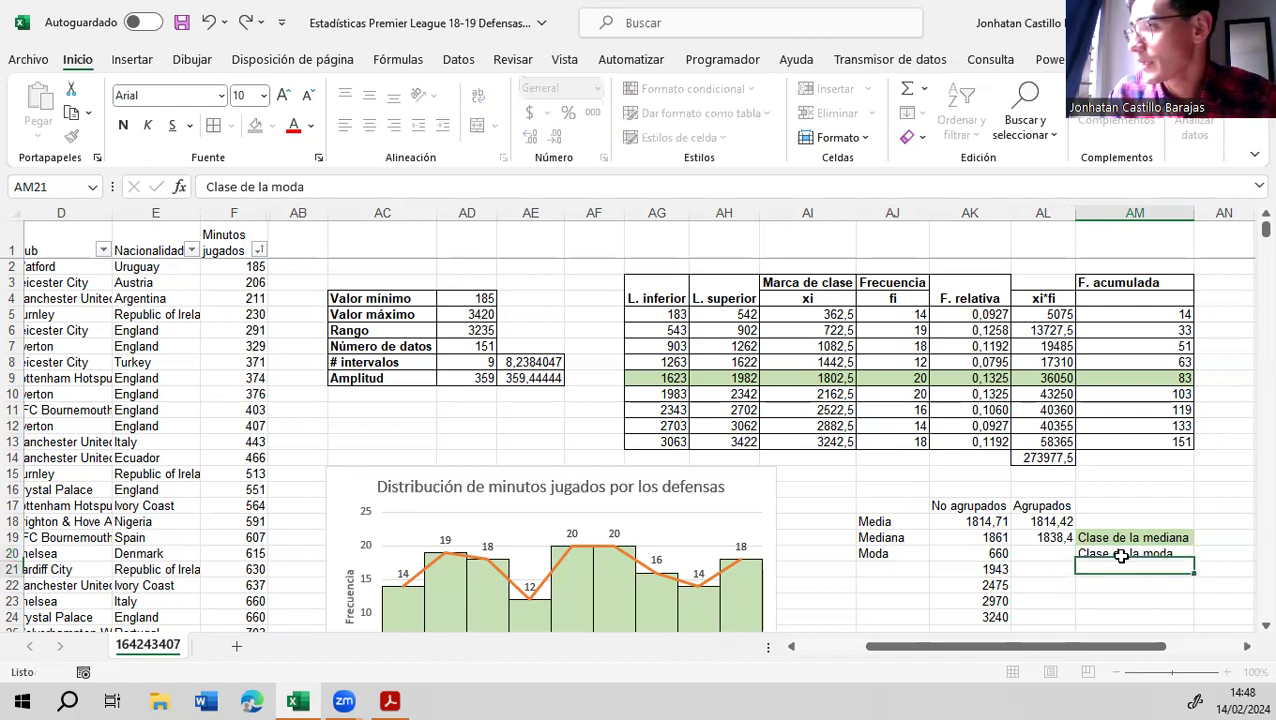
{"action": "left_click", "coordinate": [1121, 556]}
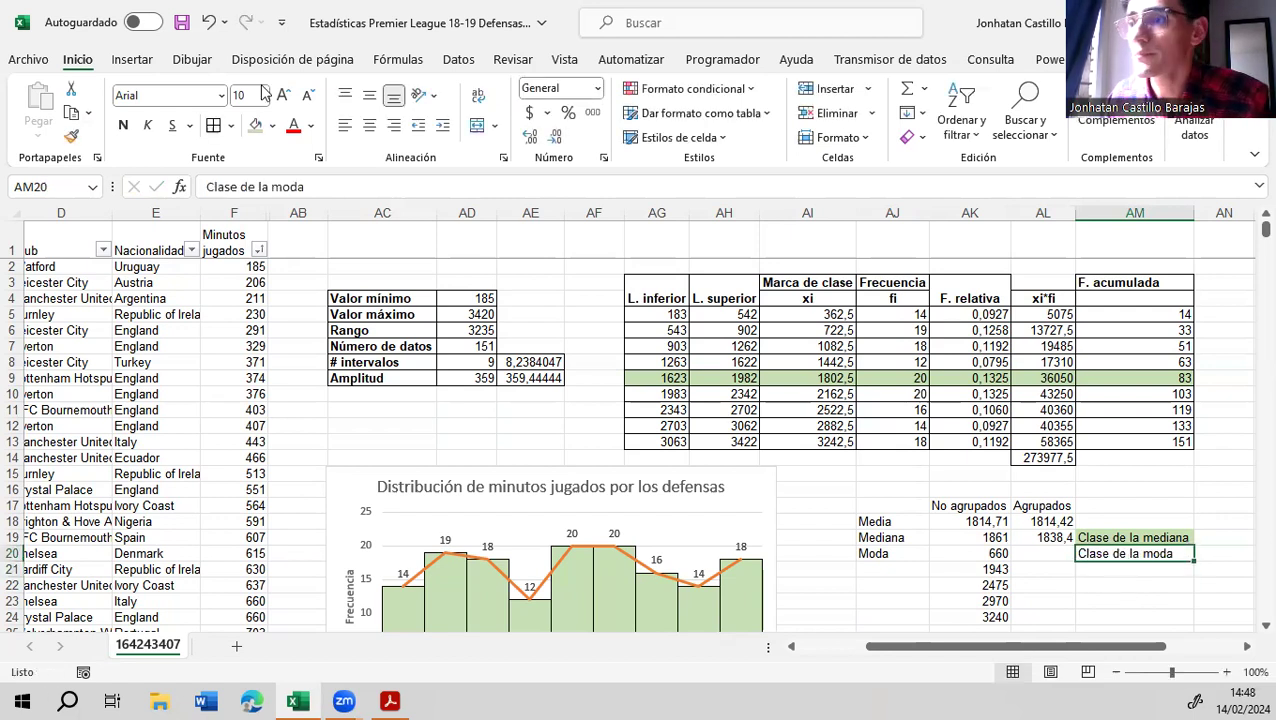
Begin the grouped mode formula in AL20 with the lower limit and the first frequency difference, =AG9+((AJ9-AJ8
{"action": "left_click", "coordinate": [1041, 554]}
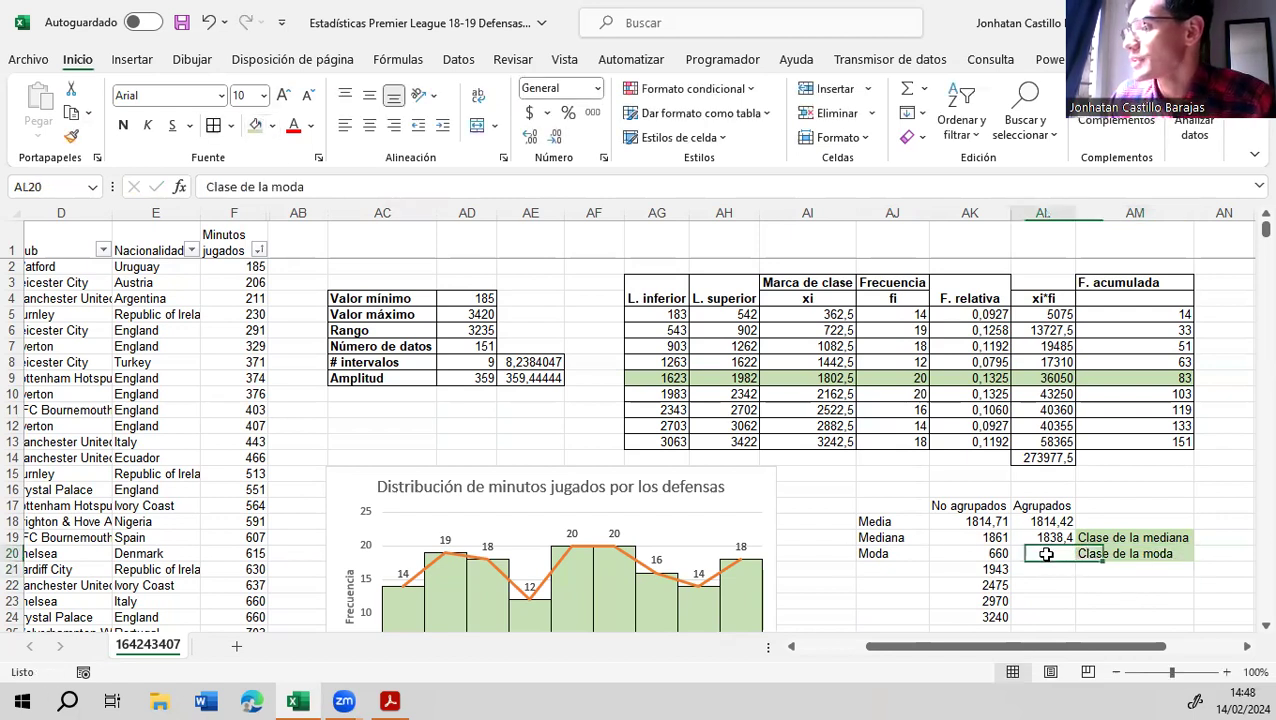
{"action": "type", "text": "="}
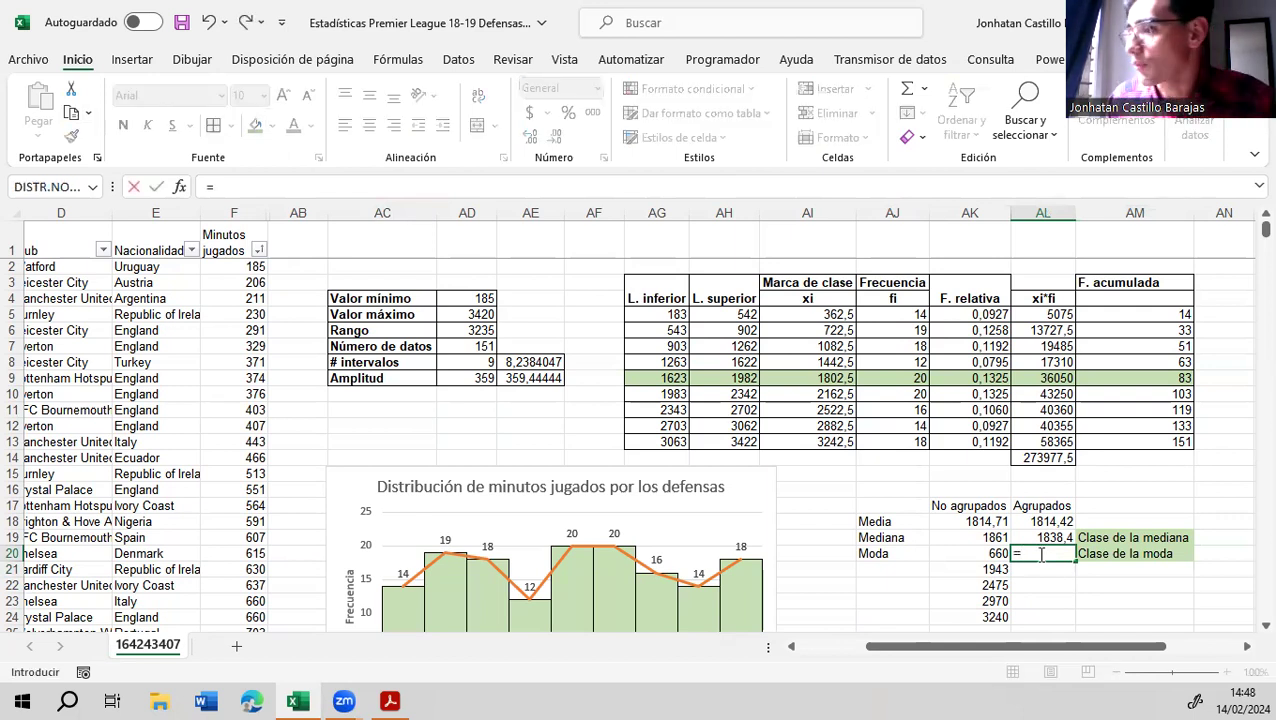
{"action": "left_click", "coordinate": [680, 378]}
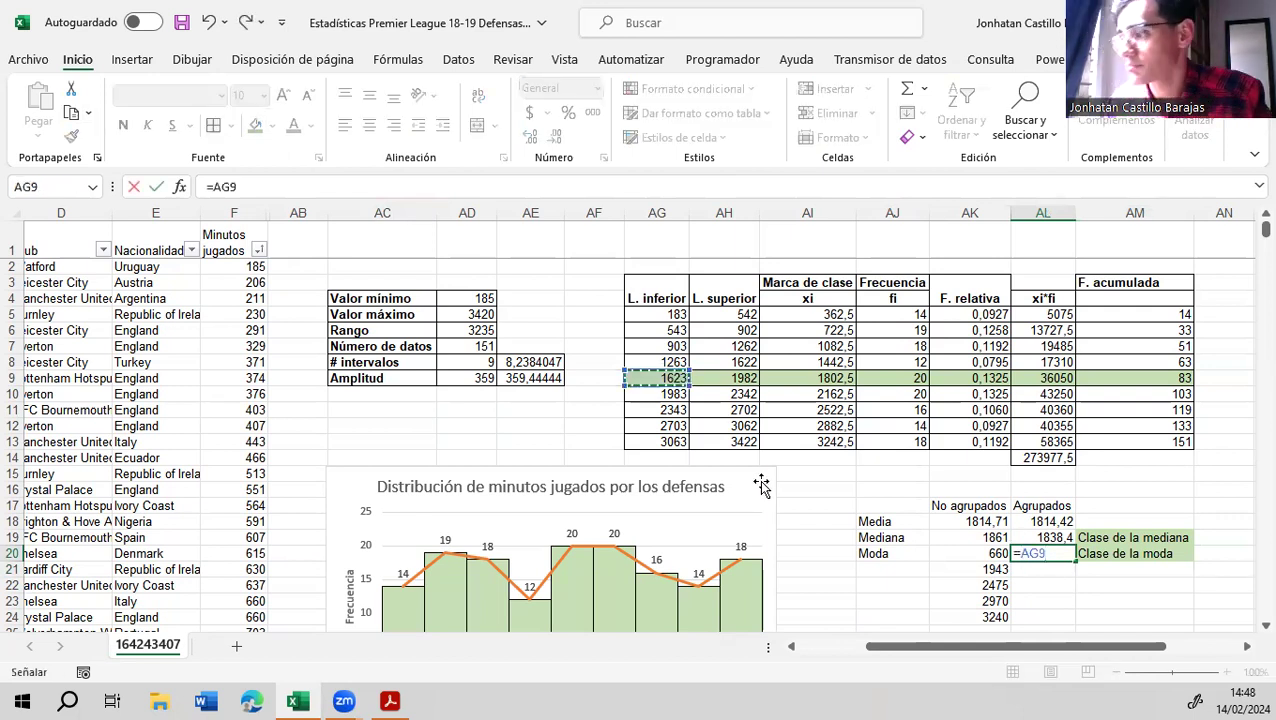
{"action": "type", "text": "+("}
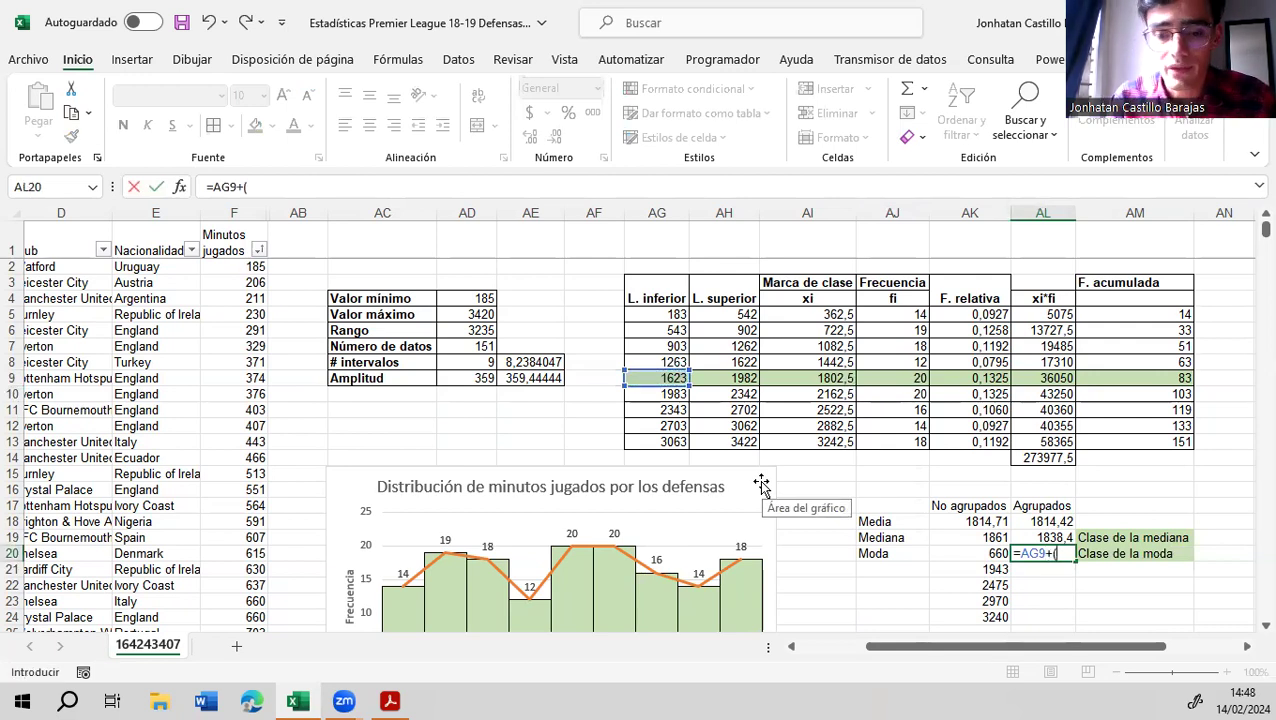
{"action": "type", "text": "("}
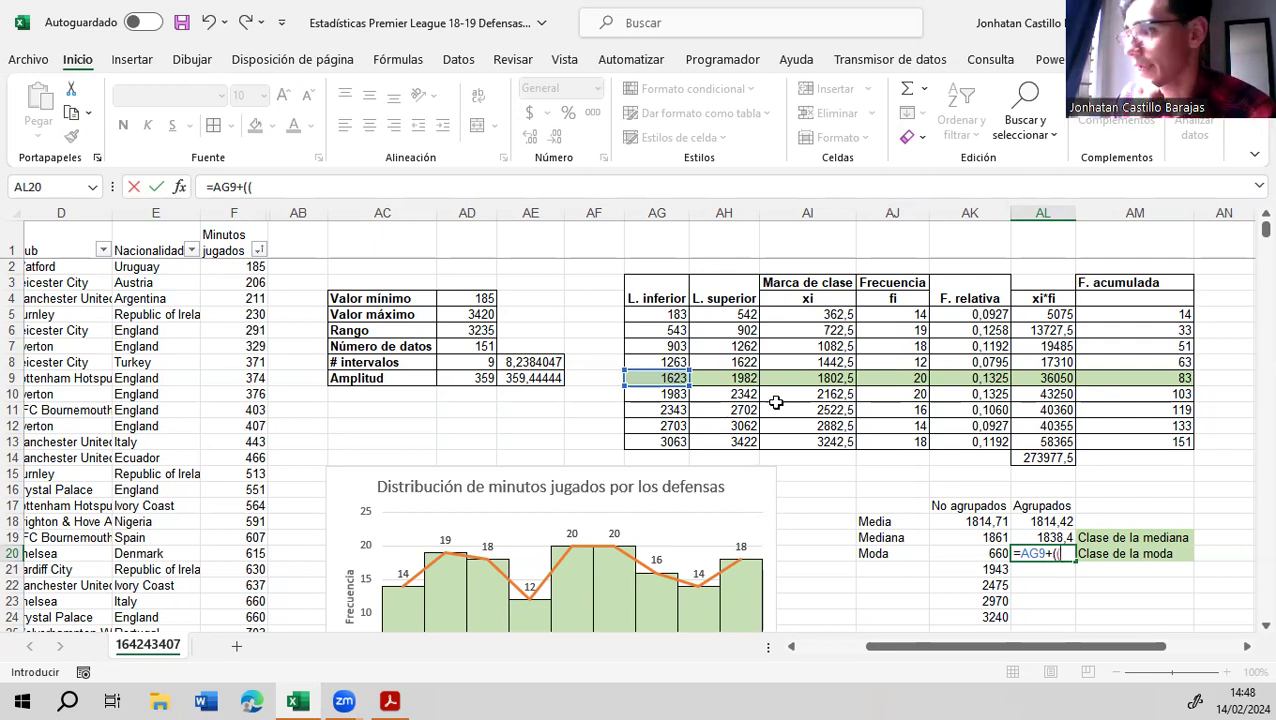
{"action": "left_click", "coordinate": [910, 378]}
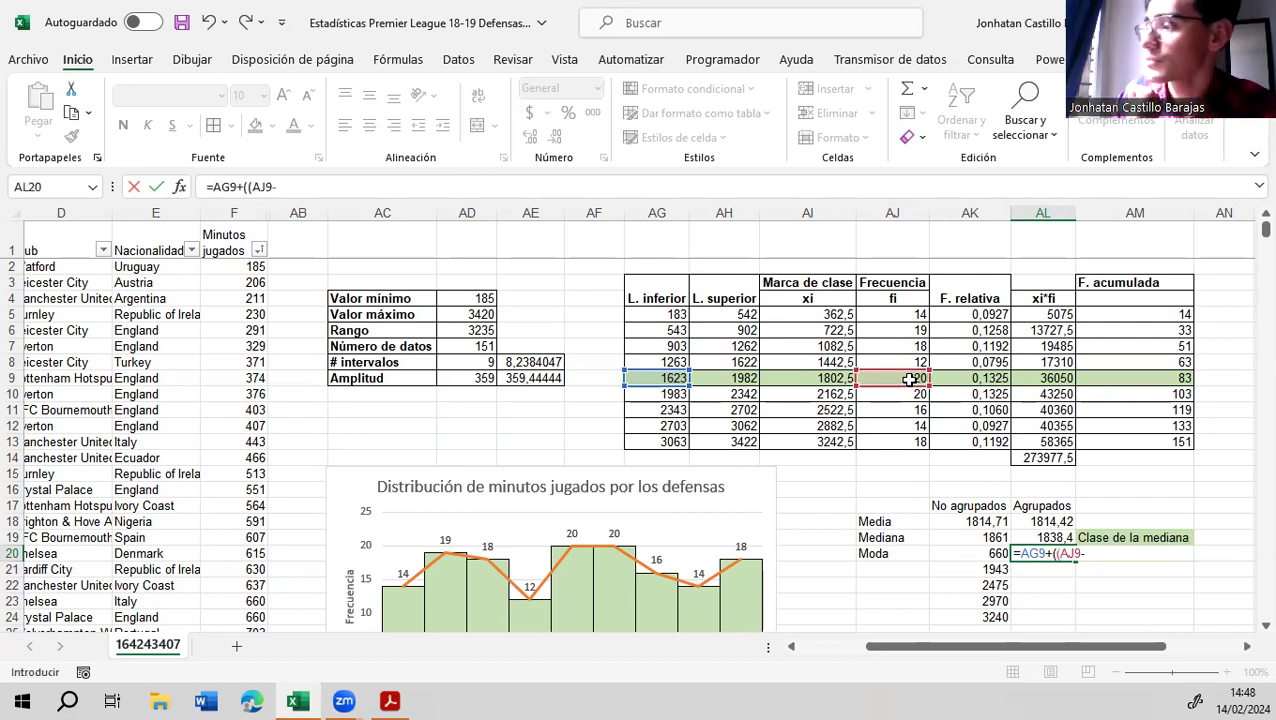
{"action": "type", "text": "-"}
{"action": "left_click", "coordinate": [898, 363]}
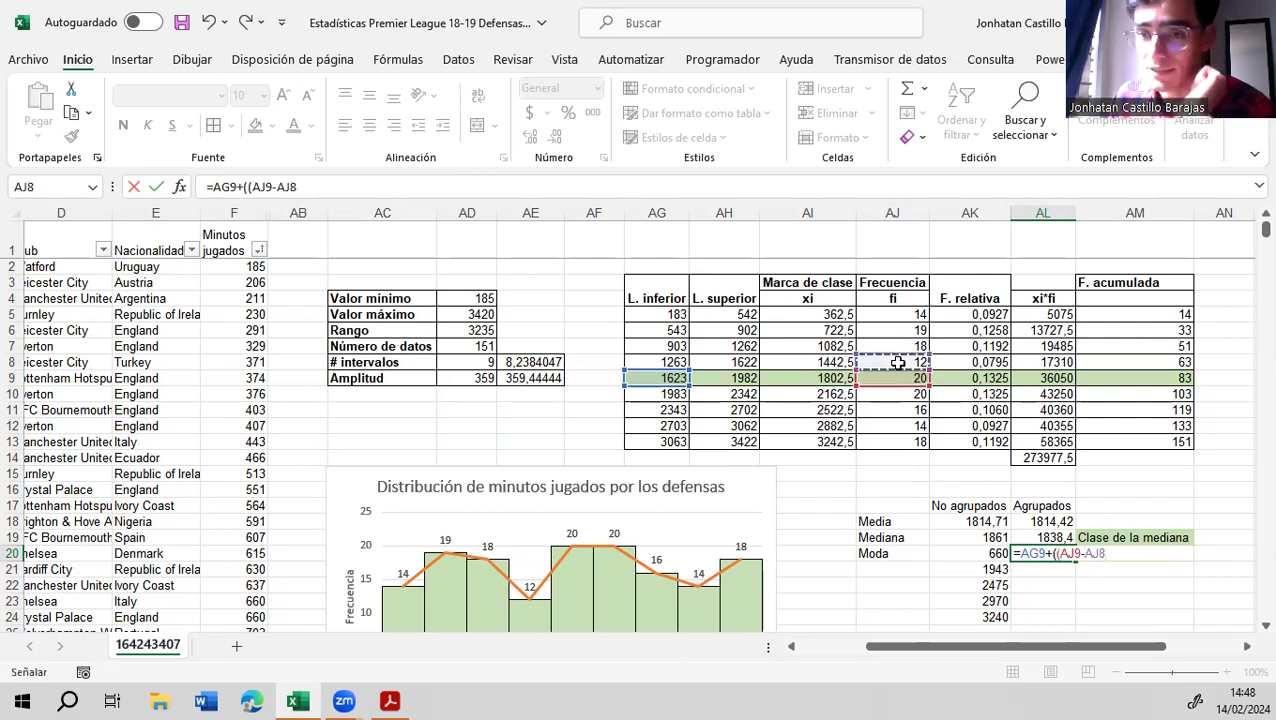
Divide the AL20 numerator by the sum of both frequency differences, giving =AG9+((AJ9-AJ8)/(AJ9-AJ8+AJ9-AJ10)
{"action": "type", "text": ")/("}
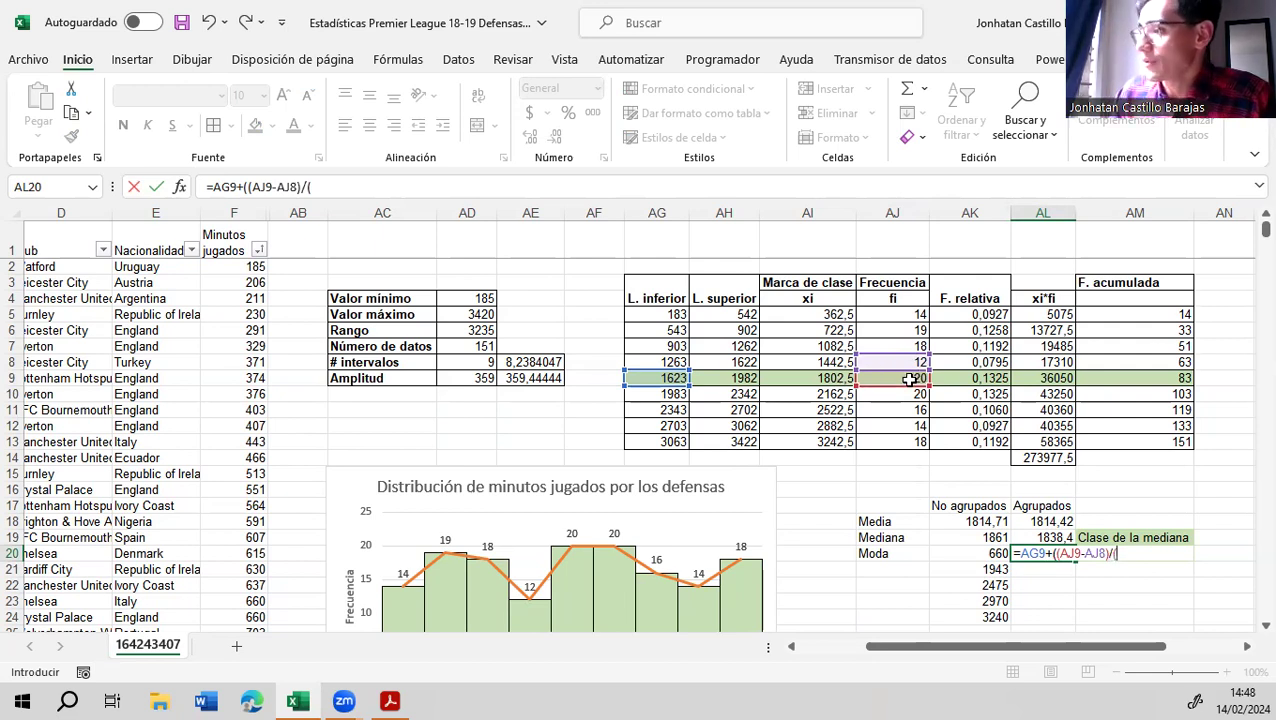
{"action": "left_click", "coordinate": [908, 379]}
{"action": "type", "text": "-"}
{"action": "left_click", "coordinate": [906, 362]}
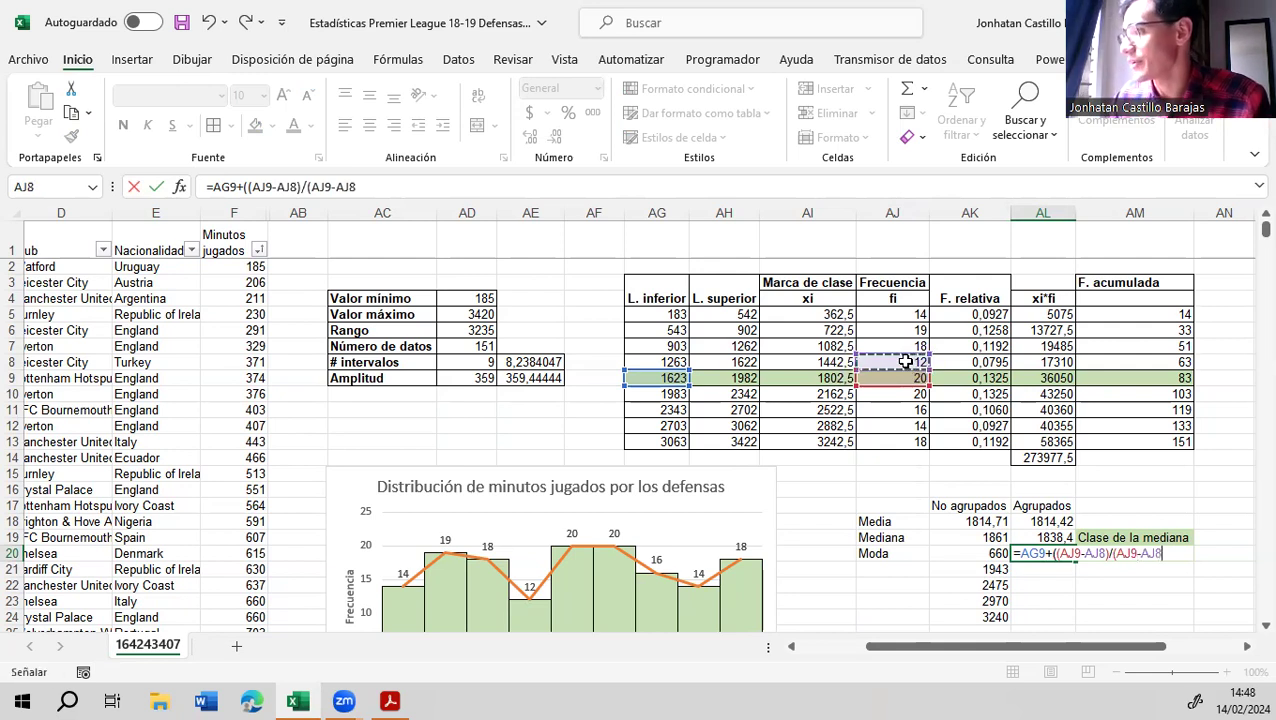
{"action": "type", "text": "+"}
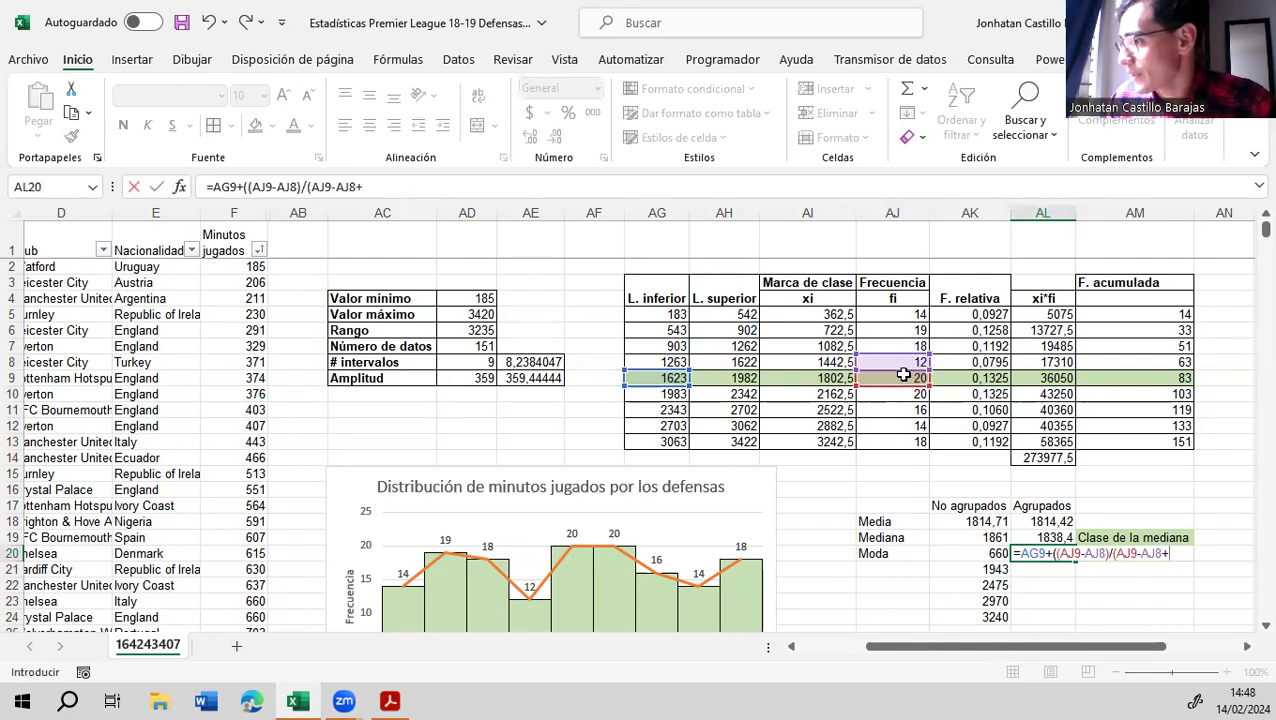
{"action": "left_click", "coordinate": [903, 377]}
{"action": "type", "text": "-"}
{"action": "left_click", "coordinate": [892, 393]}
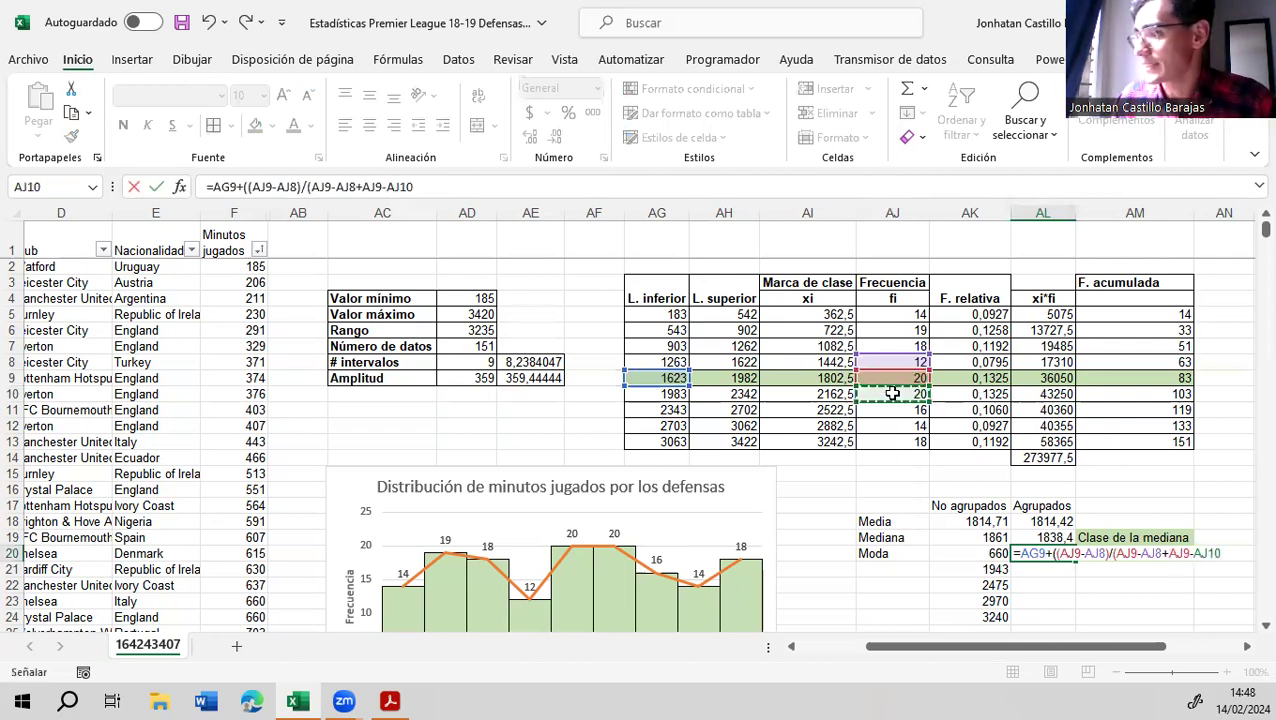
{"action": "type", "text": ")"}
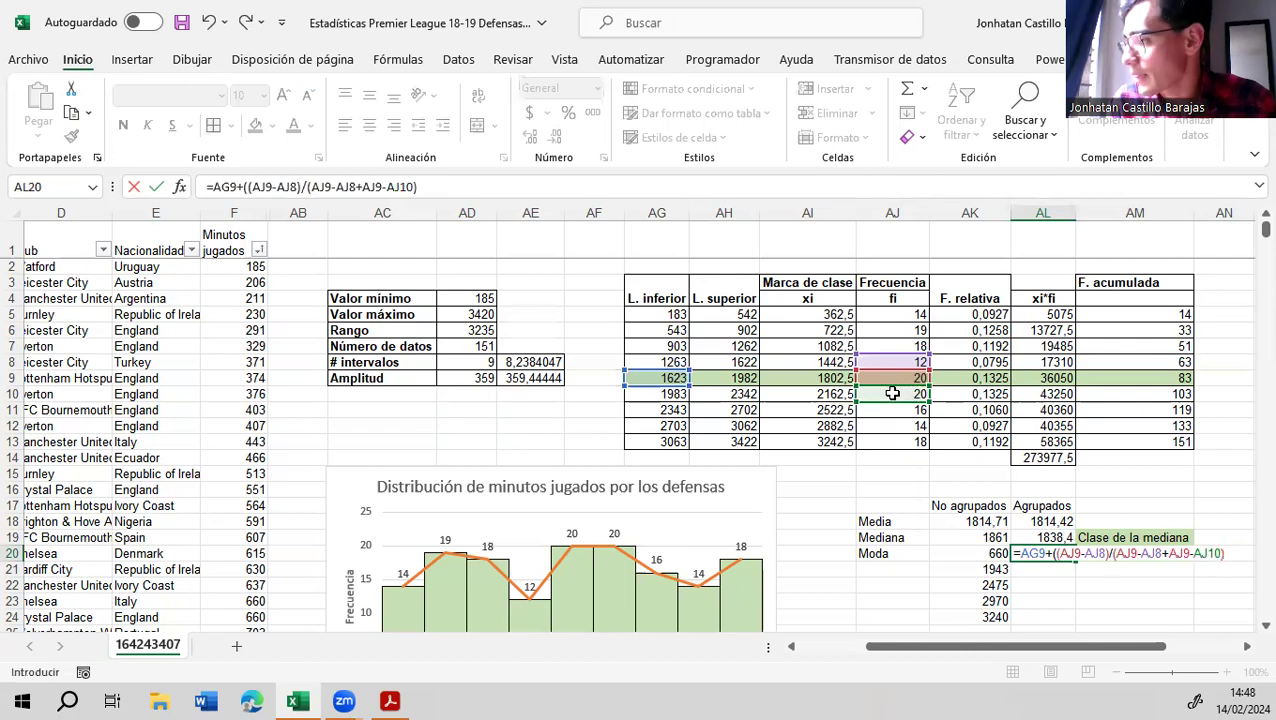
Close the fraction in AL20, multiply it by the class width in AD9, and enter =AG9+((AJ9-AJ8)/(AJ9-AJ8+AJ9-AJ10))*AD9
{"action": "type", "text": ")"}
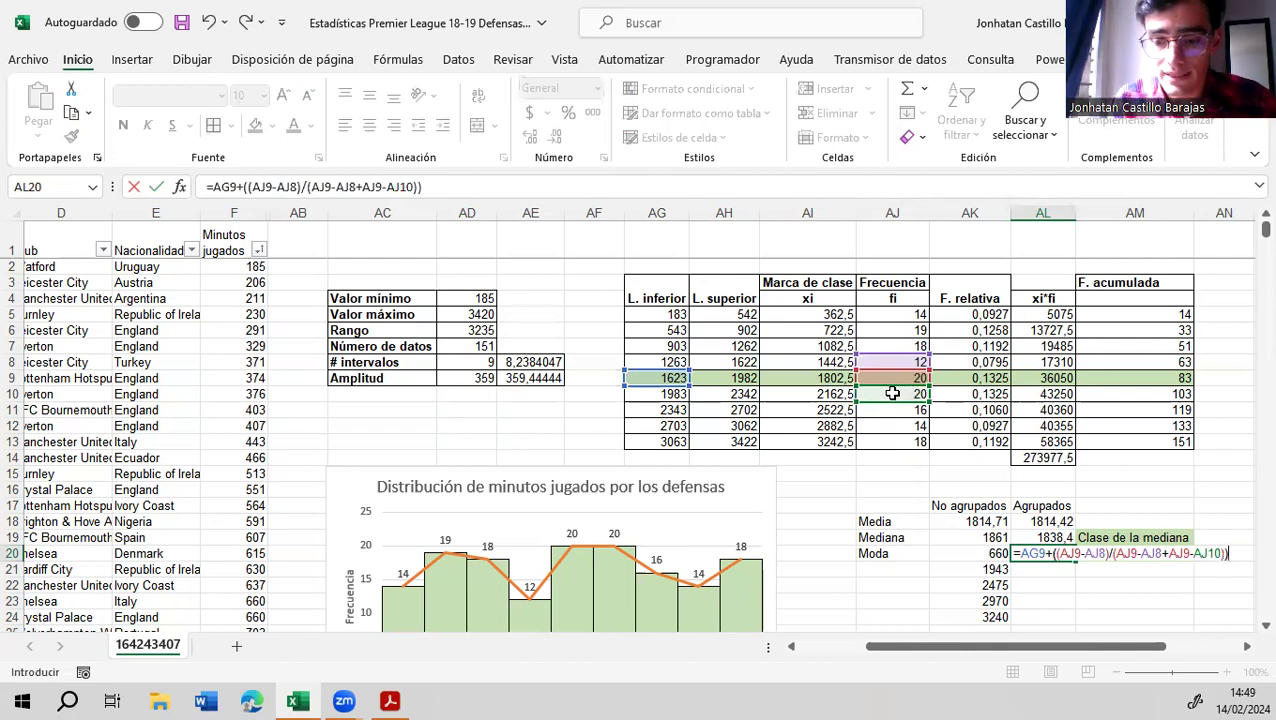
{"action": "type", "text": "*"}
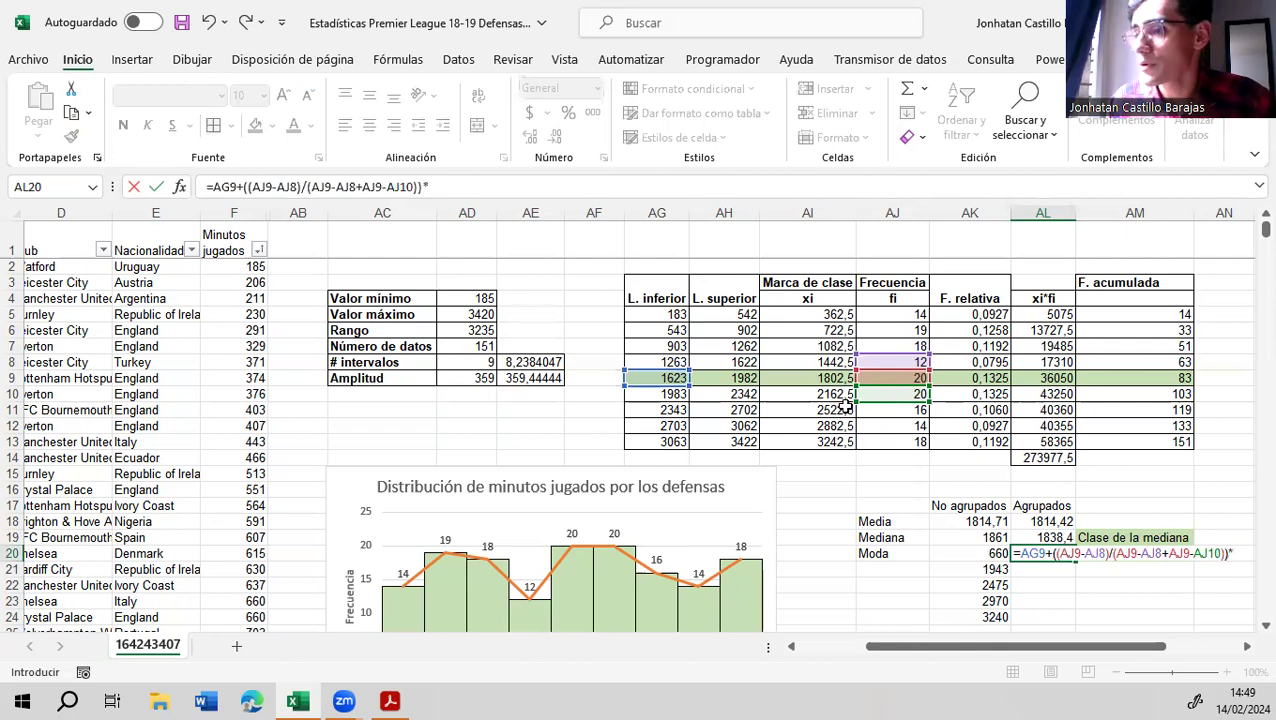
{"action": "left_click", "coordinate": [476, 378]}
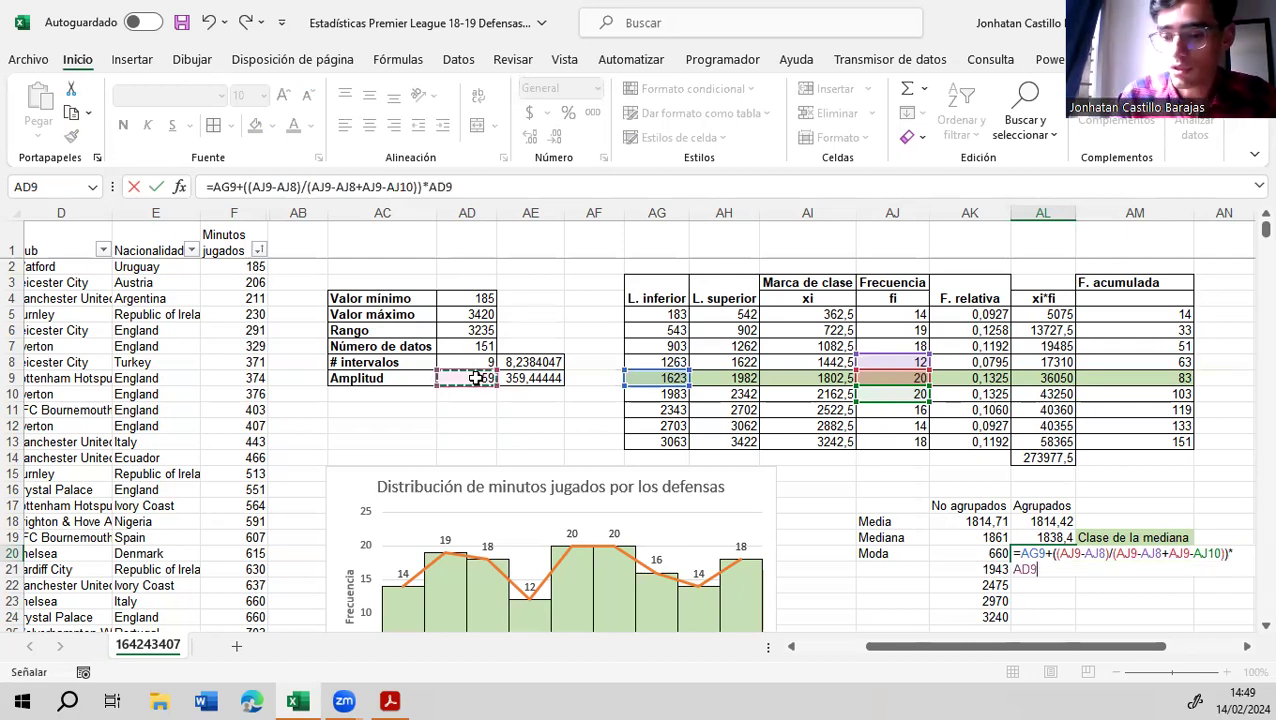
{"action": "key", "text": "Return"}
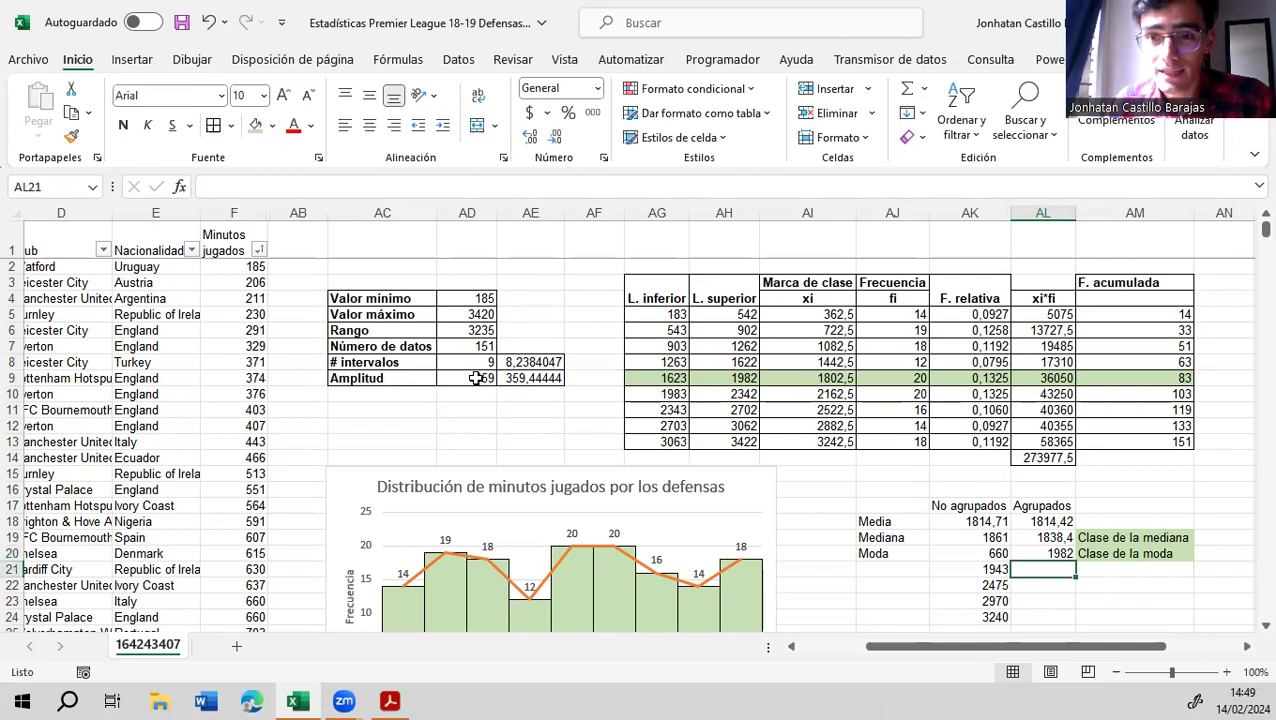
Shade the second modal class, AG10:AM10, light gold in the frequency table
{"action": "left_click", "coordinate": [724, 378]}
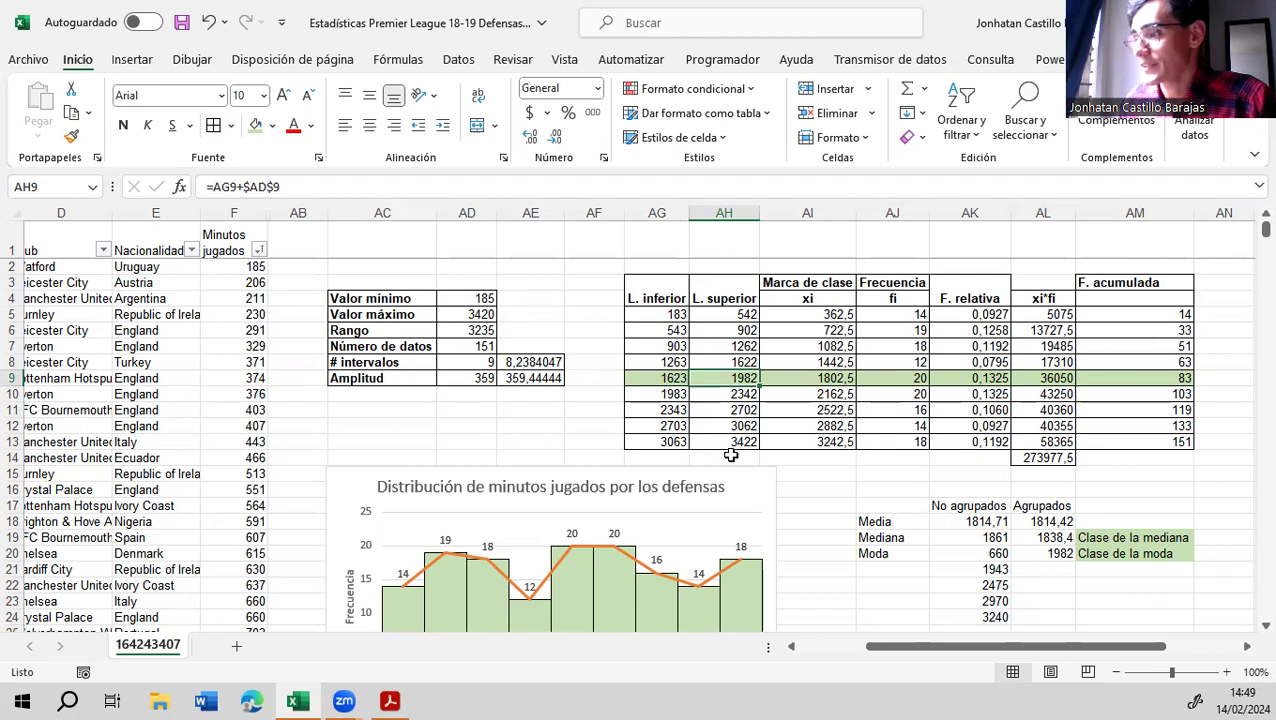
{"action": "left_click_drag", "start_coordinate": [668, 395], "coordinate": [1185, 402]}
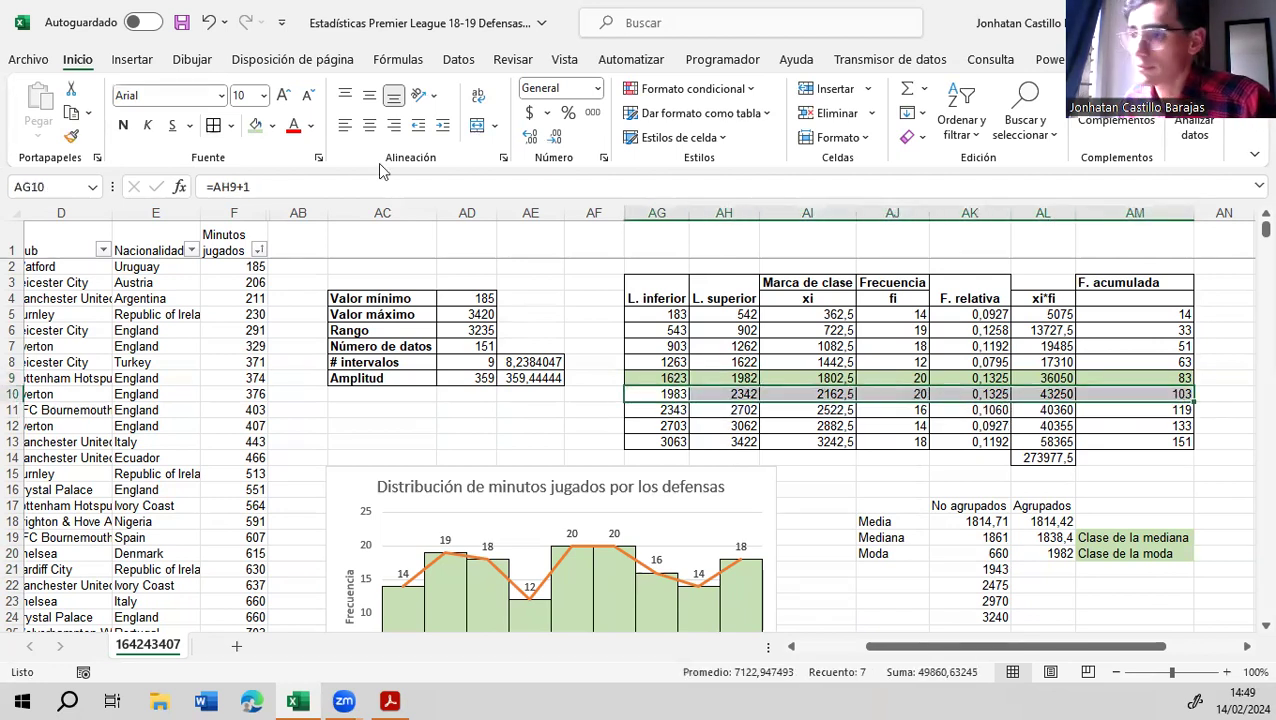
{"action": "left_click", "coordinate": [270, 125]}
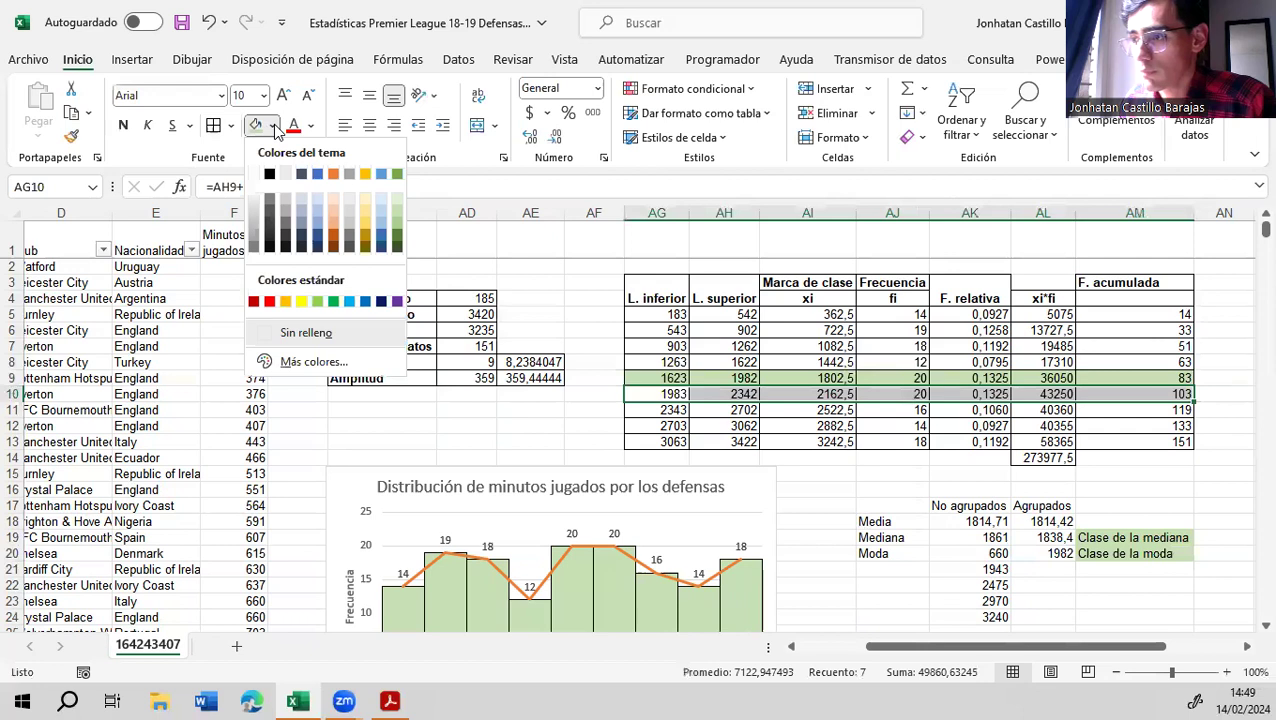
{"action": "left_click", "coordinate": [369, 207]}
Shade cell AM21 with the same light gold and label it "Clase de la moda"
{"action": "left_click", "coordinate": [1163, 566]}
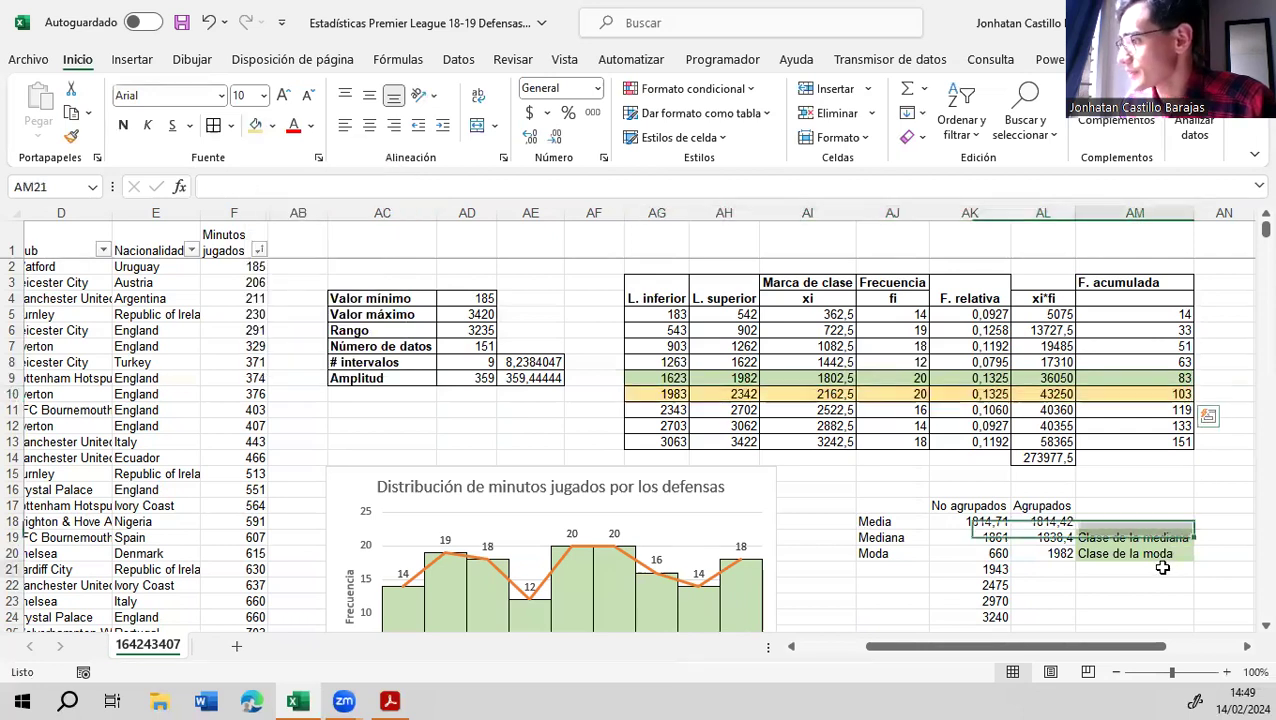
{"action": "left_click", "coordinate": [255, 126]}
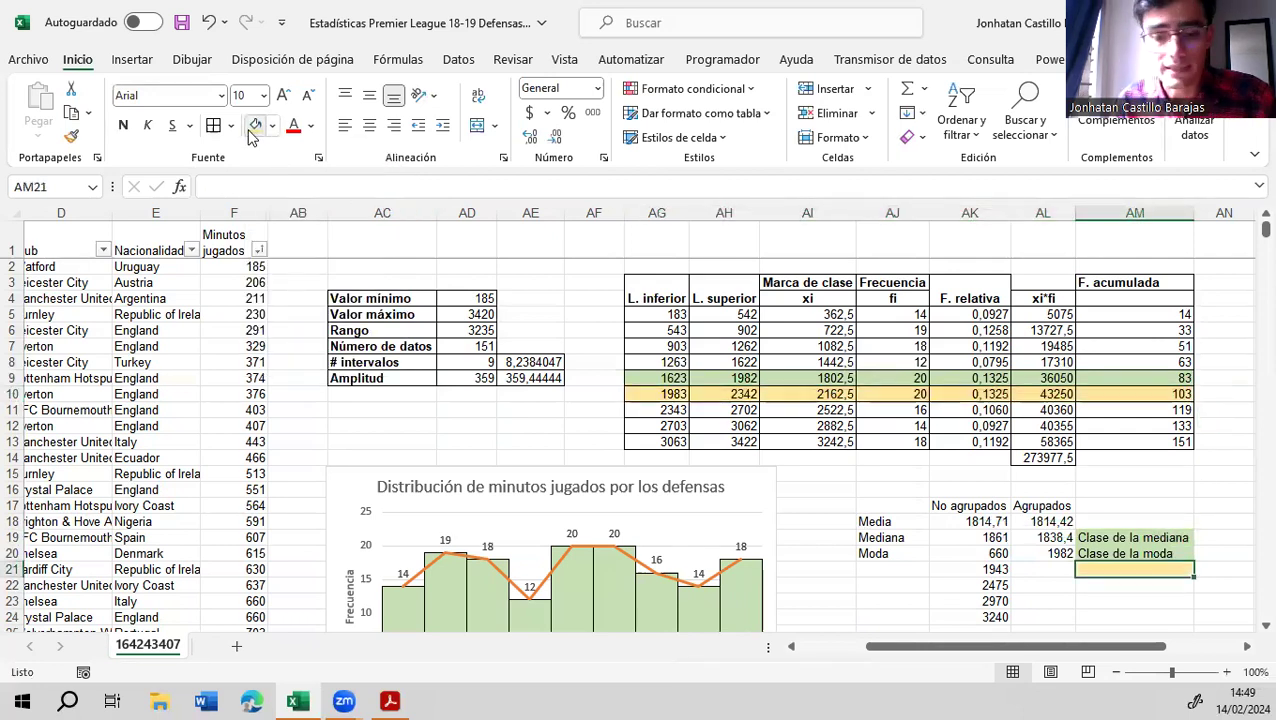
{"action": "type", "text": "Clase de la moda"}
{"action": "key", "text": "Return"}
In AL21, start the second grouped mode formula with the class's lower limit plus its numerator difference: =AG10+((AJ10-AJ9
{"action": "key", "text": "Left"}
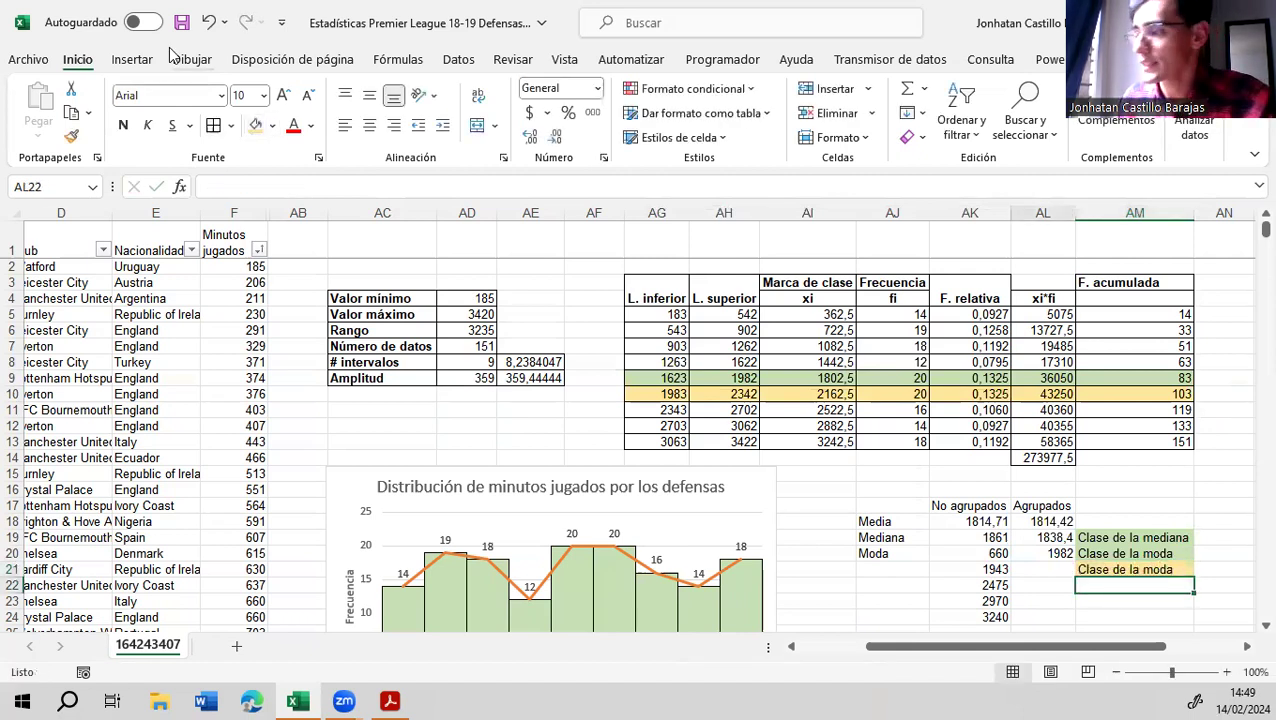
{"action": "key", "text": "Up"}
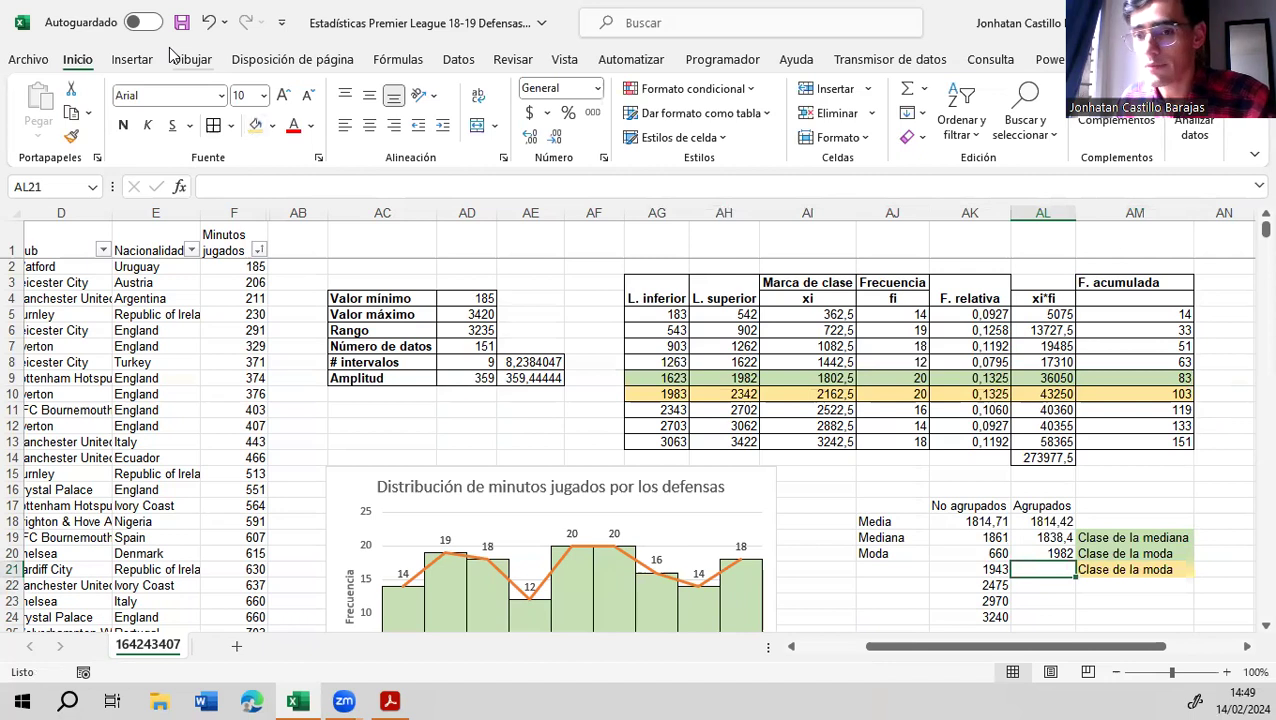
{"action": "type", "text": "="}
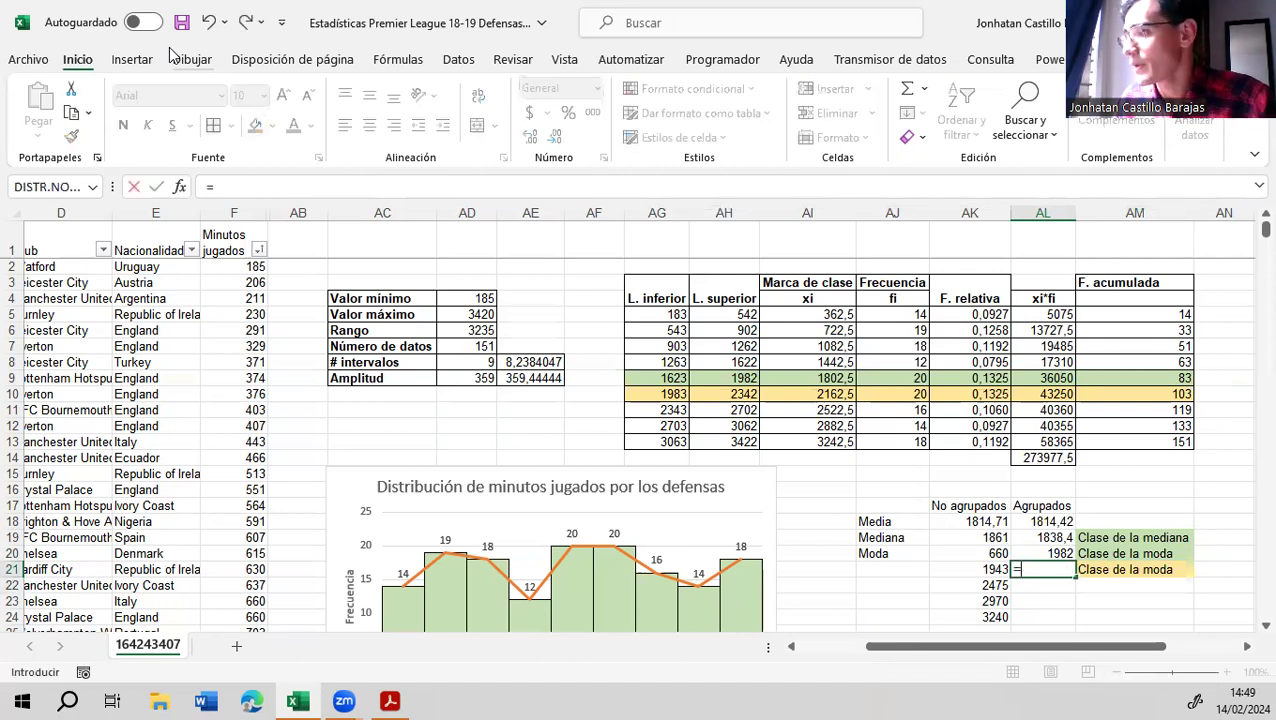
{"action": "left_click", "coordinate": [648, 397]}
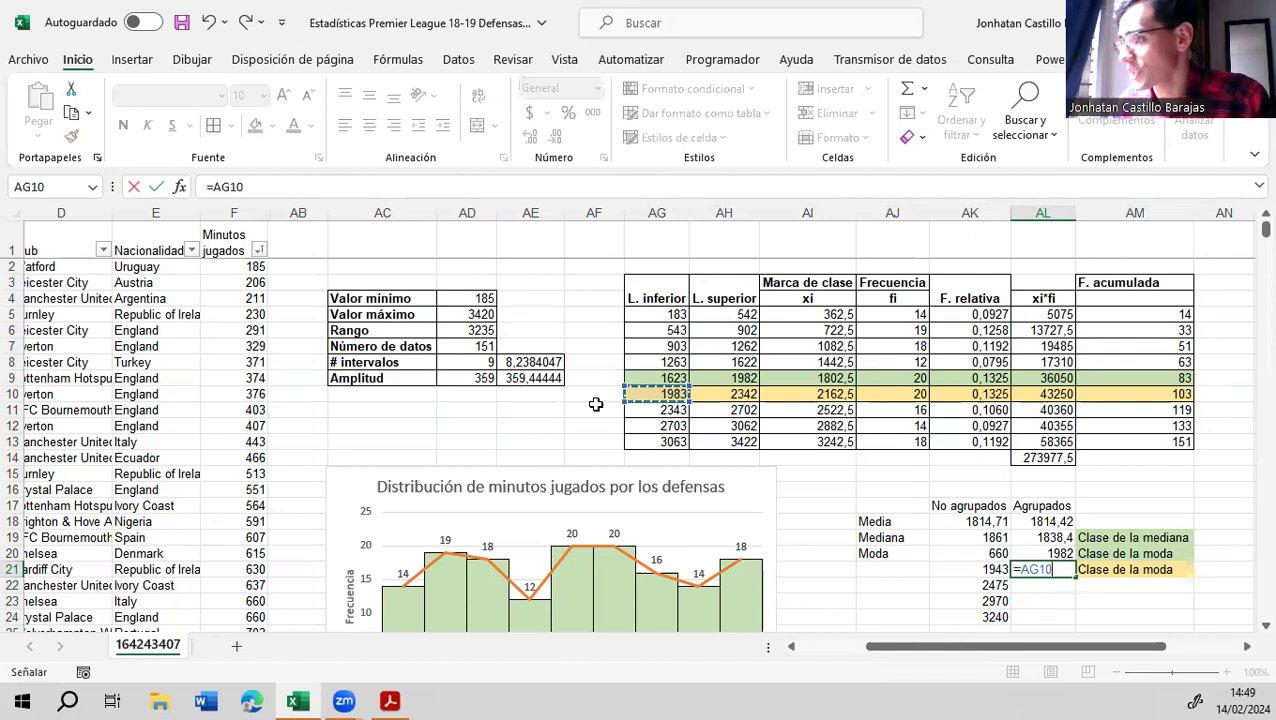
{"action": "type", "text": "+"}
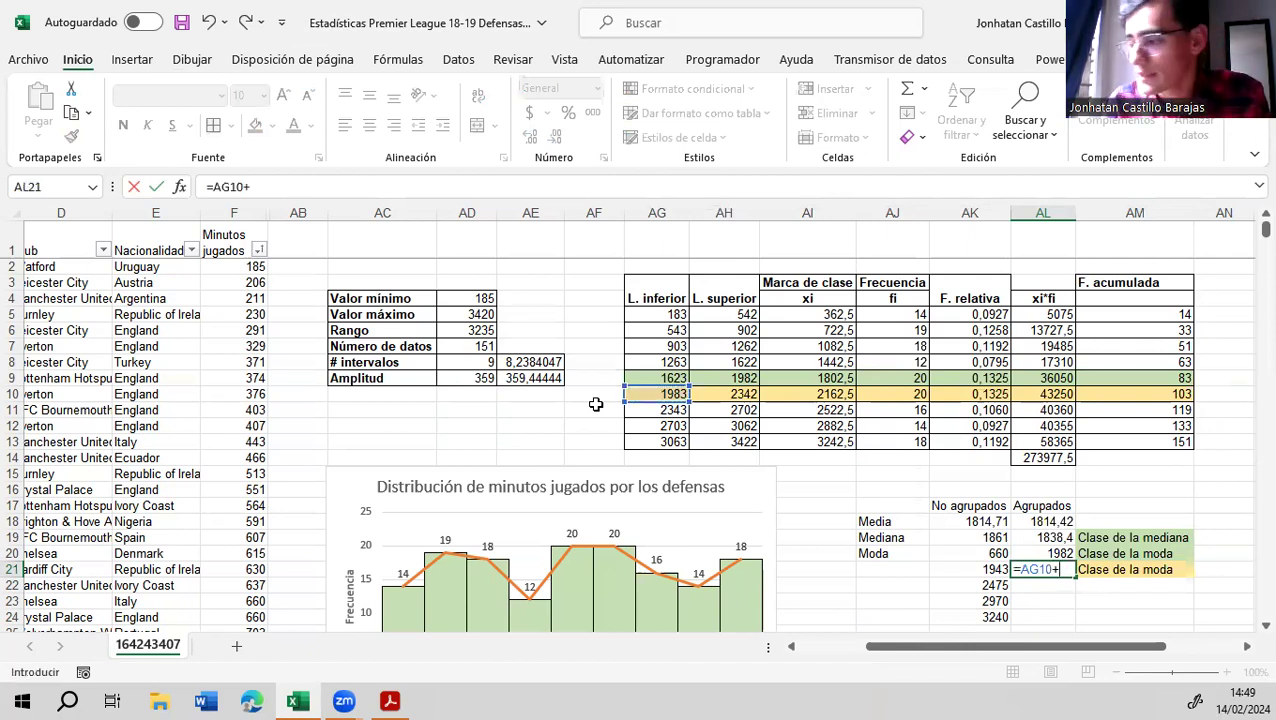
{"action": "type", "text": "(("}
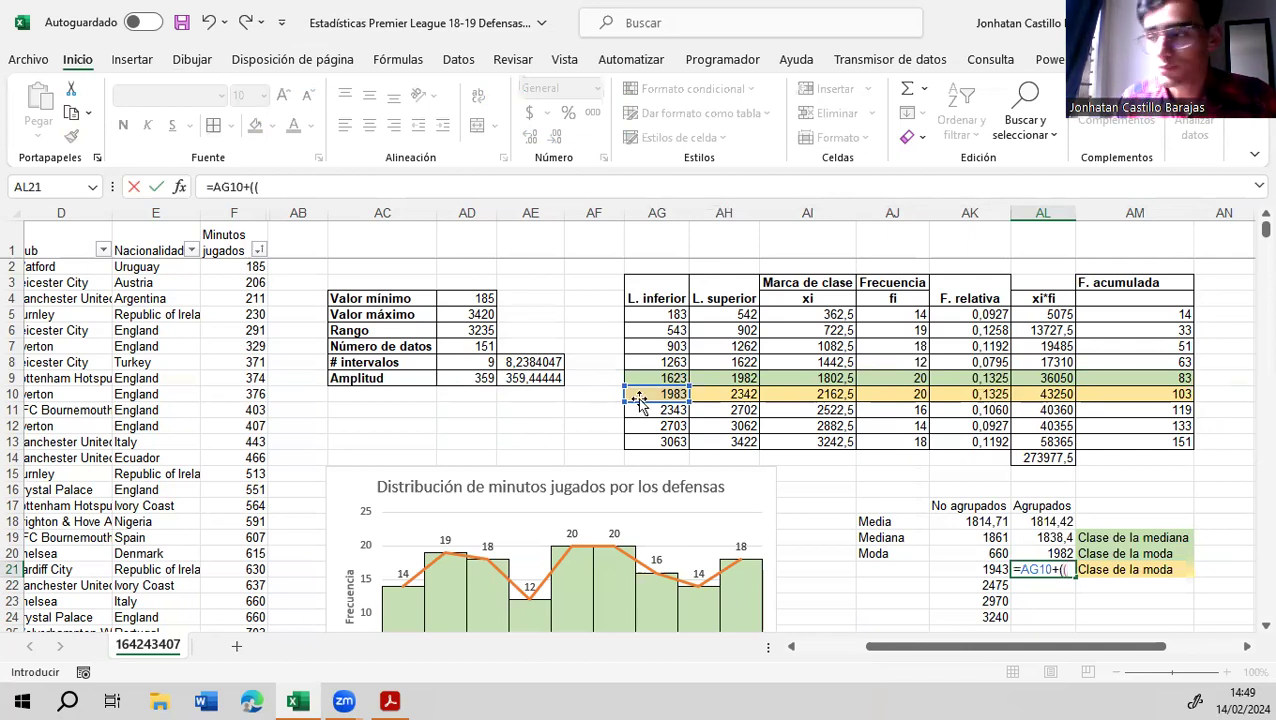
{"action": "left_click", "coordinate": [877, 394]}
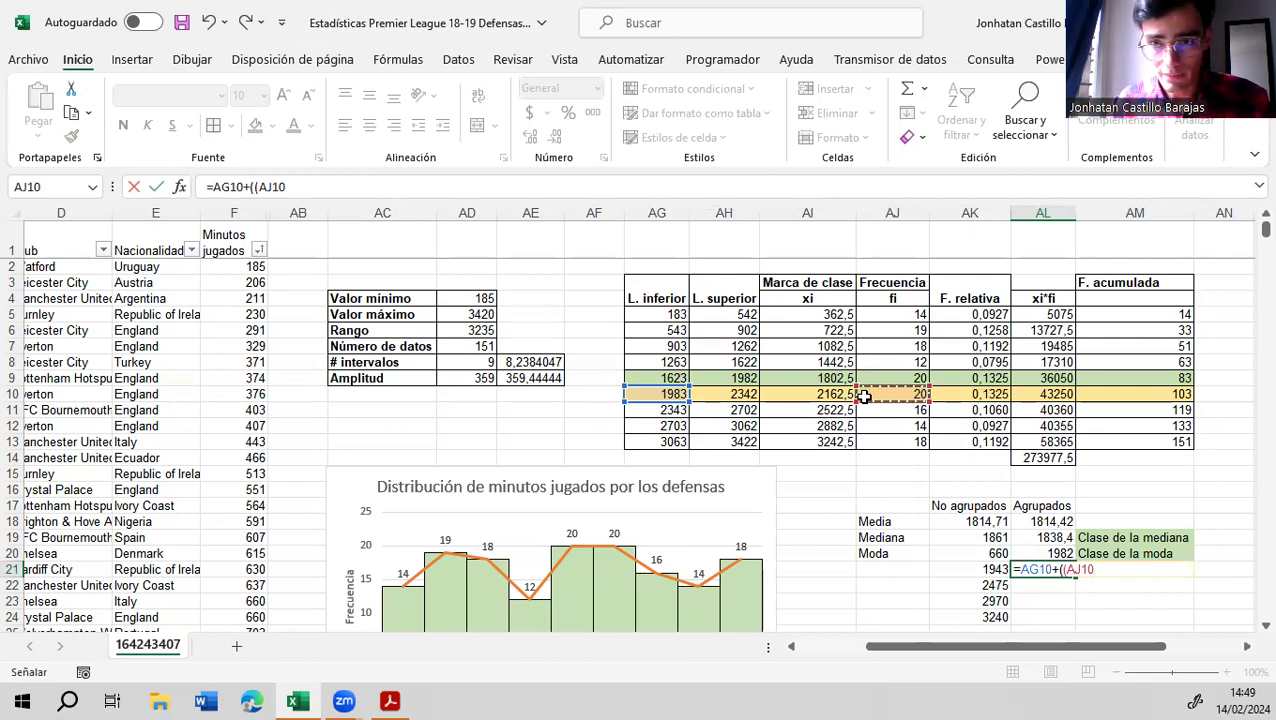
{"action": "type", "text": "-"}
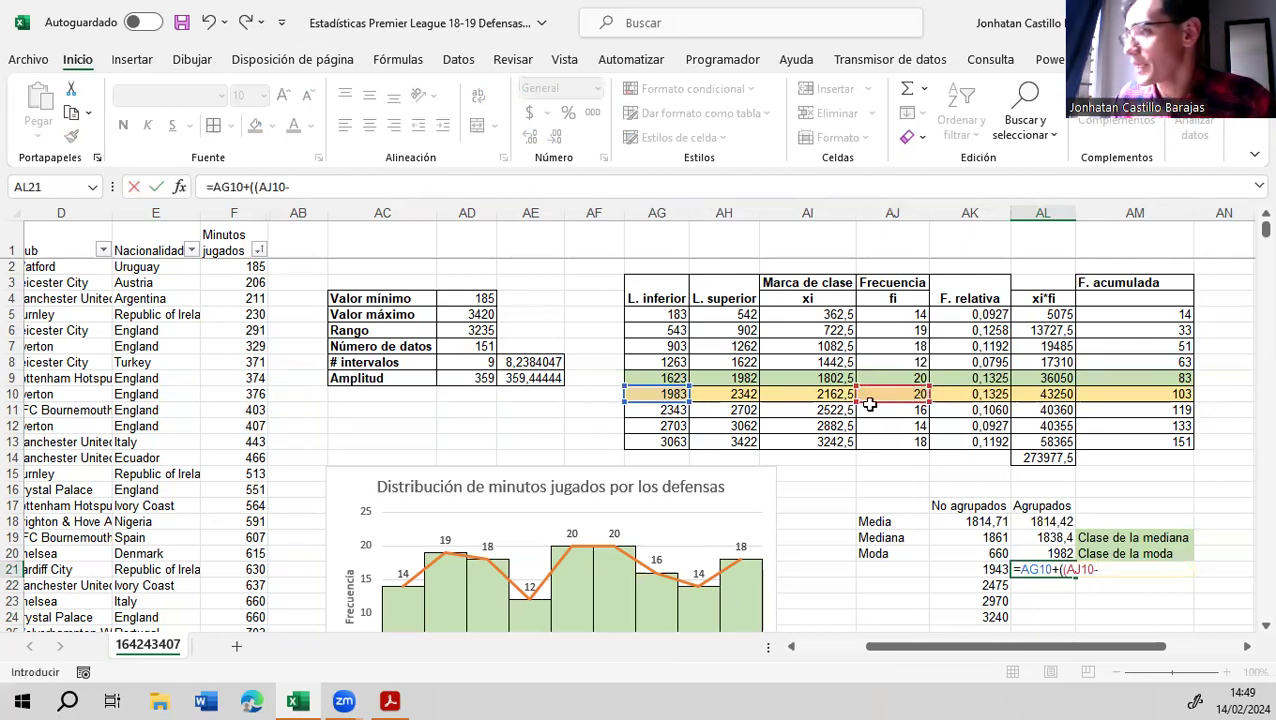
{"action": "left_click", "coordinate": [886, 380]}
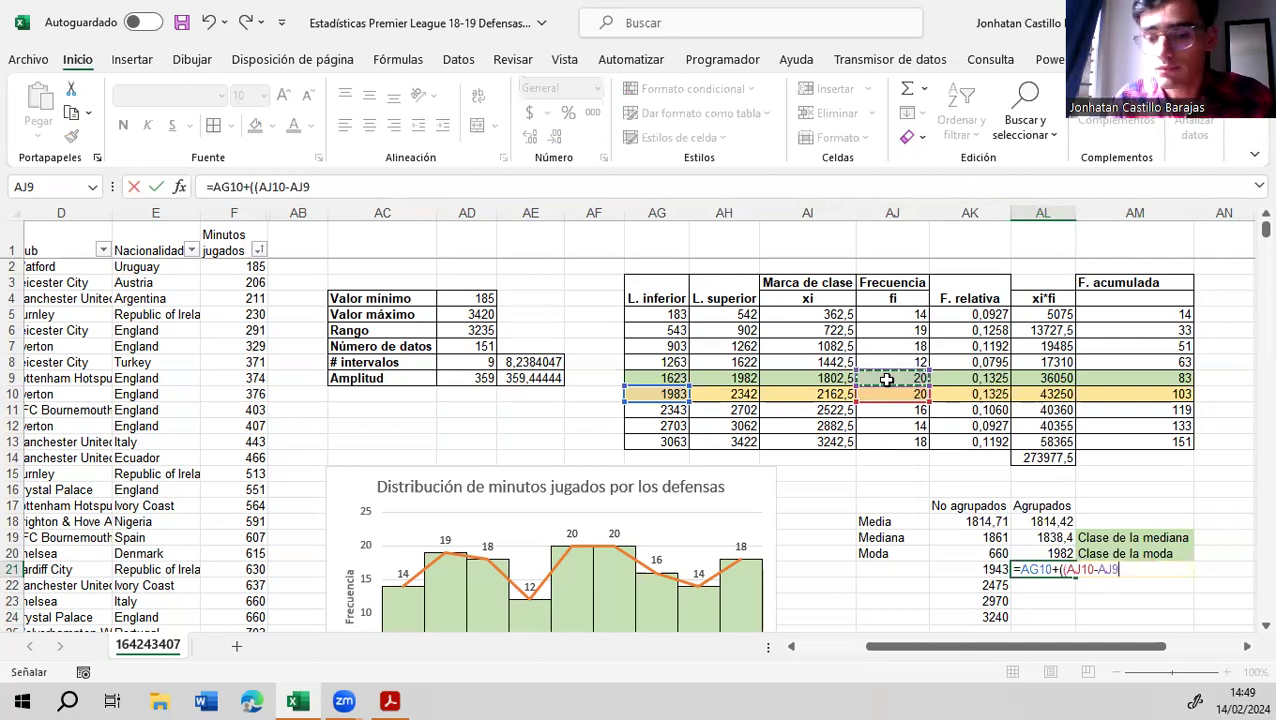
Divide the AL21 numerator by the sum of both frequency differences, giving =AG10+((AJ10-AJ9)/(AJ10-AJ9+AJ10-AJ11
{"action": "type", "text": ")/("}
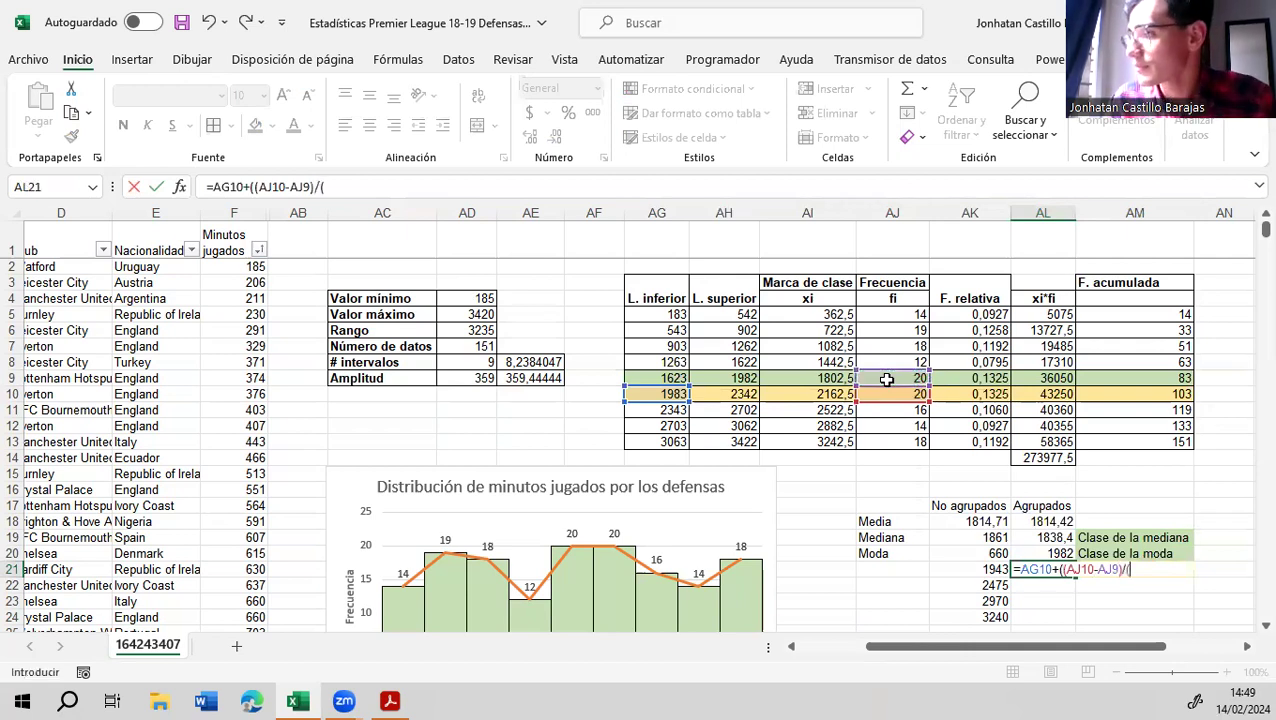
{"action": "left_click", "coordinate": [911, 393]}
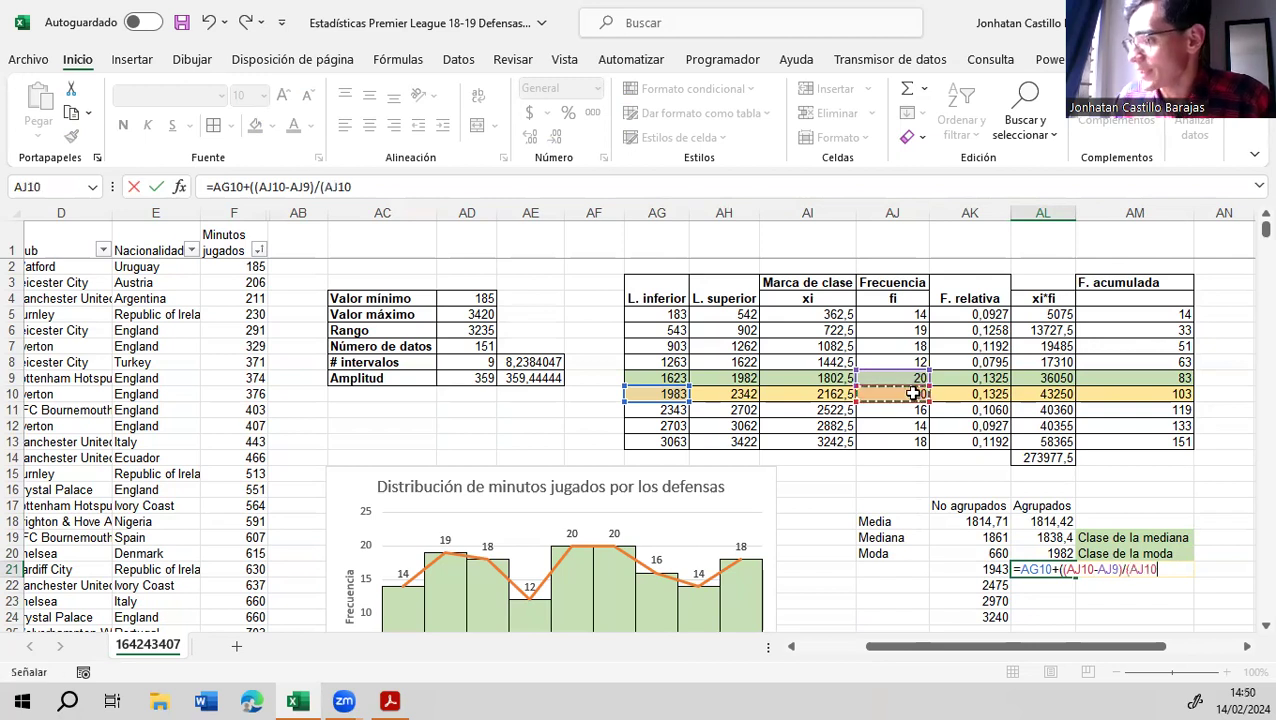
{"action": "type", "text": "-"}
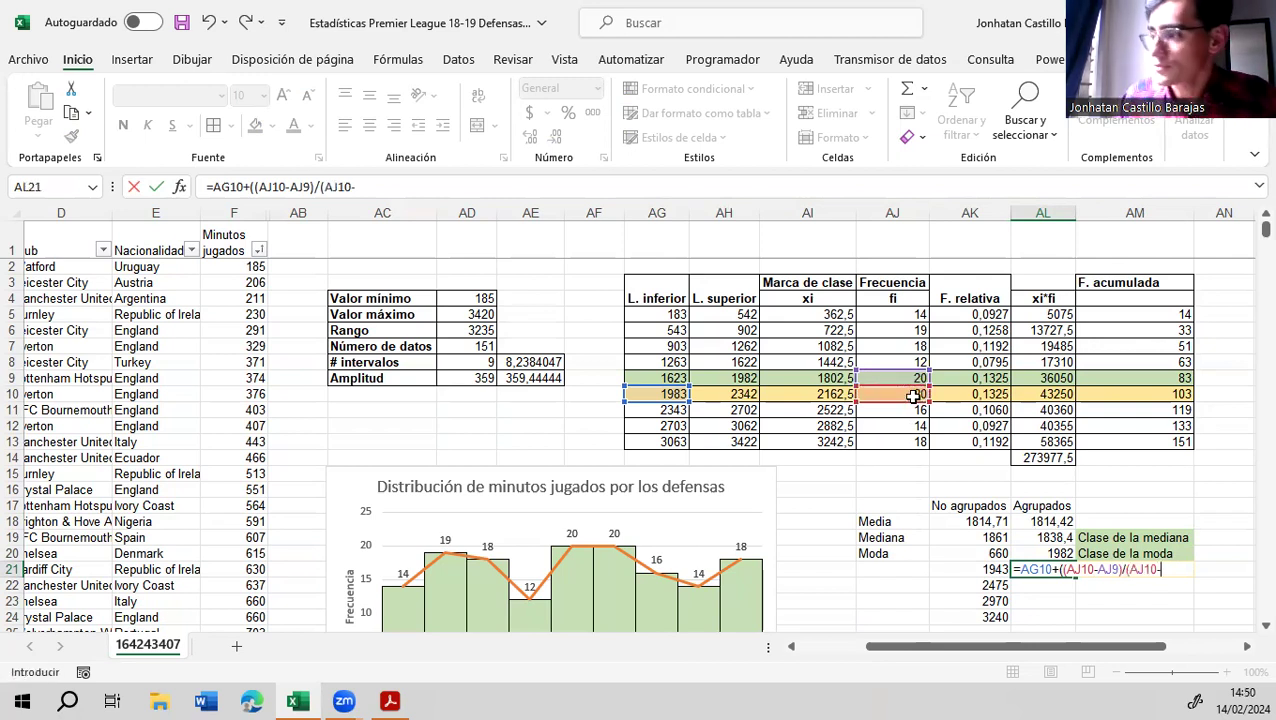
{"action": "left_click", "coordinate": [866, 380]}
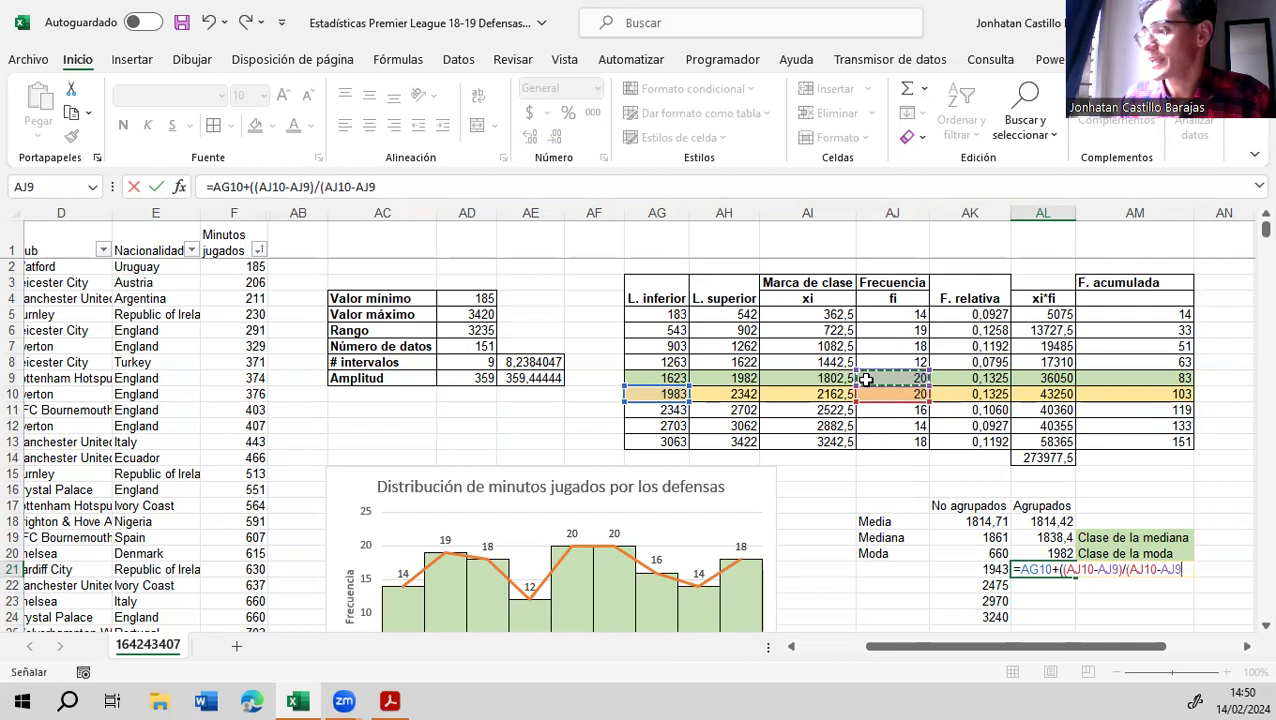
{"action": "type", "text": "+"}
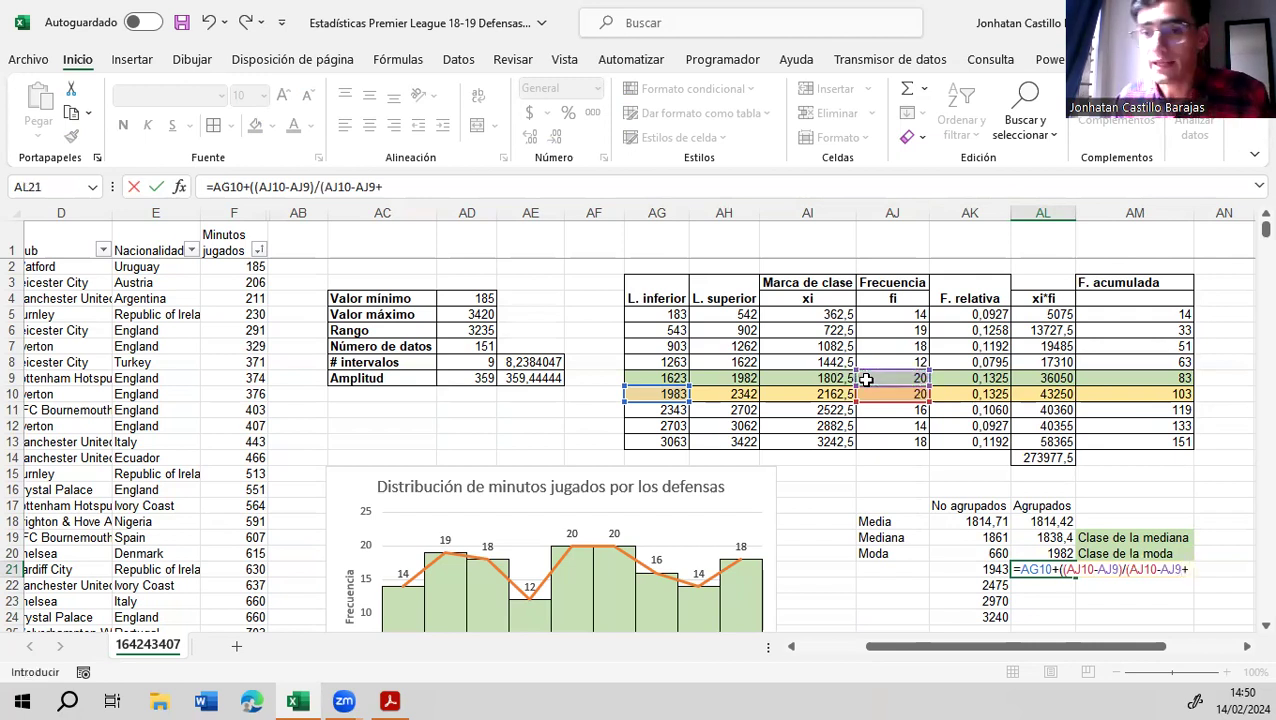
{"action": "left_click", "coordinate": [892, 395]}
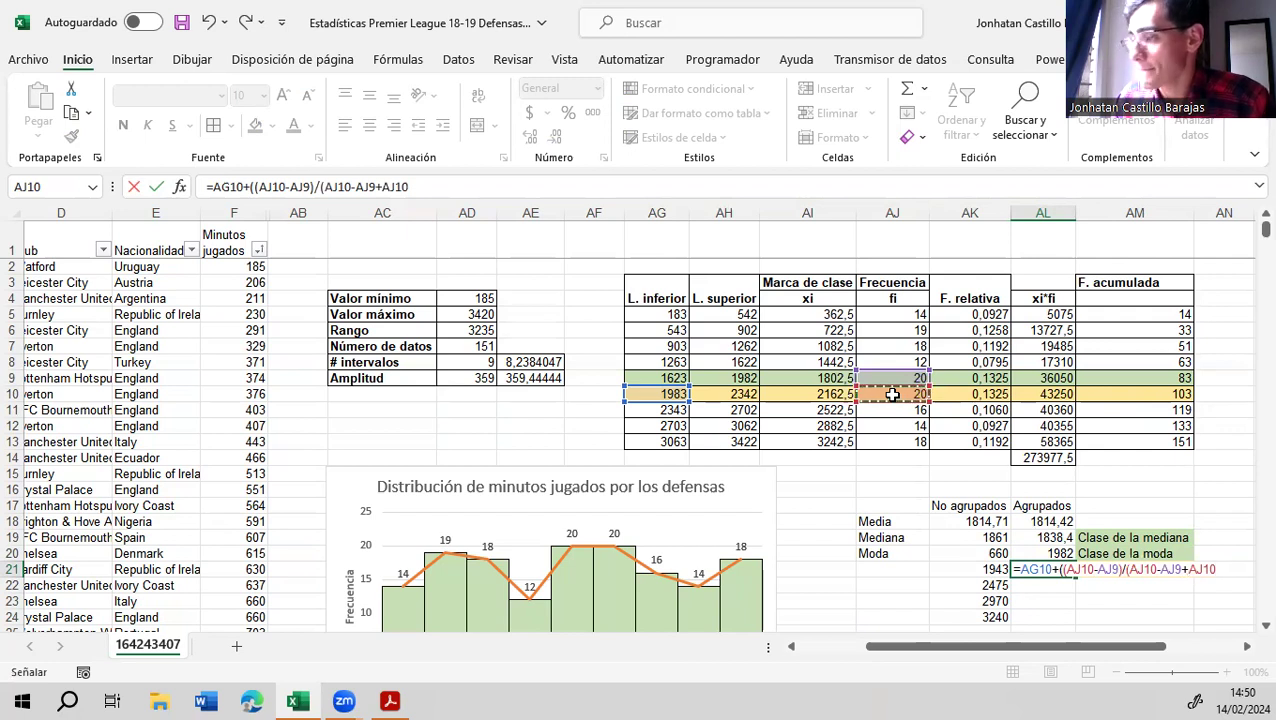
{"action": "type", "text": "-"}
{"action": "left_click", "coordinate": [888, 410]}
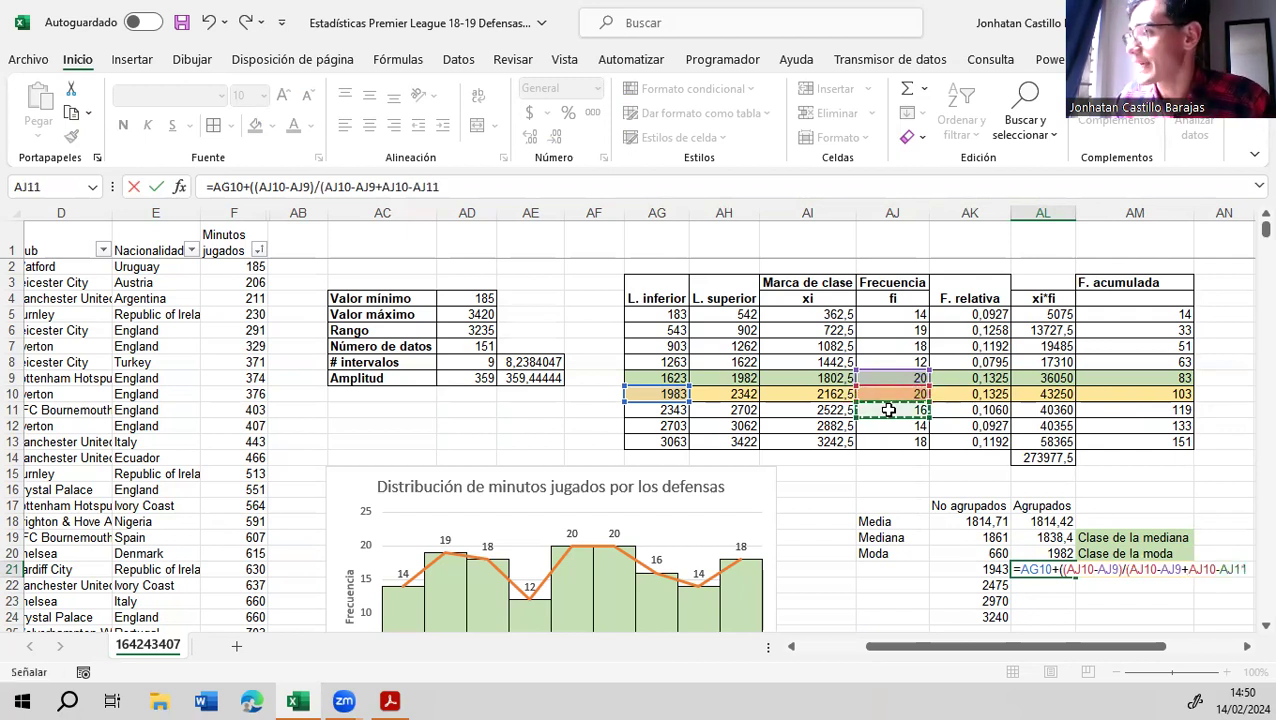
Close the fraction in AL21, multiply it by the class width in AD9, and enter =AG10+((AJ10-AJ9)/(AJ10-AJ9+AJ10-AJ11))*AD9
{"action": "type", "text": "))*"}
{"action": "left_click", "coordinate": [481, 378]}
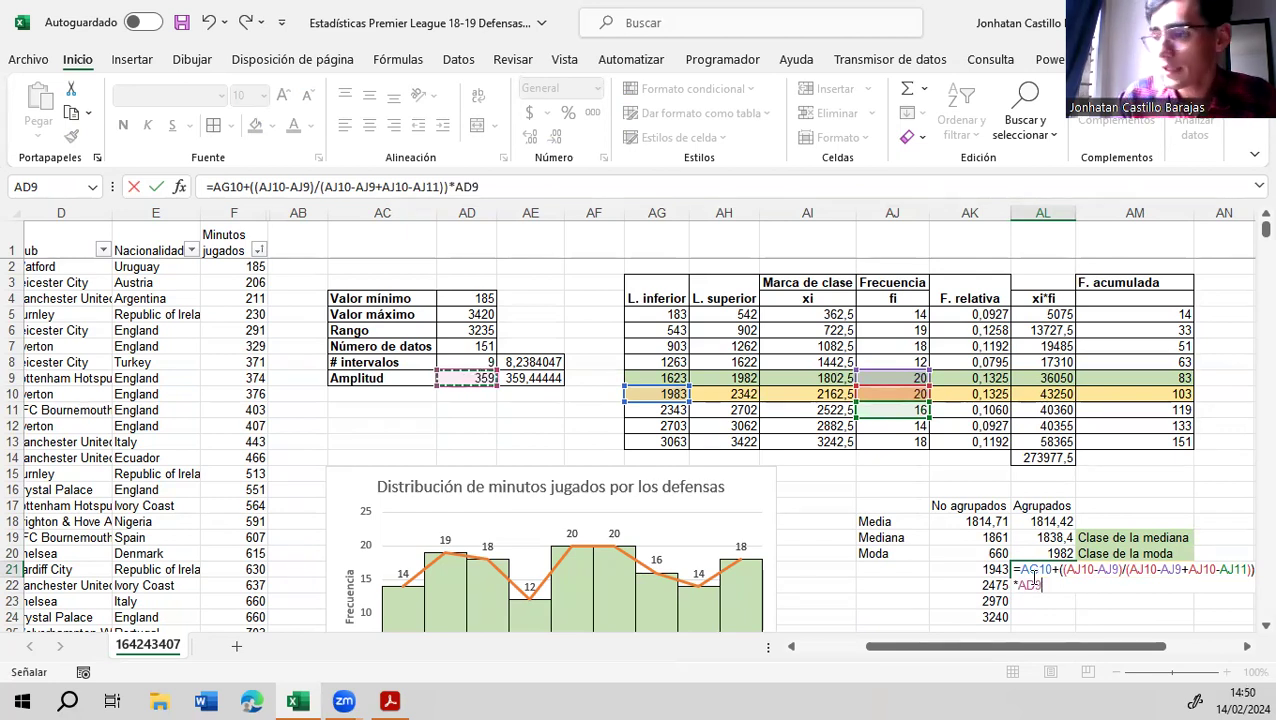
{"action": "key", "text": "Return"}
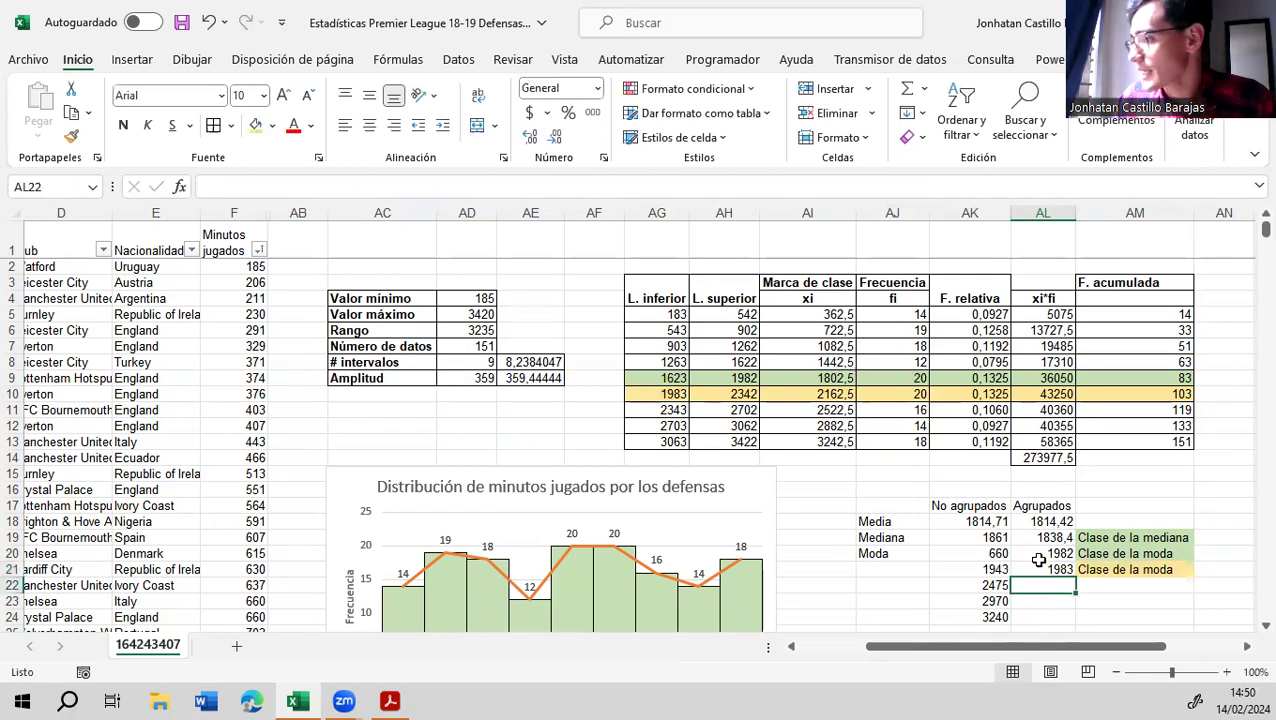
{"action": "left_click", "coordinate": [1040, 569]}
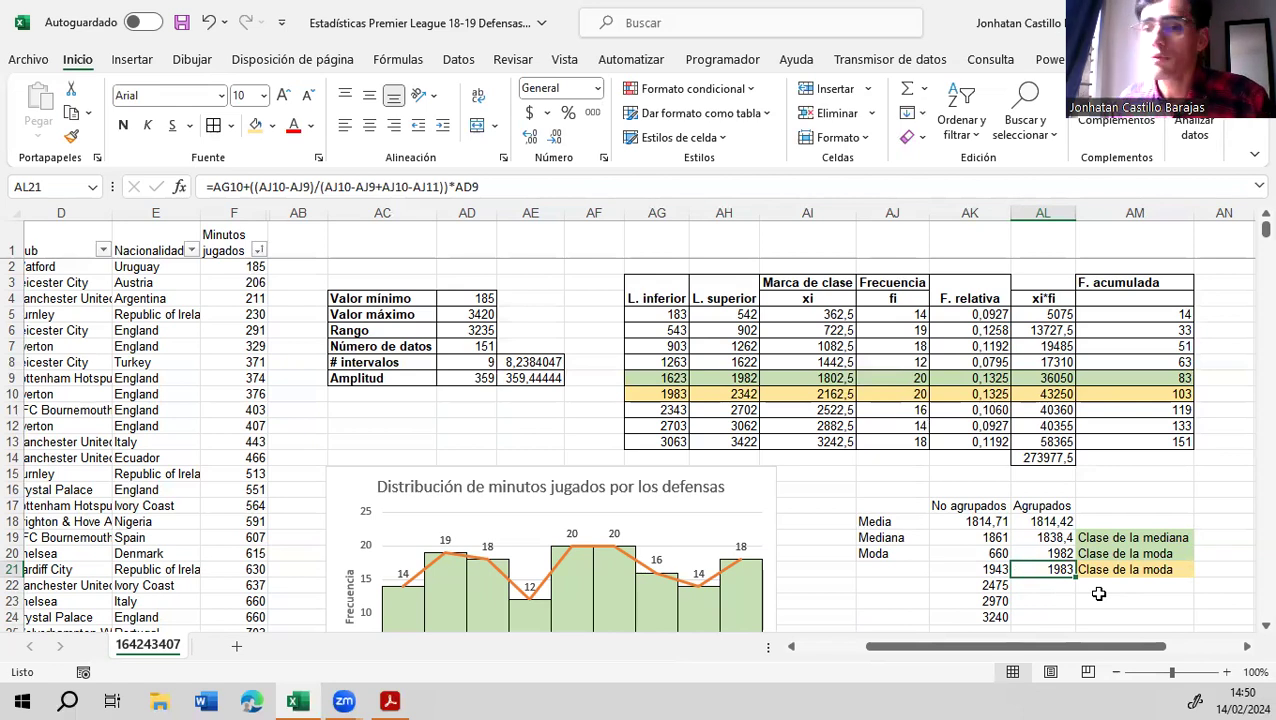
{"action": "left_click", "coordinate": [713, 377]}
{"action": "left_click", "coordinate": [676, 394]}
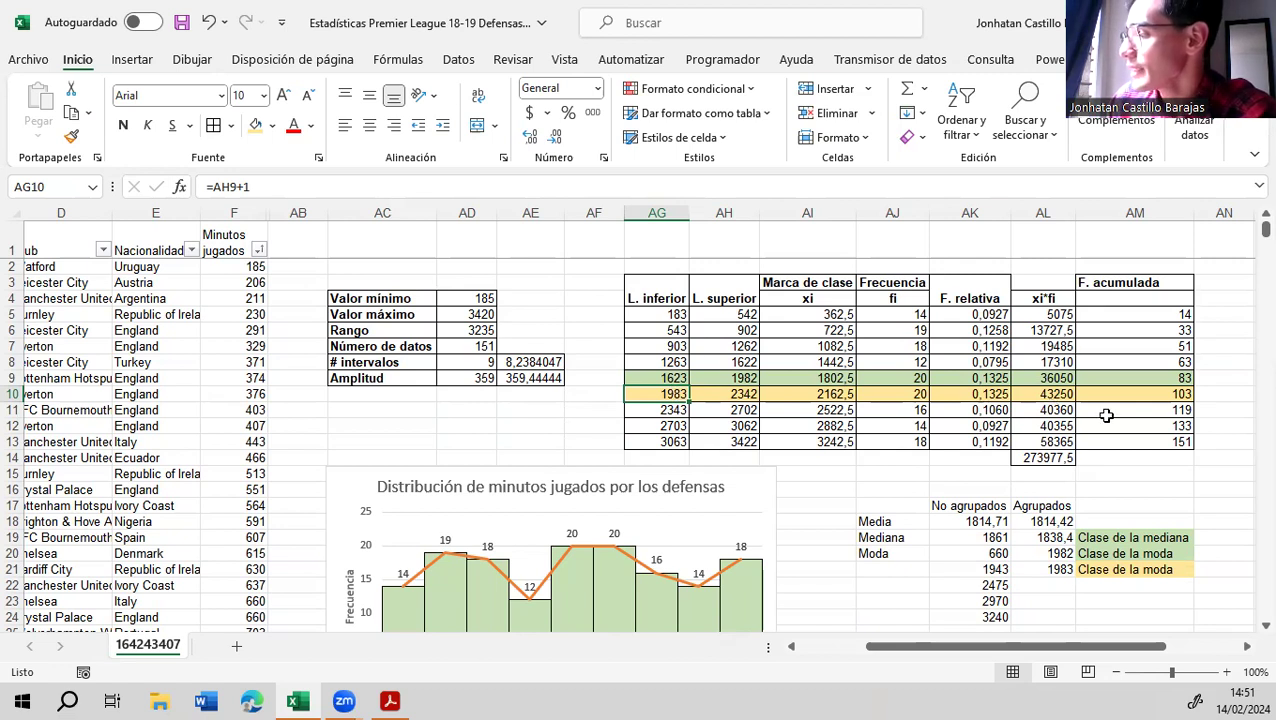
Make the headers "No agrupados" and "Agrupados" in AK17:AL17 bold and widen columns AK and AL to fit them
{"action": "scroll", "coordinate": [1106, 415], "scroll_direction": "down", "scroll_amount": 1}
{"action": "scroll", "coordinate": [1106, 415], "scroll_direction": "down", "scroll_amount": 1}
{"action": "scroll", "coordinate": [1106, 415], "scroll_direction": "up", "scroll_amount": 1}
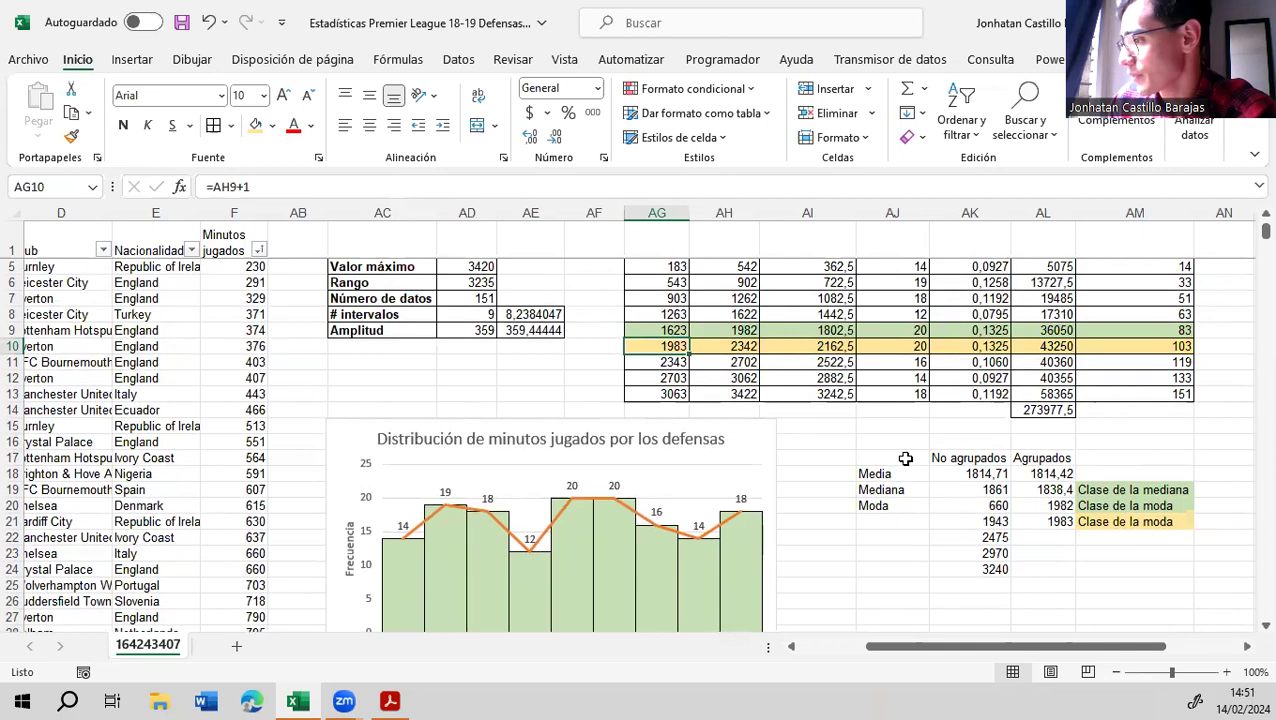
{"action": "left_click_drag", "start_coordinate": [985, 458], "coordinate": [1045, 459]}
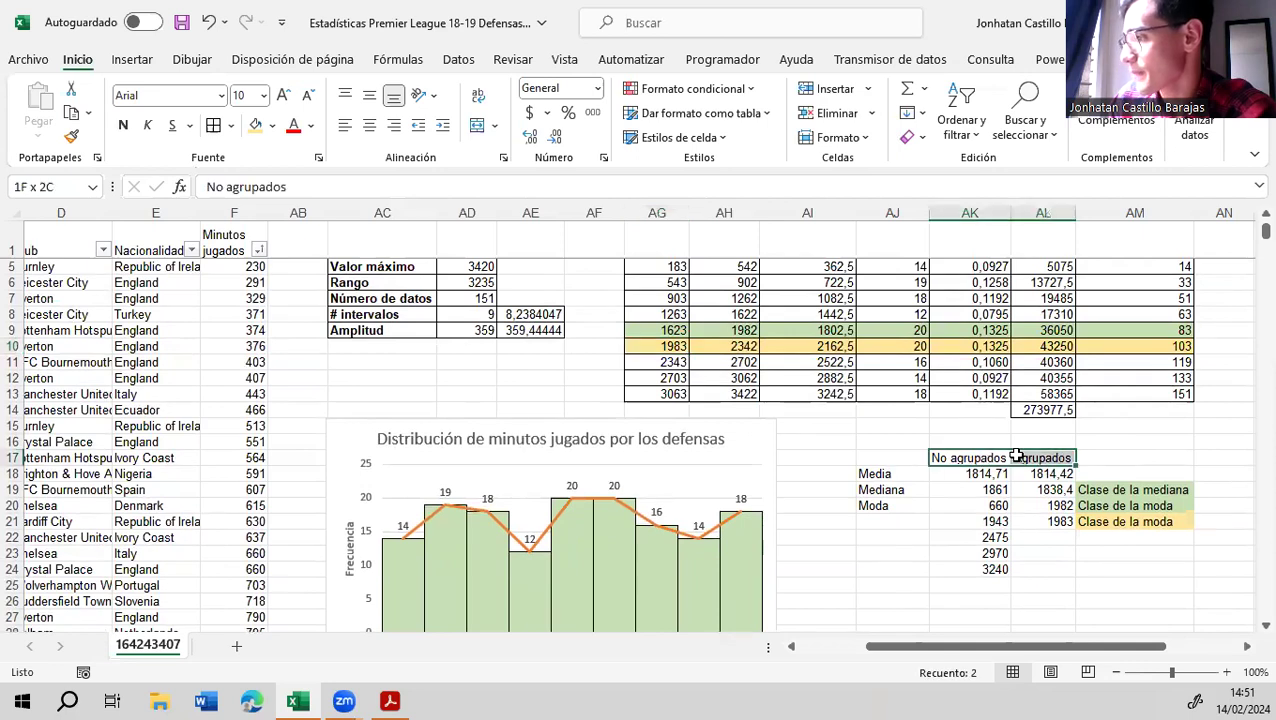
{"action": "left_click", "coordinate": [124, 127]}
{"action": "left_click_drag", "start_coordinate": [1010, 213], "coordinate": [1018, 210]}
{"action": "double_click", "coordinate": [1081, 211]}
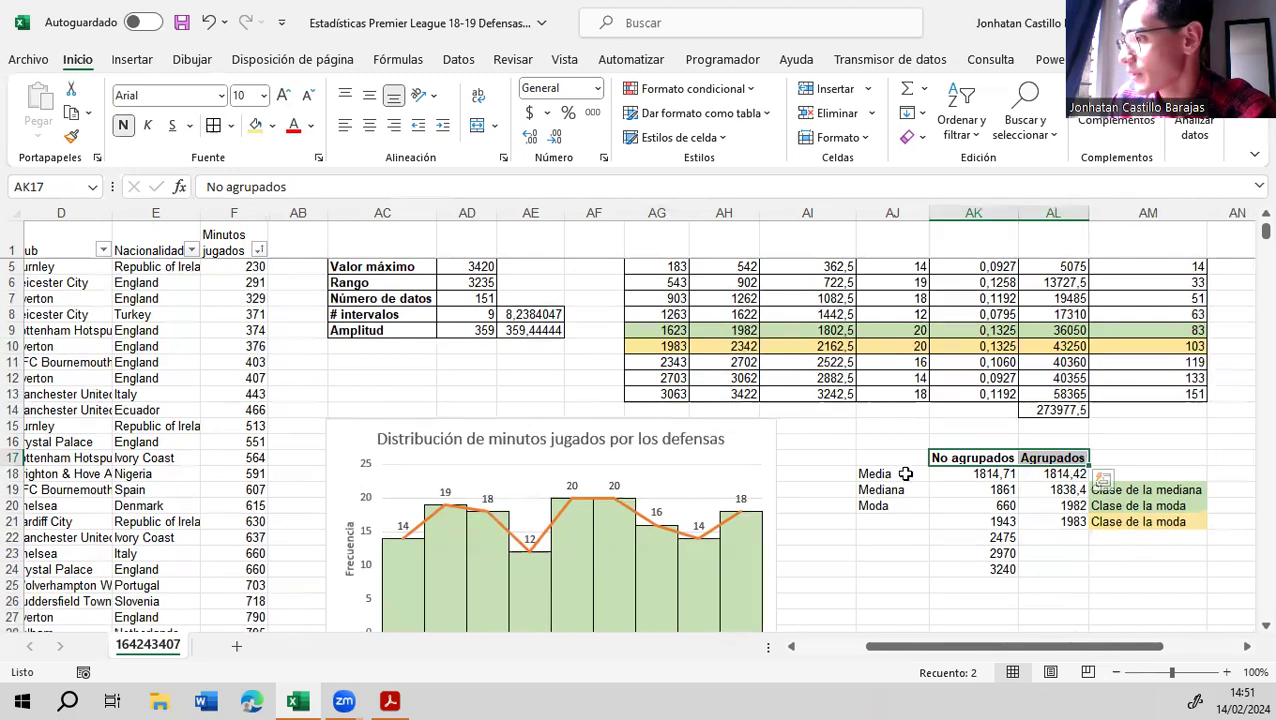
Apply all borders to the summary table cells AK17:AK24, AJ18:AL20 and AL17:AL21, and to the class labels in AM19:AM21
{"action": "left_click_drag", "start_coordinate": [975, 458], "coordinate": [968, 565]}
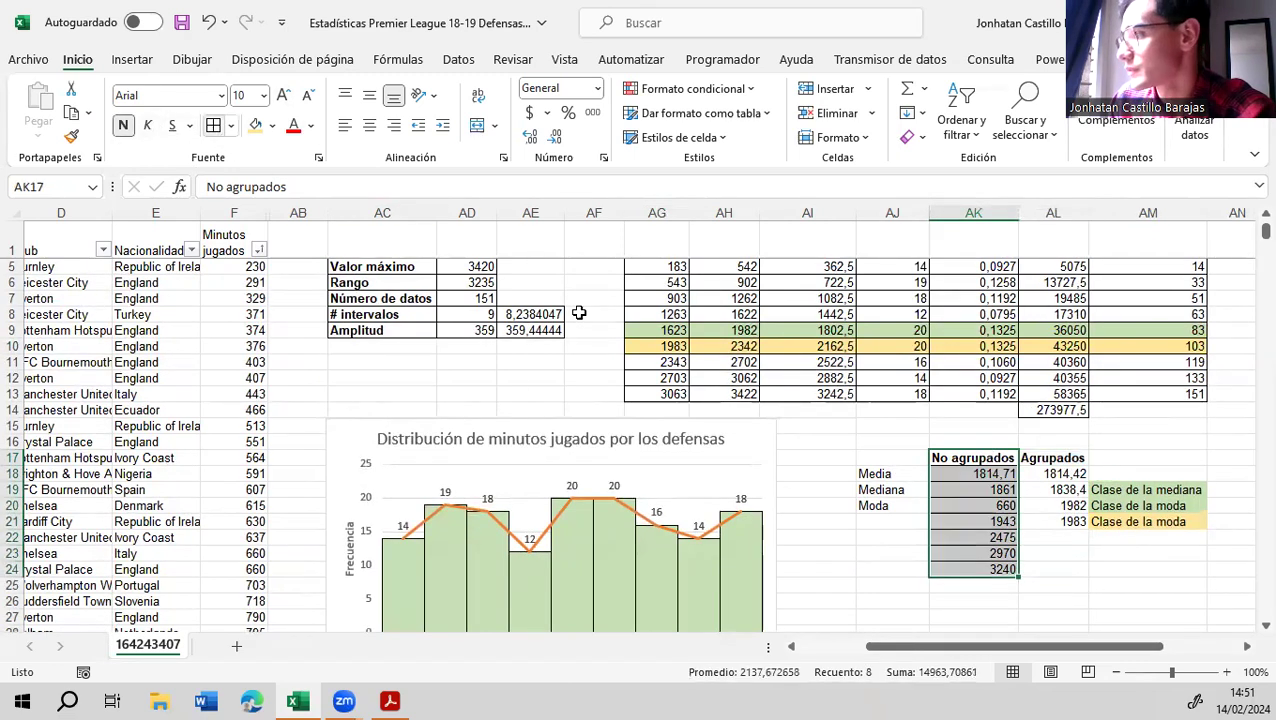
{"action": "left_click_drag", "start_coordinate": [897, 472], "coordinate": [1080, 505]}
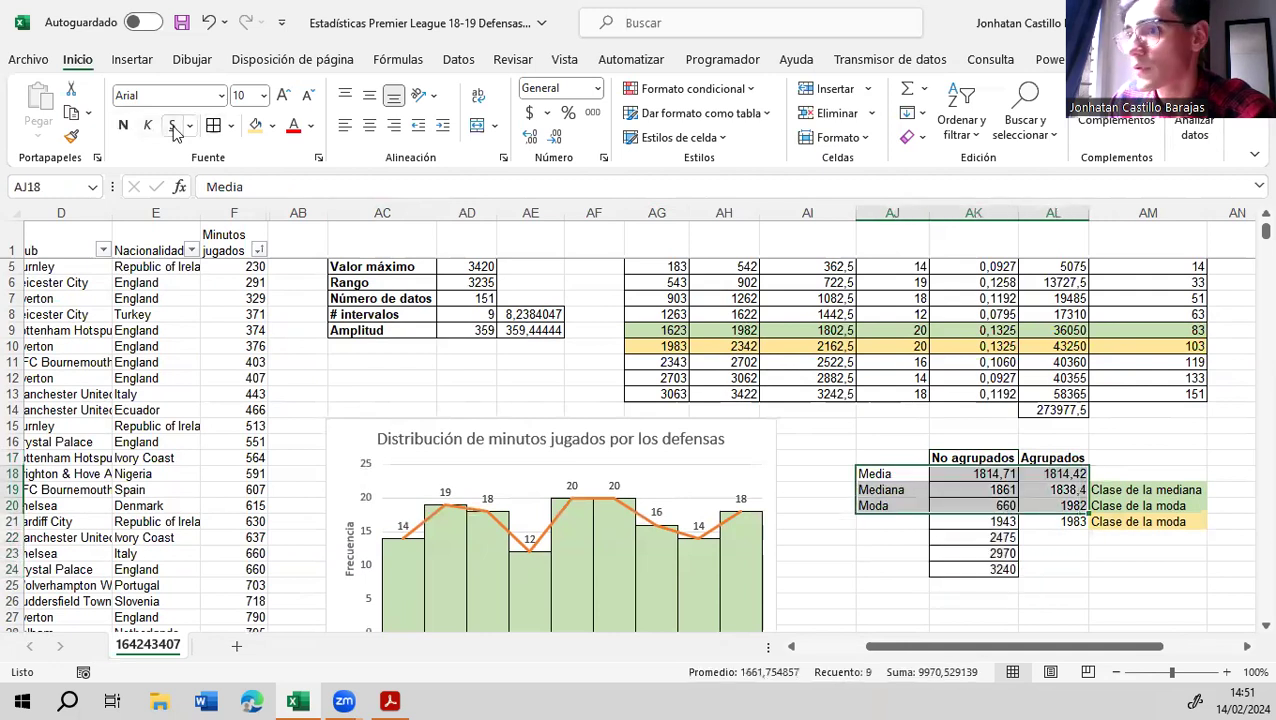
{"action": "left_click_drag", "start_coordinate": [1070, 458], "coordinate": [1070, 522]}
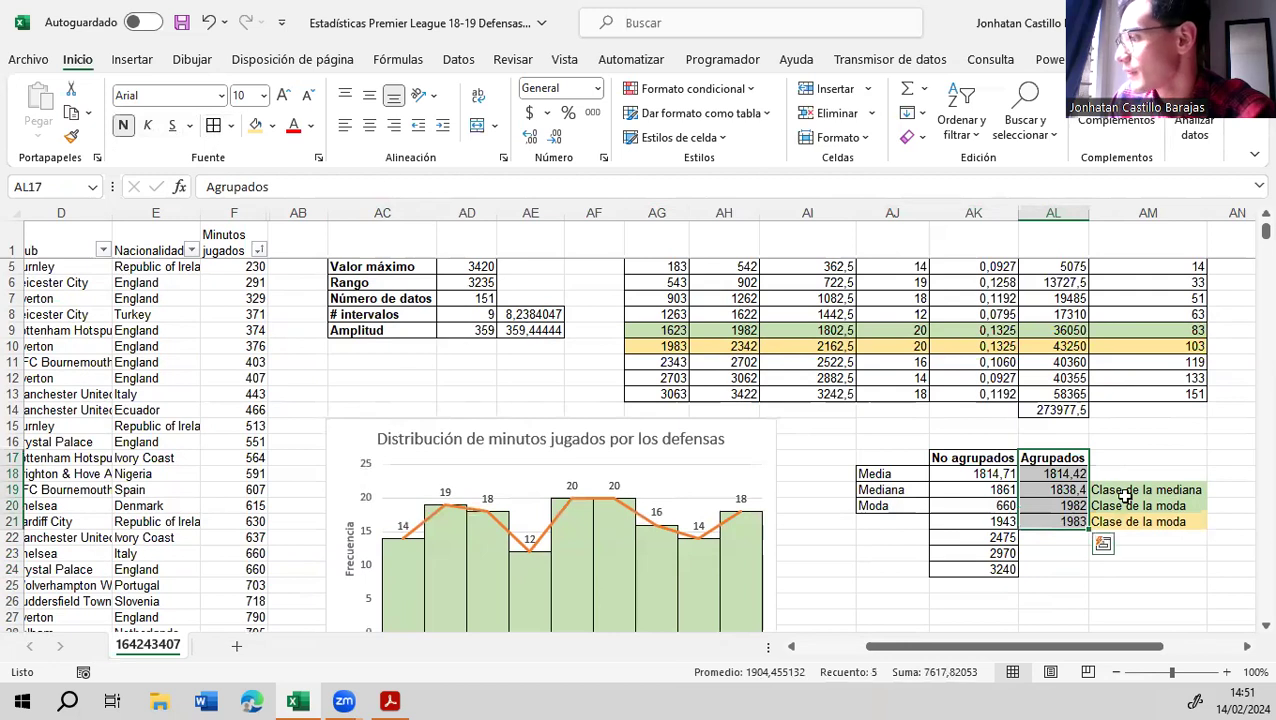
{"action": "left_click_drag", "start_coordinate": [1125, 490], "coordinate": [1115, 522]}
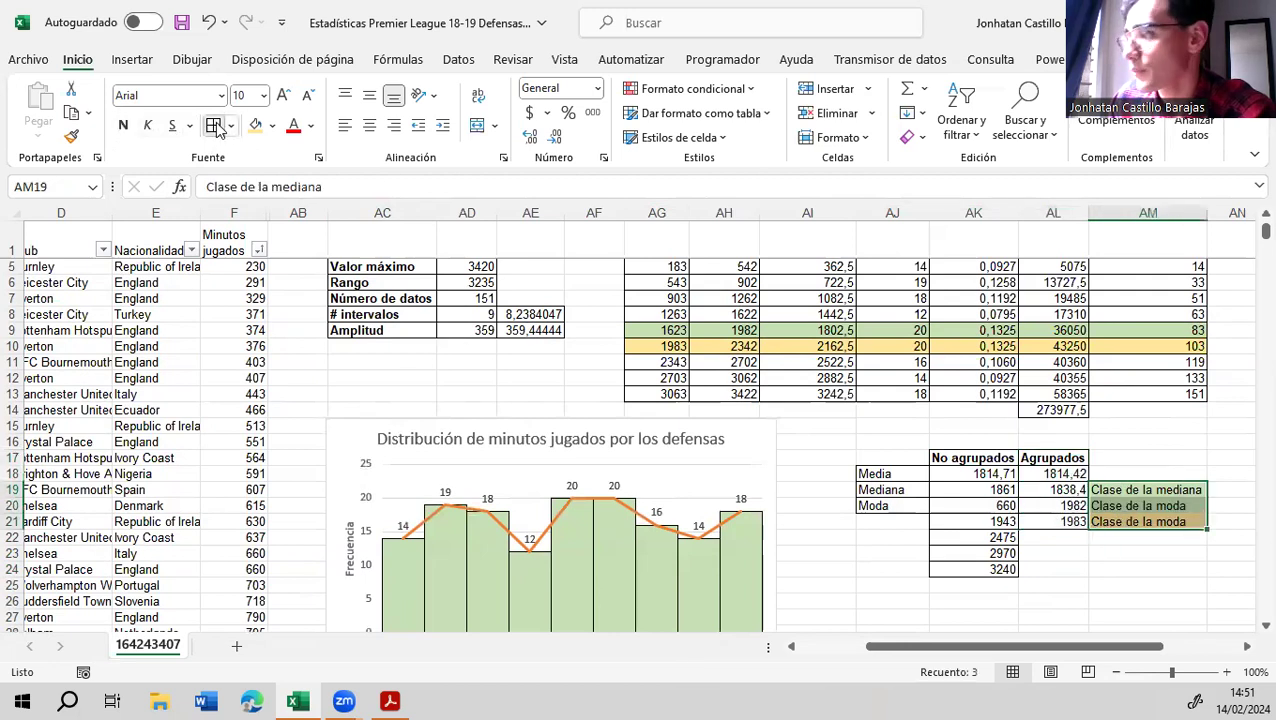
{"action": "left_click", "coordinate": [1086, 554]}
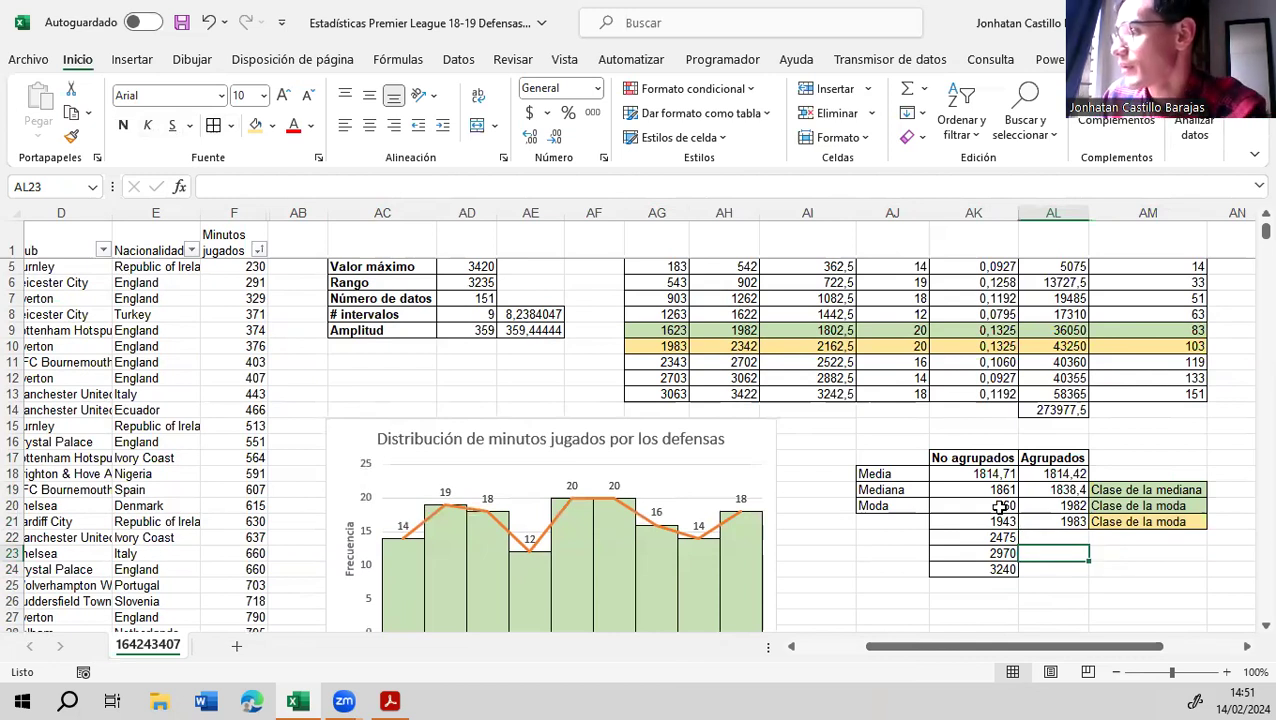
Clear the borders of the ungrouped mode values in AK20:AK24 and put only an outside border around them
{"action": "left_click_drag", "start_coordinate": [1000, 506], "coordinate": [997, 570]}
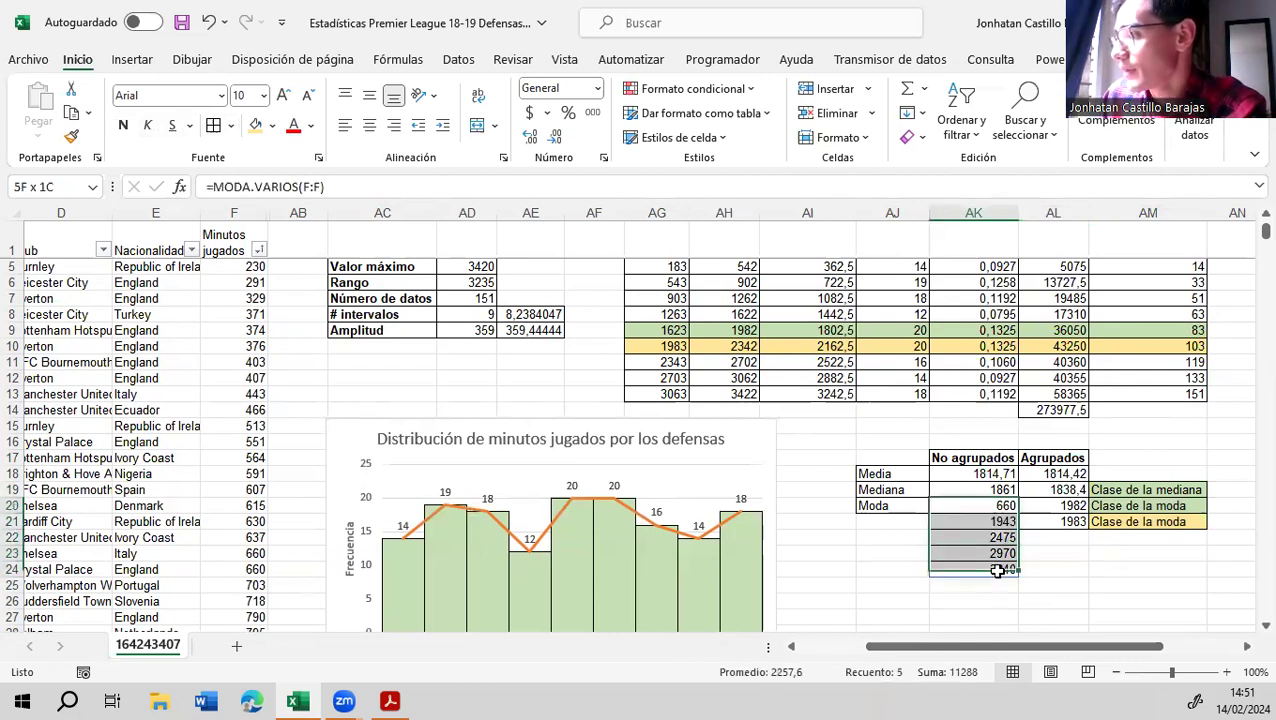
{"action": "left_click", "coordinate": [231, 127]}
{"action": "left_click", "coordinate": [262, 286]}
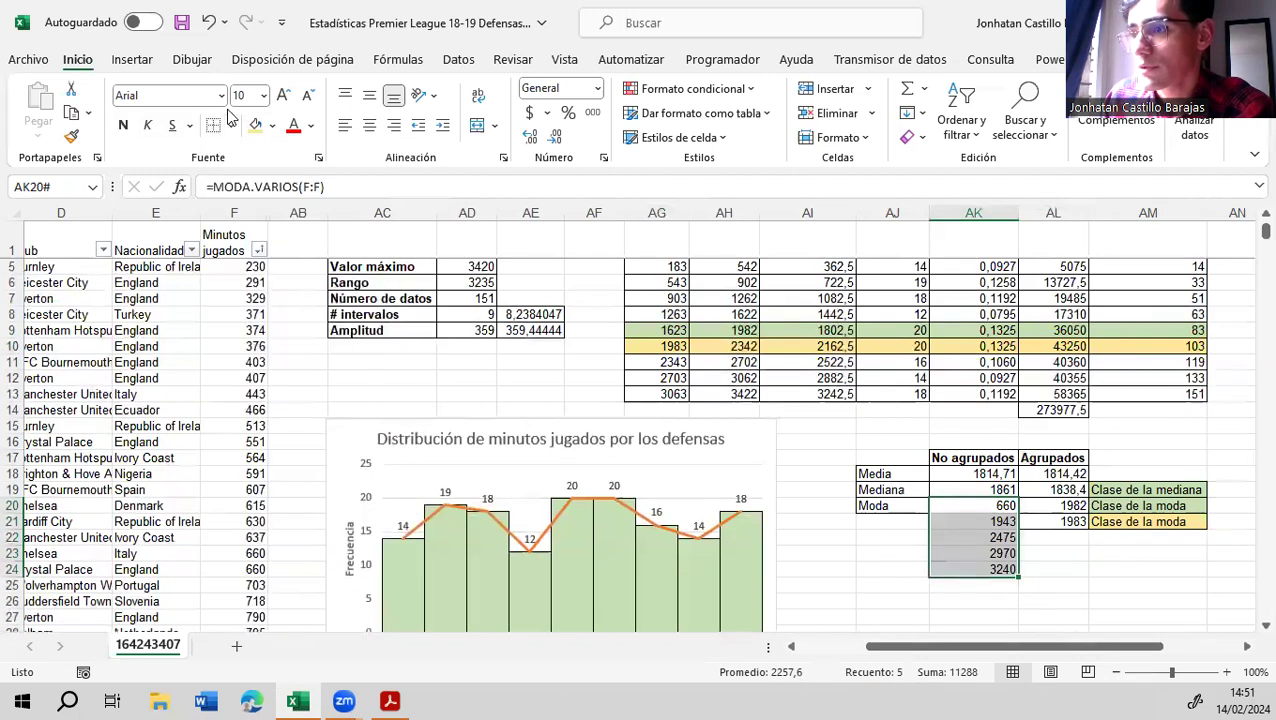
{"action": "left_click", "coordinate": [234, 128]}
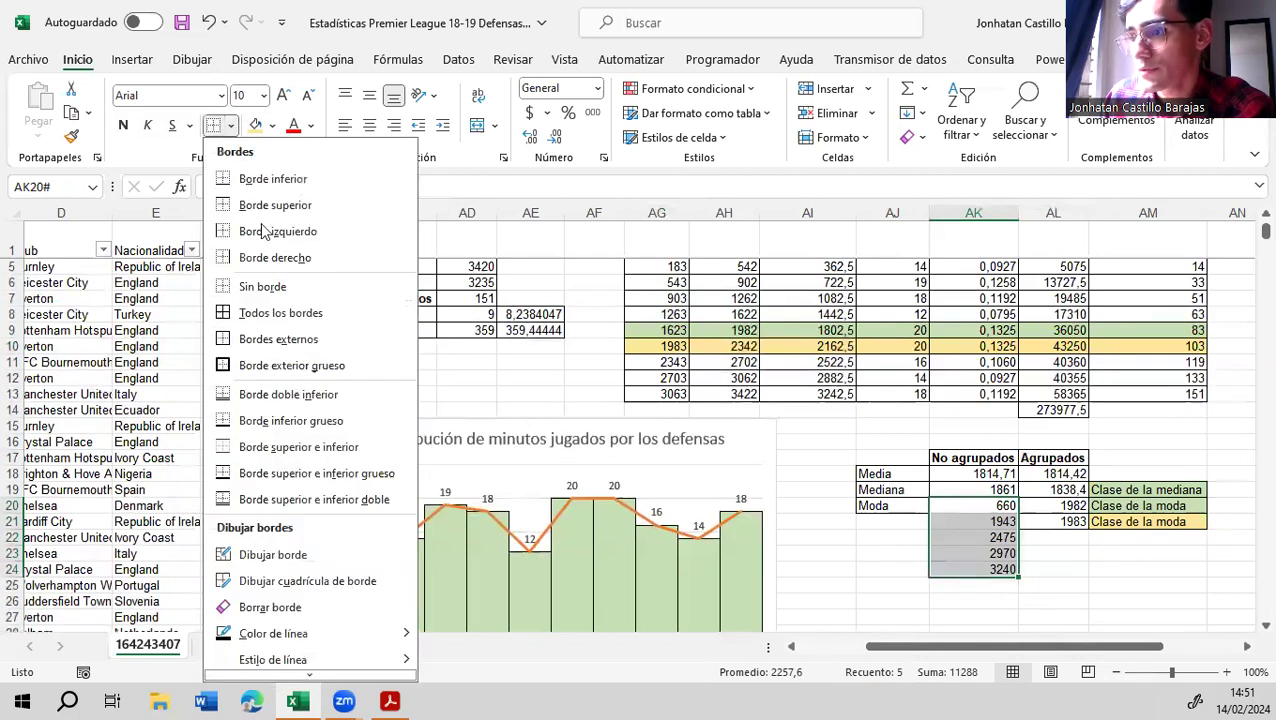
{"action": "left_click", "coordinate": [264, 341]}
{"action": "left_click", "coordinate": [1075, 553]}
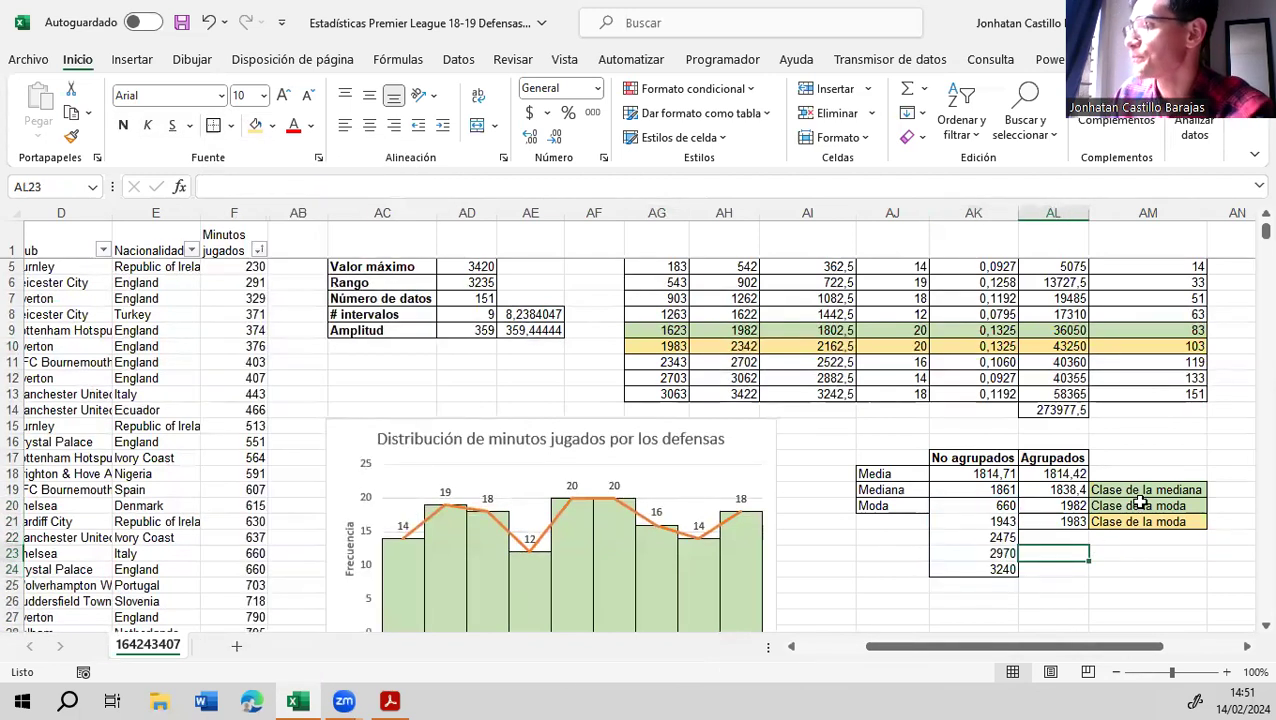
Clear the borders of the two grouped mode values in AL20:AL21 and put only an outside border around them
{"action": "left_click_drag", "start_coordinate": [1062, 506], "coordinate": [1062, 520]}
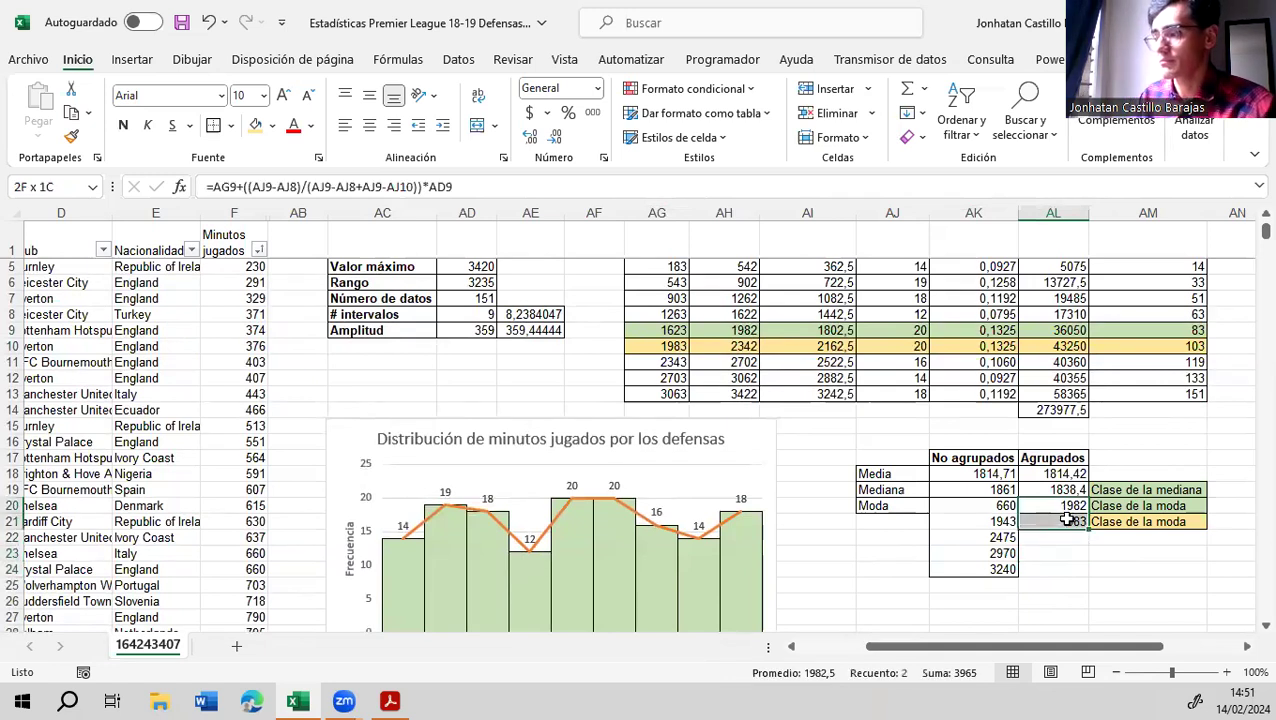
{"action": "left_click", "coordinate": [230, 125]}
{"action": "left_click", "coordinate": [288, 287]}
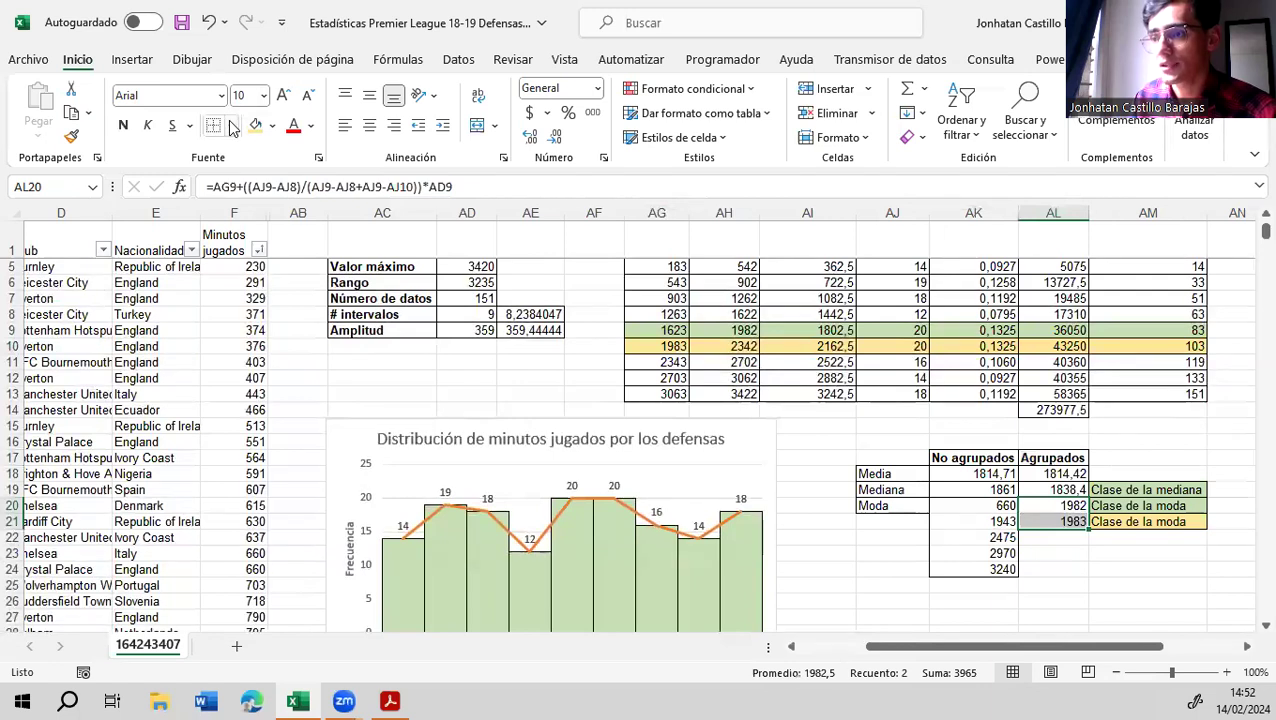
{"action": "left_click", "coordinate": [230, 125]}
{"action": "left_click", "coordinate": [268, 340]}
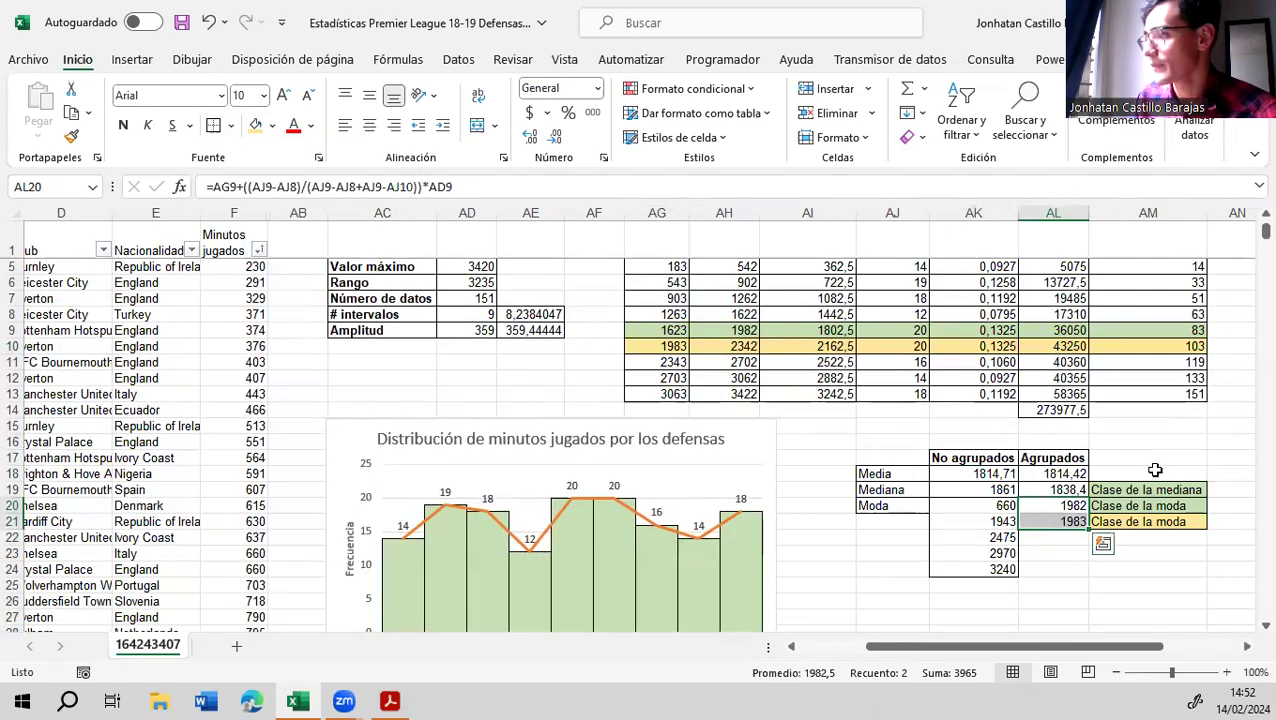
{"action": "left_click", "coordinate": [1153, 460]}
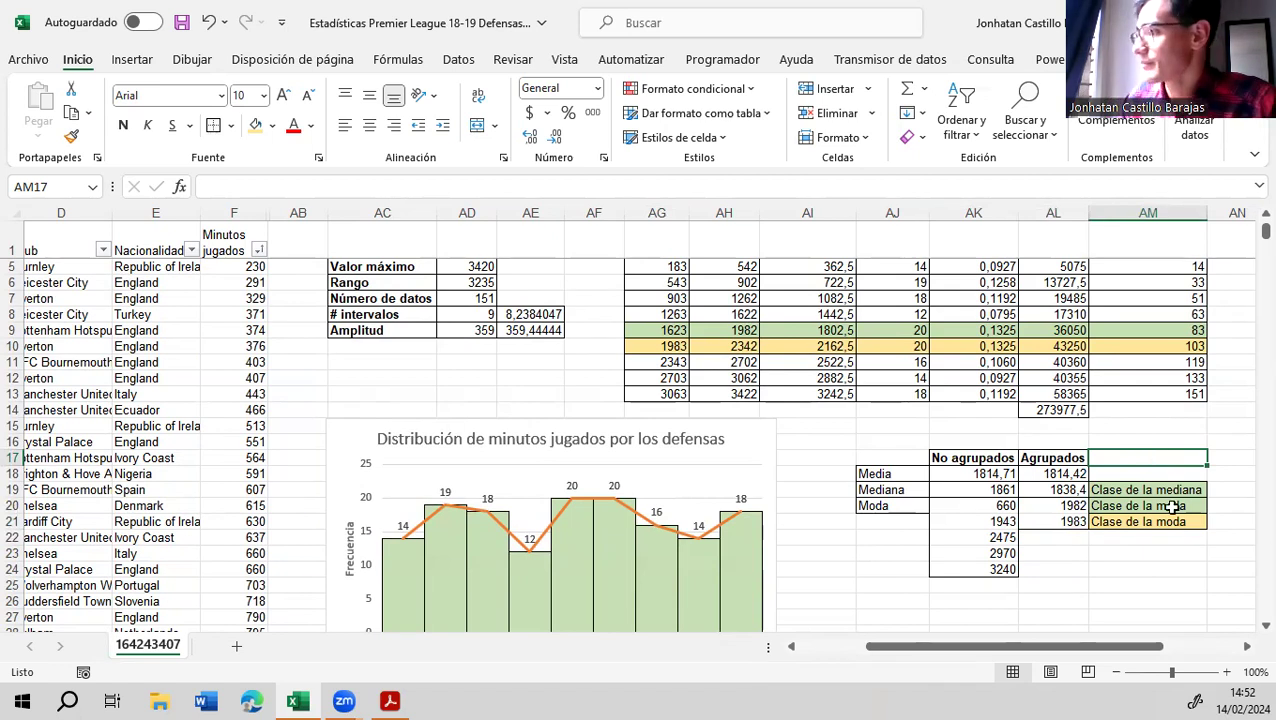
{"action": "scroll", "coordinate": [1167, 510], "scroll_direction": "up", "scroll_amount": 1}
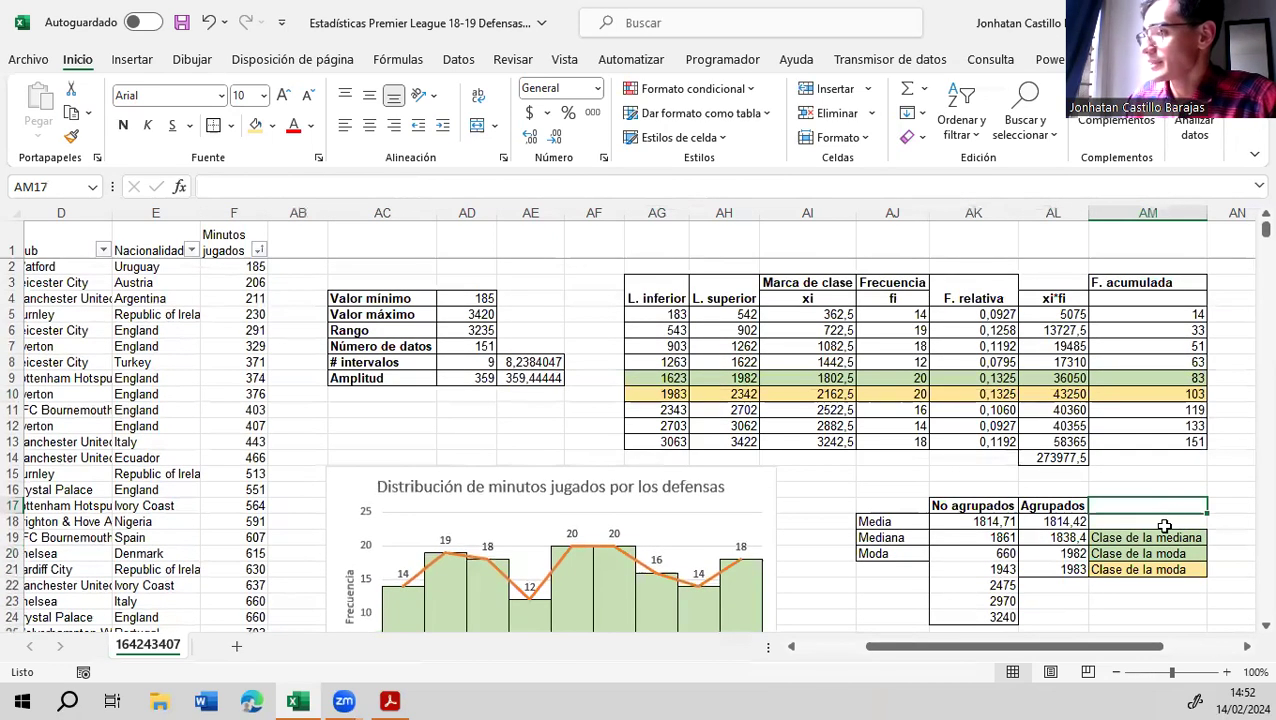